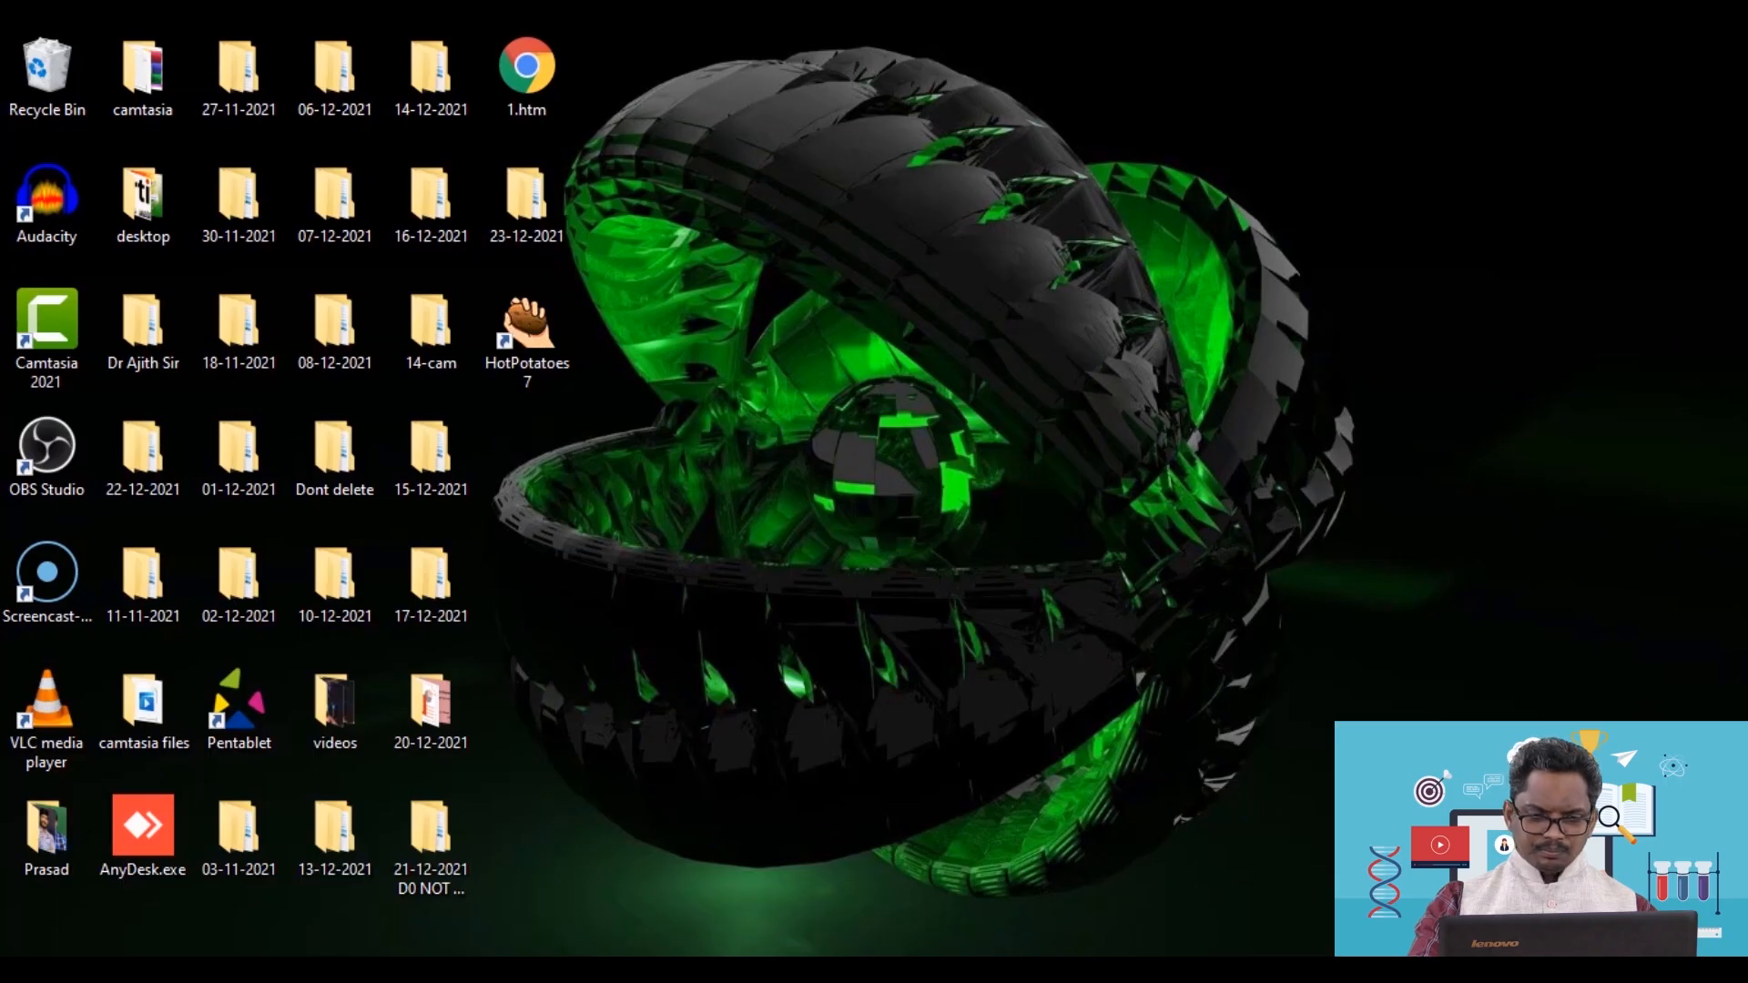
# - Search Google in Chrome for "HOTPOTATOES", open the Hot Potatoes Home Page and view its Downloads section
pyautogui.click(593, 965)
pyautogui.click(721, 532)
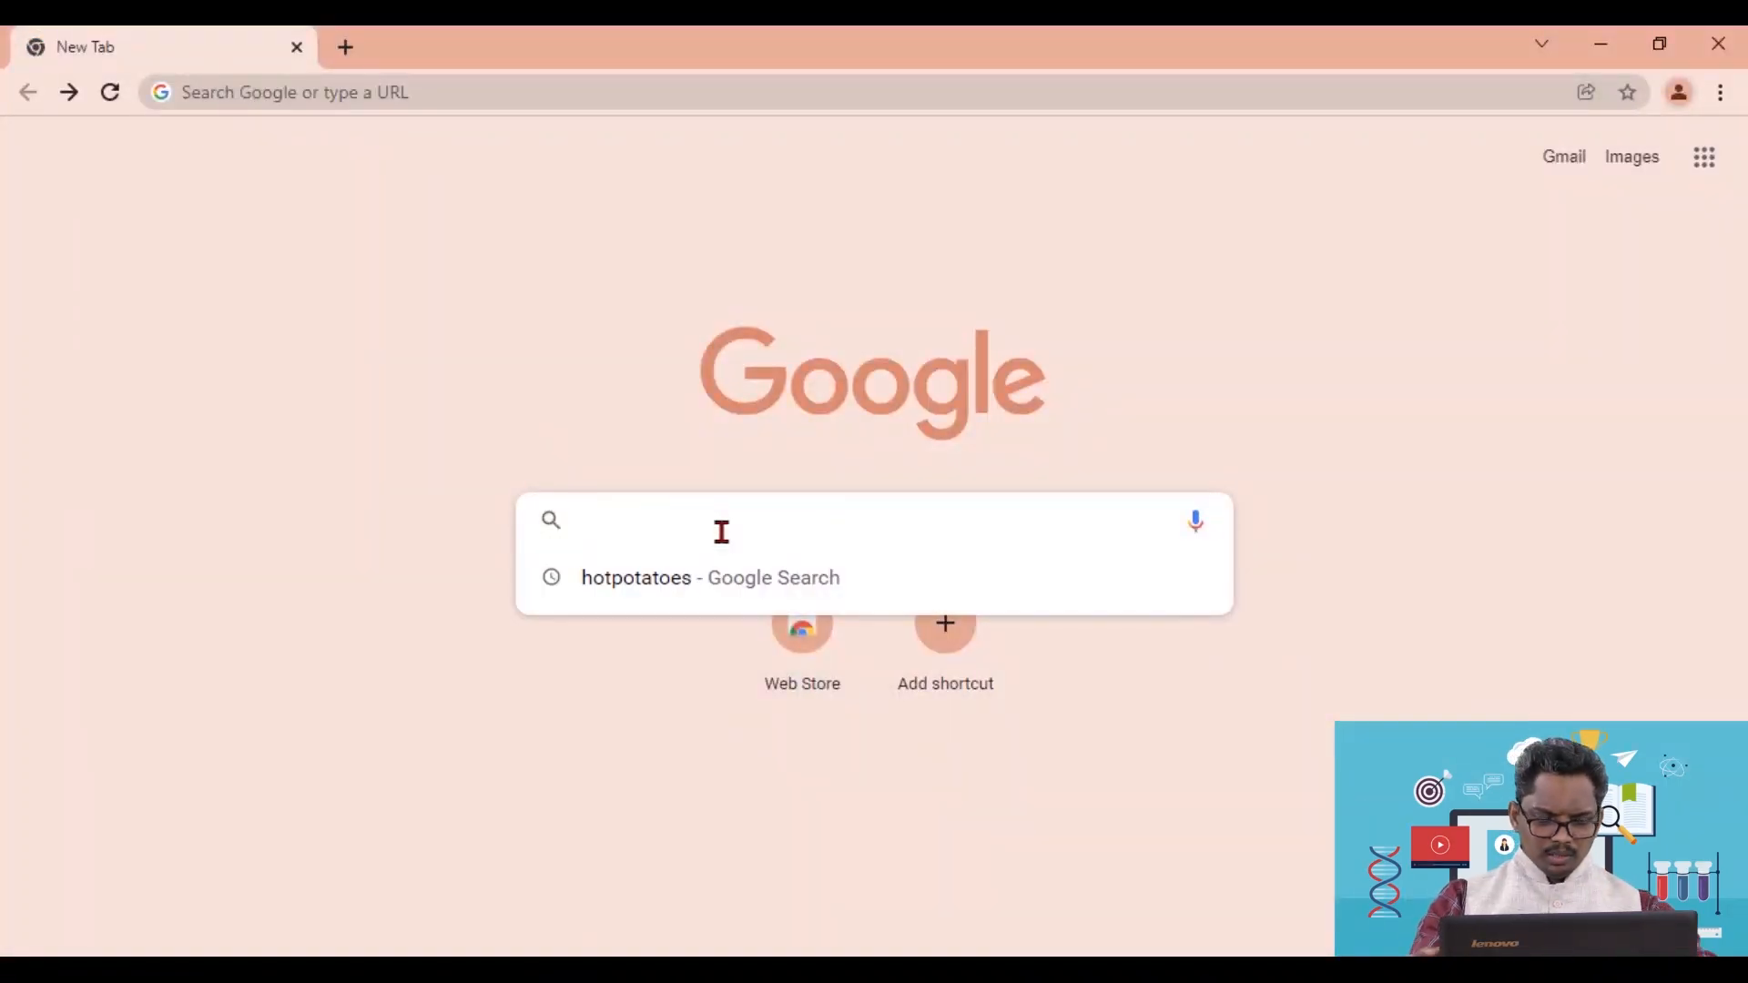
pyautogui.write('H')
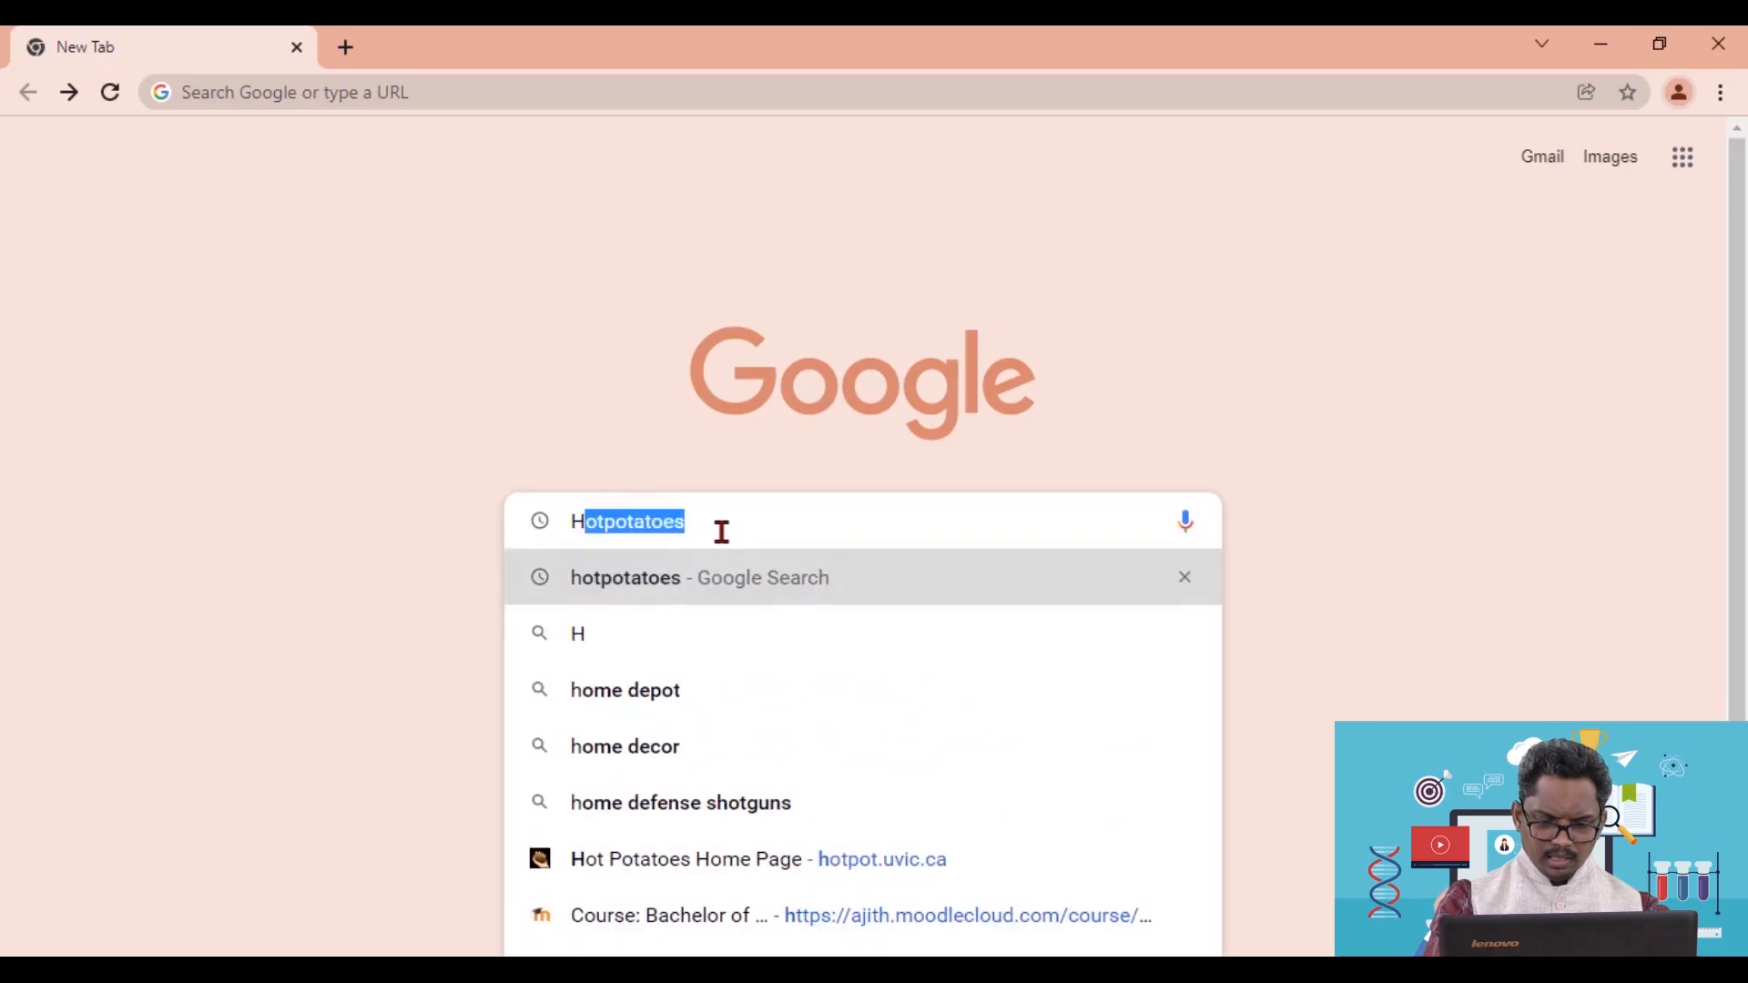
pyautogui.write('OTPOTATOES')
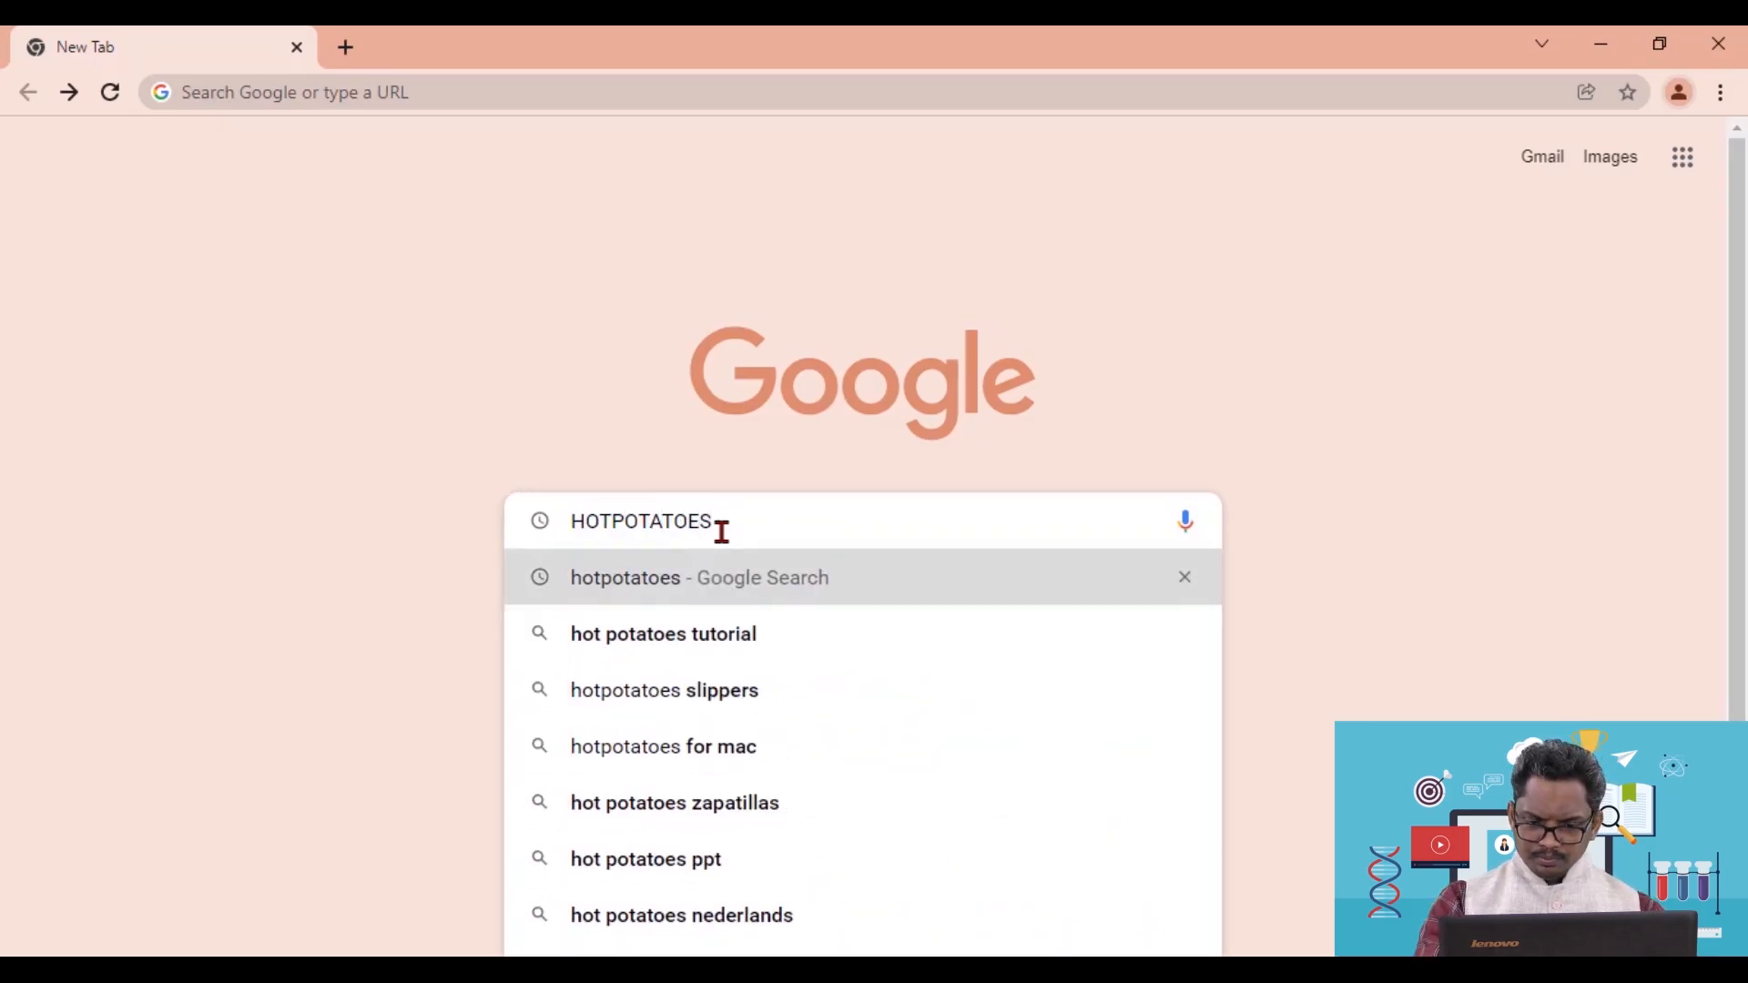
pyautogui.press('Return')
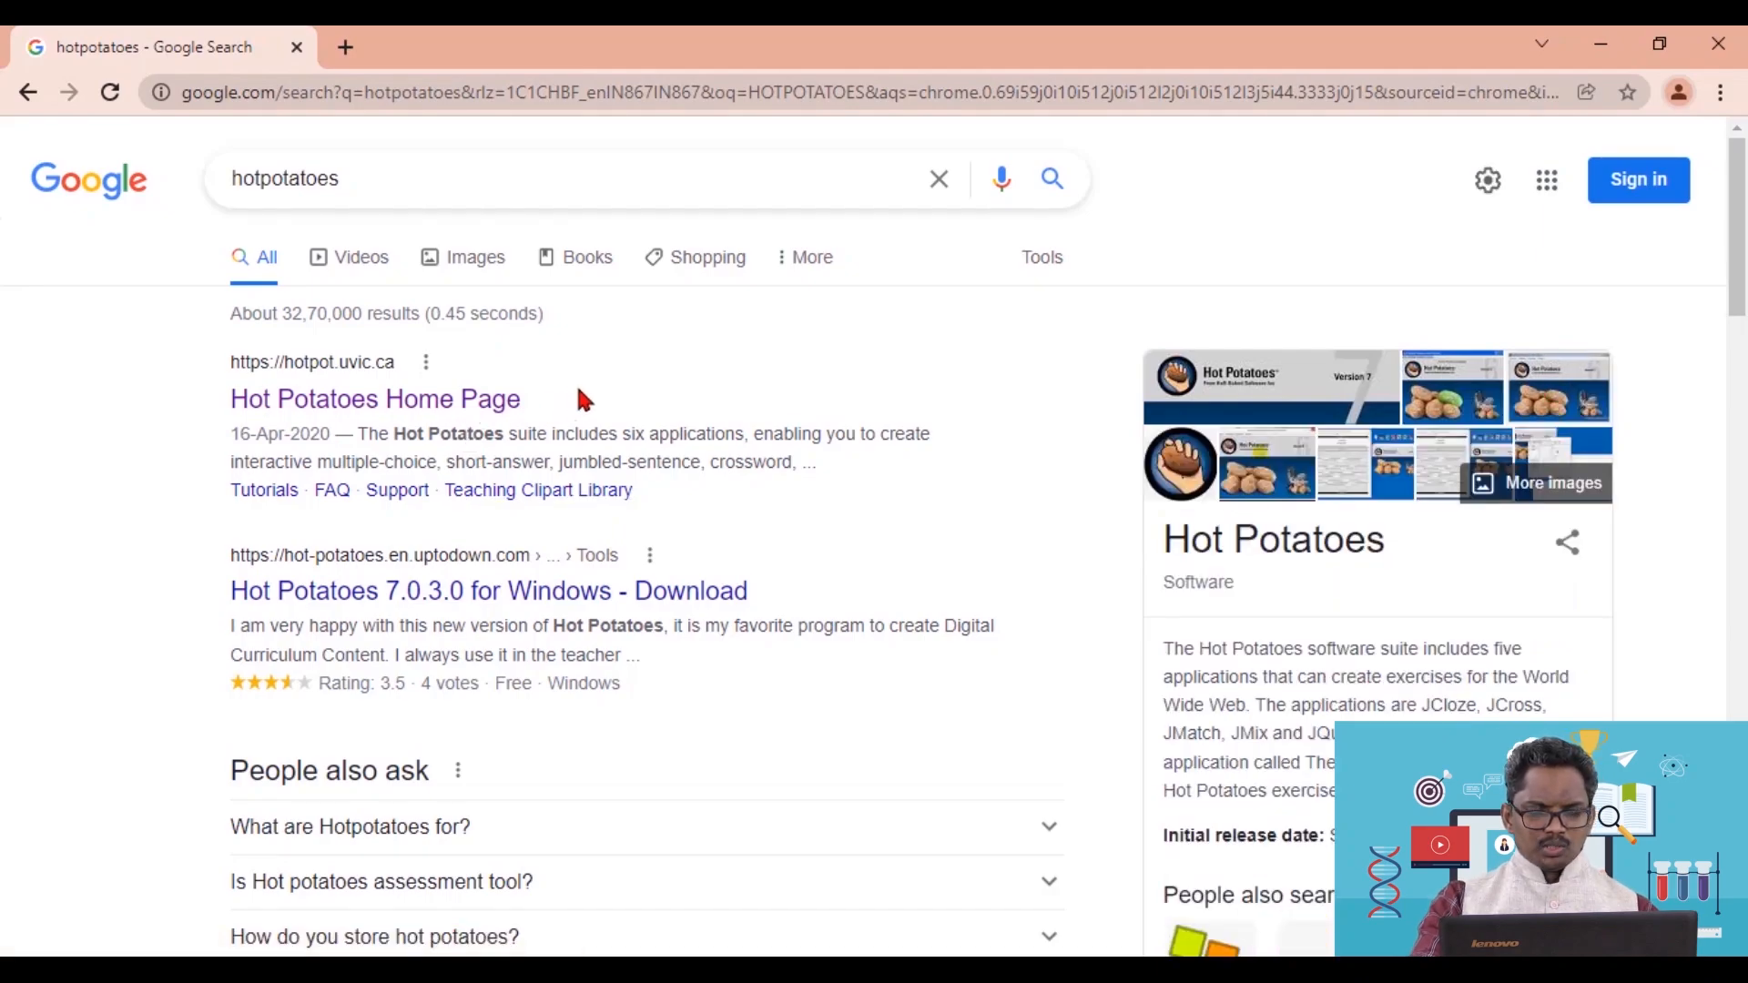
pyautogui.click(474, 414)
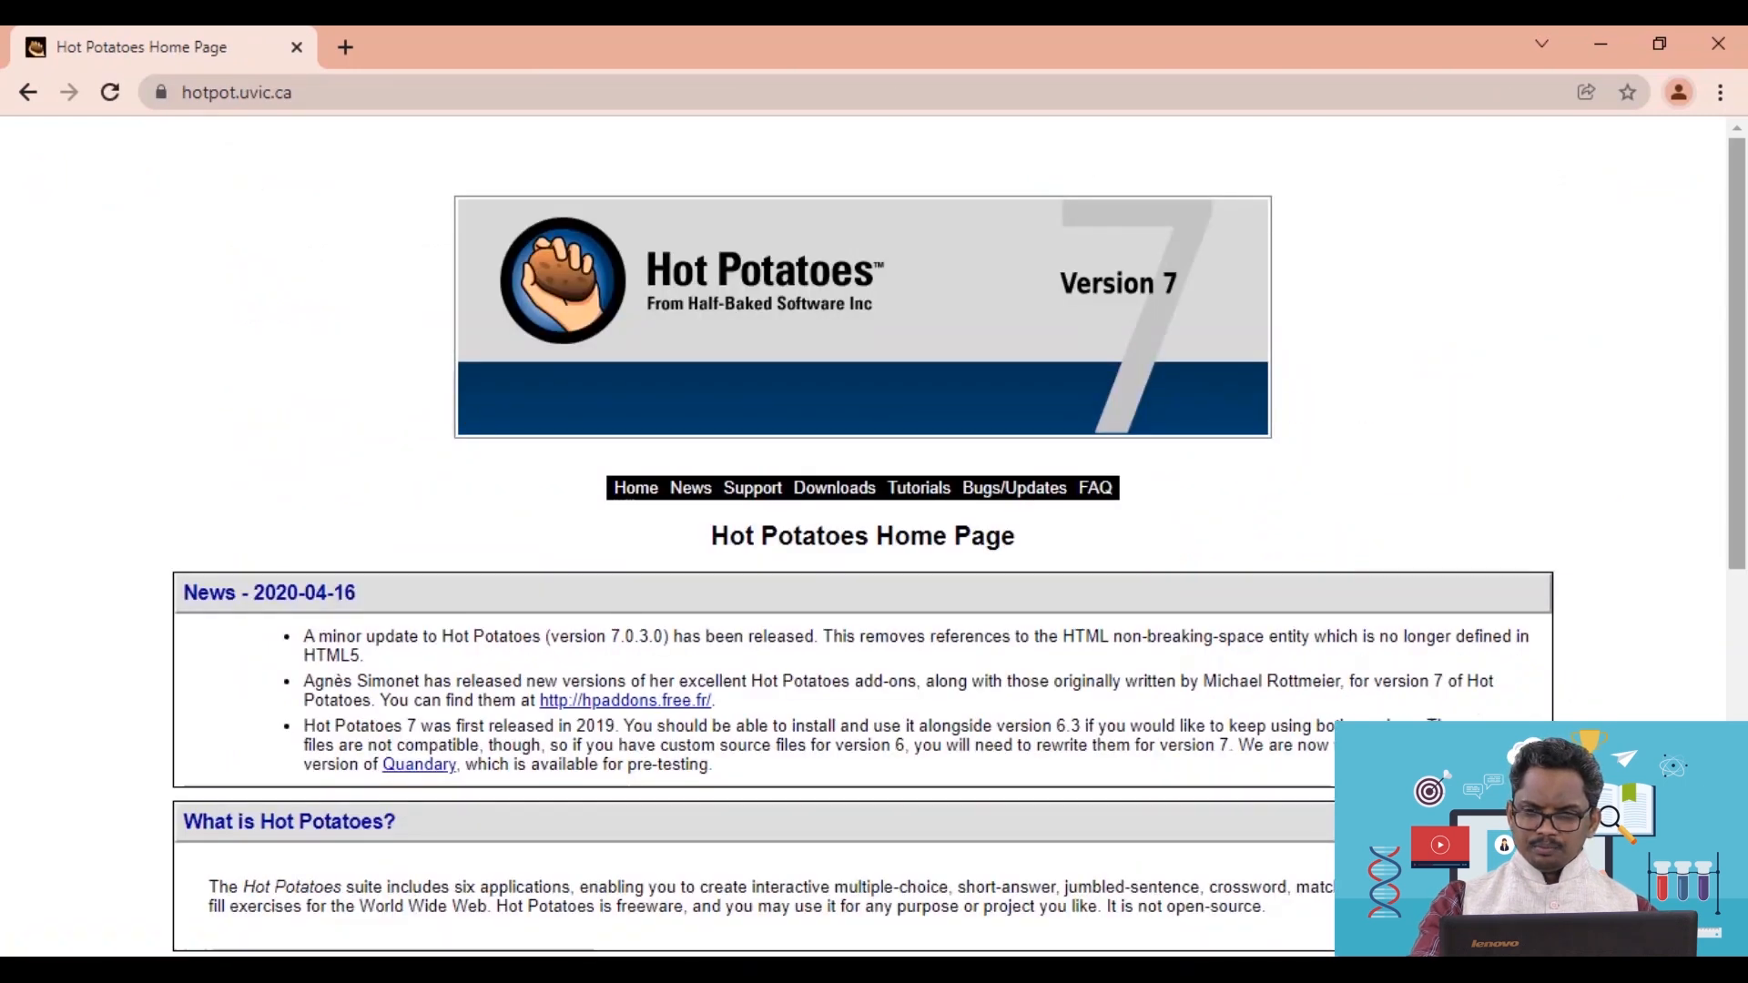
pyautogui.moveTo(1742, 212); pyautogui.dragTo(1742, 505)
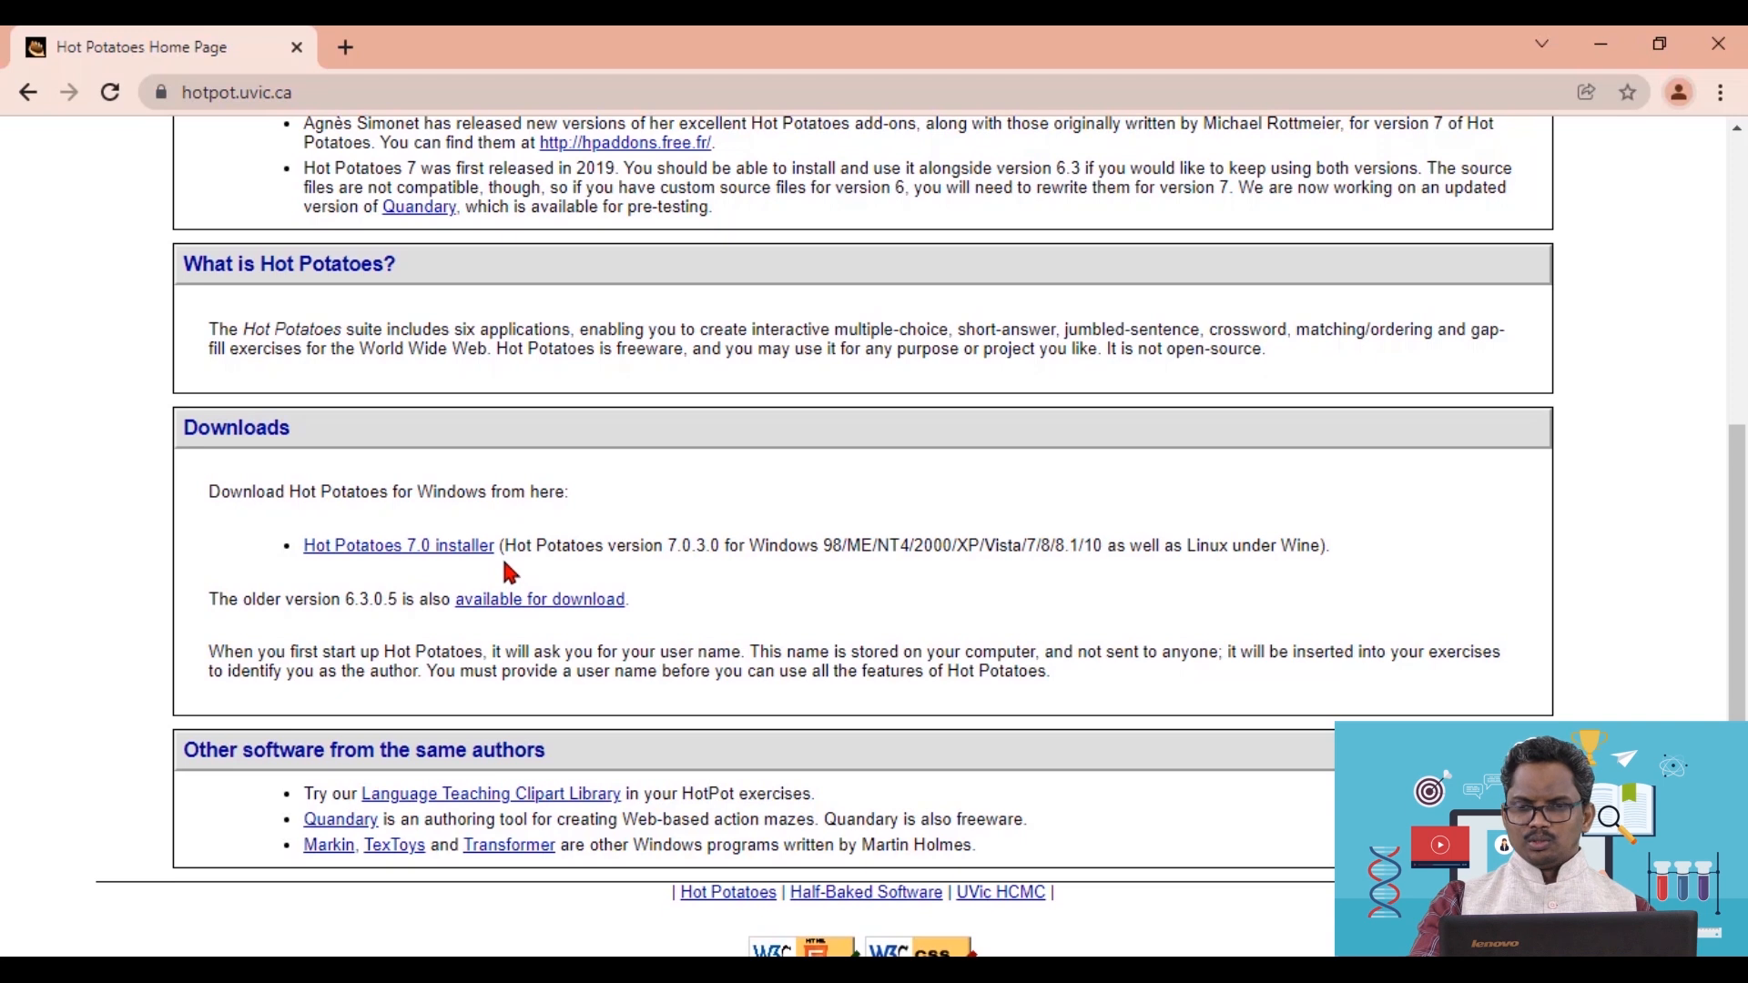
# - Minimize the browser, launch HotPotatoes 7 from the desktop and reposition its window clear of the desktop icons
pyautogui.click(1604, 53)
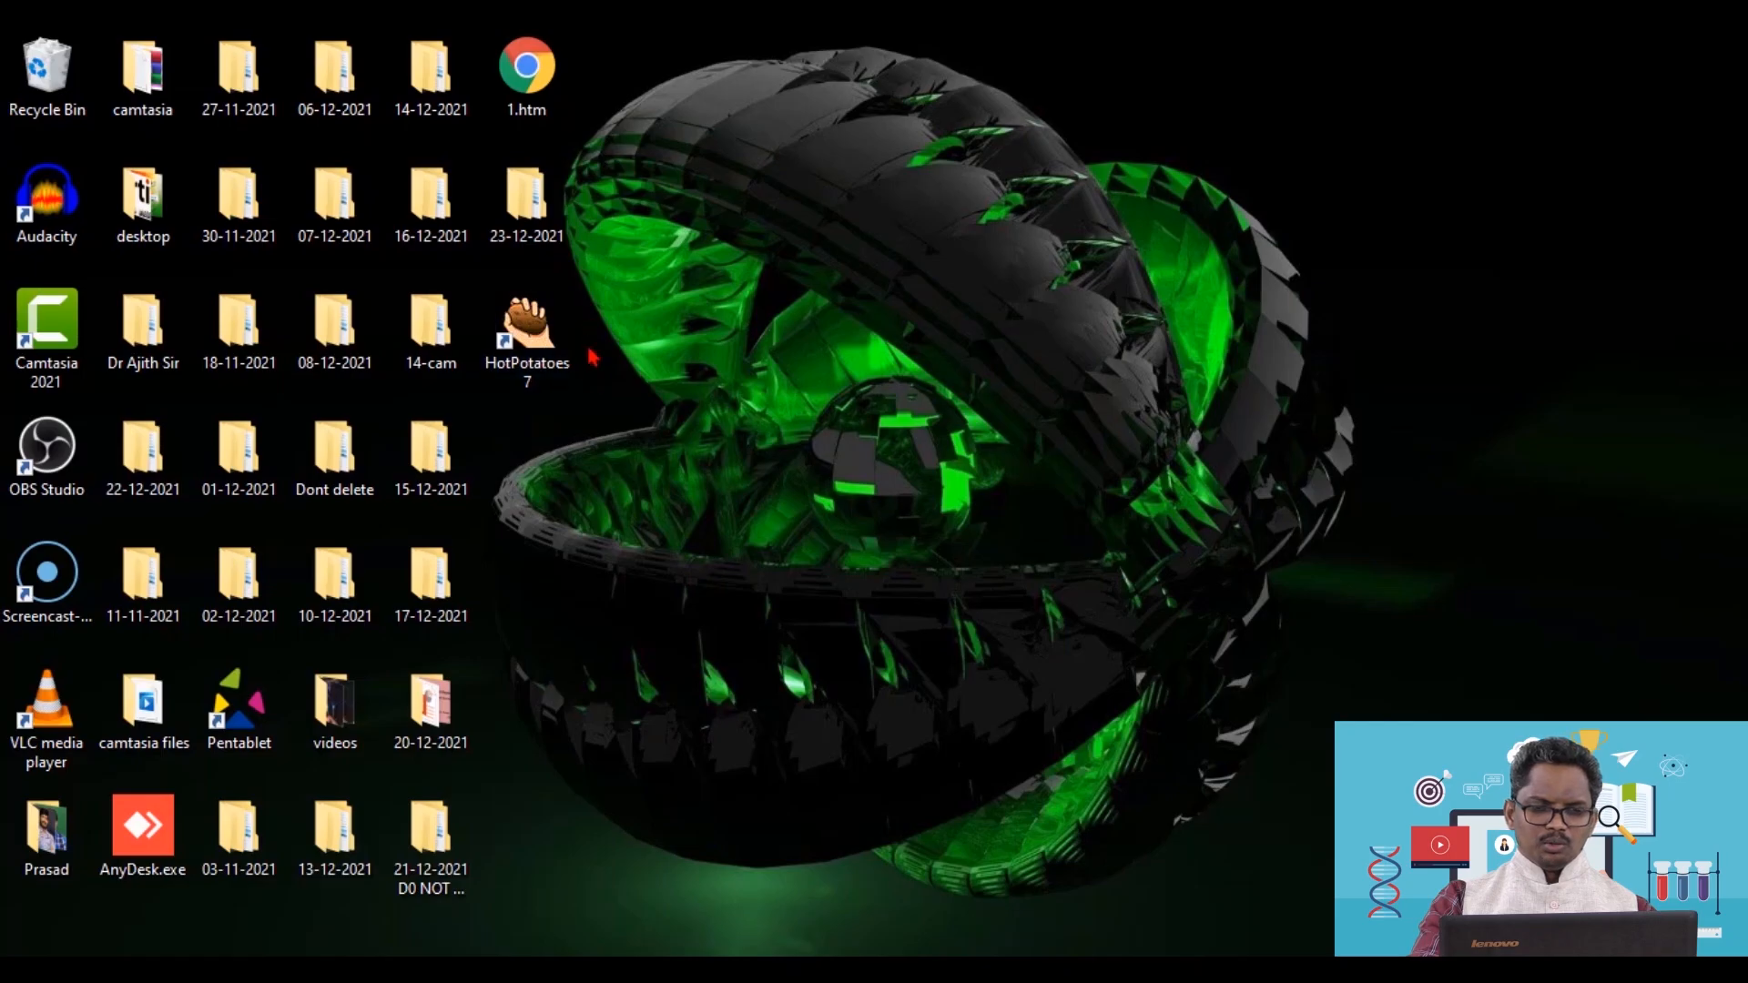
pyautogui.doubleClick(537, 364)
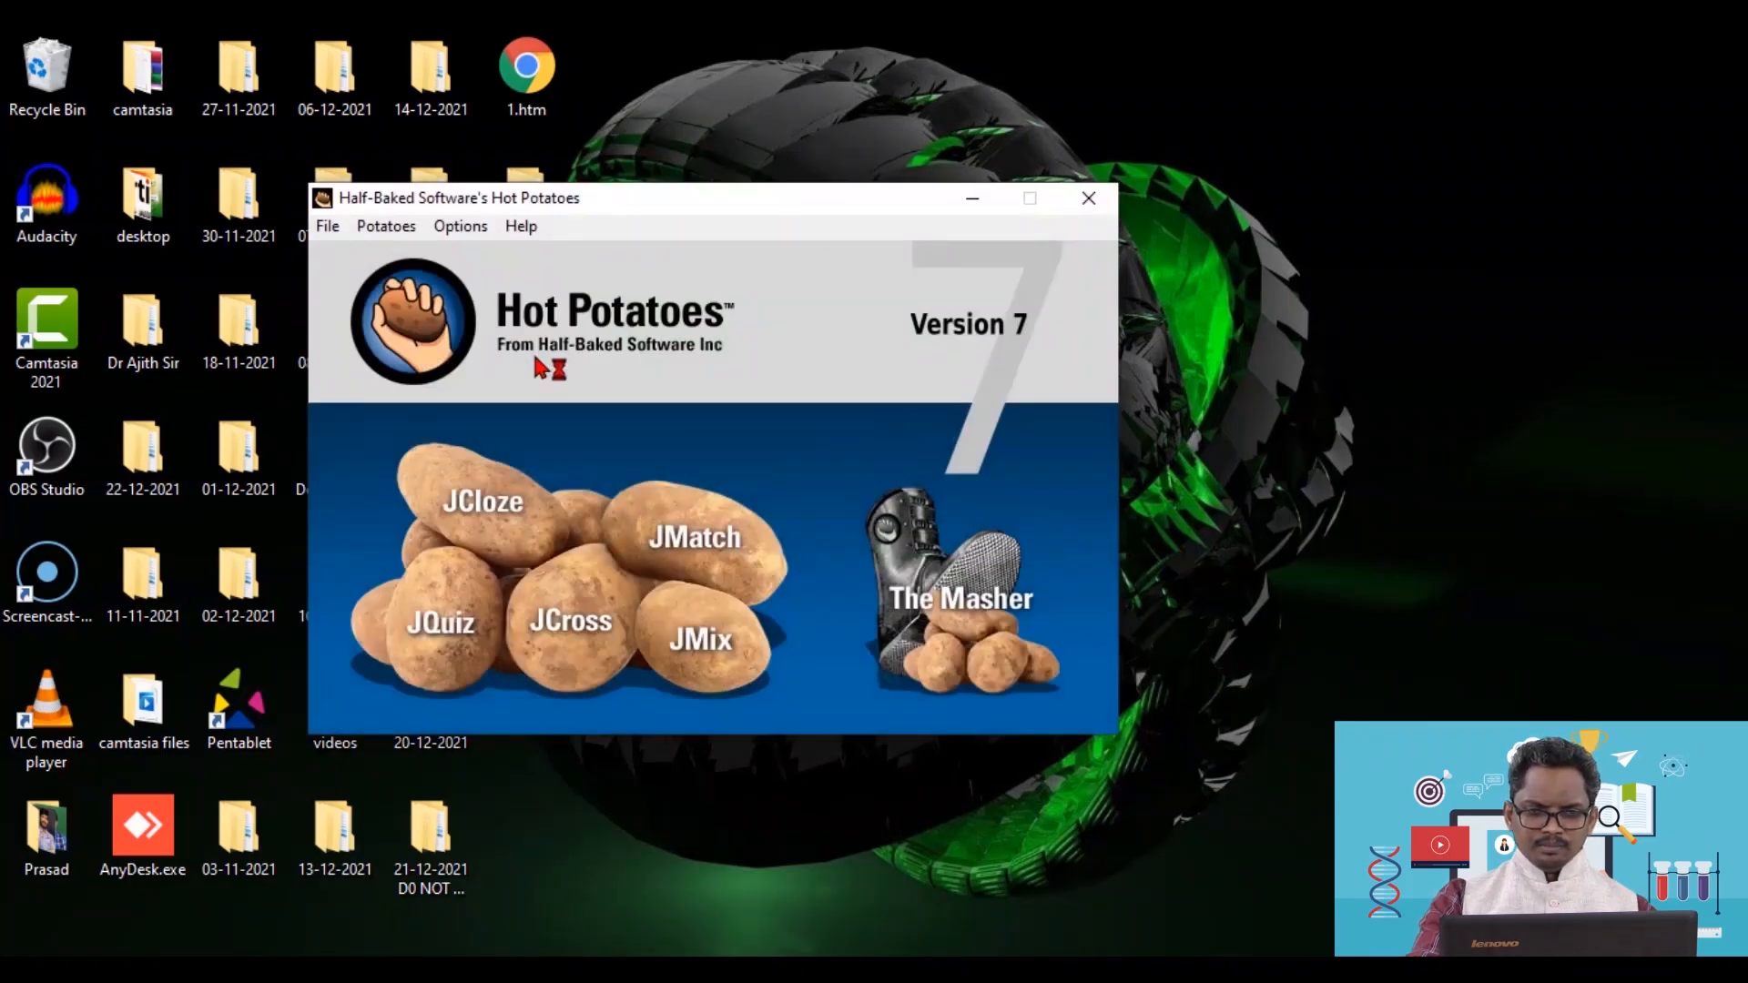
pyautogui.moveTo(706, 202); pyautogui.dragTo(970, 173)
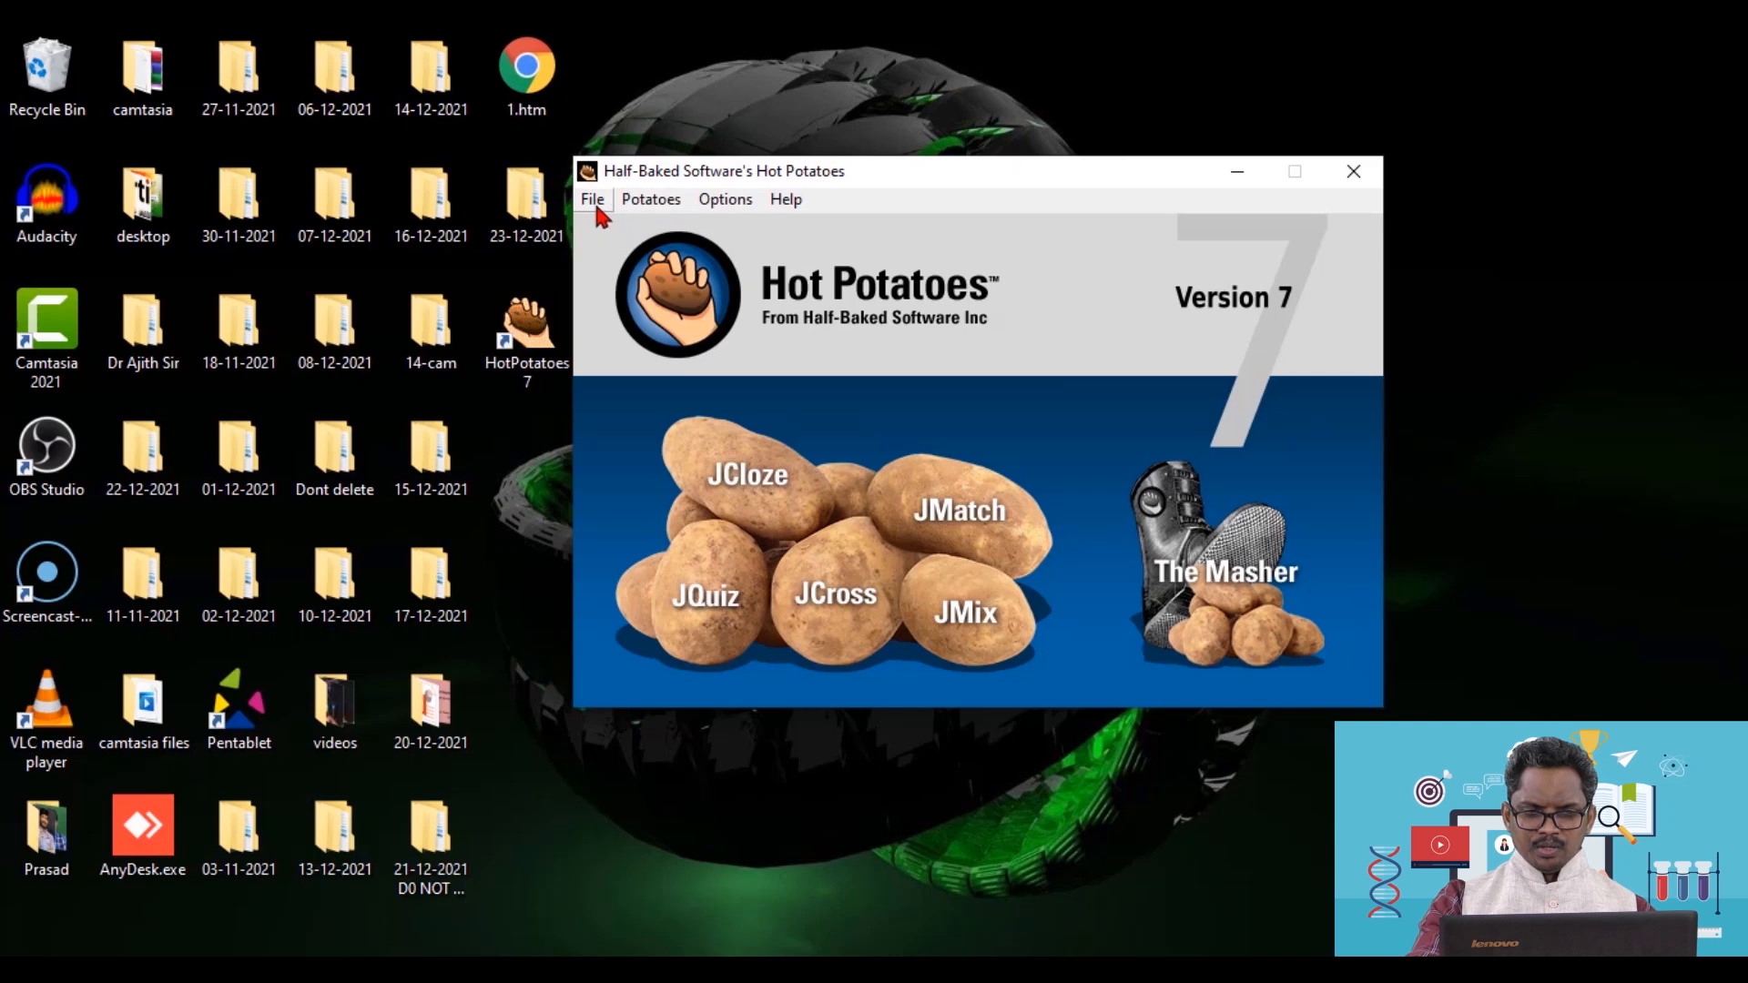
pyautogui.click(644, 202)
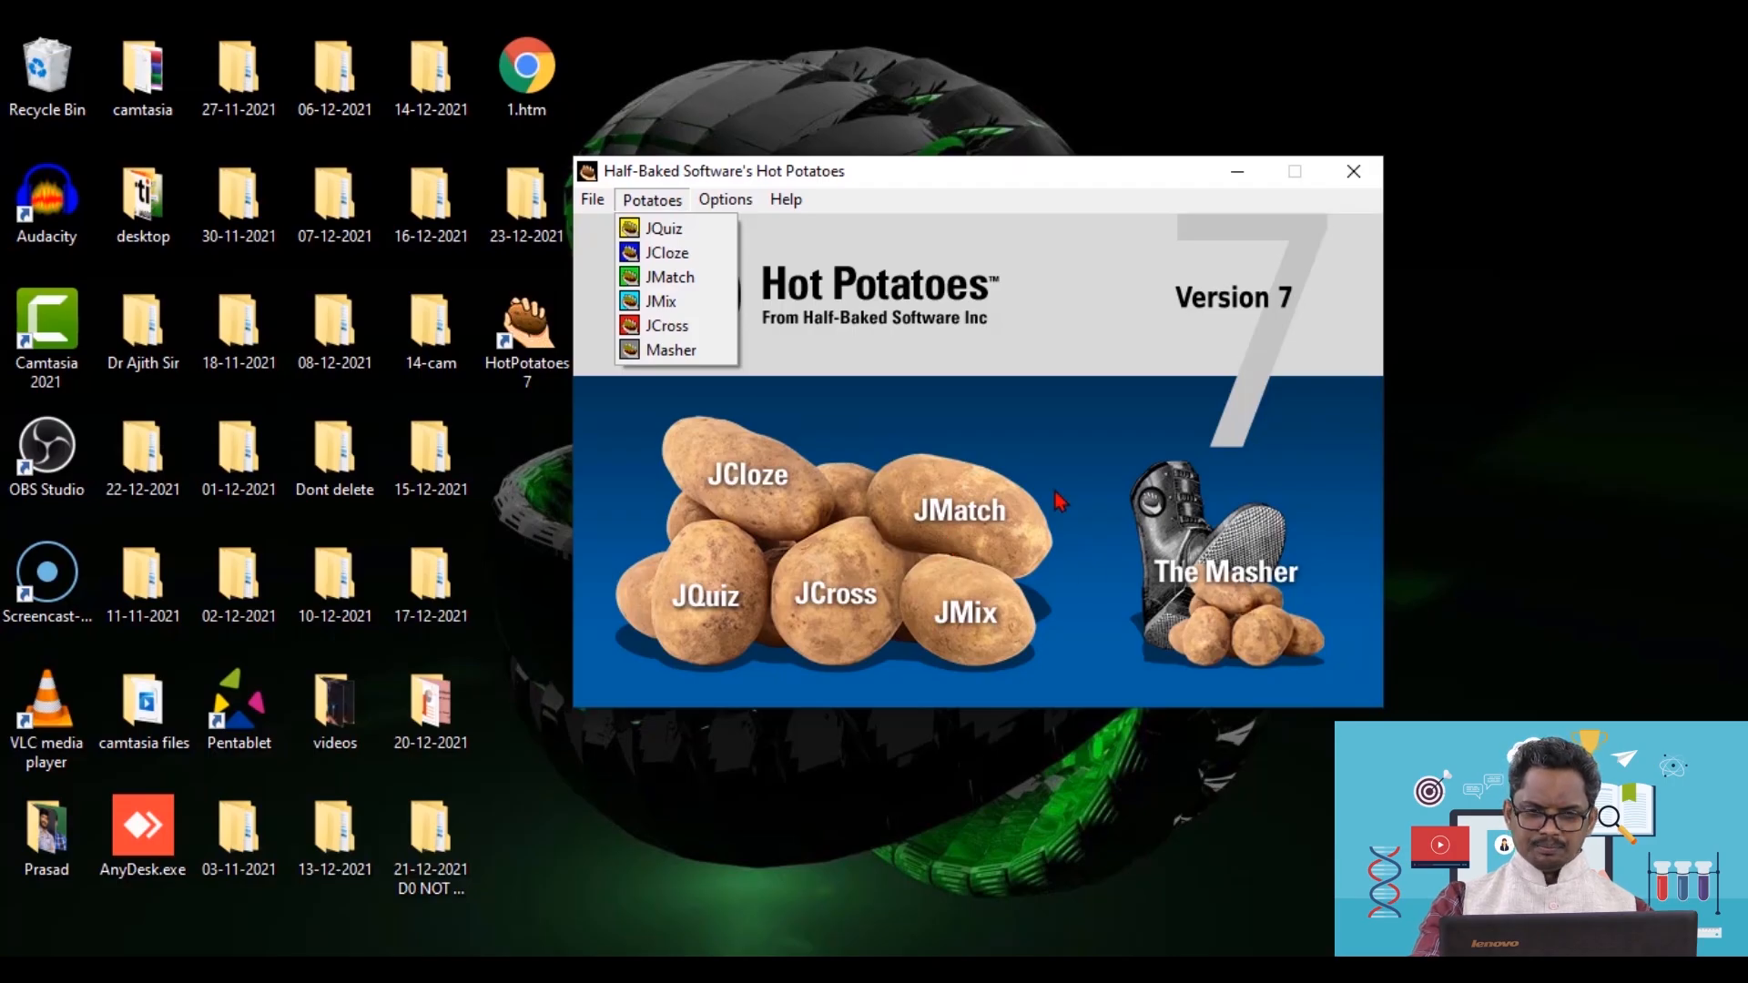
pyautogui.click(823, 424)
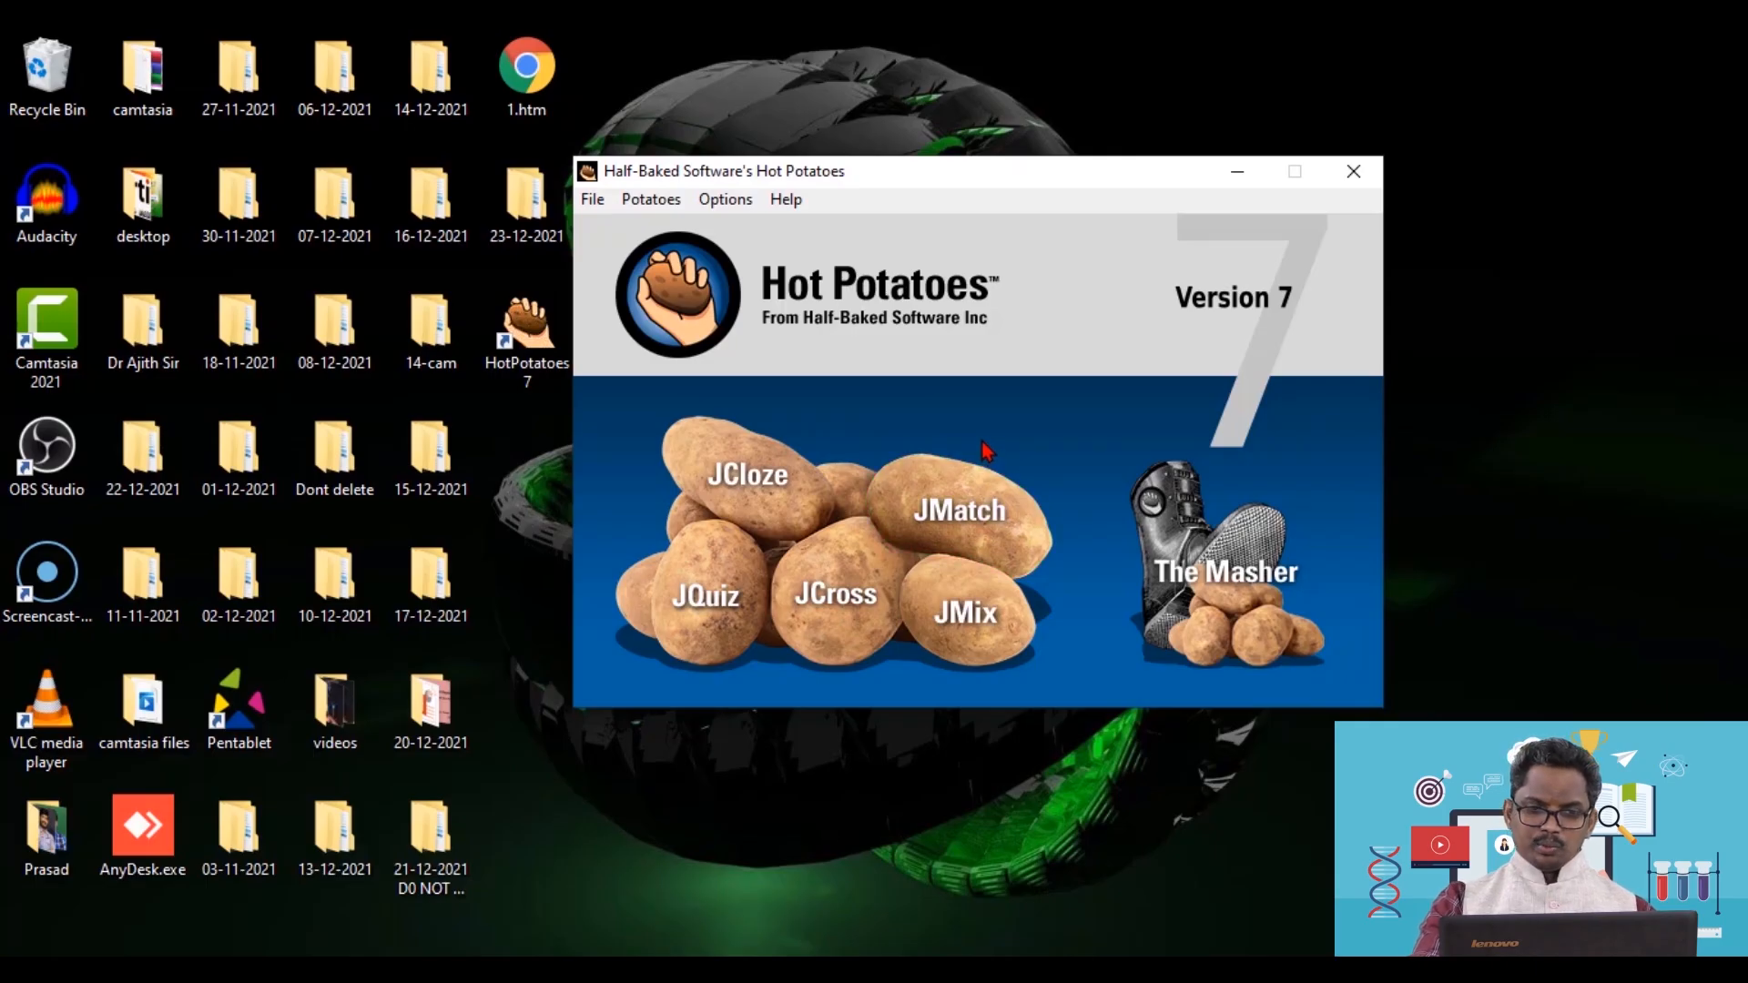
pyautogui.click(730, 201)
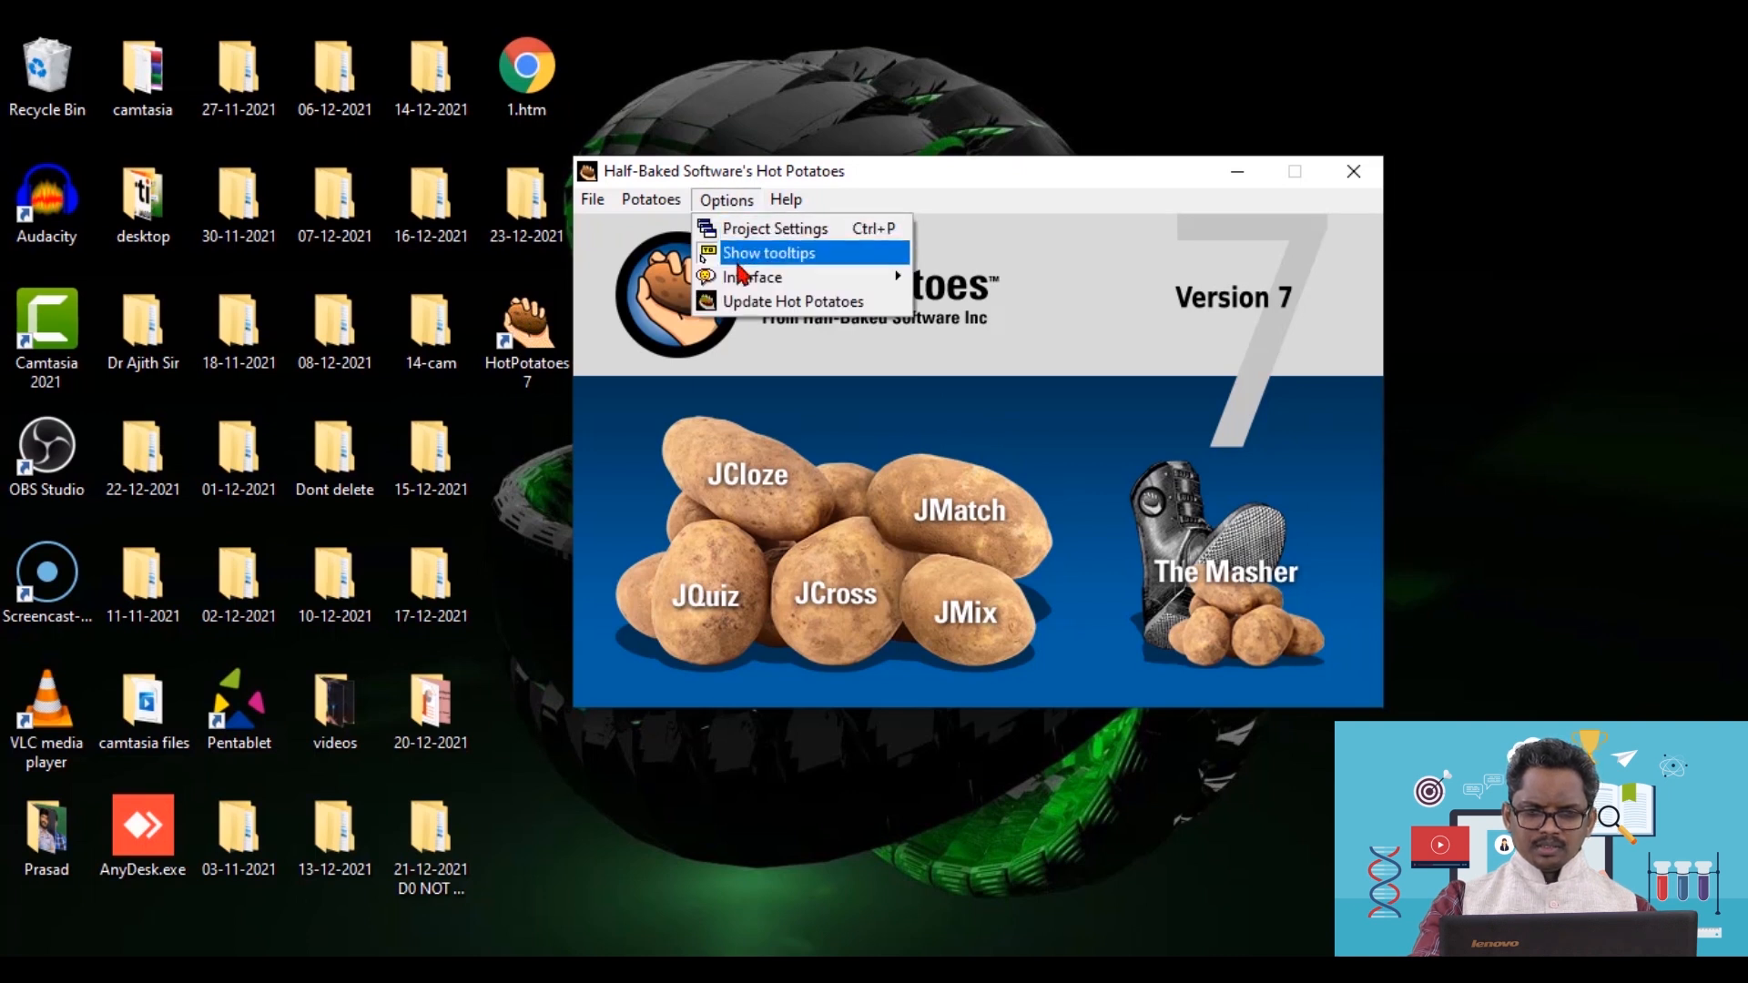
pyautogui.moveTo(786, 200)
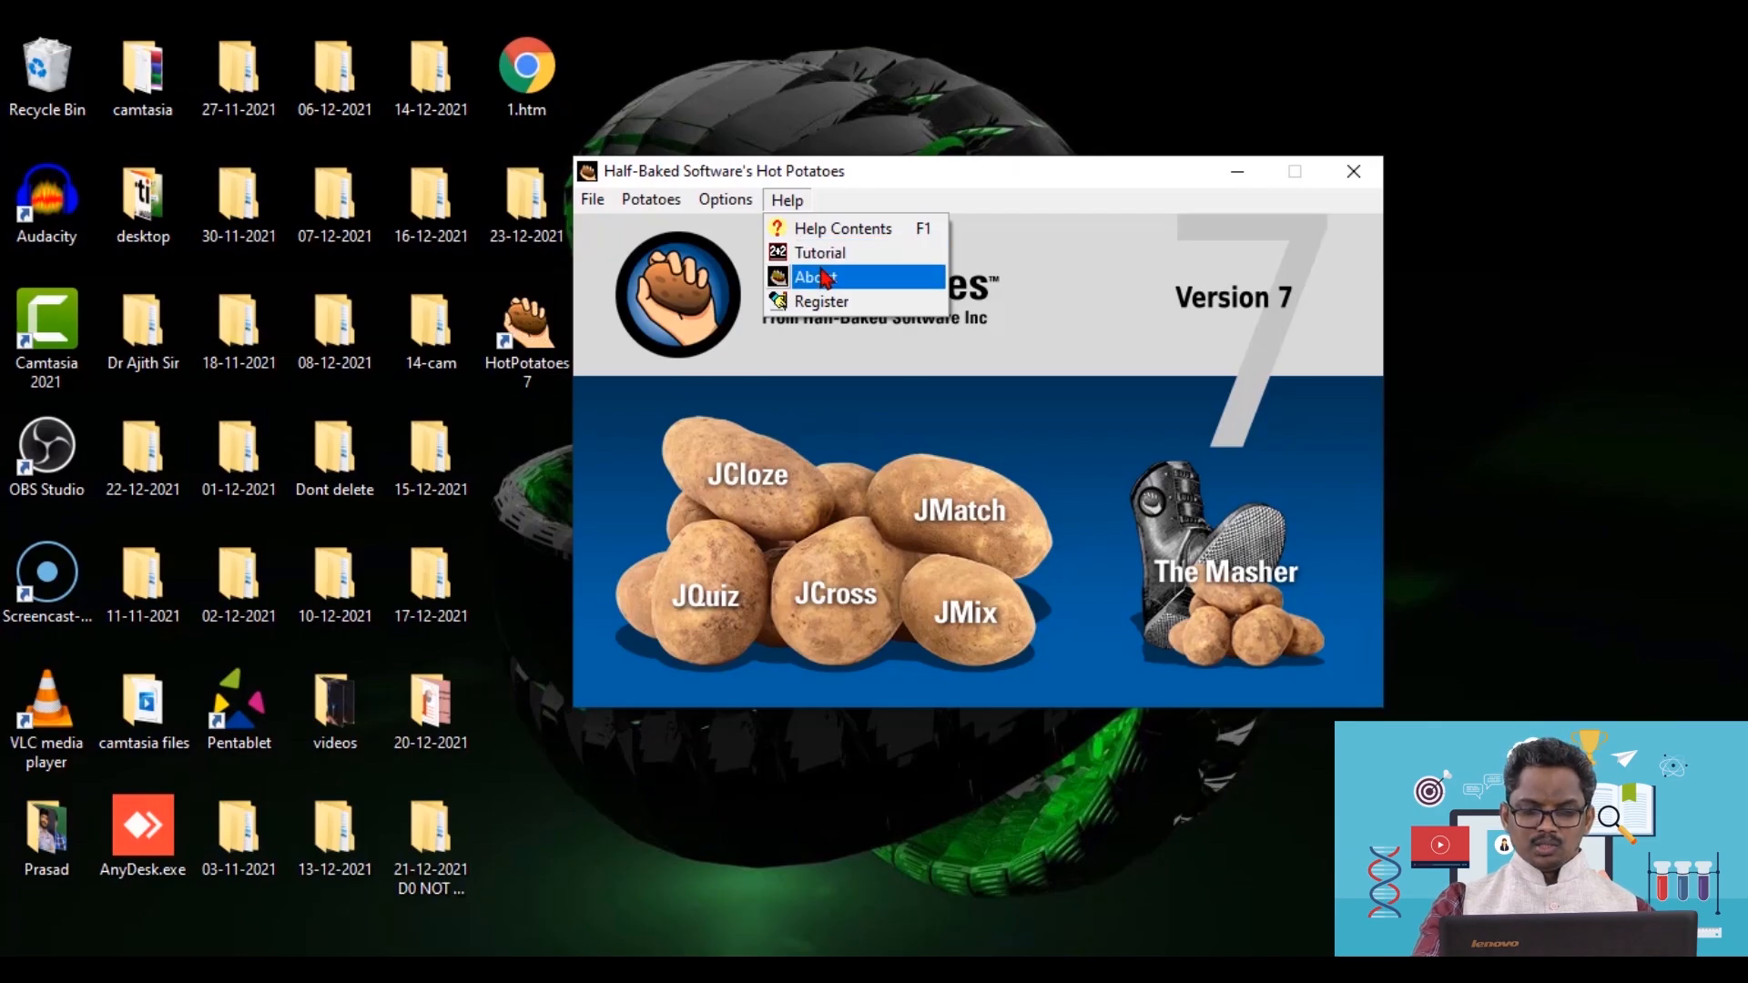
pyautogui.click(971, 420)
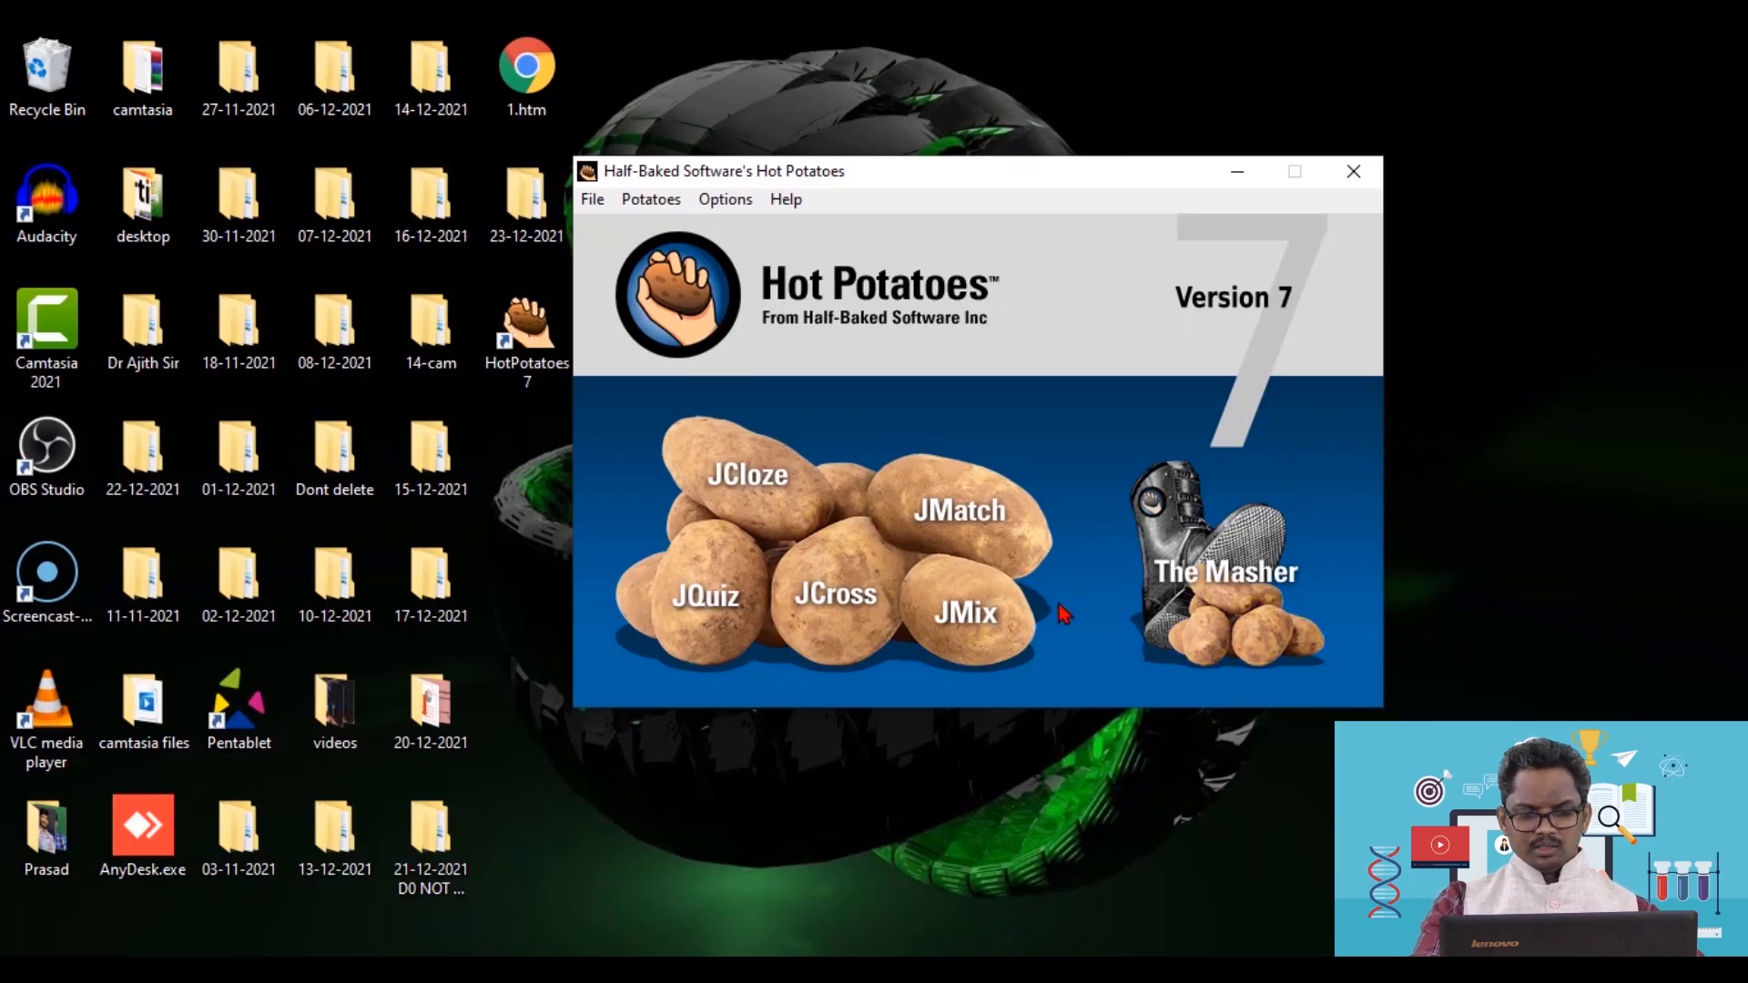
# - Open JQuiz from the Hot Potatoes launcher and arrange the restored JQuiz window beside the launcher window
pyautogui.click(713, 624)
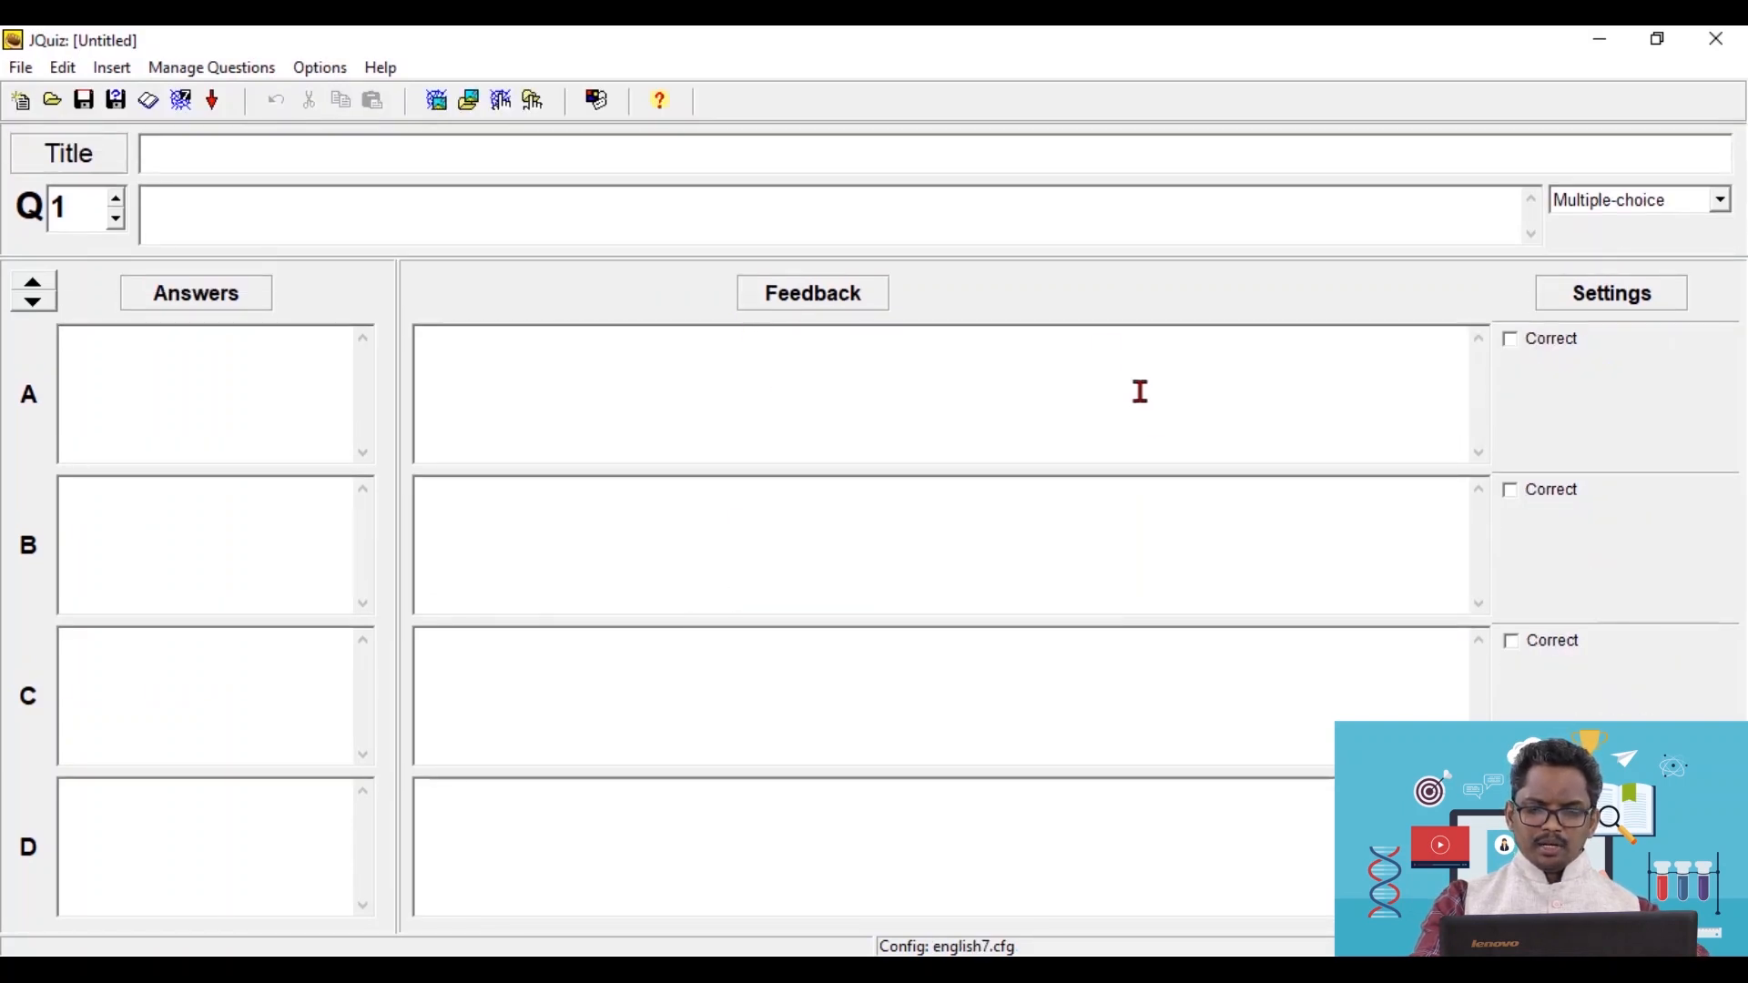
pyautogui.click(1659, 40)
pyautogui.moveTo(717, 69); pyautogui.dragTo(1493, 178)
pyautogui.moveTo(750, 172); pyautogui.dragTo(201, 139)
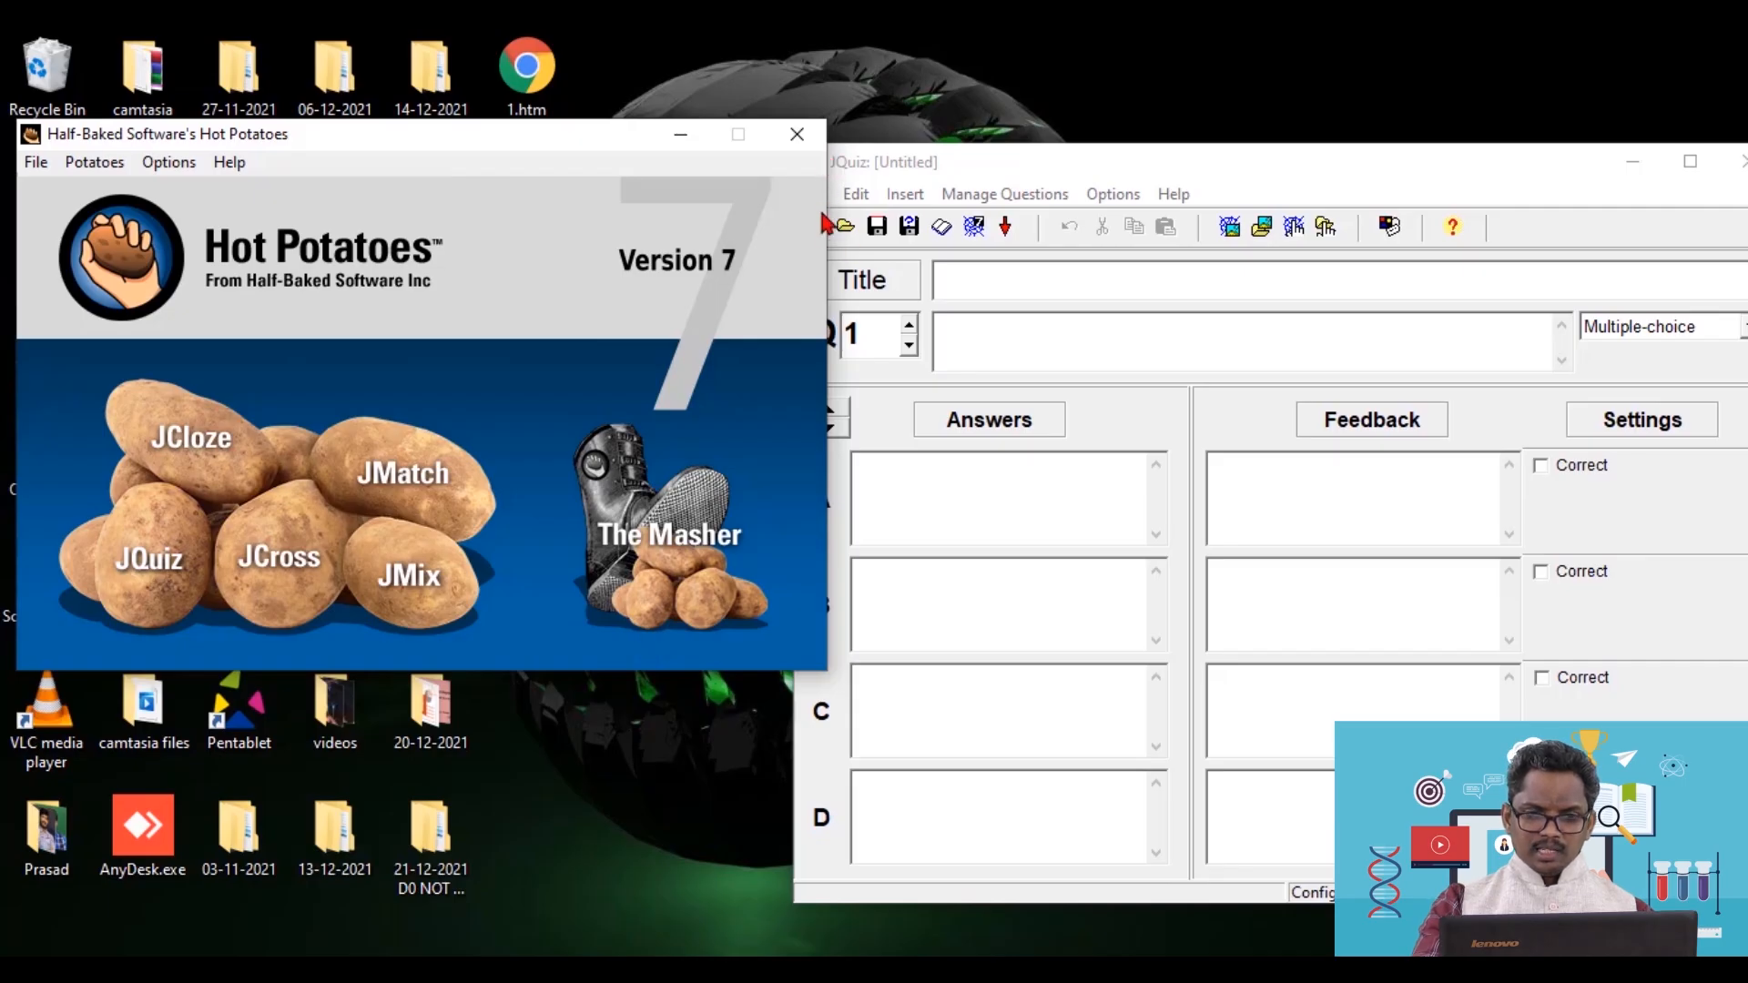
pyautogui.moveTo(1065, 181); pyautogui.dragTo(986, 145)
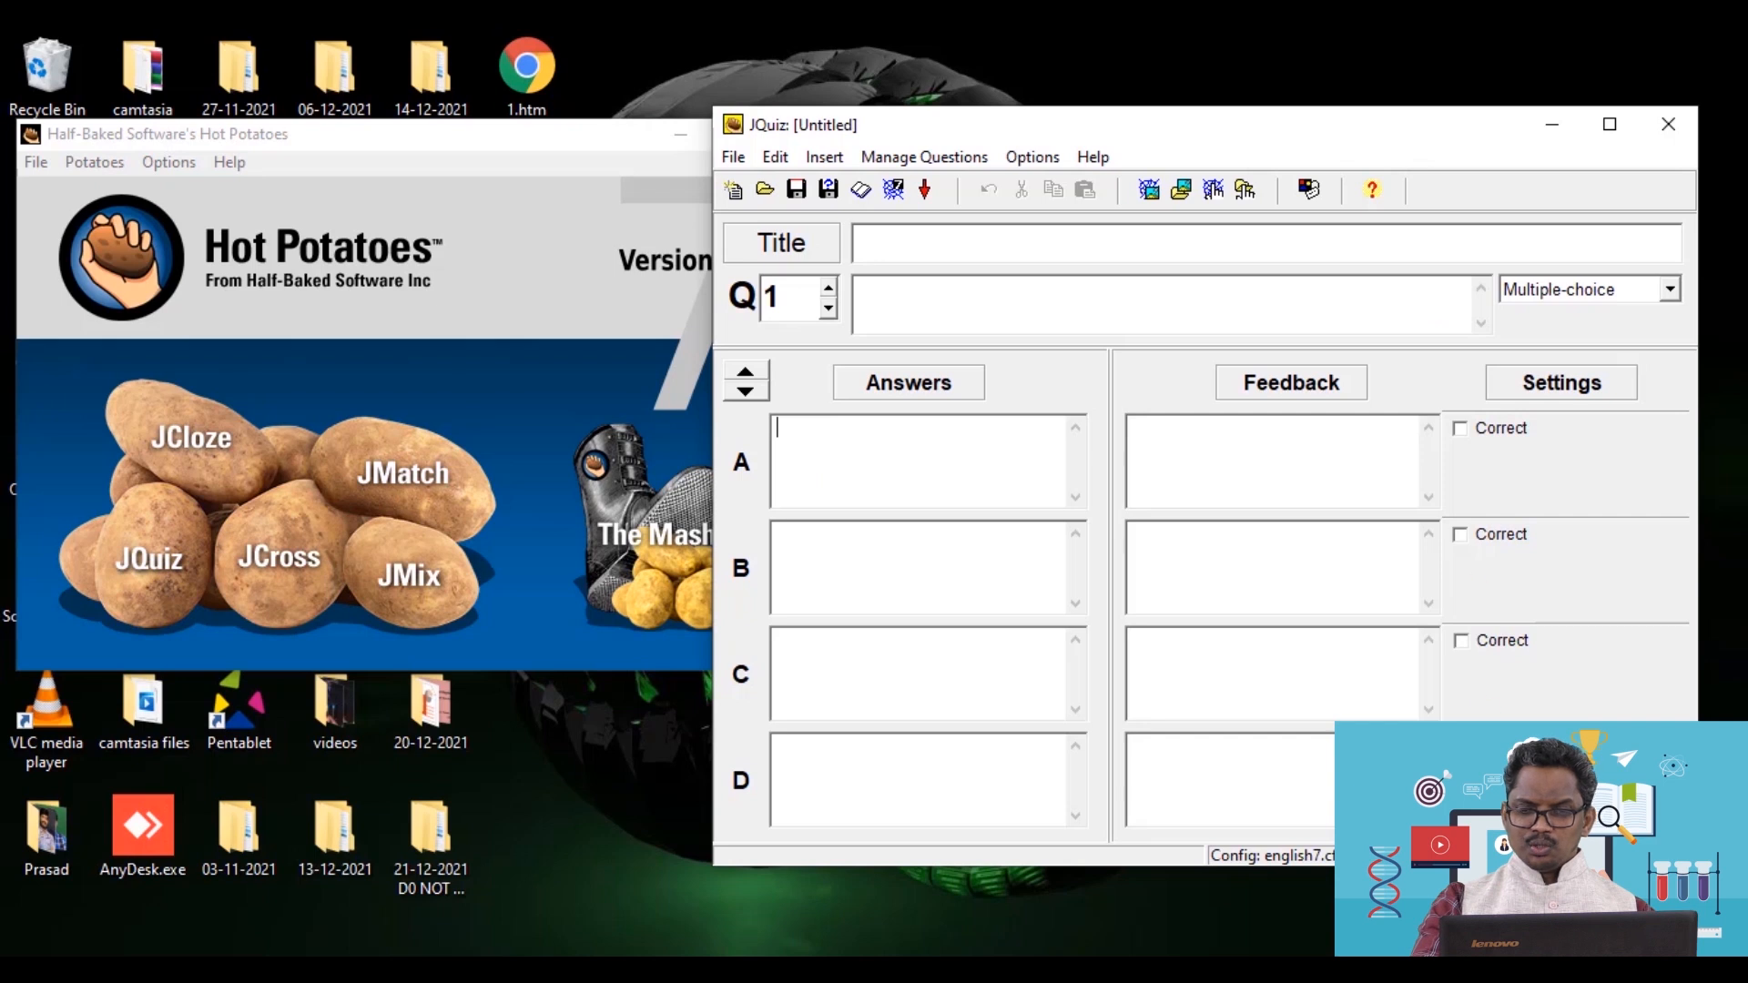
# - Choose Multiple-choice as the question type for question 1
pyautogui.click(864, 869)
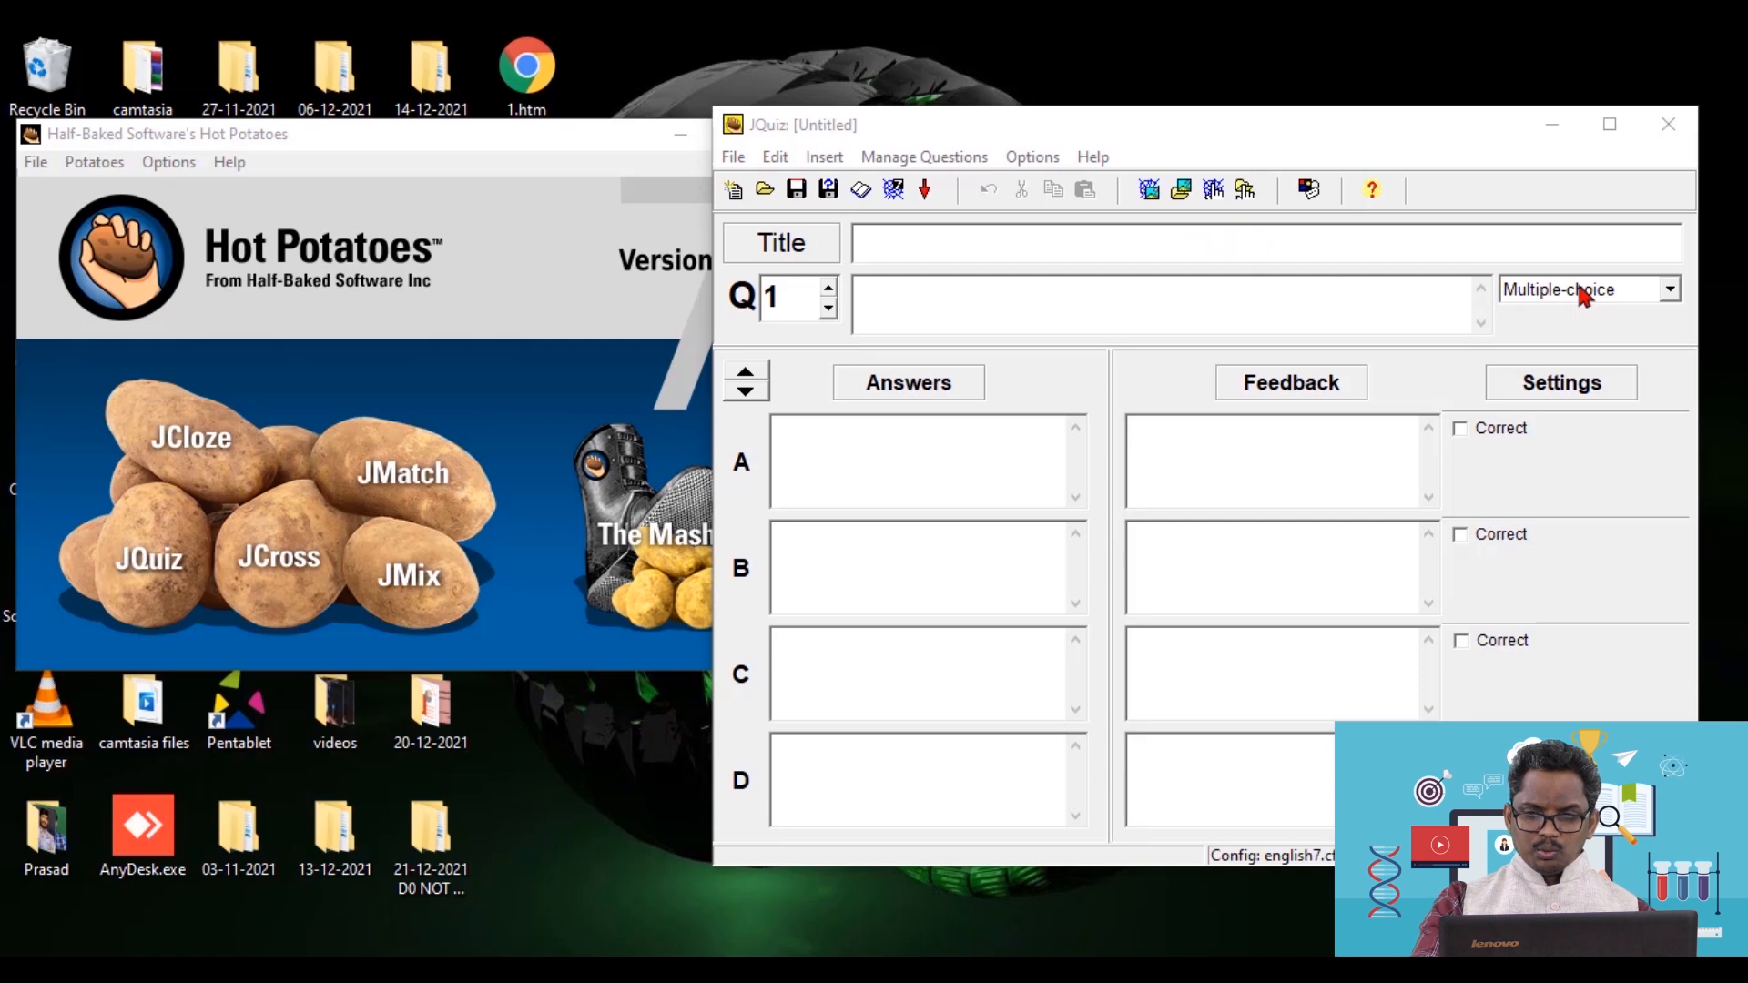
pyautogui.click(1670, 291)
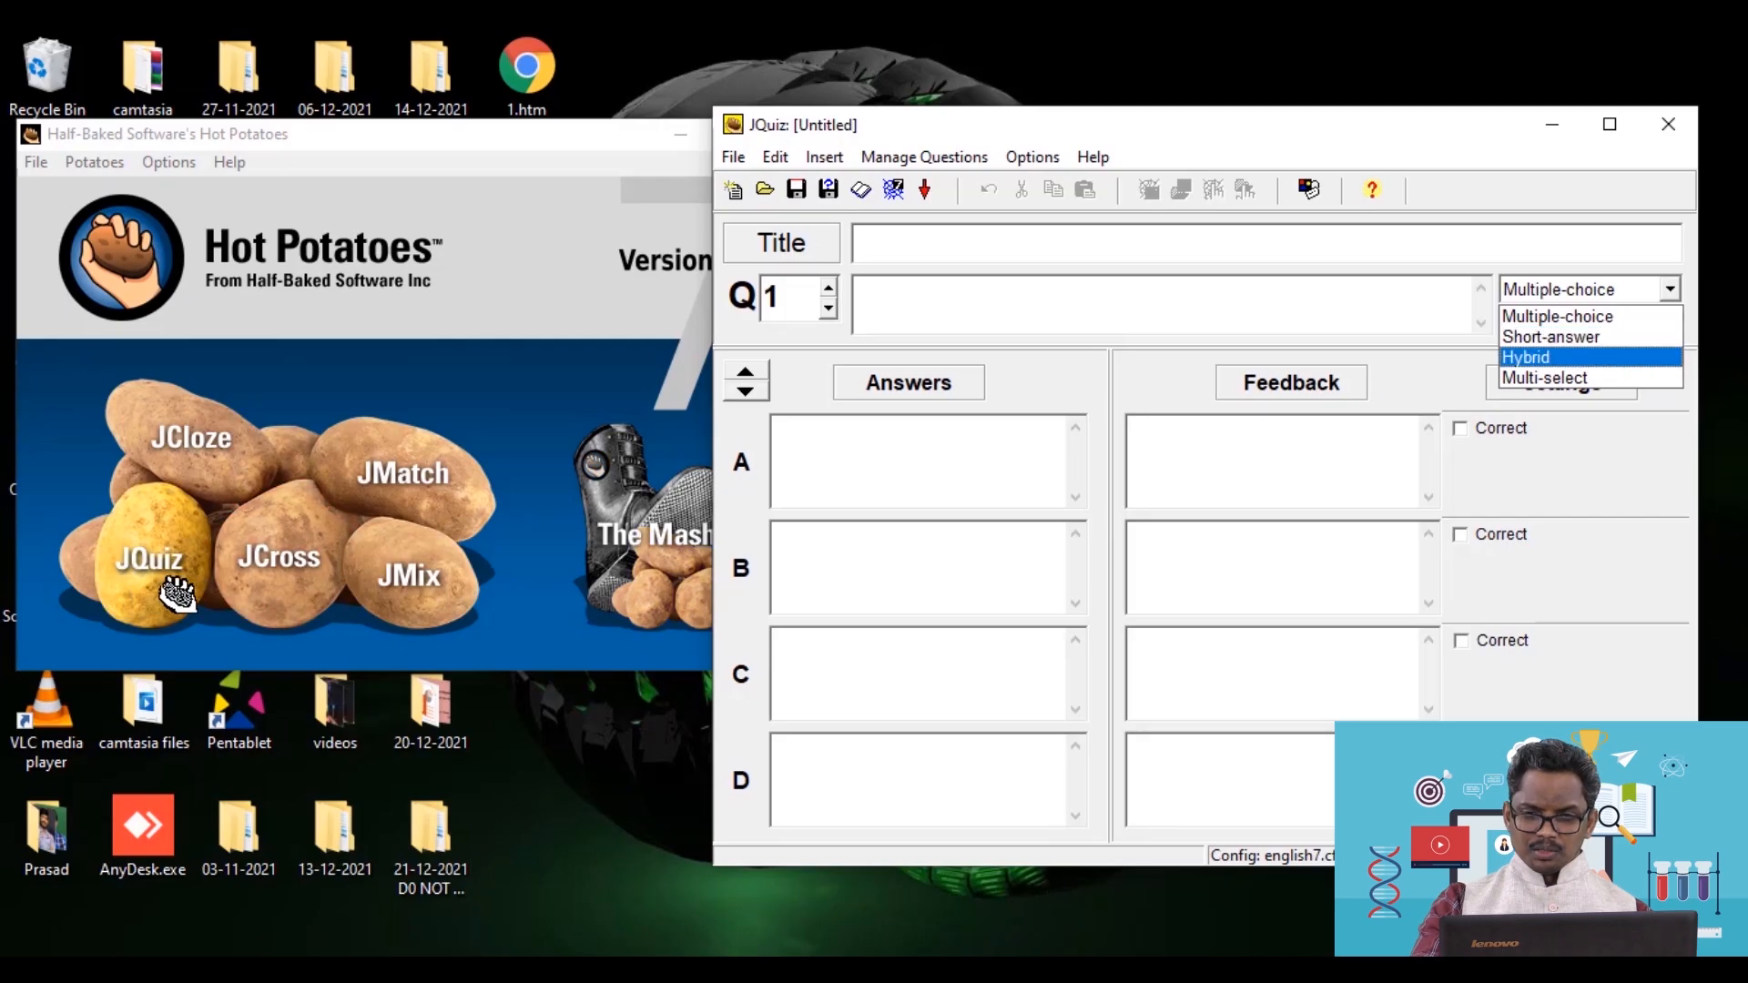
pyautogui.click(1540, 318)
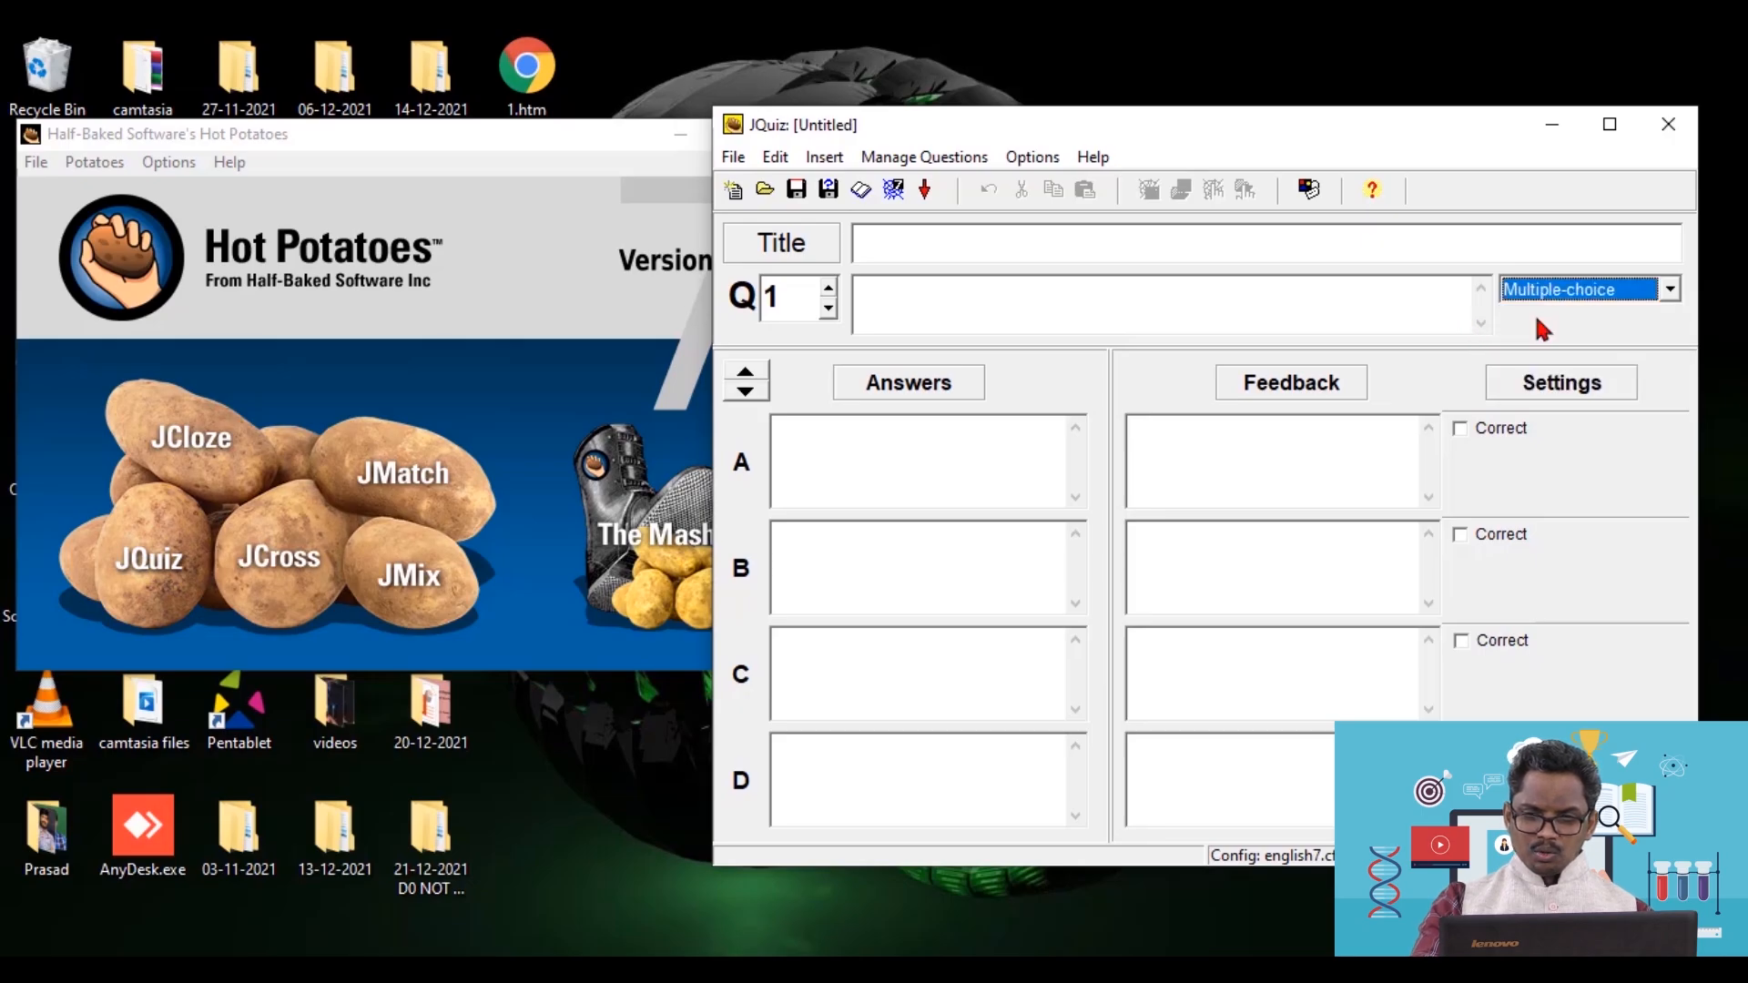
# - Give the JQuiz exercise the title "Quiz 1"
pyautogui.click(1035, 241)
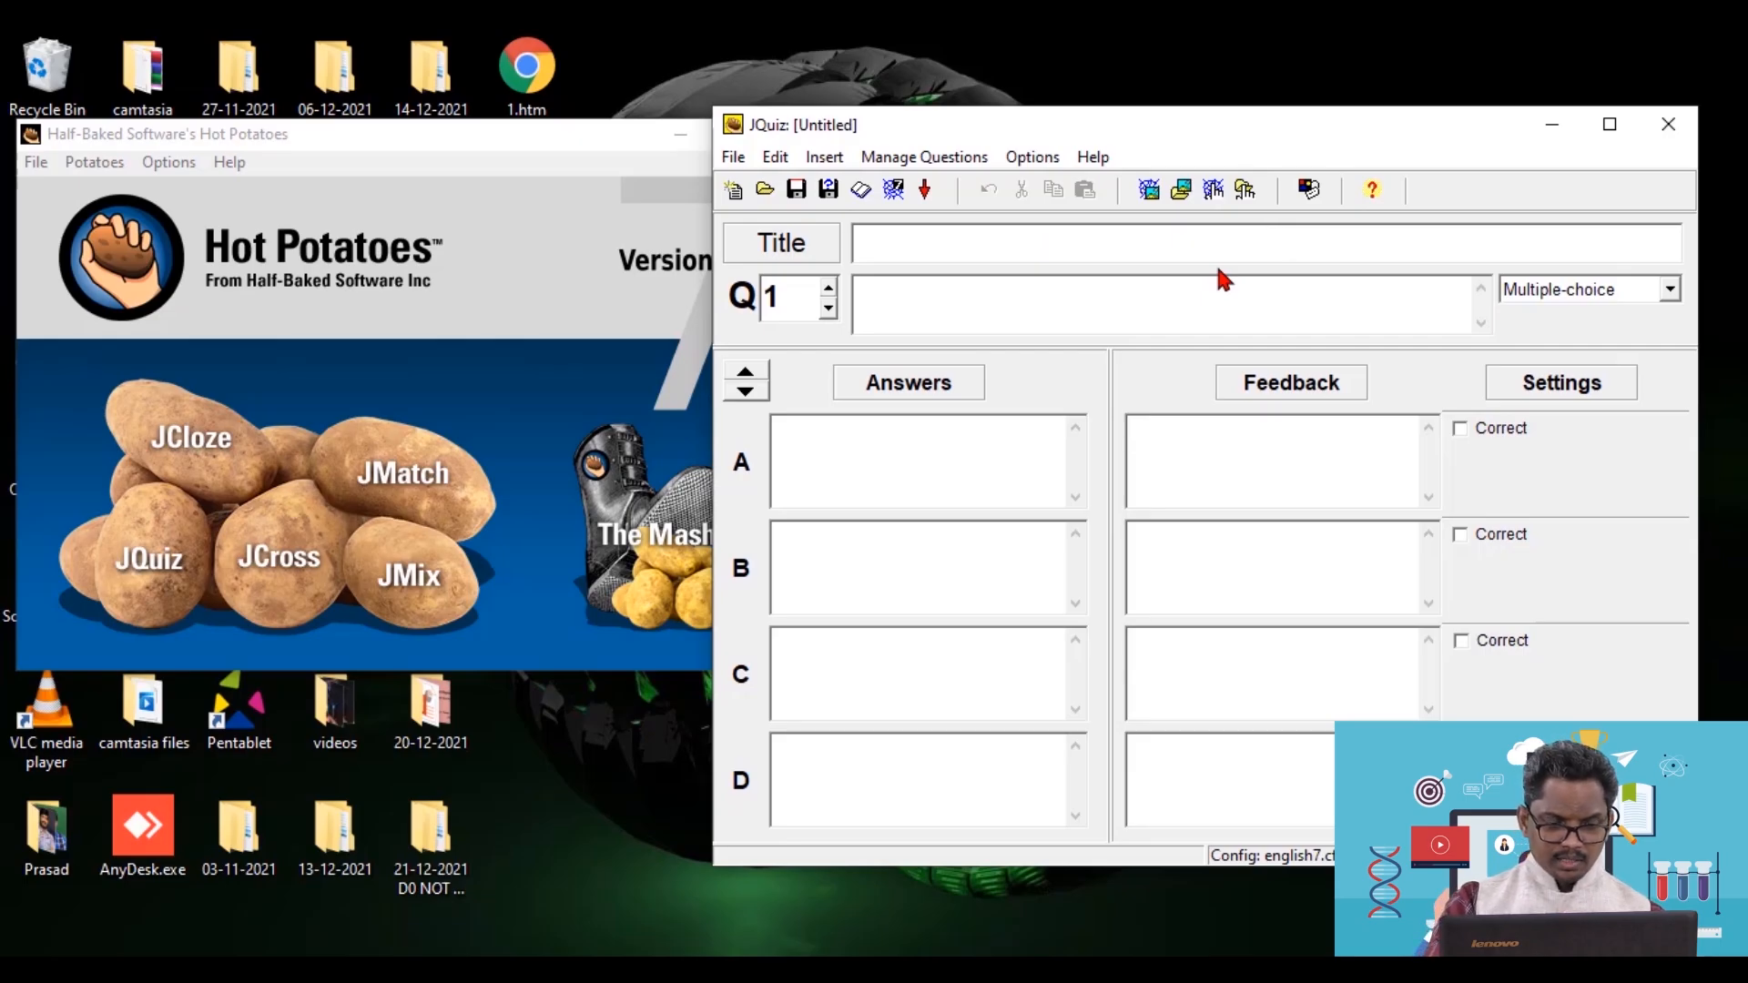
pyautogui.write('mUTIP')
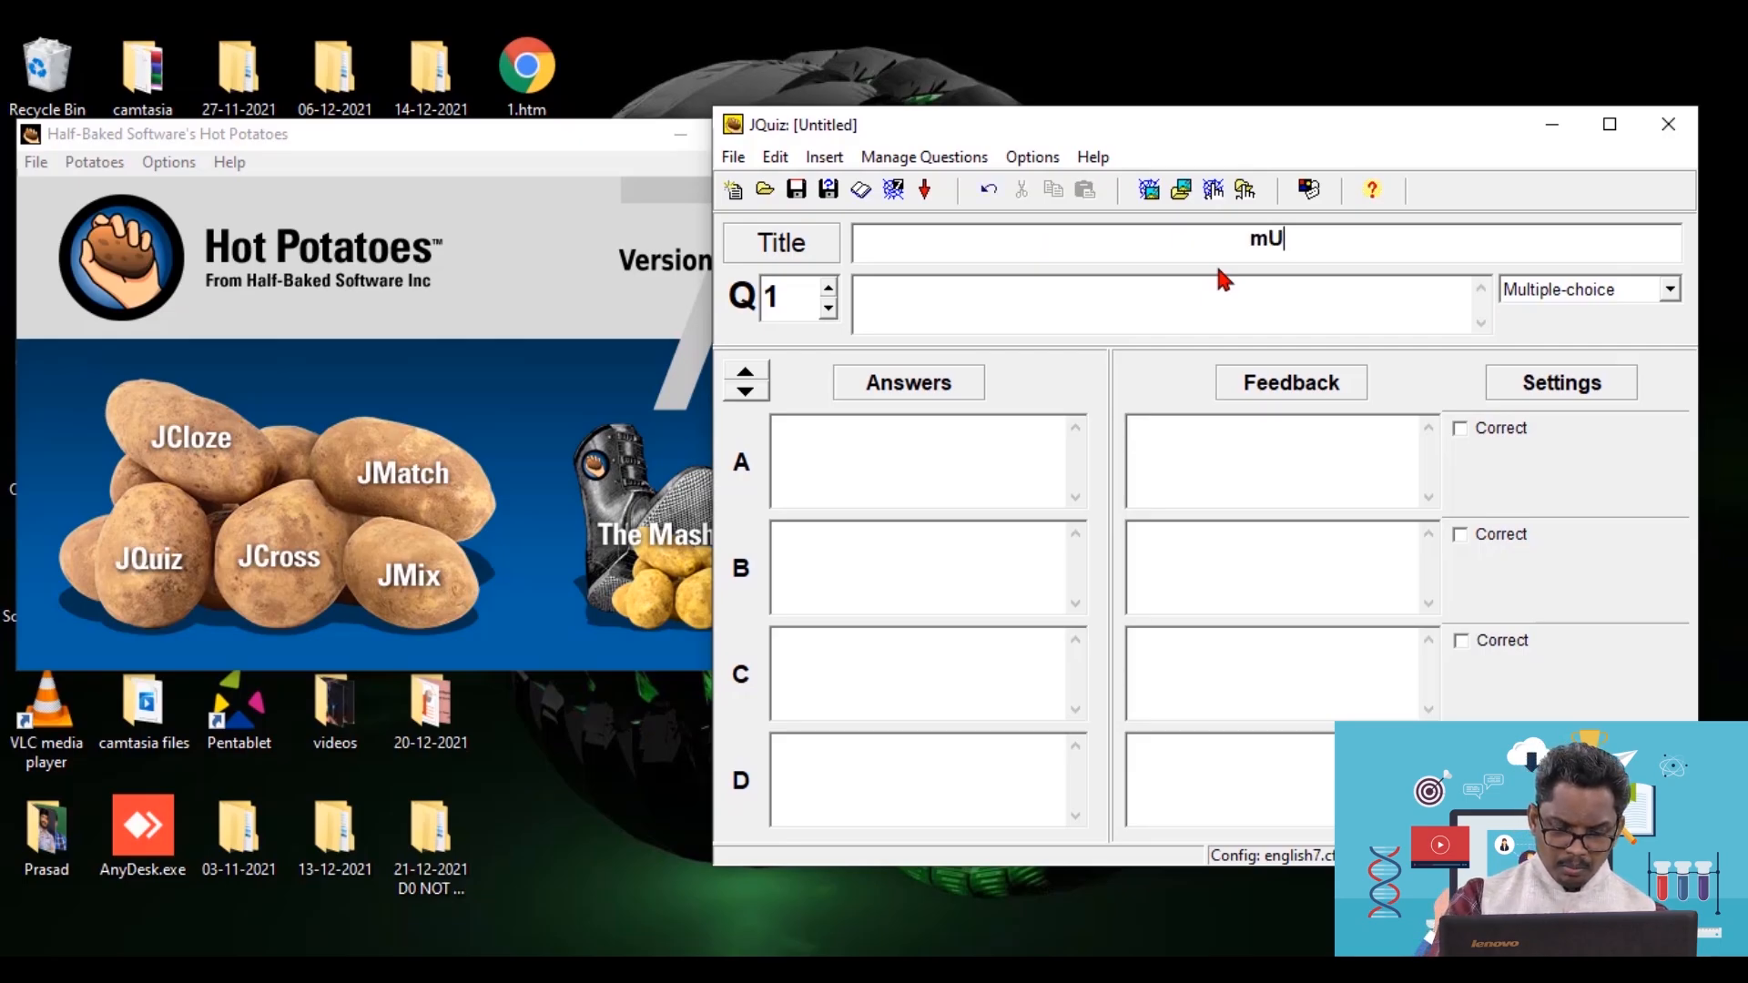
pyautogui.press('BackSpace')
pyautogui.press('BackSpace')
pyautogui.press('BackSpace')
pyautogui.press('BackSpace')
pyautogui.press('BackSpace')
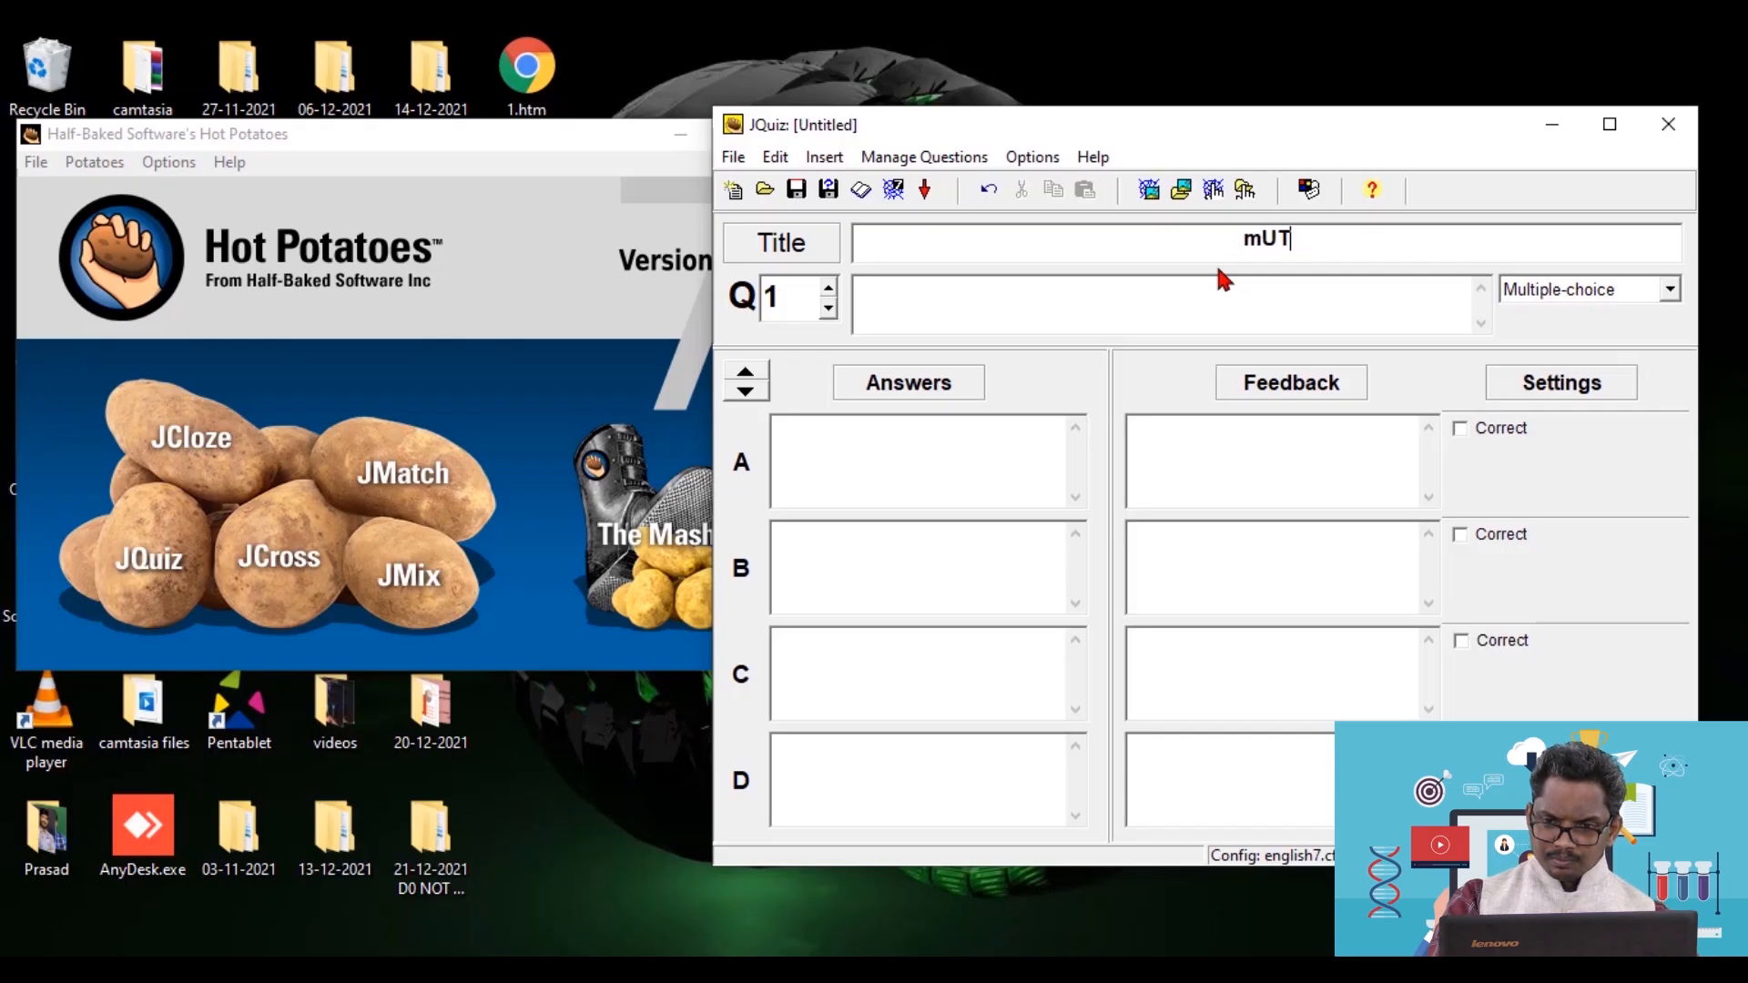
pyautogui.write('Mu')
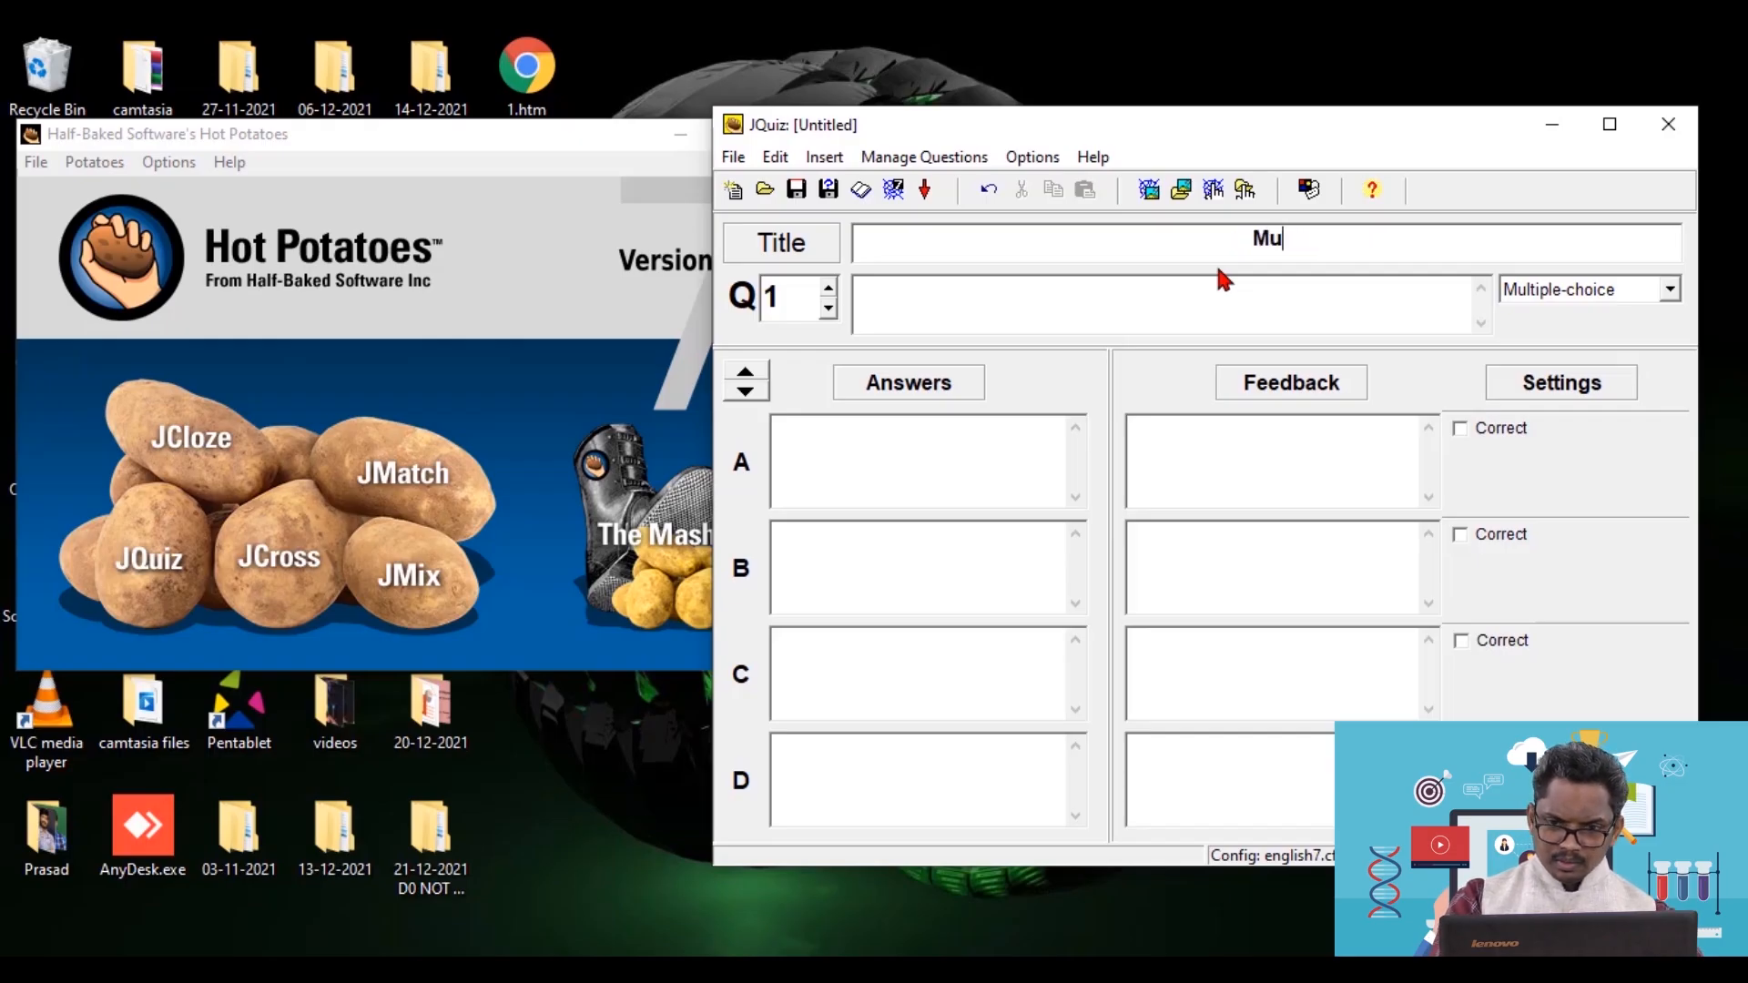
pyautogui.write('ltiple')
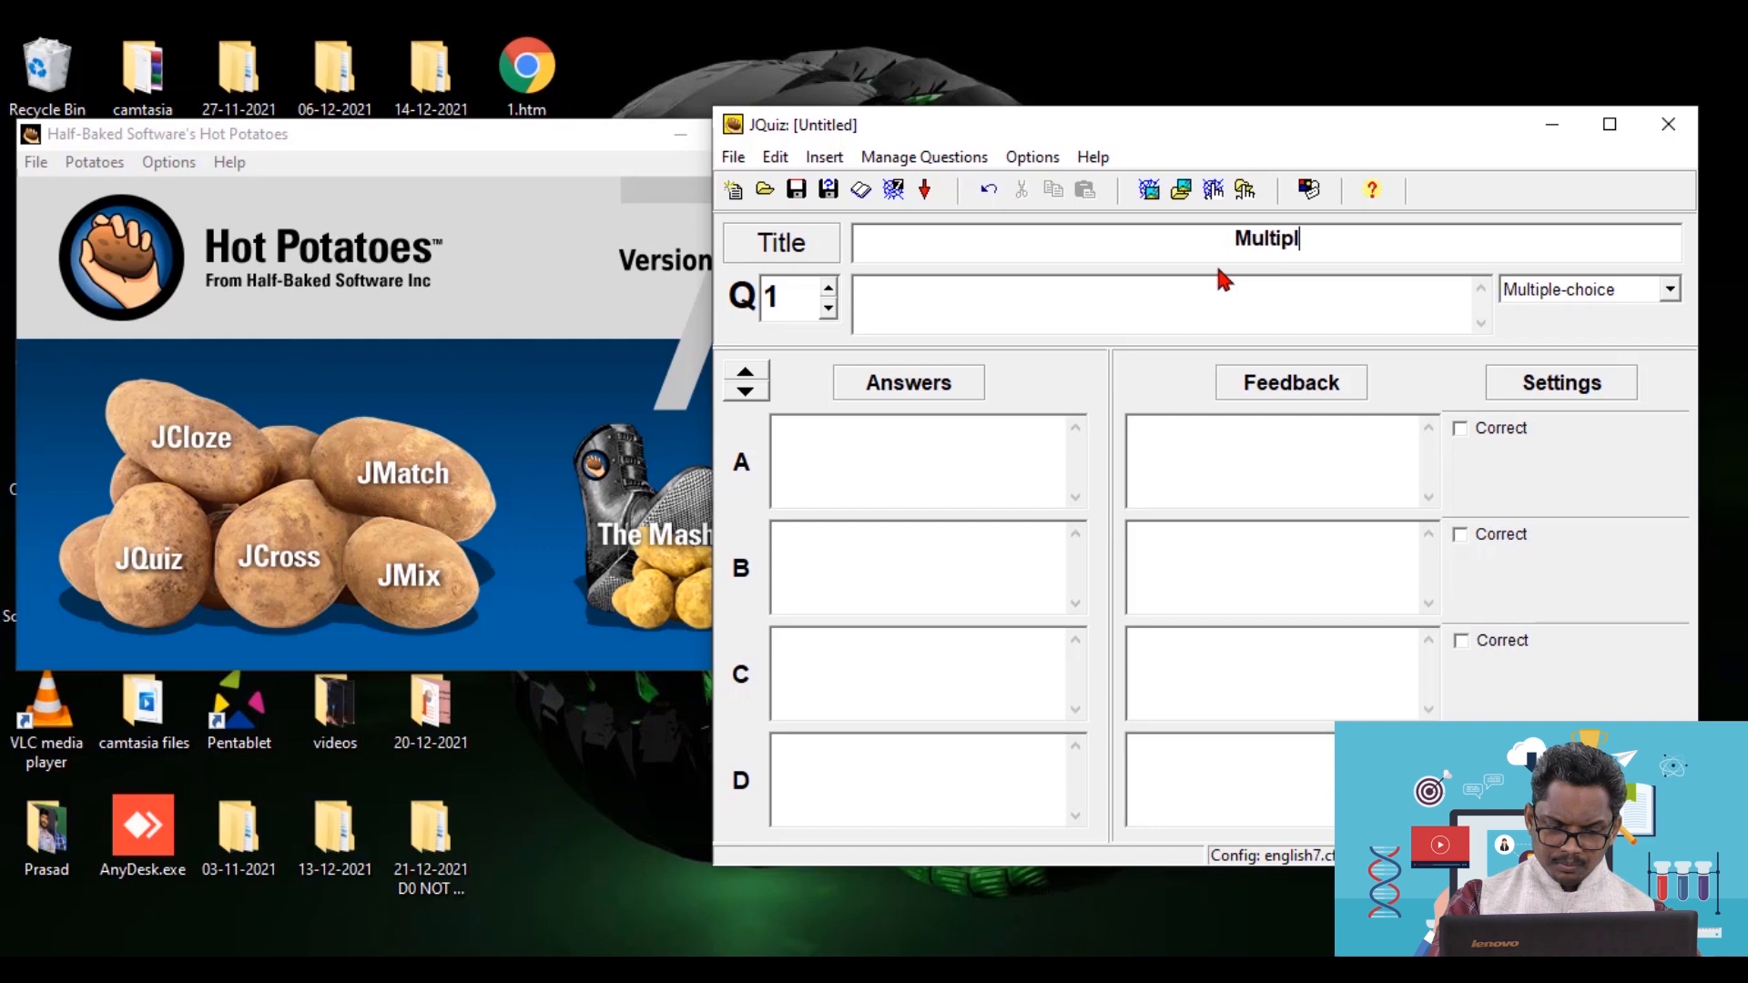
pyautogui.press('BackSpace')
pyautogui.press('BackSpace')
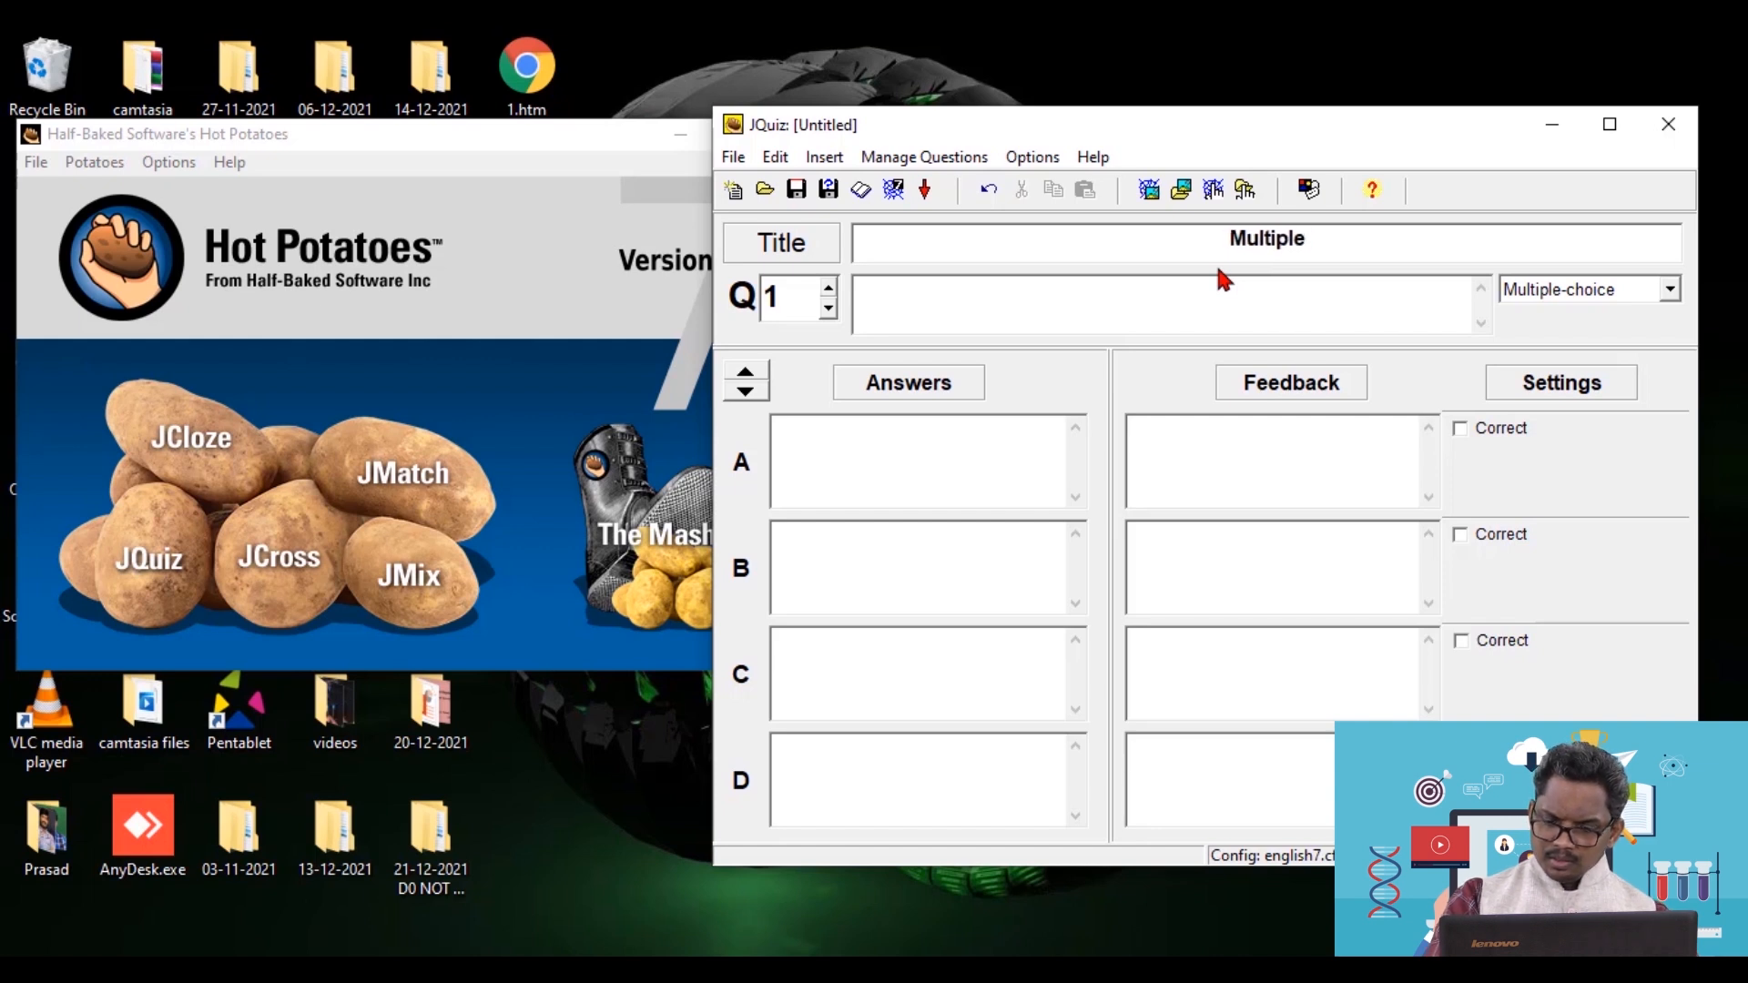
pyautogui.press('BackSpace')
pyautogui.press('BackSpace')
pyautogui.press('BackSpace')
pyautogui.press('BackSpace')
pyautogui.press('BackSpace')
pyautogui.press('BackSpace')
pyautogui.press('BackSpace')
pyautogui.write('Quiz 1')
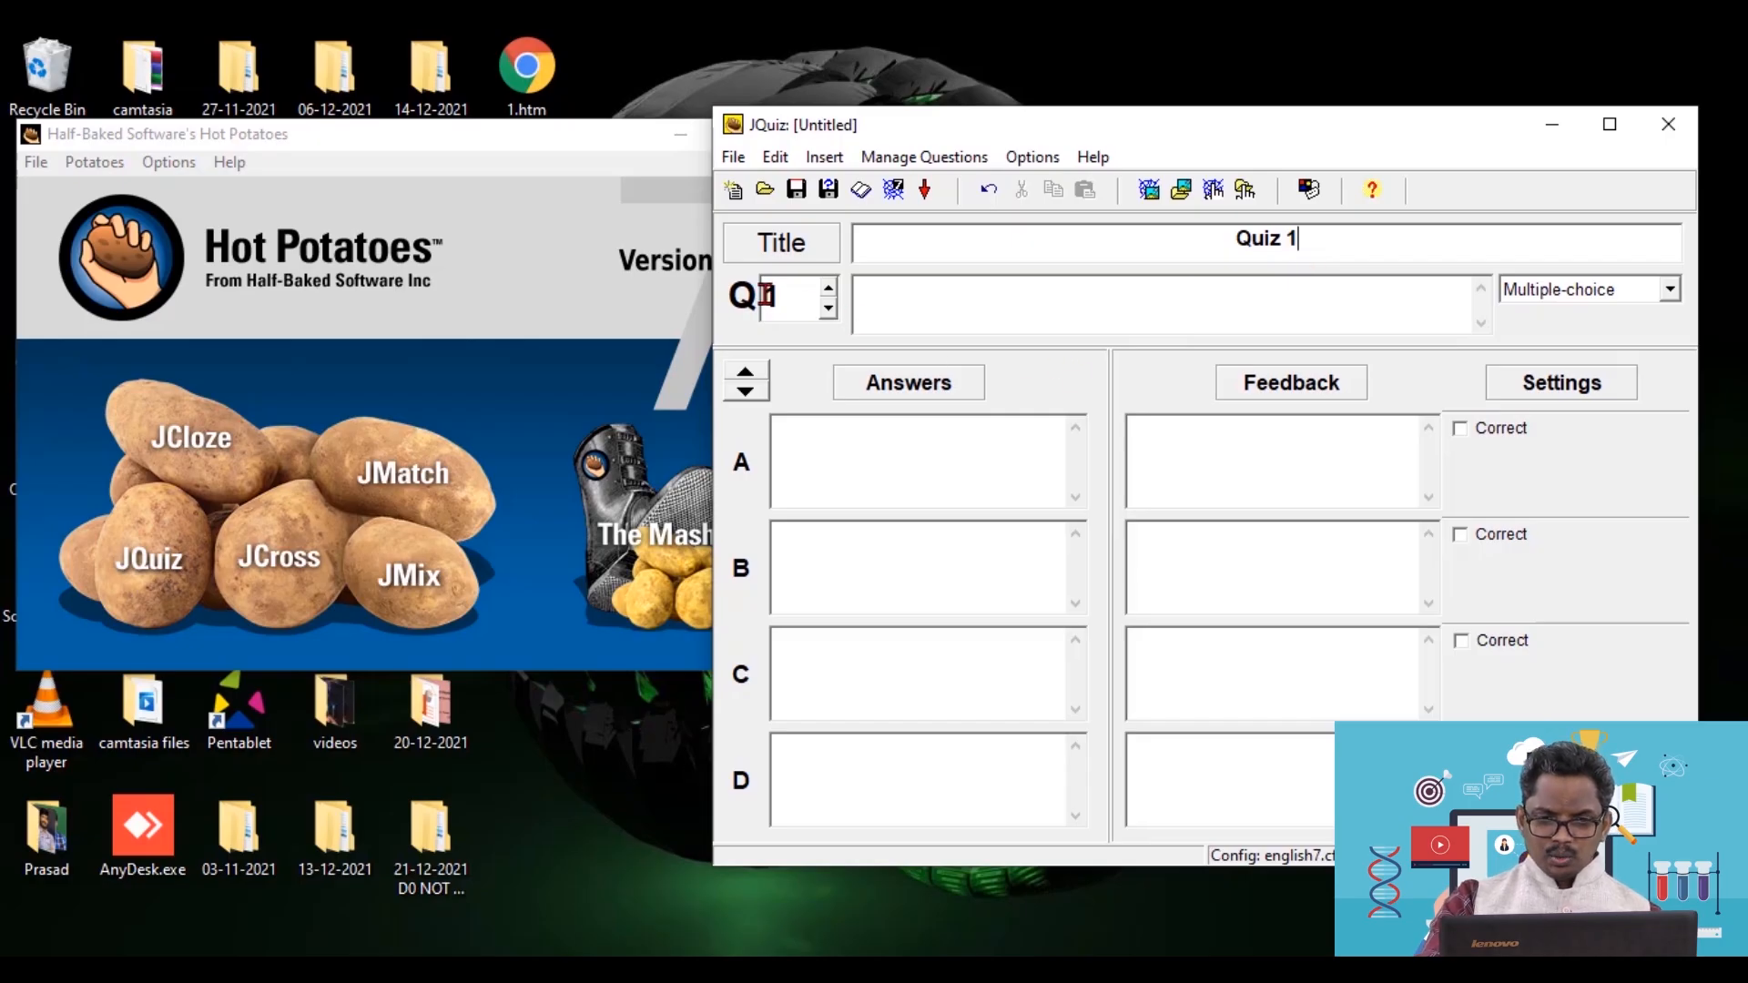
# - Enter "Google docs is a software used for" as the text of question 1
pyautogui.click(828, 290)
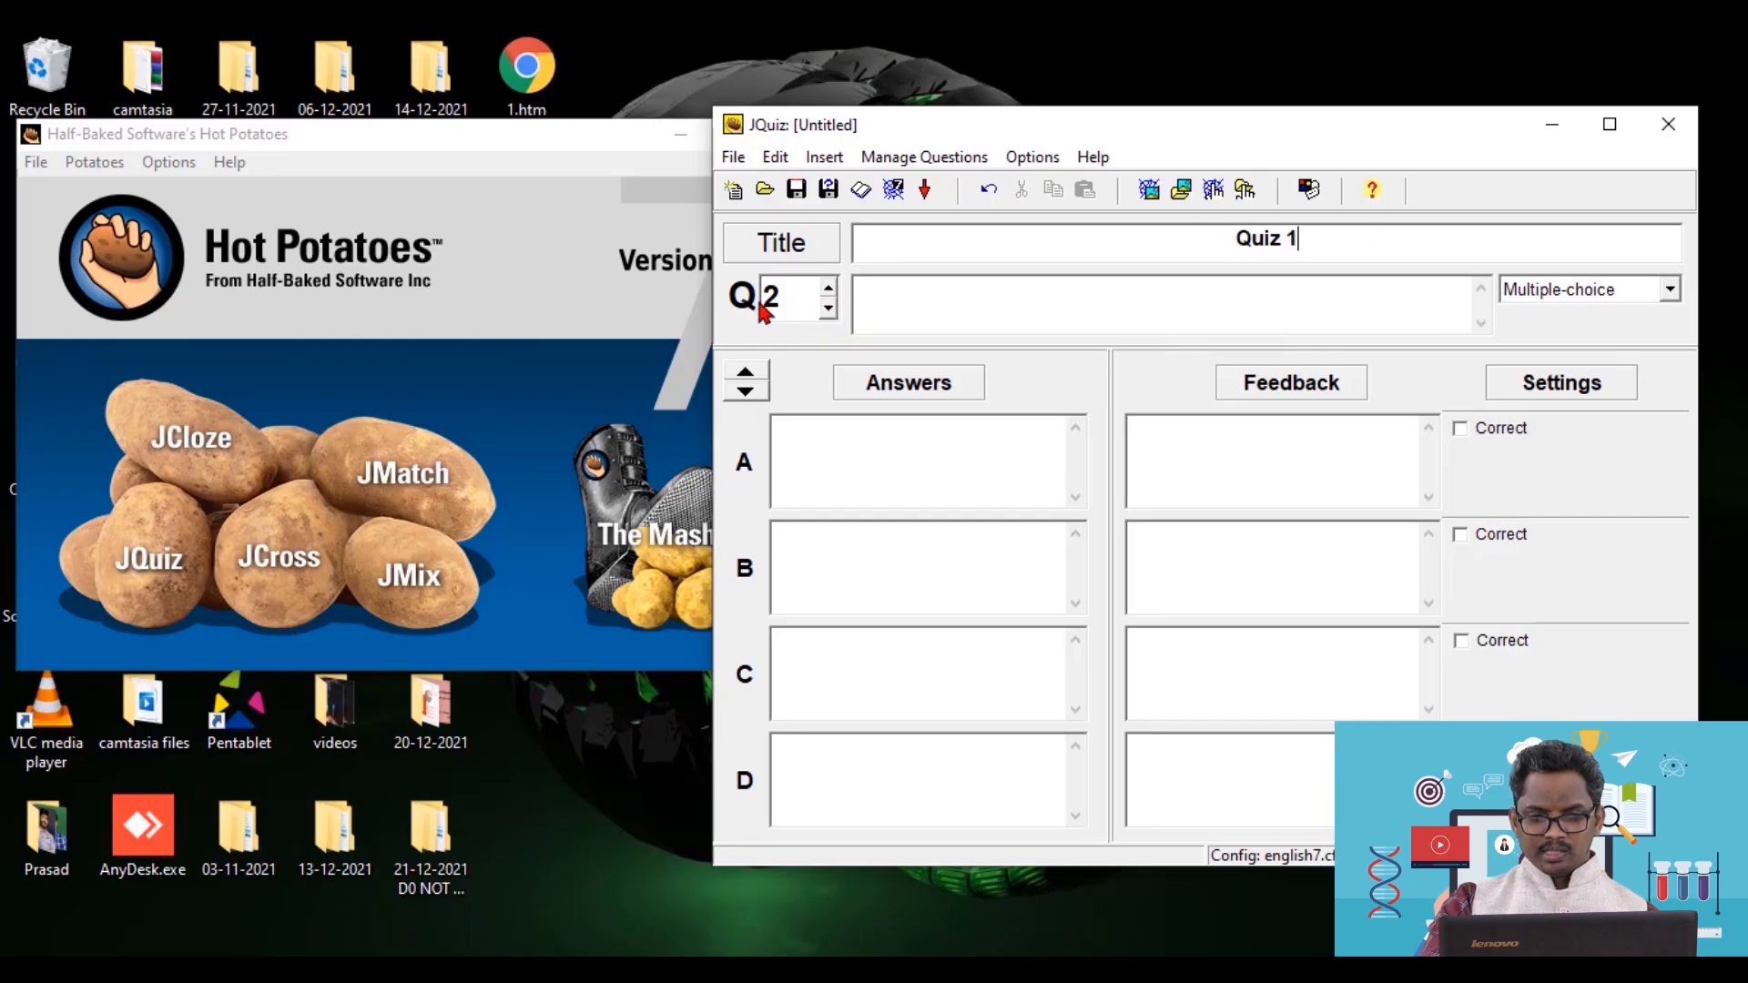
pyautogui.click(829, 311)
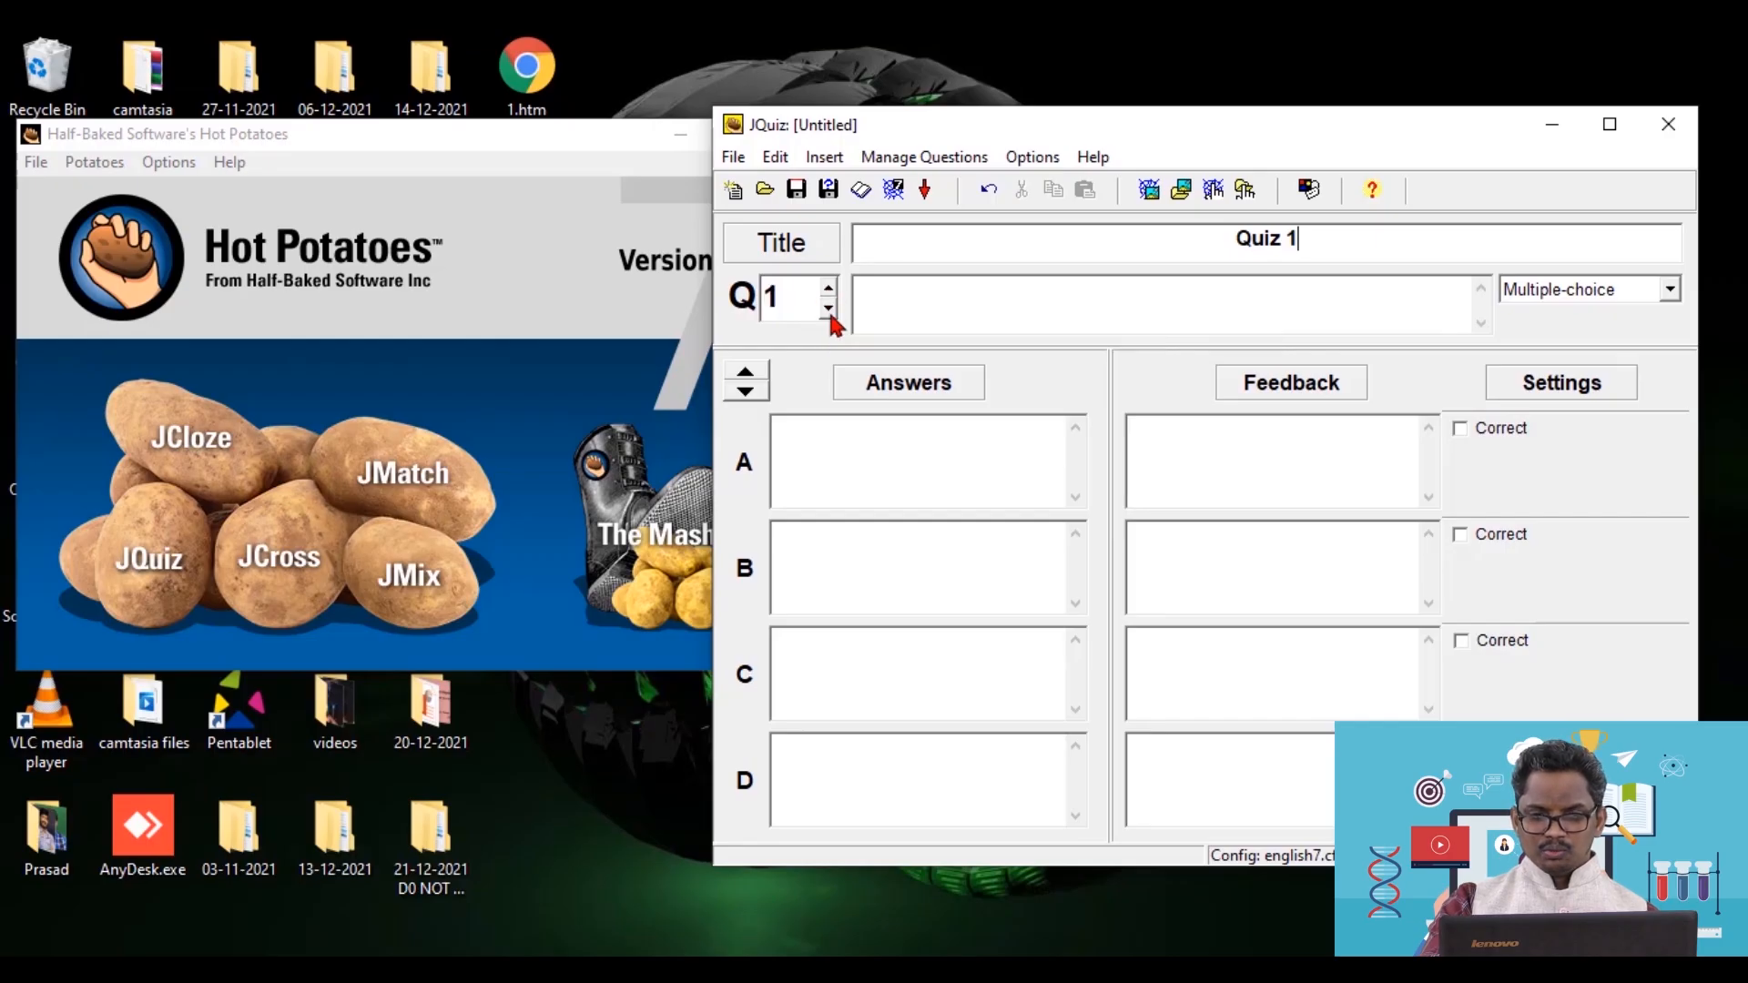
pyautogui.click(901, 300)
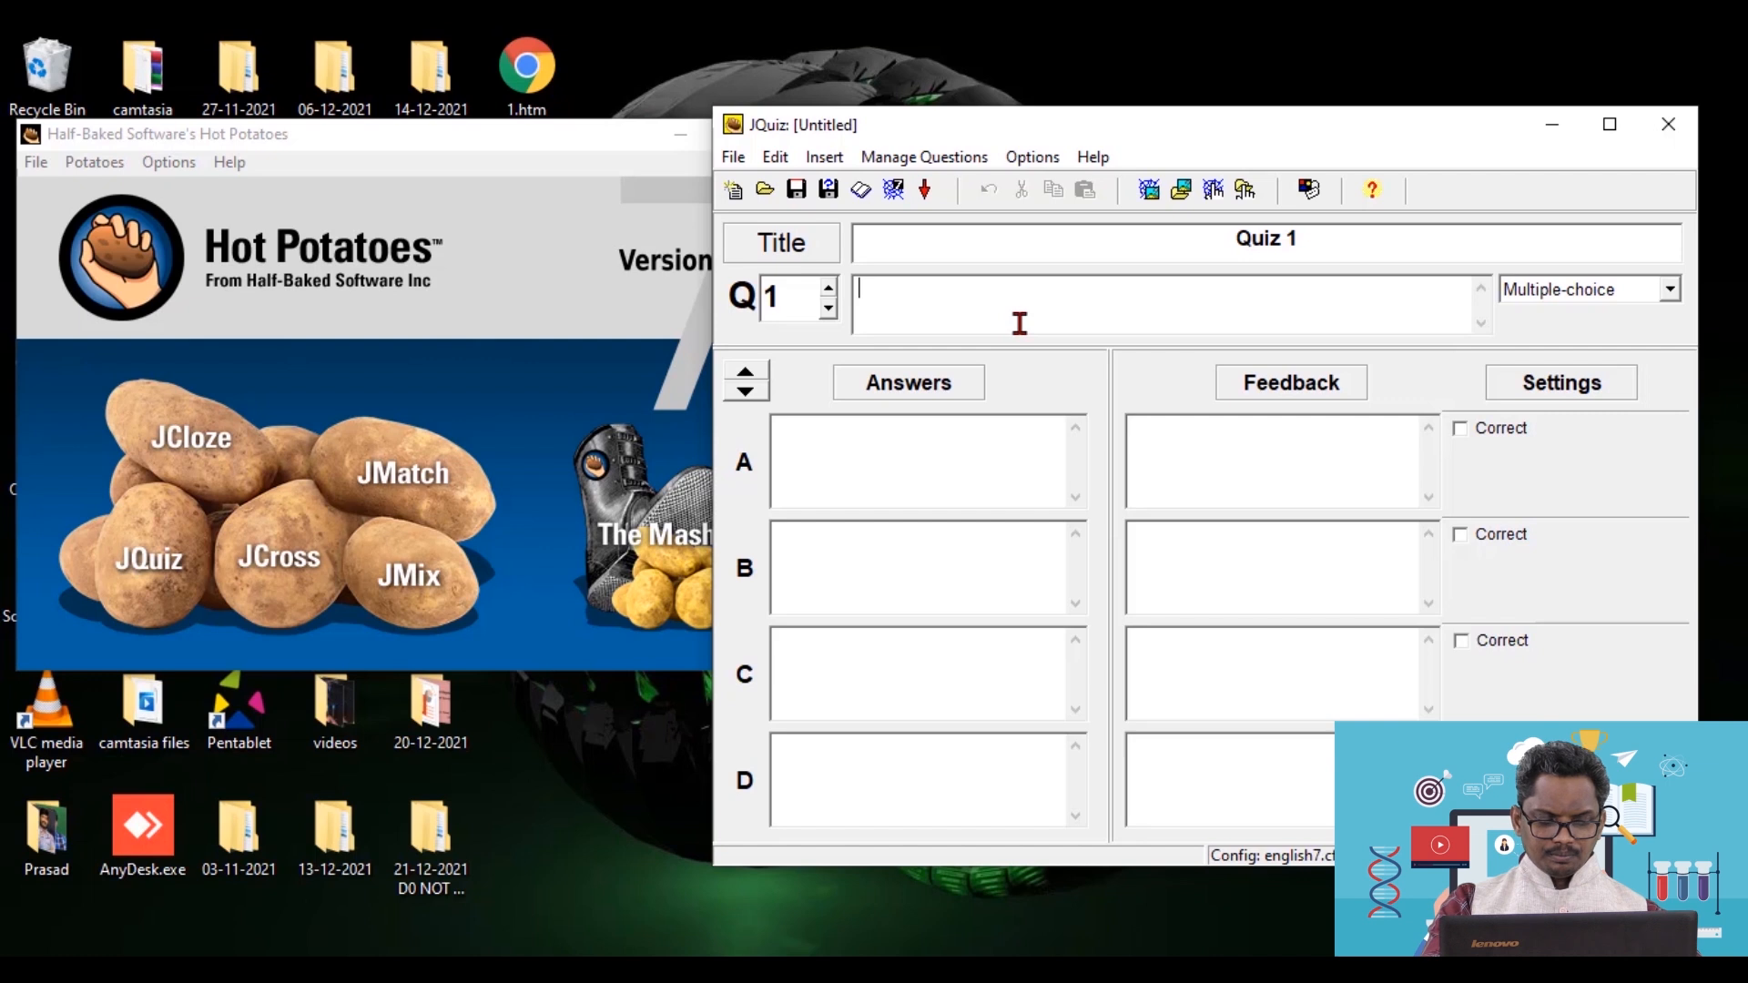
pyautogui.write('Google')
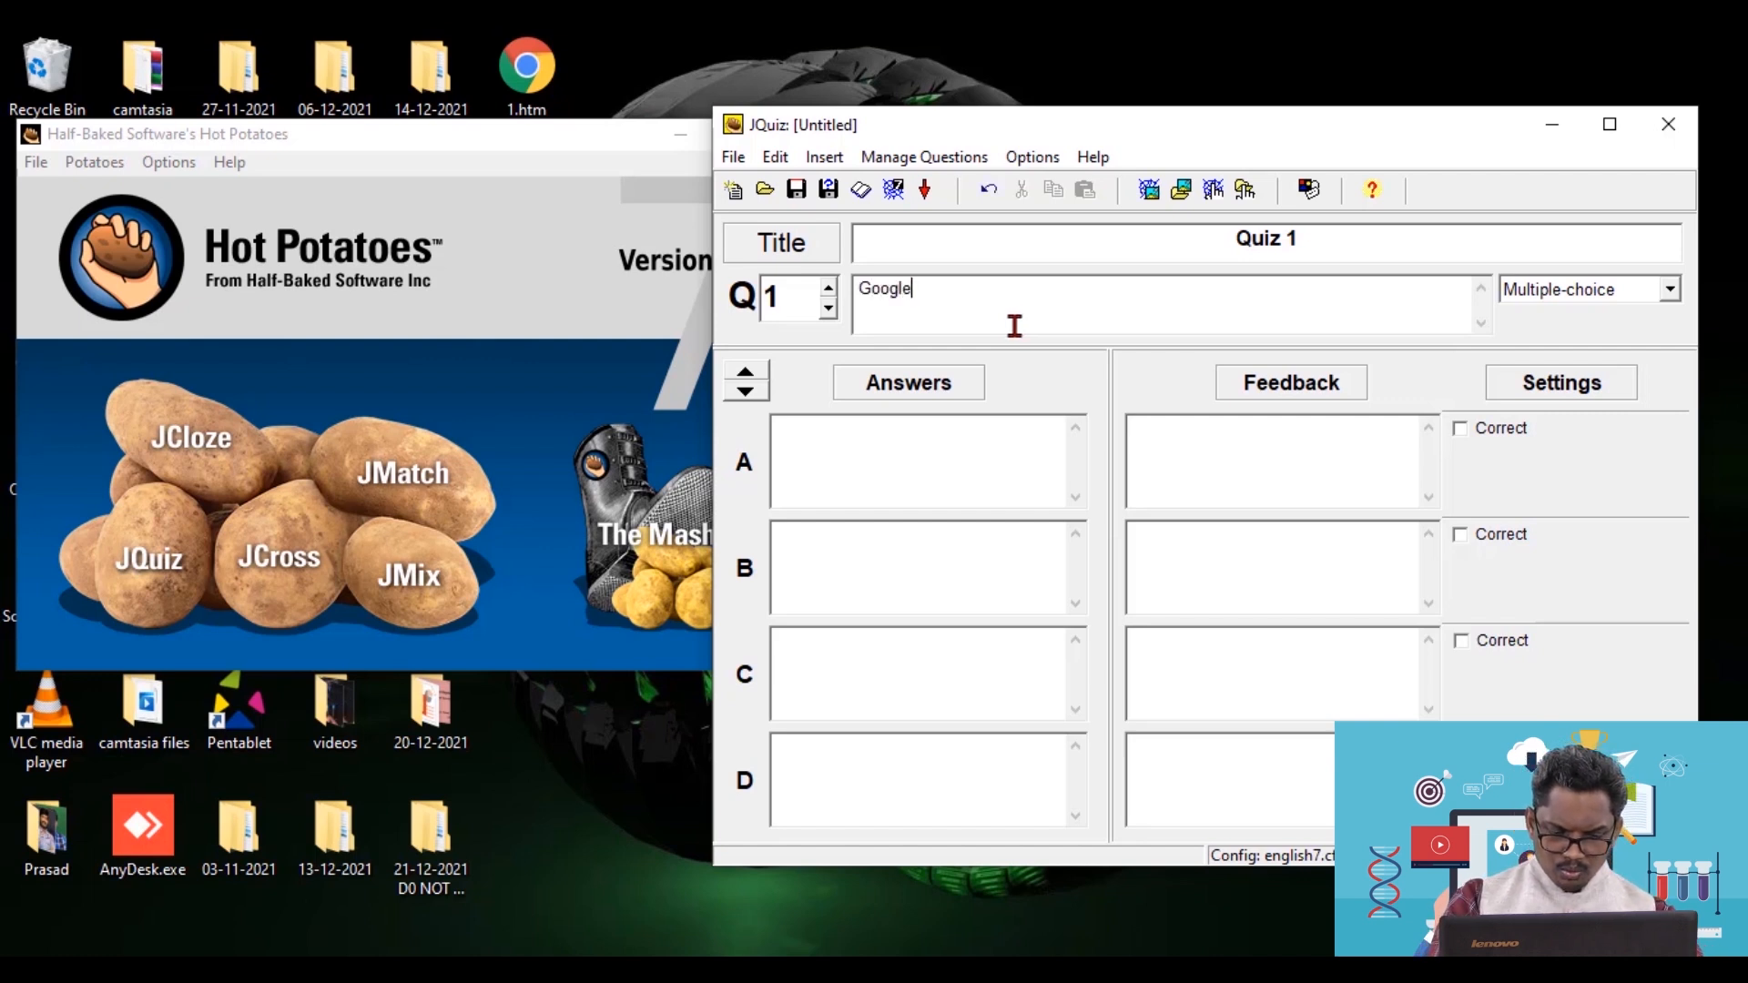
pyautogui.write(' docs is a softwre used')
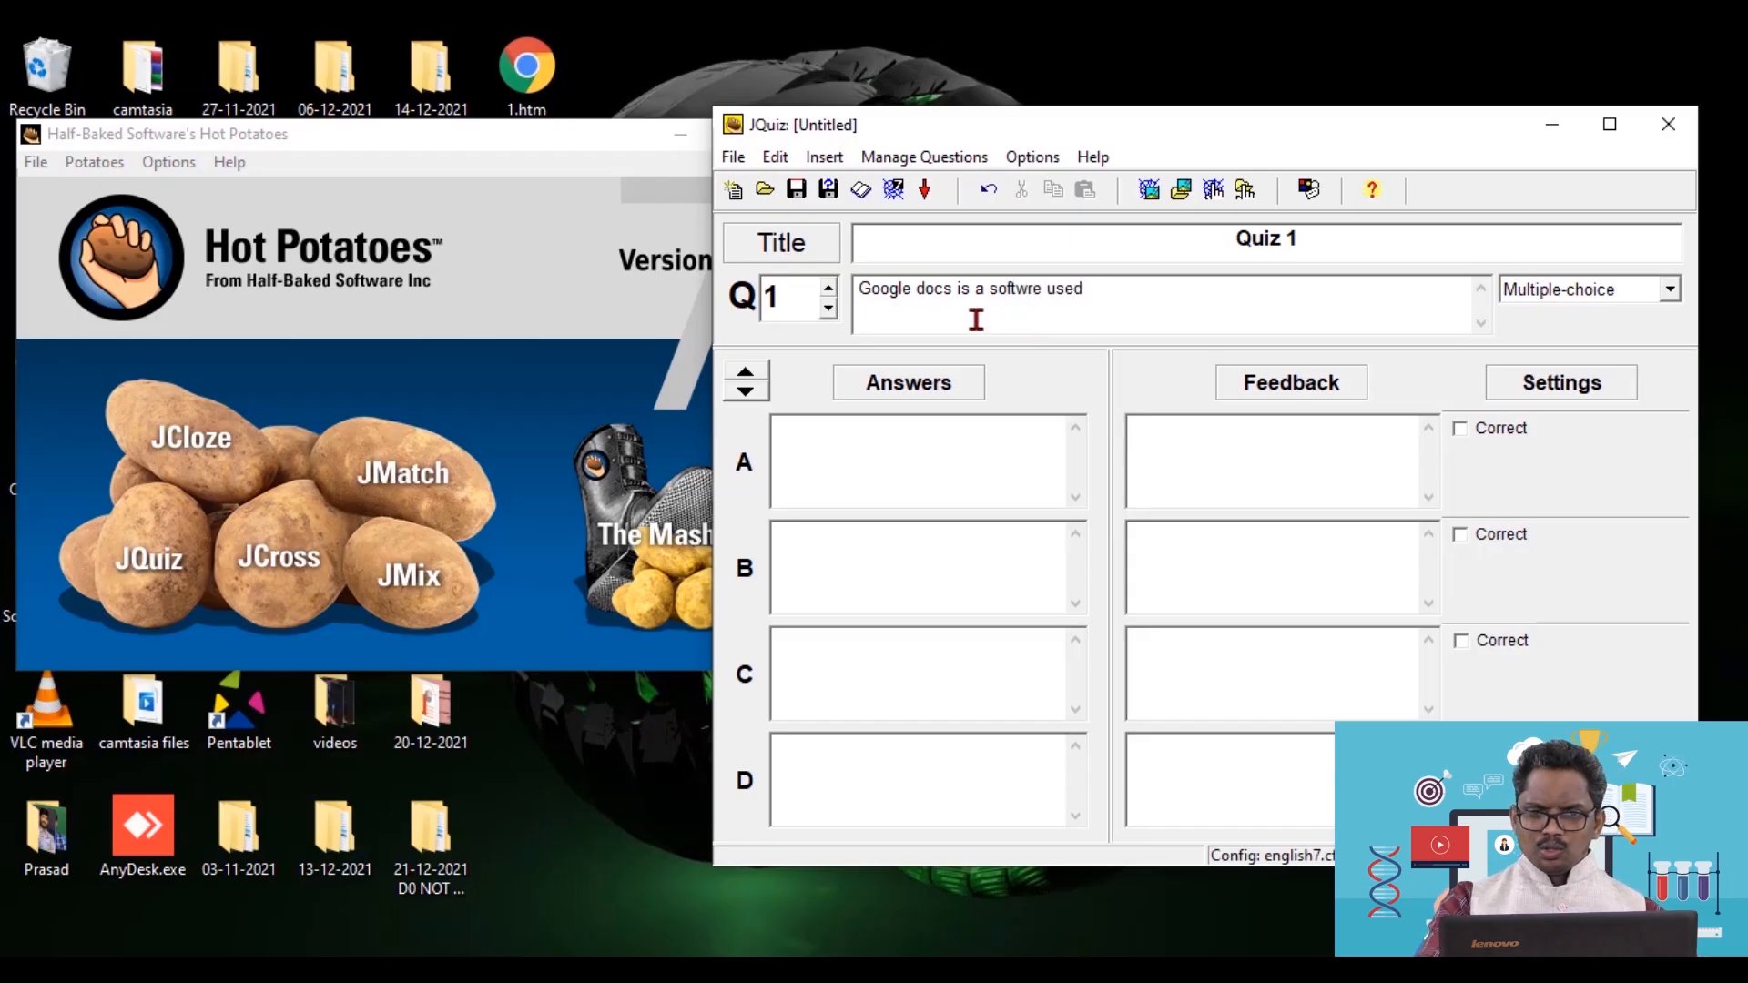
pyautogui.click(1022, 288)
pyautogui.write('a')
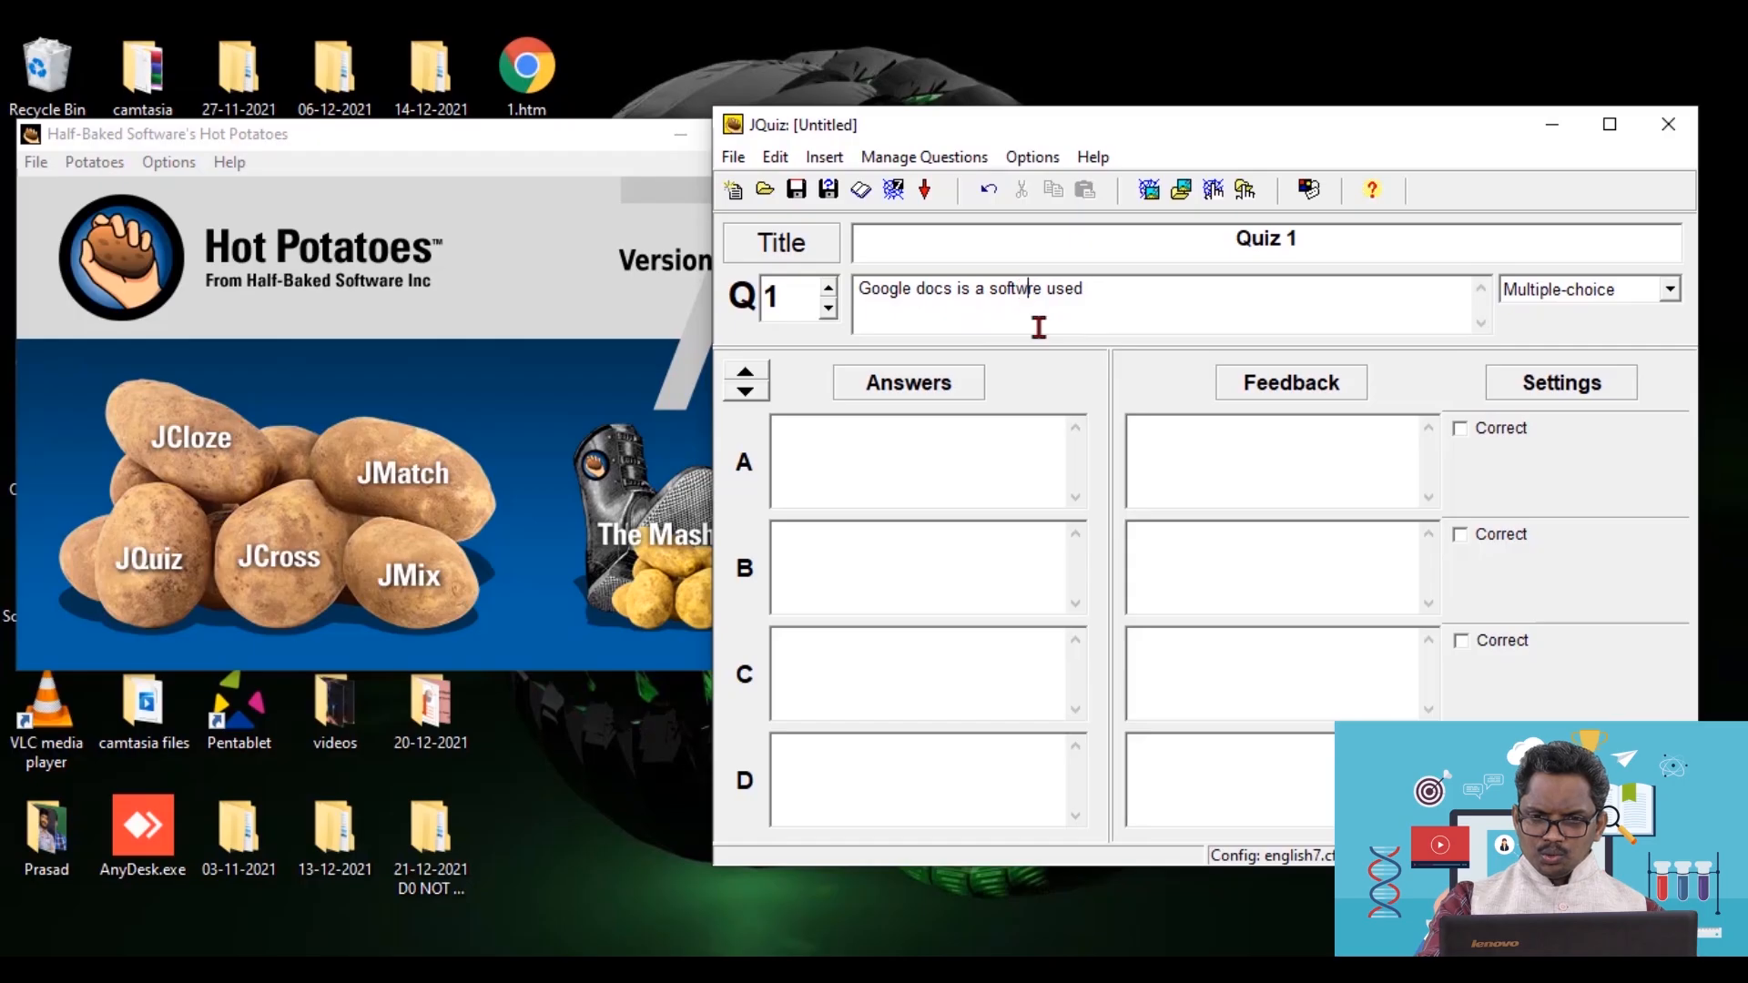
pyautogui.click(1110, 285)
pyautogui.write('for')
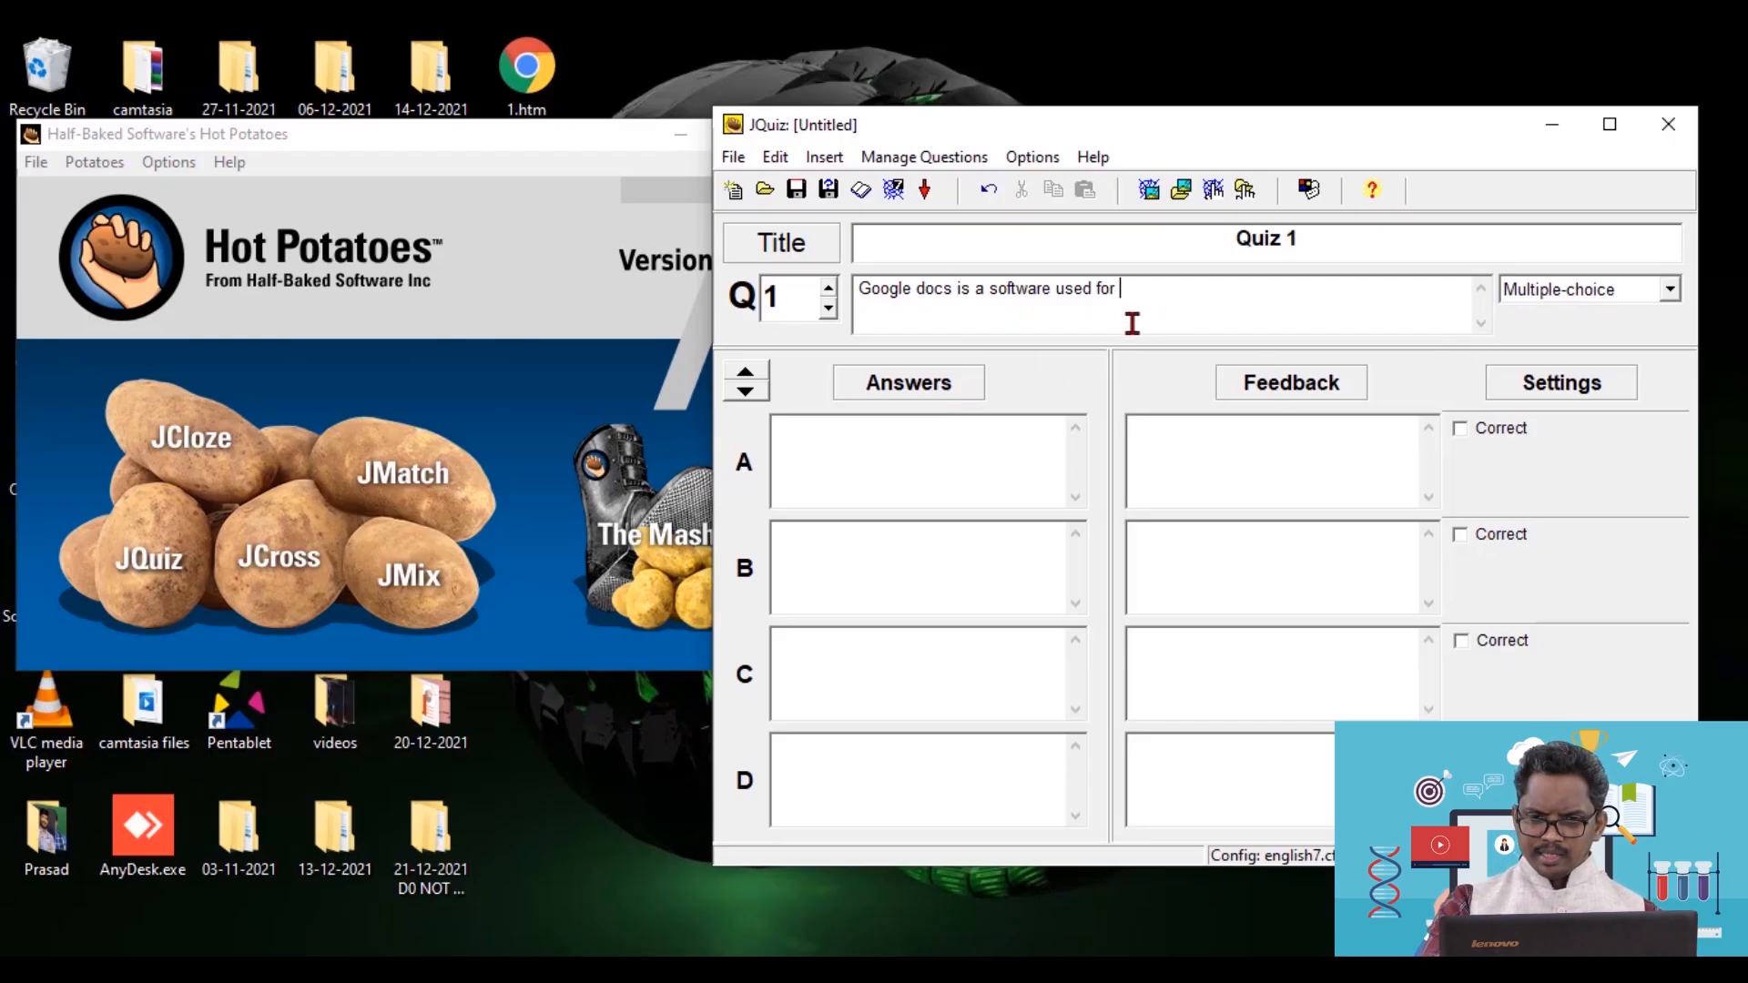
# - Fill answers A, B and C with "Text editing", "Presentaion preparration" and "Survey form", and mark answer A as correct
pyautogui.click(906, 459)
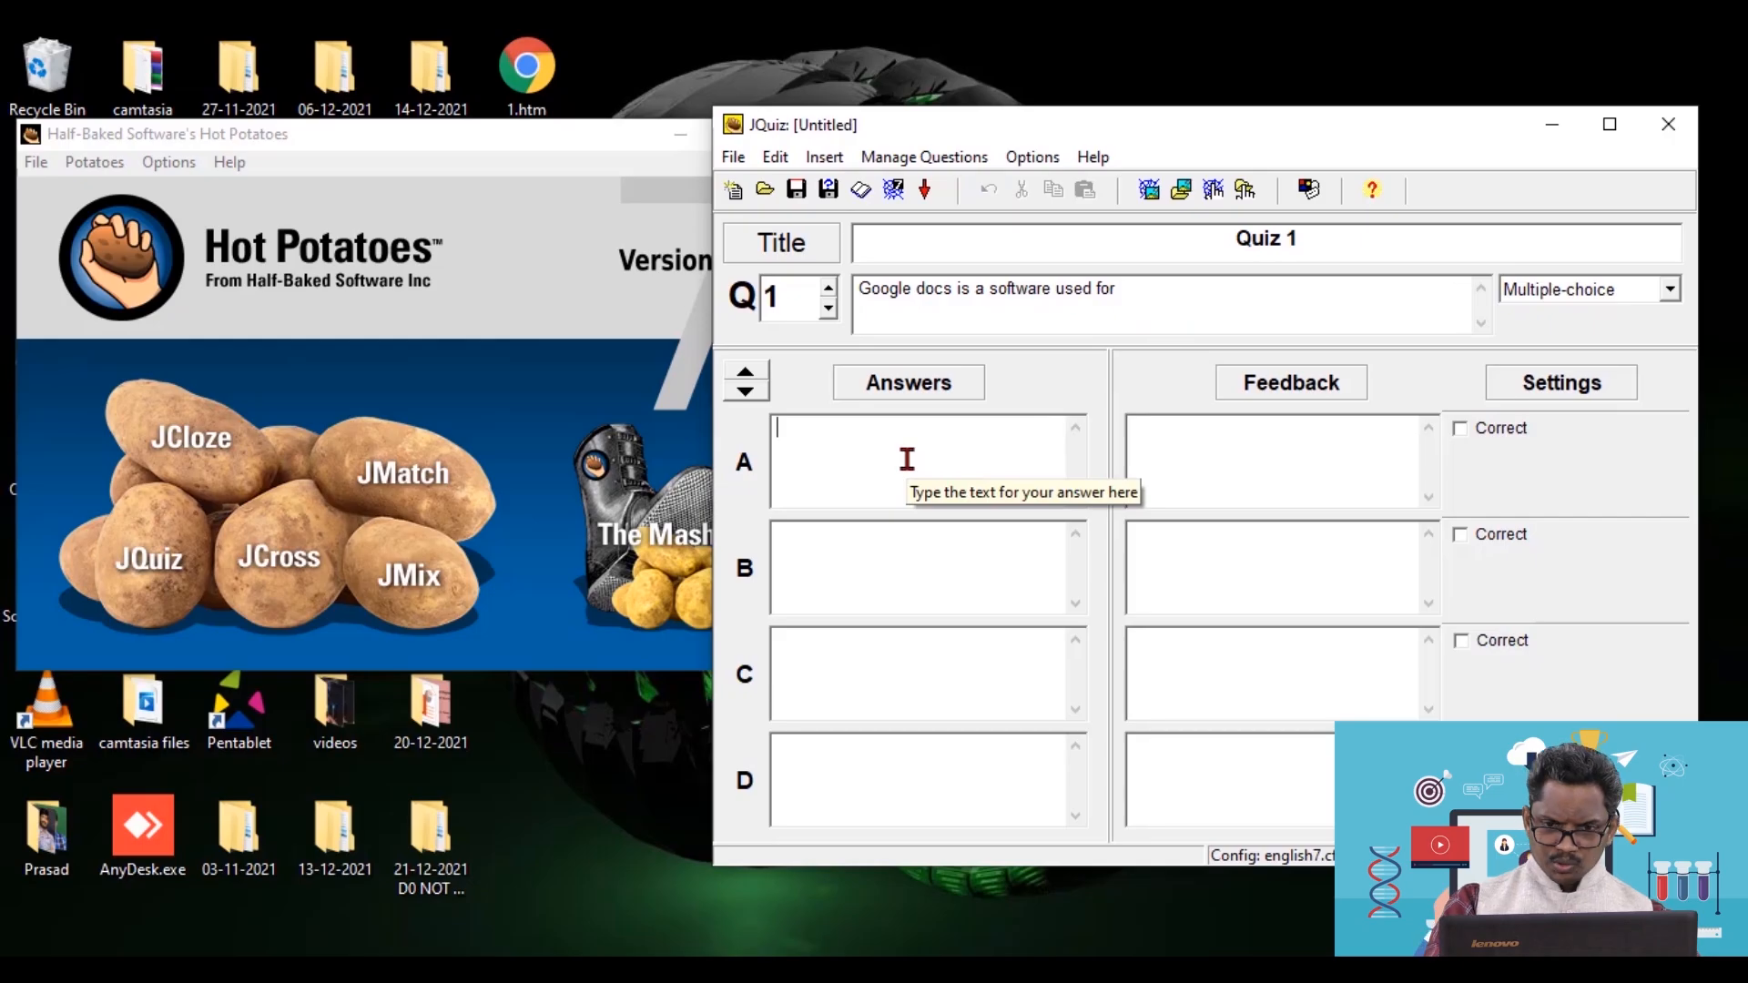
pyautogui.write('T')
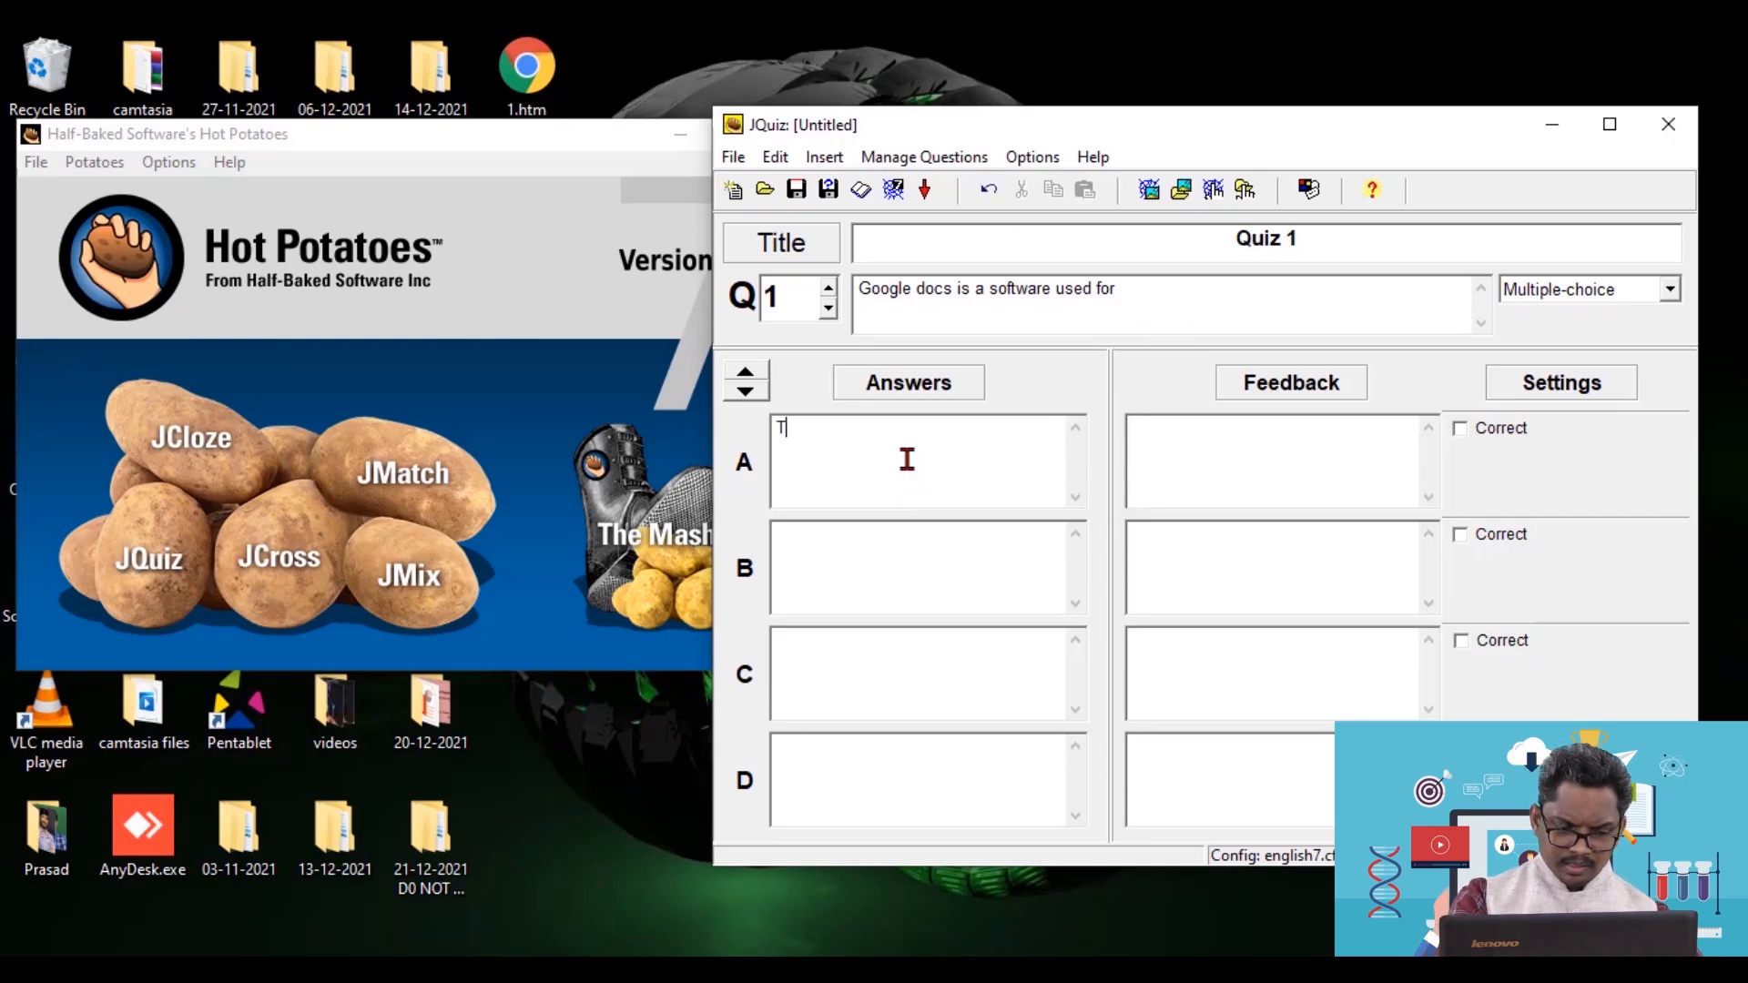
pyautogui.write('ext editing')
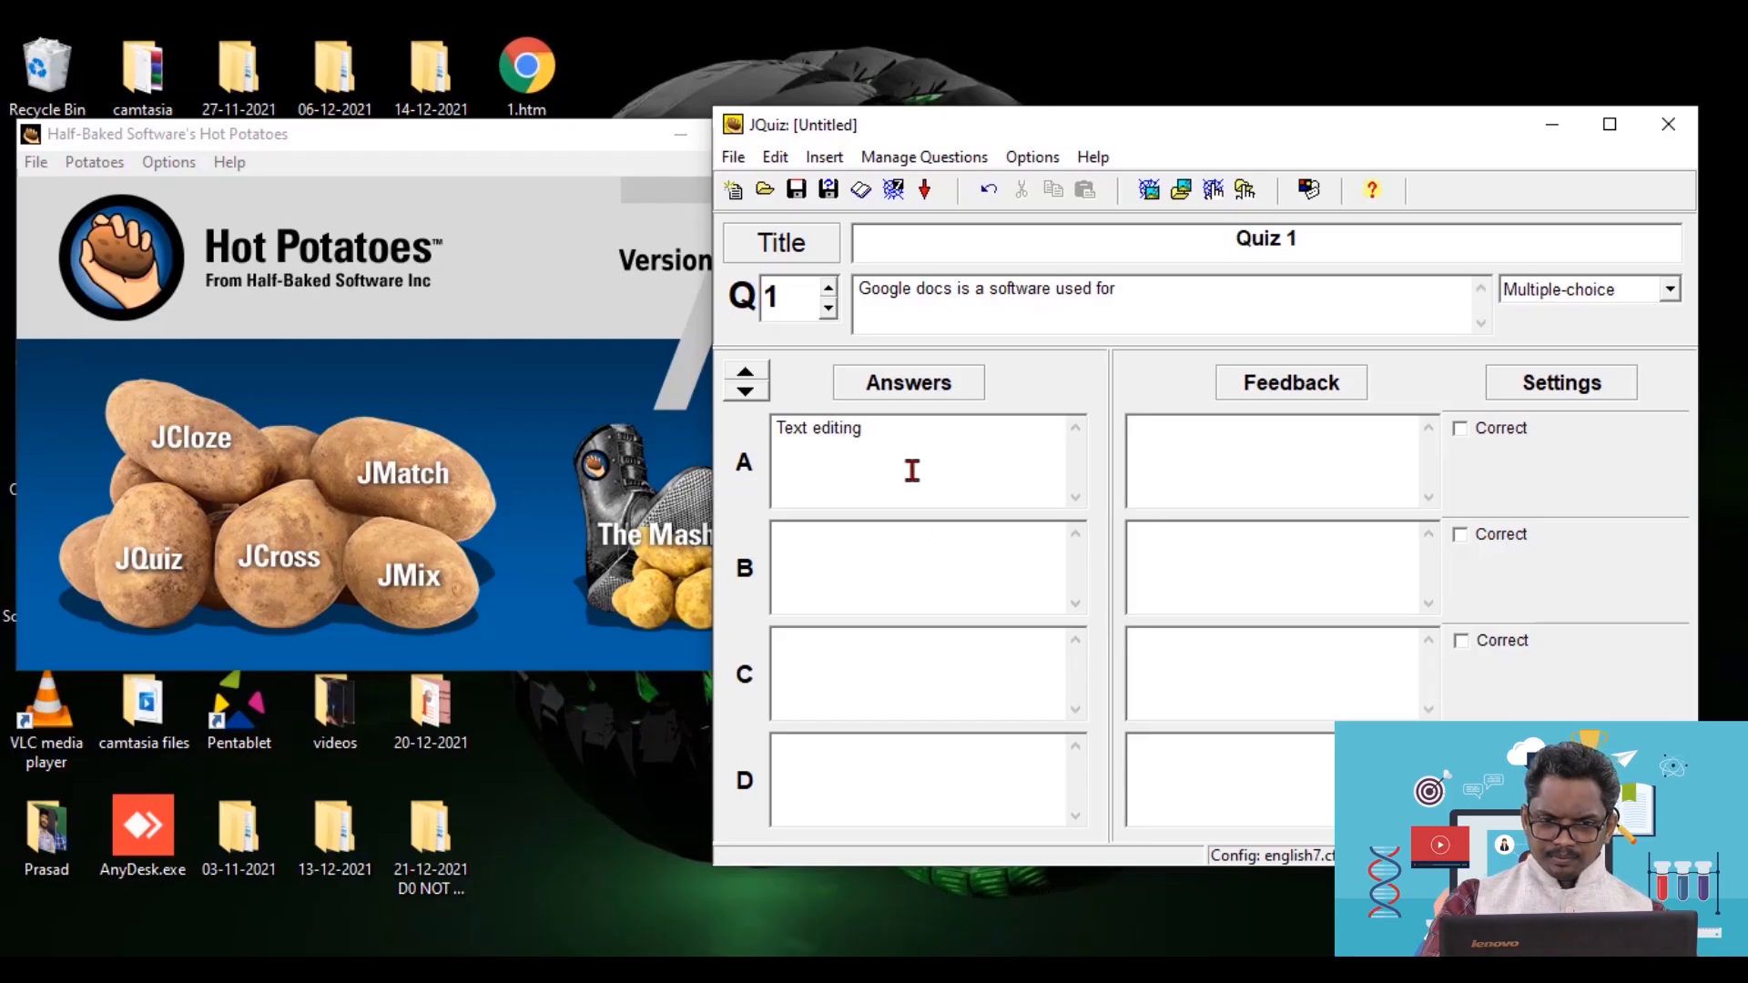
pyautogui.click(829, 551)
pyautogui.write('Presentaion preparration')
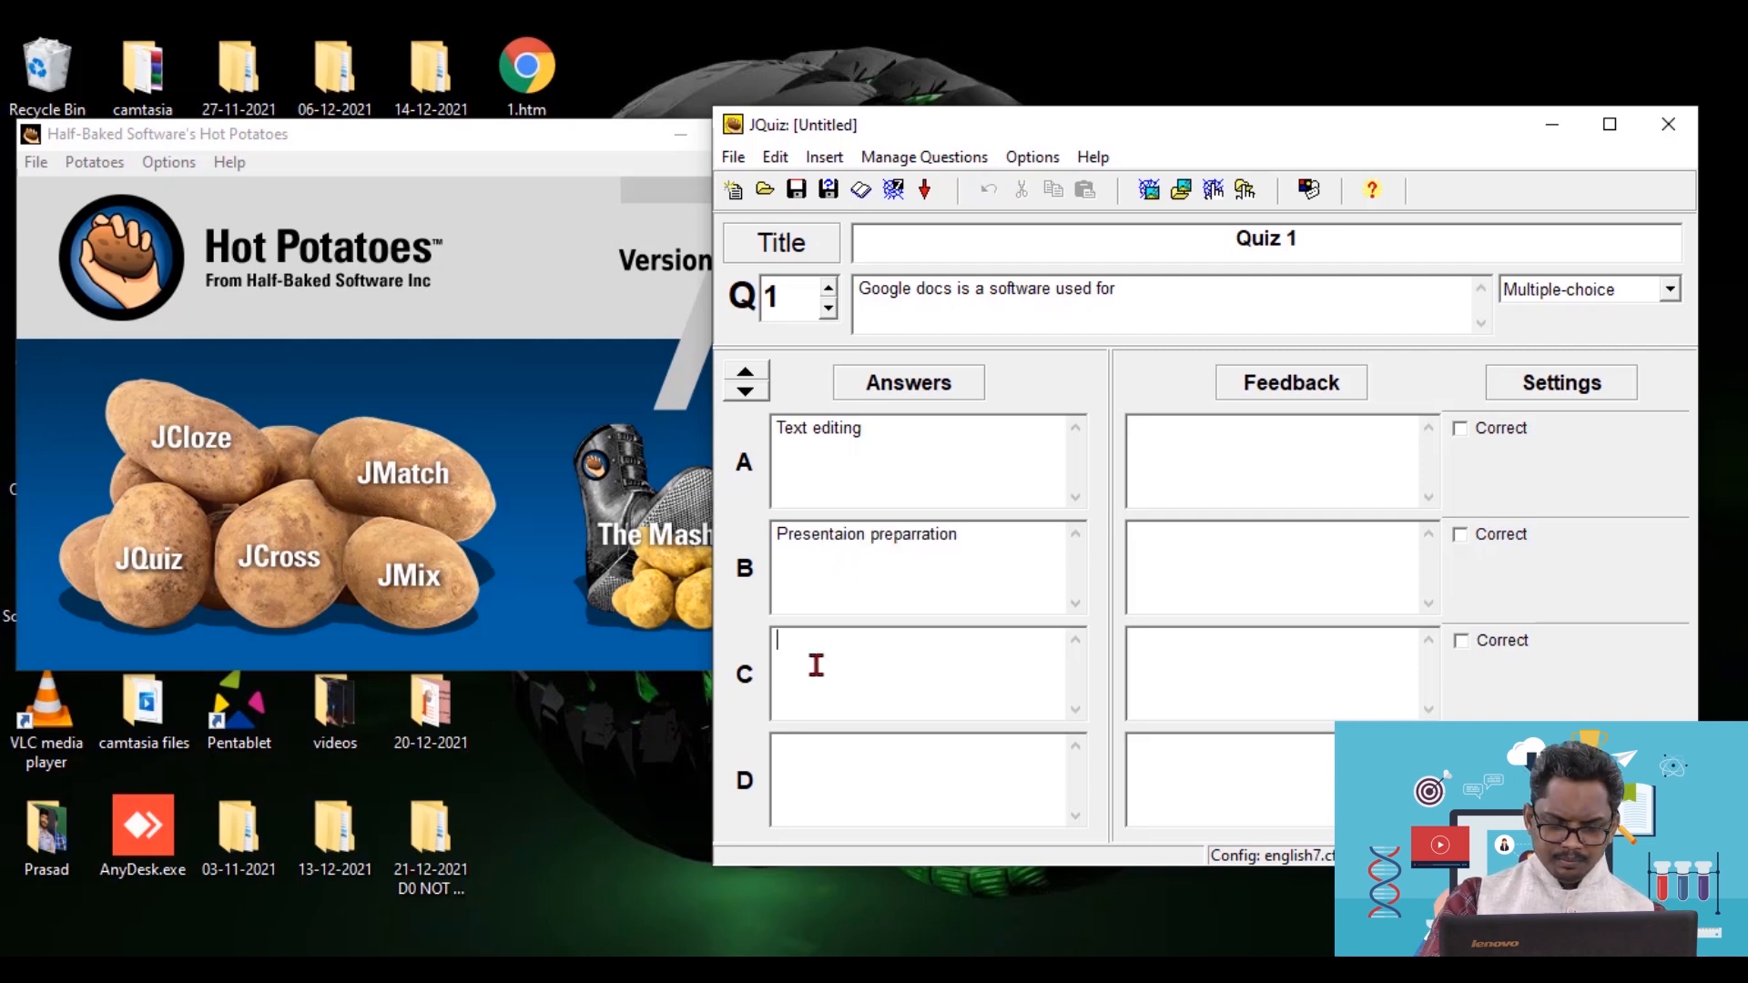
pyautogui.write('Survey form')
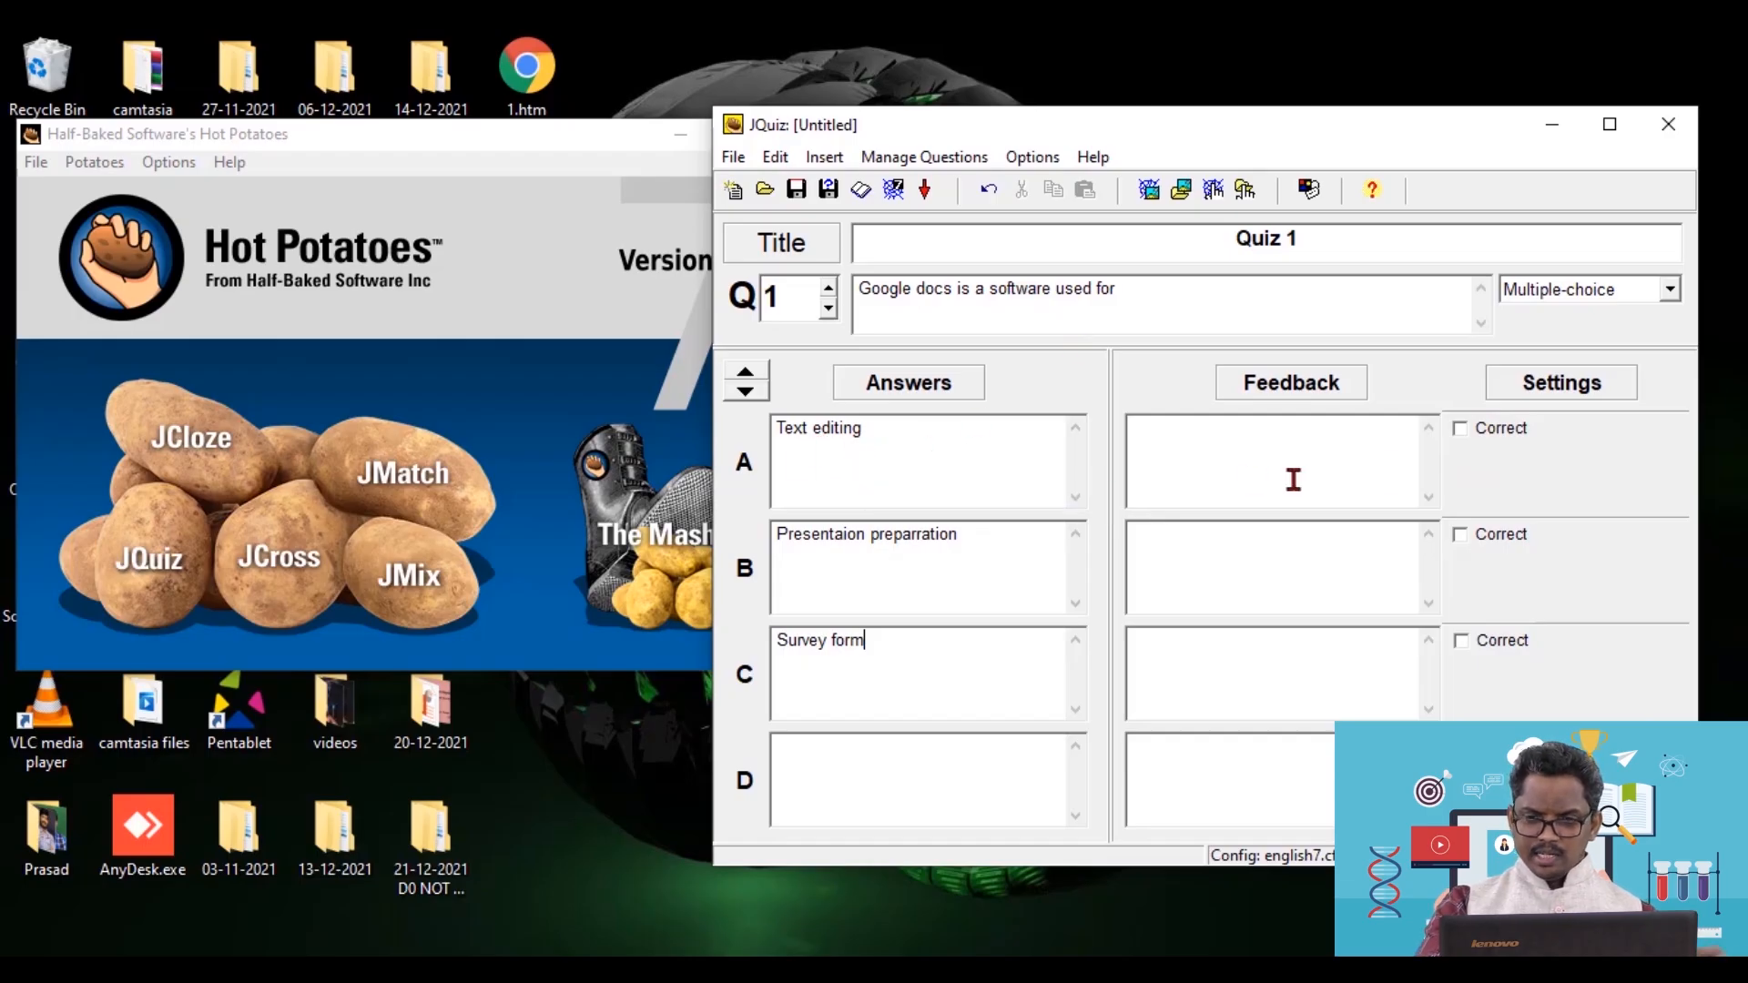
pyautogui.click(1460, 427)
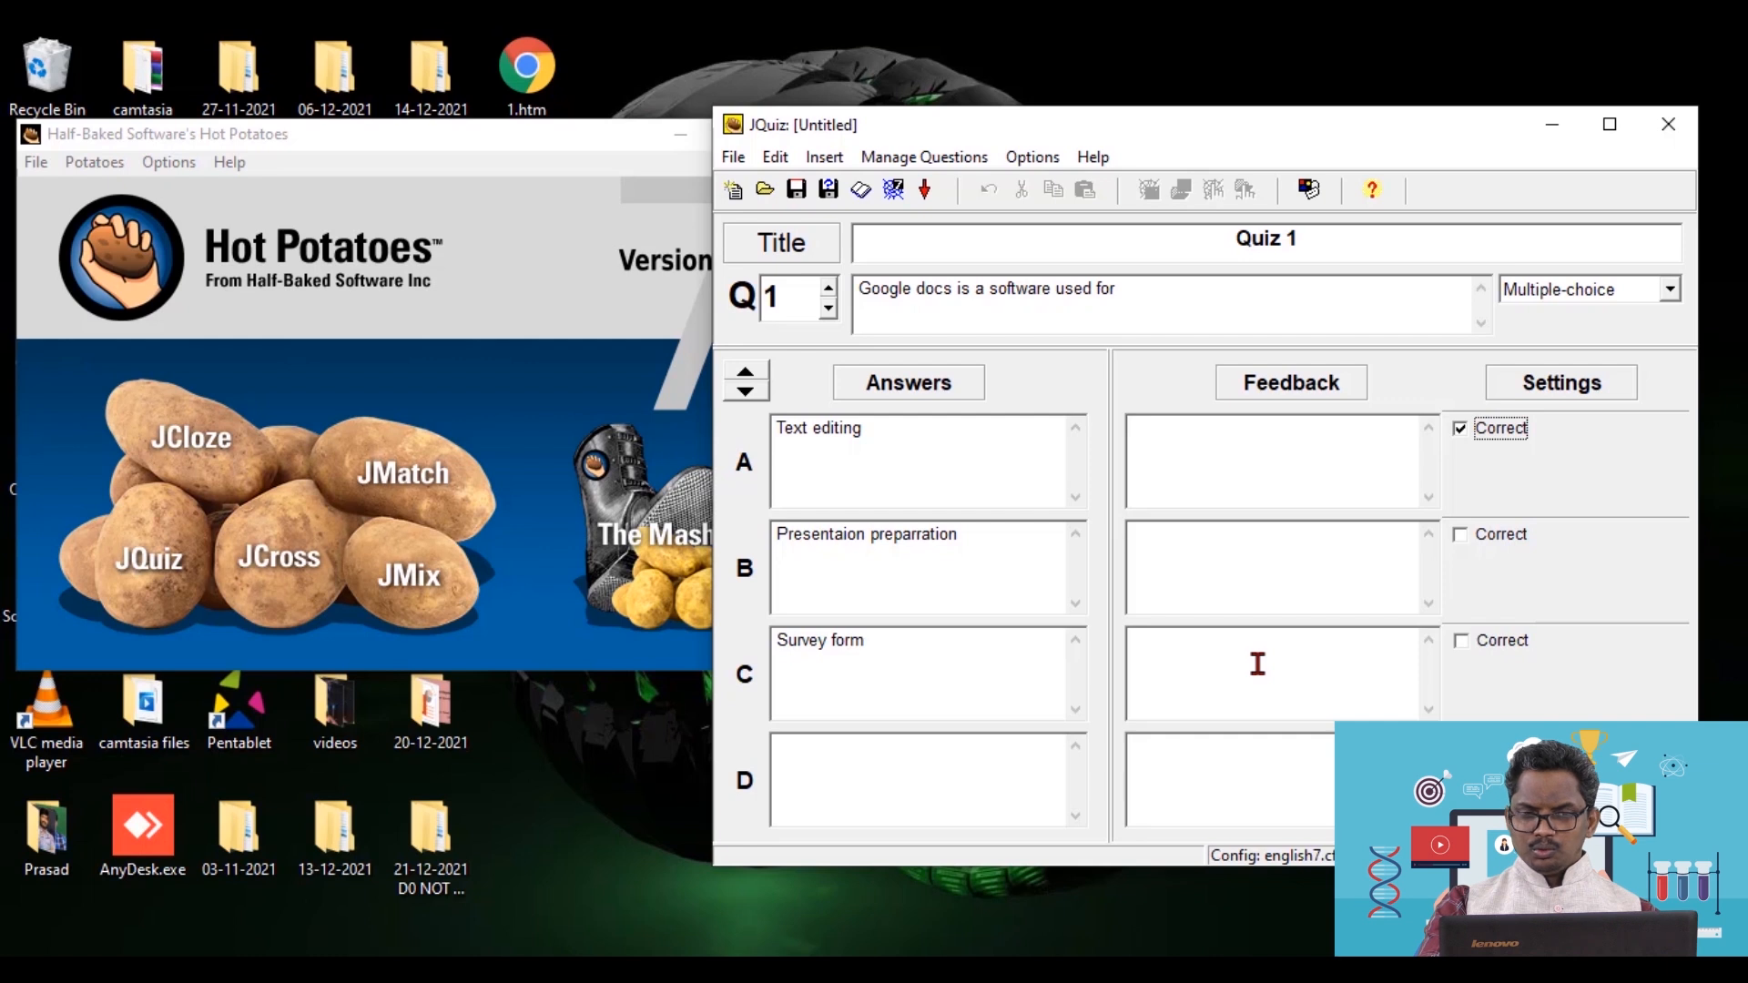
# - Save the exercise to the Desktop as a JQuiz file named Quiz
pyautogui.click(734, 159)
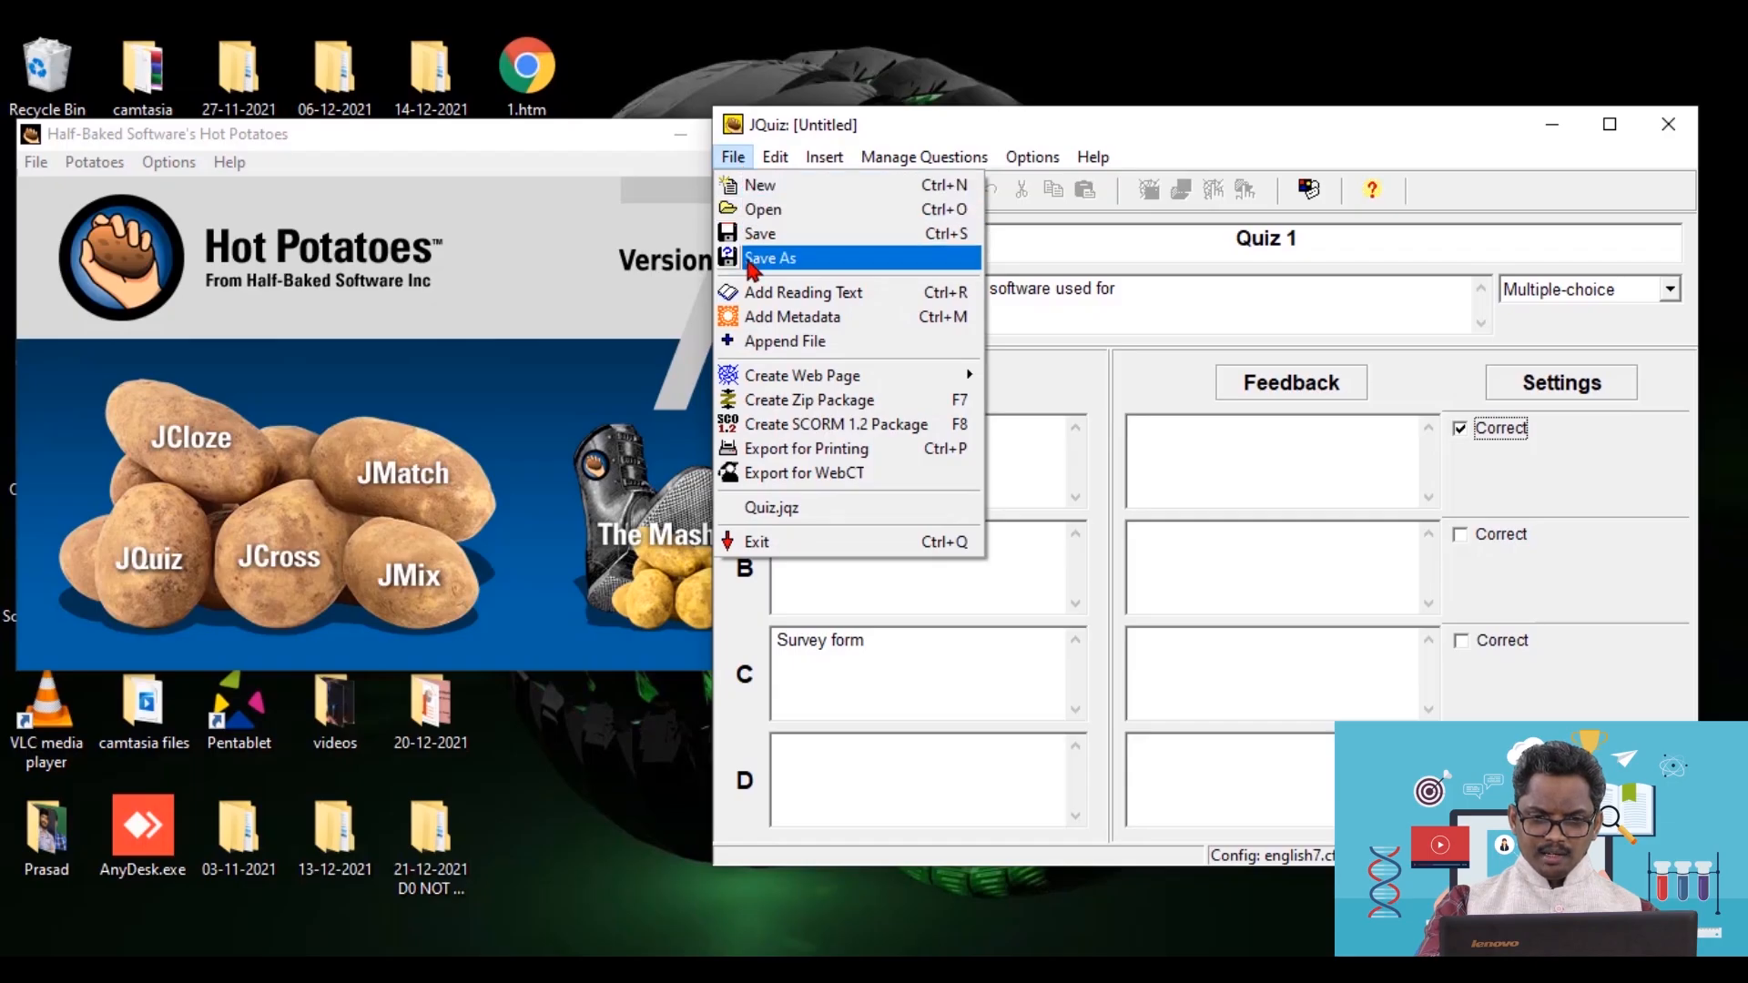
pyautogui.click(801, 264)
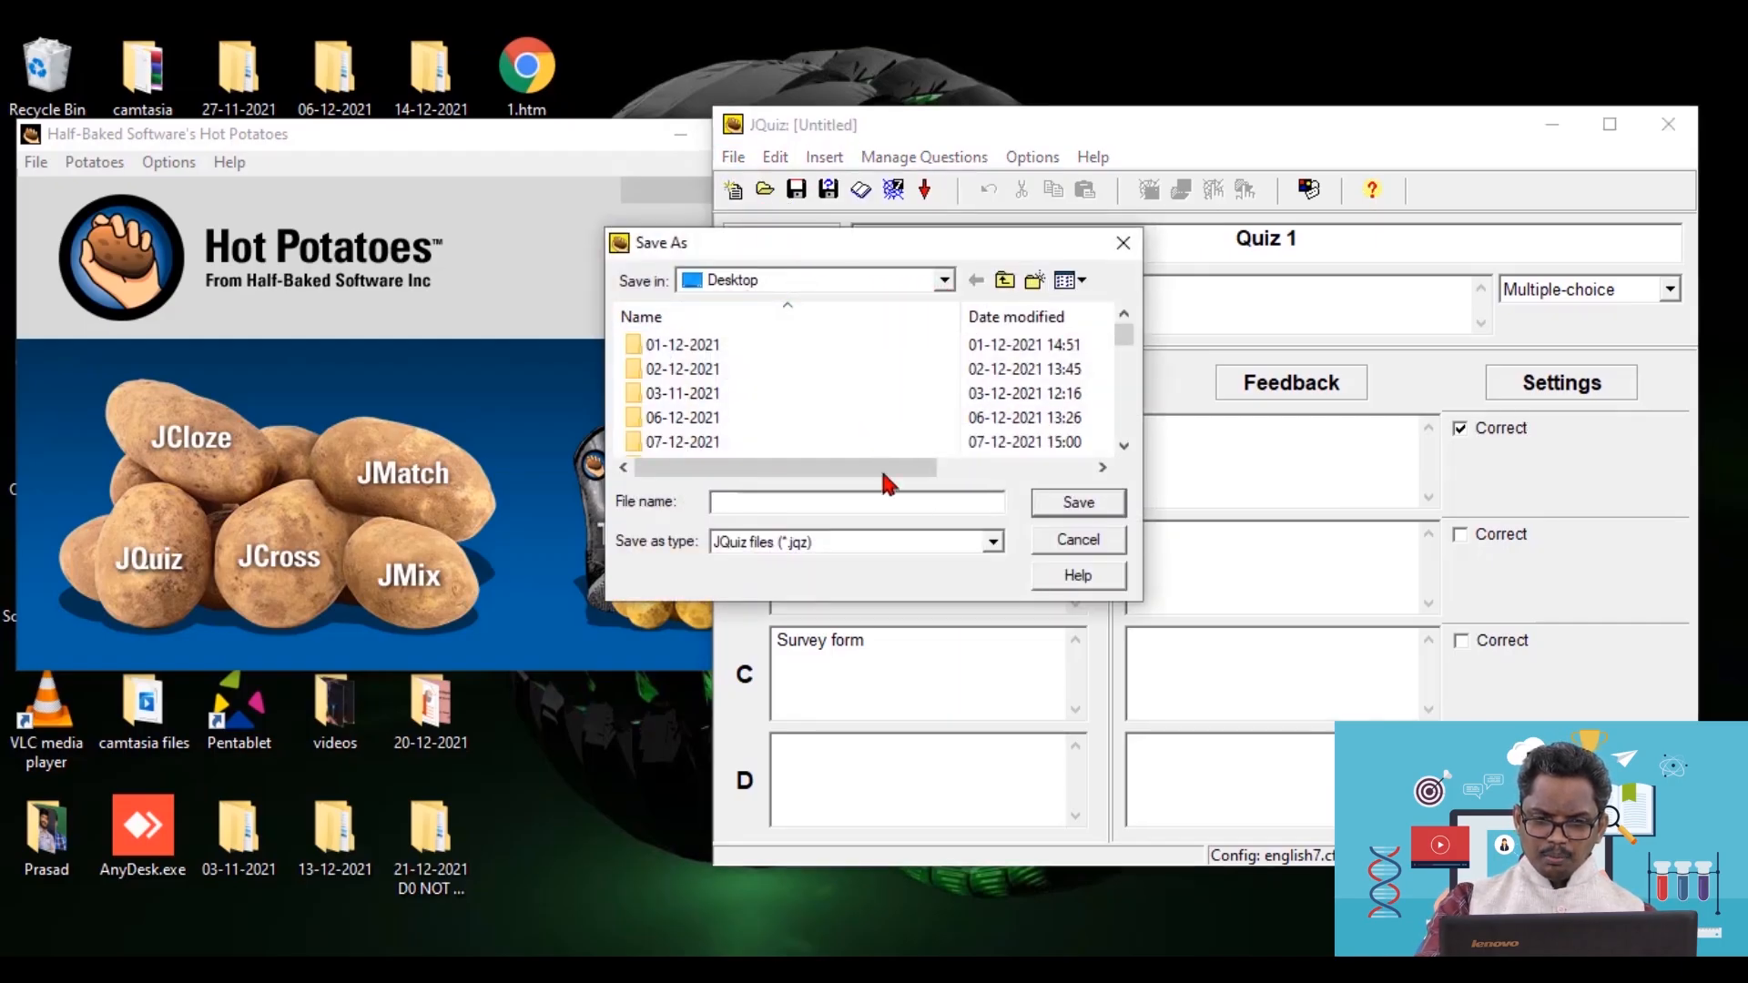
pyautogui.write('Quiz')
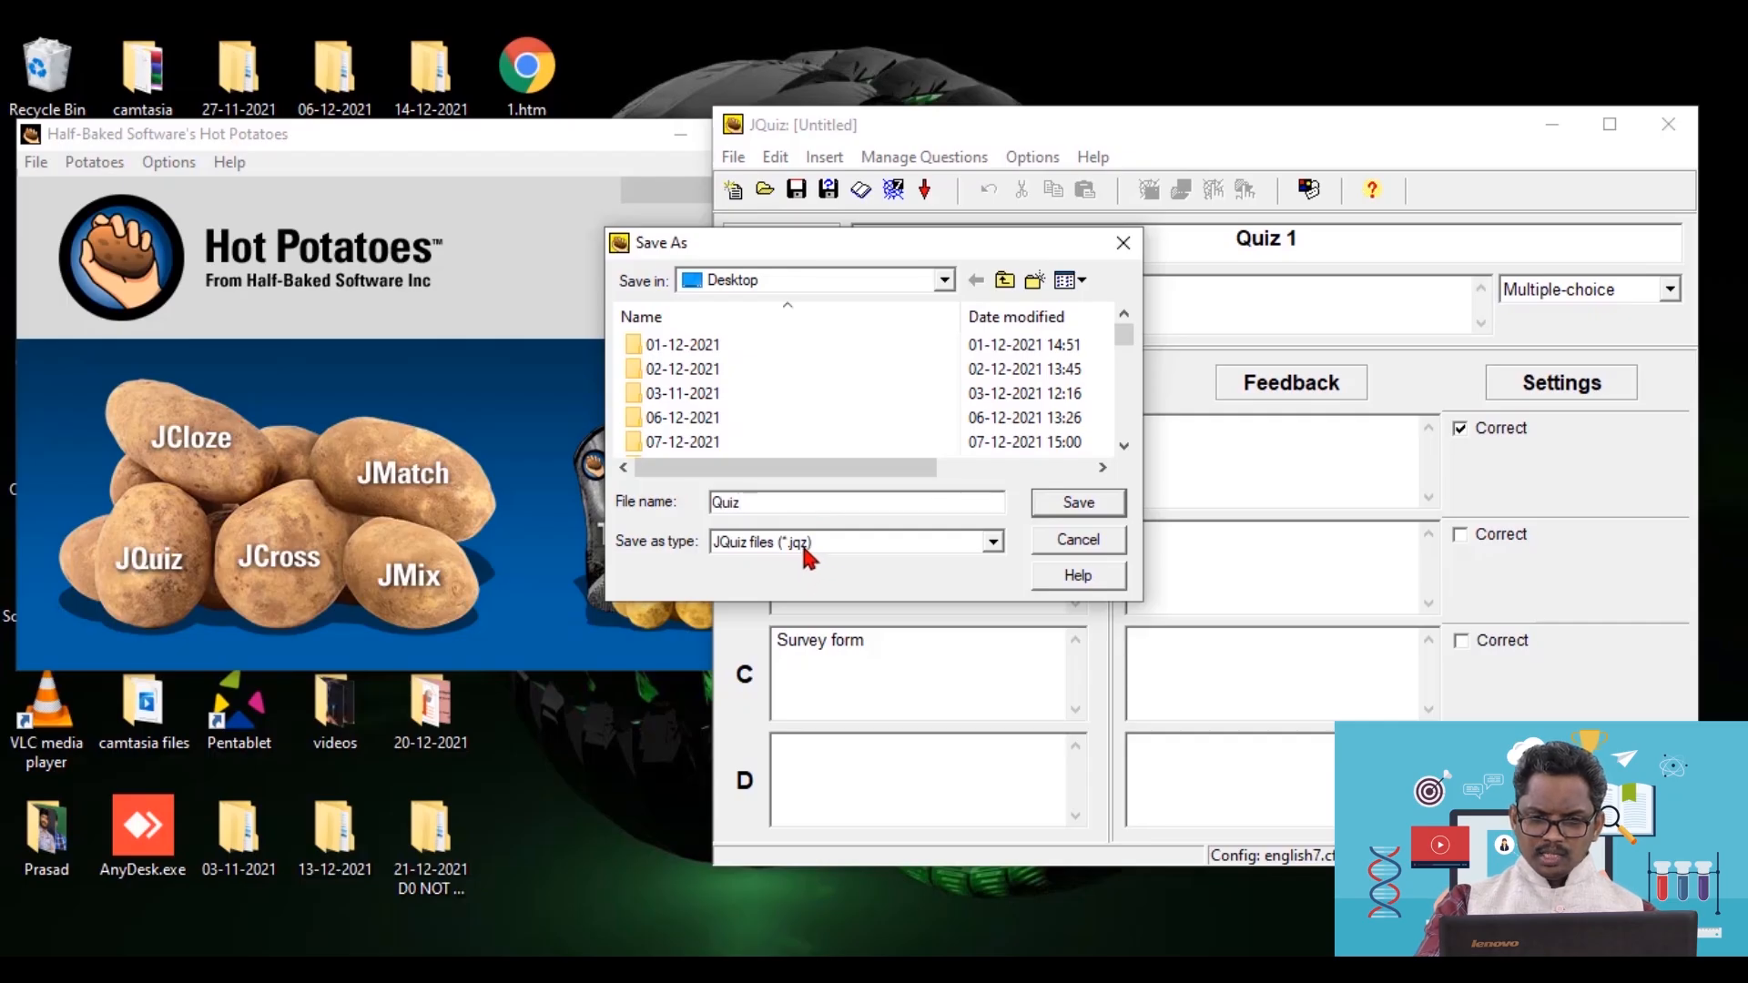
pyautogui.click(1079, 511)
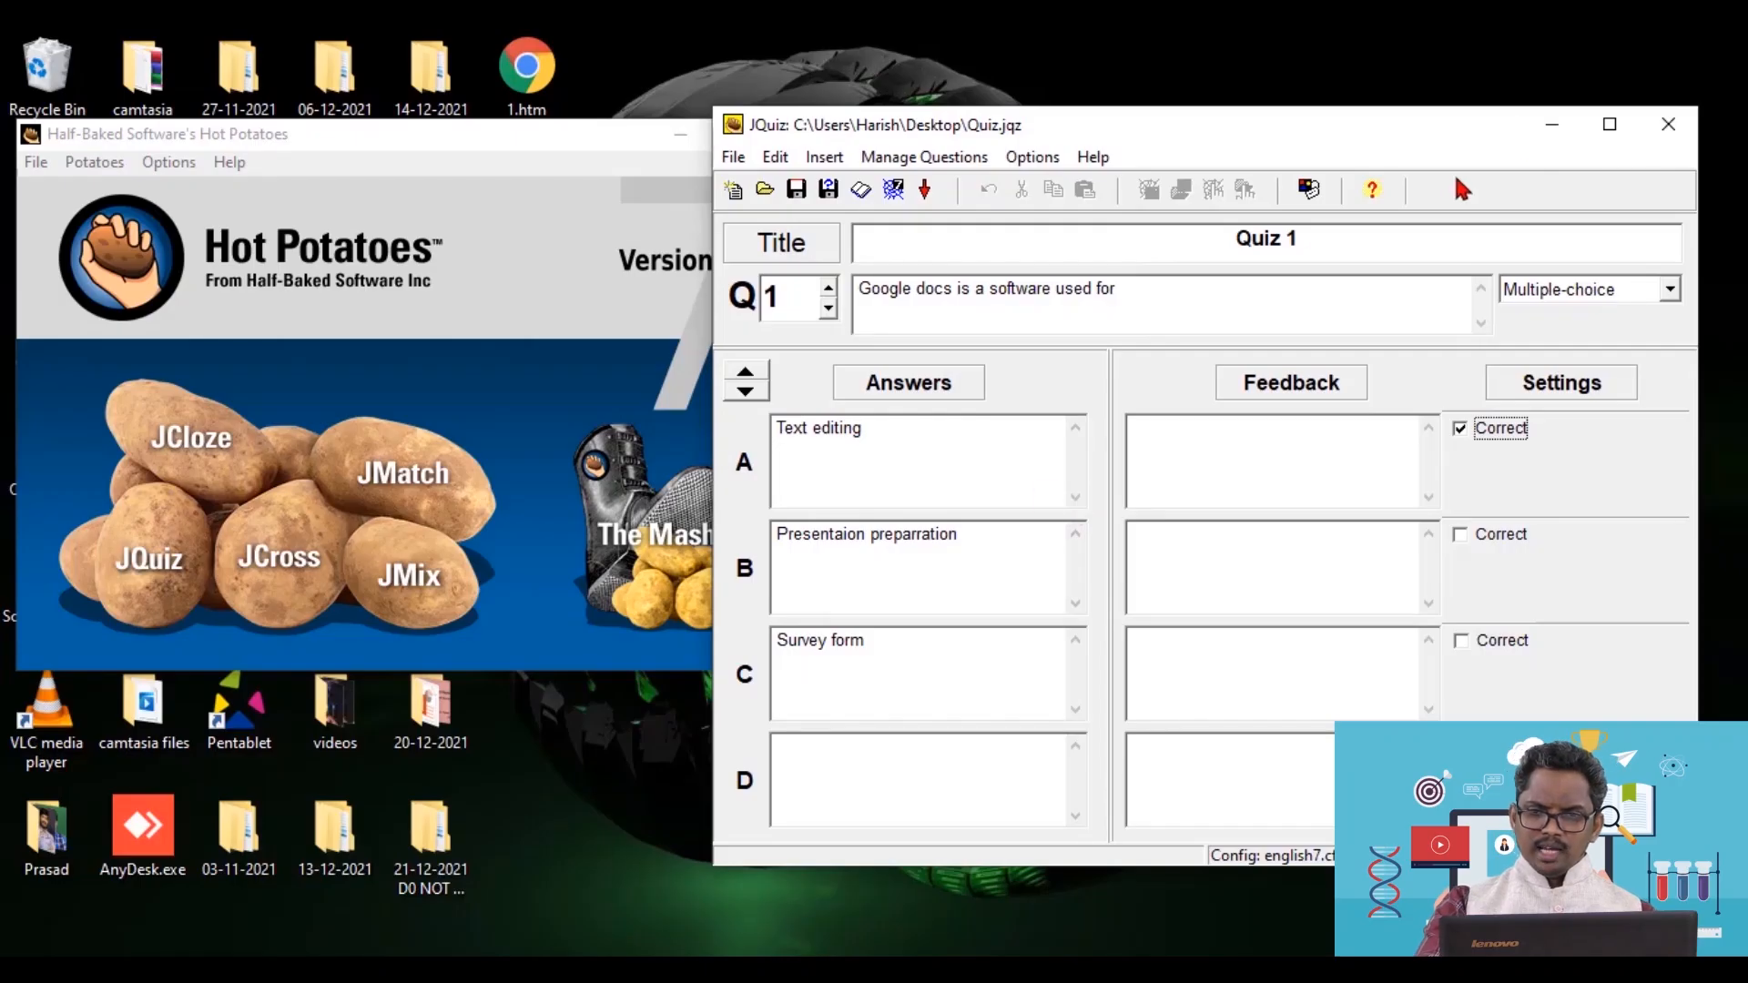
# - Clear the windows aside to check the saved Quiz.jqz on the desktop, and look over the question management commands
pyautogui.click(1550, 127)
pyautogui.click(681, 132)
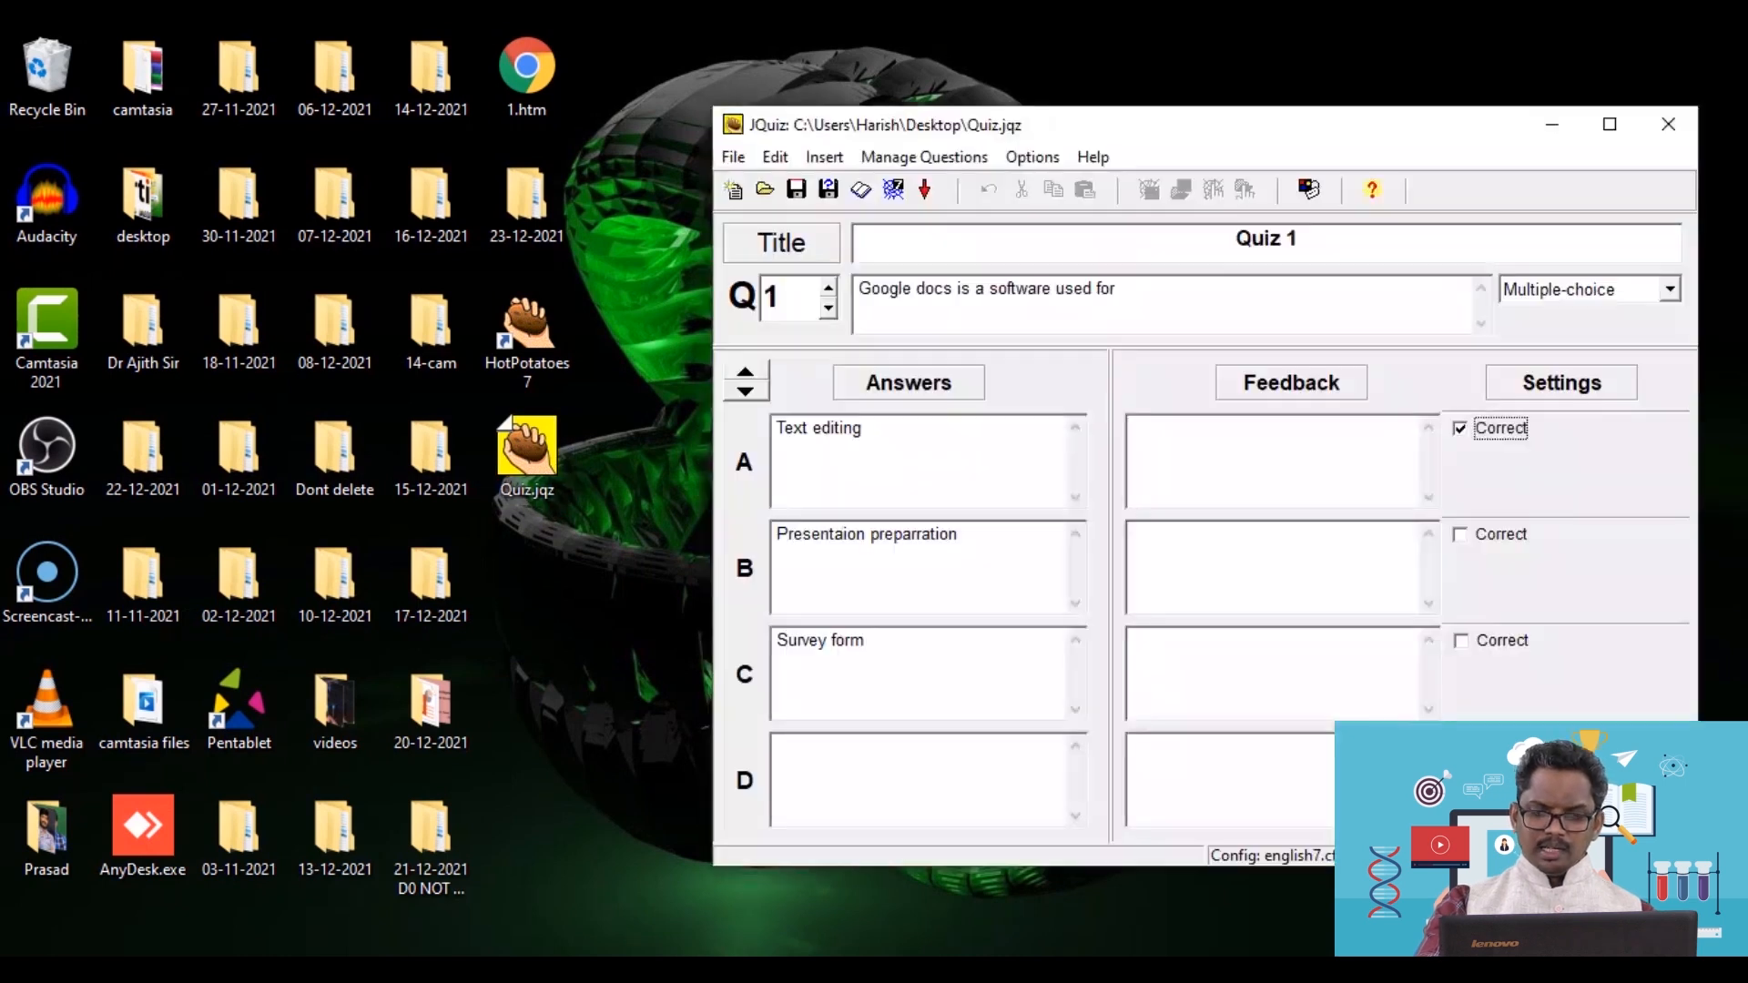
pyautogui.moveTo(1344, 126); pyautogui.dragTo(1254, 122)
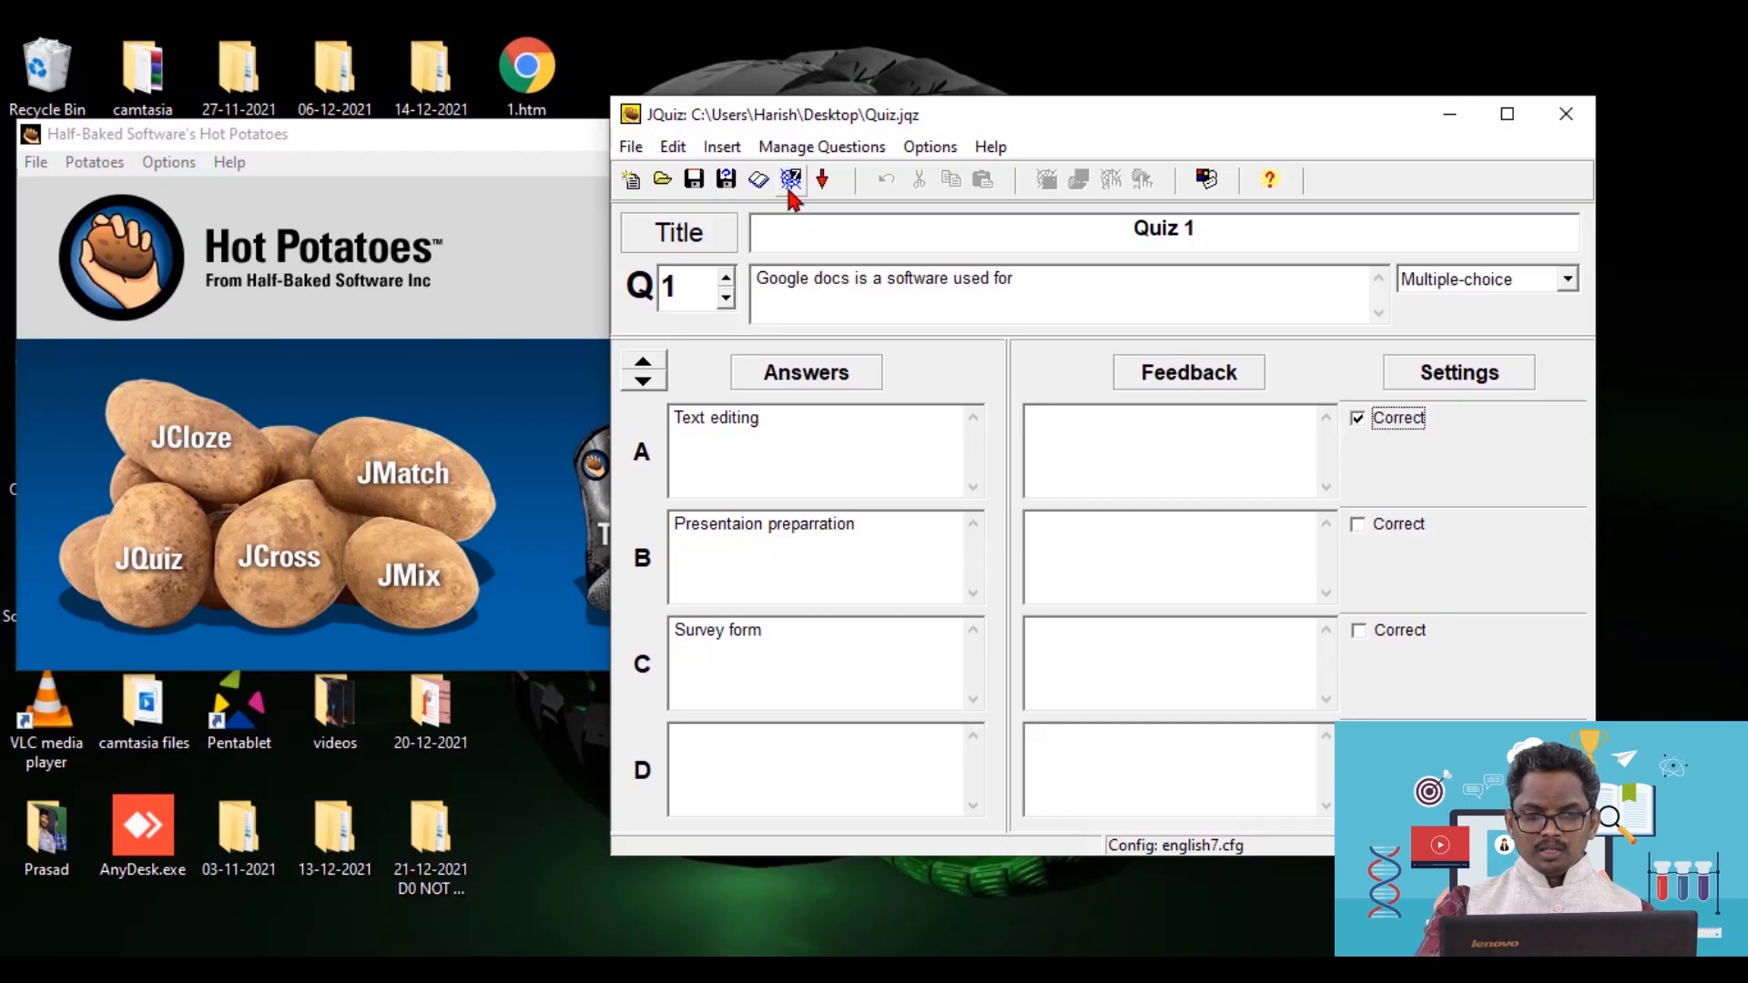
pyautogui.click(843, 152)
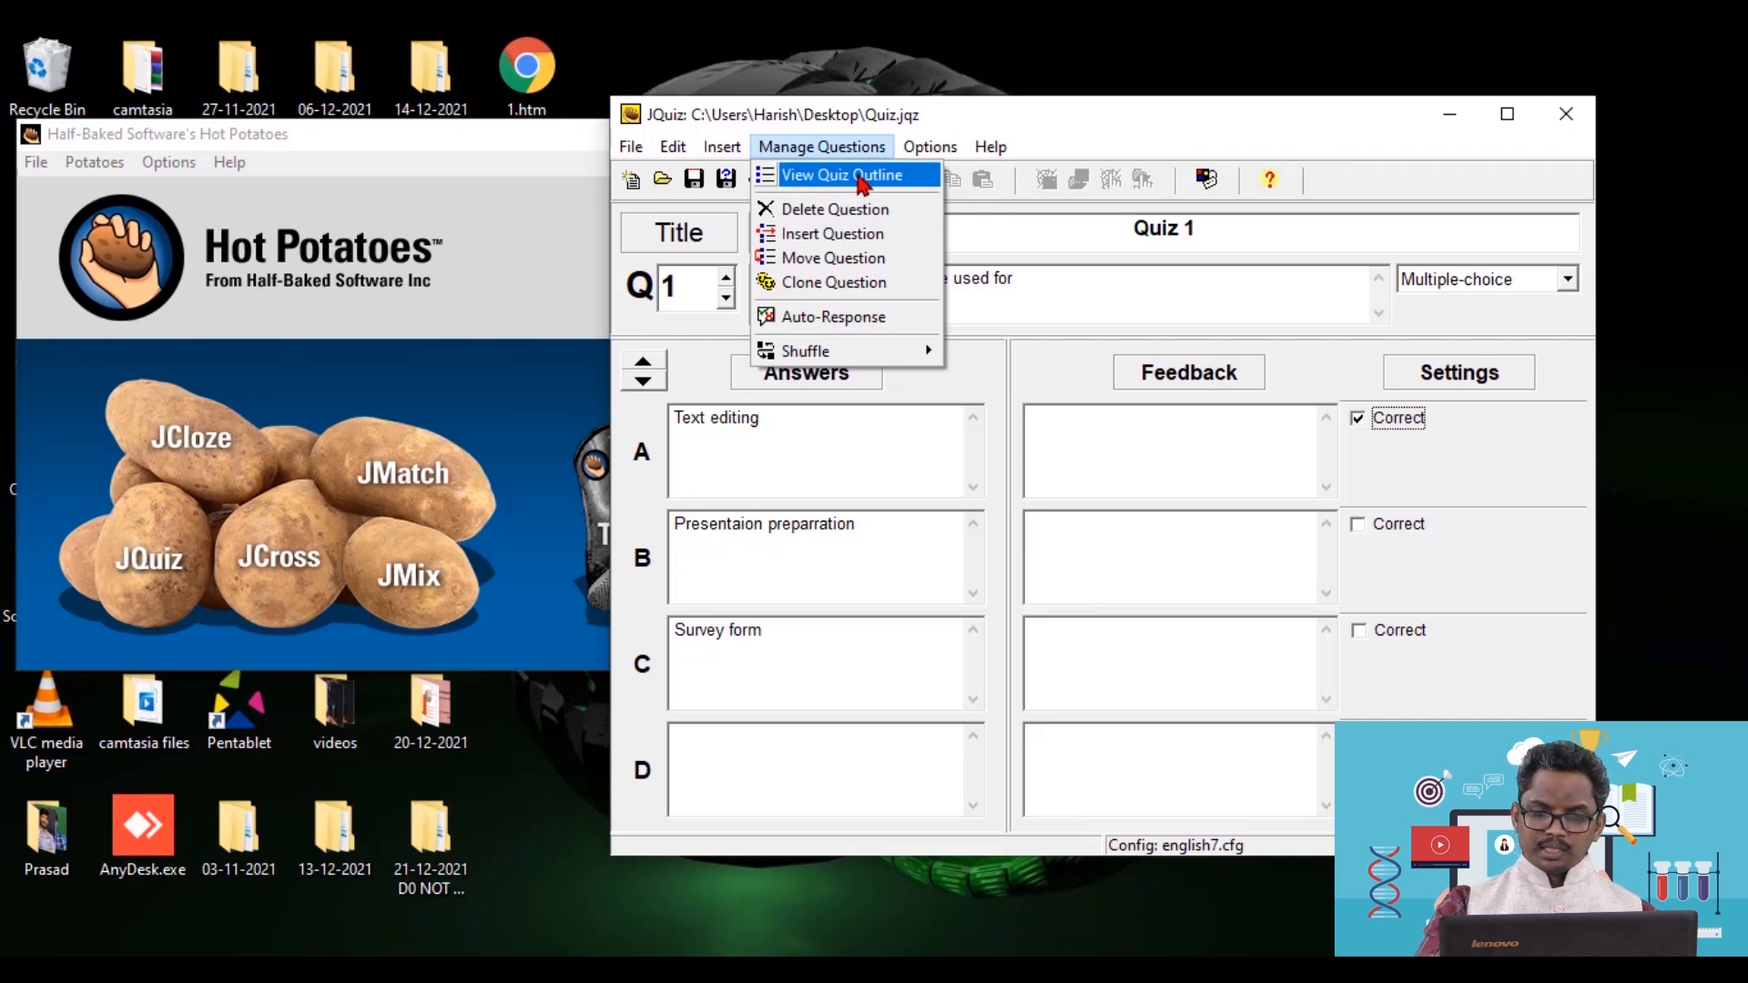
pyautogui.click(1144, 139)
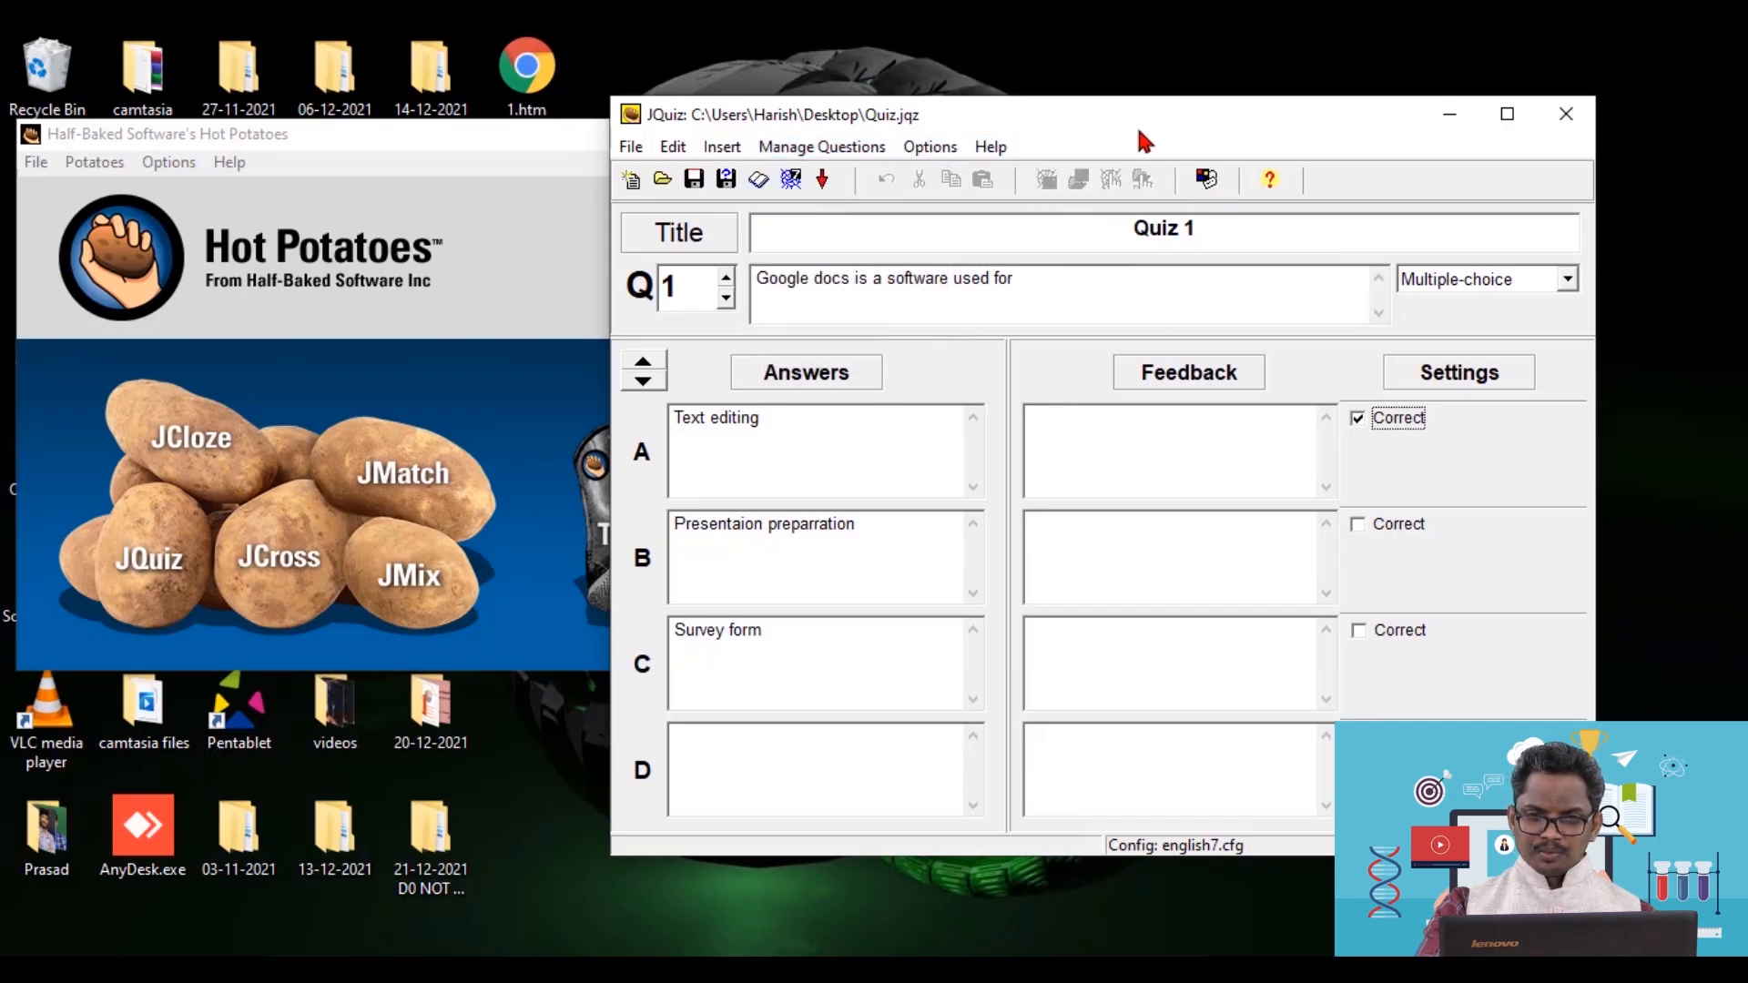
# - In the output configuration, set the navigation bar colour to pink #ff80ff and the page background colour to cyan #00ffff
pyautogui.click(1208, 181)
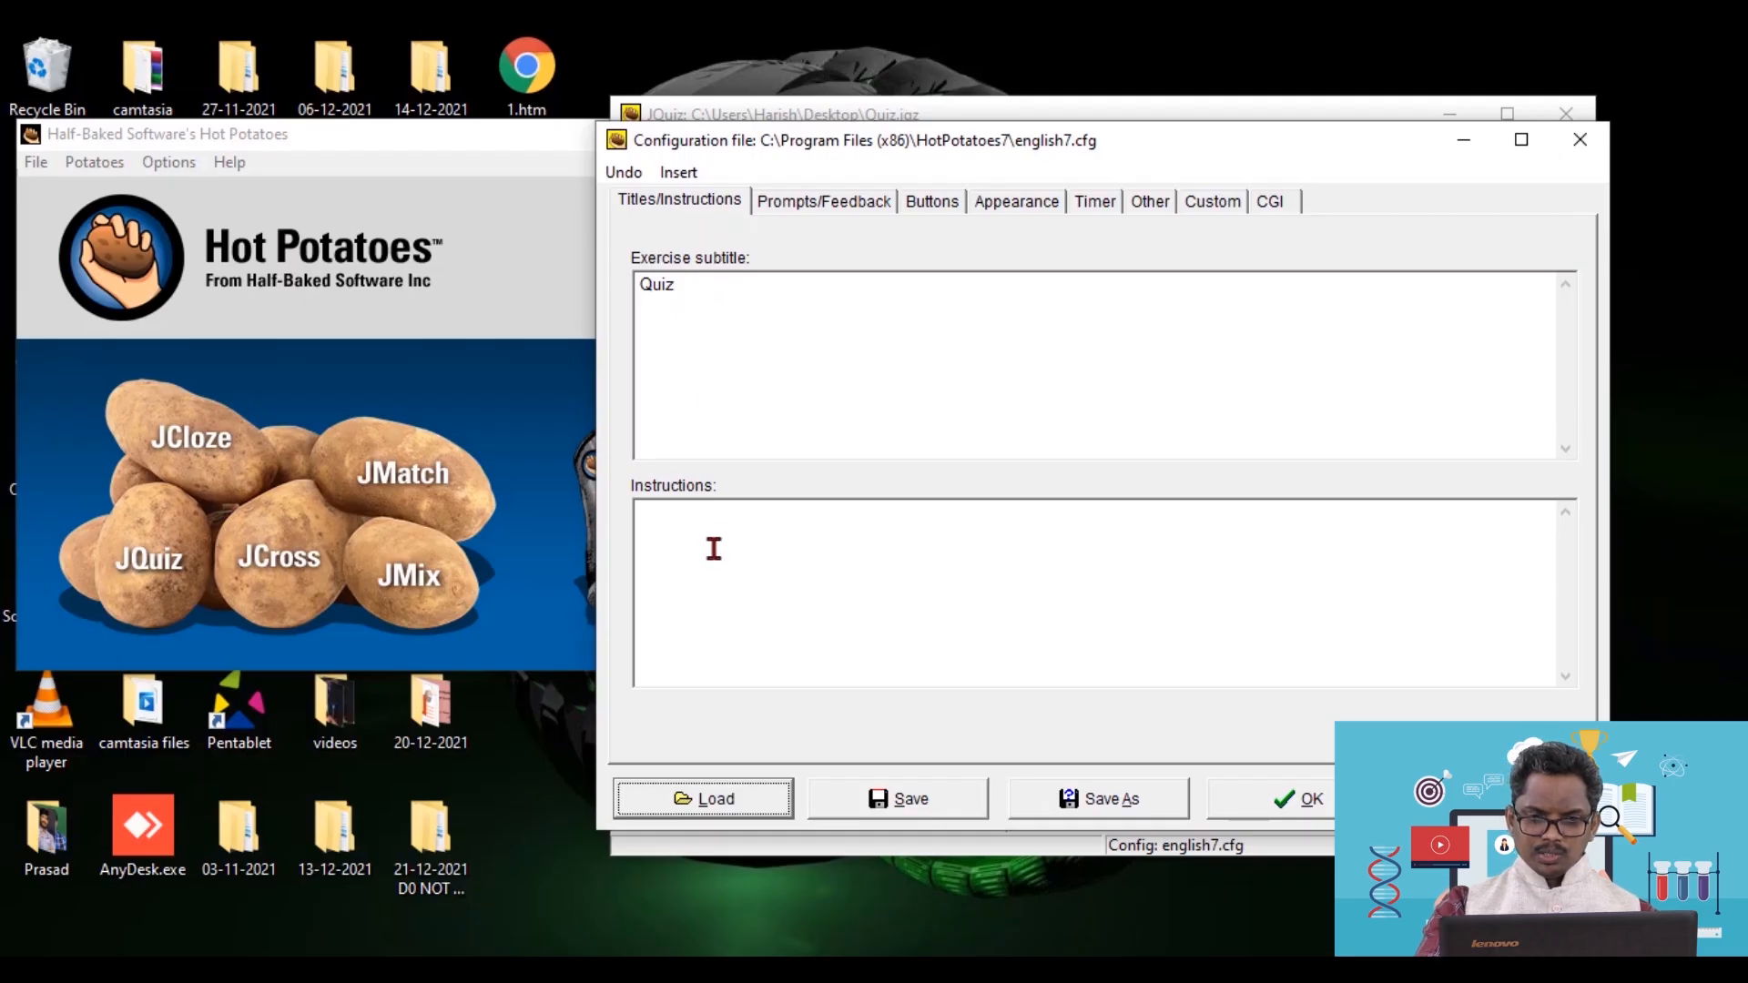
pyautogui.click(848, 199)
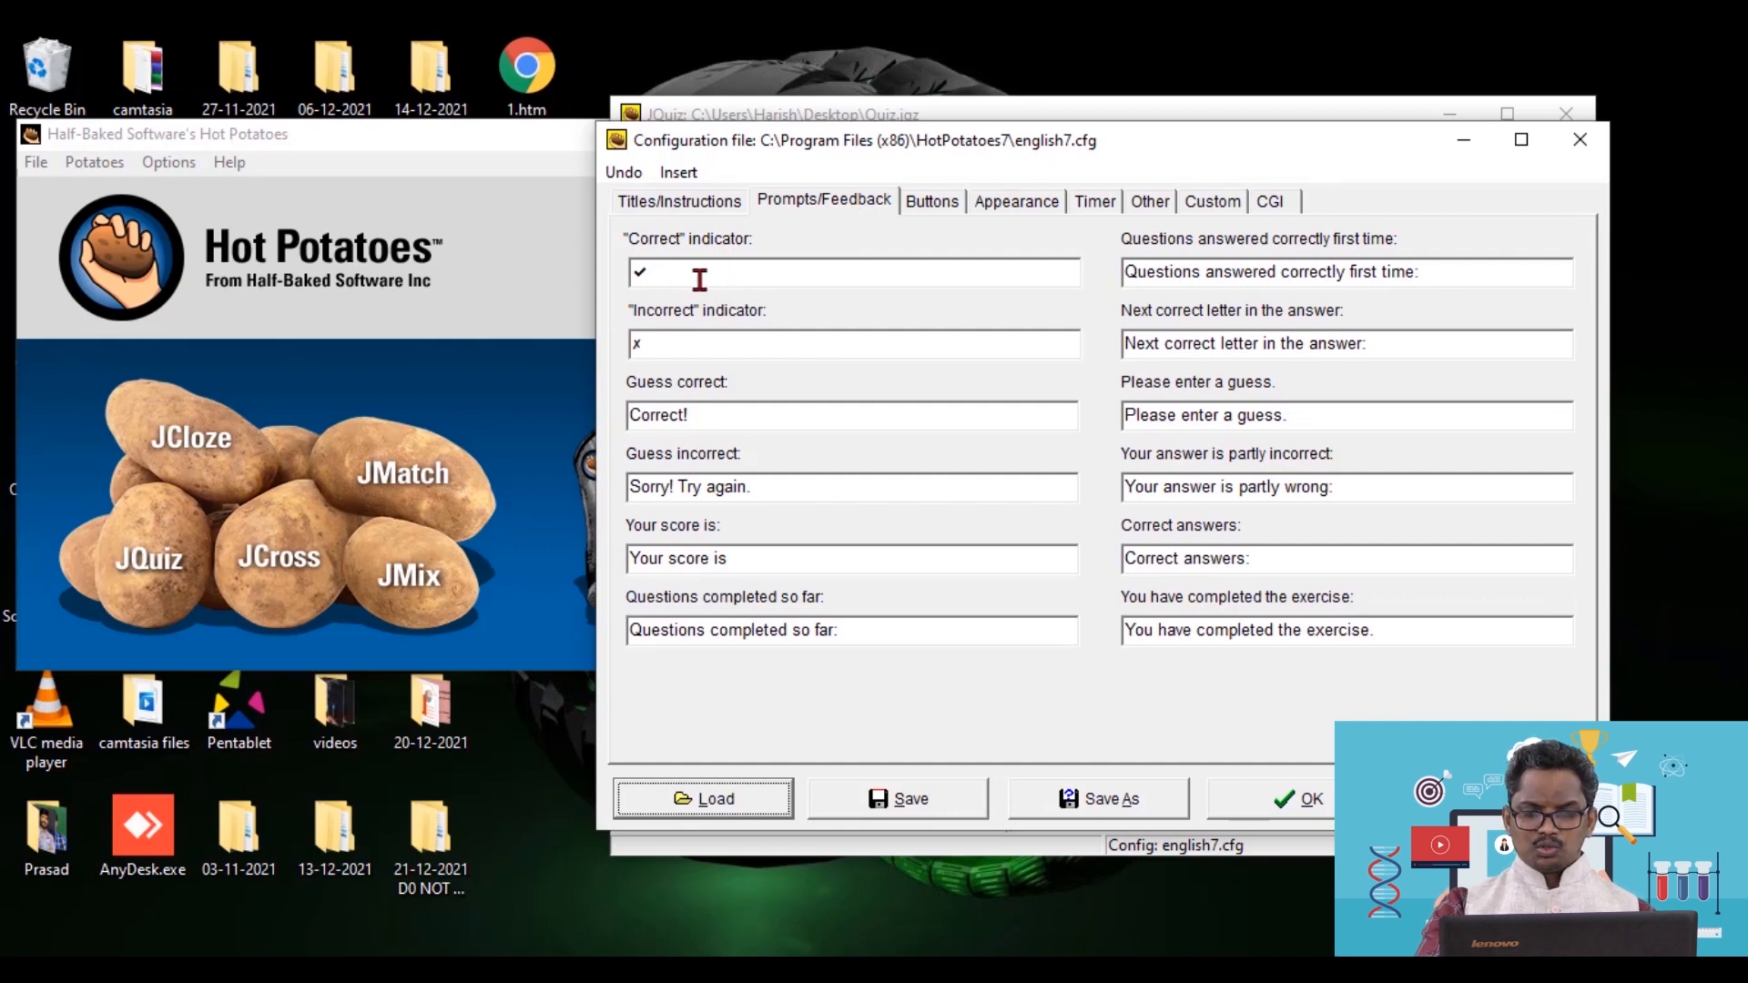
pyautogui.click(935, 202)
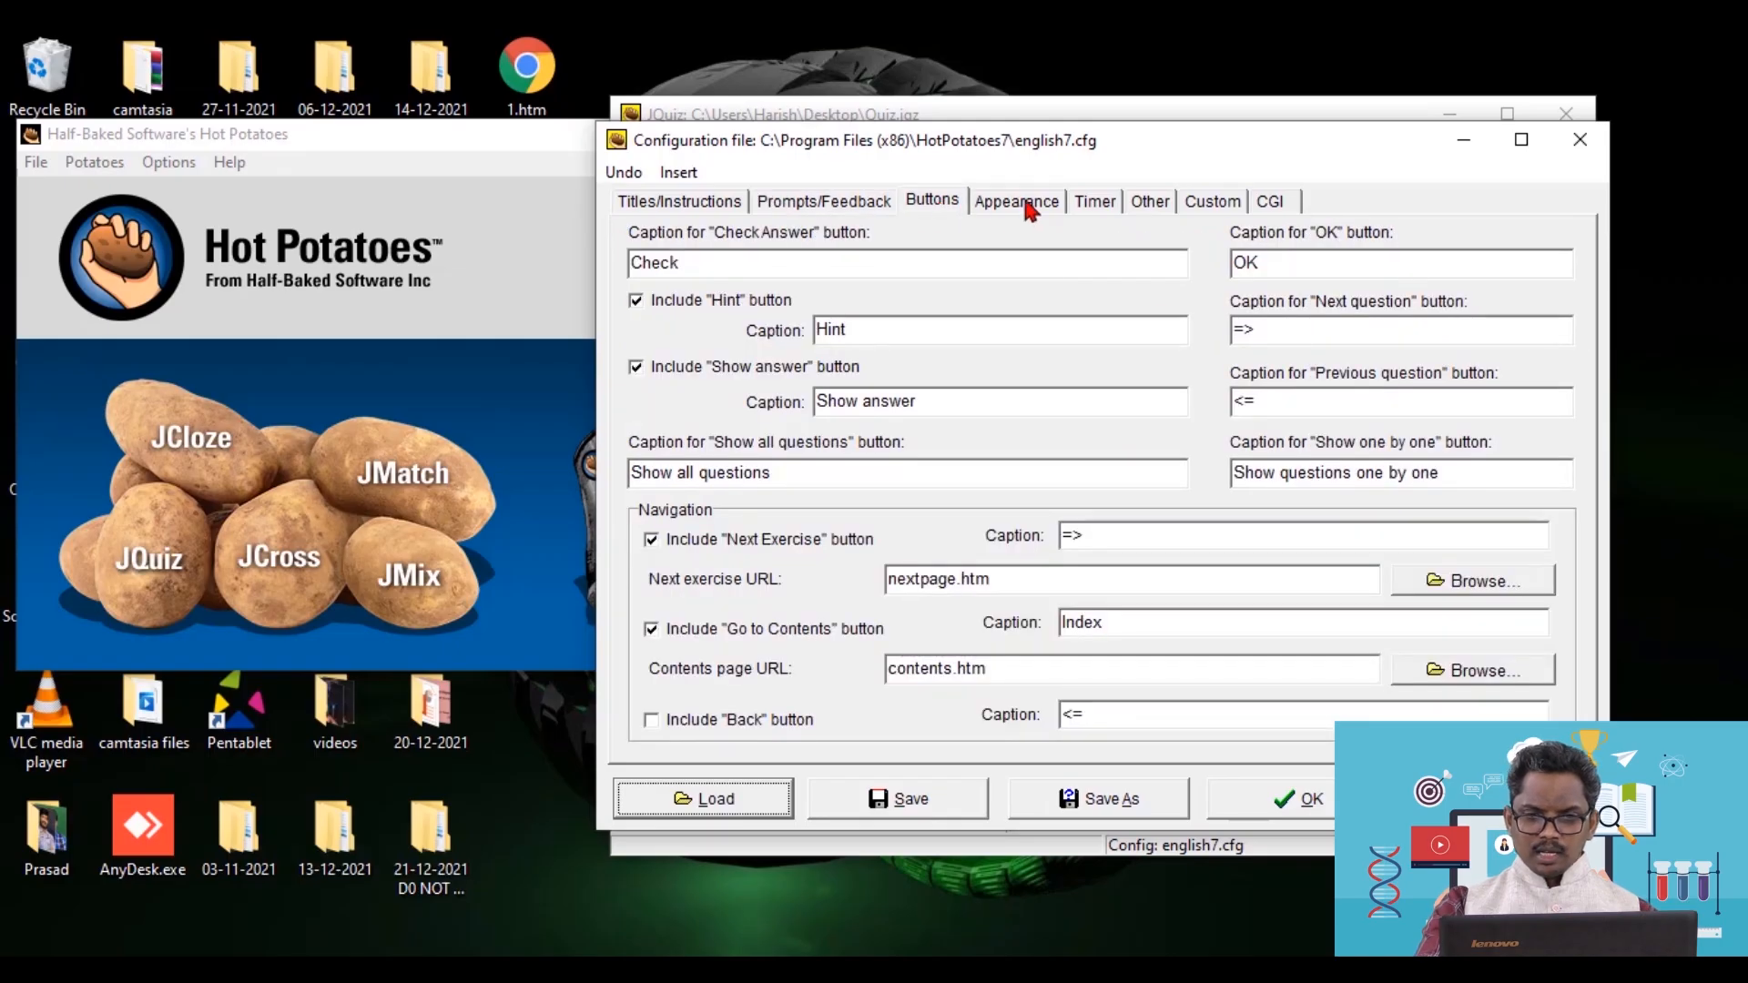
pyautogui.click(1030, 212)
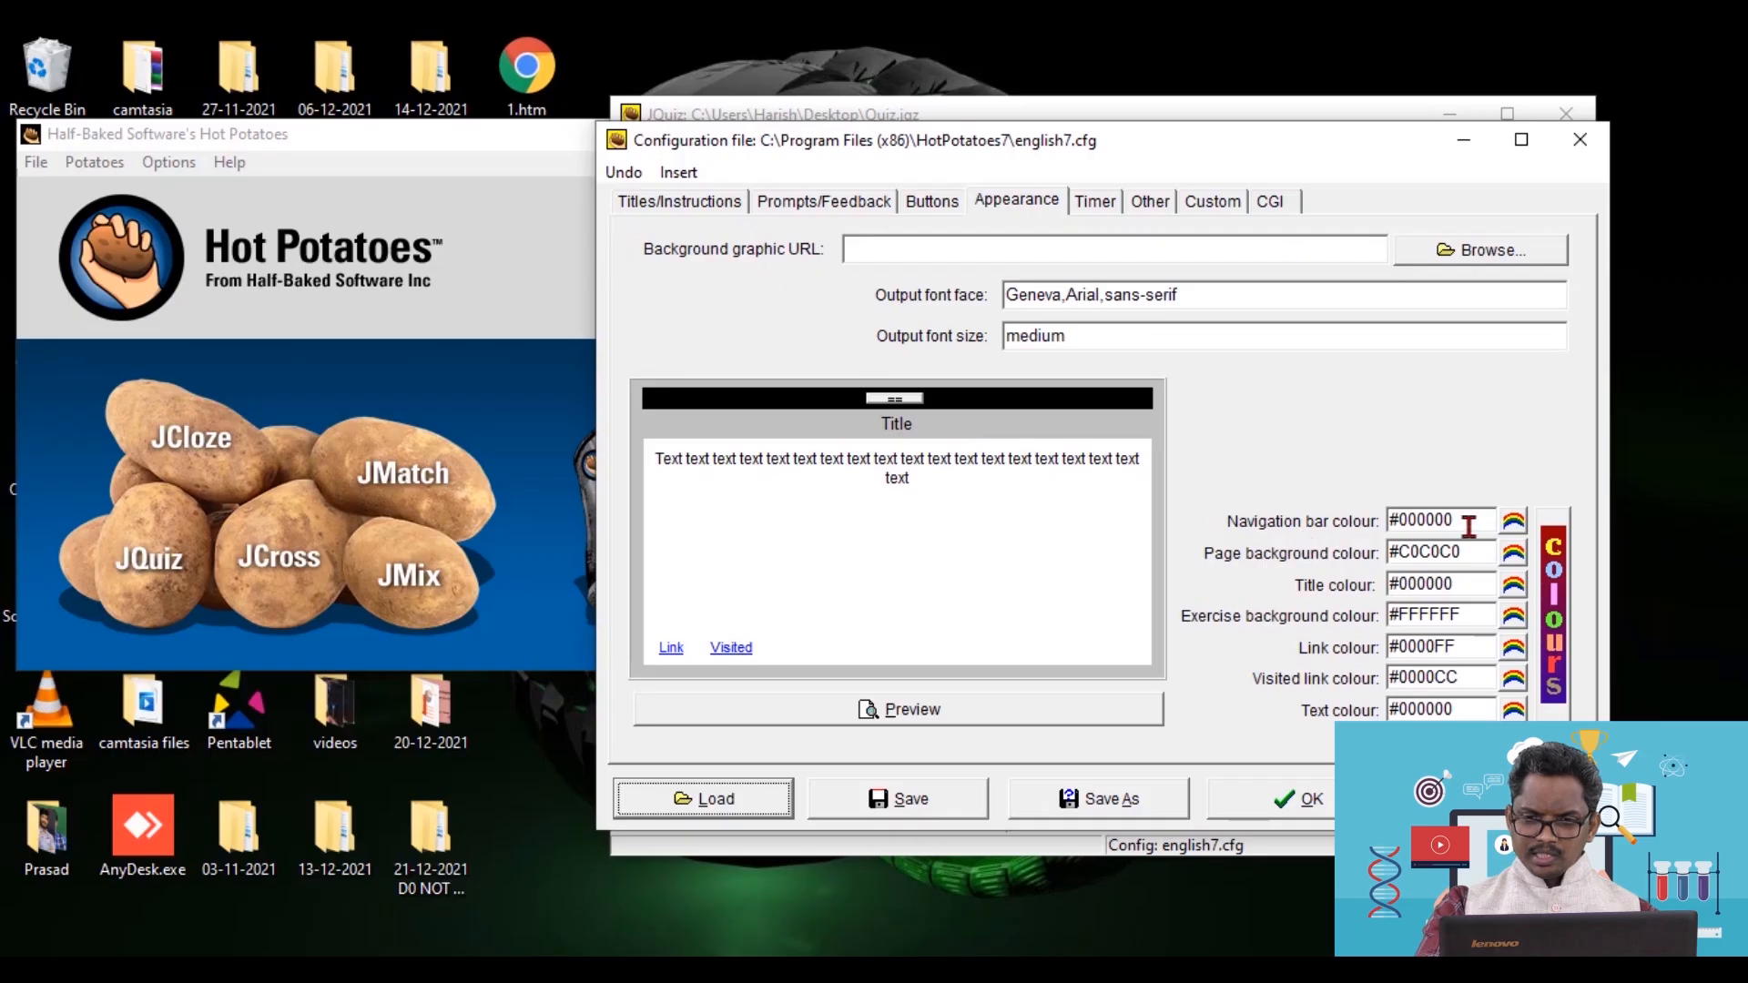
pyautogui.click(1513, 520)
pyautogui.click(989, 290)
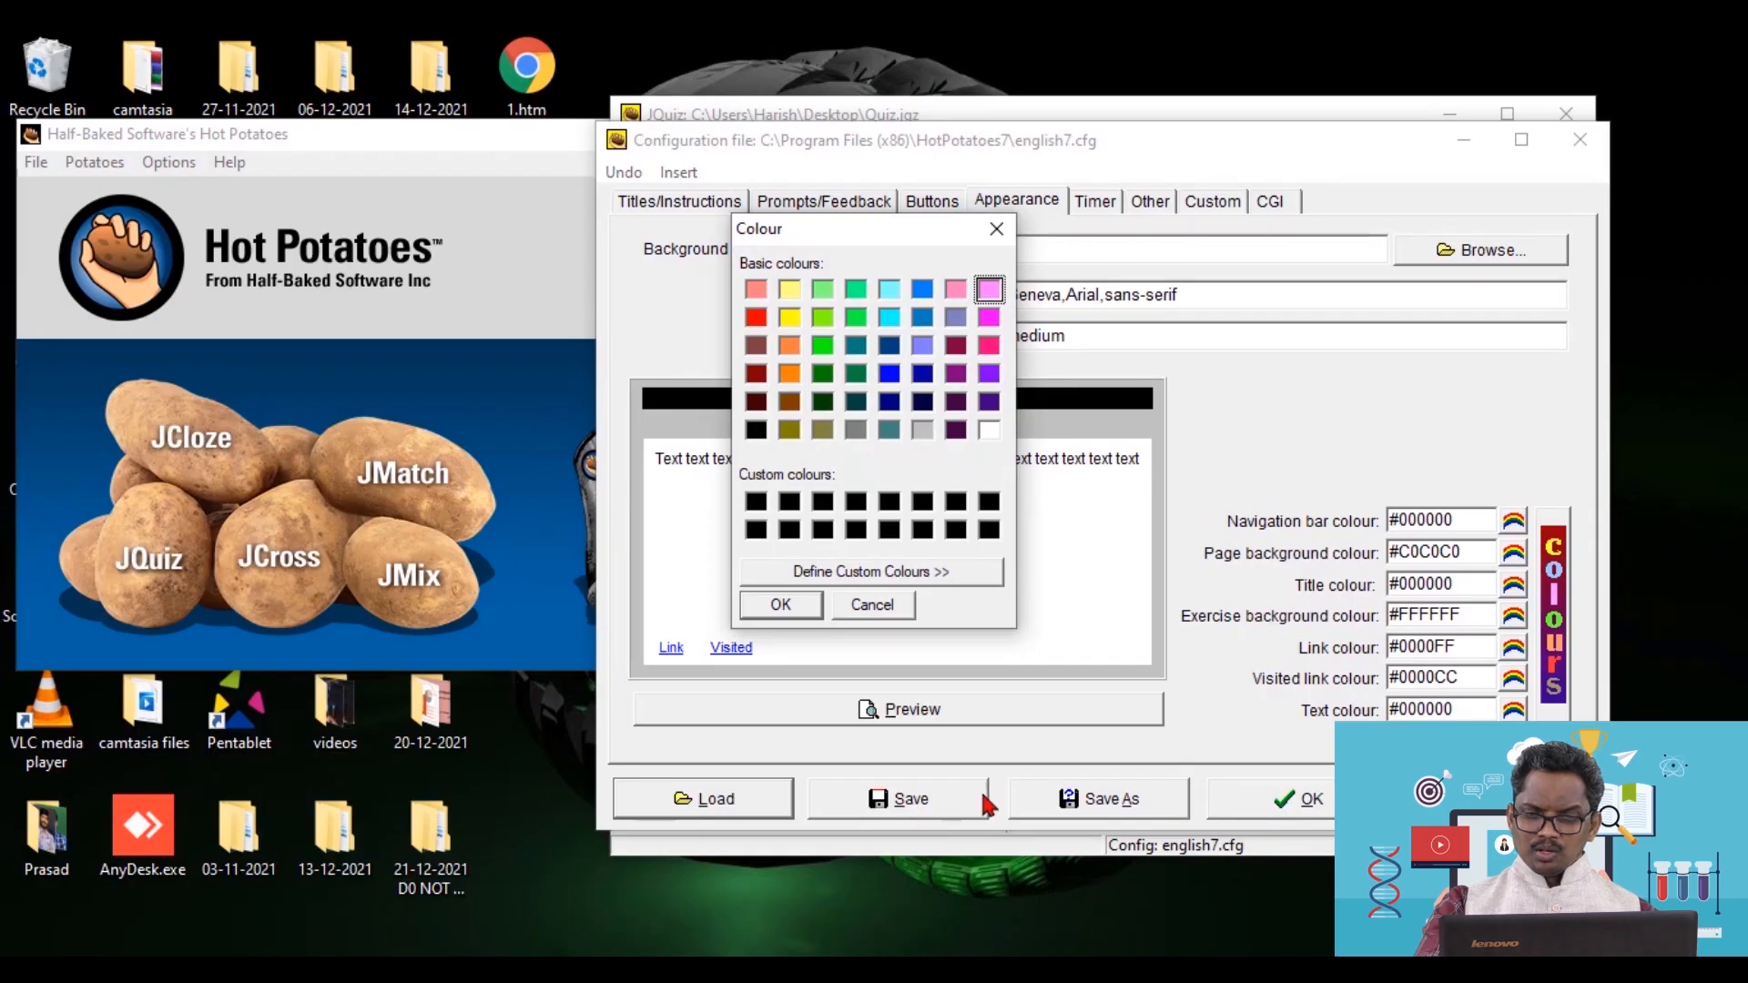
pyautogui.click(785, 604)
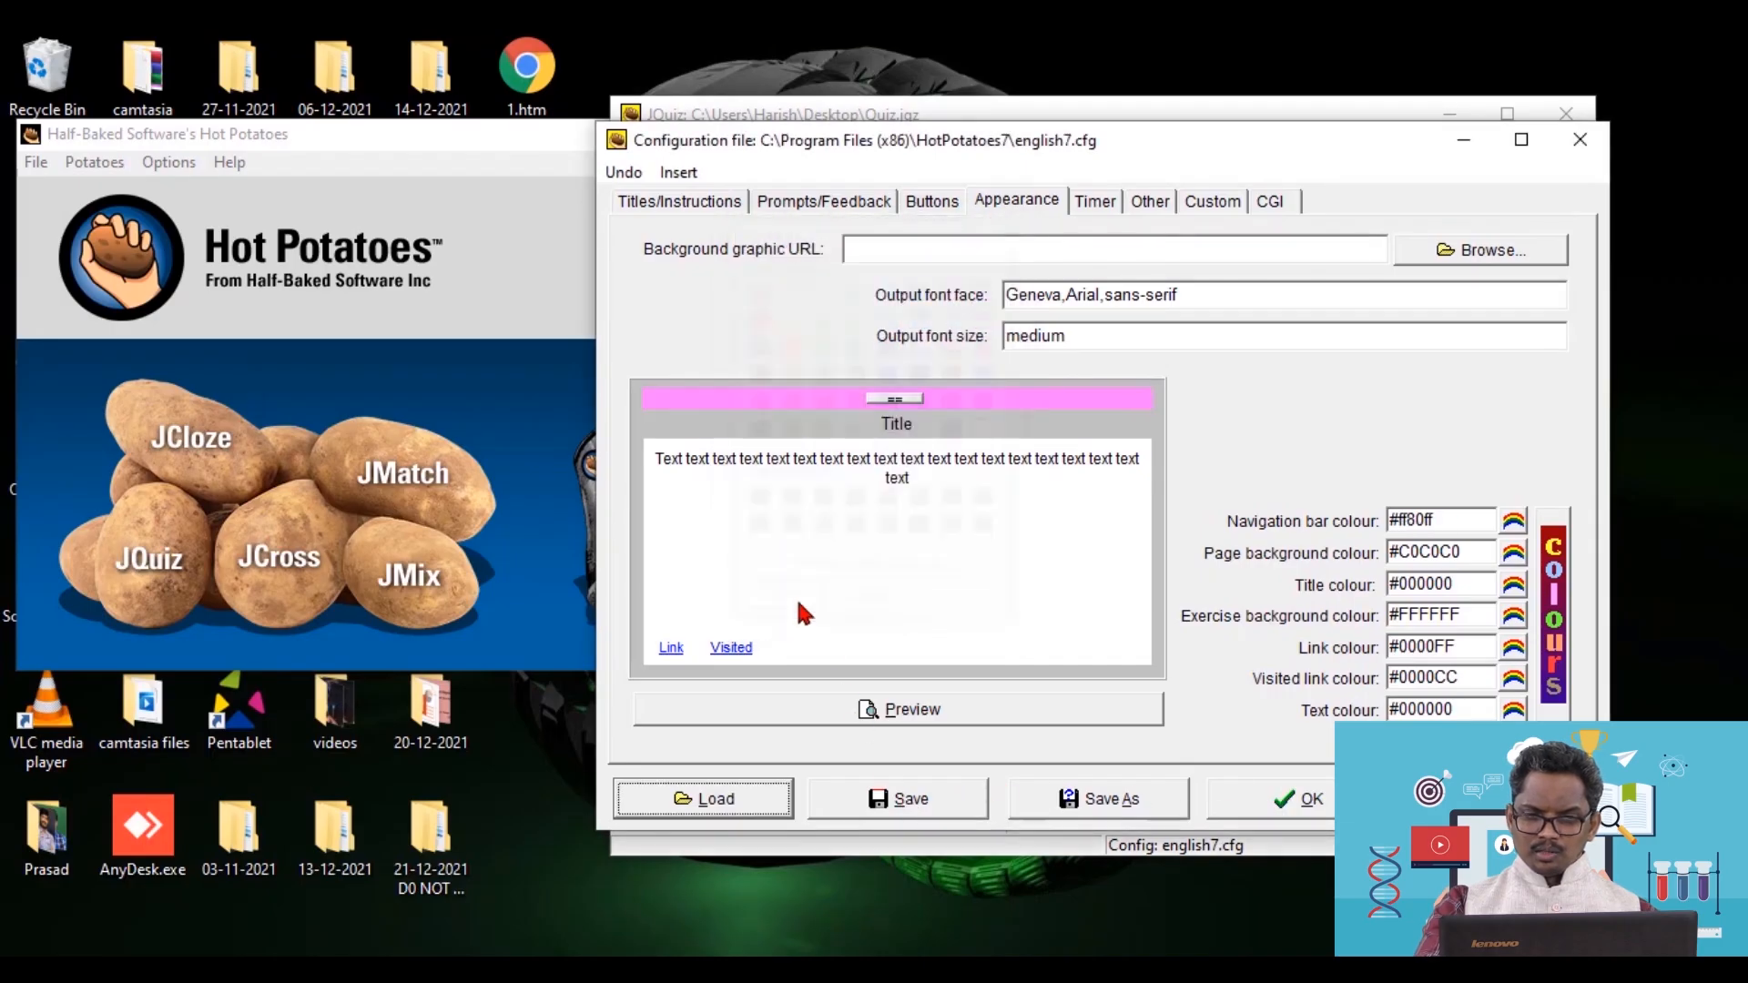
pyautogui.click(1511, 558)
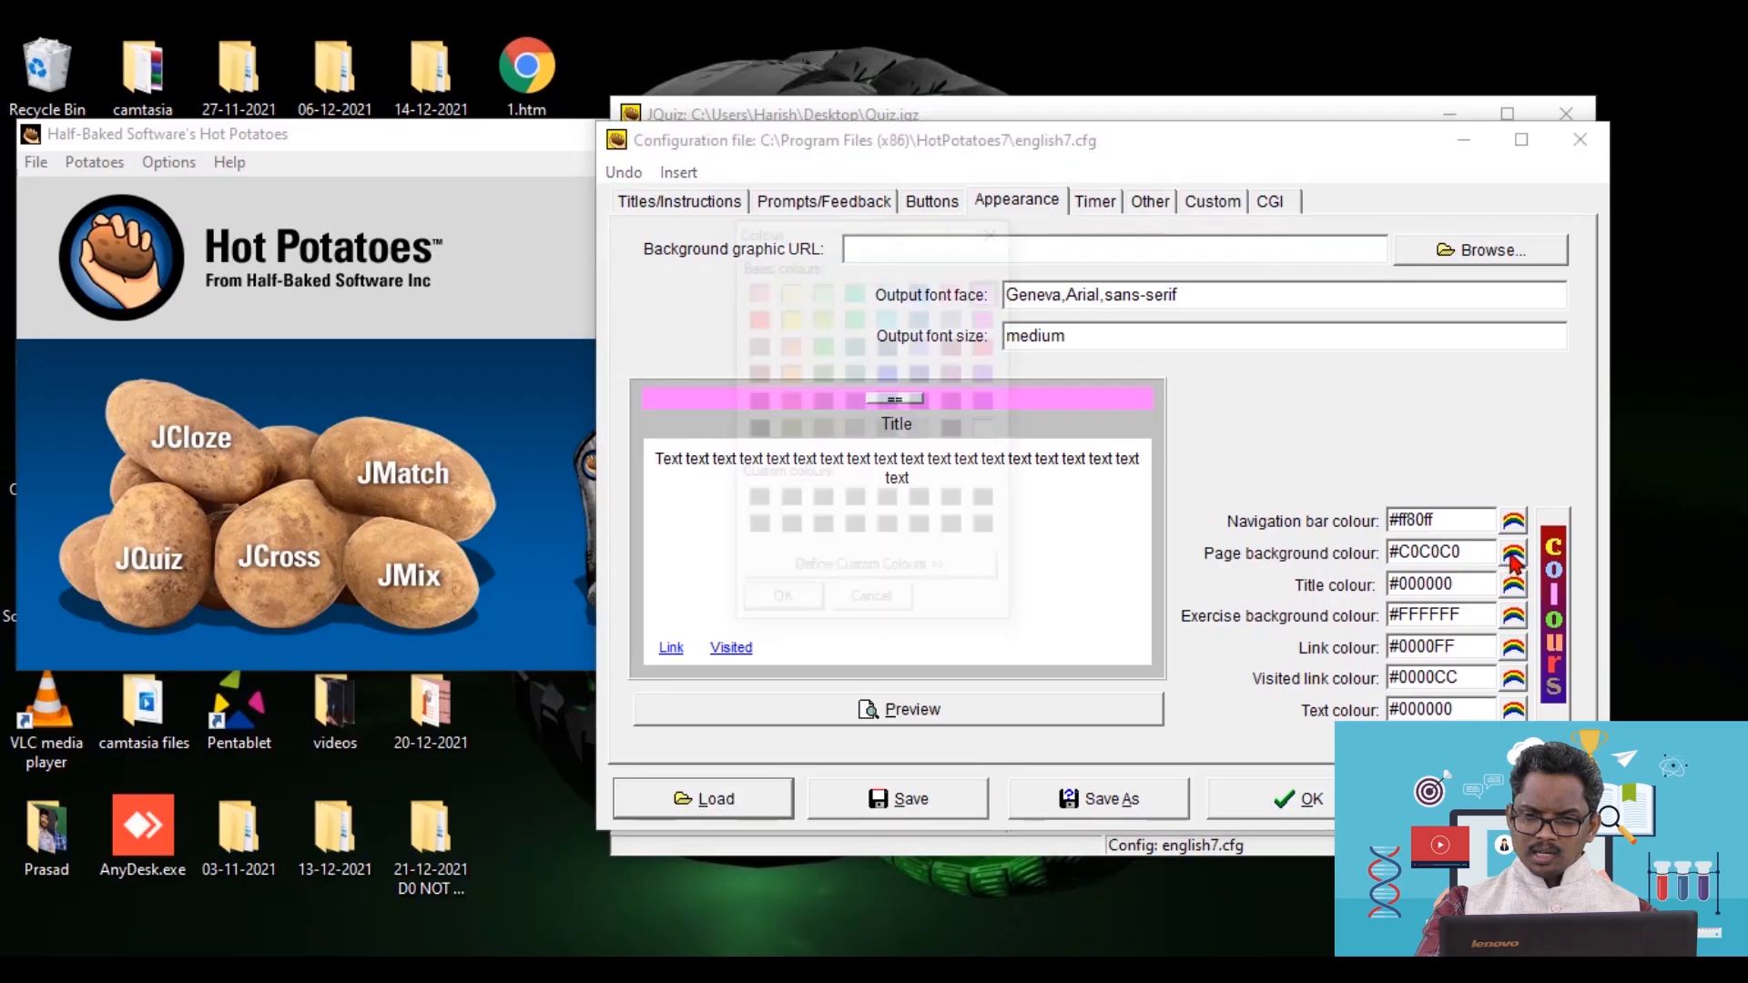
pyautogui.click(892, 318)
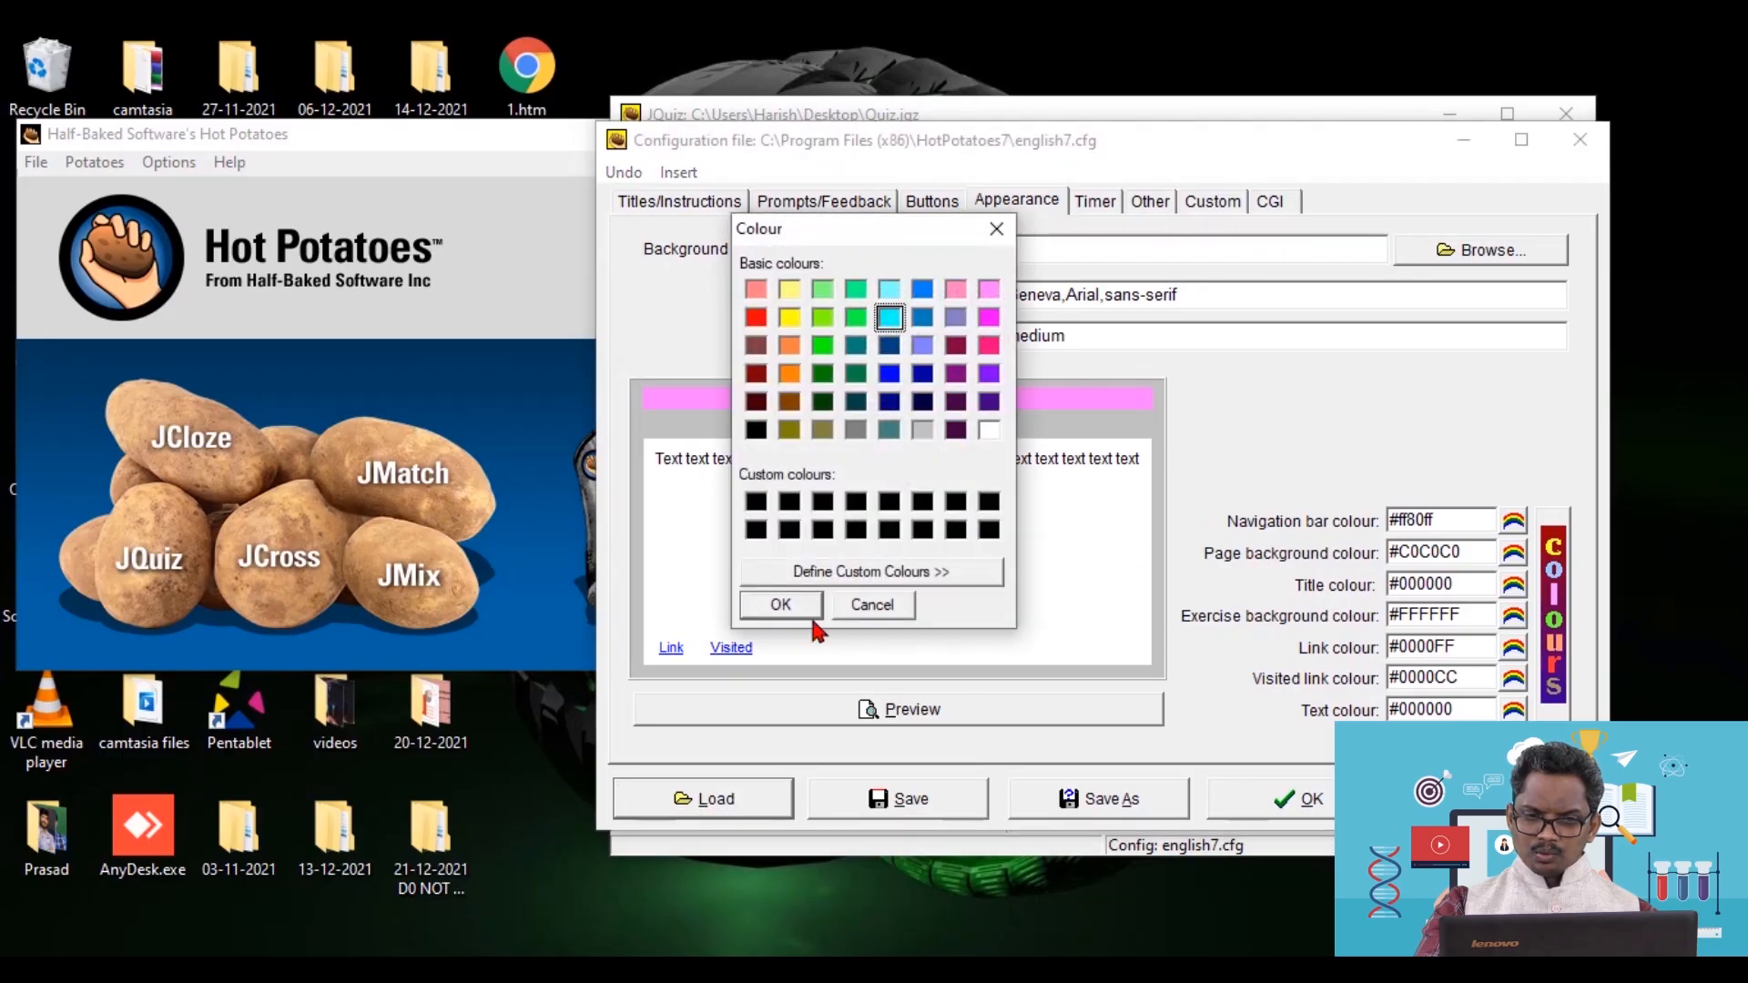
pyautogui.click(783, 604)
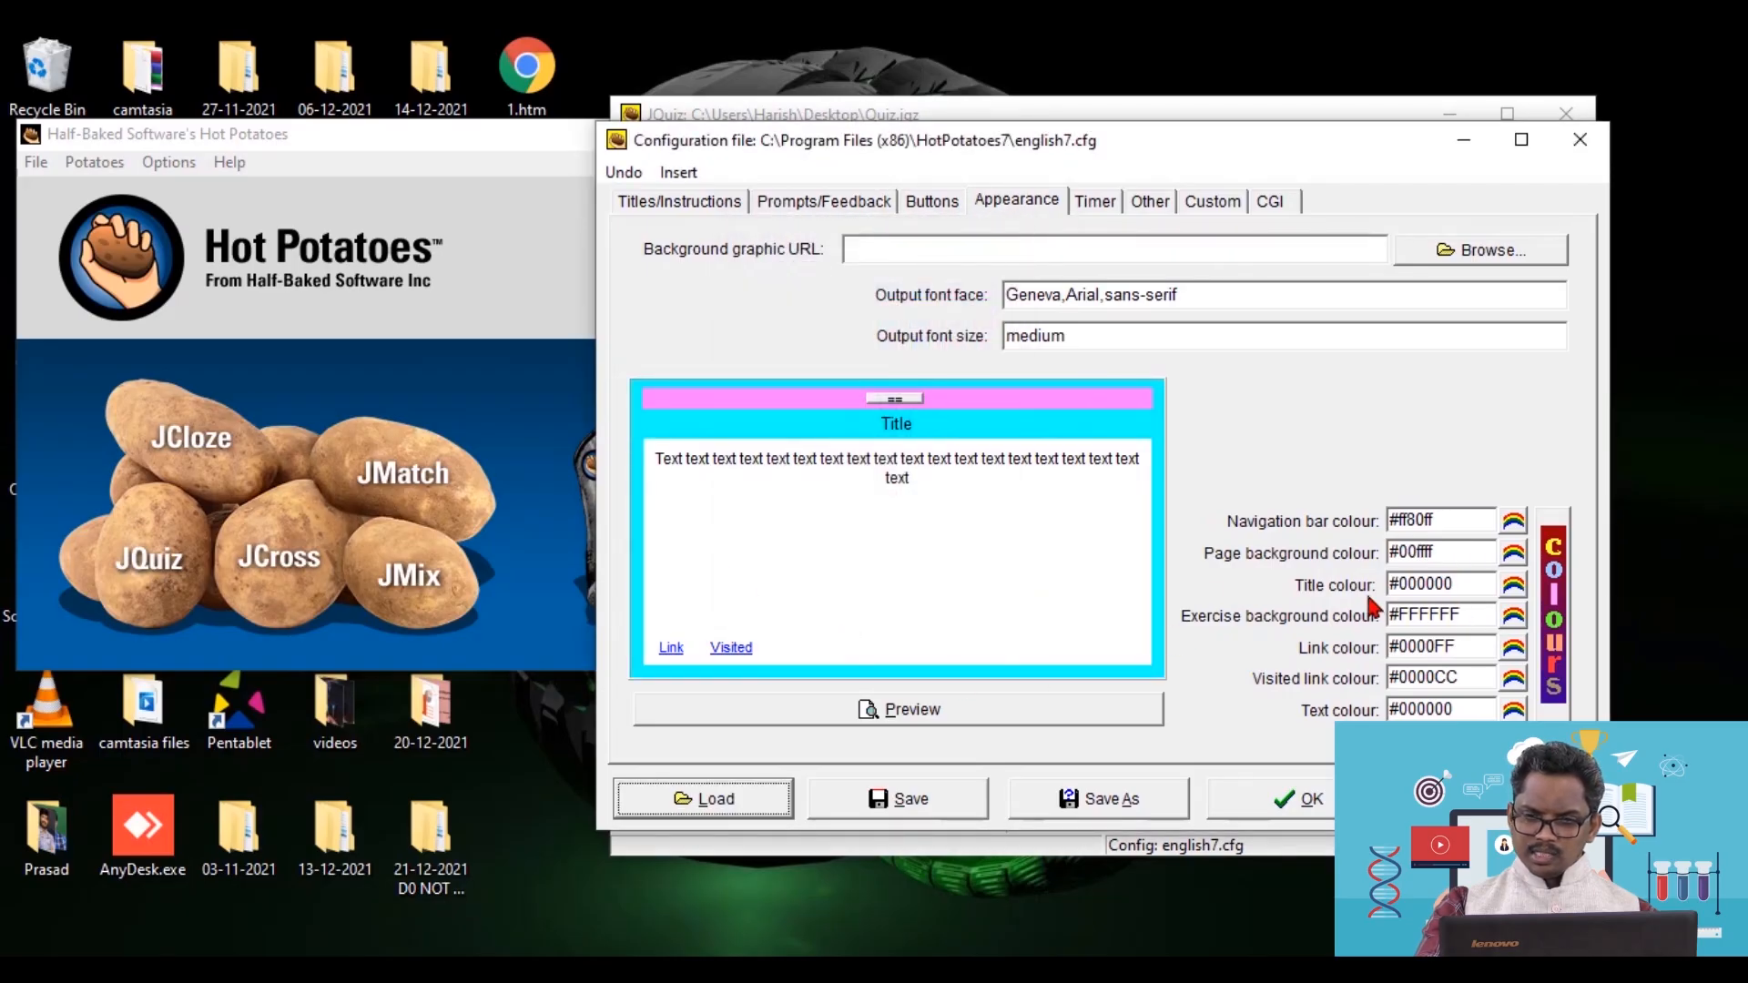
# - Set the title colour to dark blue #000080 and the exercise background colour to light yellow #ffff80
pyautogui.click(1513, 584)
pyautogui.click(891, 403)
pyautogui.click(783, 604)
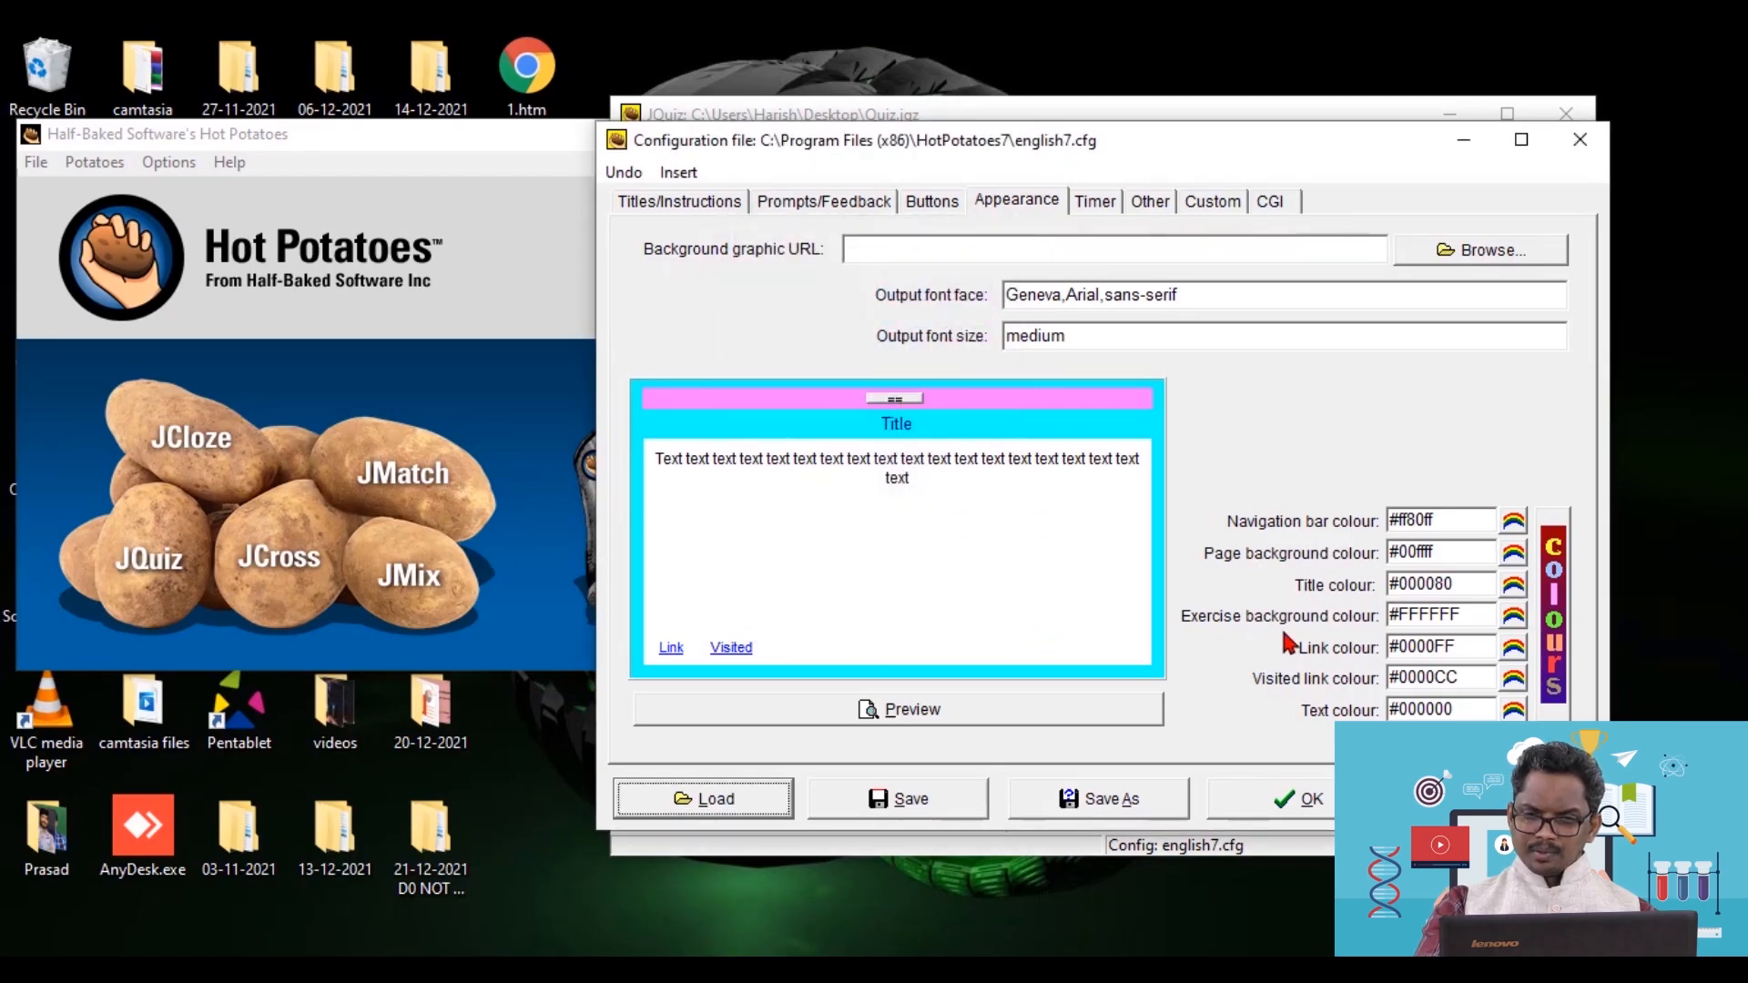
pyautogui.click(1513, 617)
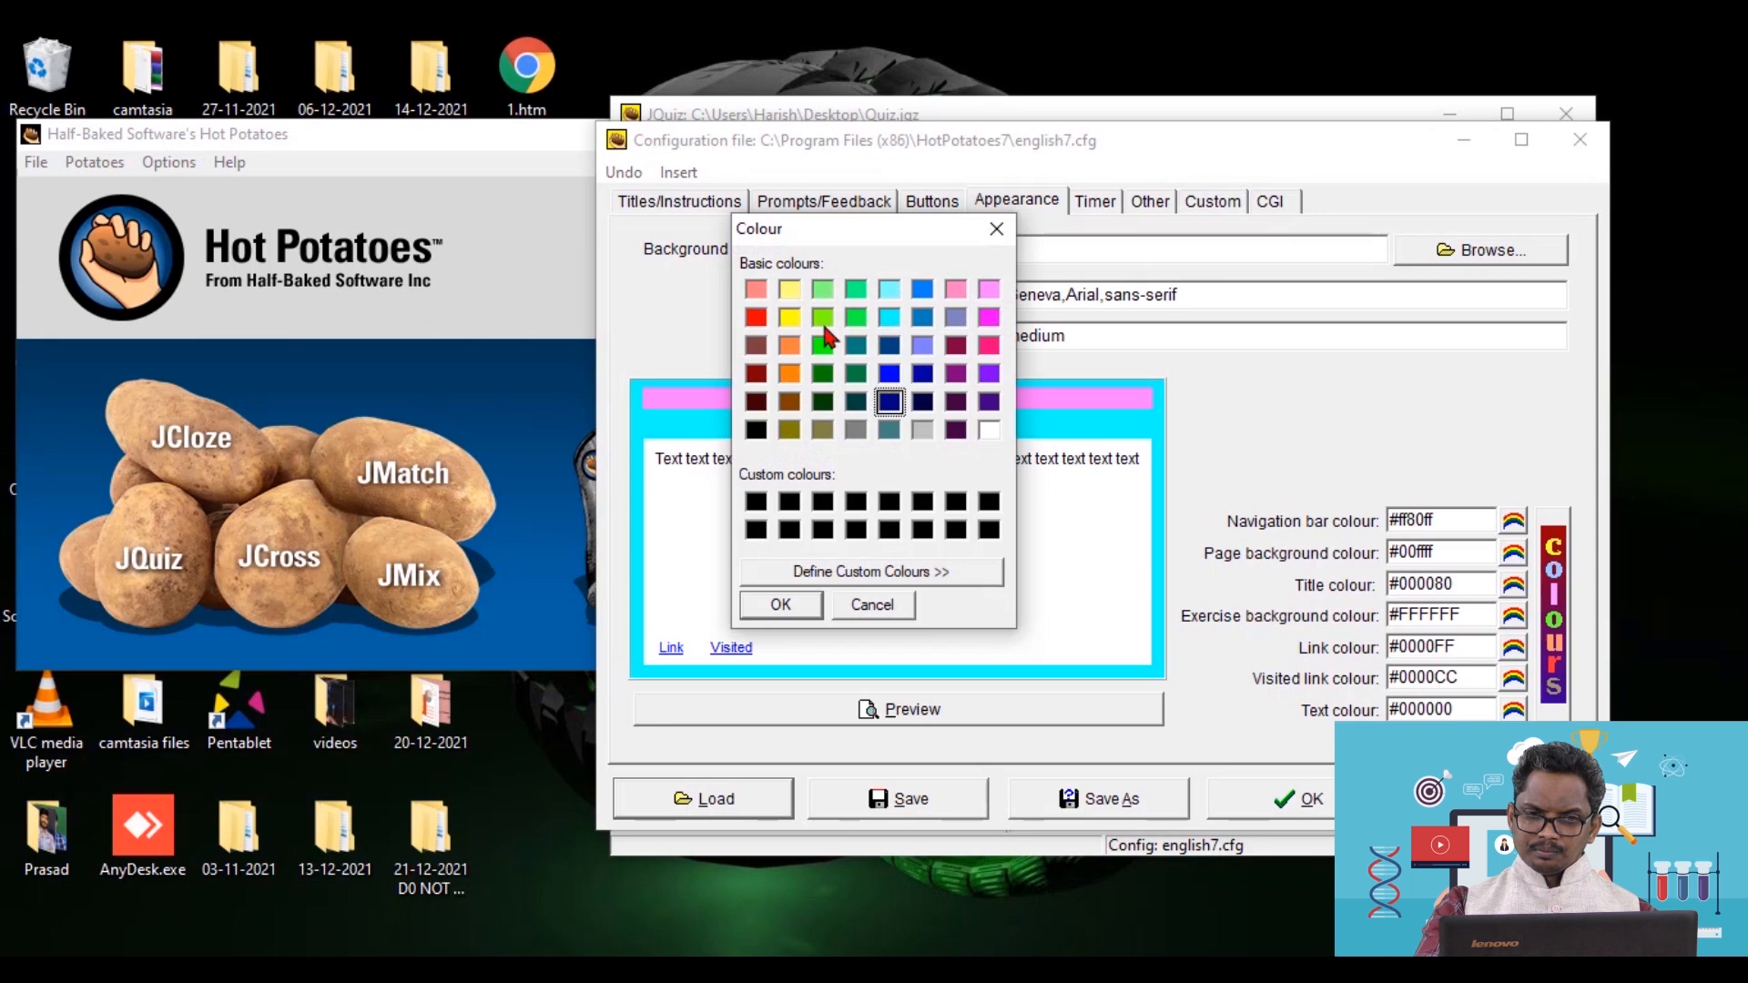
pyautogui.click(790, 293)
pyautogui.click(813, 607)
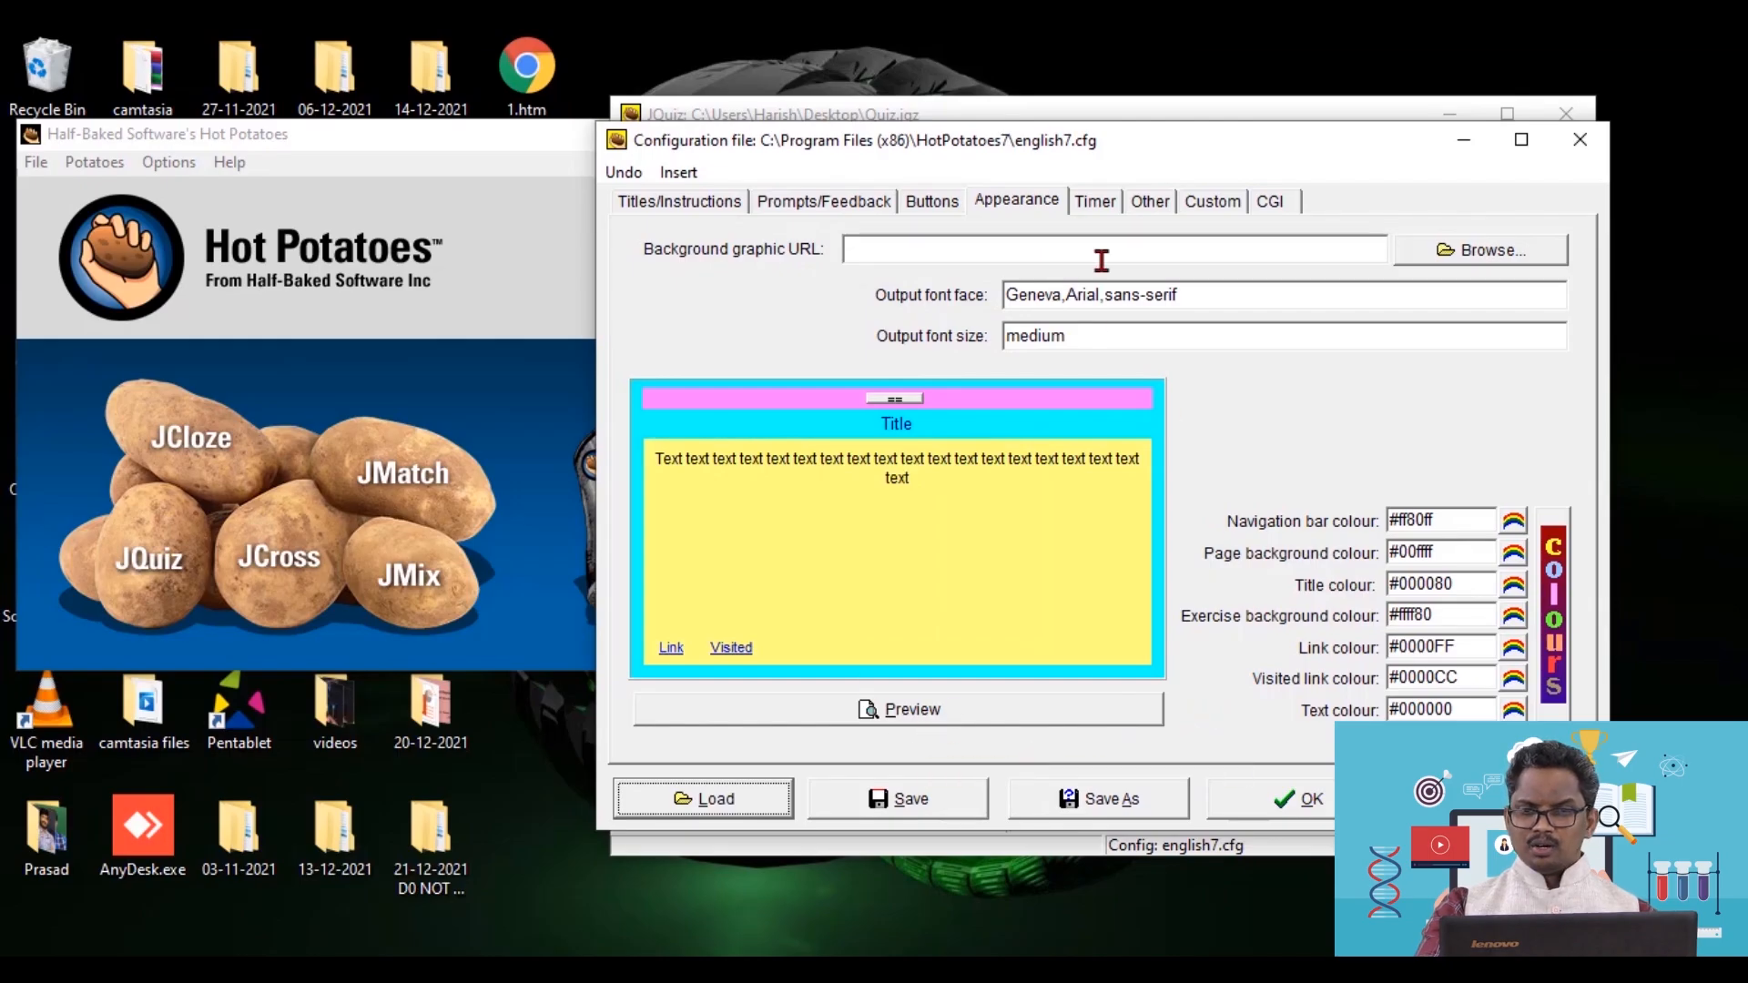
# - Enable a time limit of 1 minute 0 seconds for the exercise, and save and accept the configuration
pyautogui.click(1097, 206)
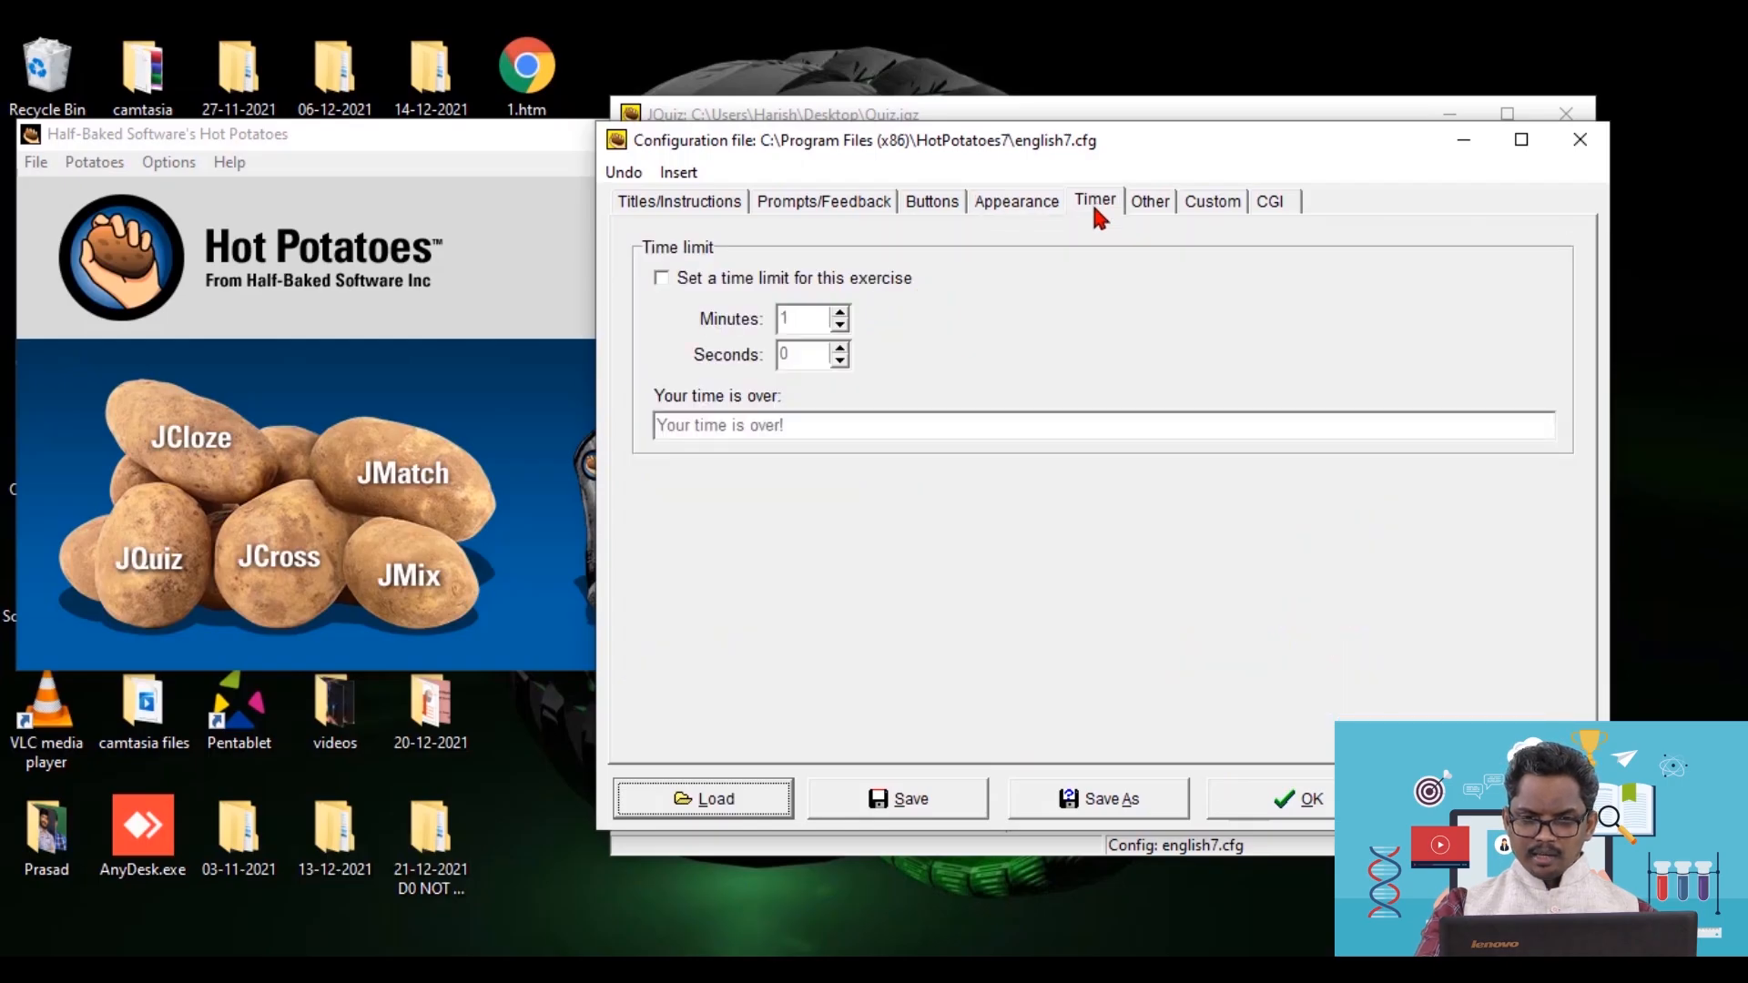
pyautogui.click(661, 278)
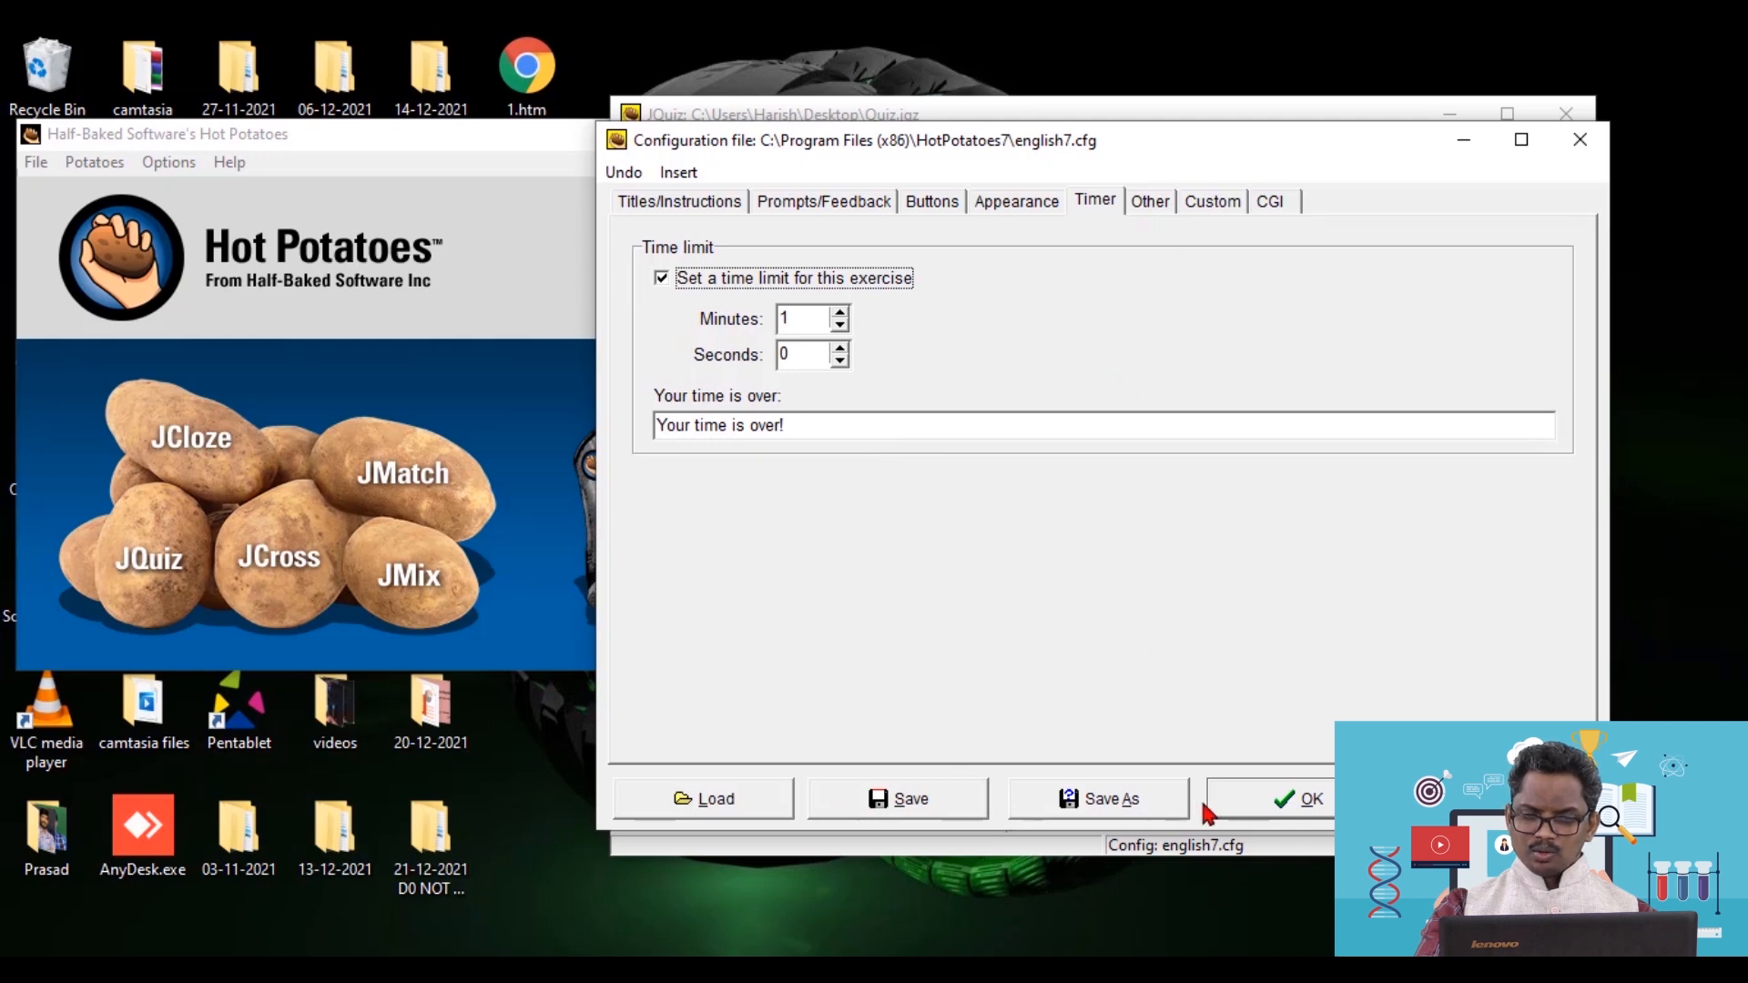
pyautogui.click(913, 801)
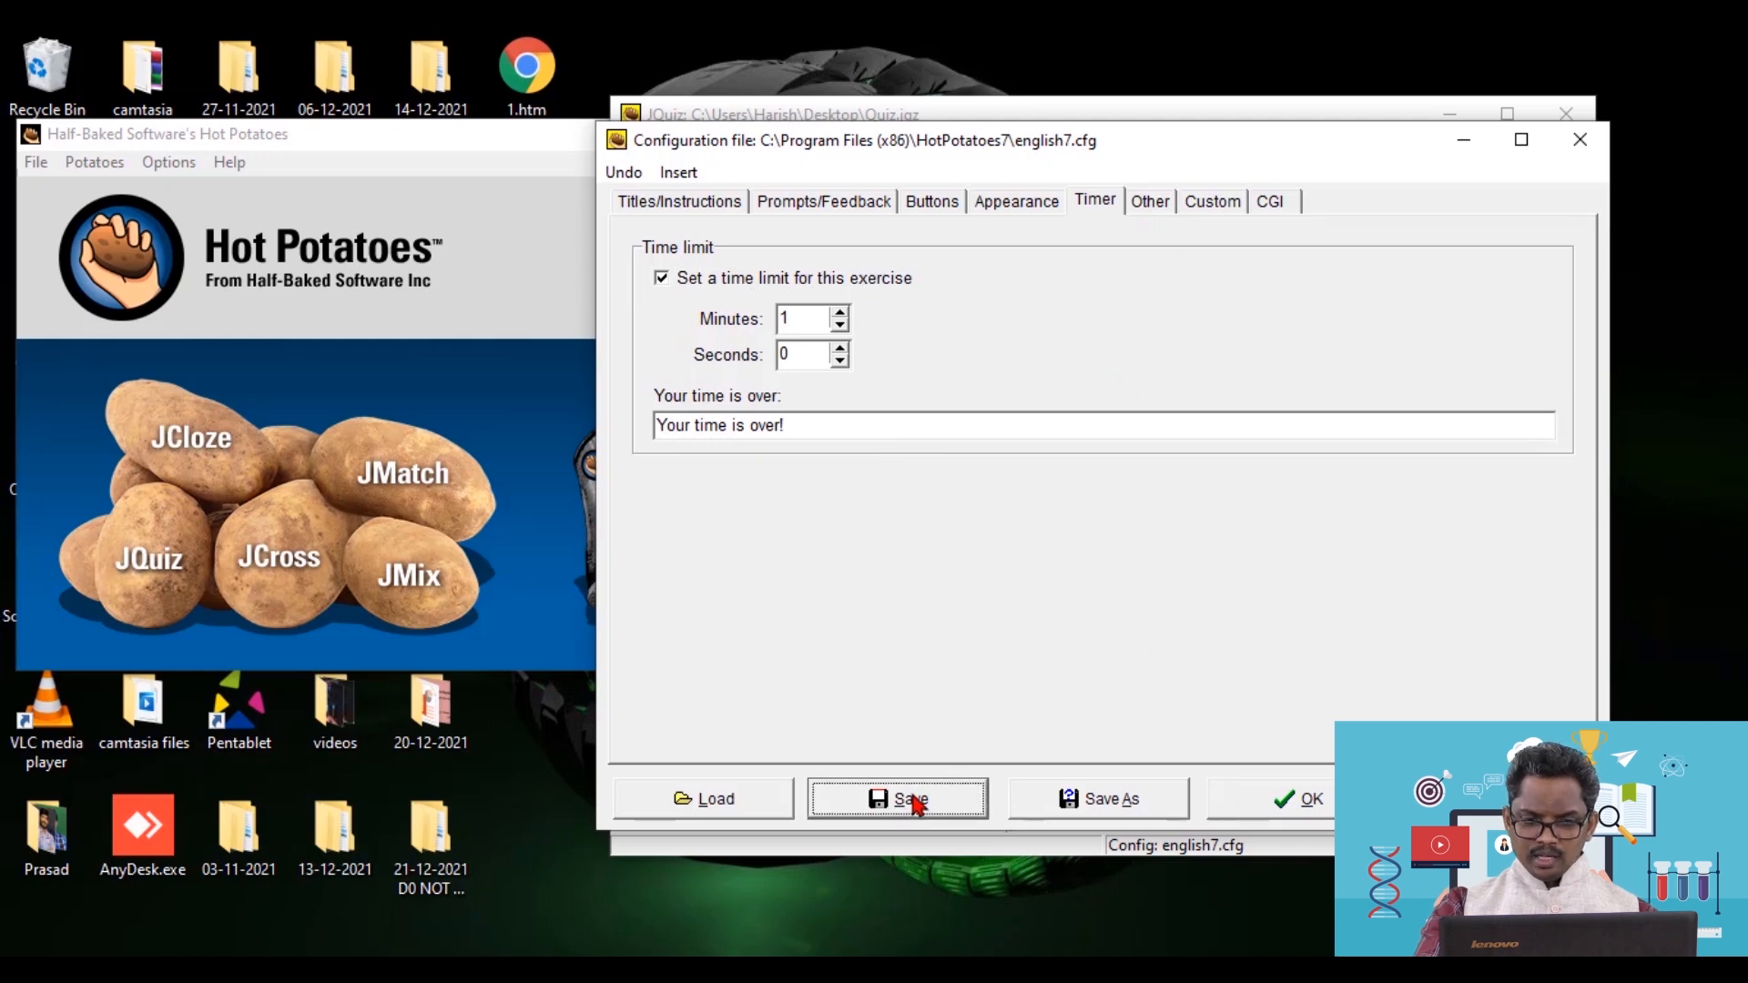
pyautogui.click(1308, 804)
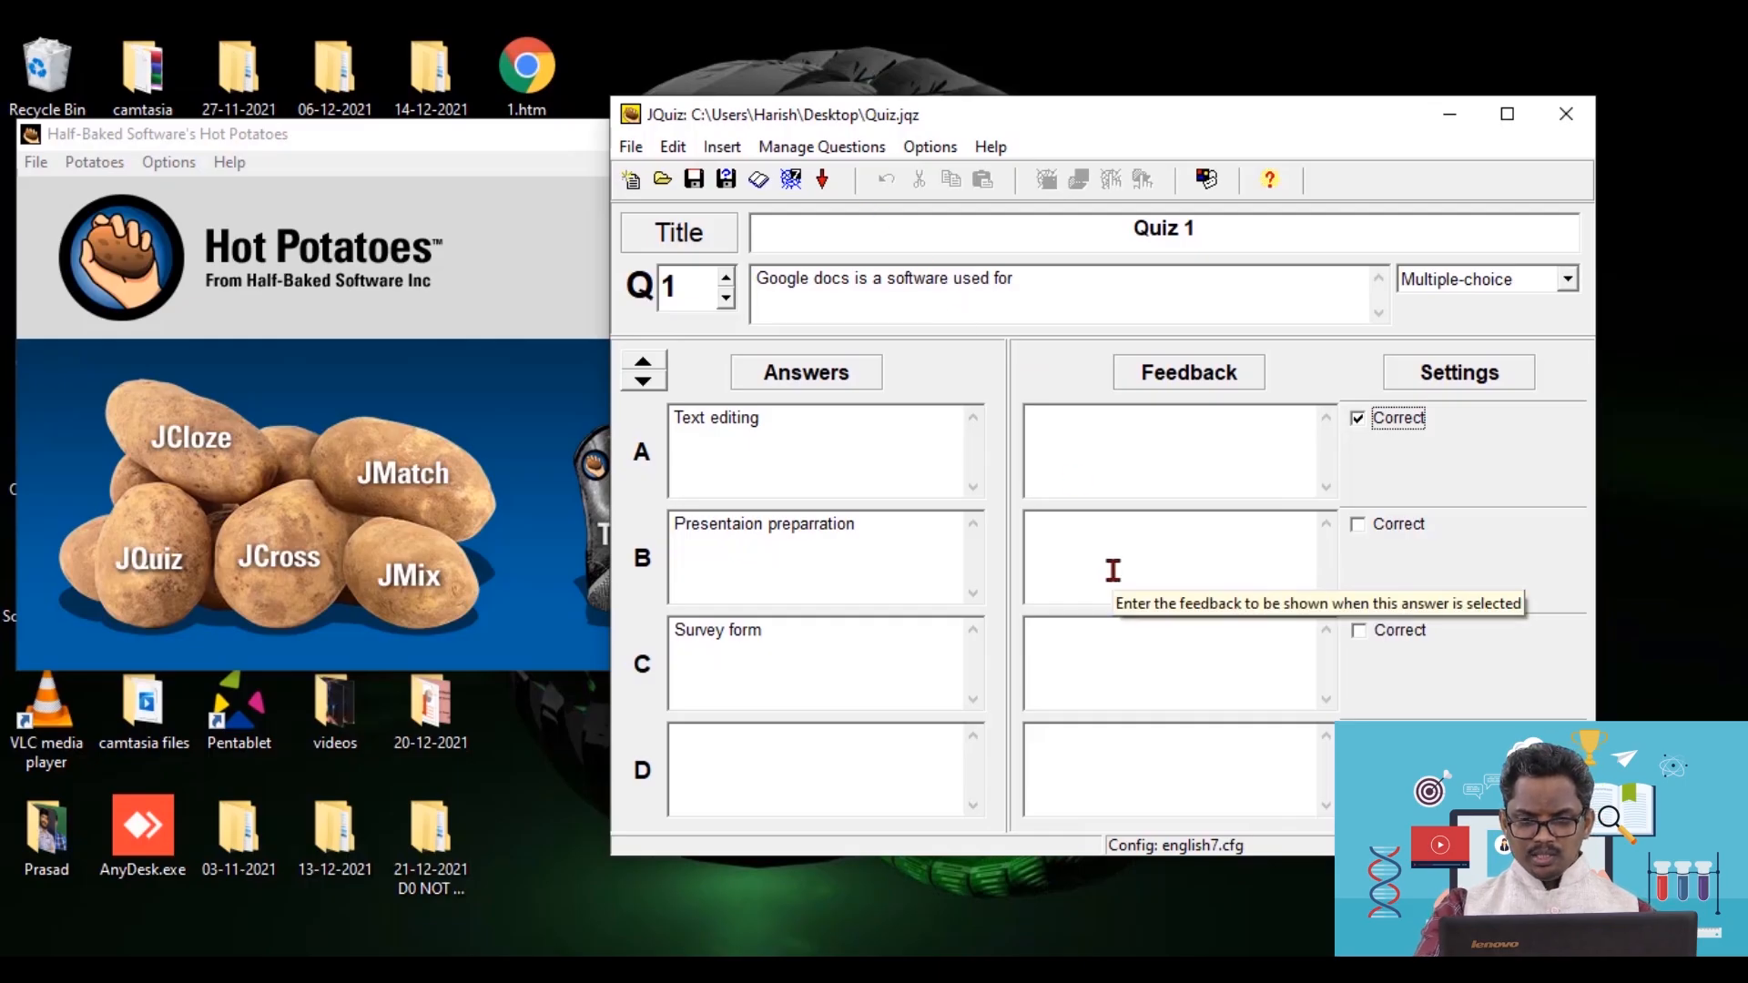
# - Export the quiz to the Desktop as the web page Quiz.htm and view the exercise in the browser
pyautogui.click(791, 180)
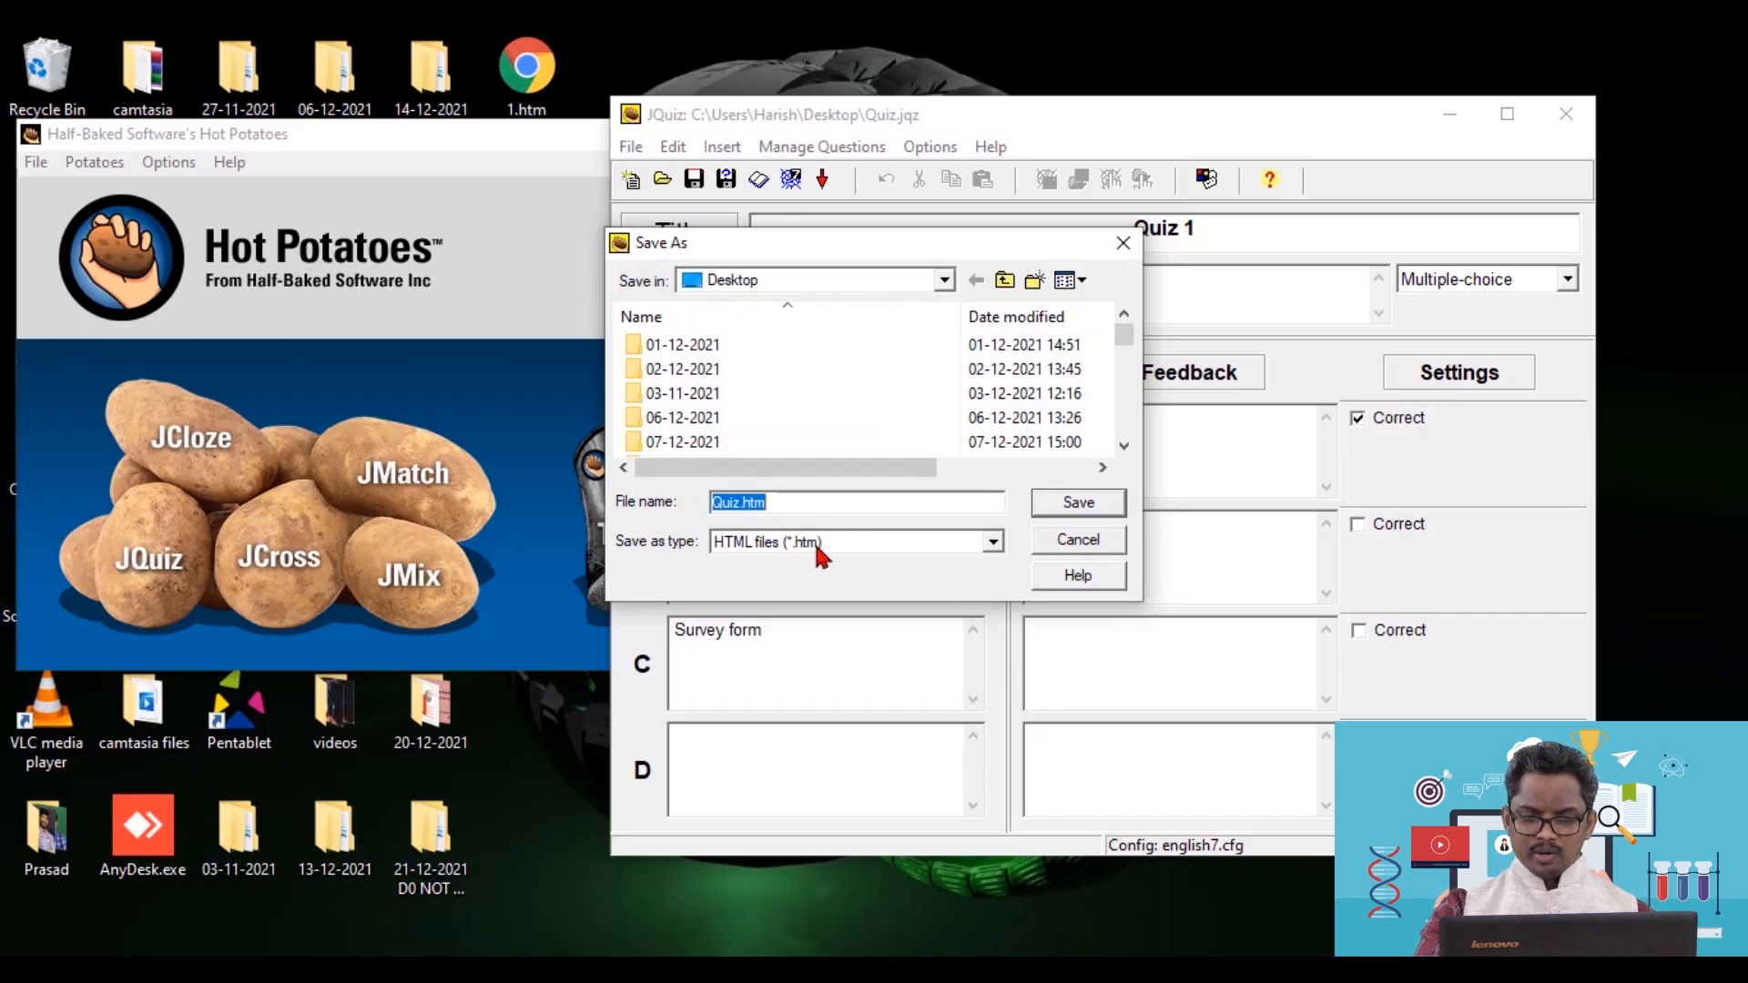
pyautogui.click(1056, 510)
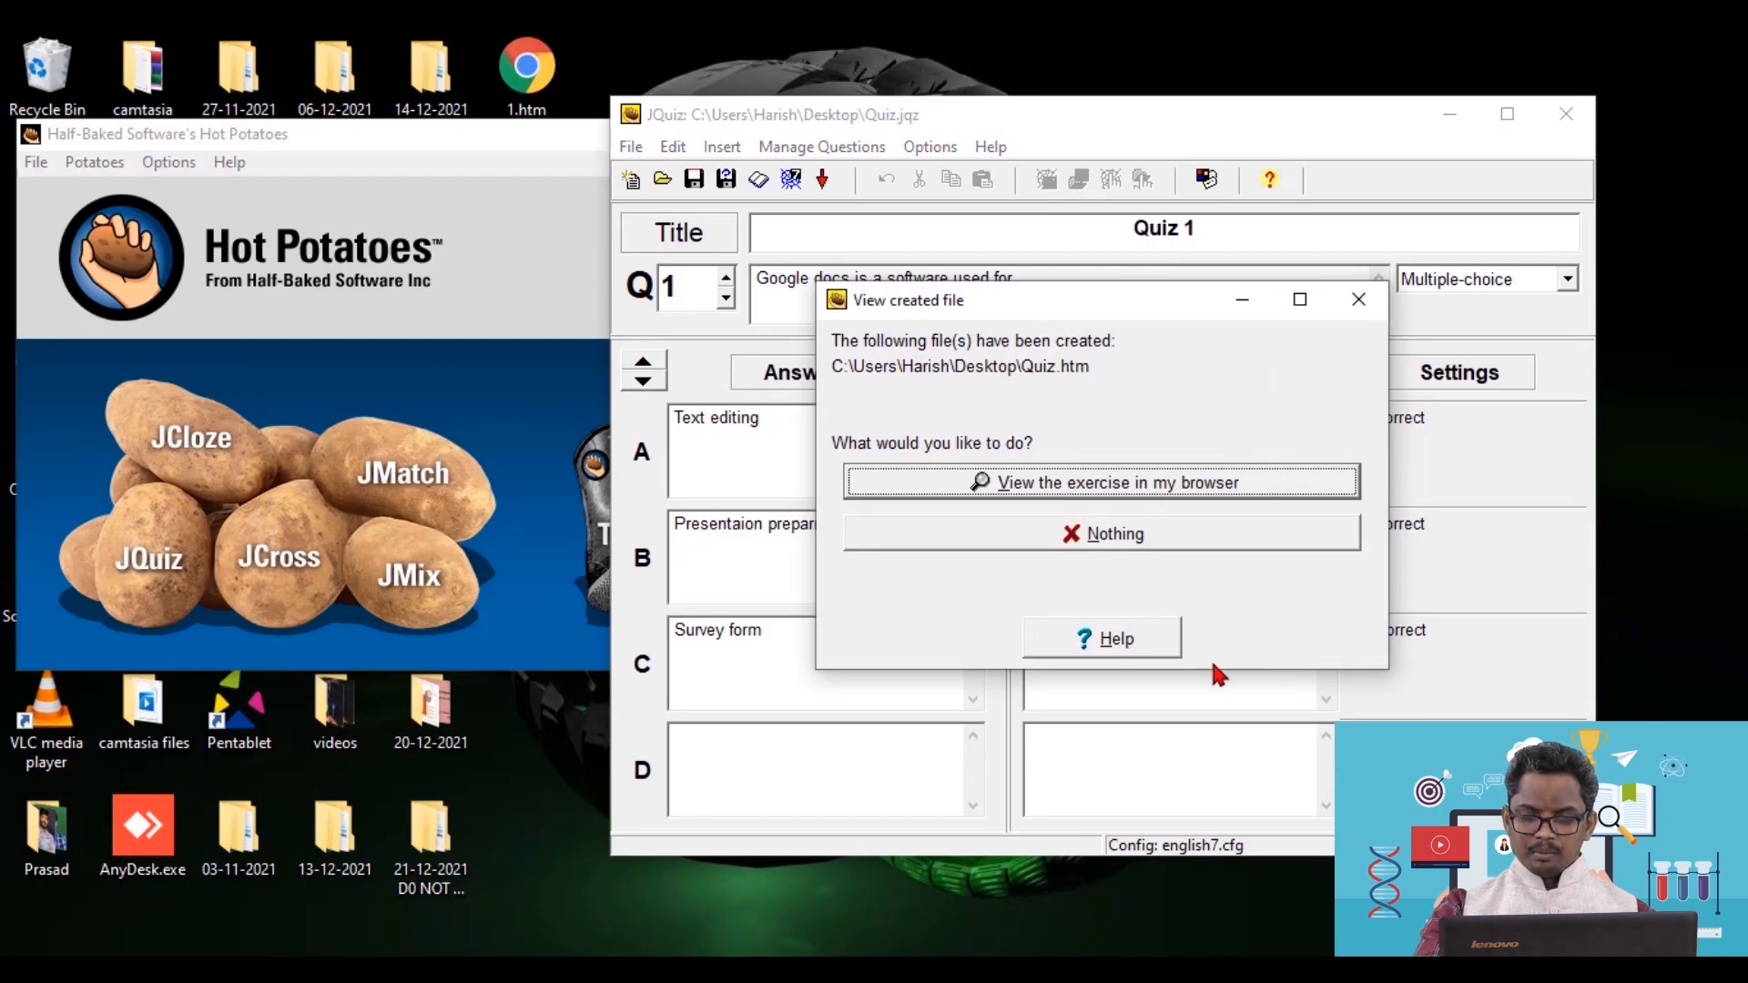
pyautogui.click(1083, 488)
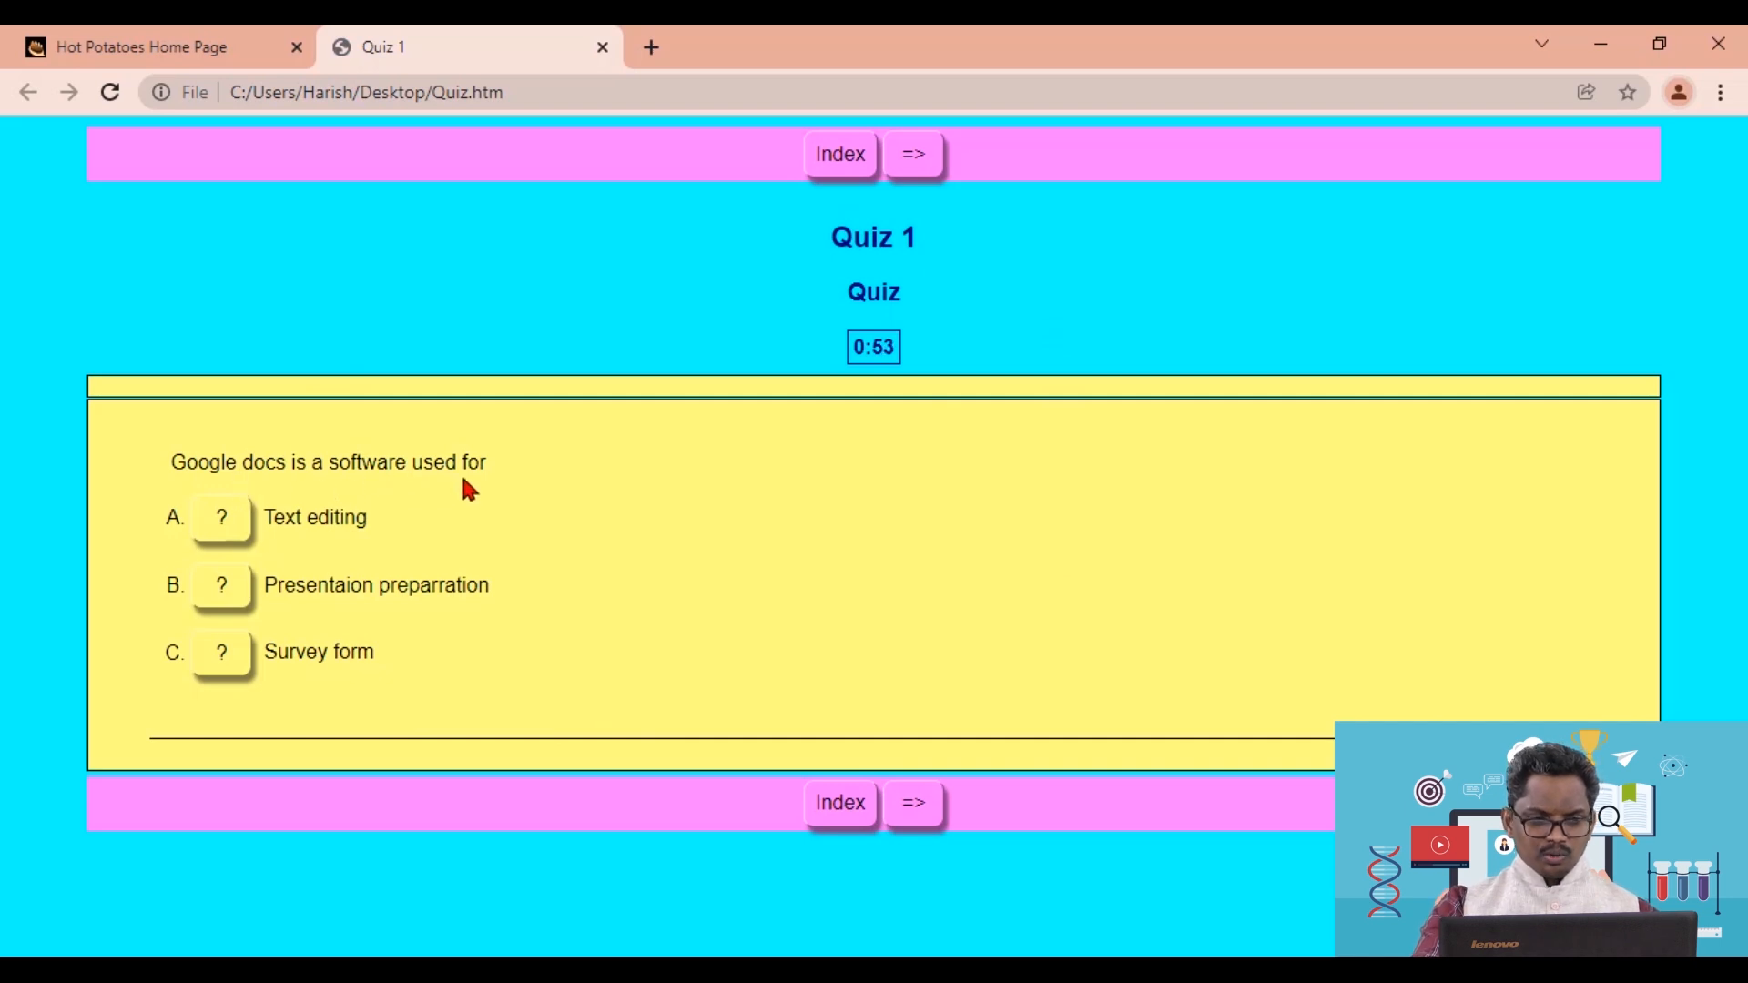
# - Test the incorrect answer B in the exported quiz and dismiss its feedback message
pyautogui.click(220, 601)
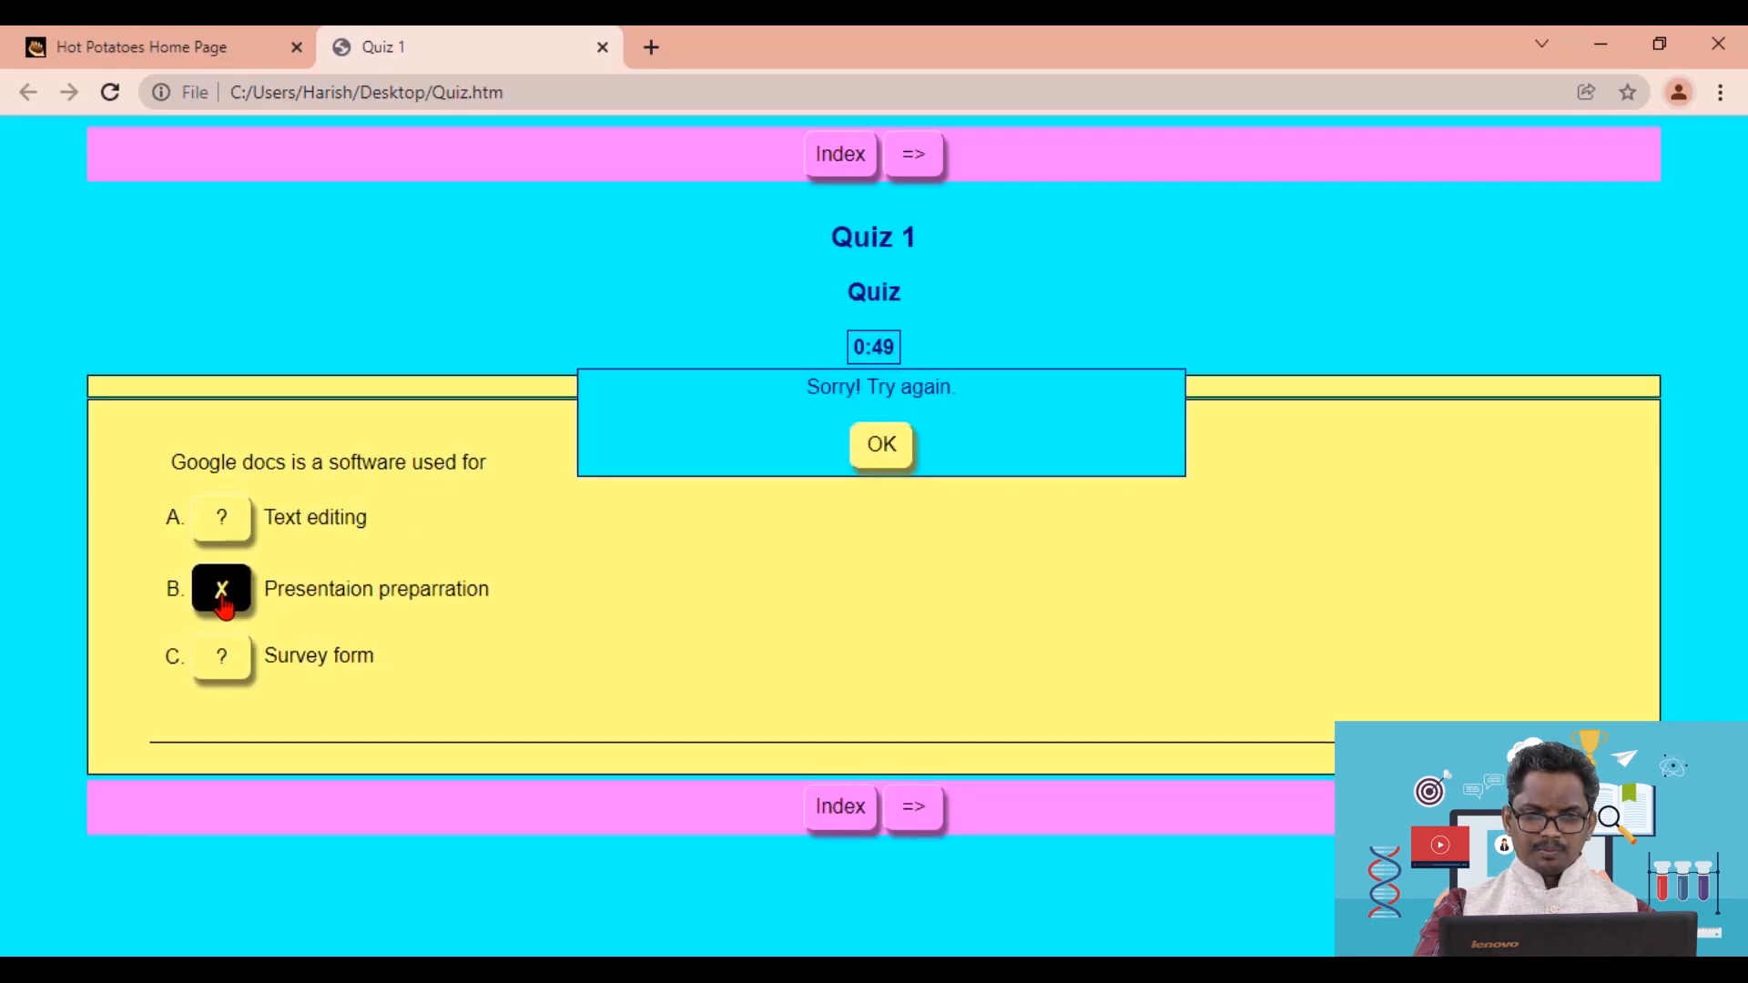
pyautogui.click(882, 455)
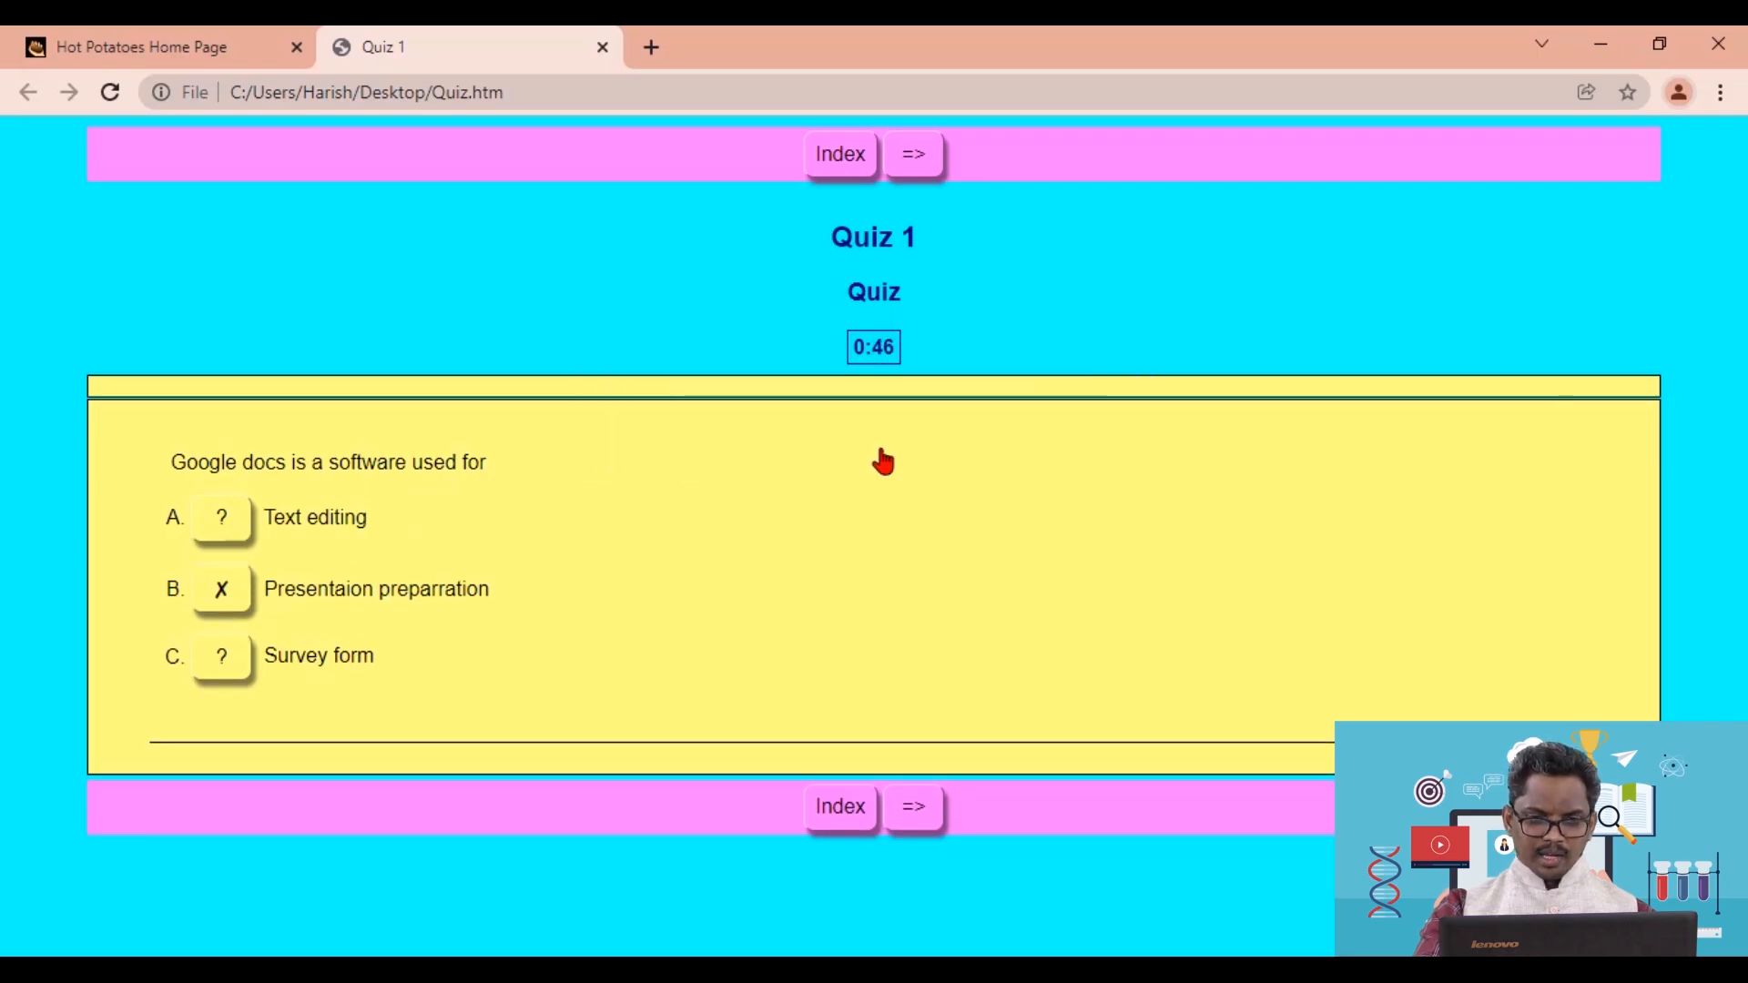
# - Test the correct answer A, Text editing, in the exported quiz, dismiss its feedback, close the quiz page and minimise the browser
pyautogui.click(223, 521)
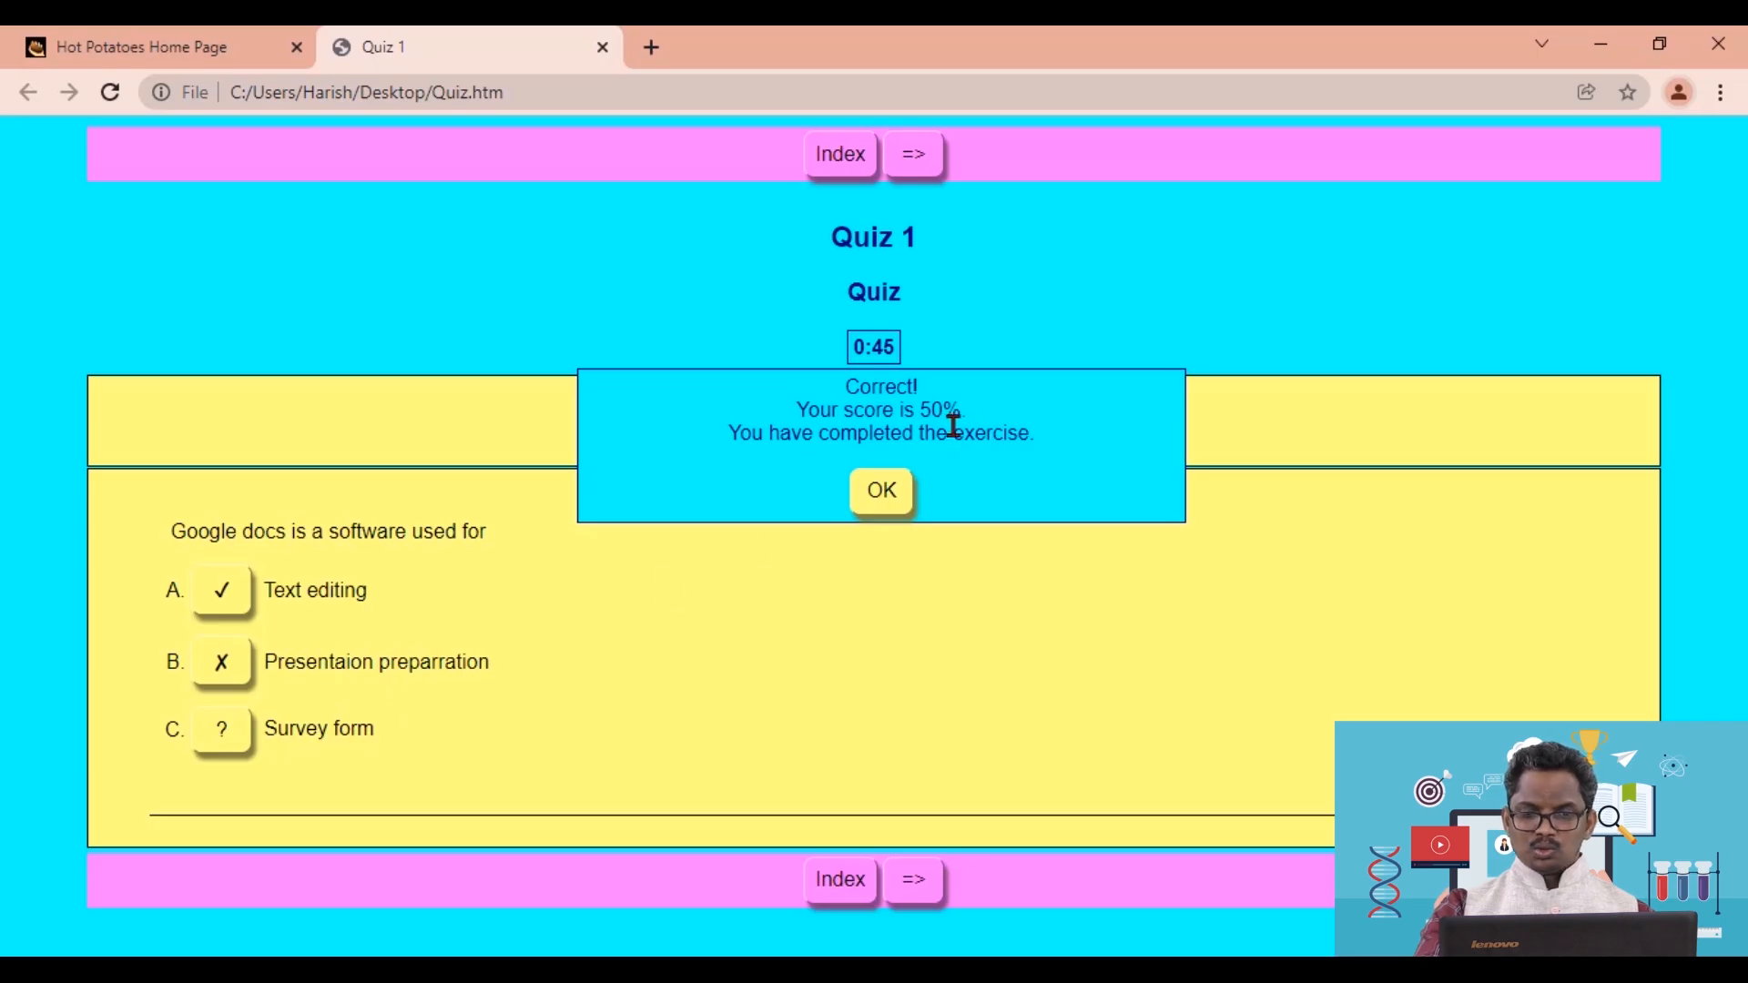
pyautogui.click(884, 496)
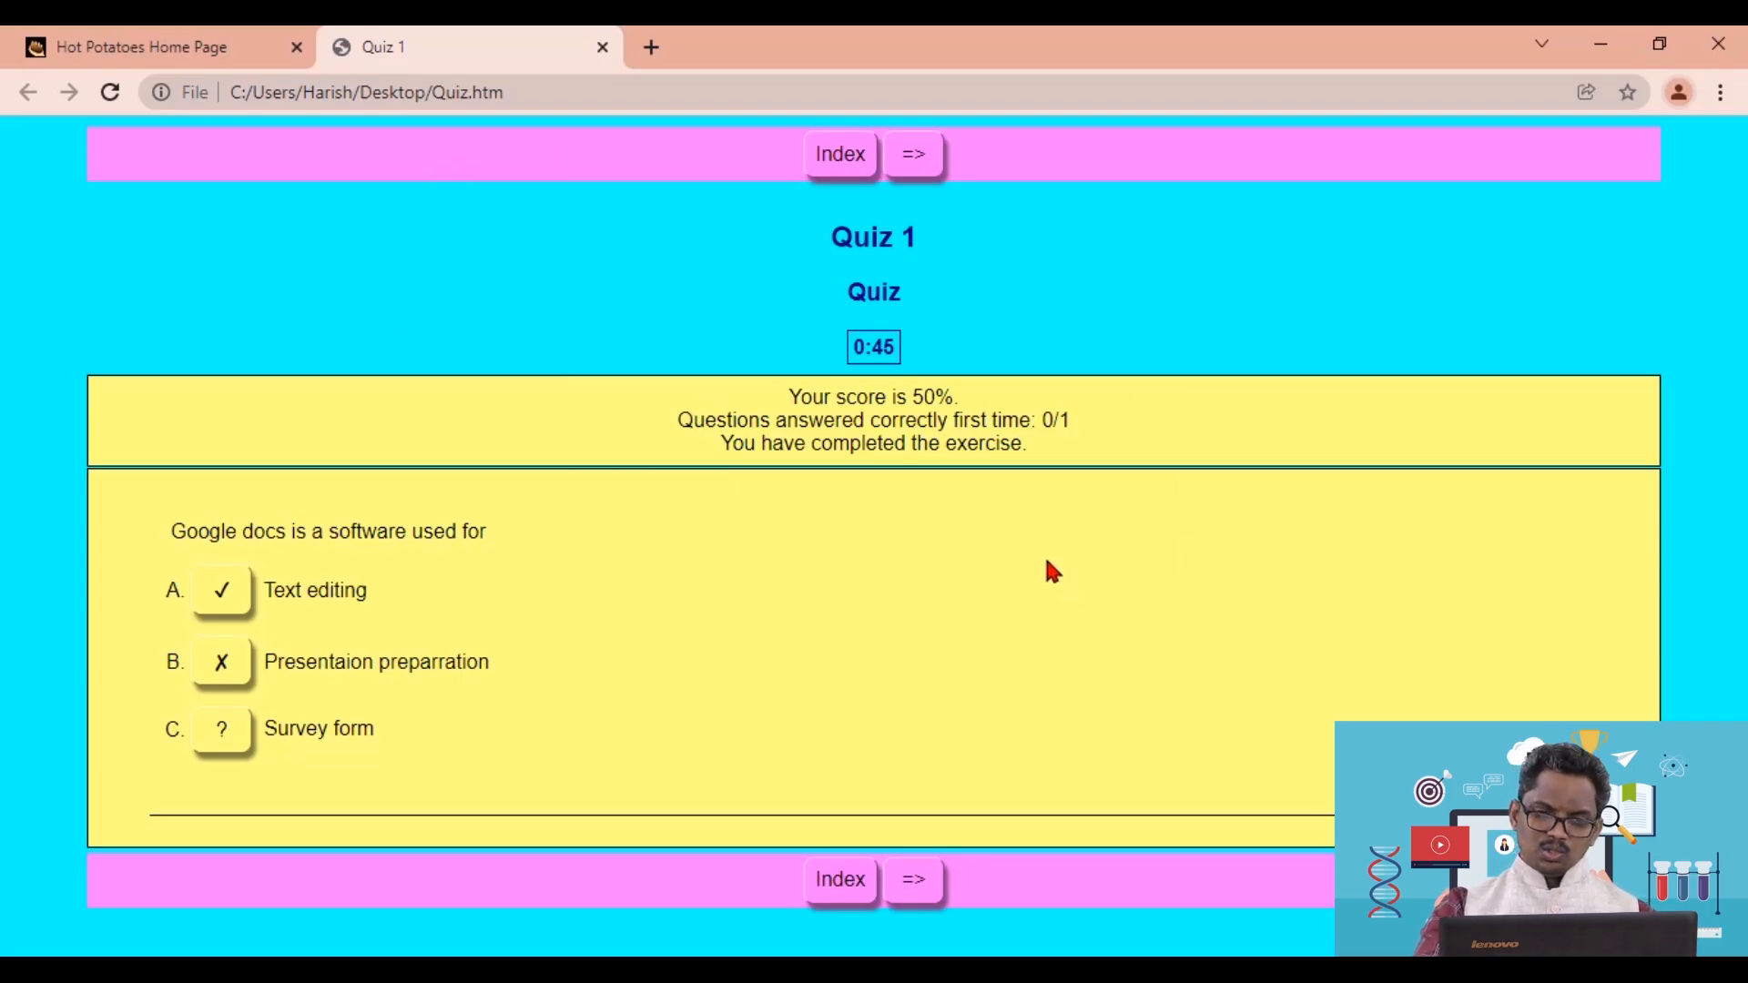
pyautogui.click(602, 50)
pyautogui.click(1607, 45)
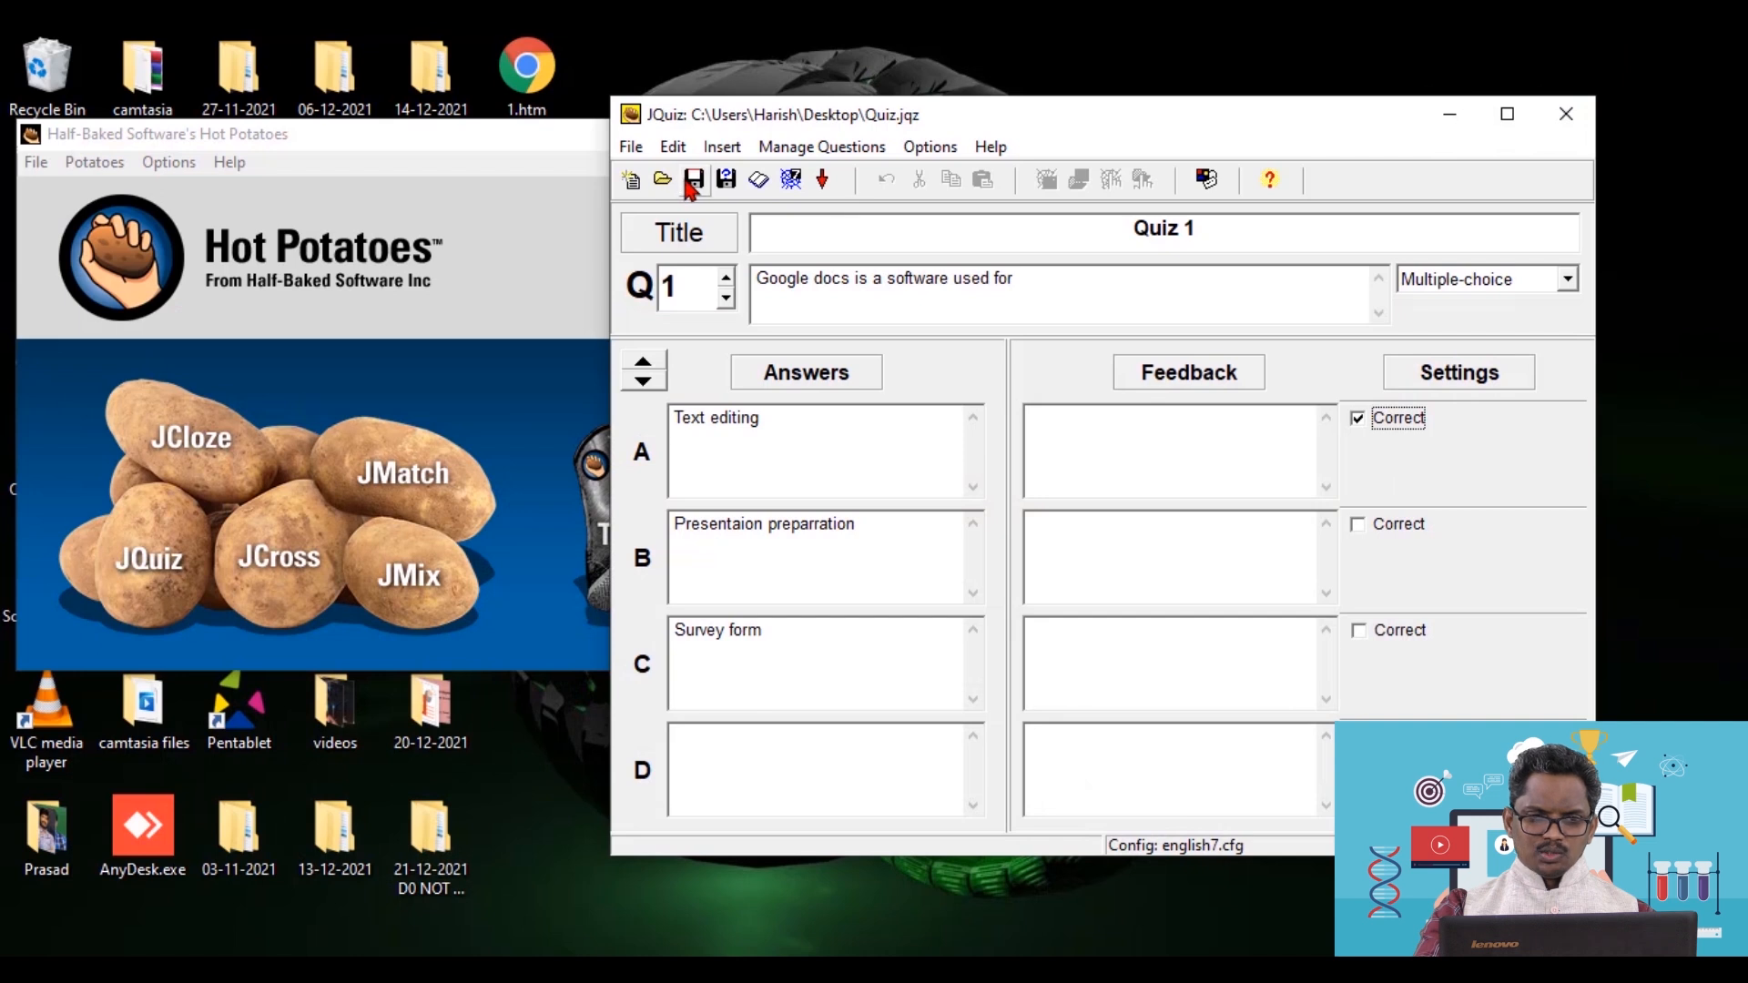
# - Close JQuiz, open a new JCloze exercise and arrange its window beside the Hot Potatoes launcher
pyautogui.click(1566, 114)
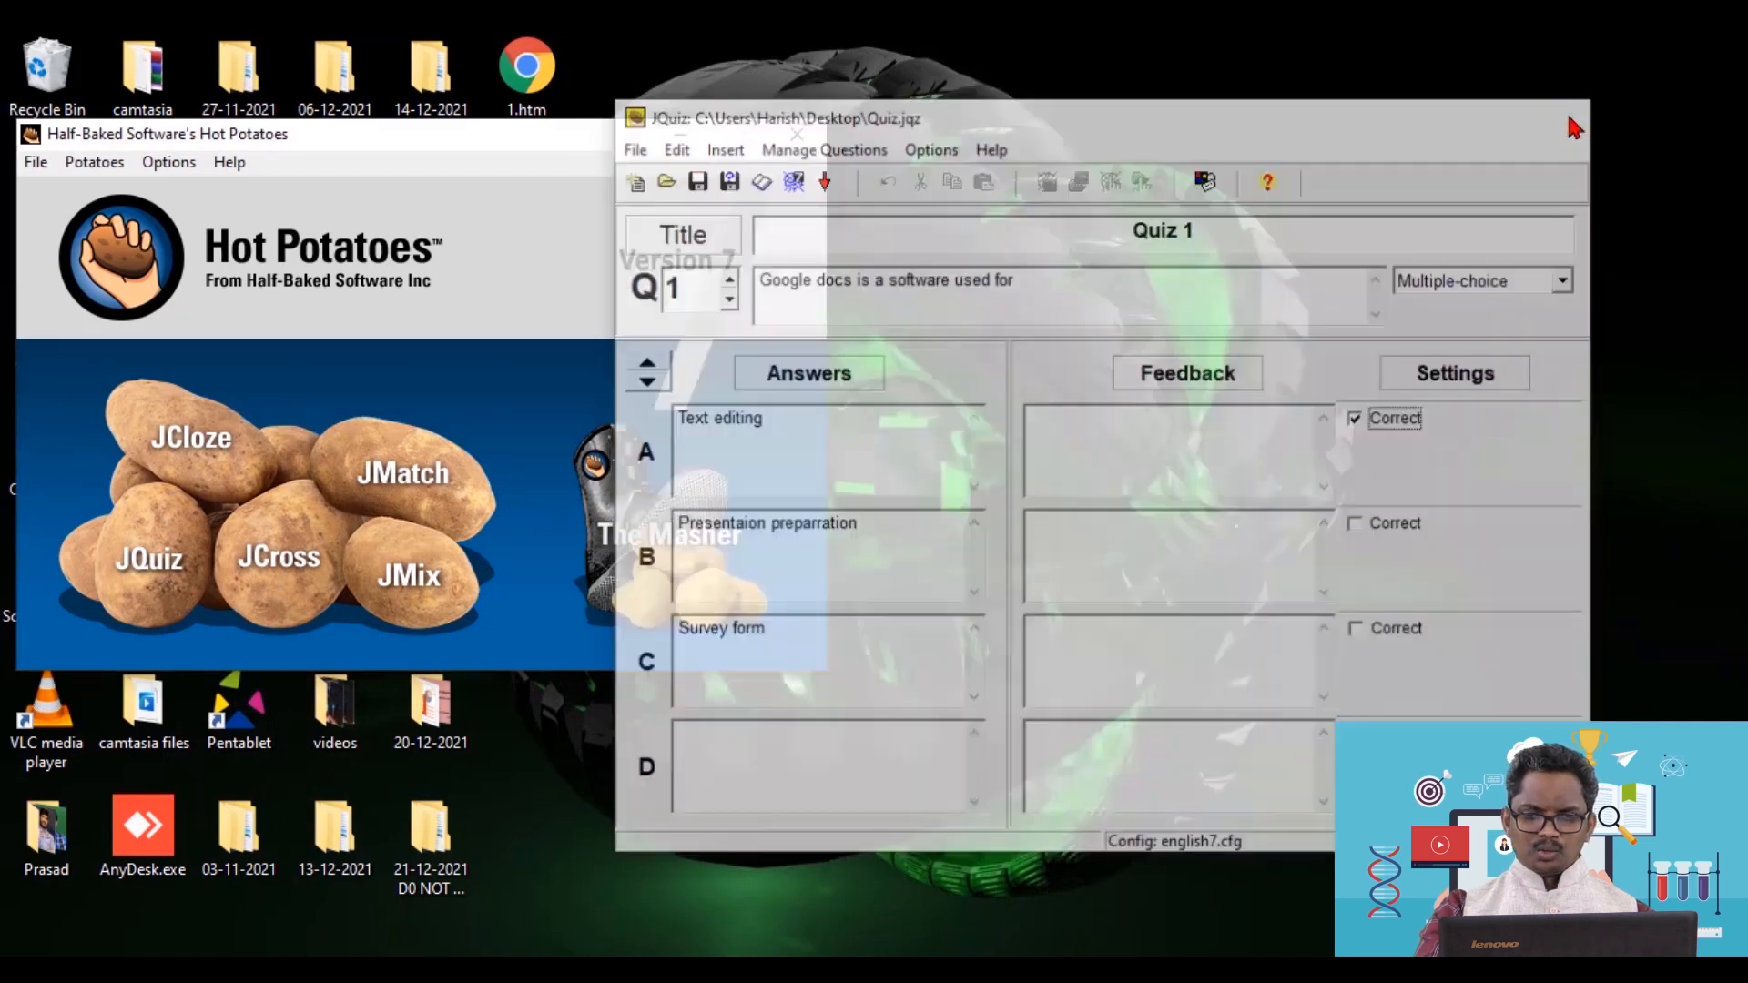
pyautogui.moveTo(569, 150); pyautogui.dragTo(1130, 138)
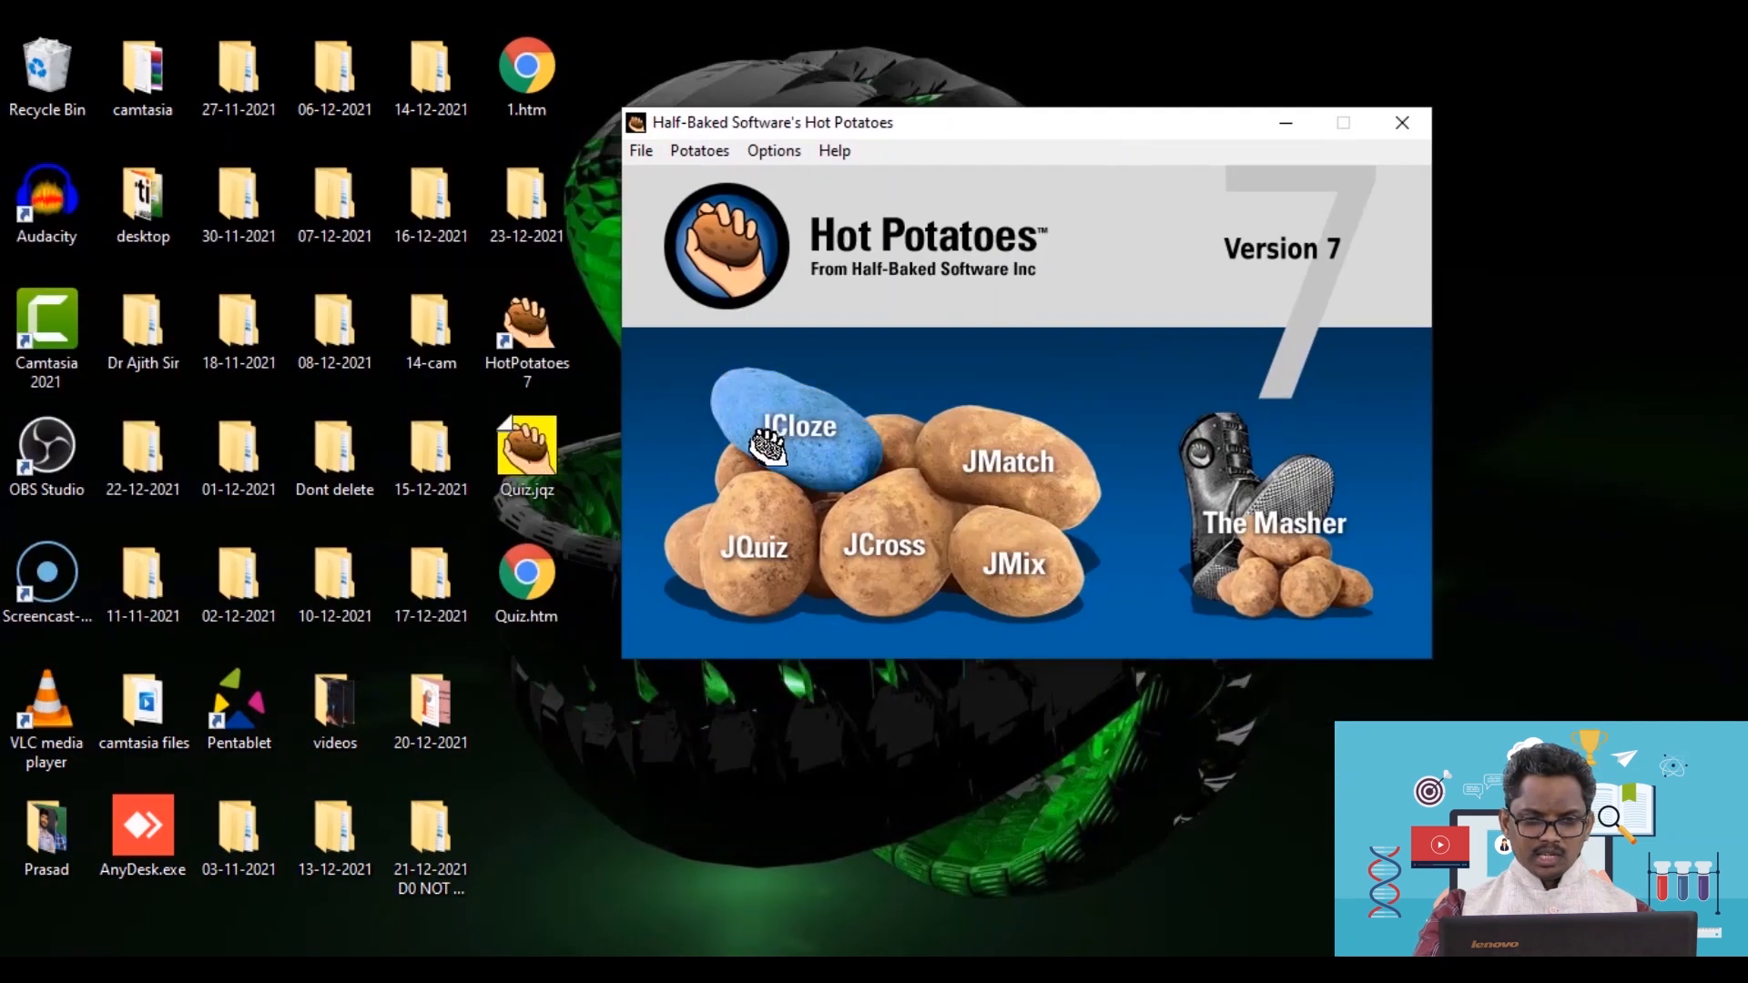
pyautogui.click(832, 462)
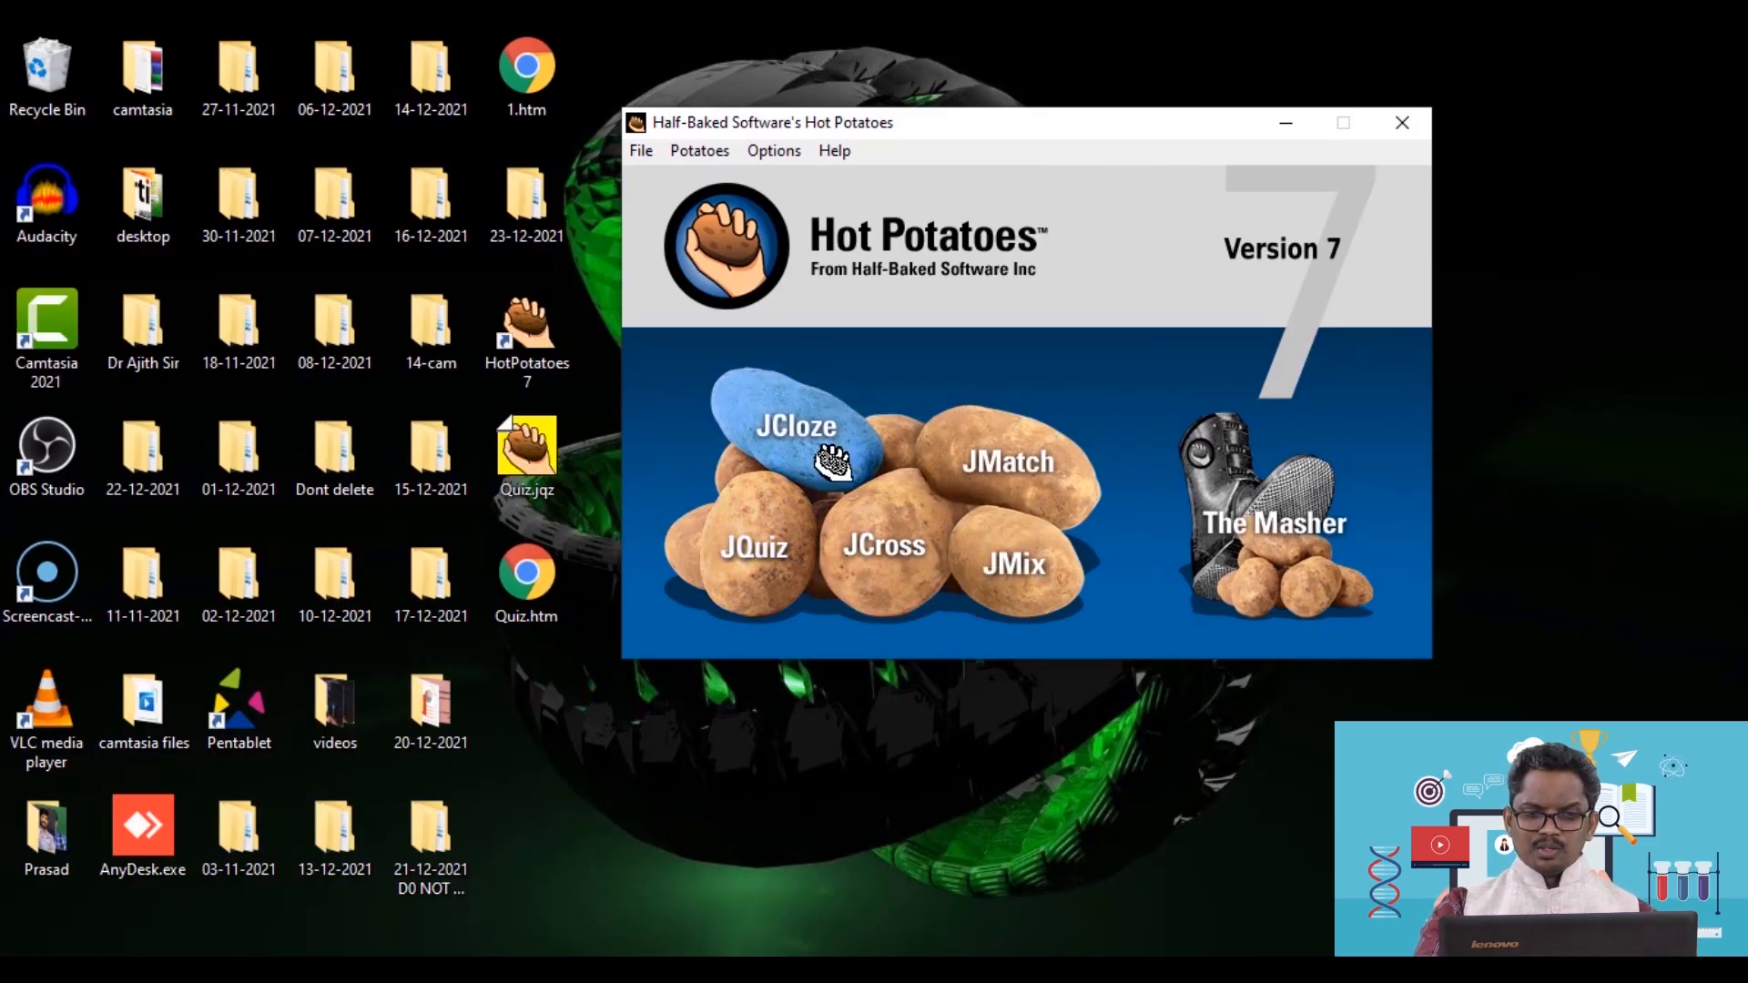
pyautogui.moveTo(1133, 116); pyautogui.dragTo(459, 53)
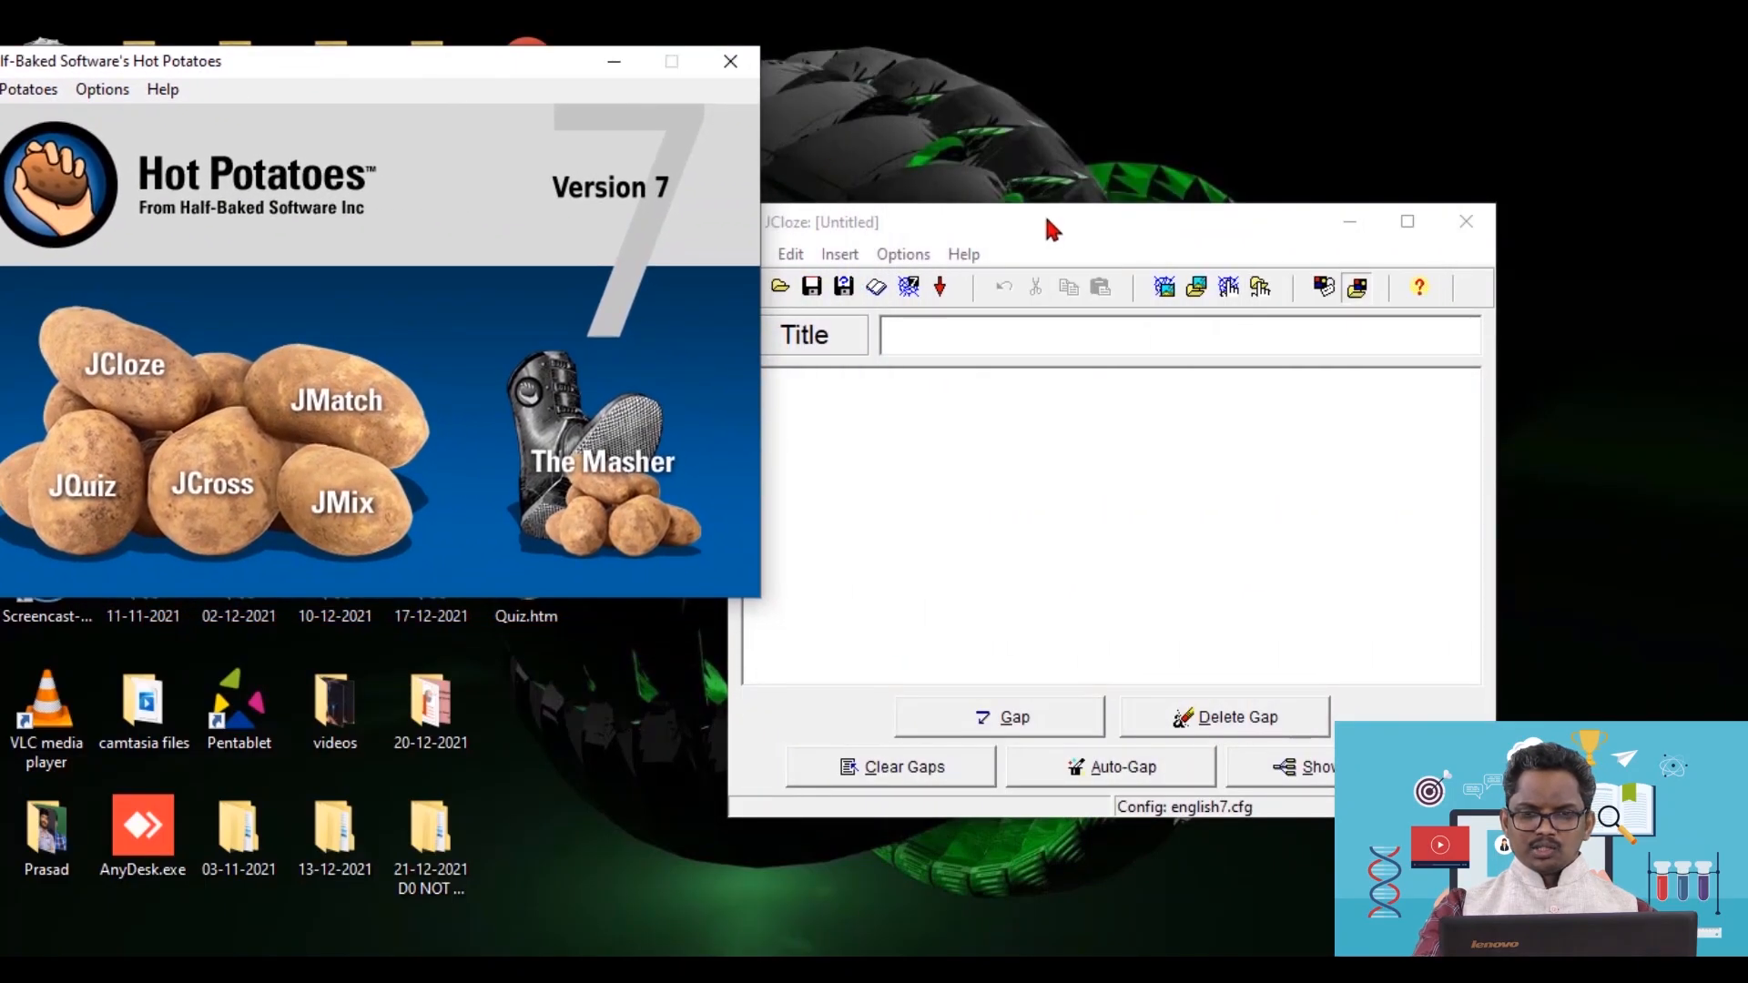
pyautogui.moveTo(1045, 220); pyautogui.dragTo(1129, 136)
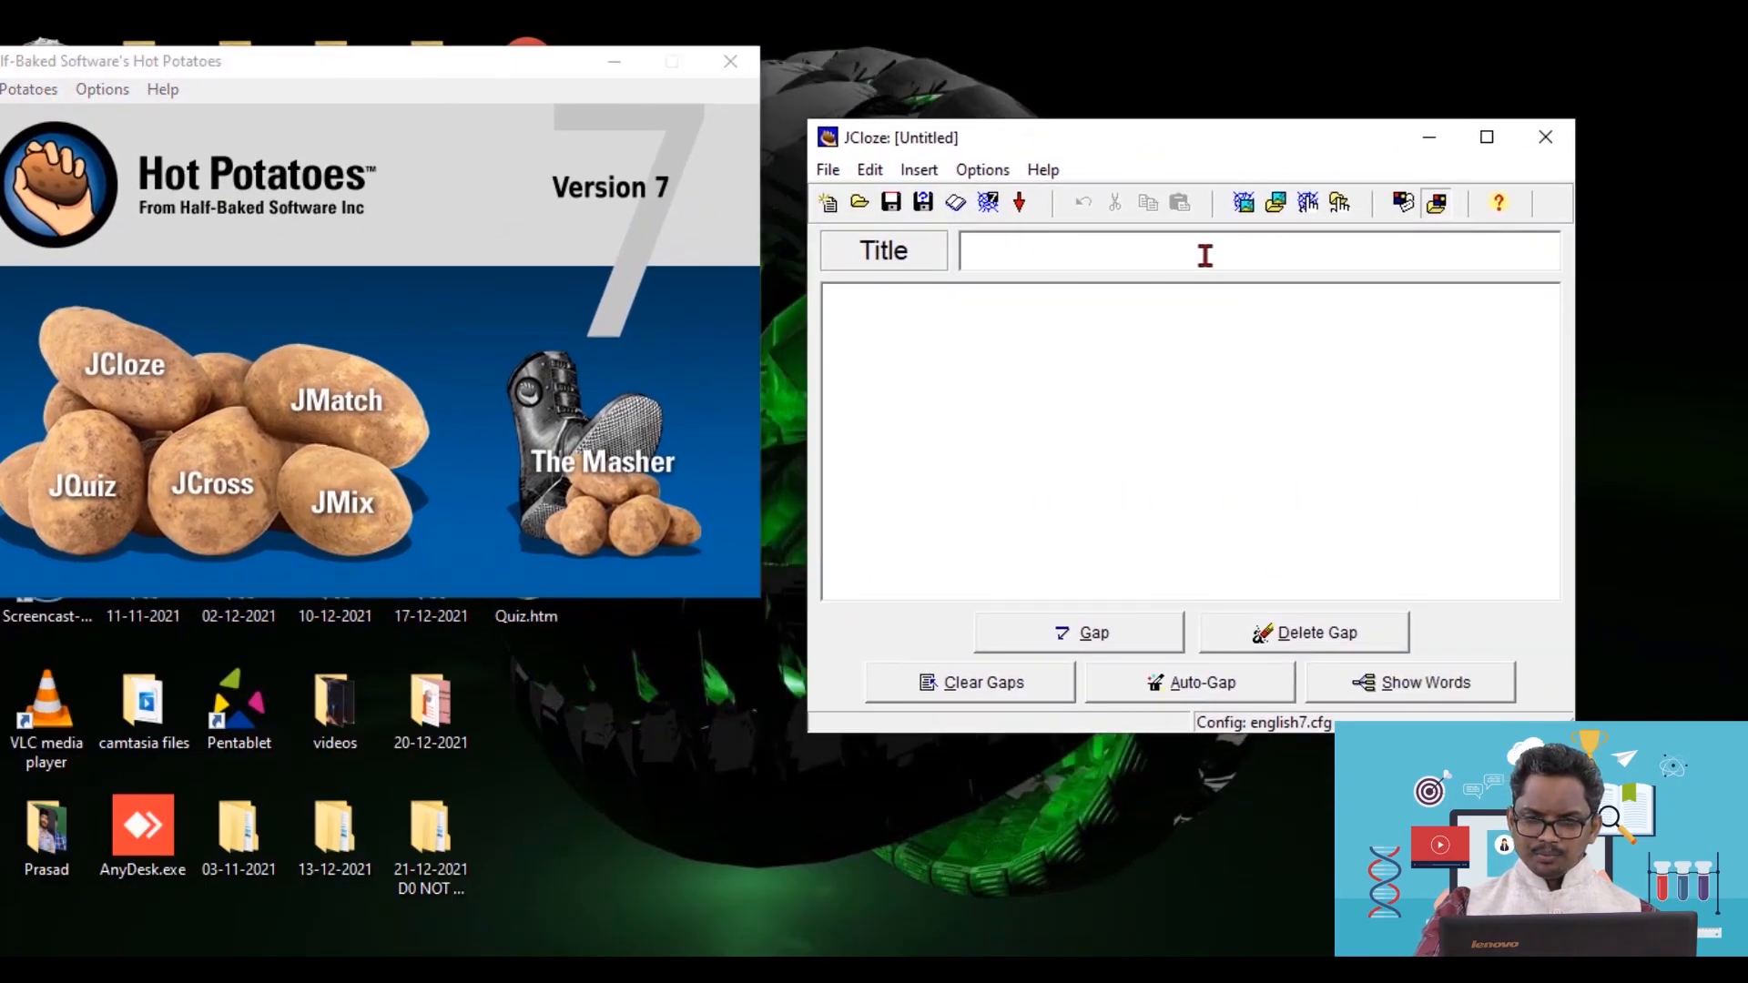
# - Title the JCloze exercise "Fill in the Blank"
pyautogui.write('Fill ')
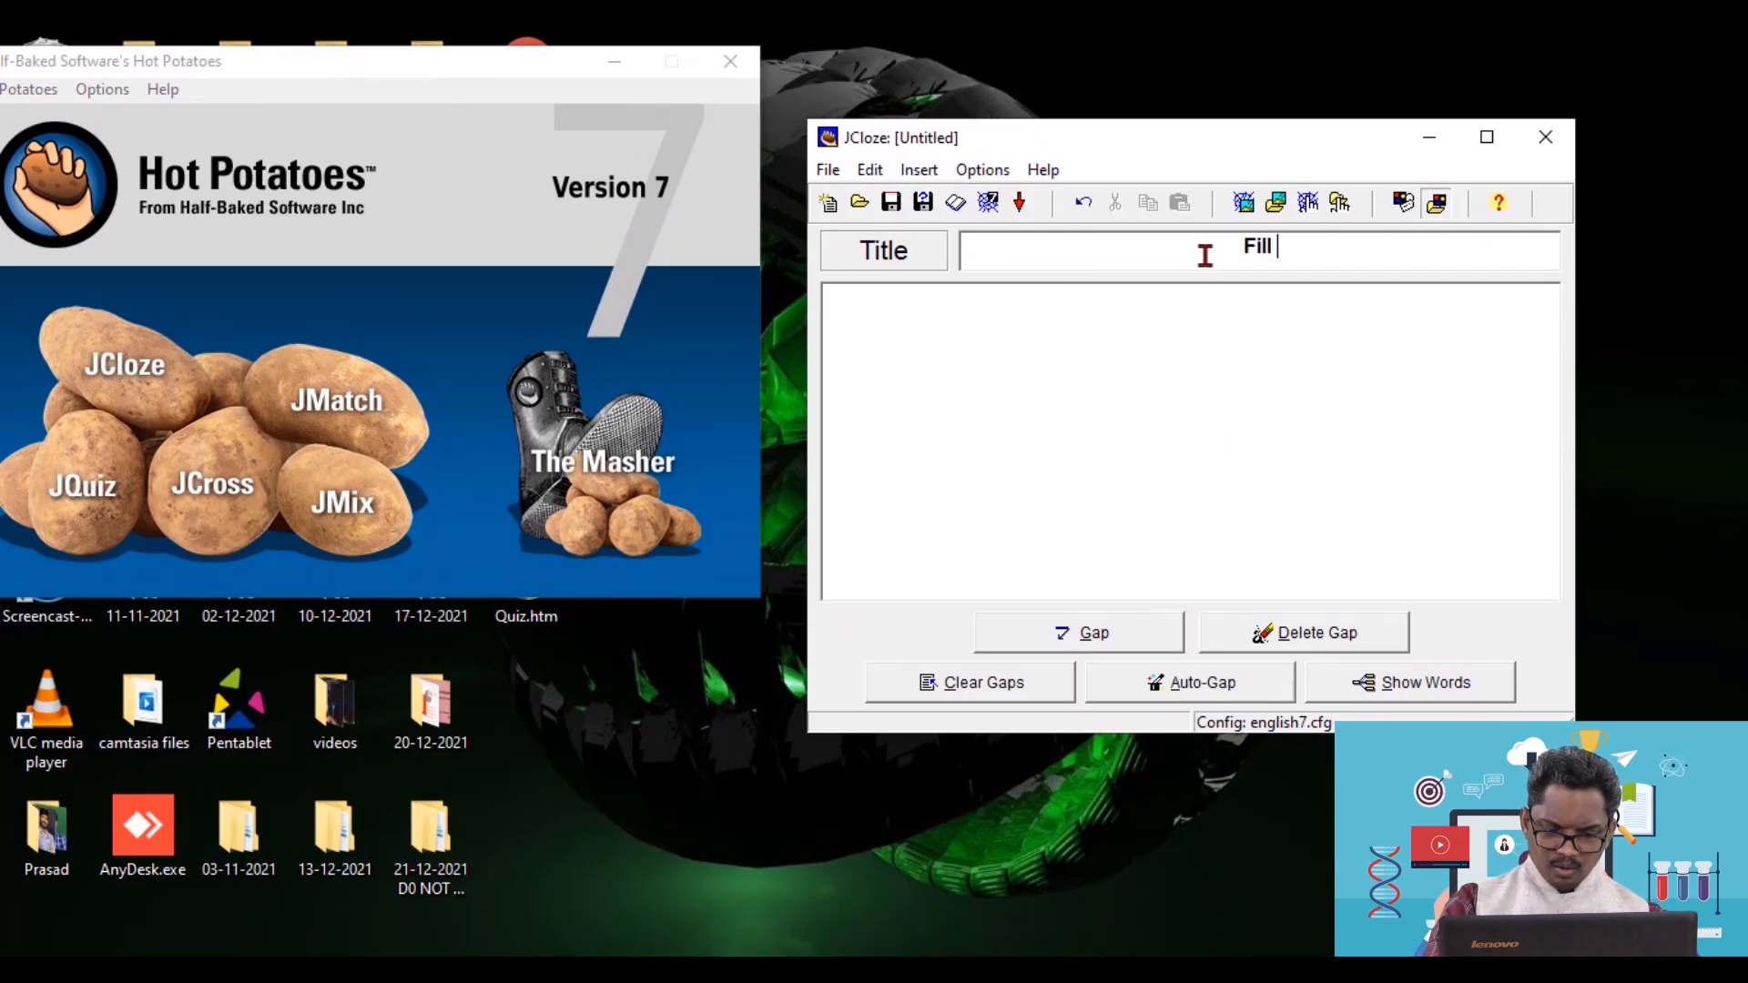
pyautogui.write('in the Balnks')
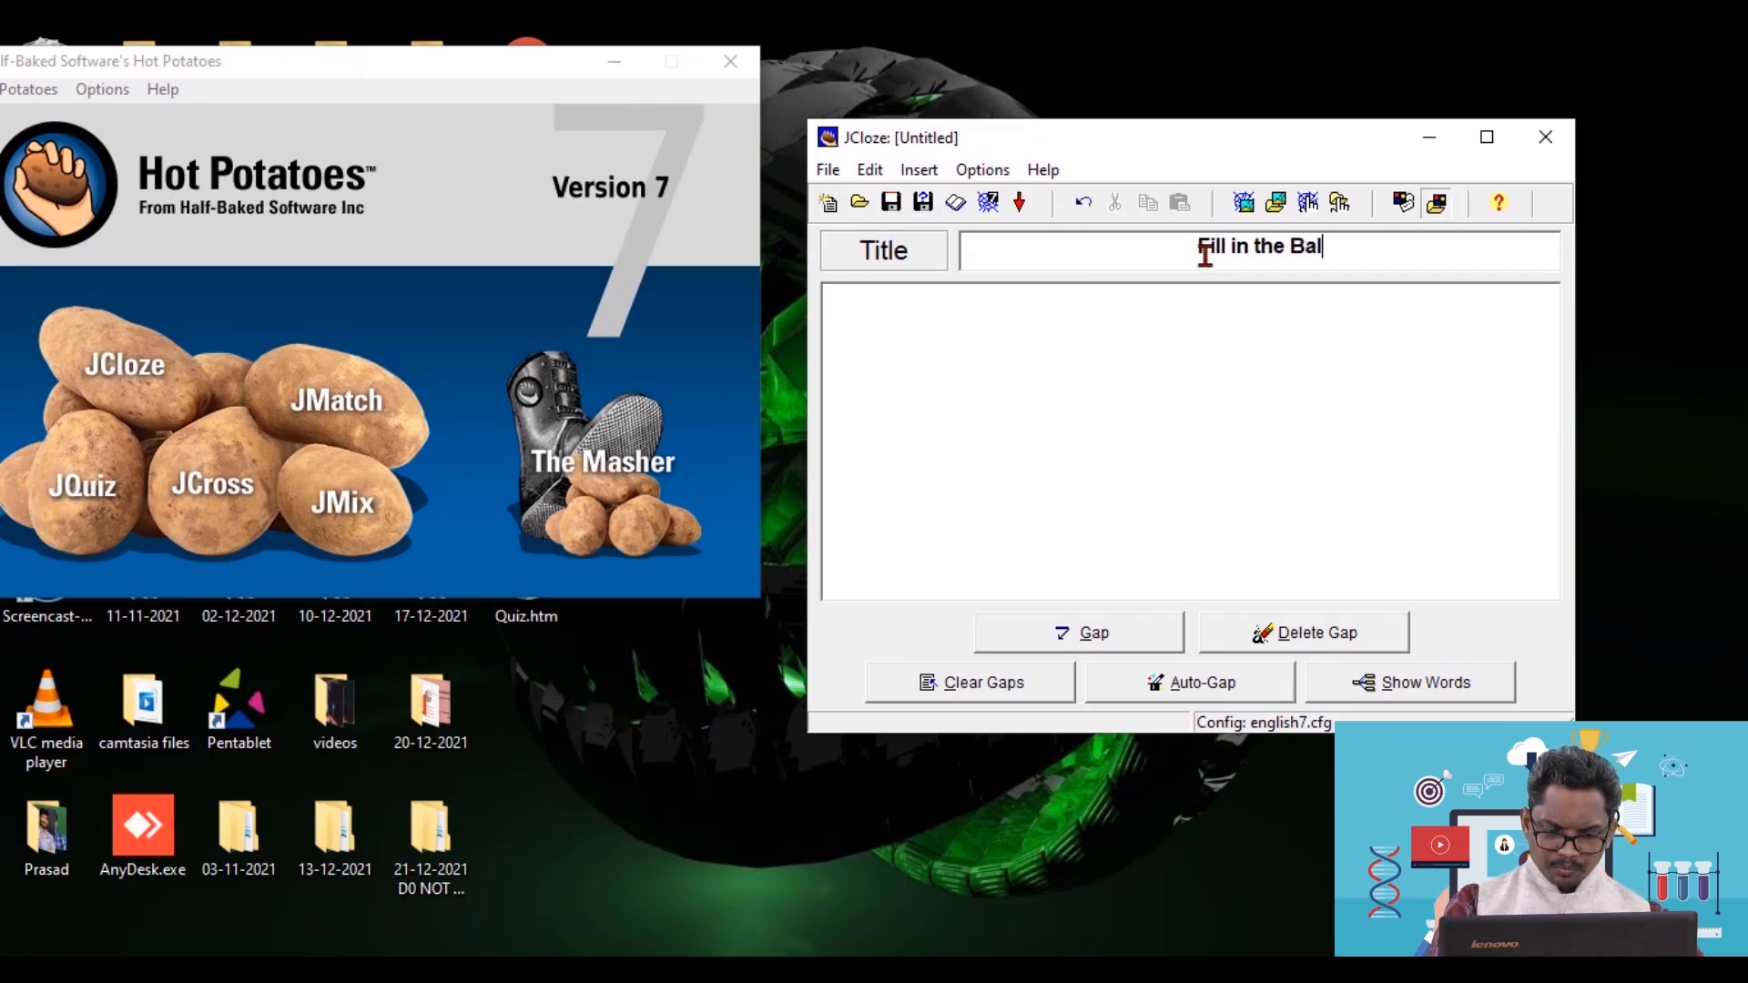
pyautogui.press('BackSpace')
pyautogui.press('BackSpace')
pyautogui.press('BackSpace')
pyautogui.press('BackSpace')
pyautogui.press('BackSpace')
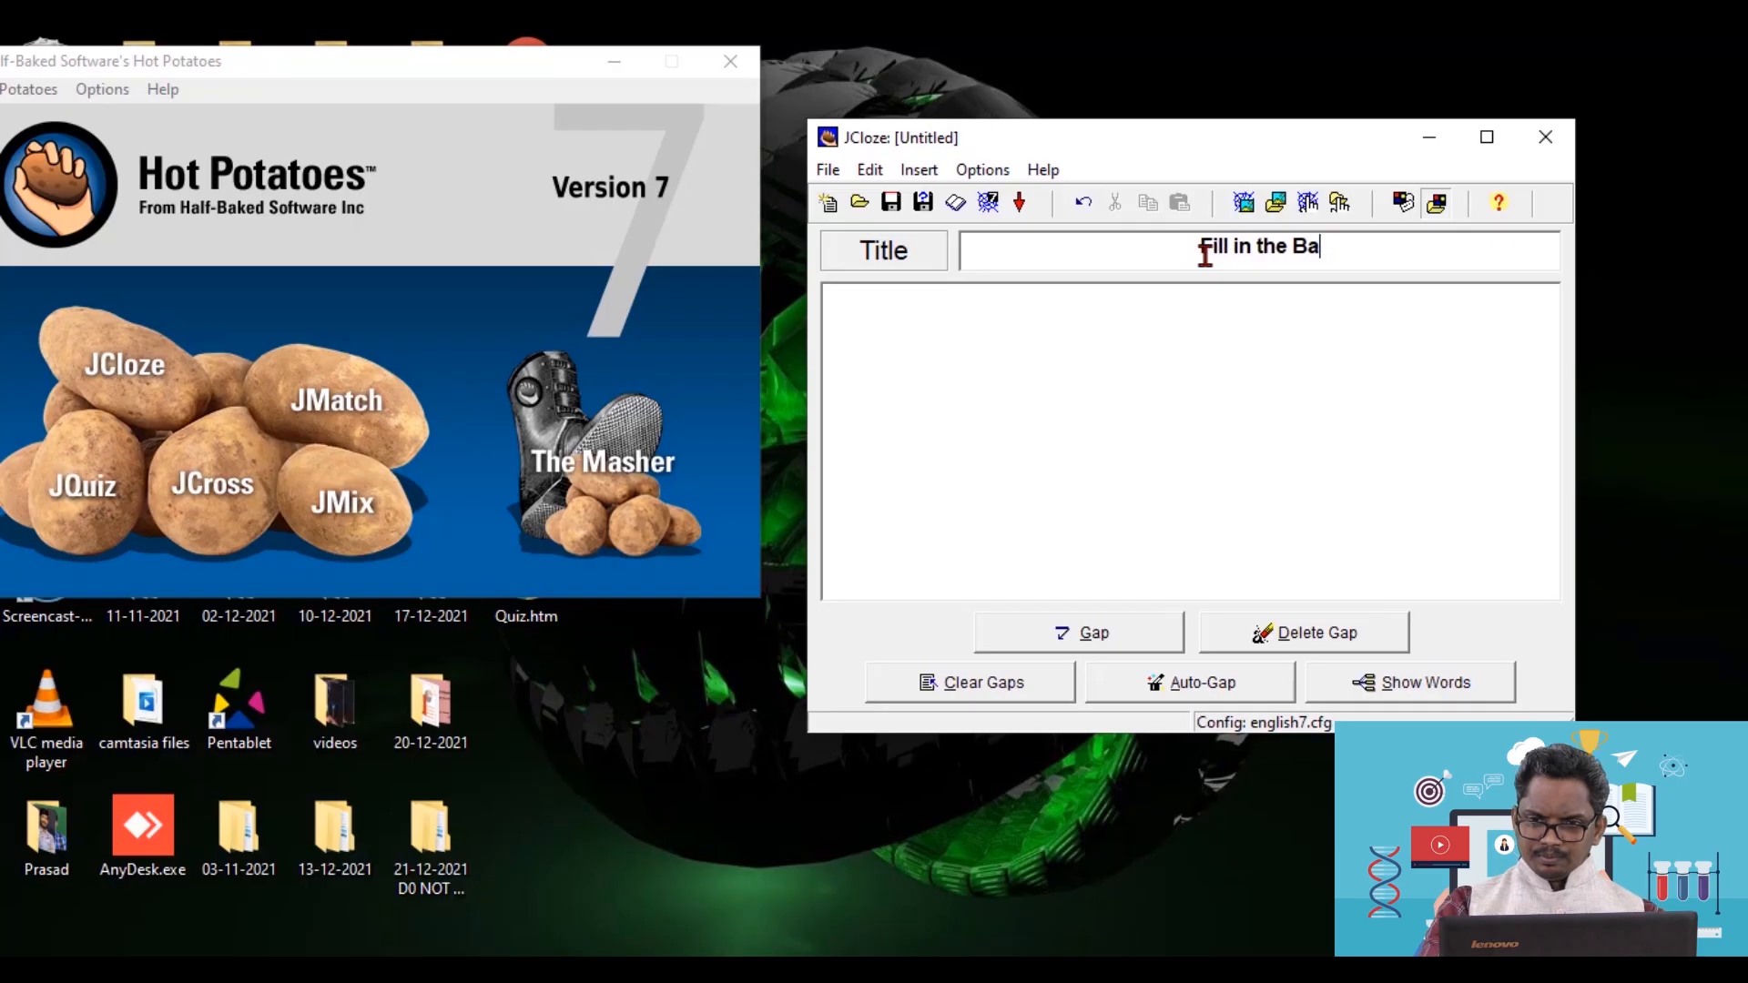
pyautogui.write('lank')
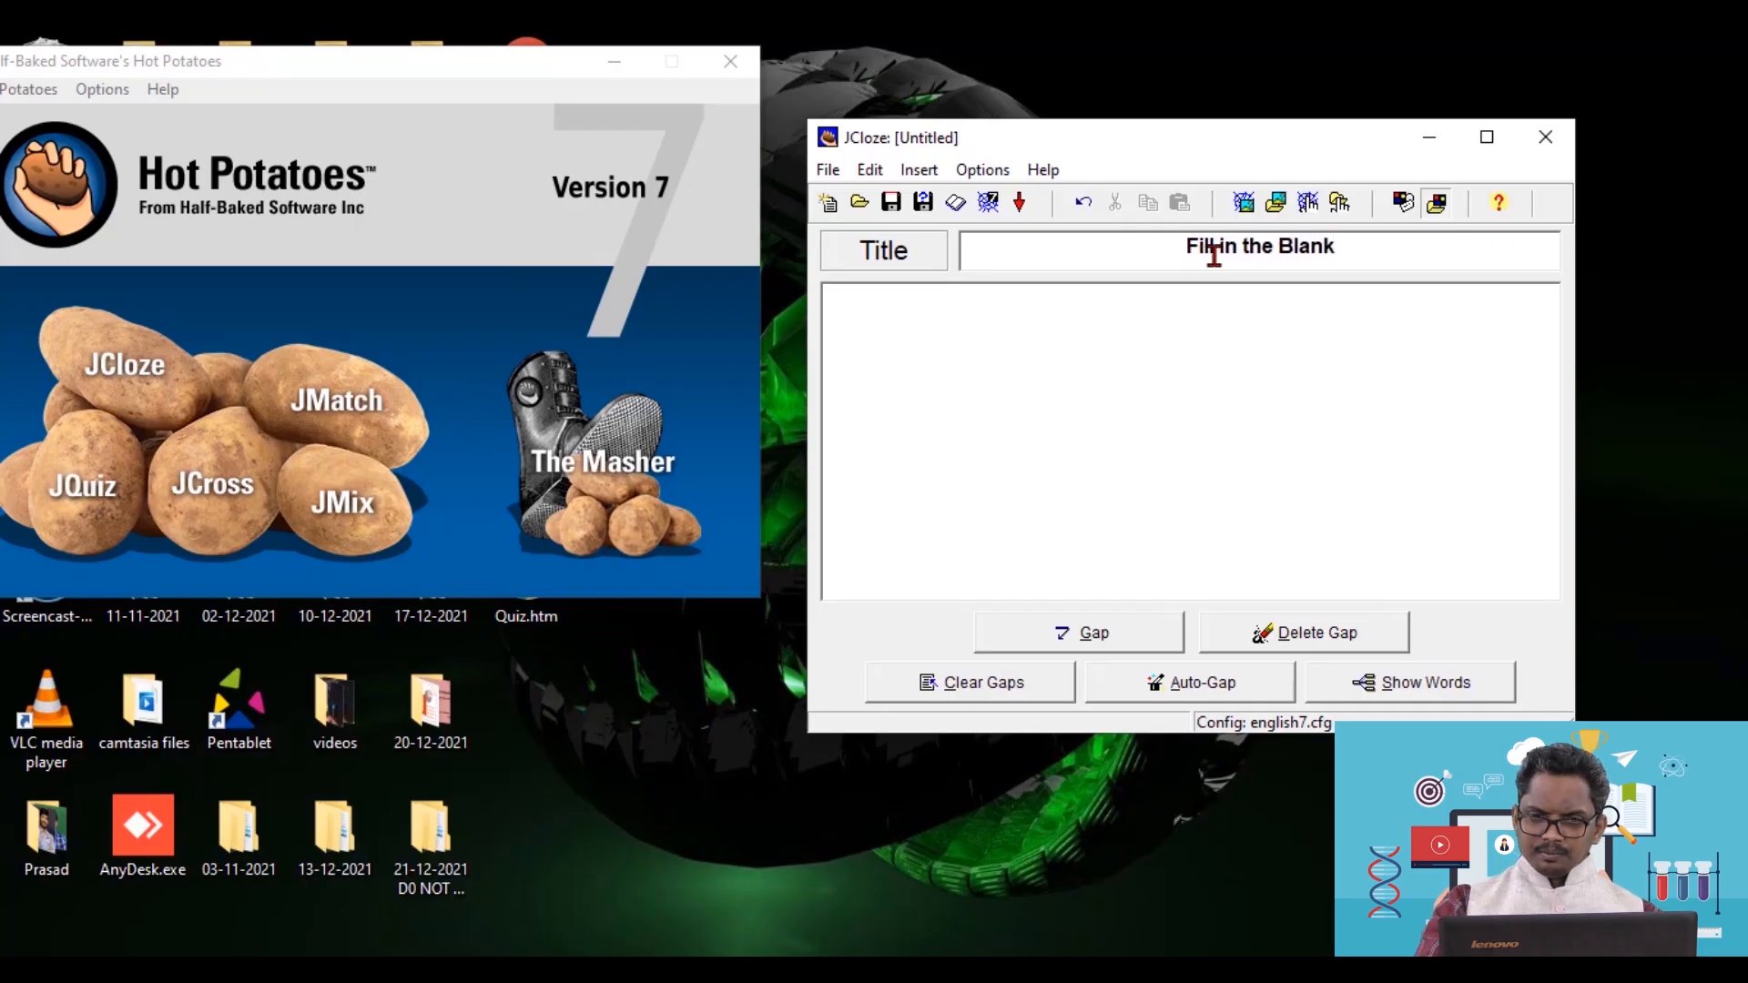
# - Enter the gap-fill exercise text "Google slidesis a presenation making softwre"
pyautogui.click(944, 337)
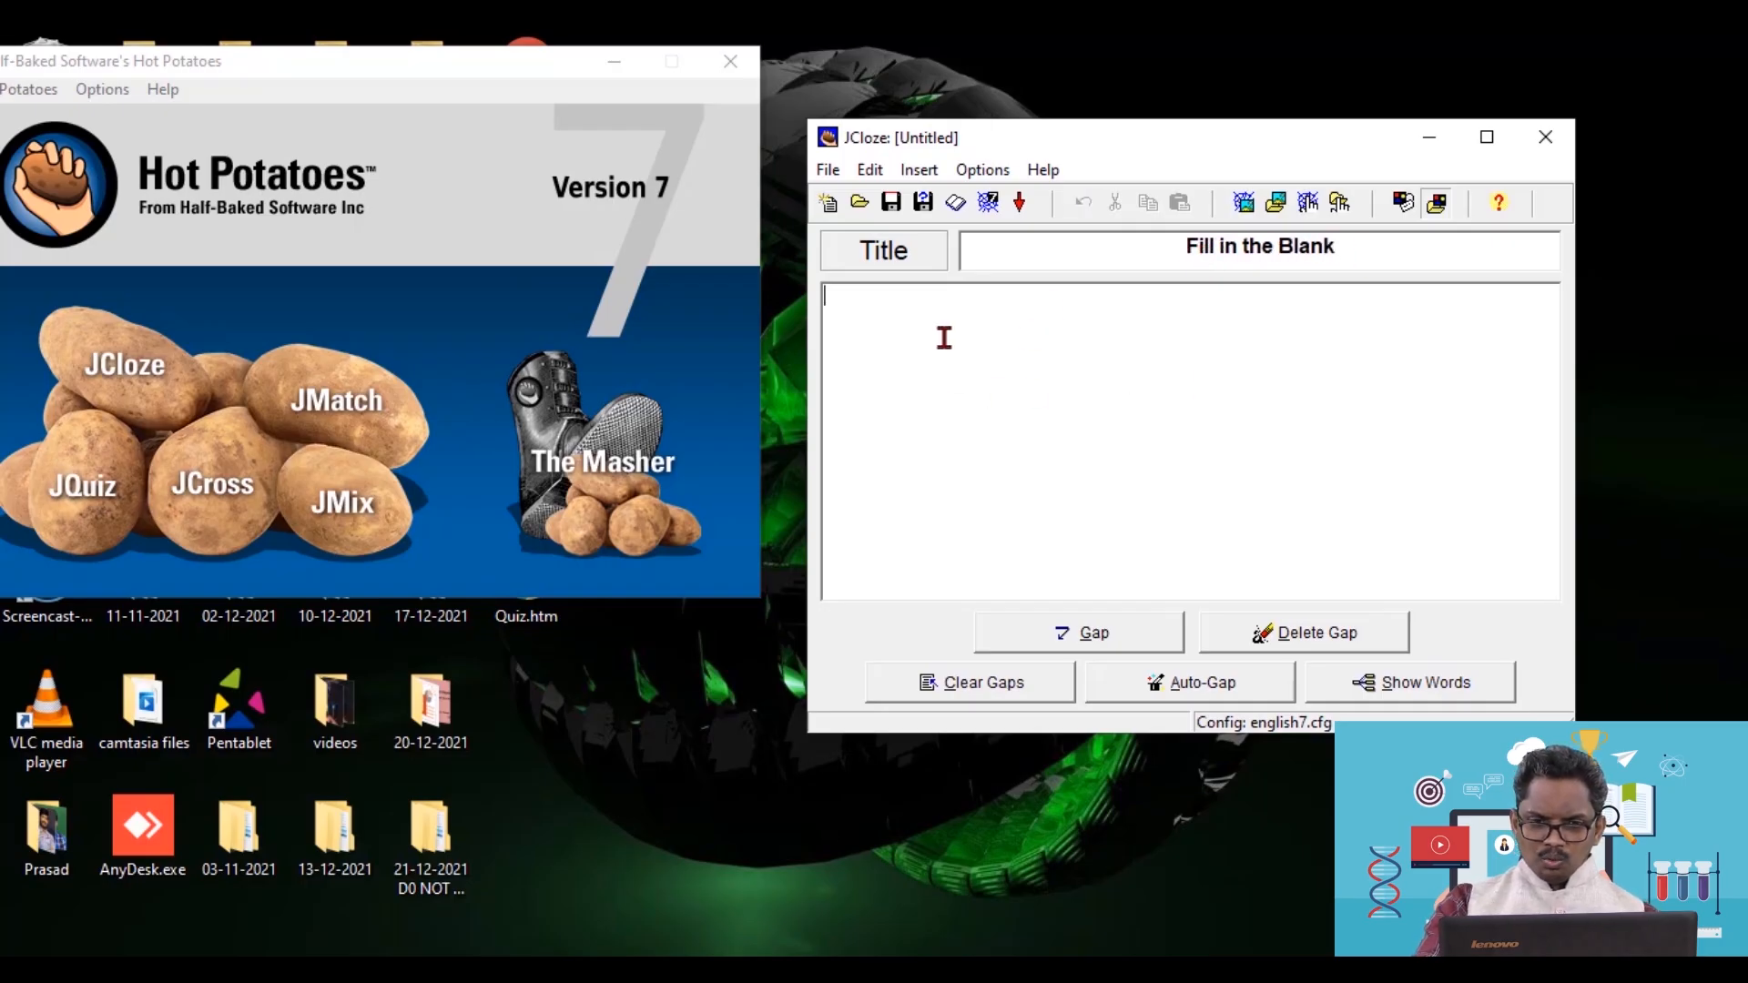
pyautogui.write('Google')
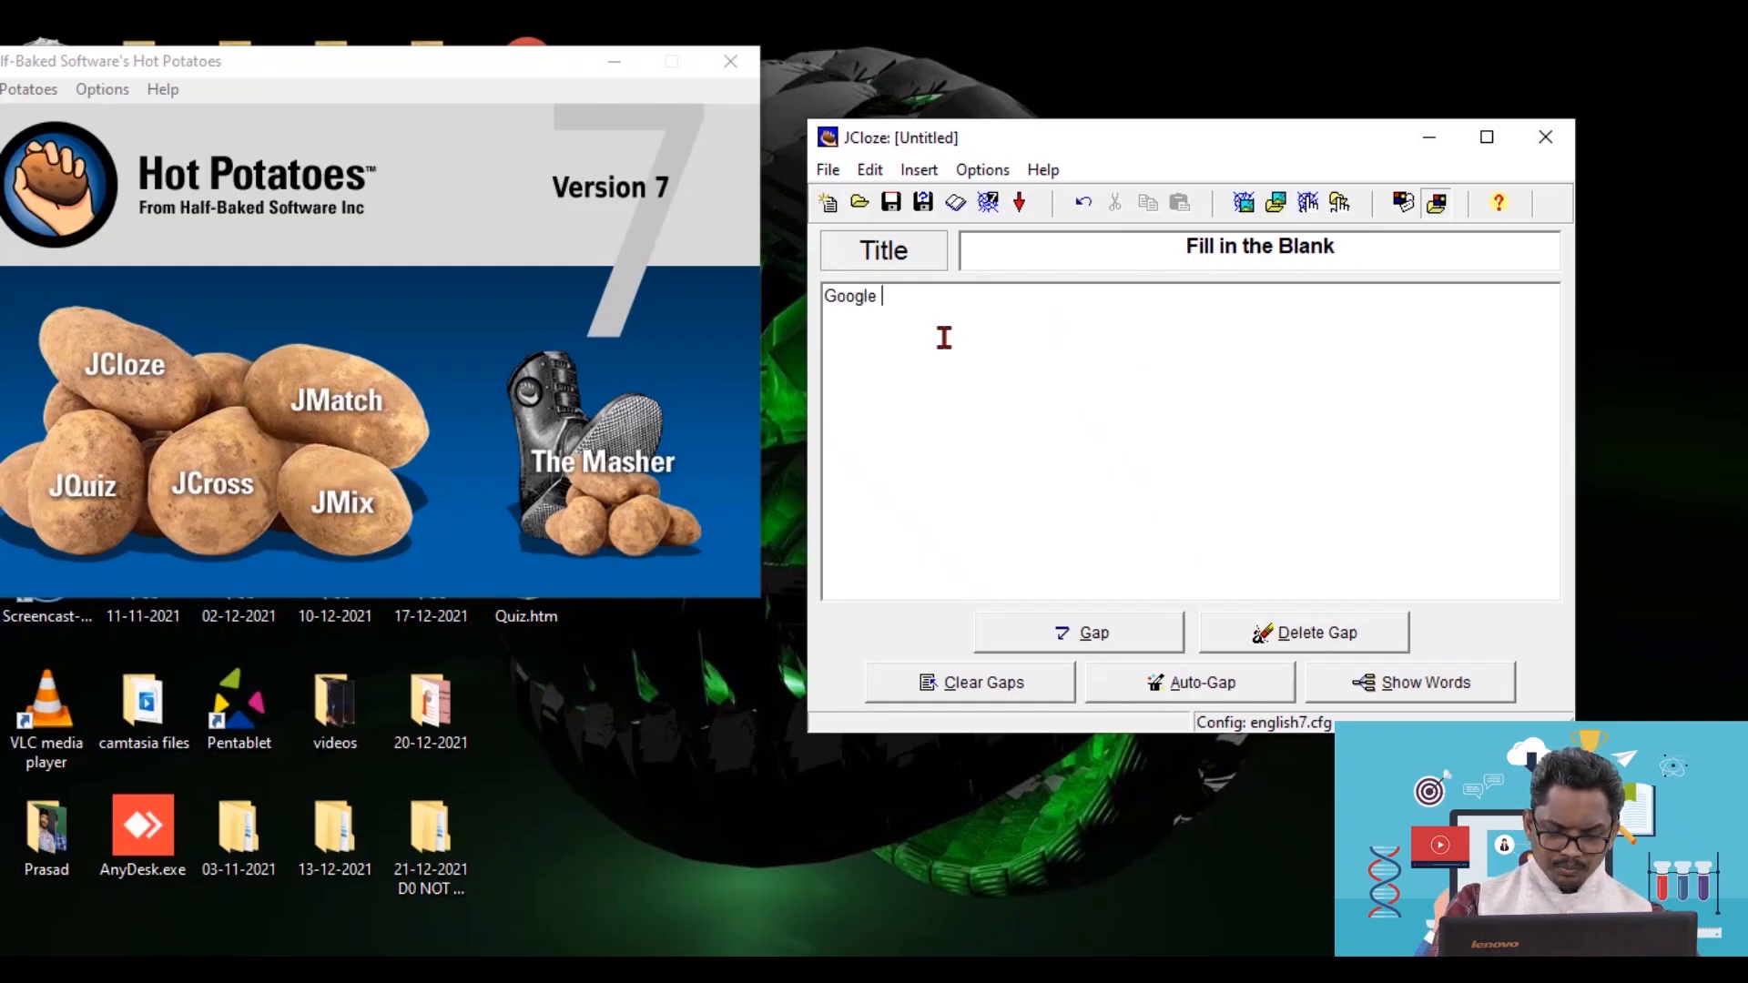
pyautogui.write(' slidesis')
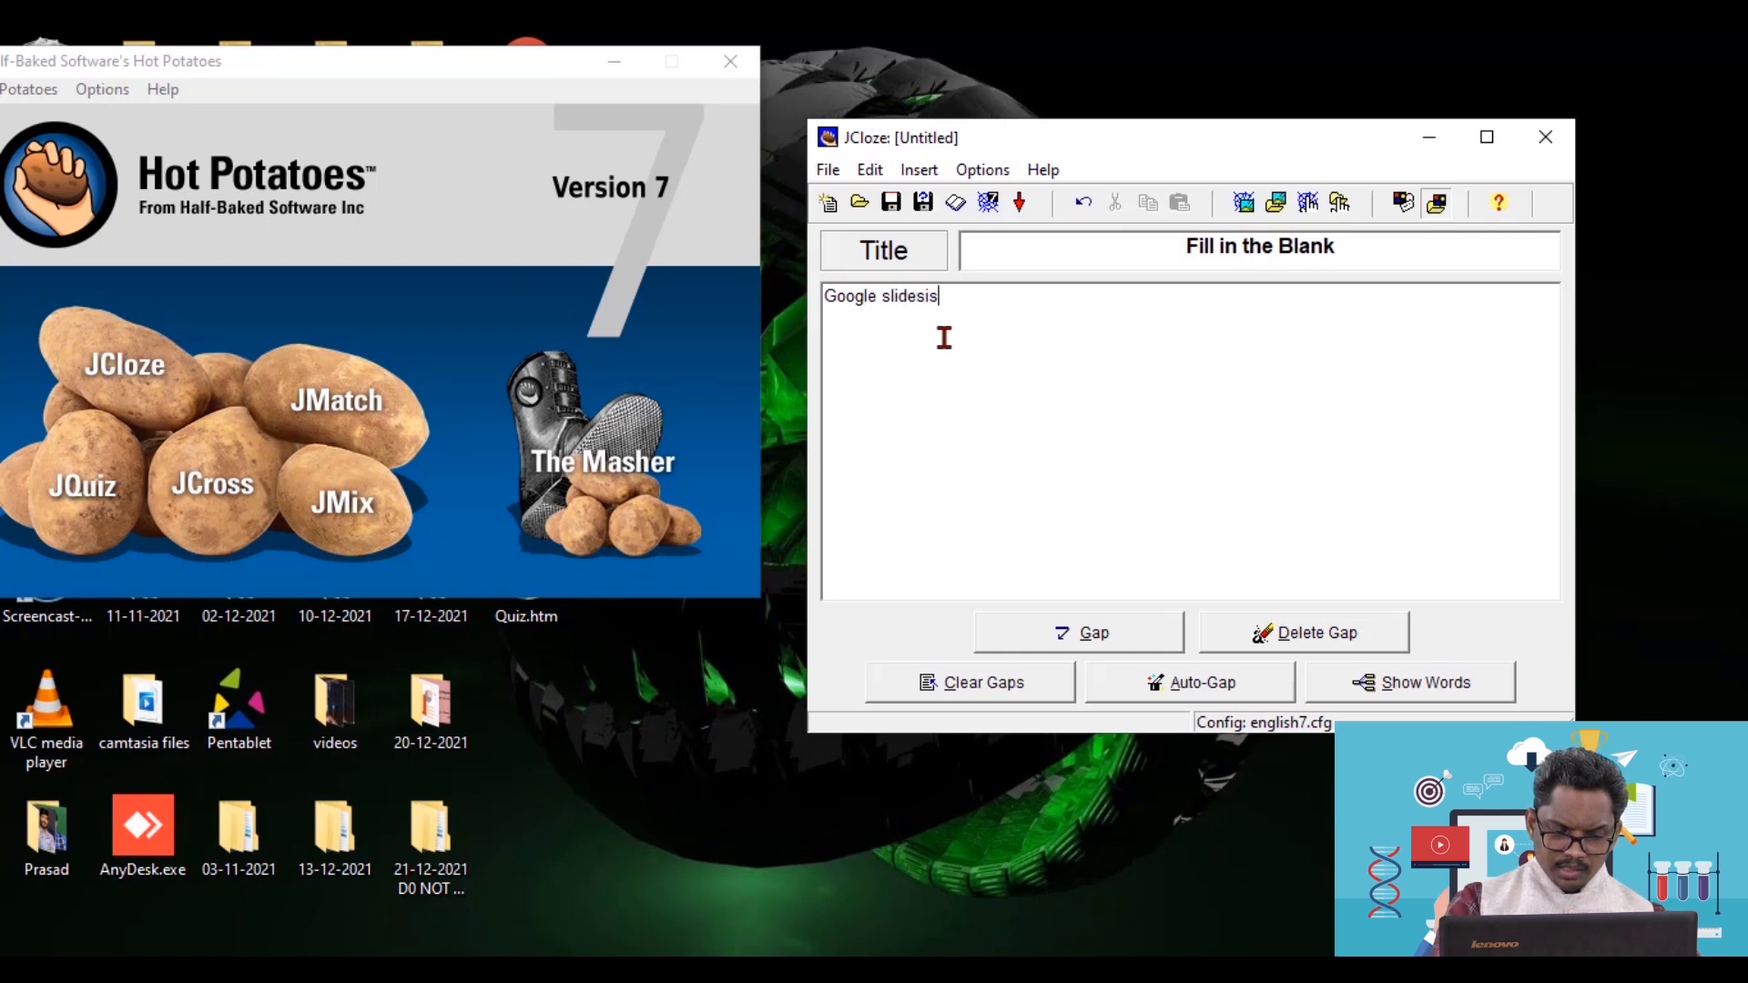
pyautogui.write(' a pr')
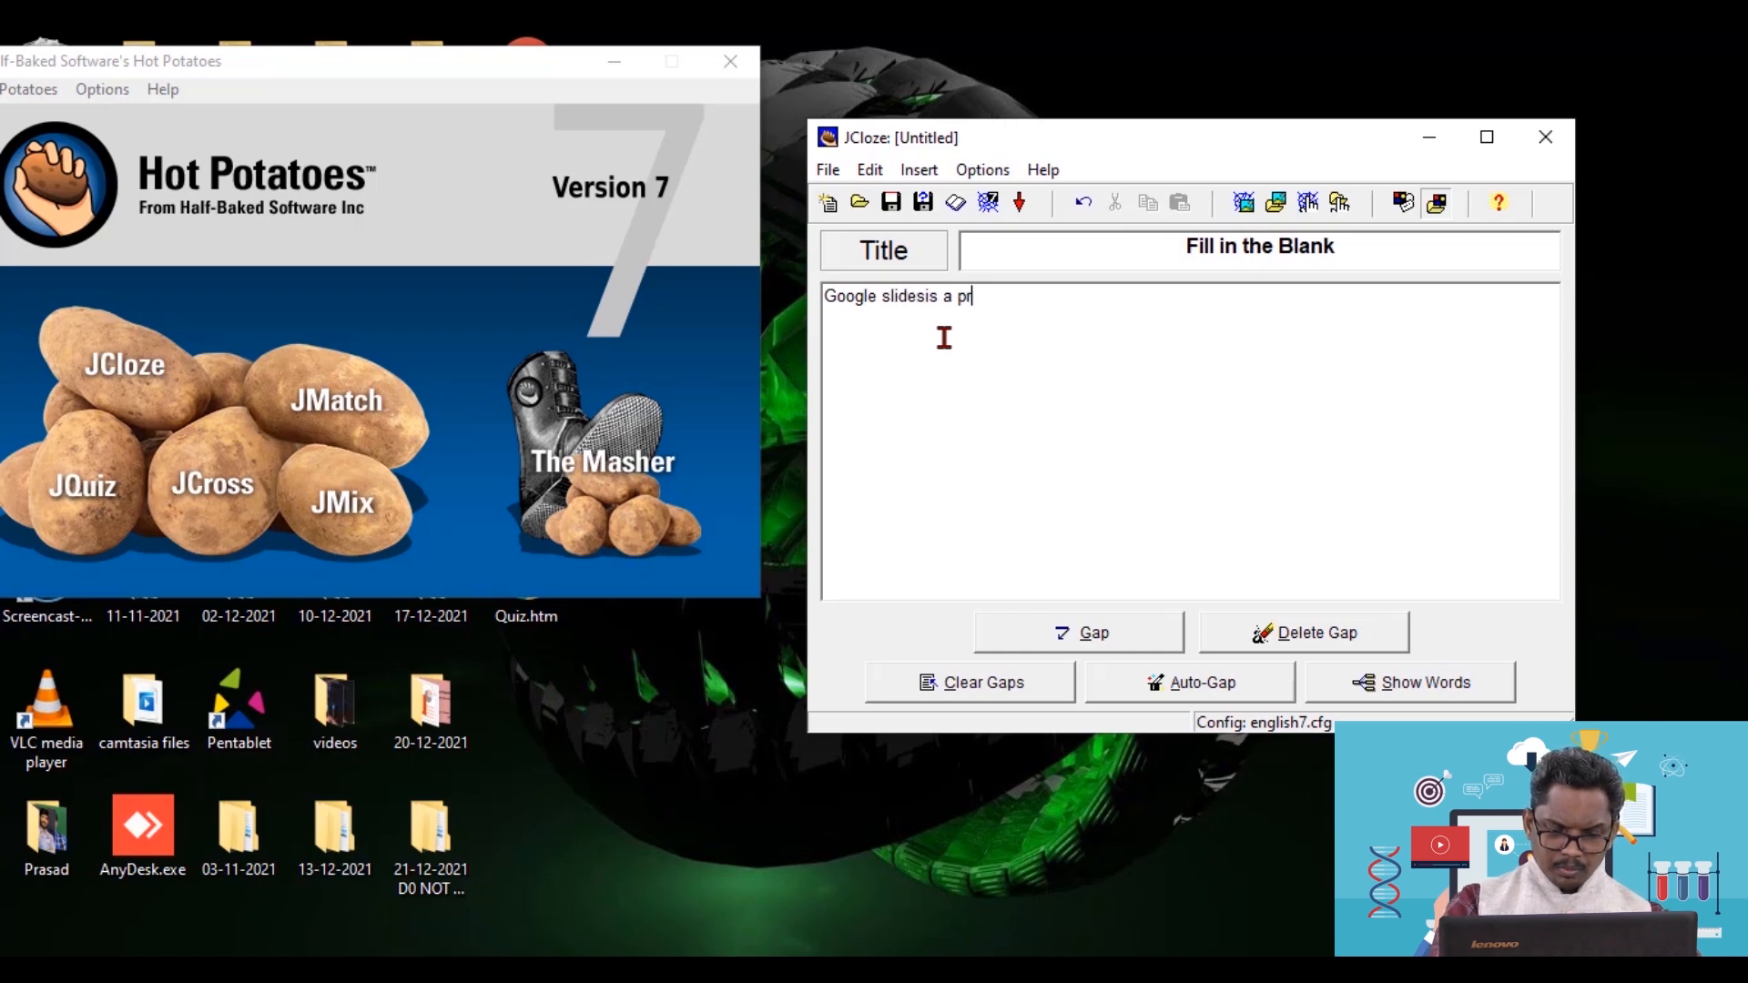
pyautogui.write('esenation')
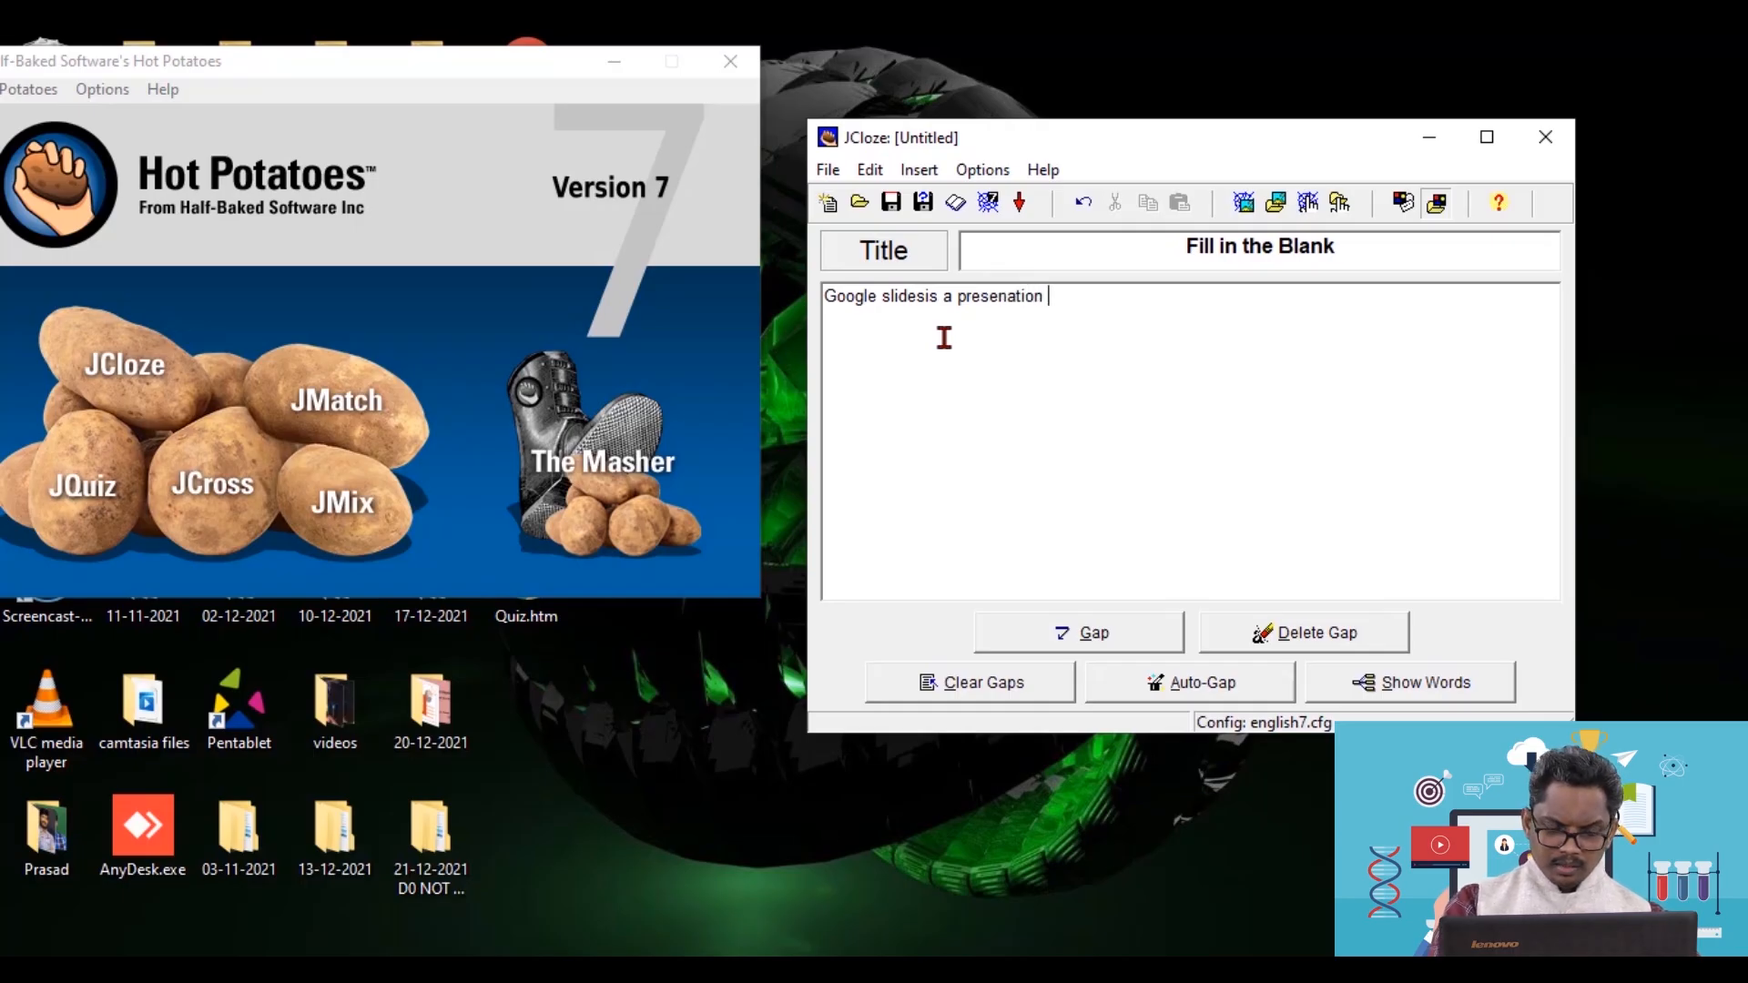
pyautogui.write(' making')
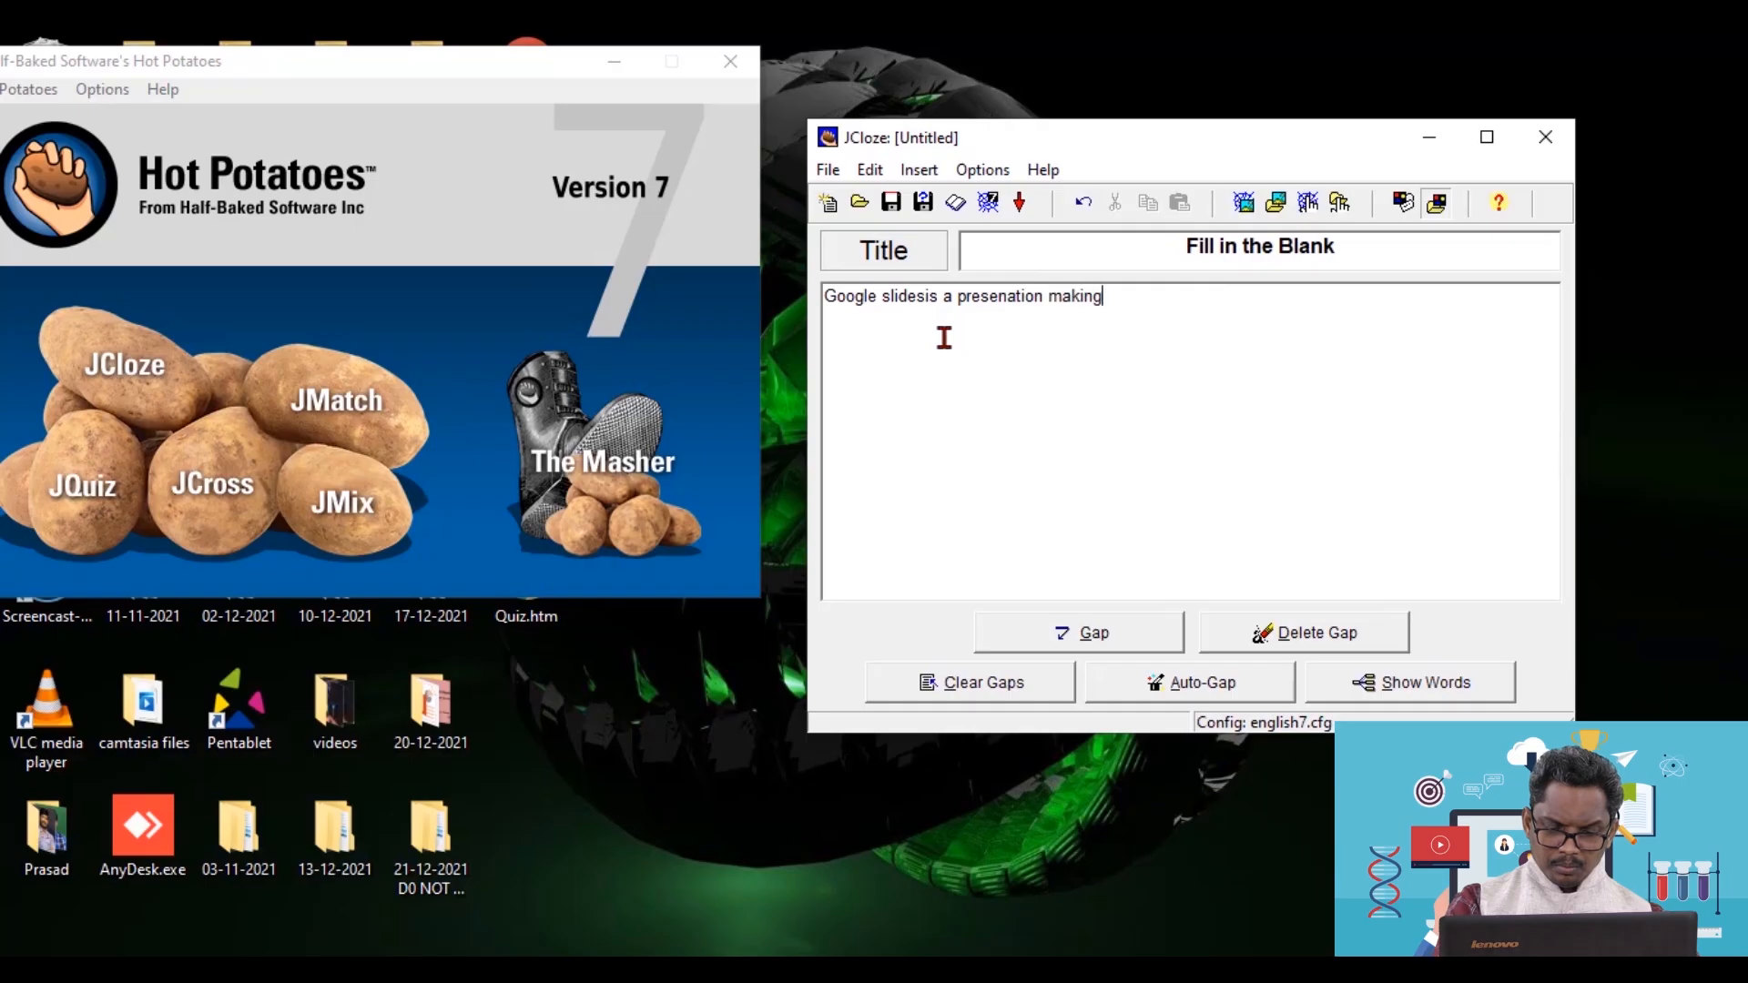
pyautogui.write(' softwre')
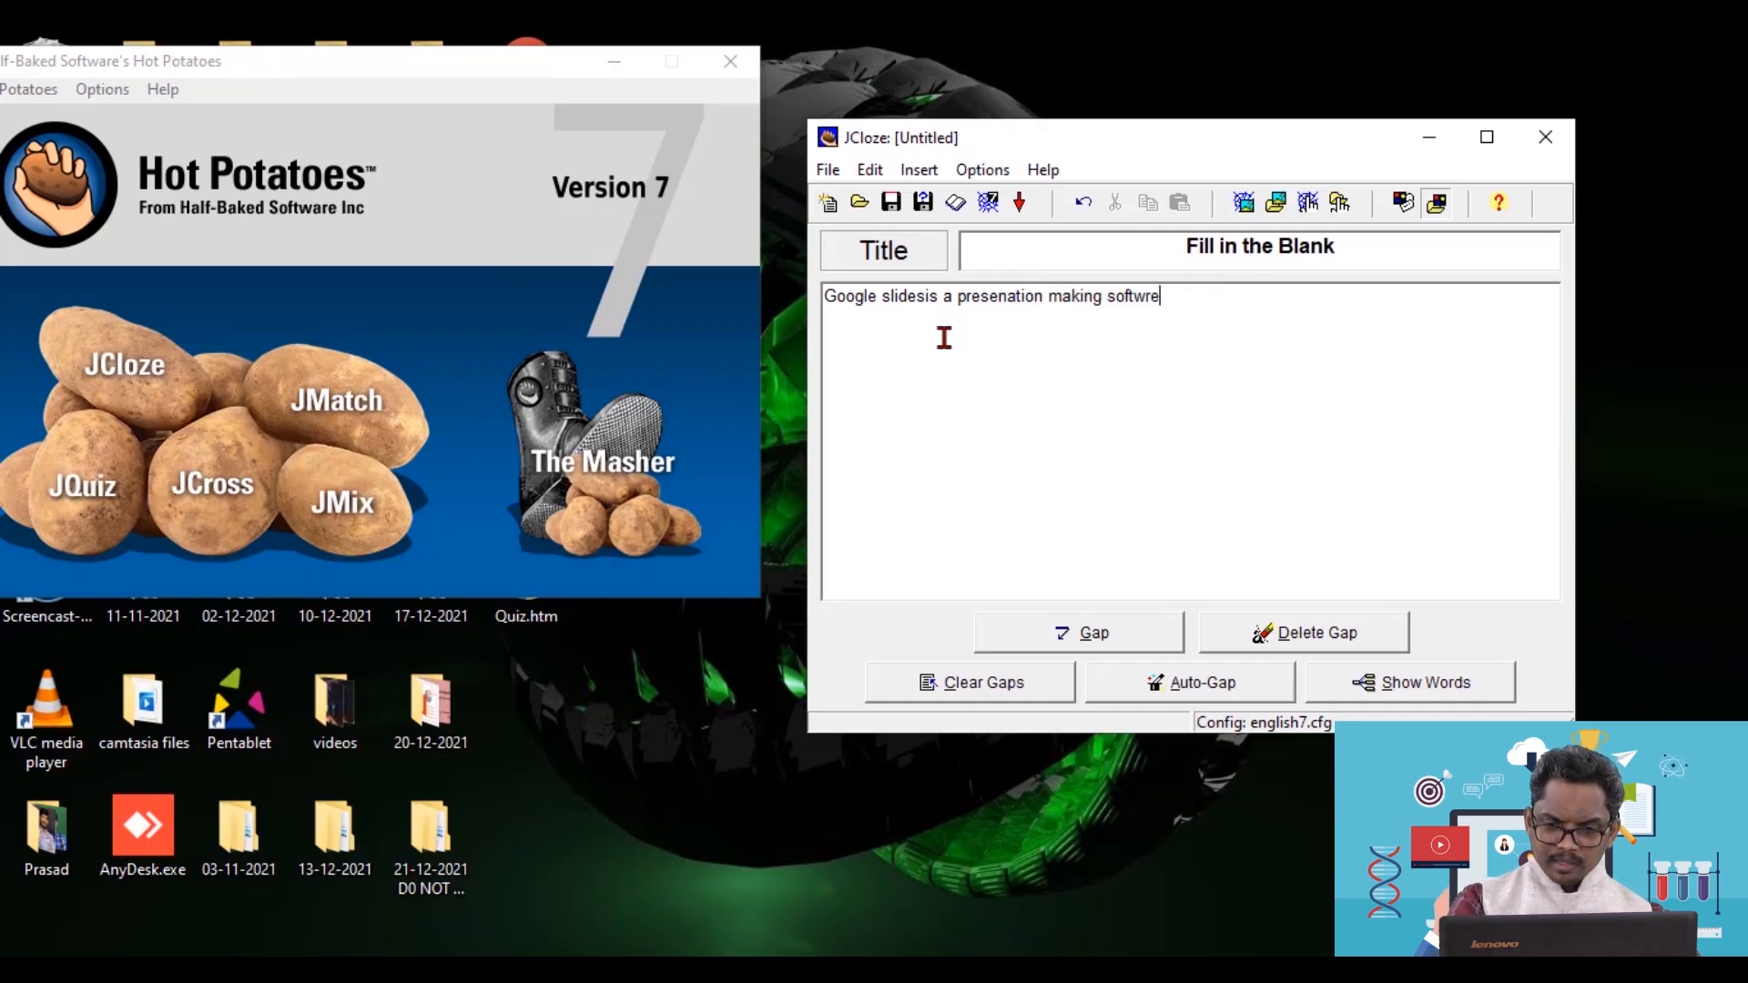
# - Correct the exercise text by separating "slides is" with a space and spelling "software" properly
pyautogui.click(917, 295)
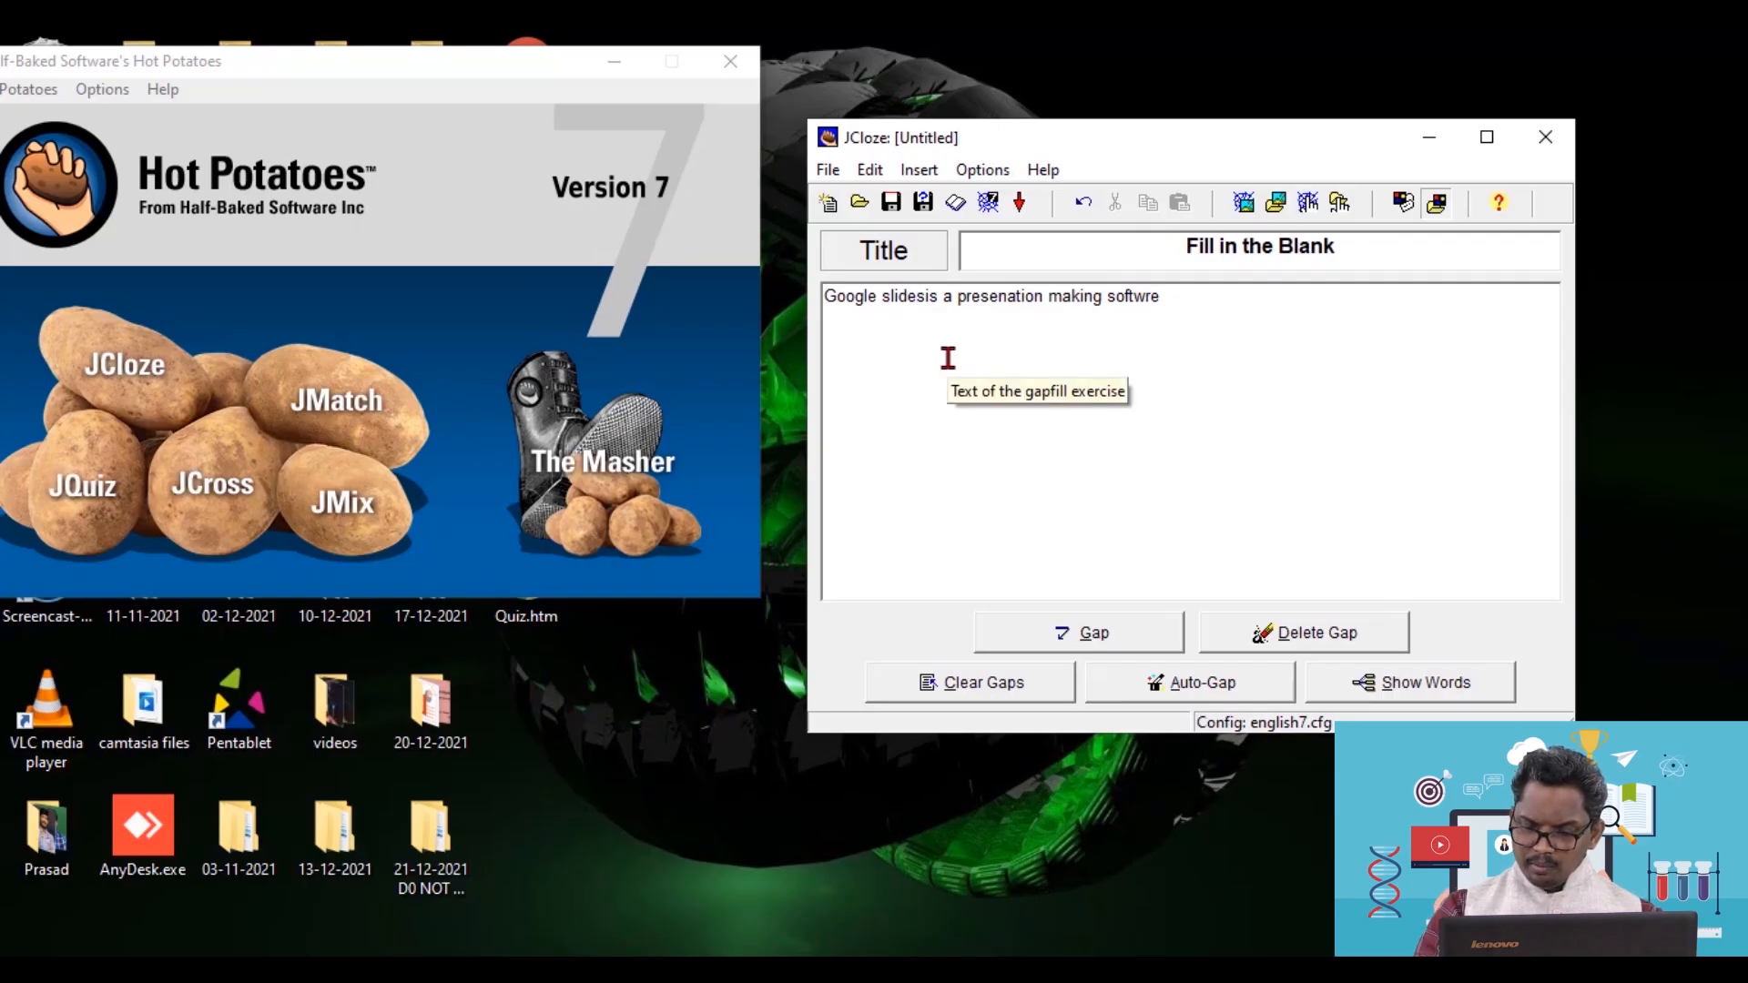
pyautogui.press('Right')
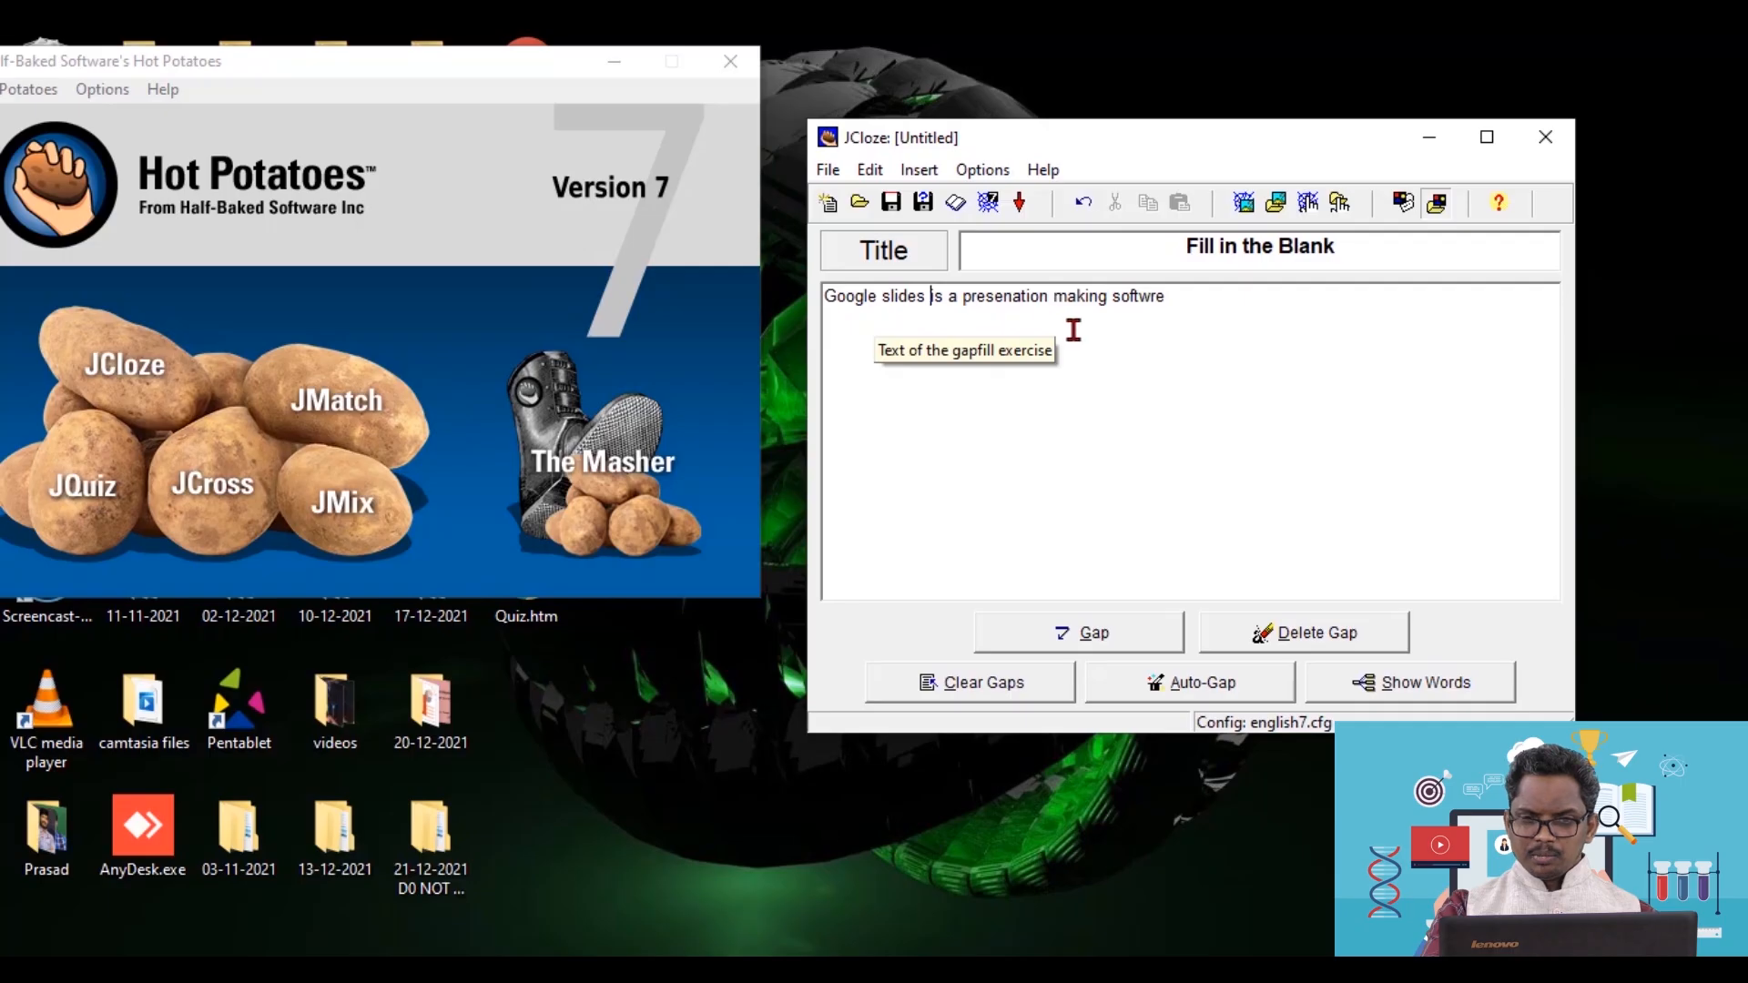
pyautogui.click(1151, 295)
pyautogui.write('a')
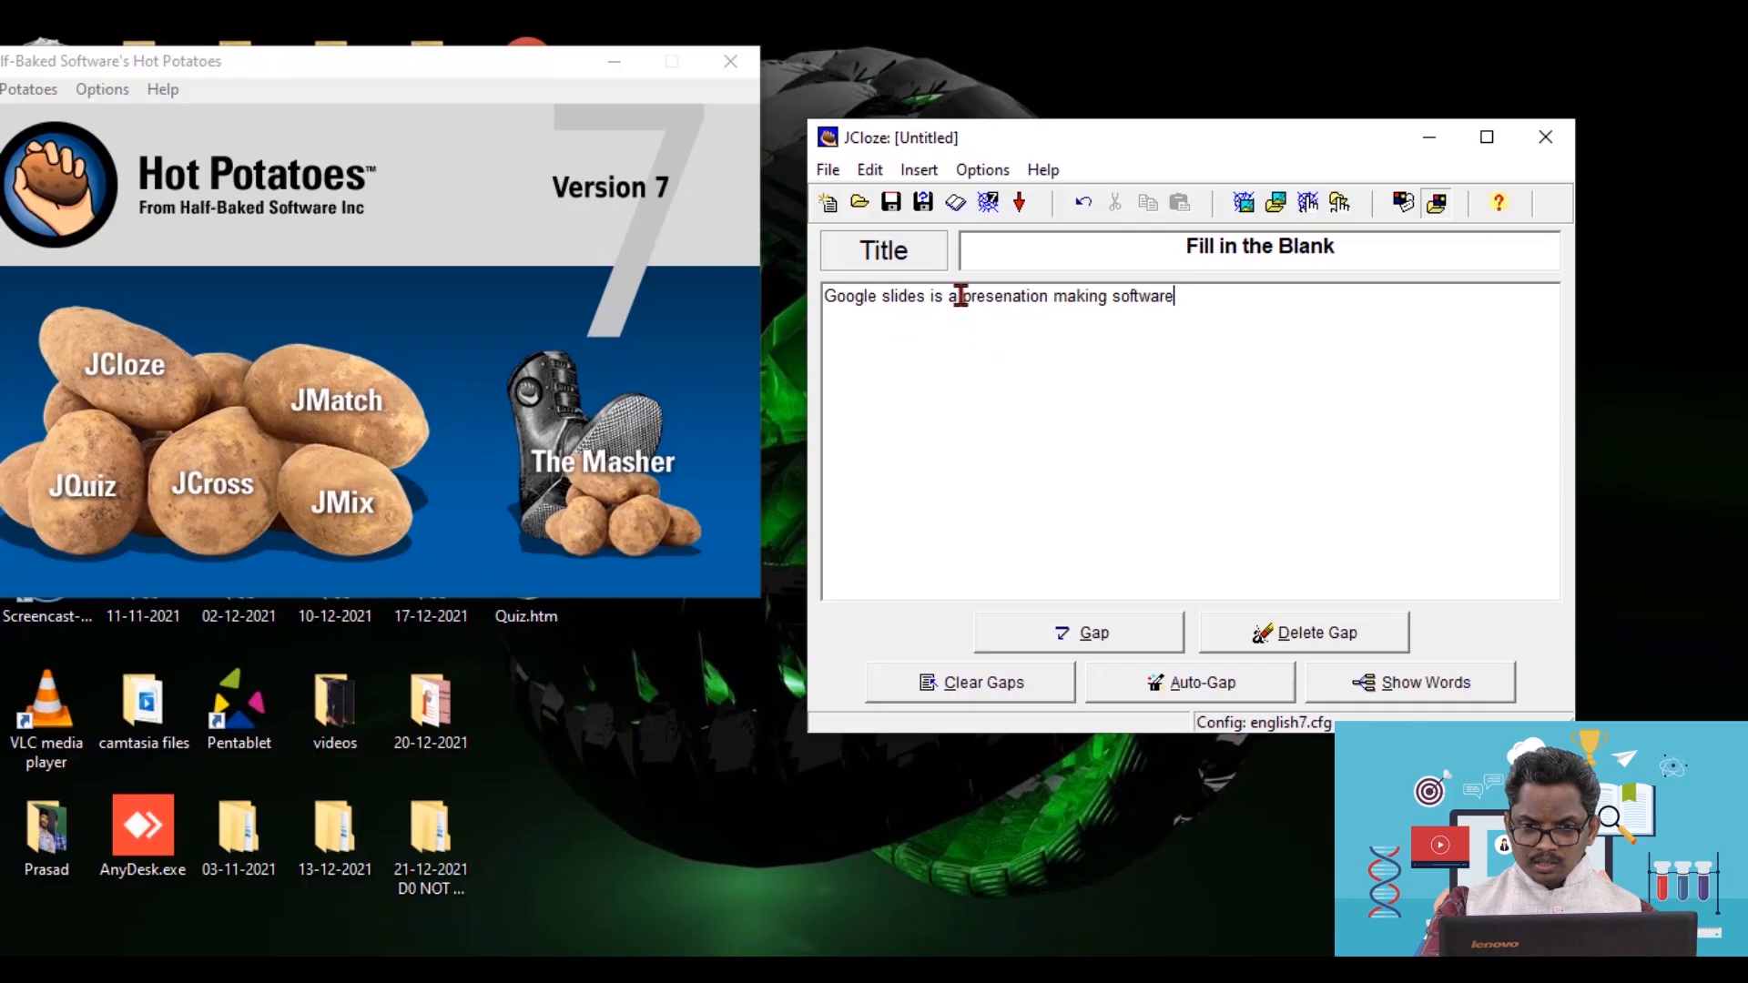
# - Turn the word "presenation" into a gap, leaving its clue and alternative correct answers empty
pyautogui.moveTo(962, 296); pyautogui.dragTo(1047, 303)
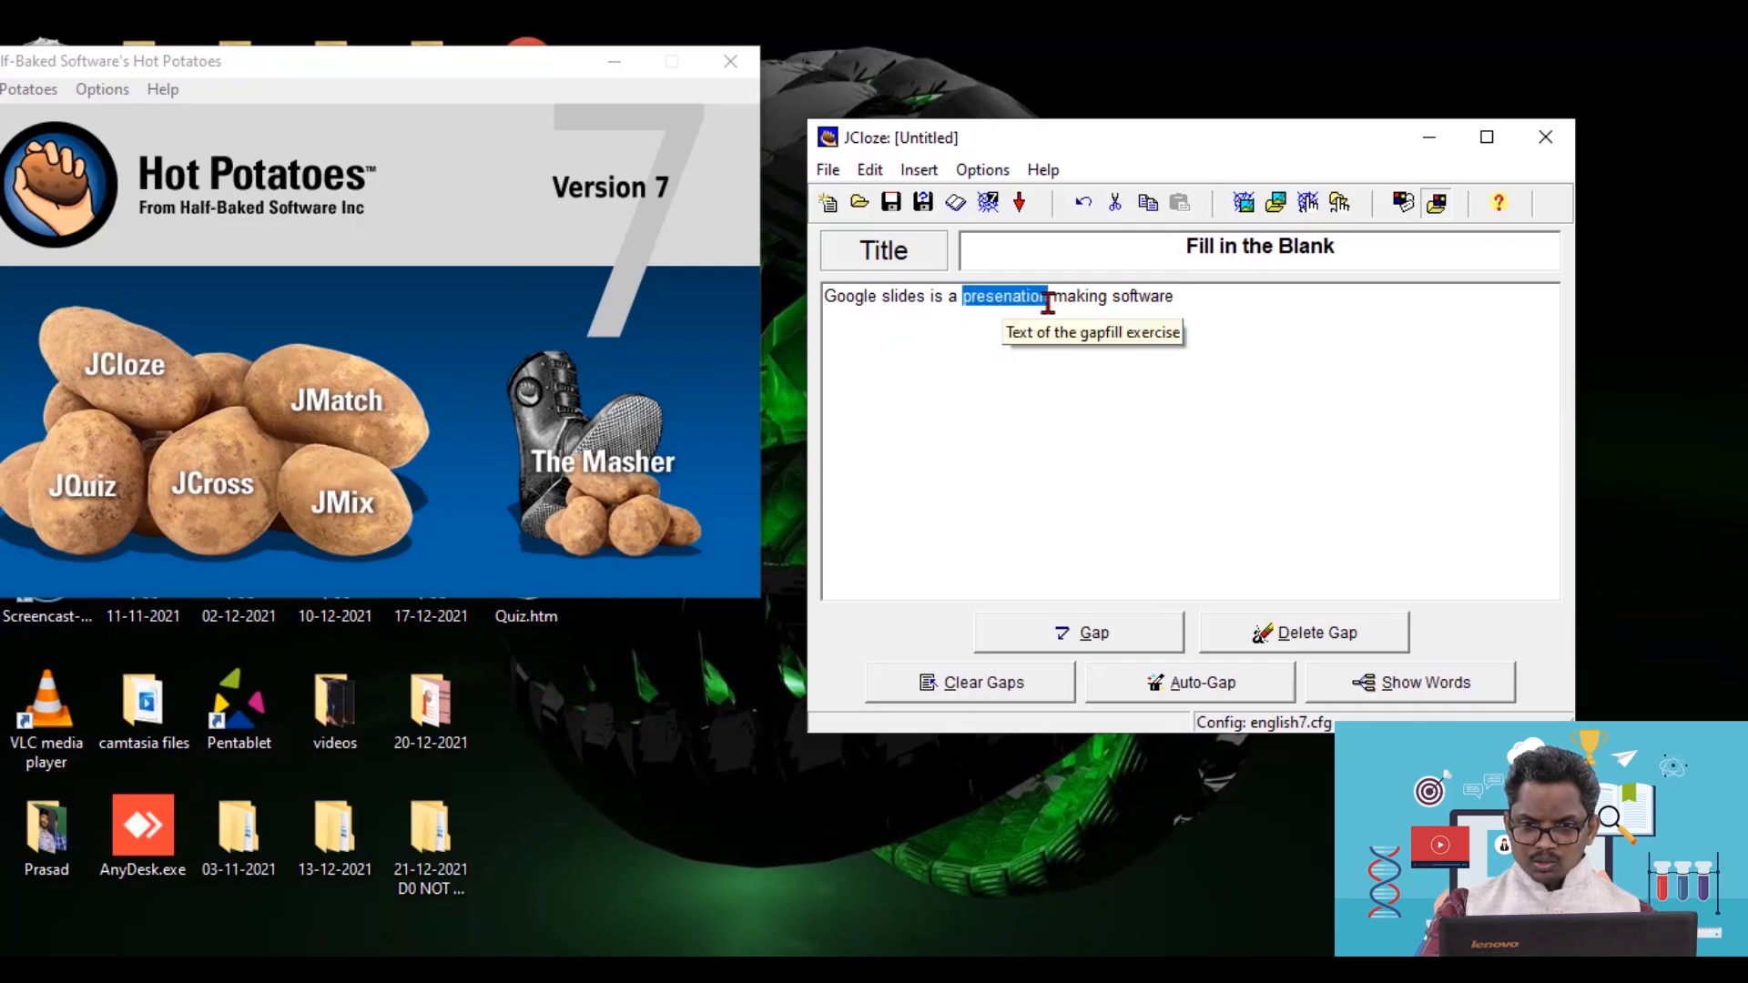
pyautogui.click(1110, 631)
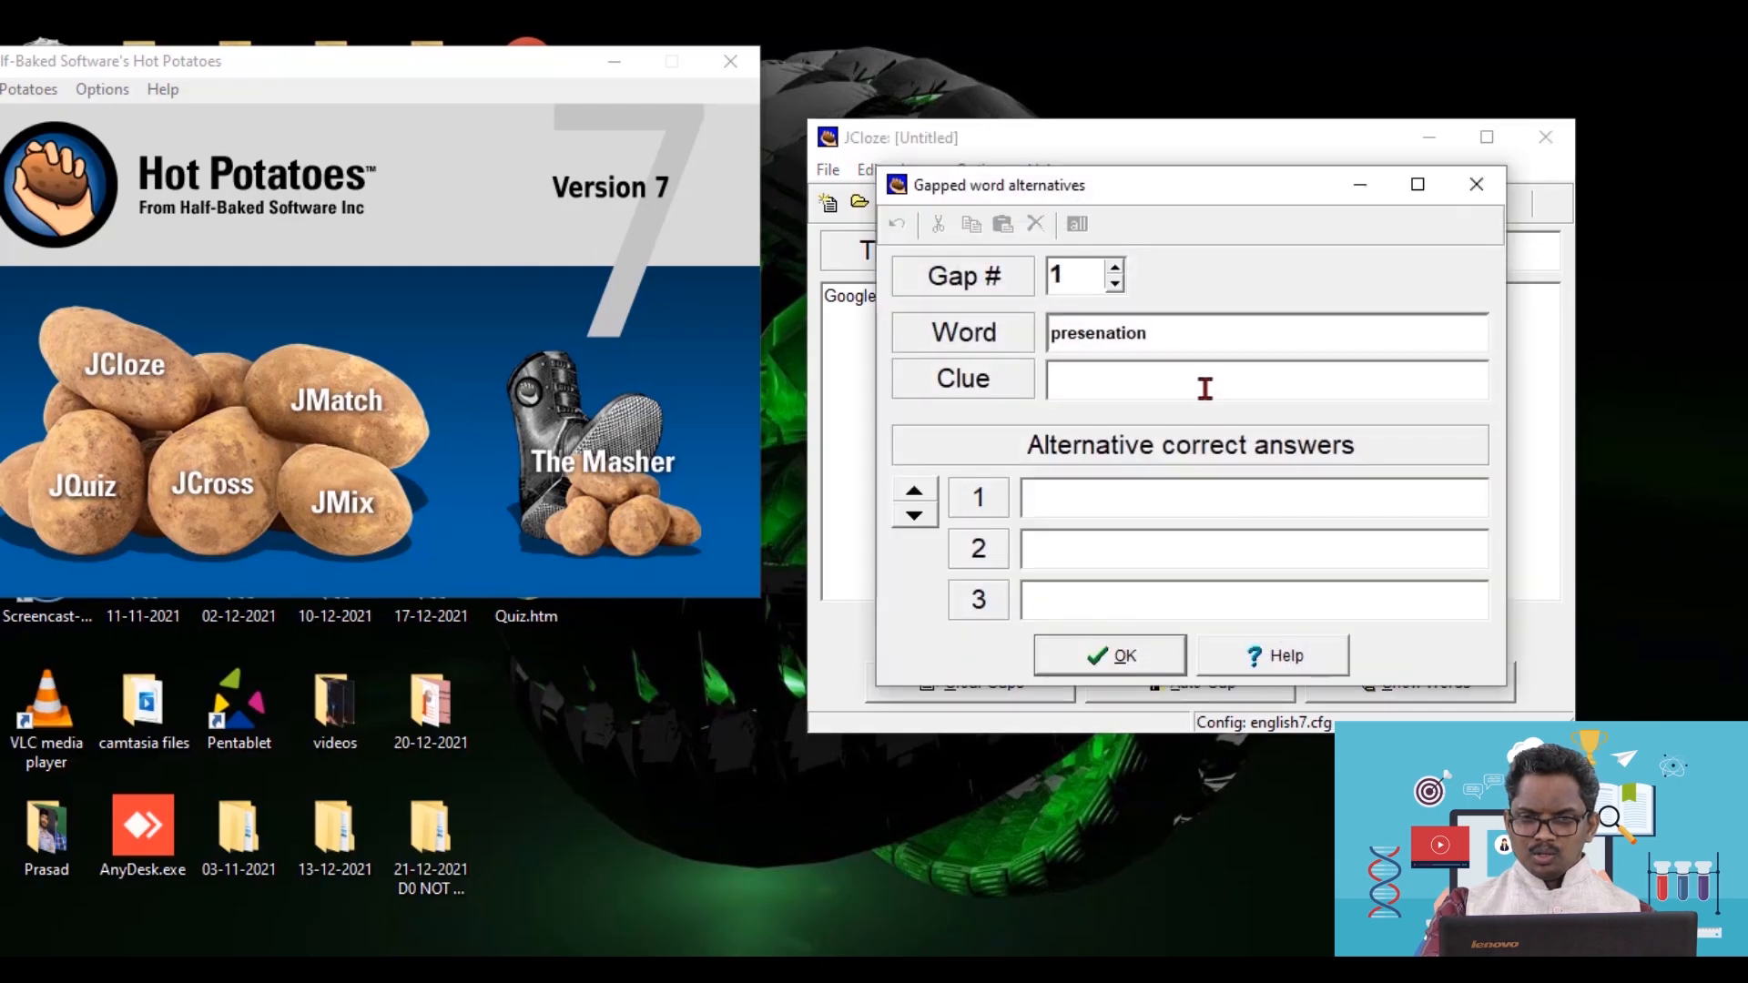
pyautogui.moveTo(1248, 194); pyautogui.dragTo(543, 162)
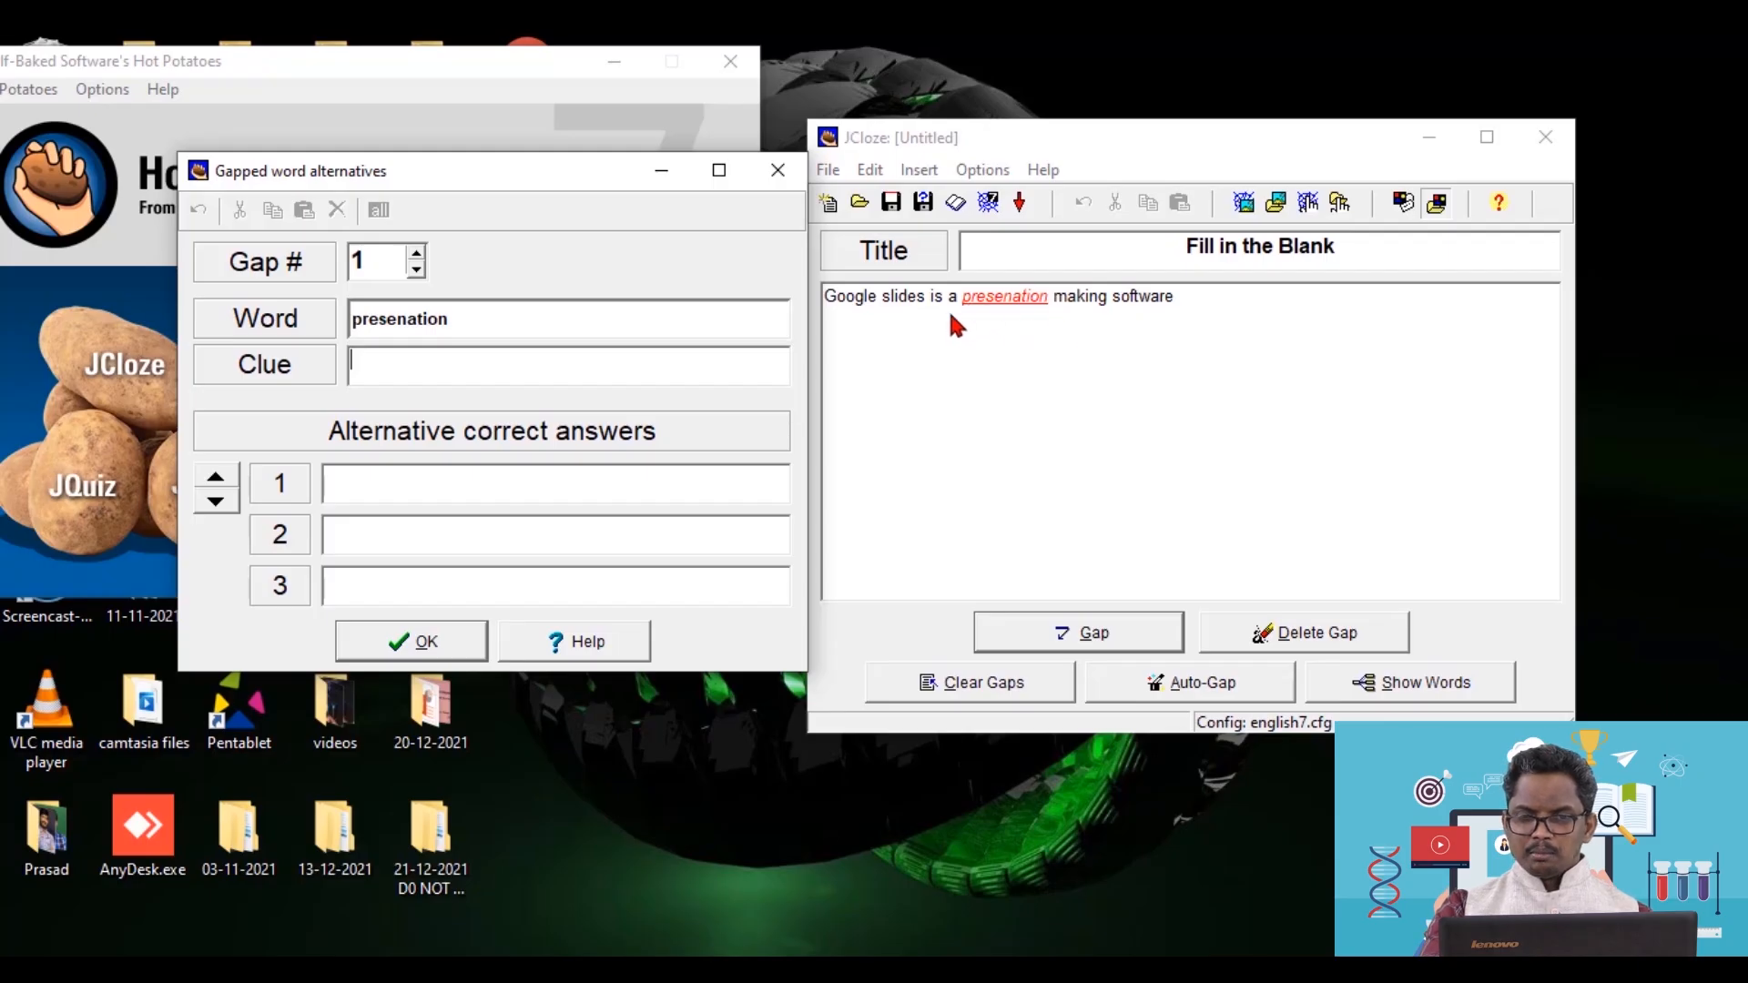
pyautogui.moveTo(548, 176); pyautogui.dragTo(406, 151)
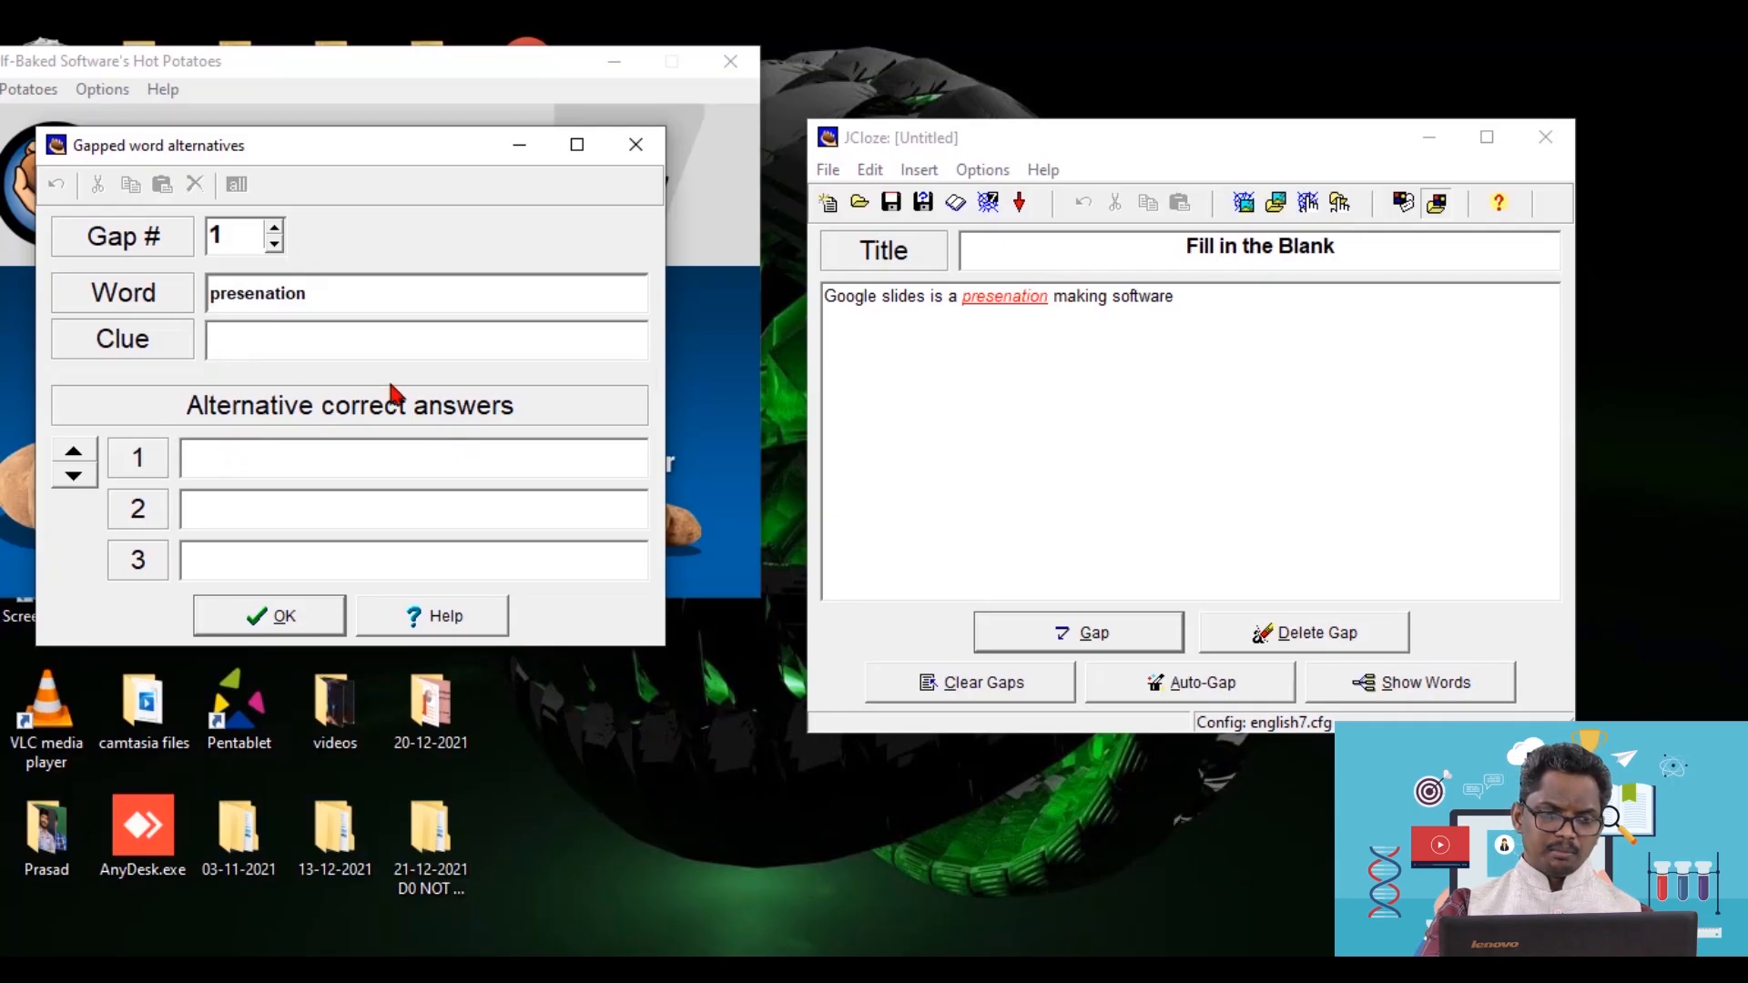
pyautogui.click(294, 620)
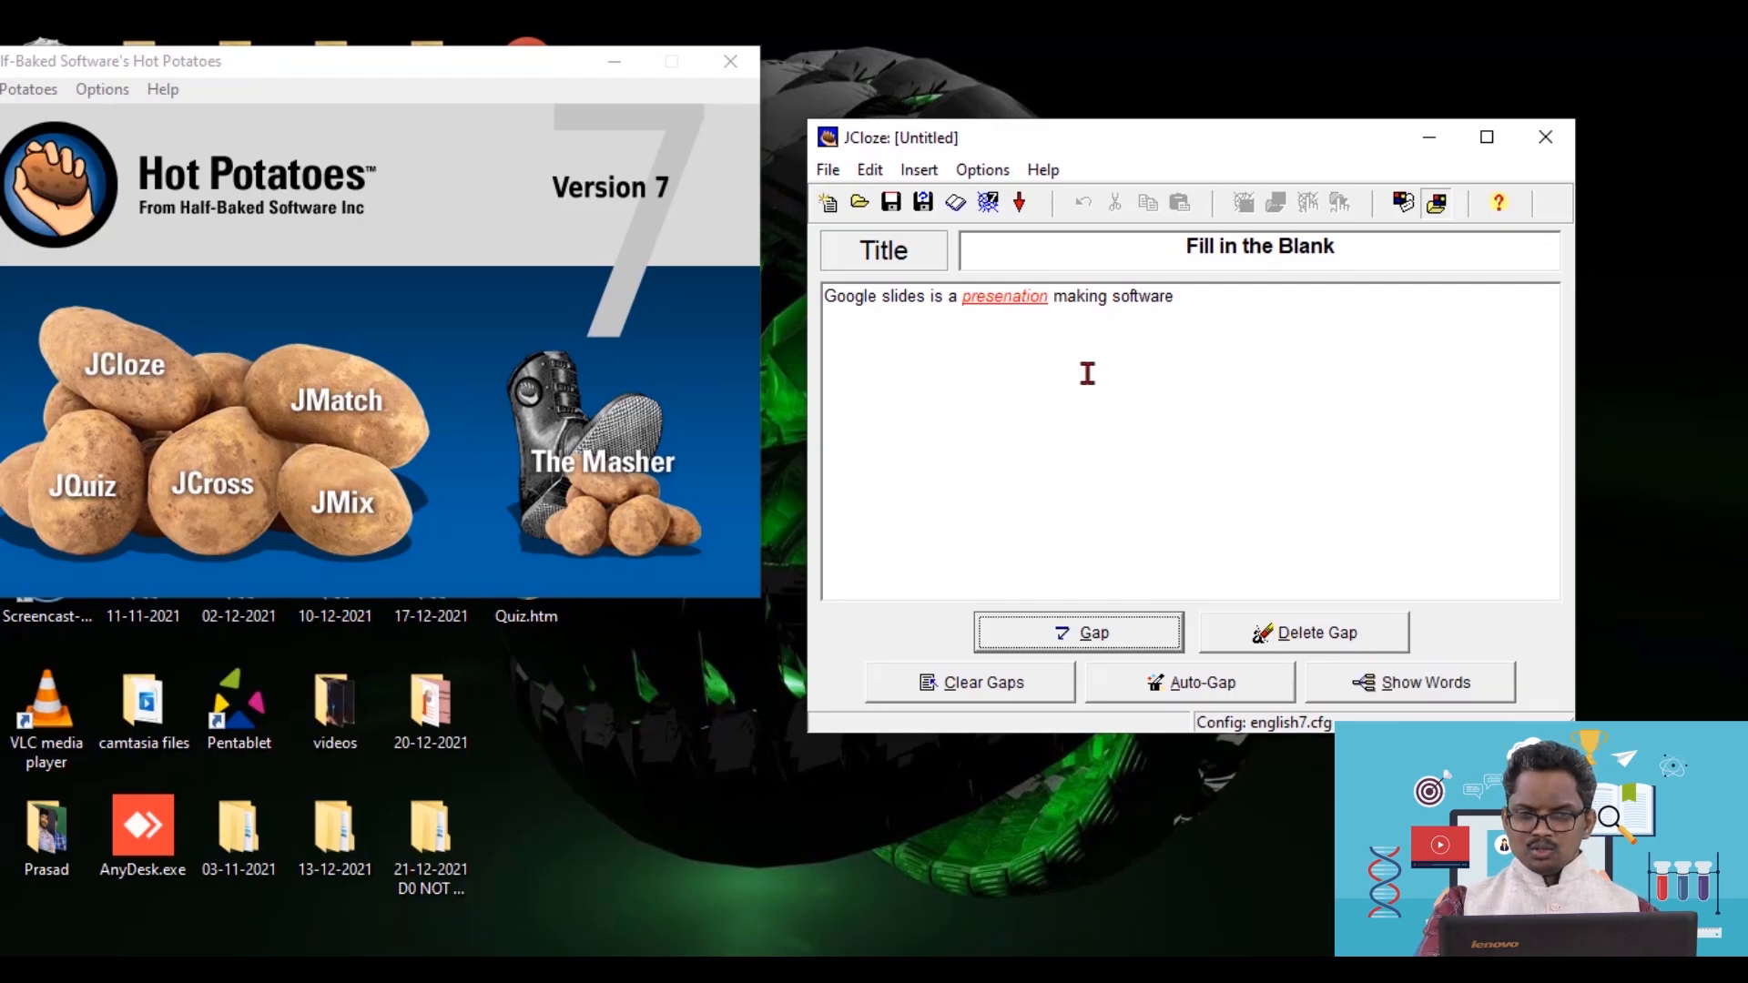
# - Save the exercise to the Desktop as the JCloze file Fill and check for the saved file there
pyautogui.click(826, 172)
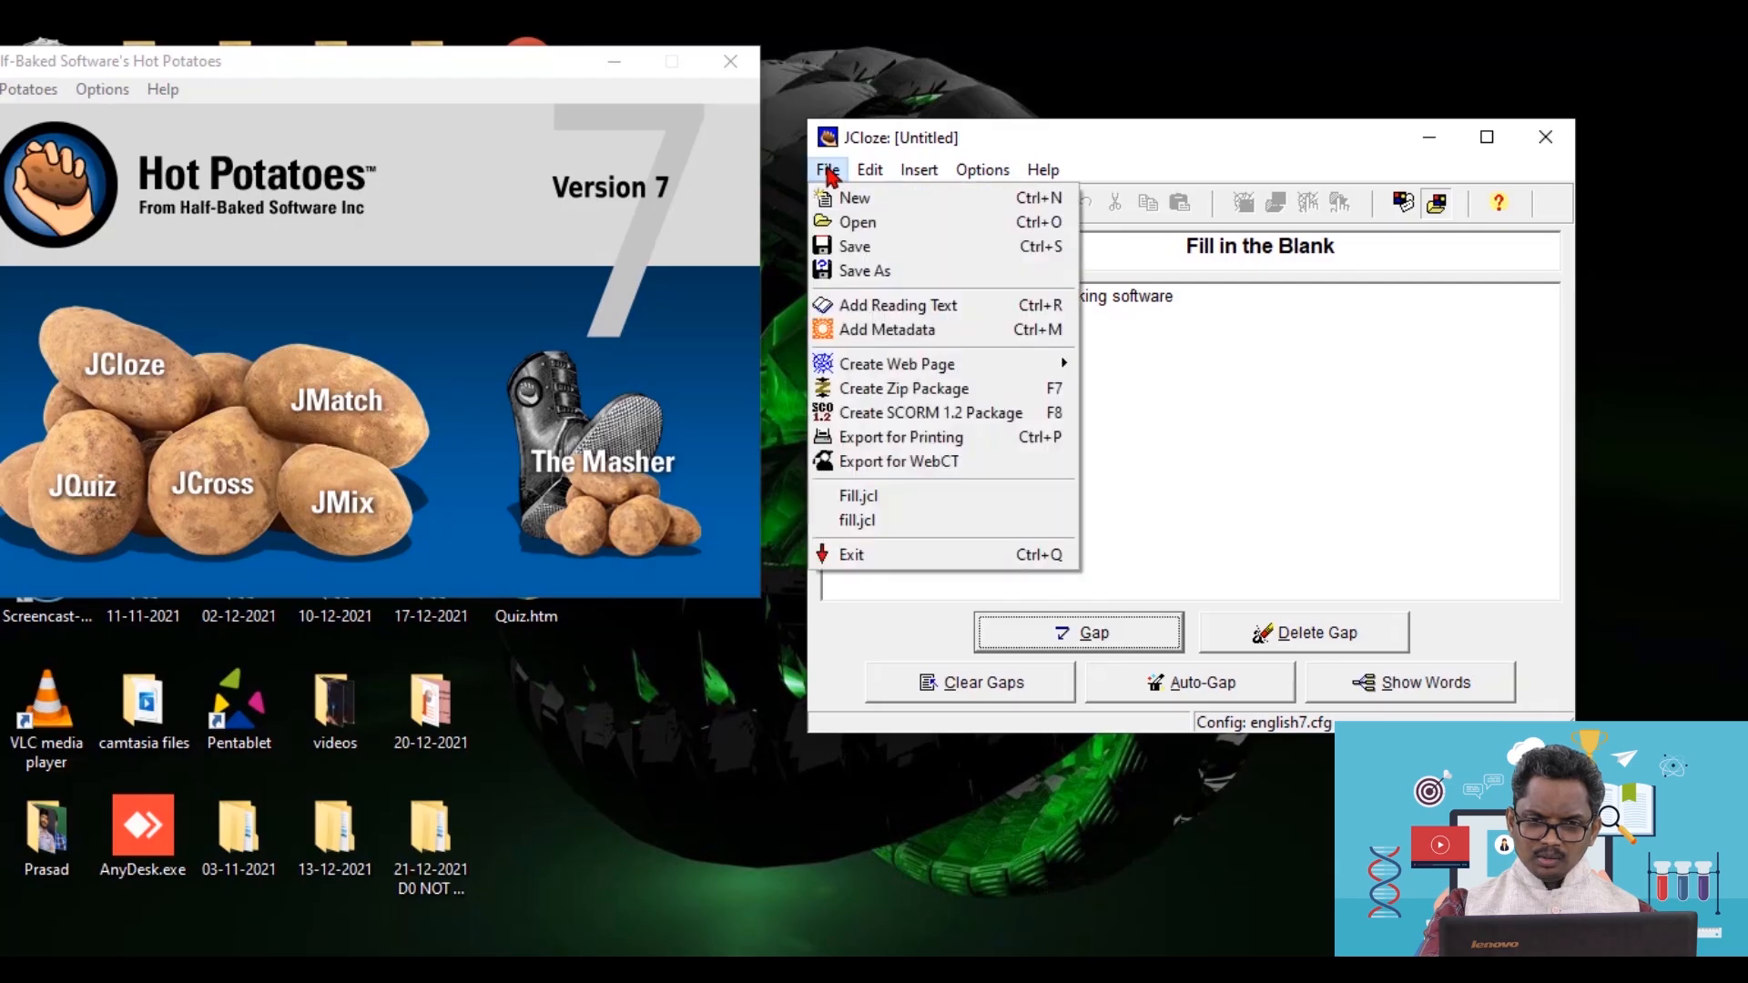
pyautogui.click(881, 271)
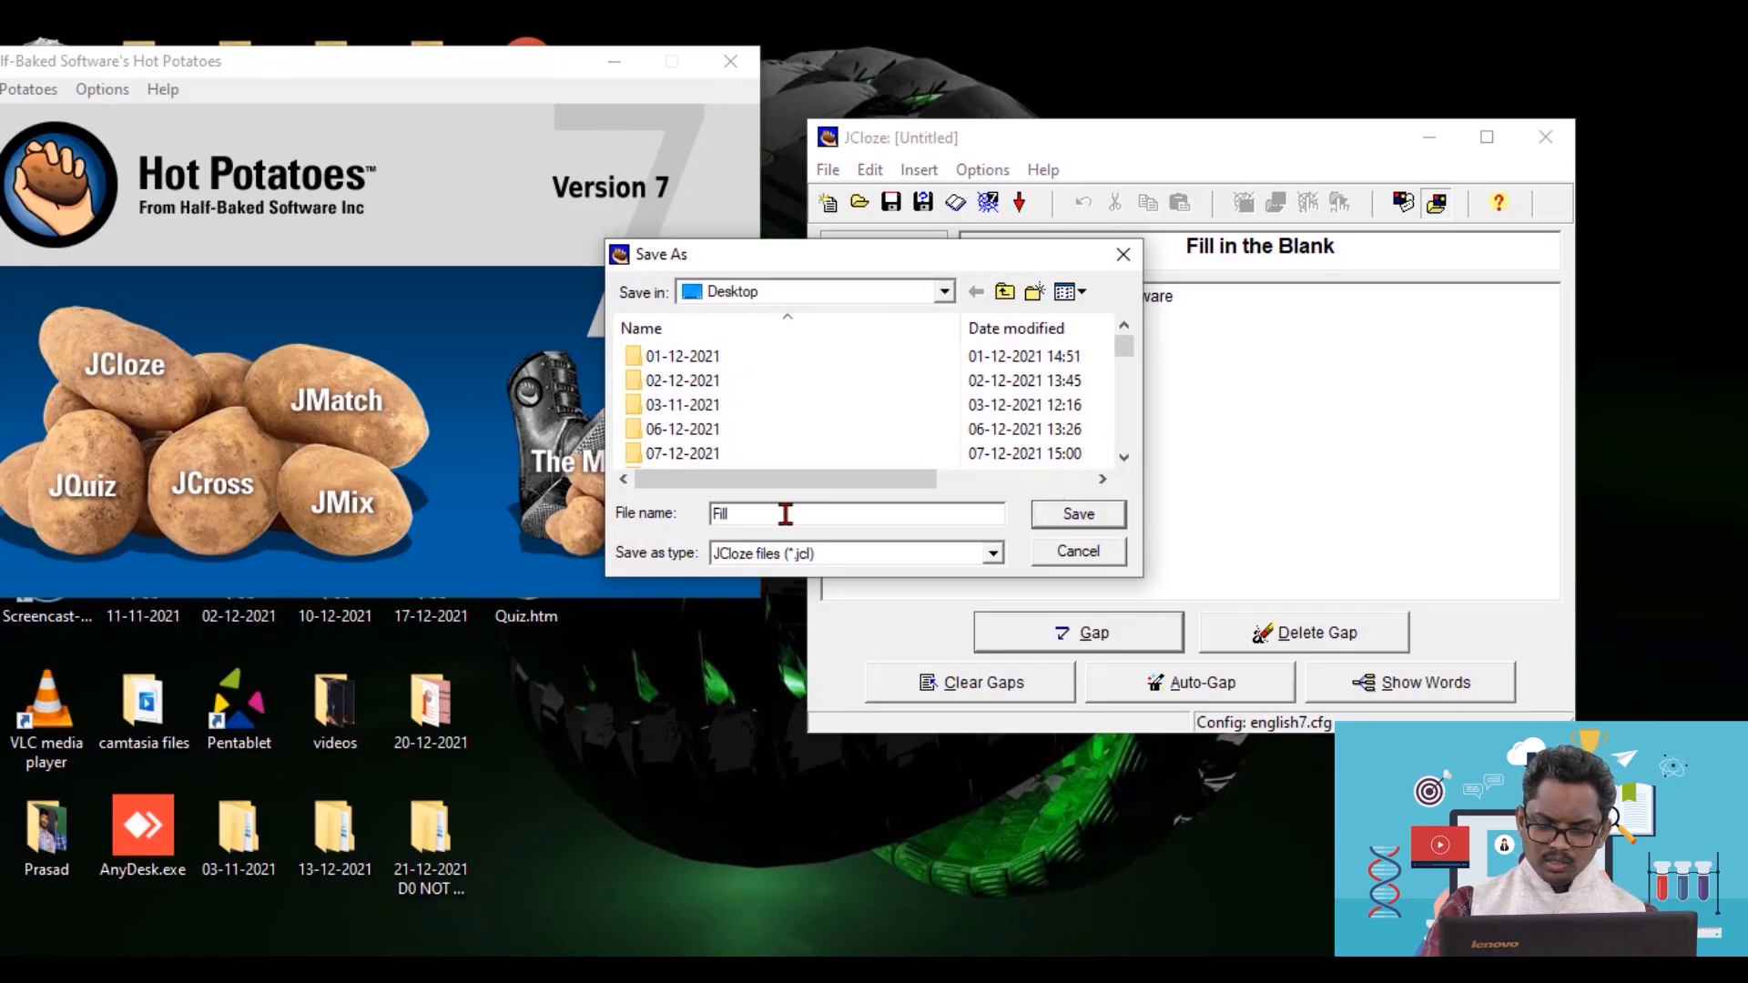
pyautogui.write('Fill')
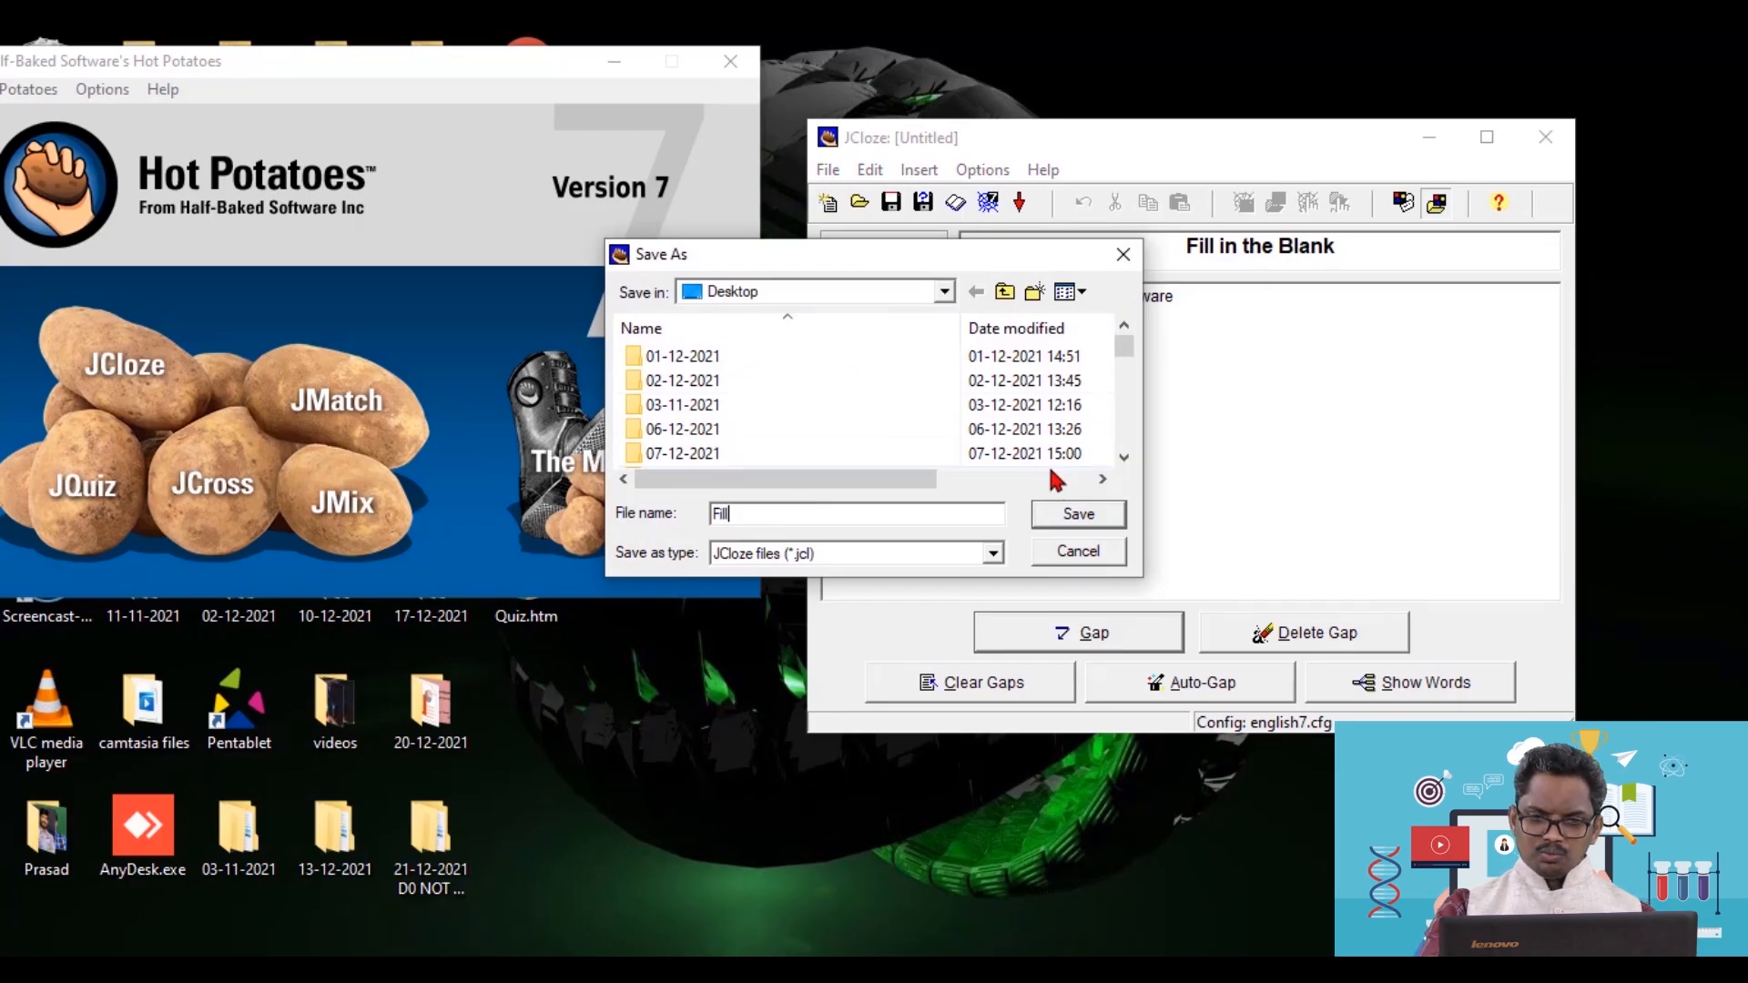
pyautogui.click(1076, 513)
pyautogui.moveTo(441, 74); pyautogui.dragTo(102, 249)
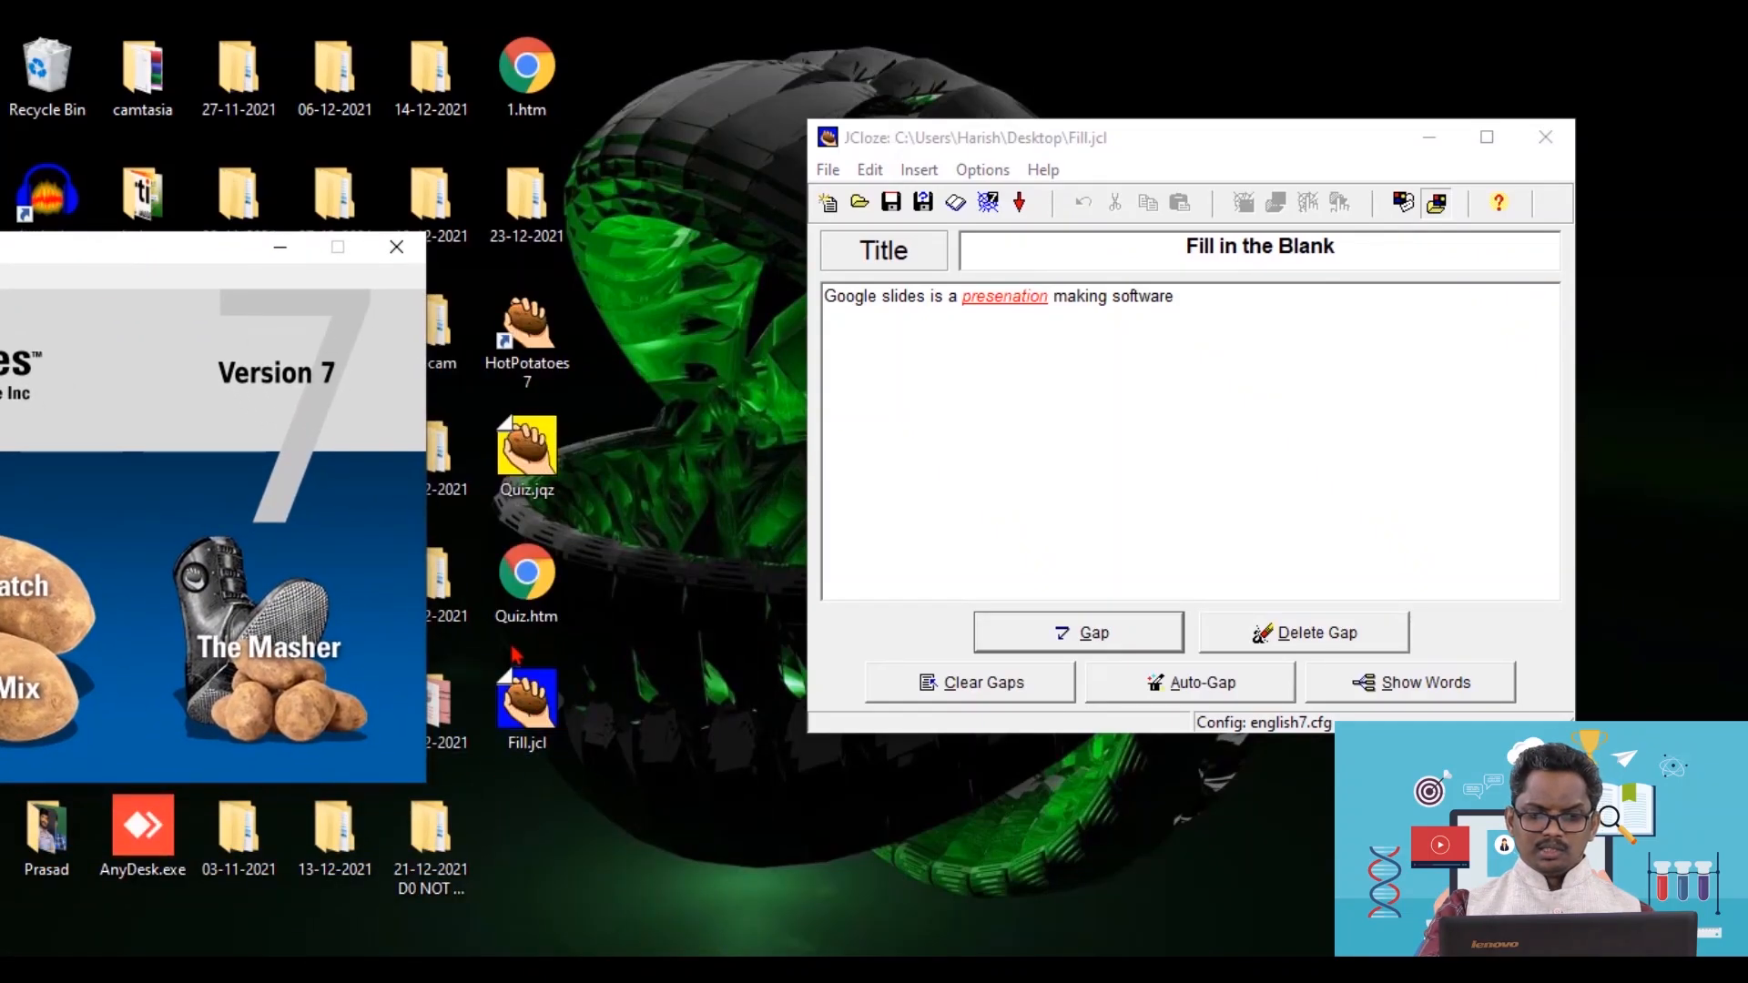
pyautogui.moveTo(151, 255); pyautogui.dragTo(466, 139)
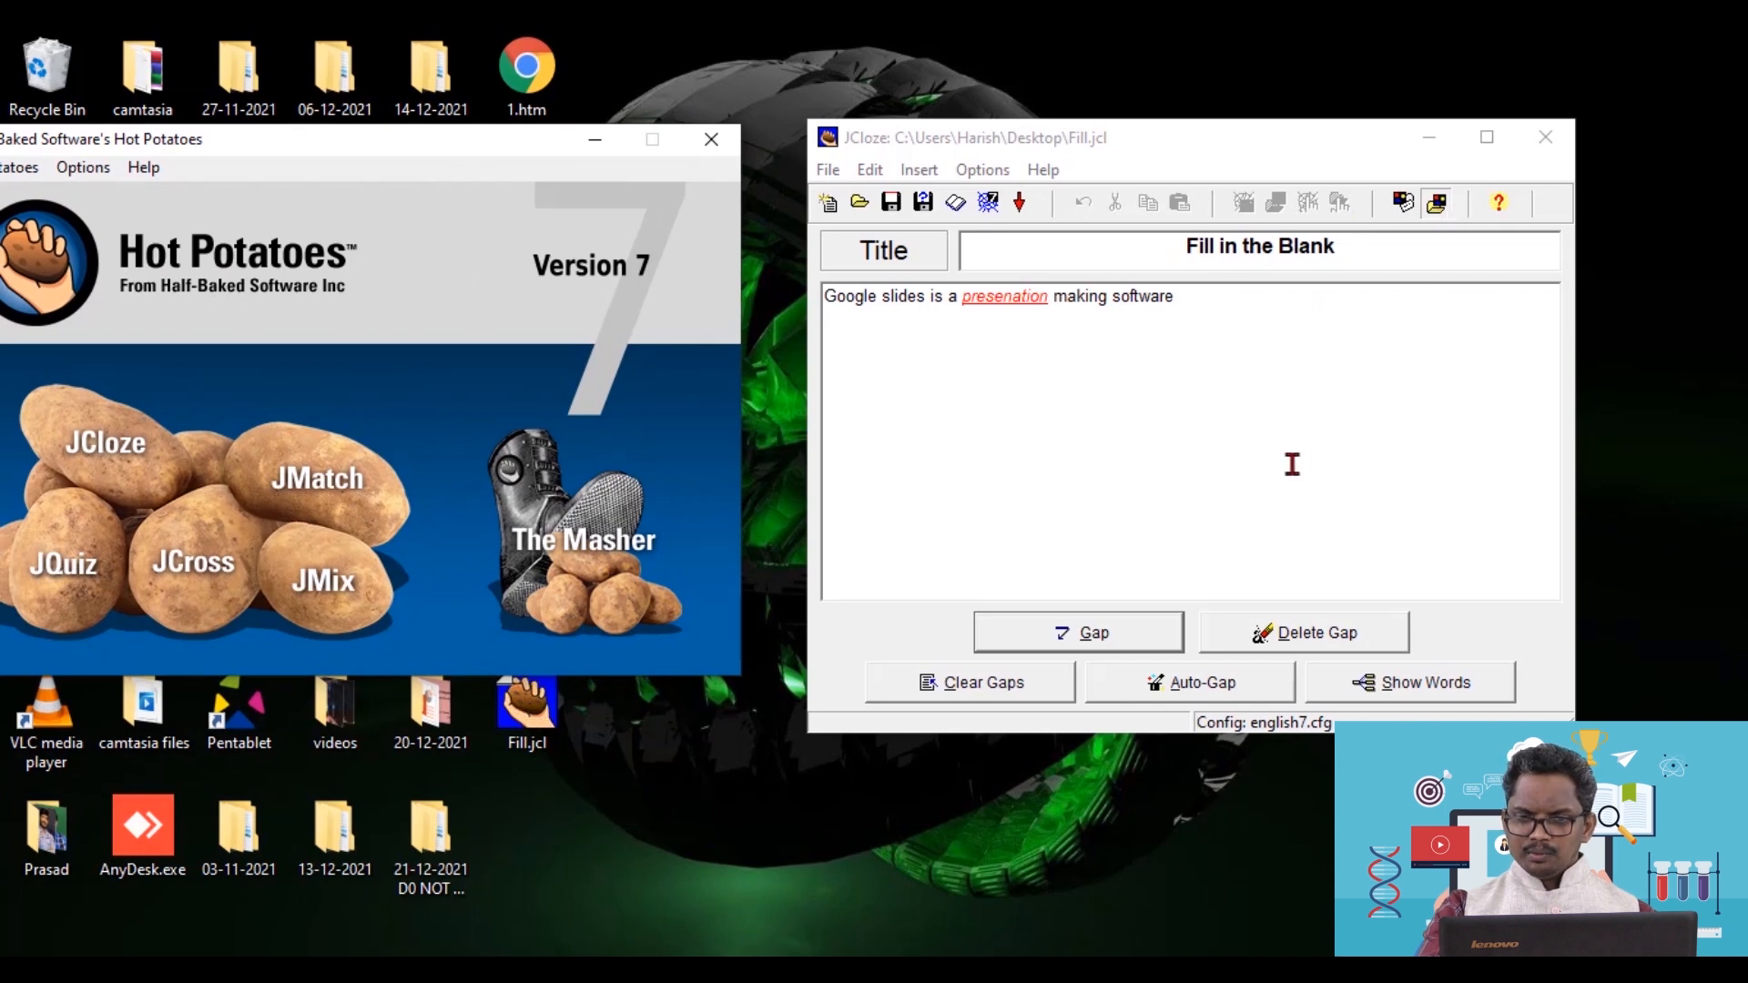
# - Set a time limit of 1 minute 0 seconds in the exercise's output configuration and save the configuration
pyautogui.click(1261, 412)
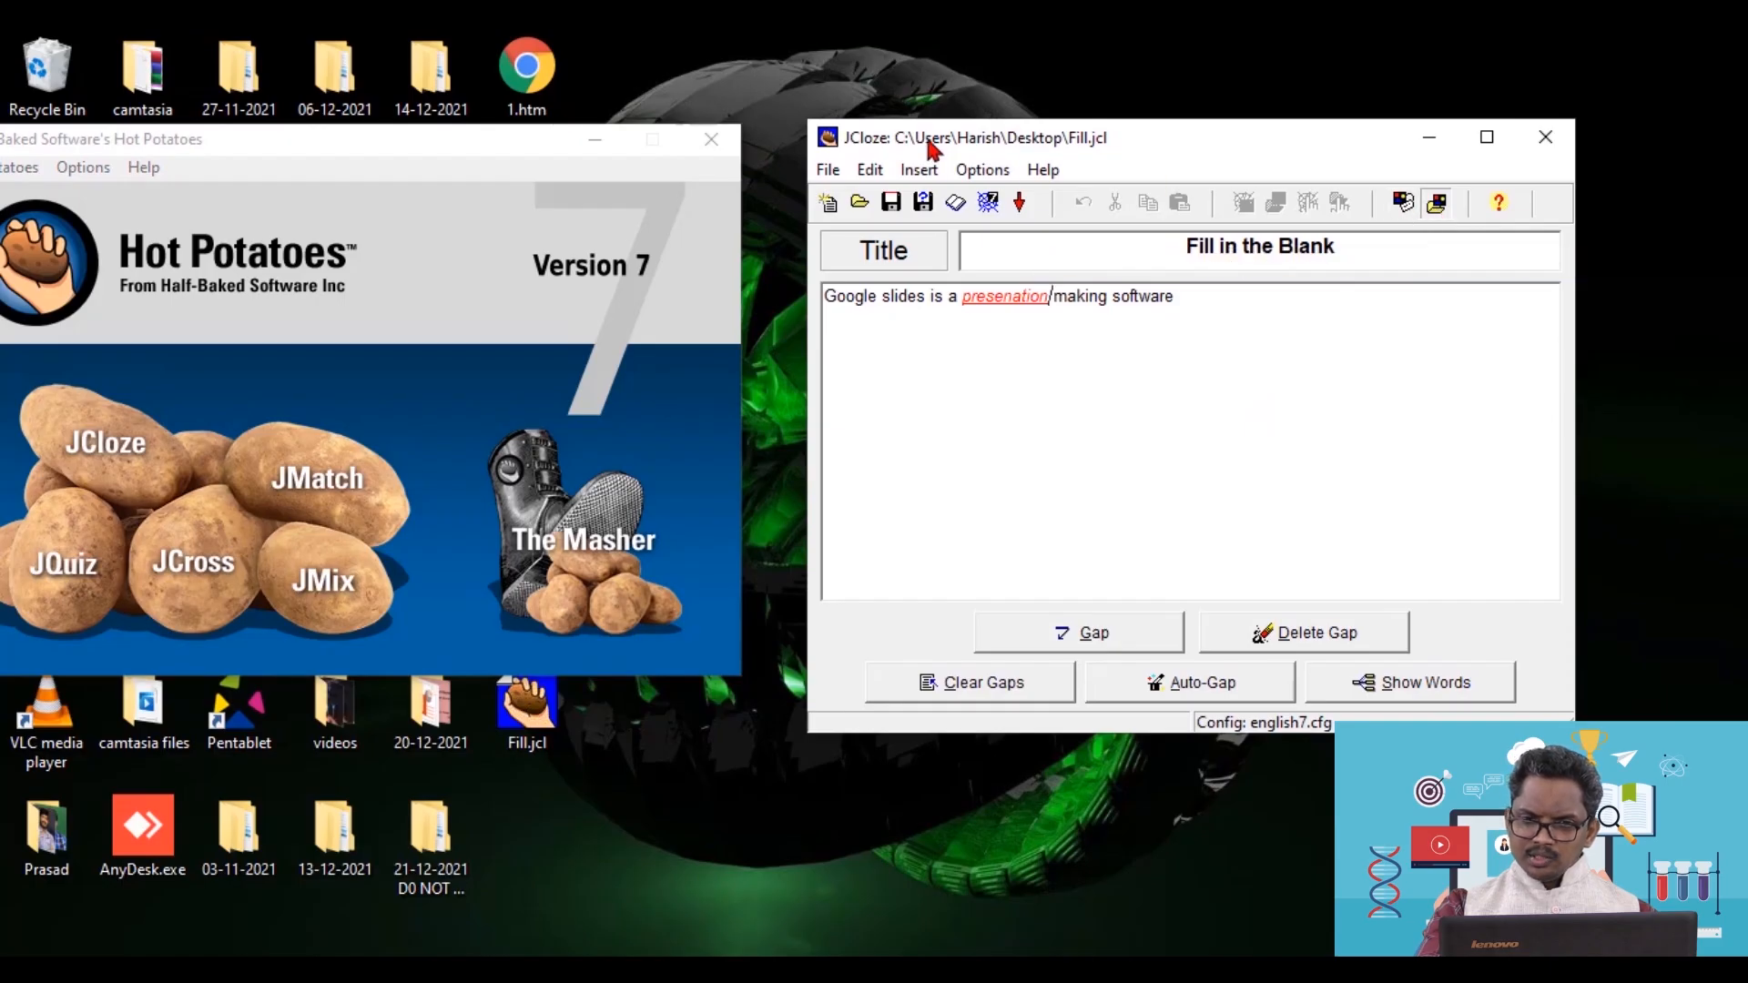
pyautogui.click(982, 170)
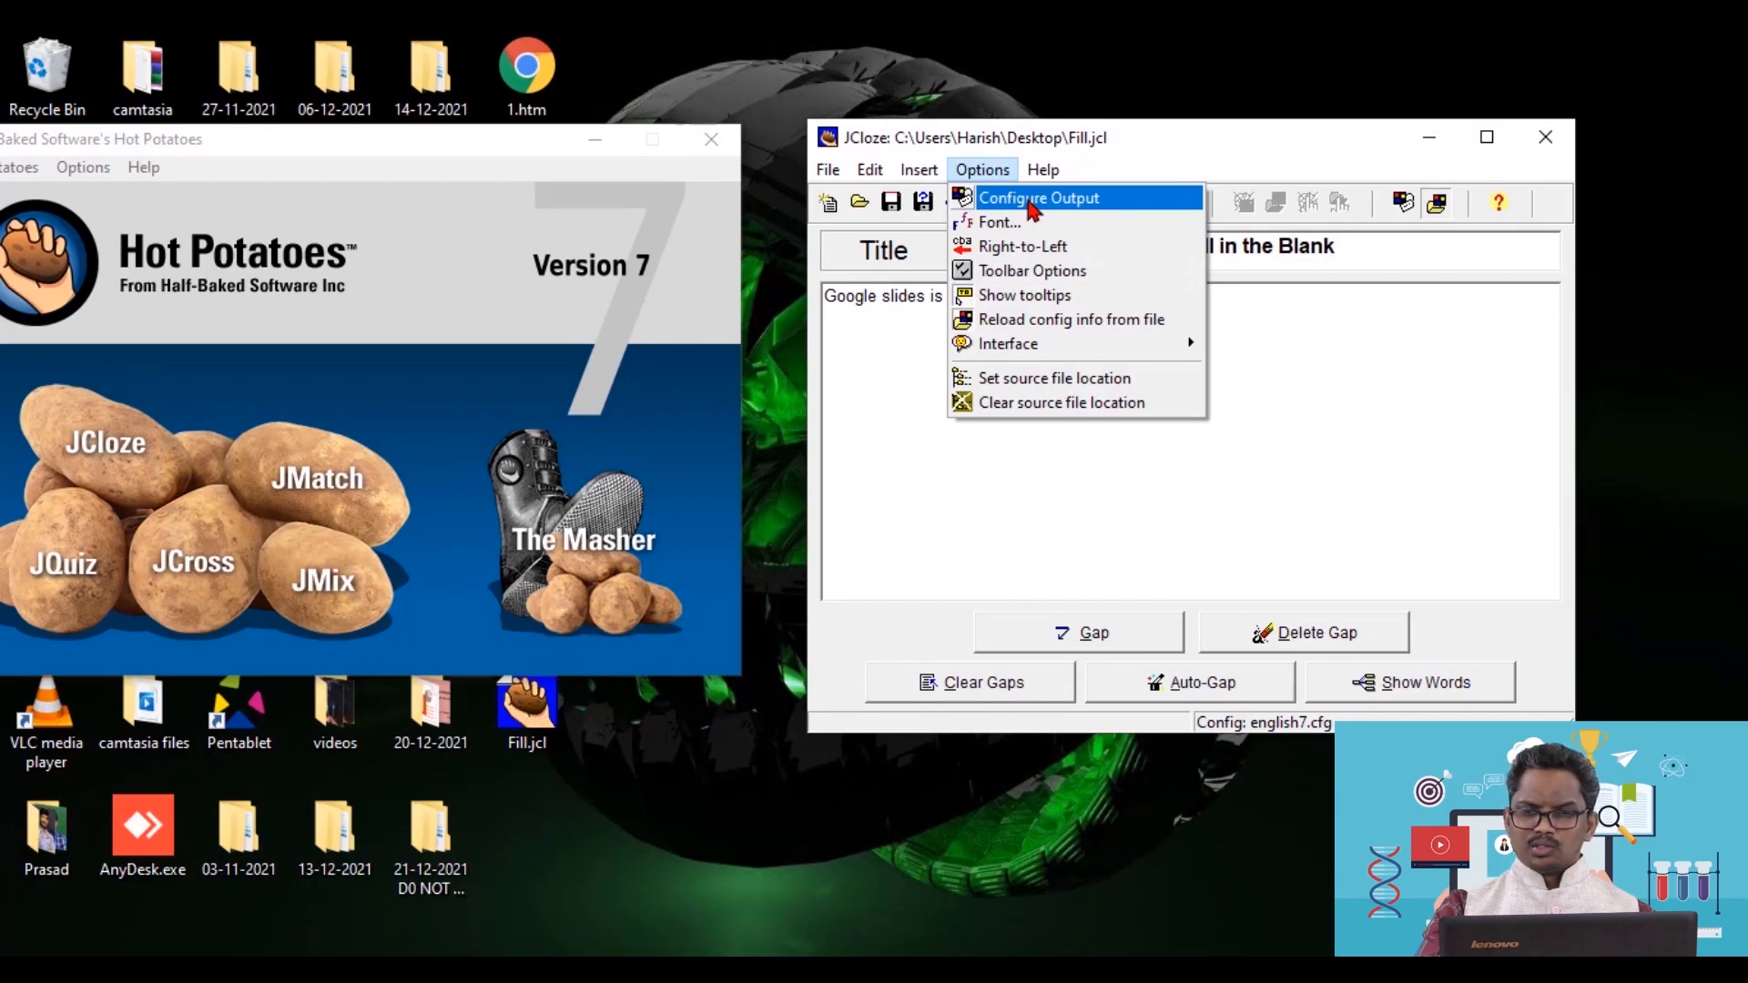
pyautogui.click(1030, 204)
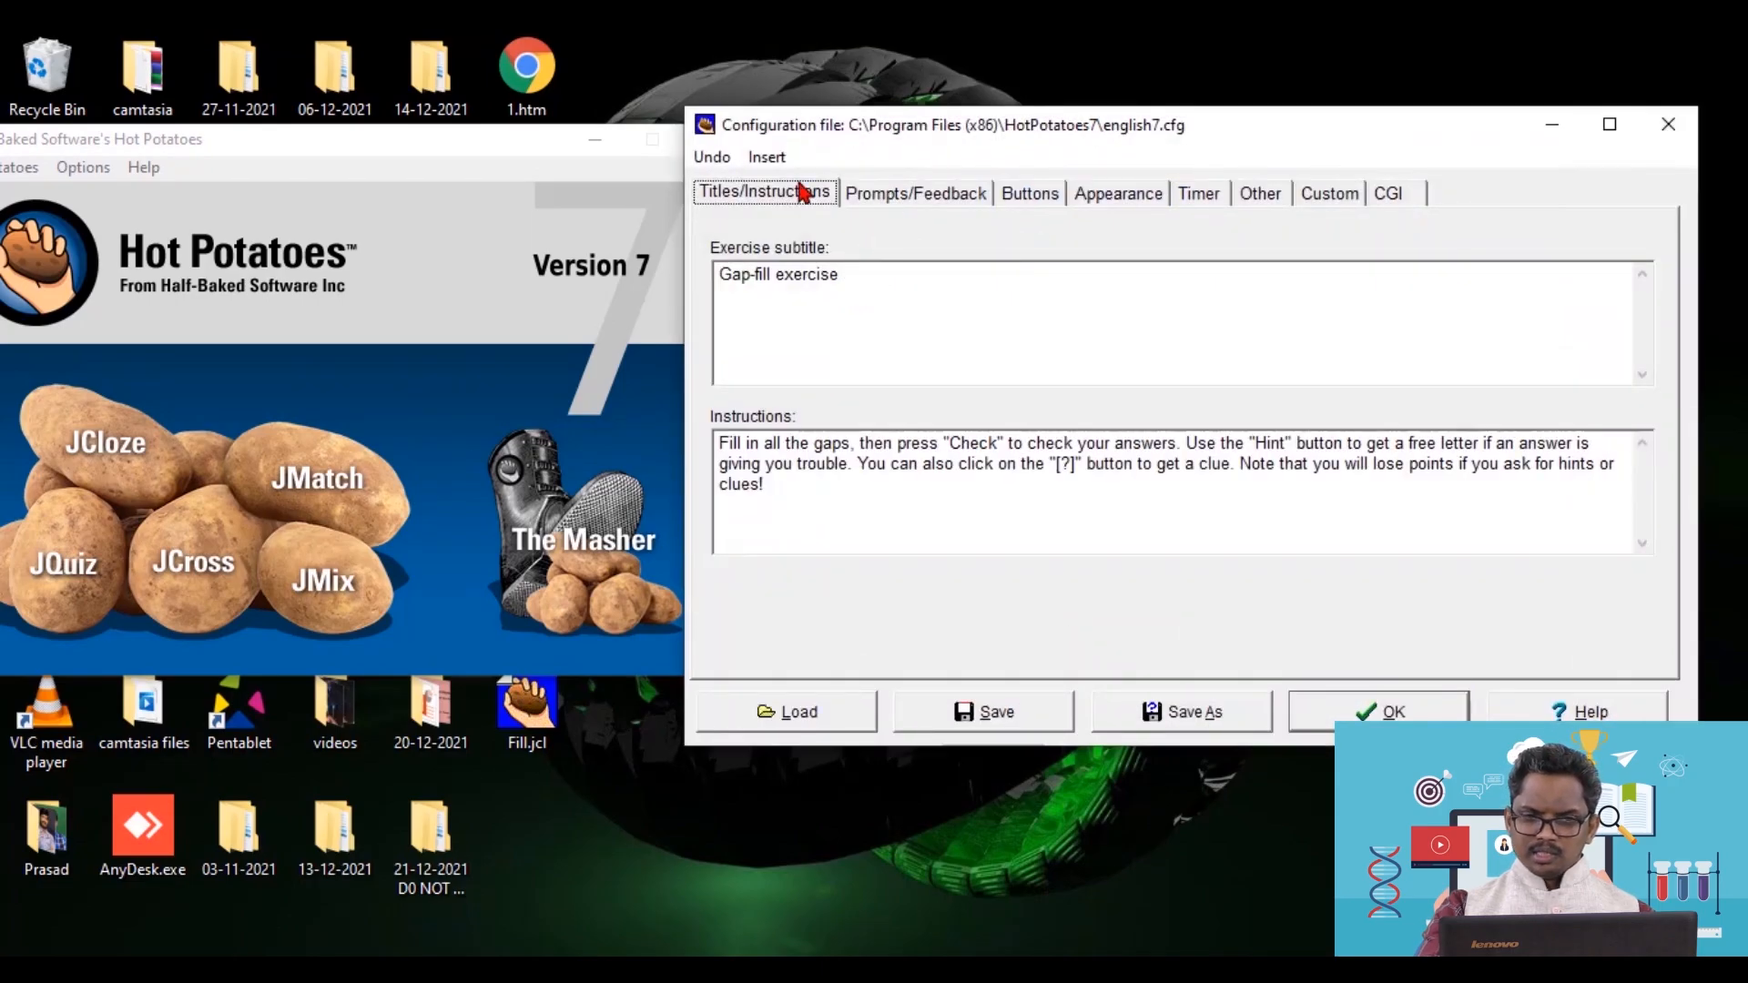
pyautogui.click(1193, 197)
pyautogui.click(744, 284)
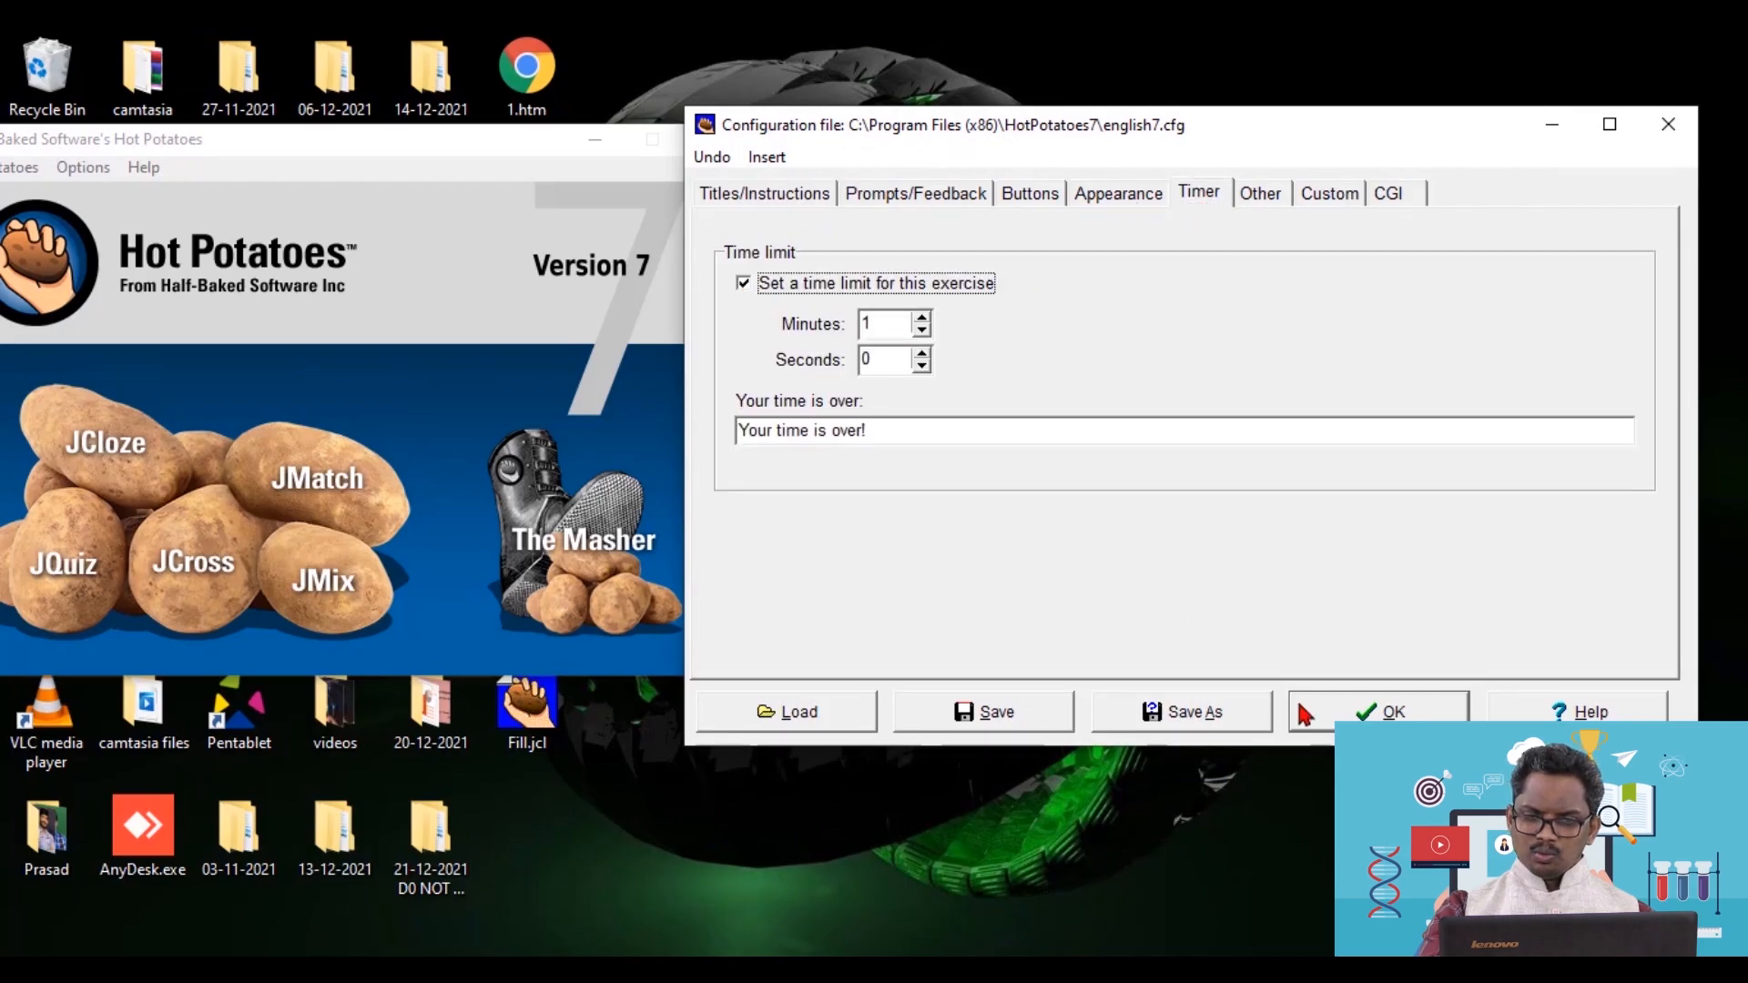
pyautogui.click(1044, 717)
pyautogui.click(1135, 202)
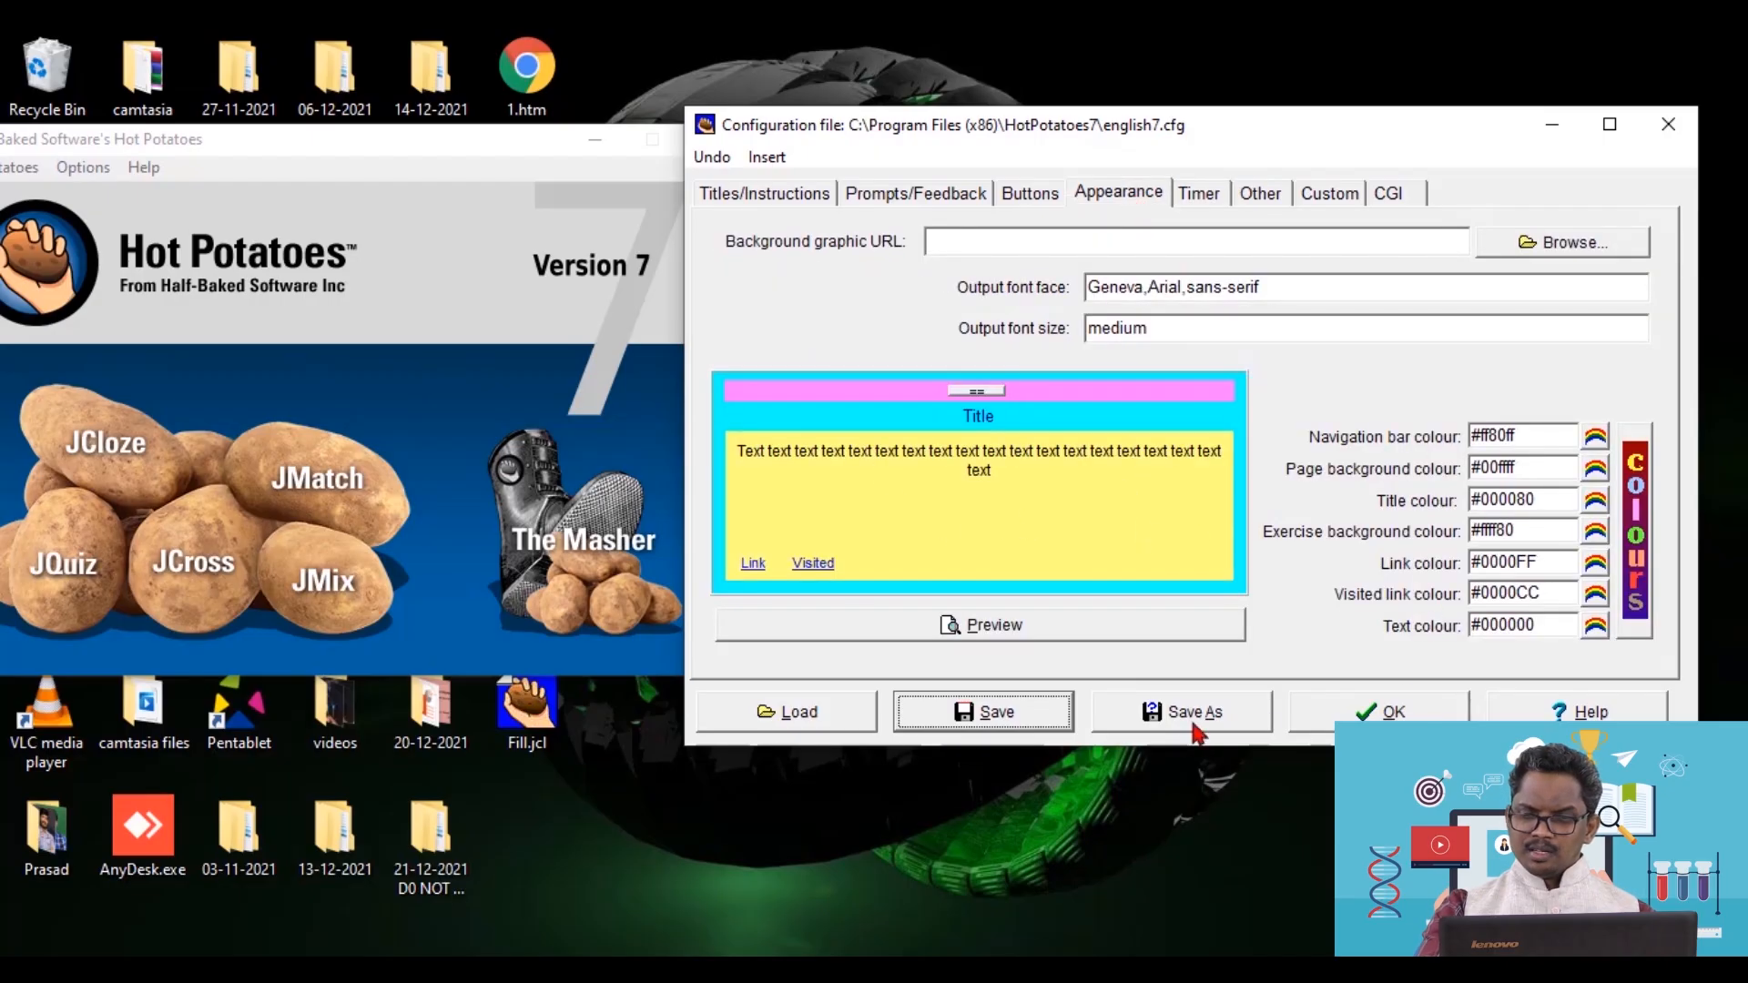
pyautogui.click(1012, 722)
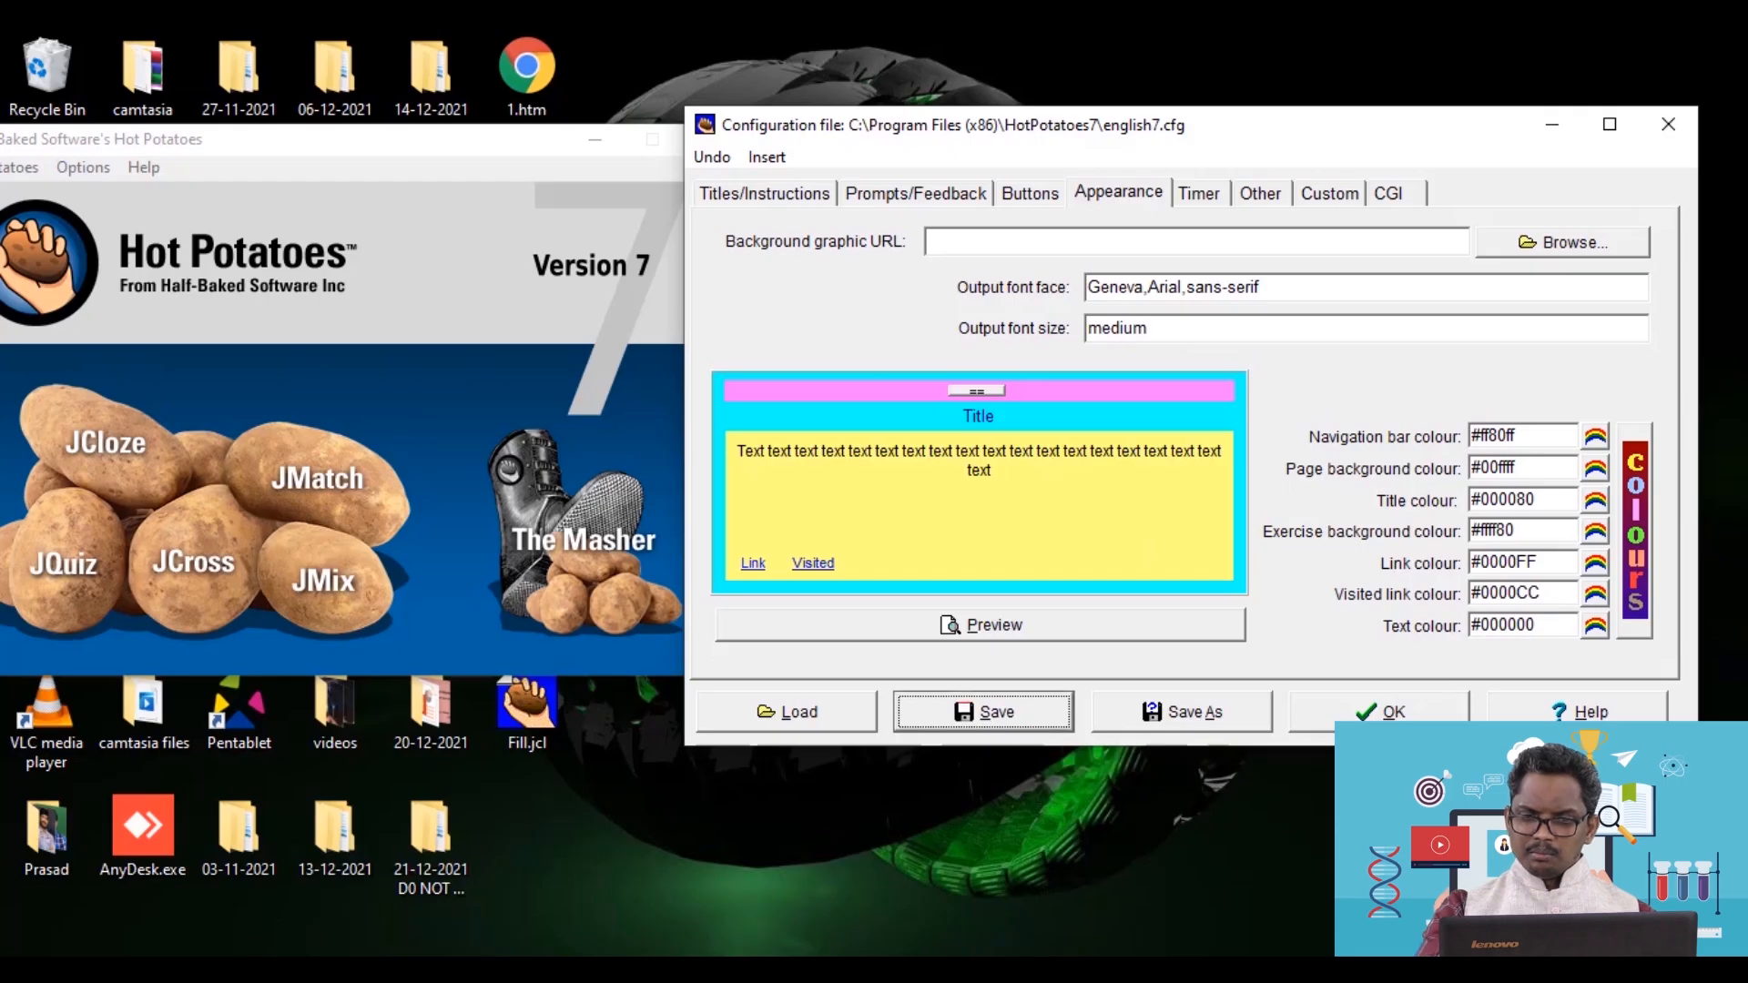
pyautogui.click(1379, 712)
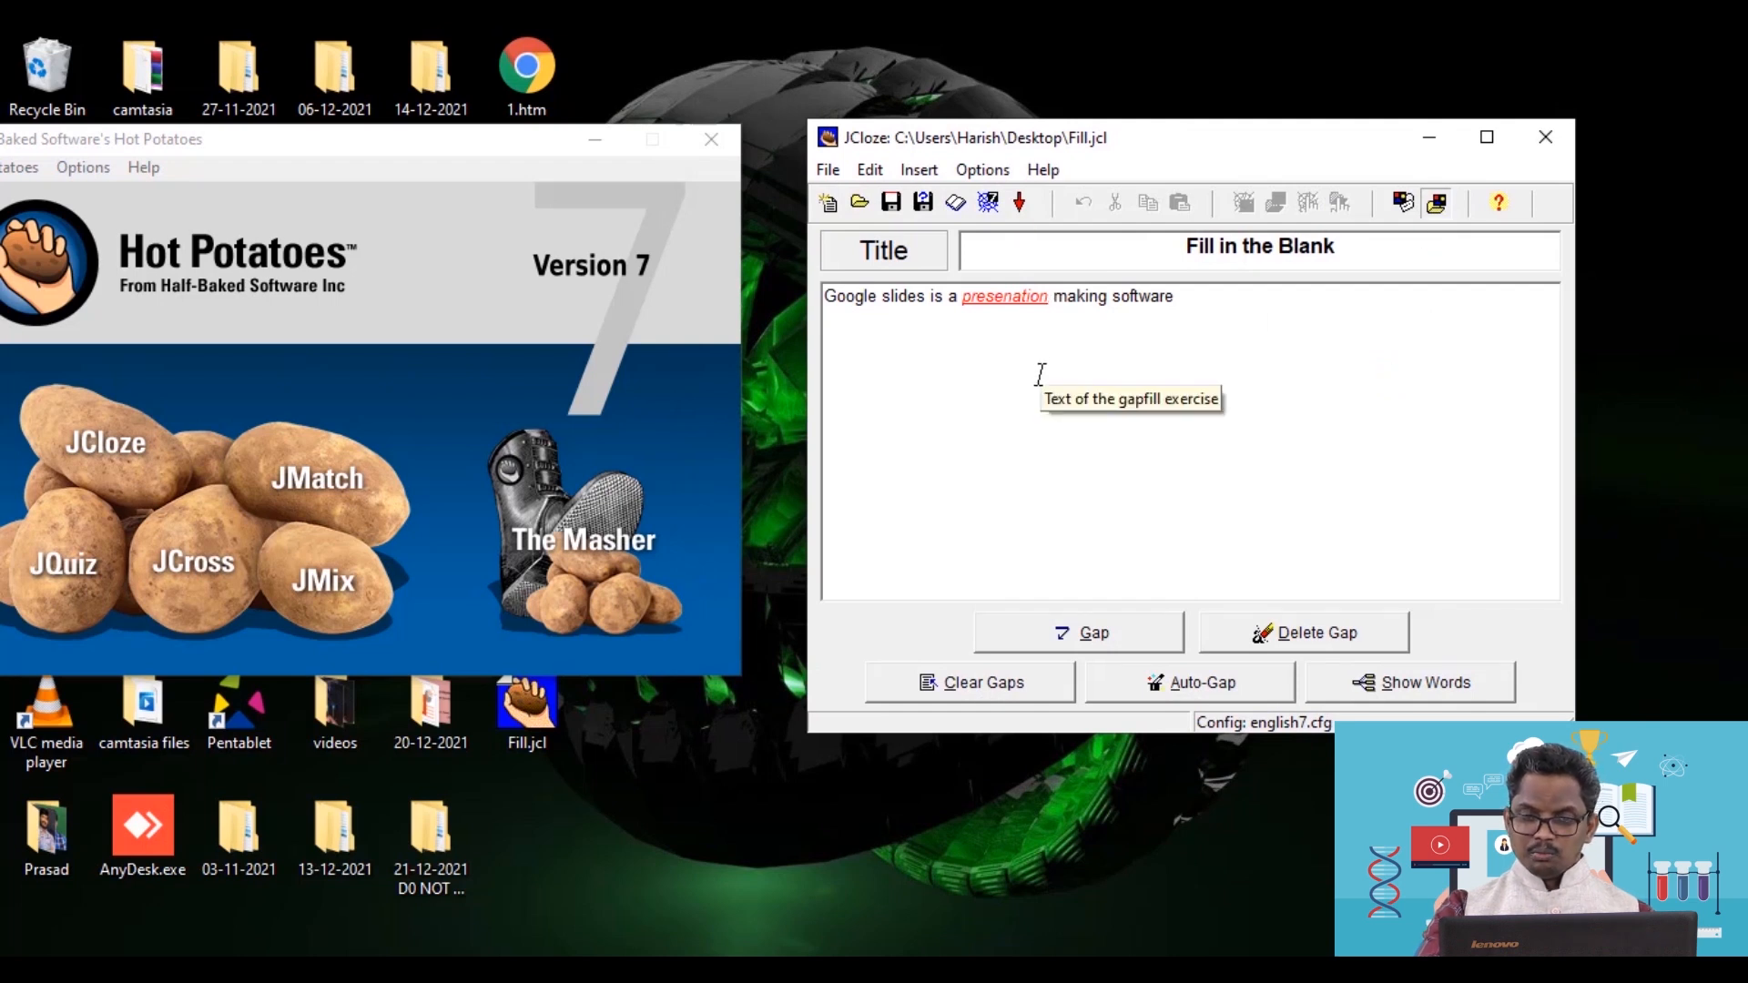
# - Export the gap-fill exercise to the Desktop as the web page Fill.htm and view it in the browser
pyautogui.click(987, 204)
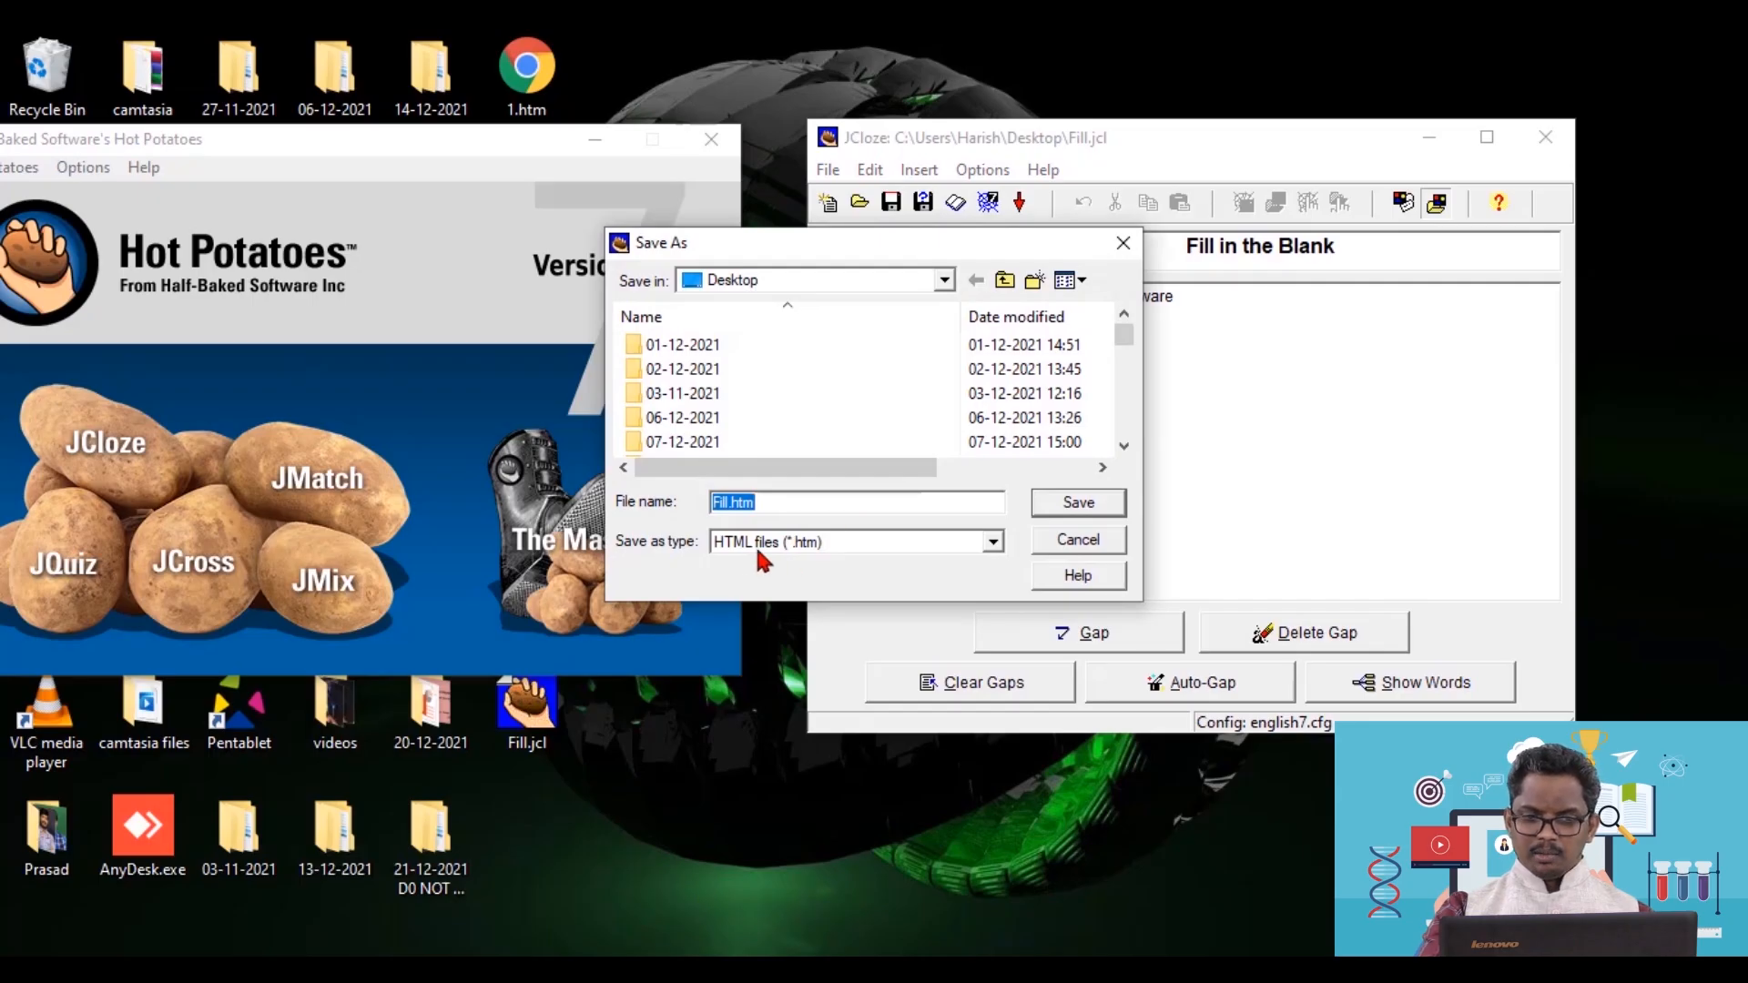
pyautogui.click(1079, 509)
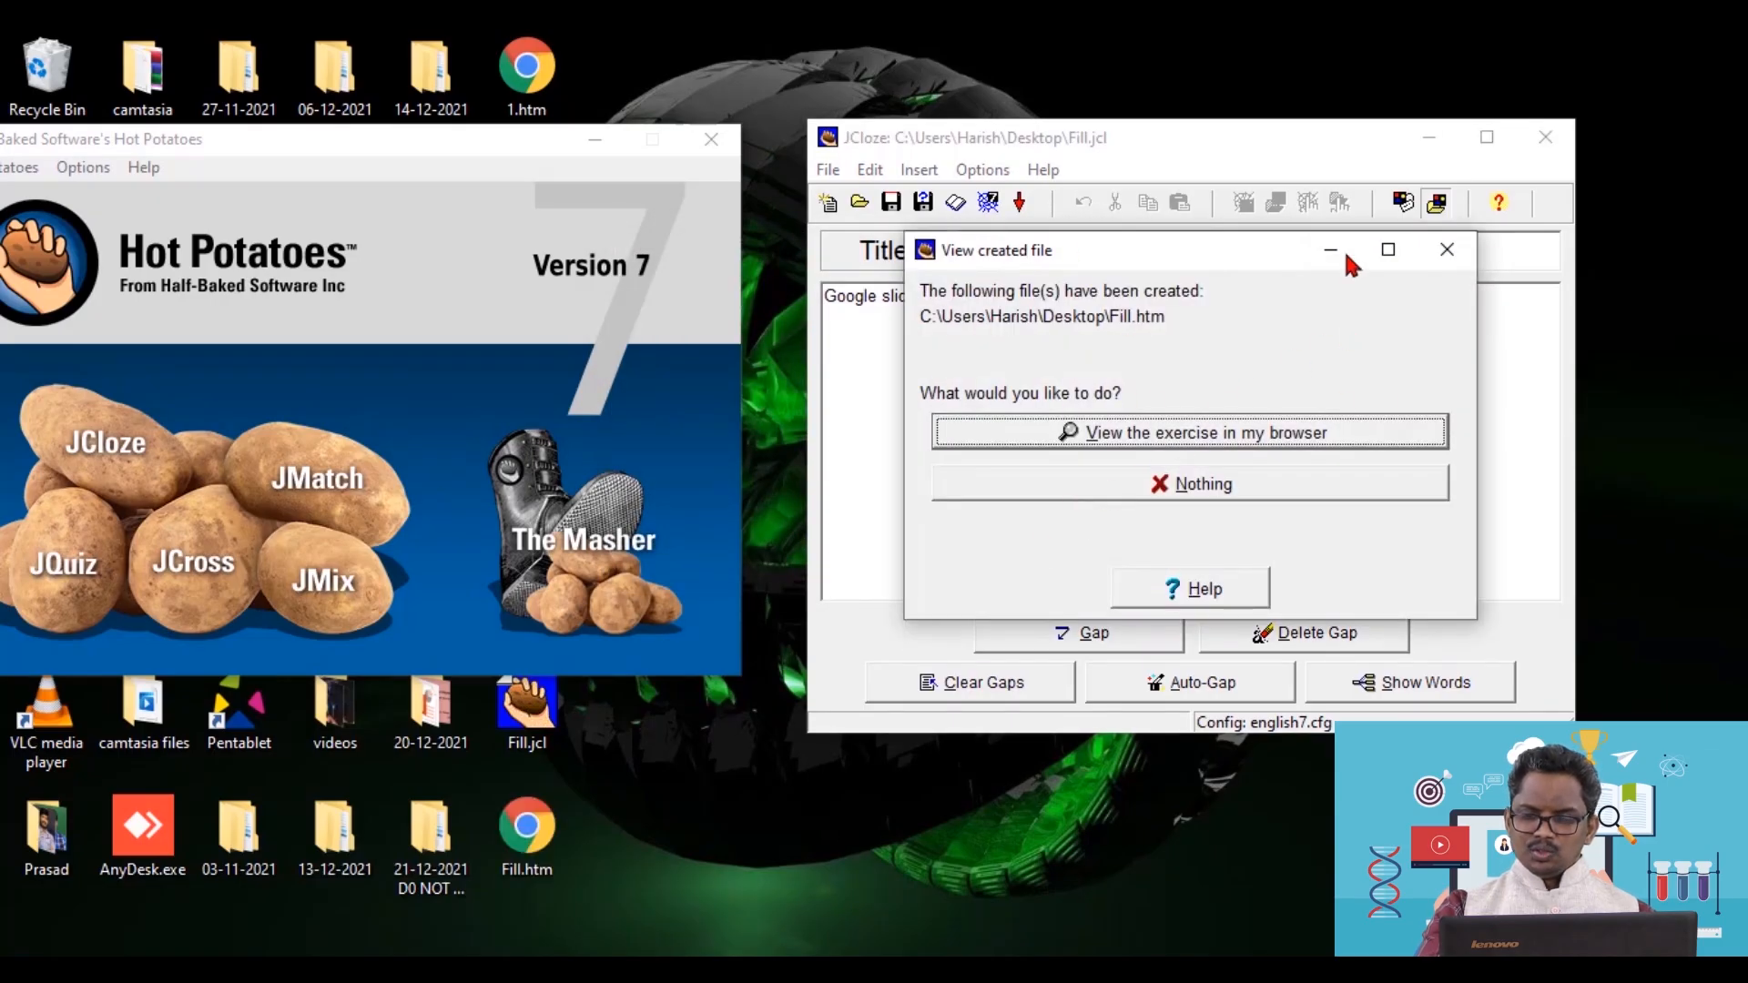
pyautogui.click(1236, 437)
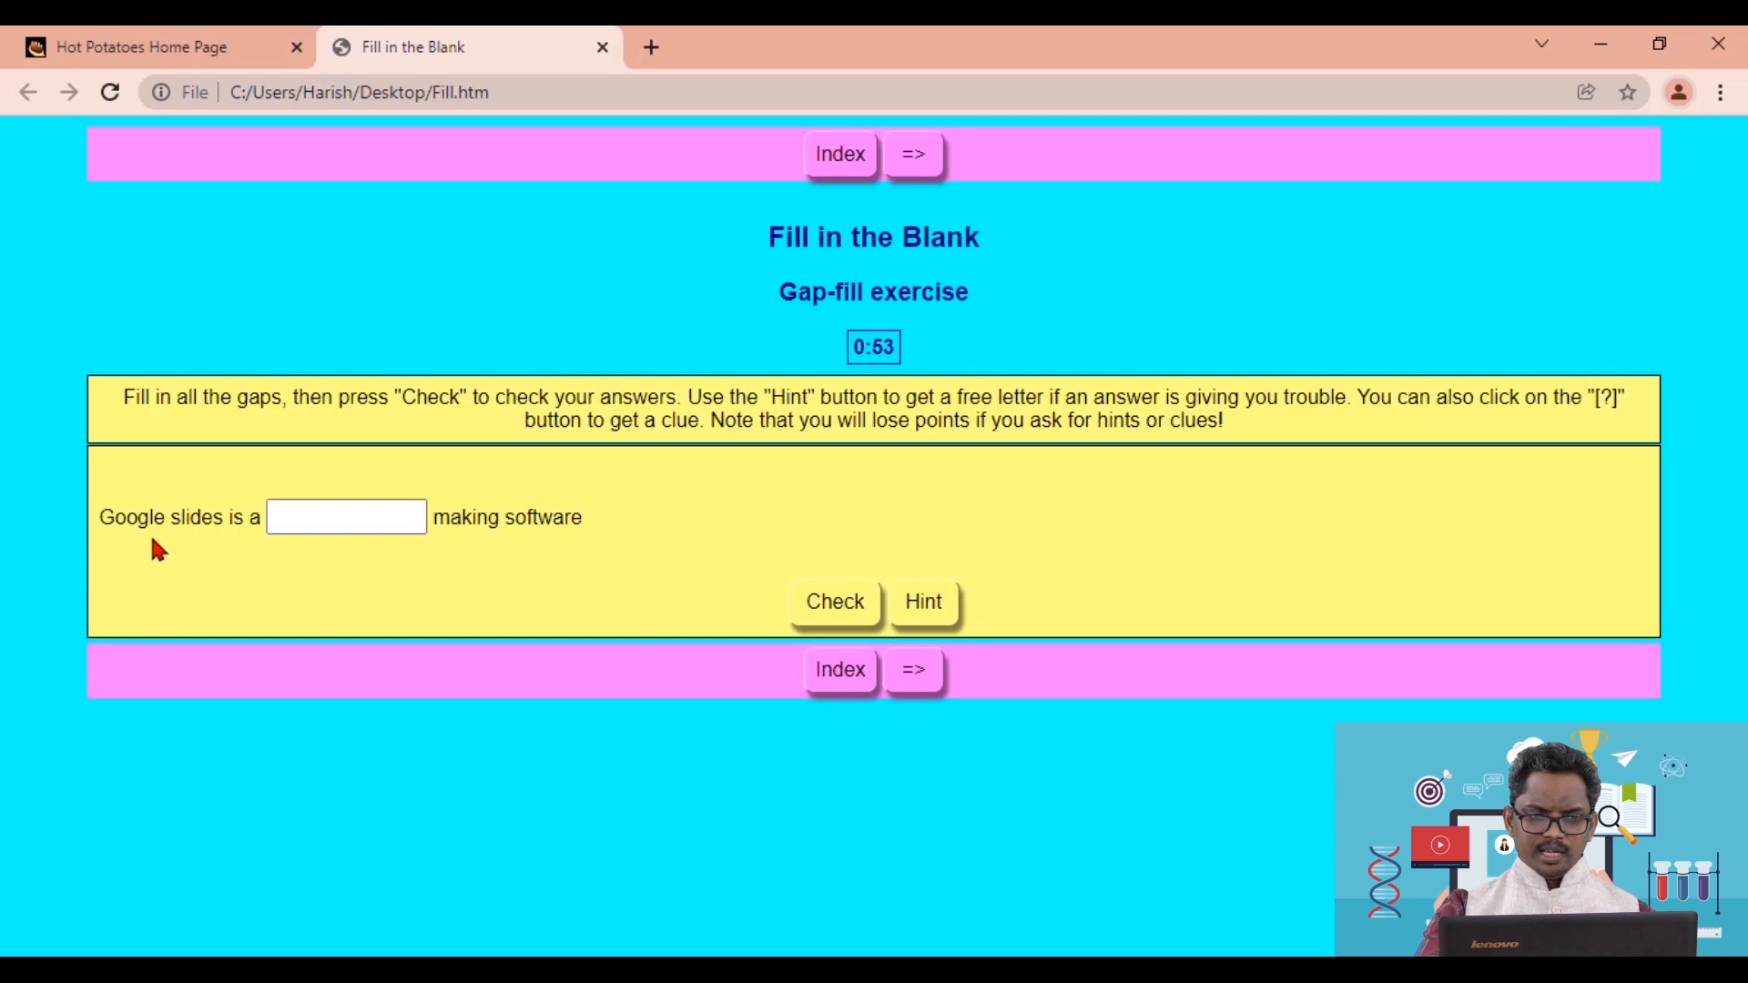
# - Test the gap-fill page by checking the answer "spreadsheet", then close the exercise page and minimize the browser
pyautogui.click(381, 518)
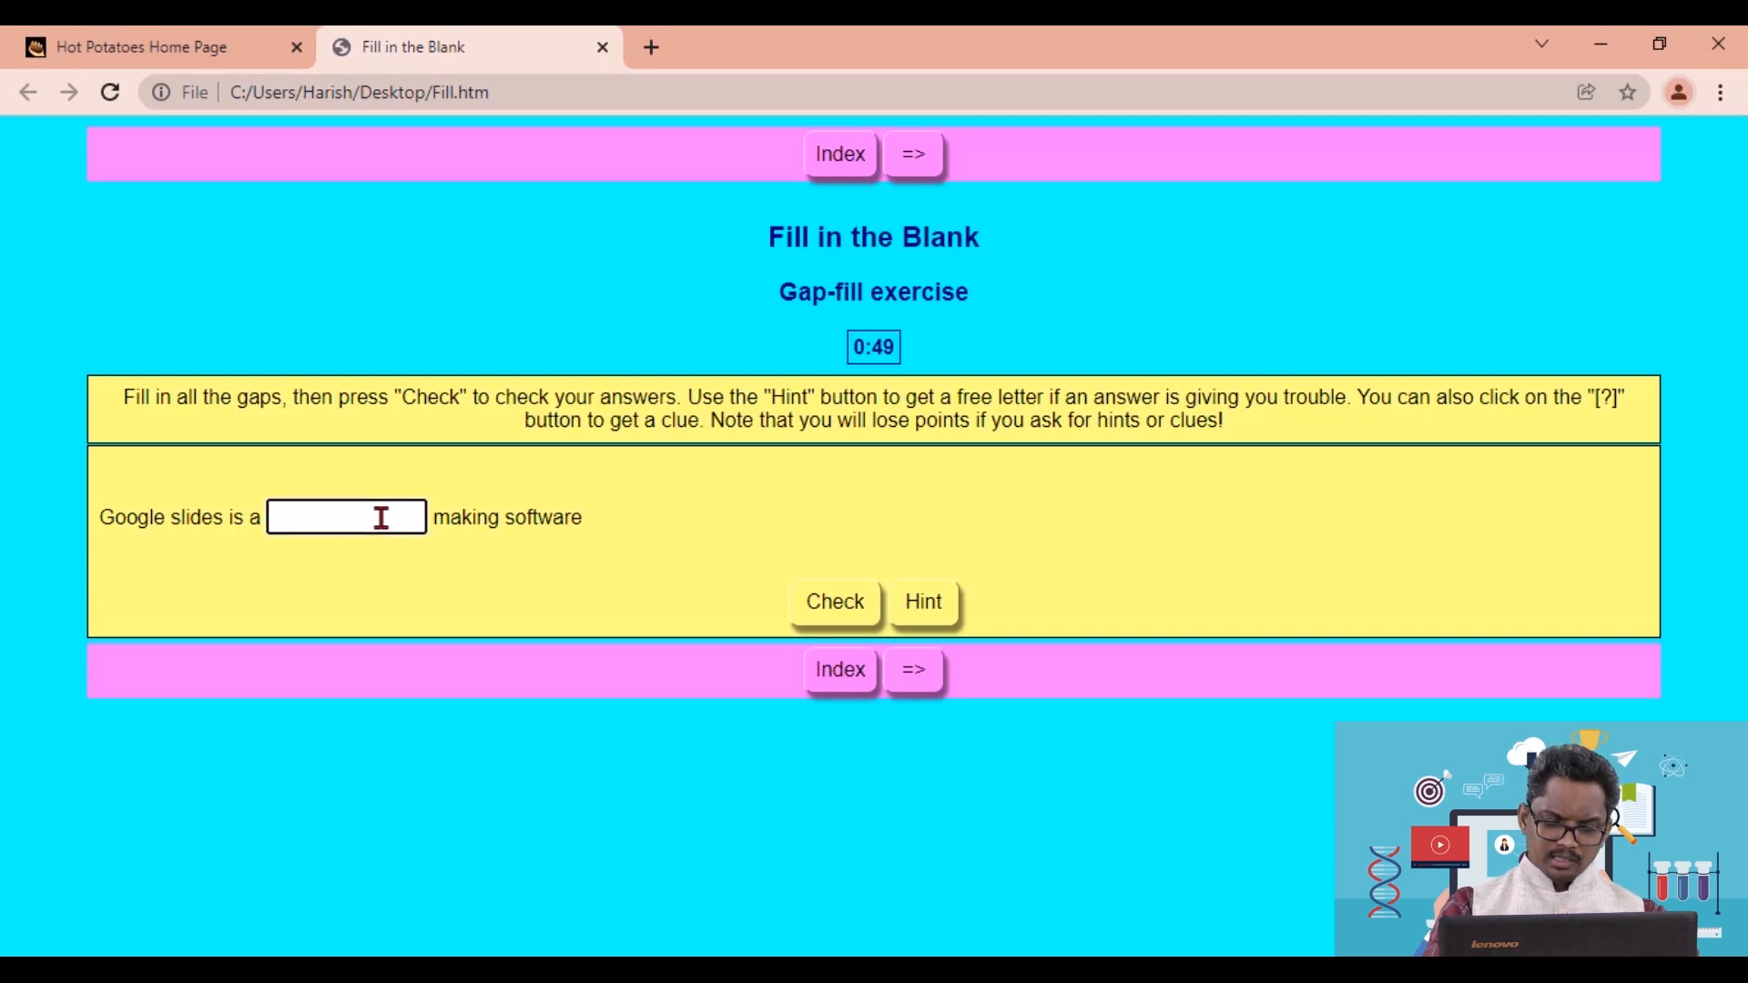
pyautogui.write('sp')
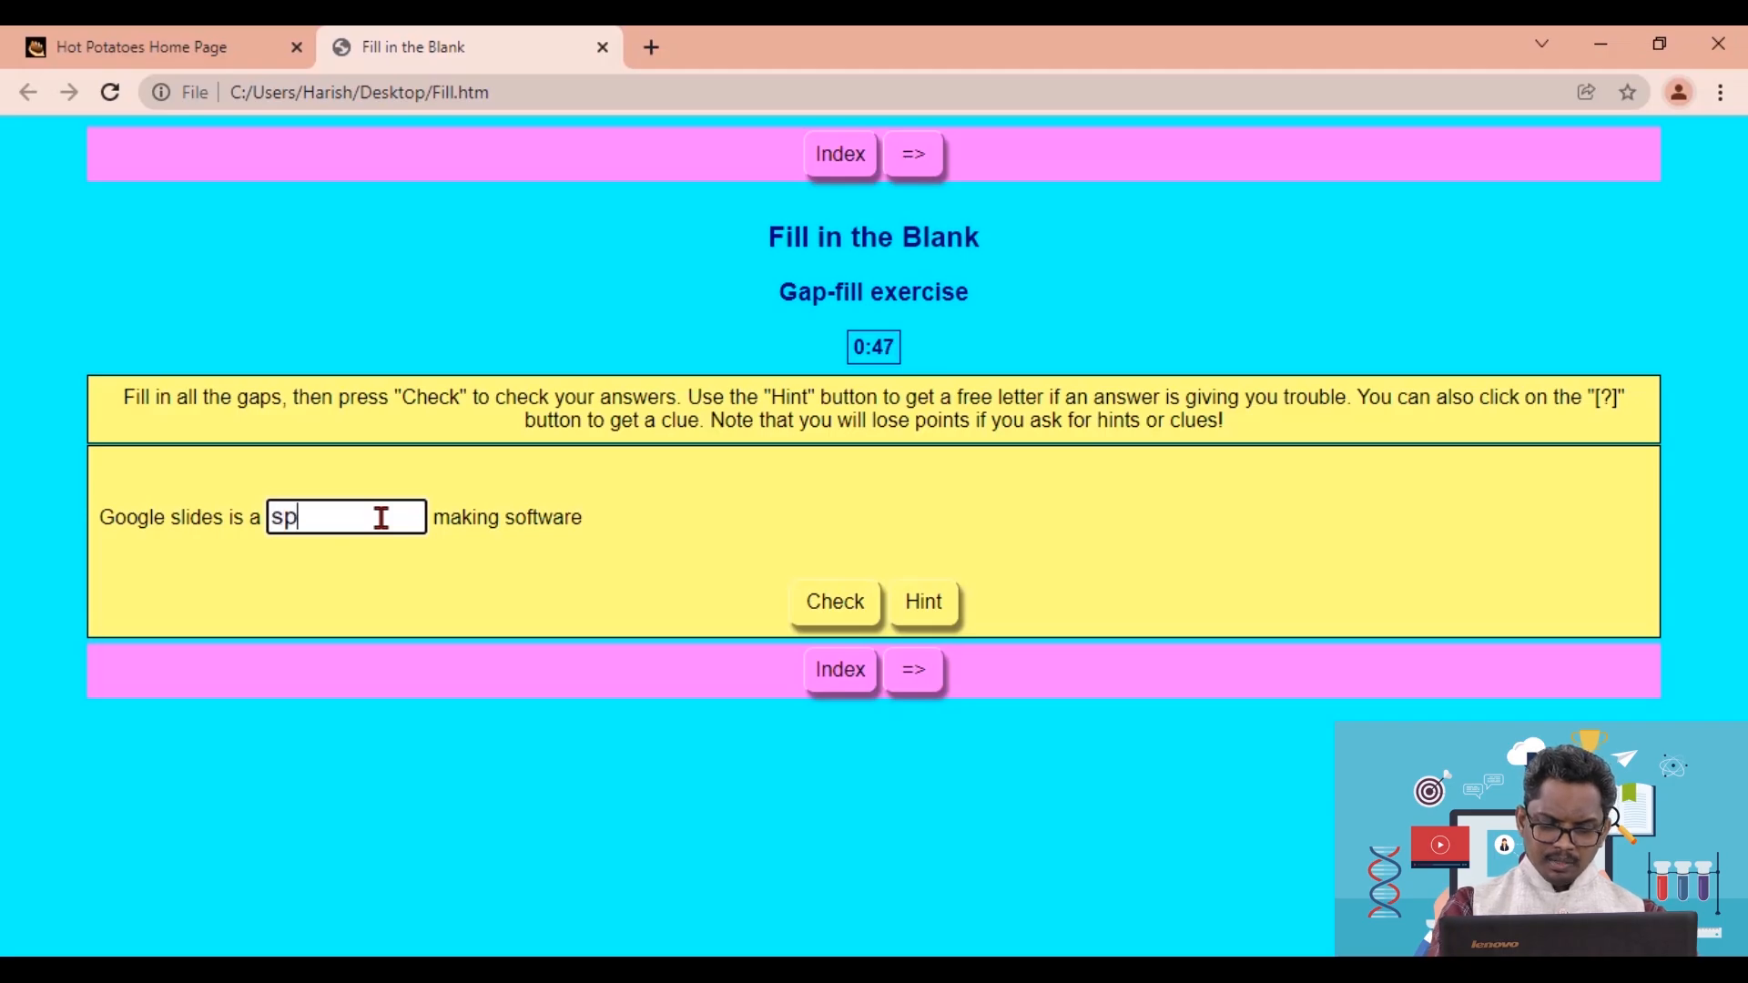
pyautogui.write('readsheet')
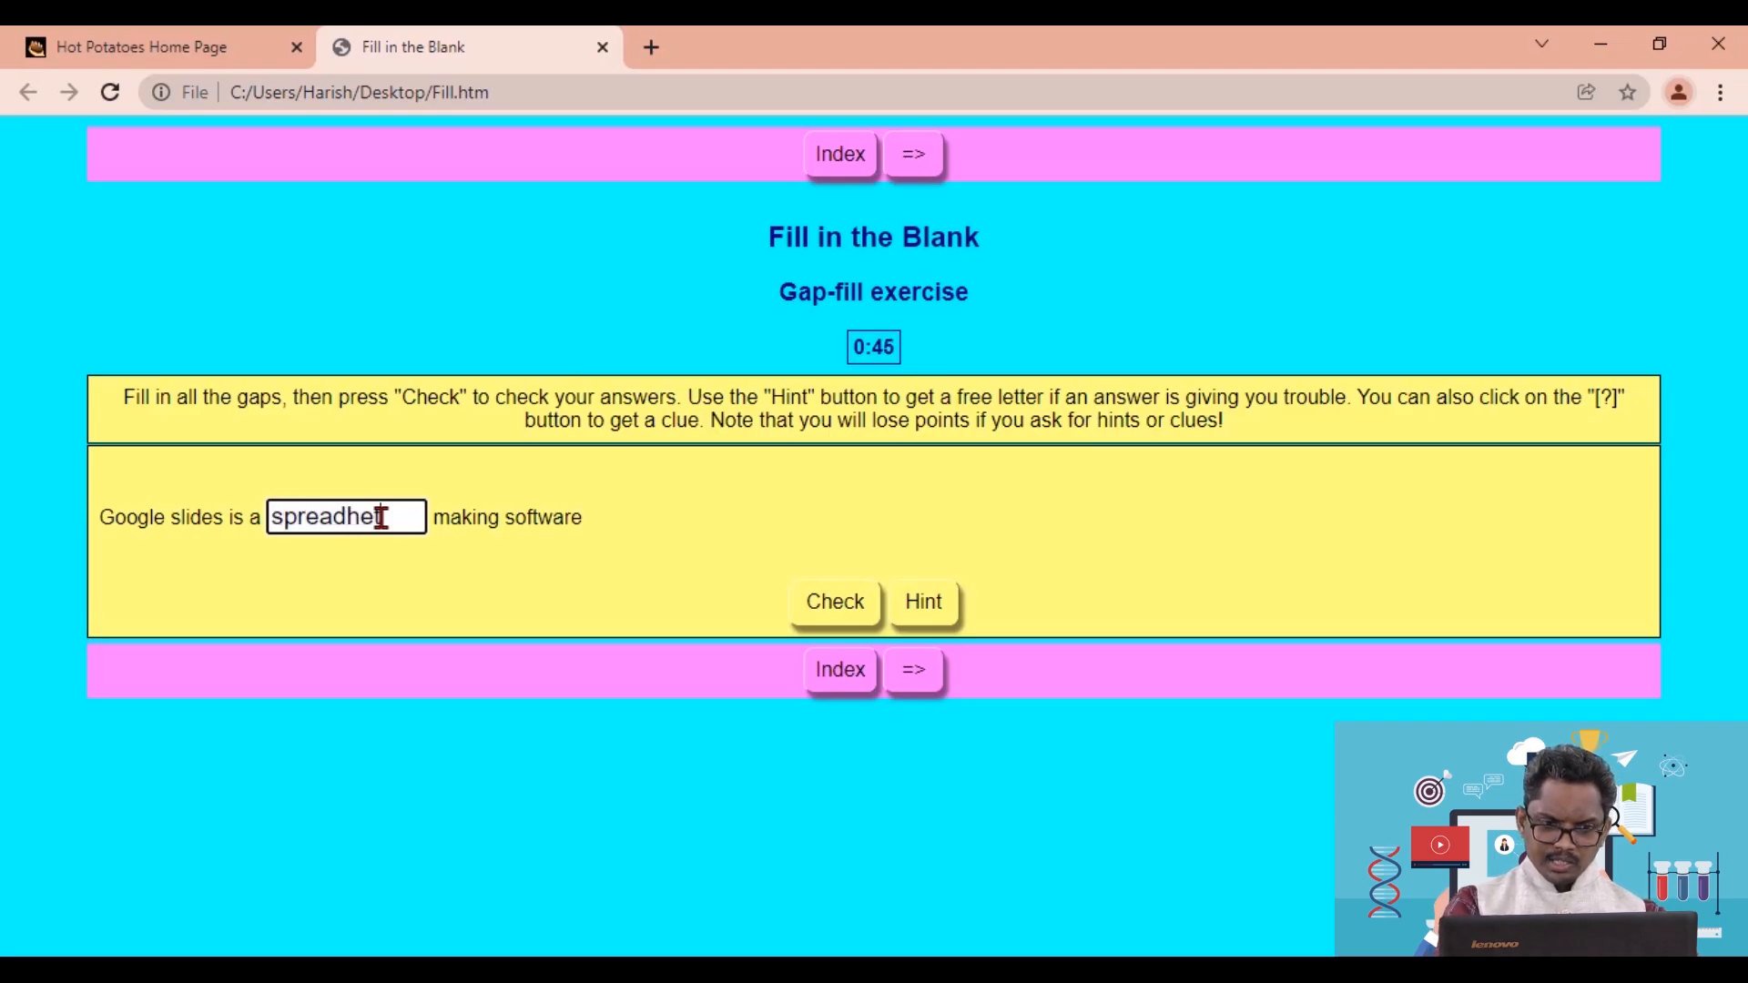
pyautogui.click(351, 517)
pyautogui.write('sheet')
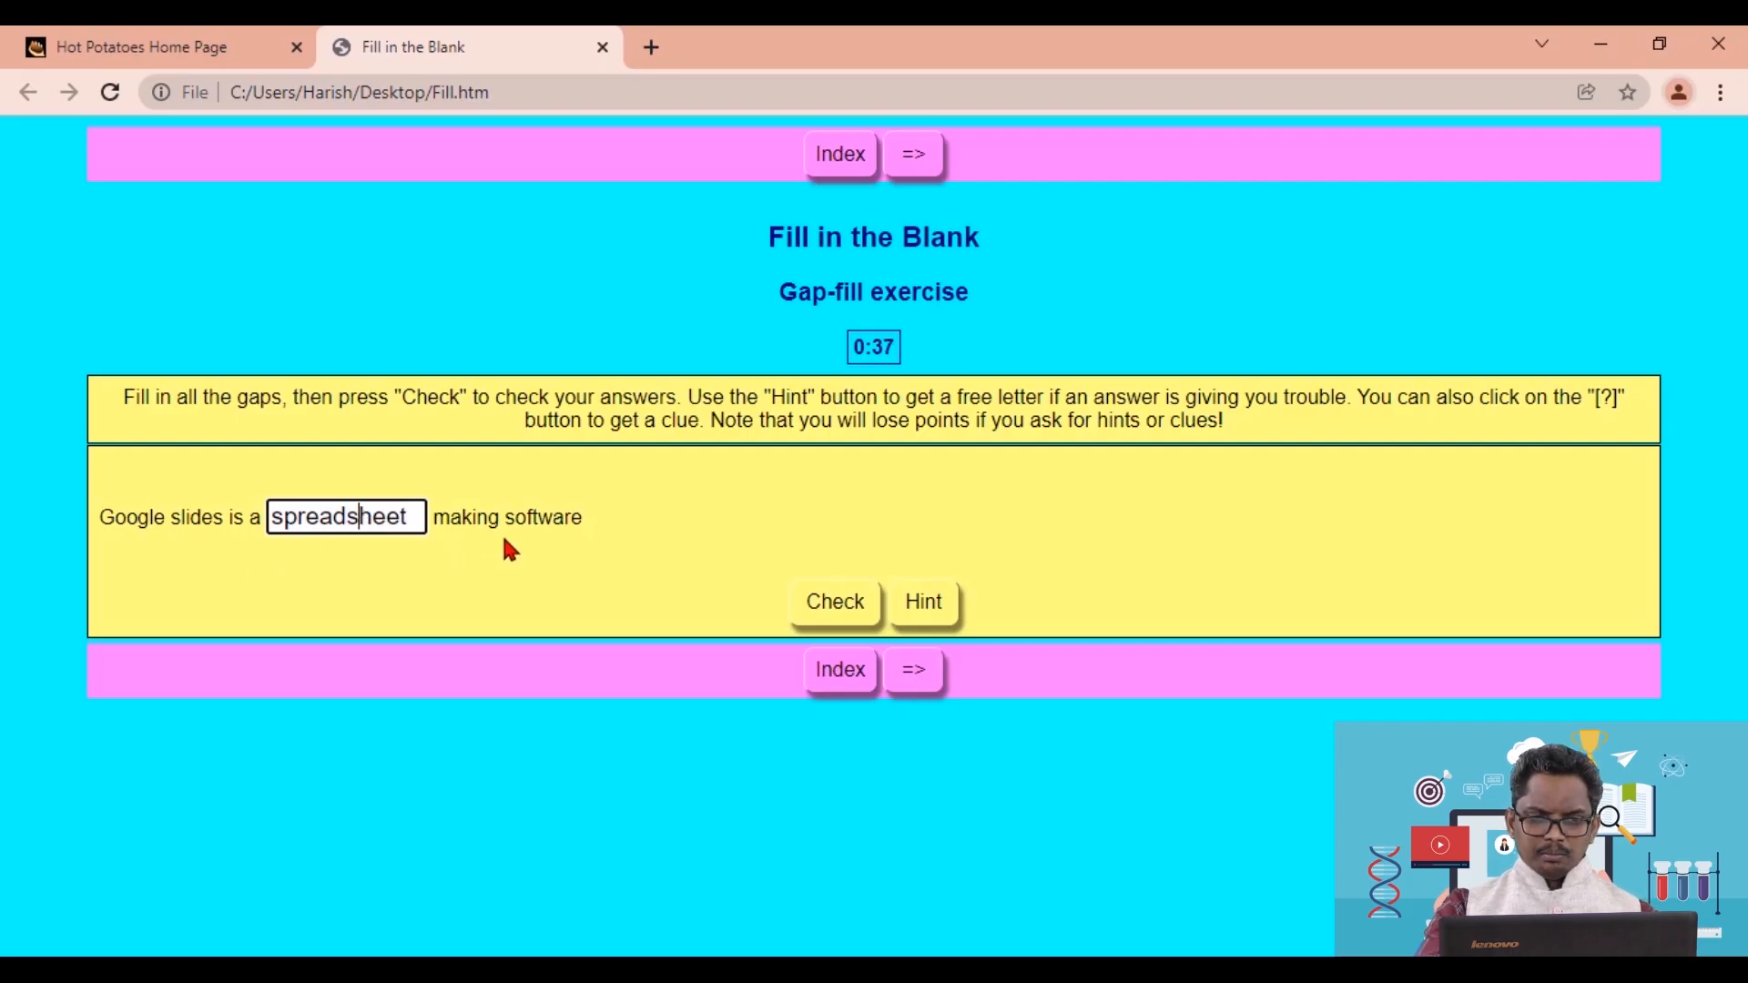
pyautogui.click(805, 602)
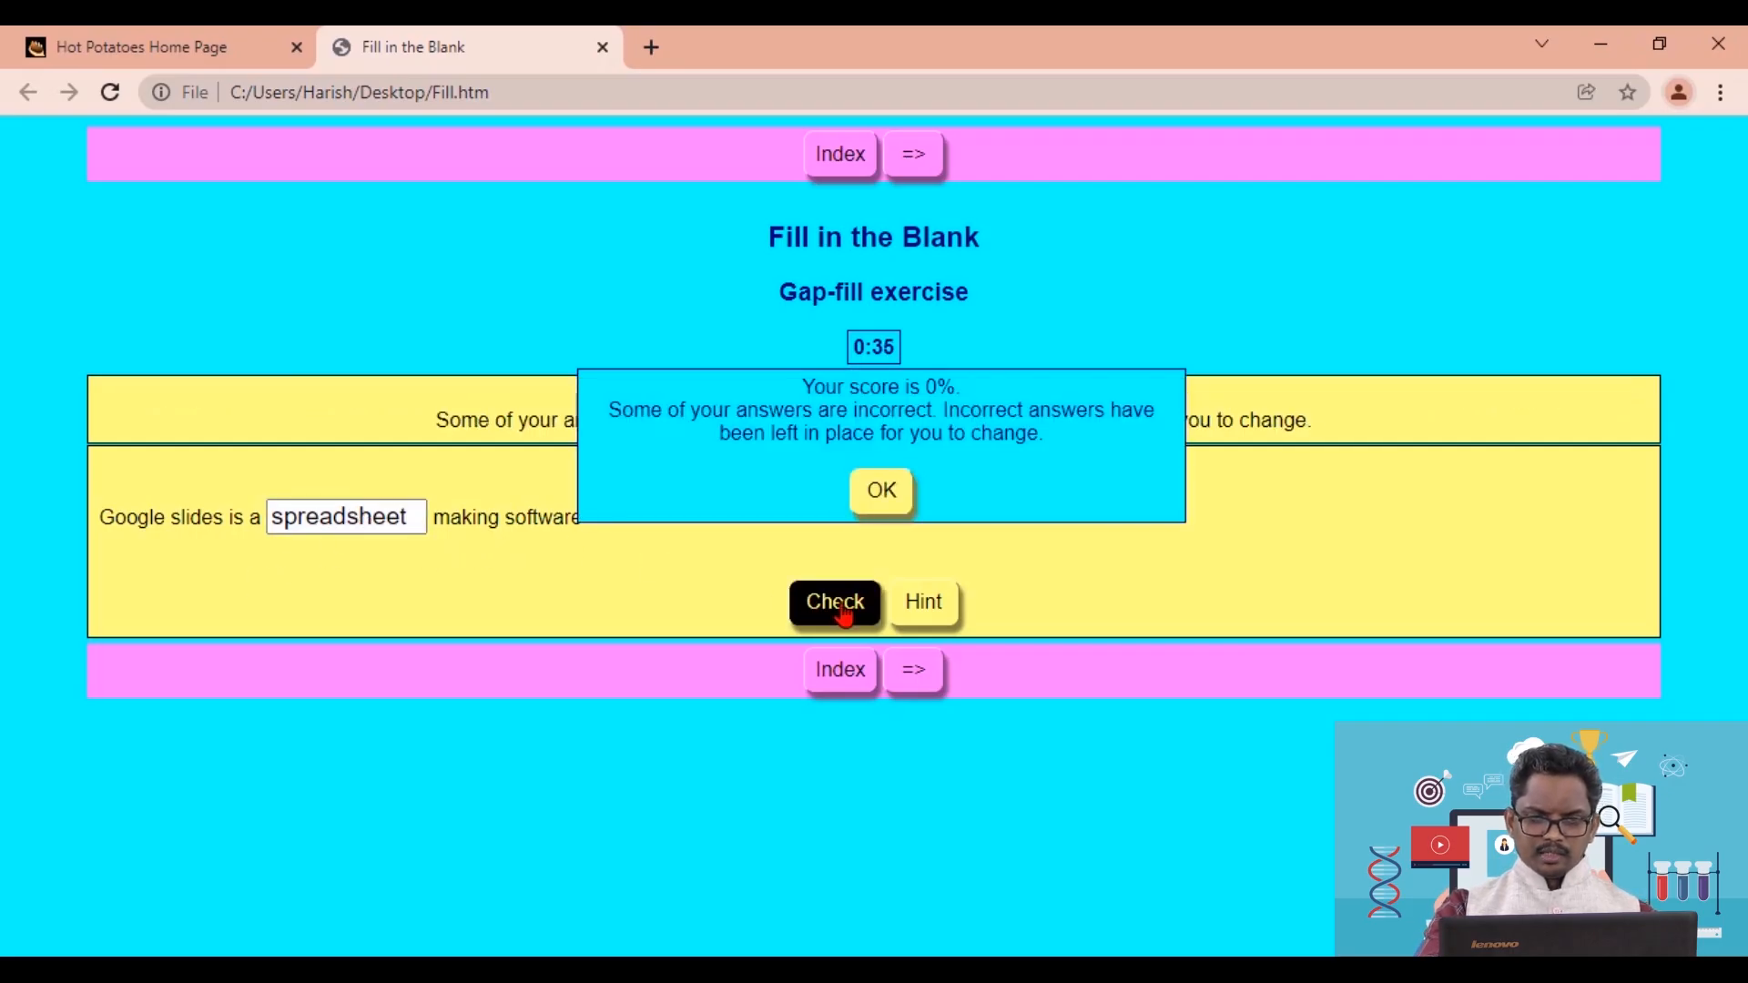
pyautogui.click(899, 496)
pyautogui.moveTo(415, 516); pyautogui.dragTo(255, 516)
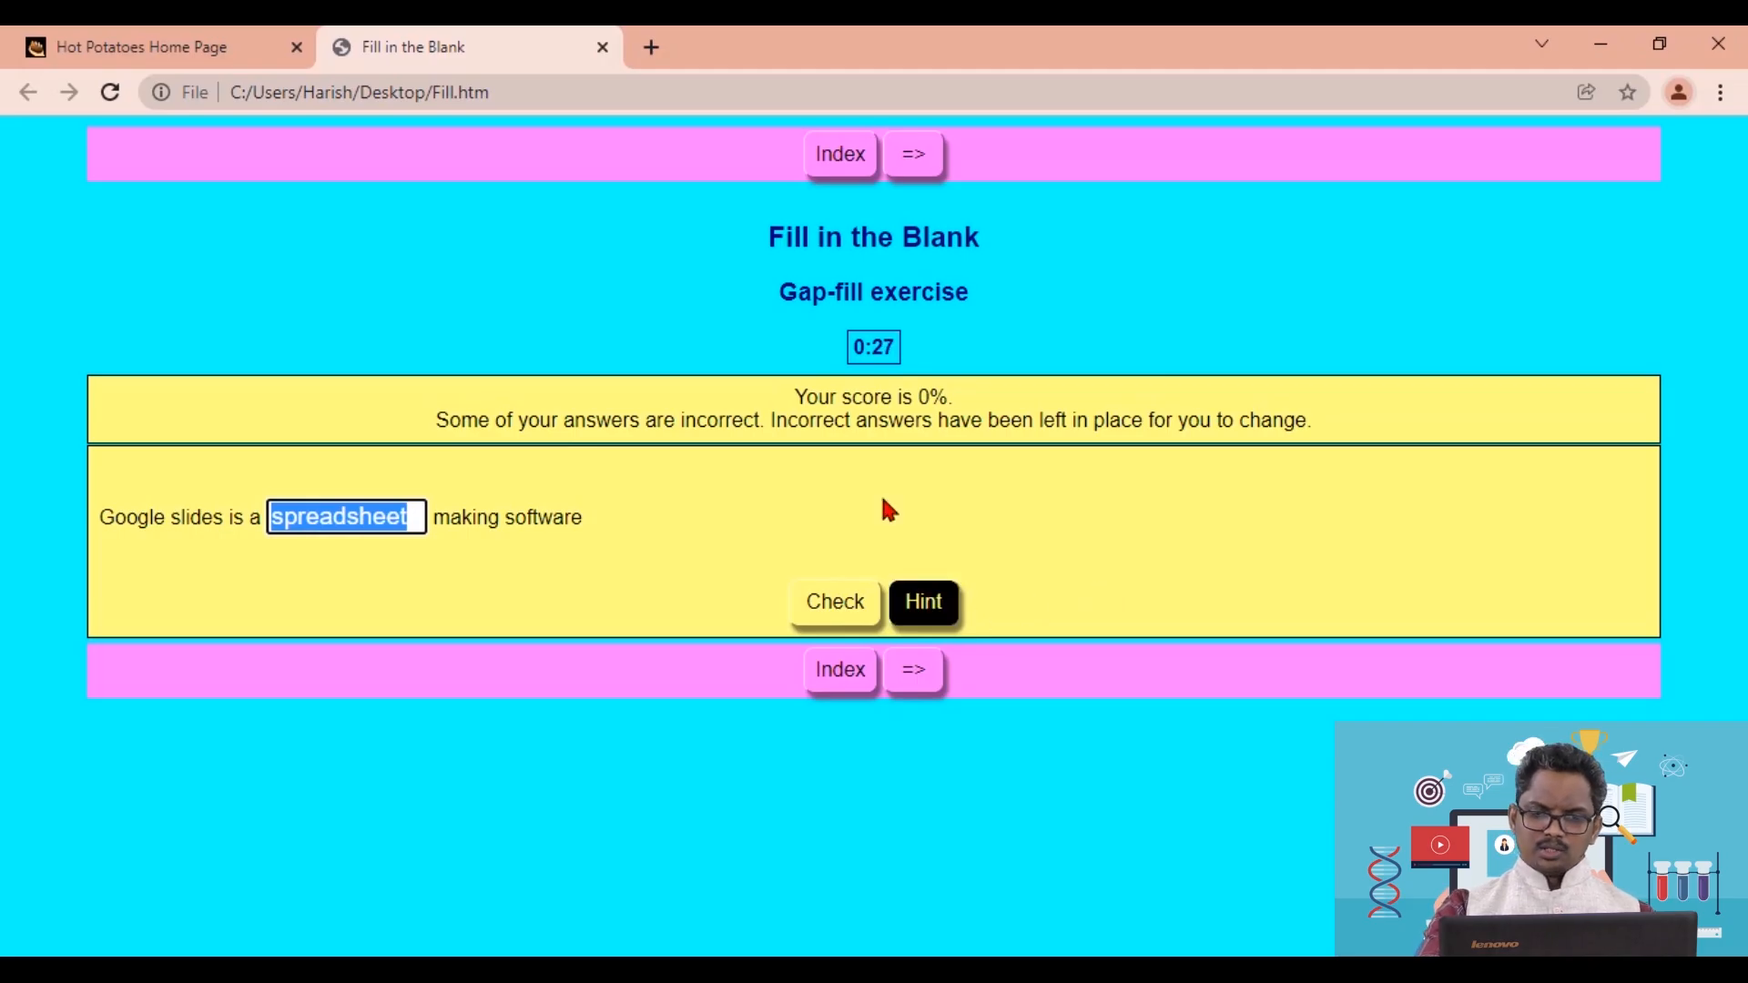
pyautogui.click(603, 47)
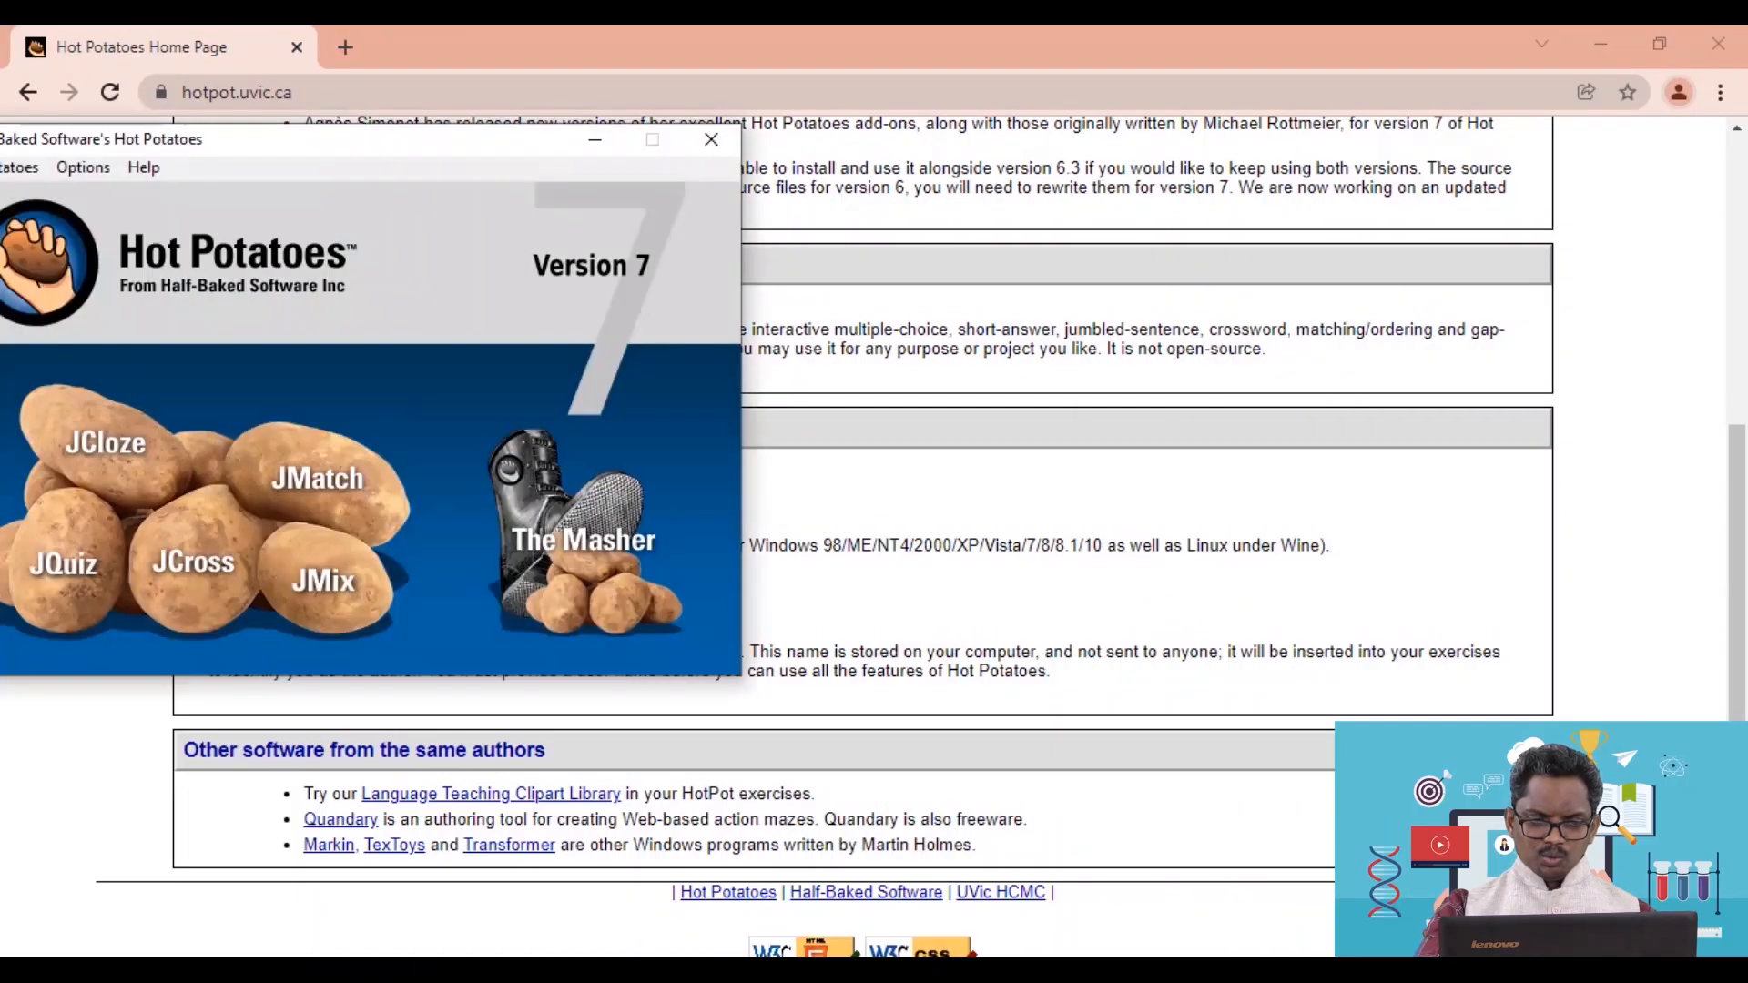
pyautogui.click(1600, 46)
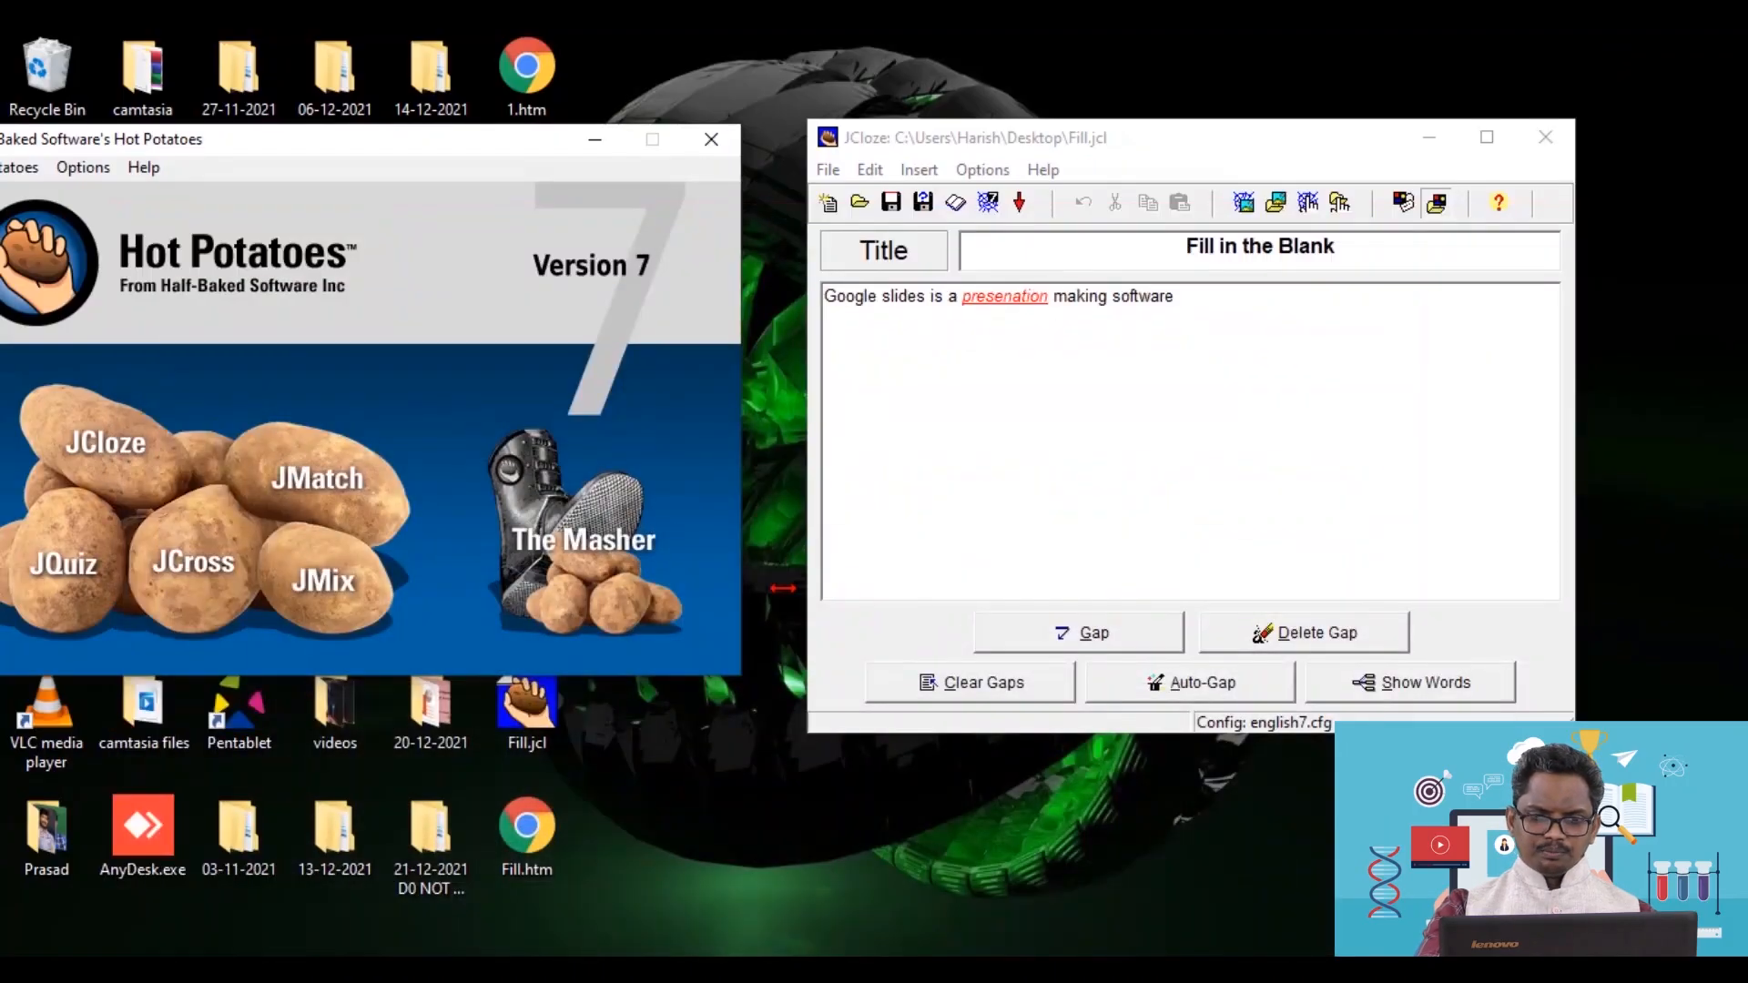
# - Open JMatch from the Hot Potatoes launcher and close the JCloze exercise
pyautogui.moveTo(384, 136); pyautogui.dragTo(477, 150)
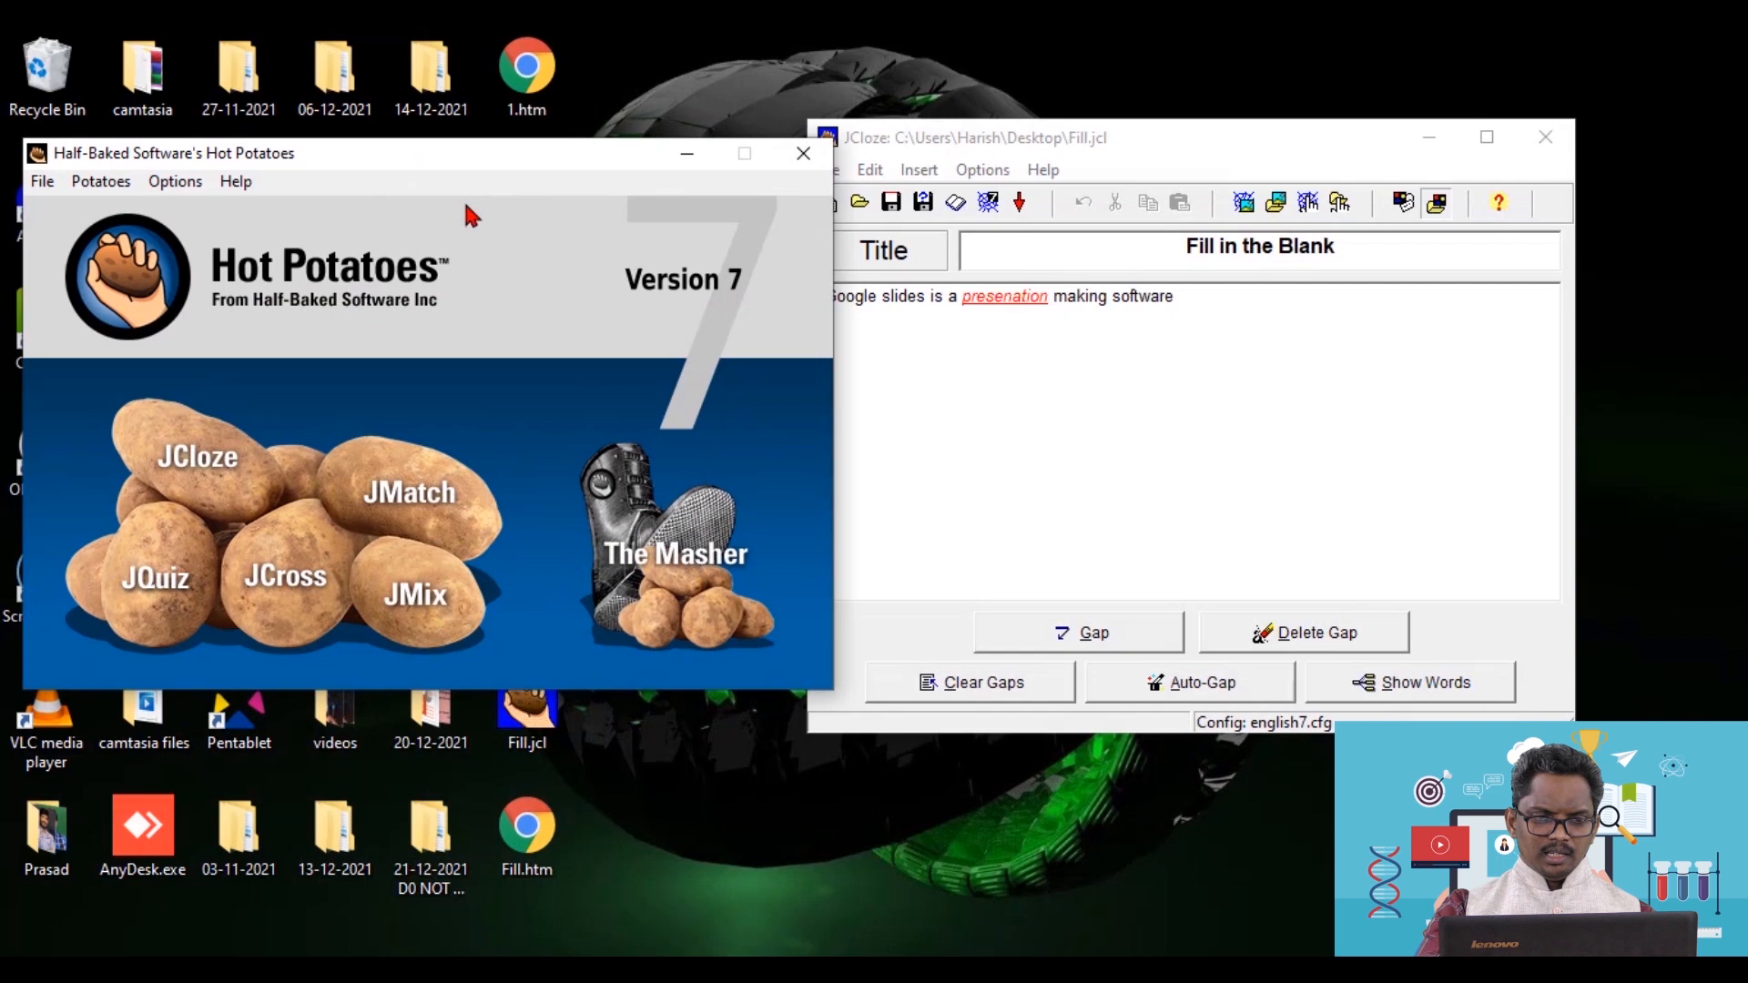
pyautogui.click(443, 519)
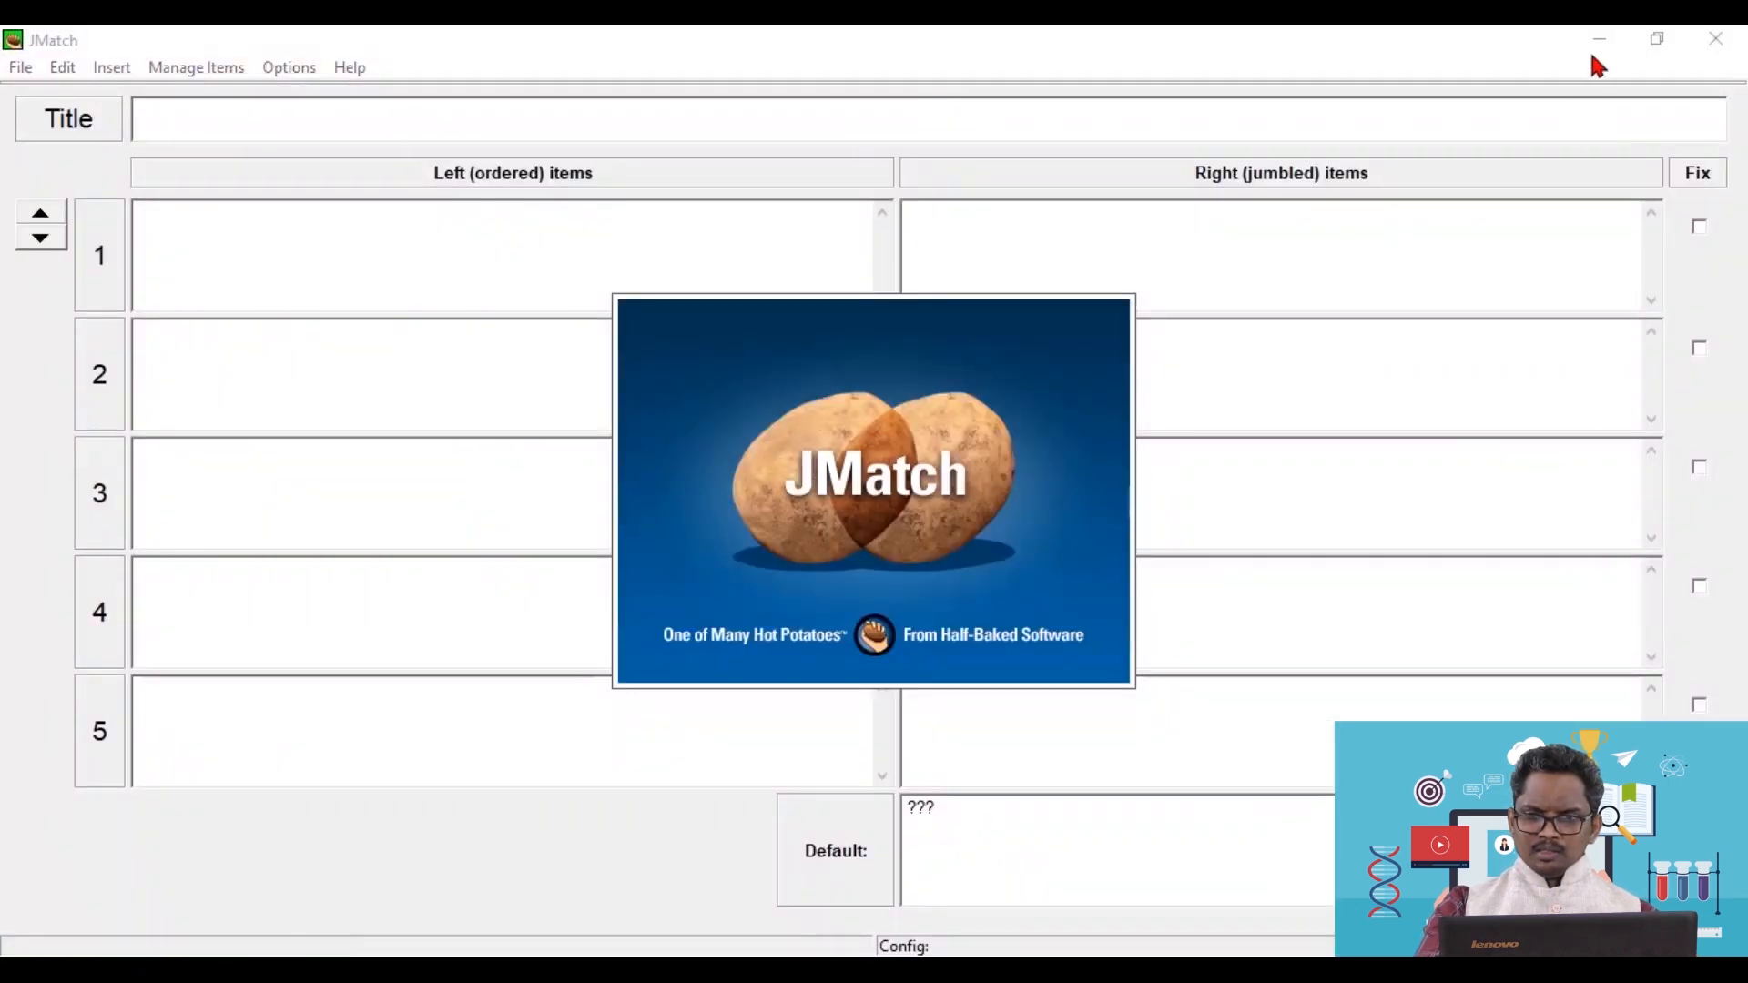
pyautogui.click(1600, 44)
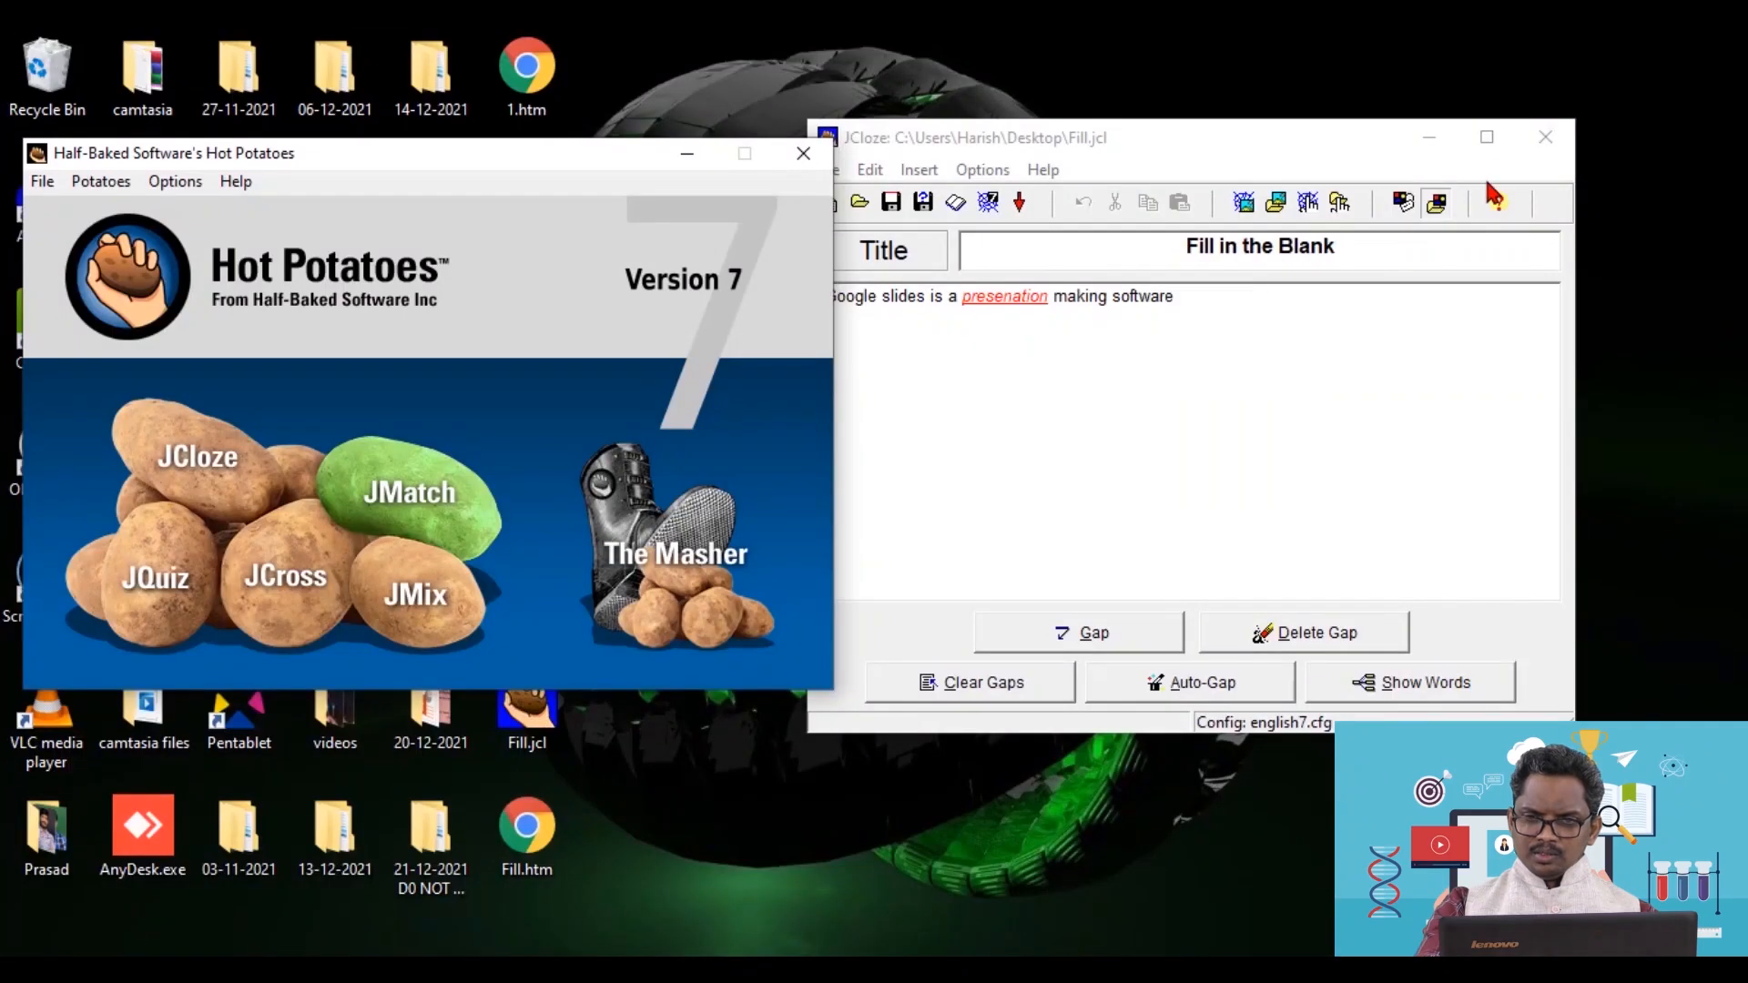
pyautogui.moveTo(1329, 145); pyautogui.dragTo(1457, 130)
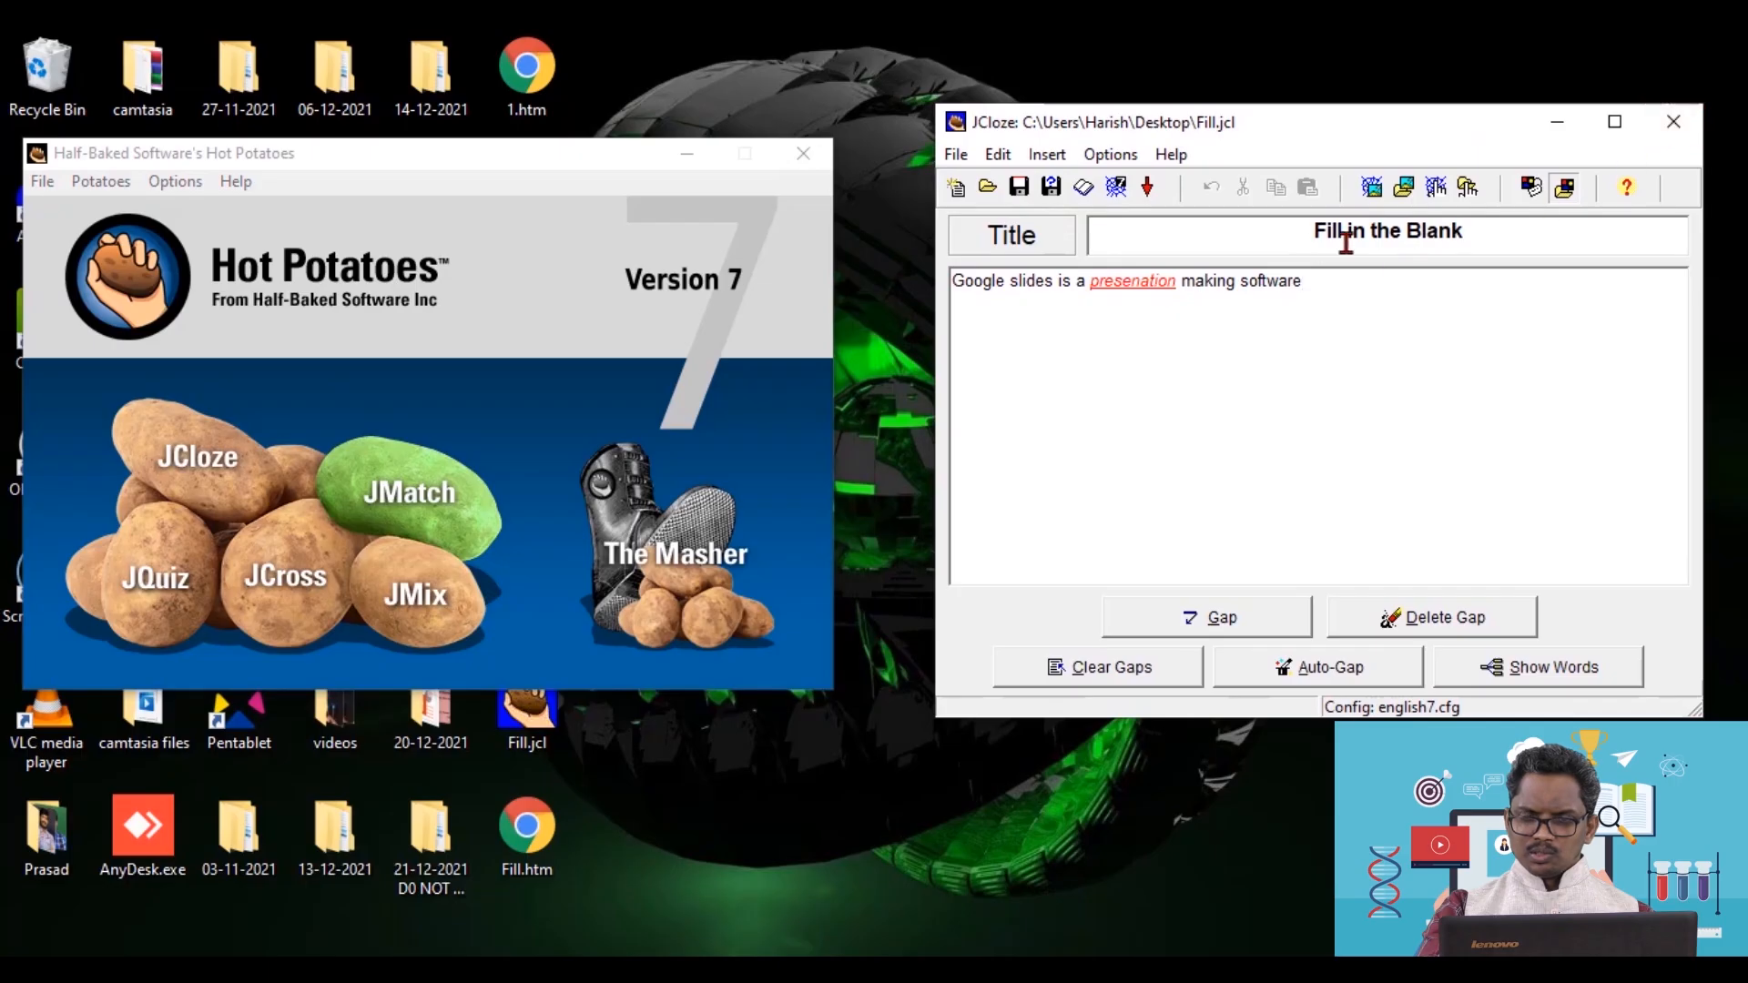
pyautogui.click(1673, 121)
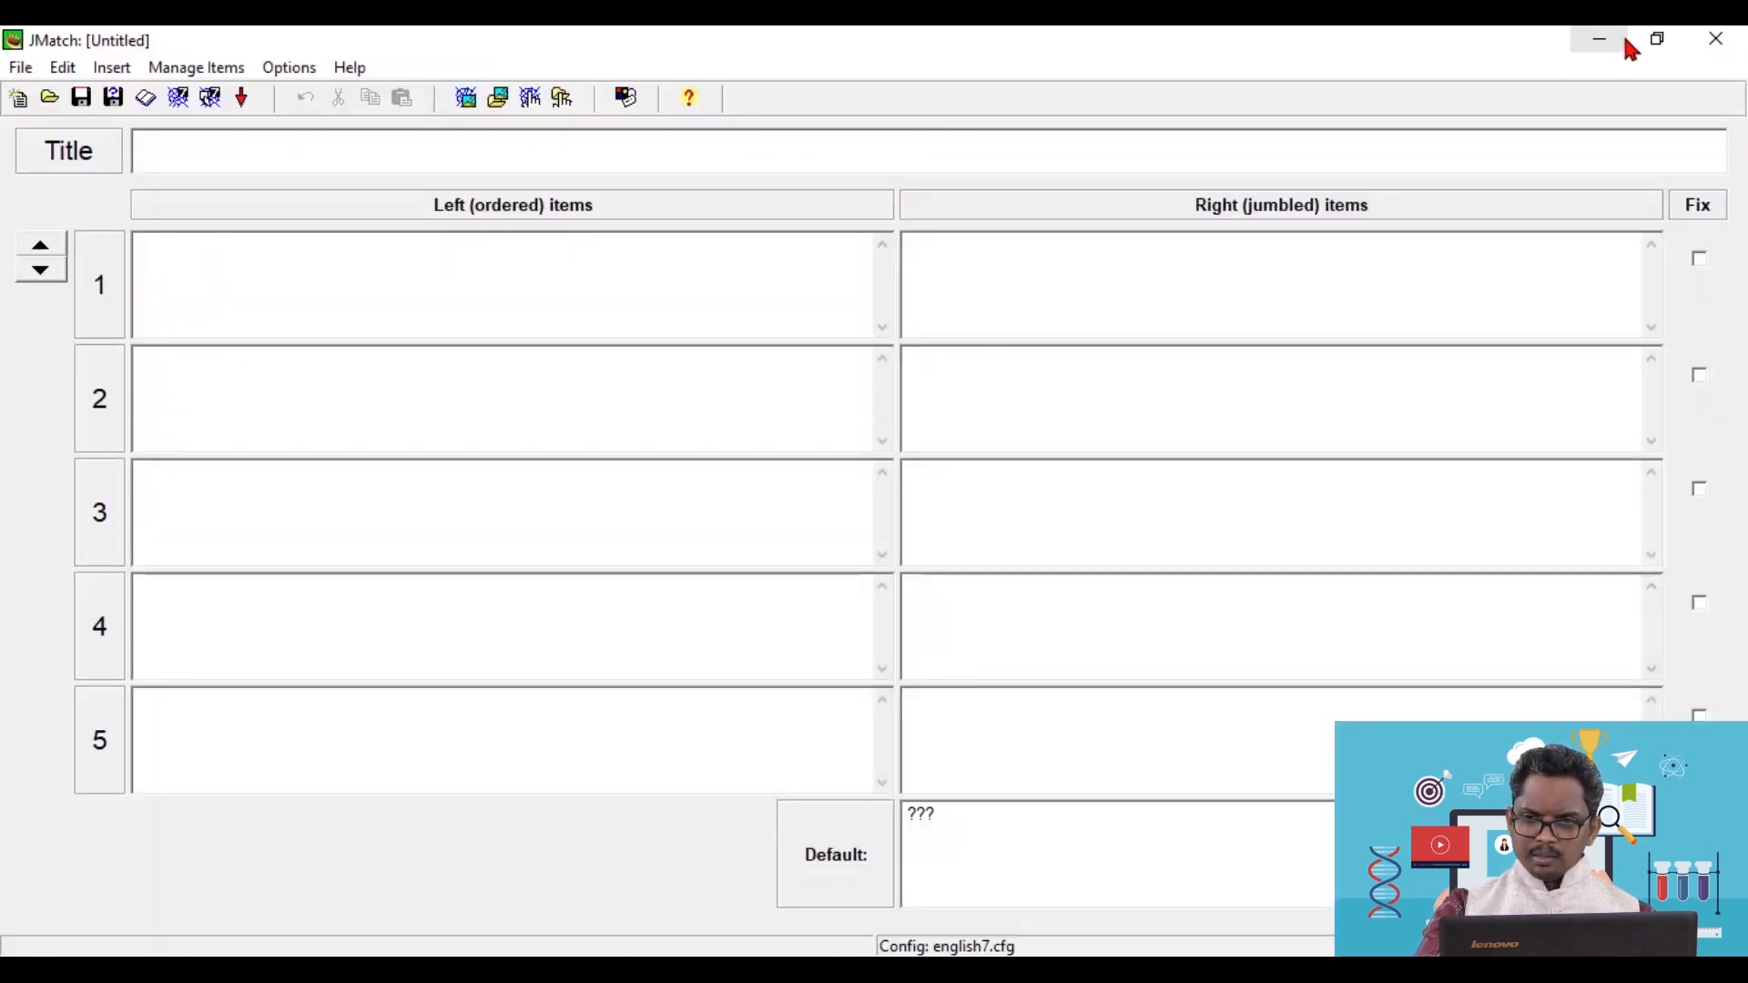
# - Restore the JMatch window to a smaller size beside the launcher and title the exercise "Match the following"
pyautogui.click(1657, 38)
pyautogui.moveTo(461, 58); pyautogui.dragTo(1246, 83)
pyautogui.write('Match the foll')
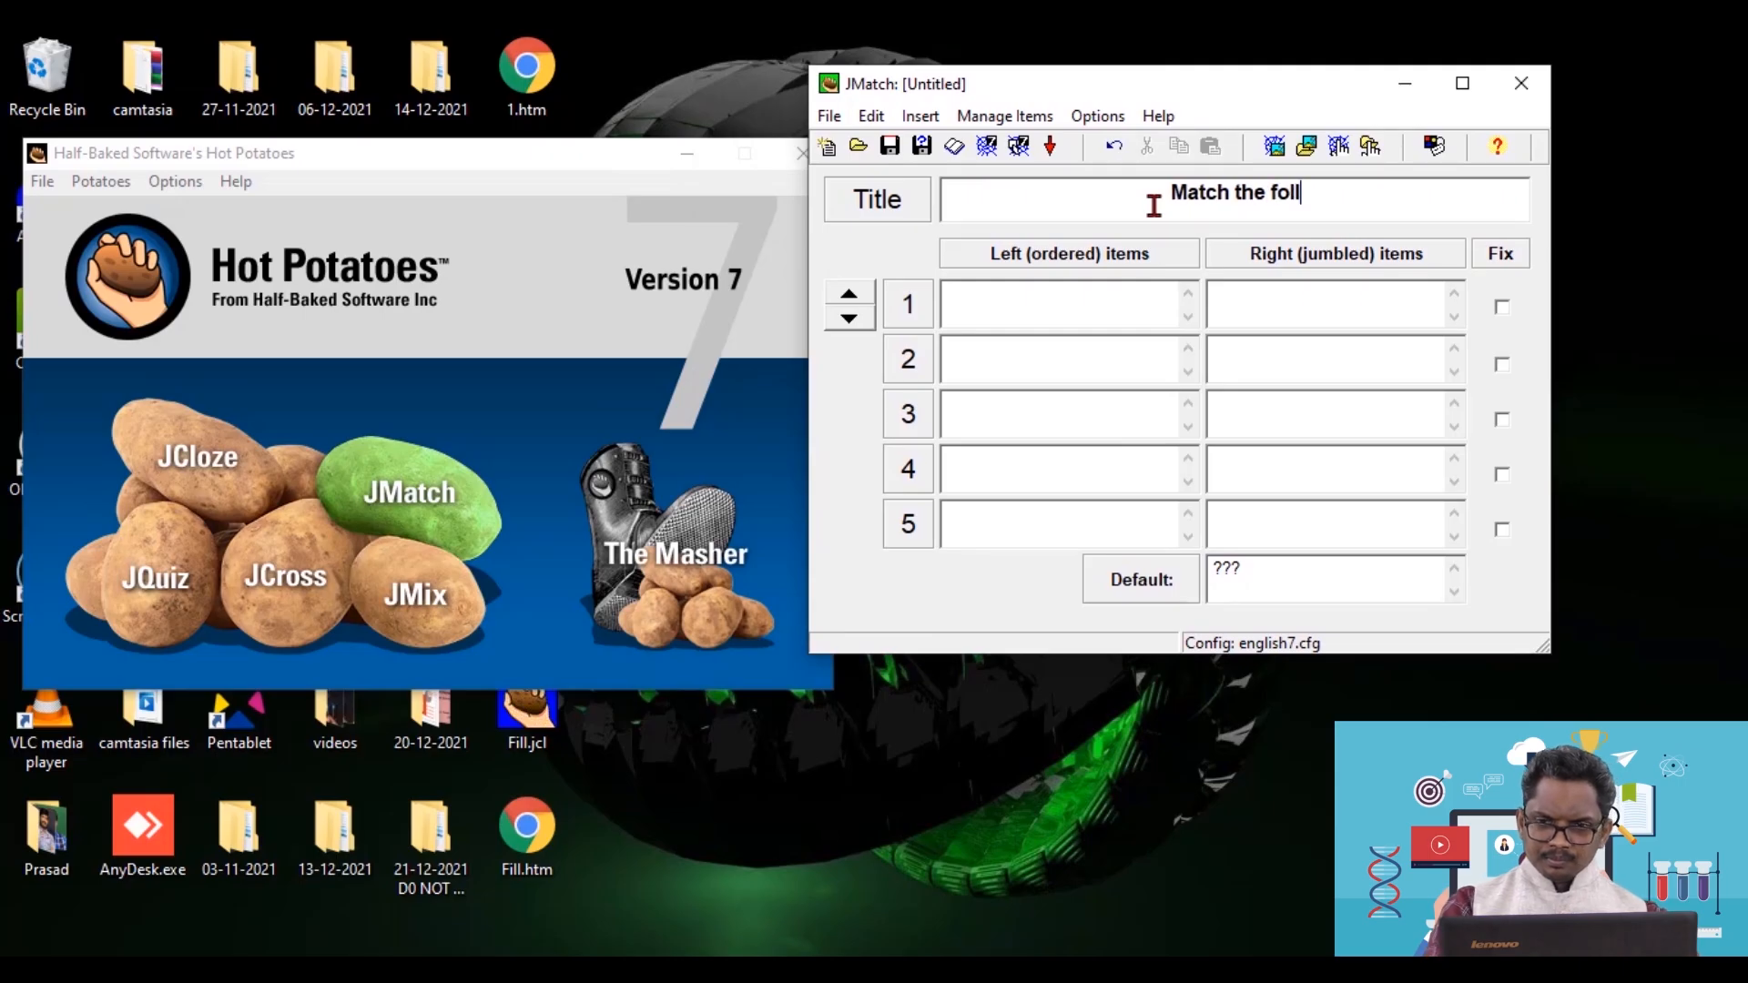
pyautogui.write('owing')
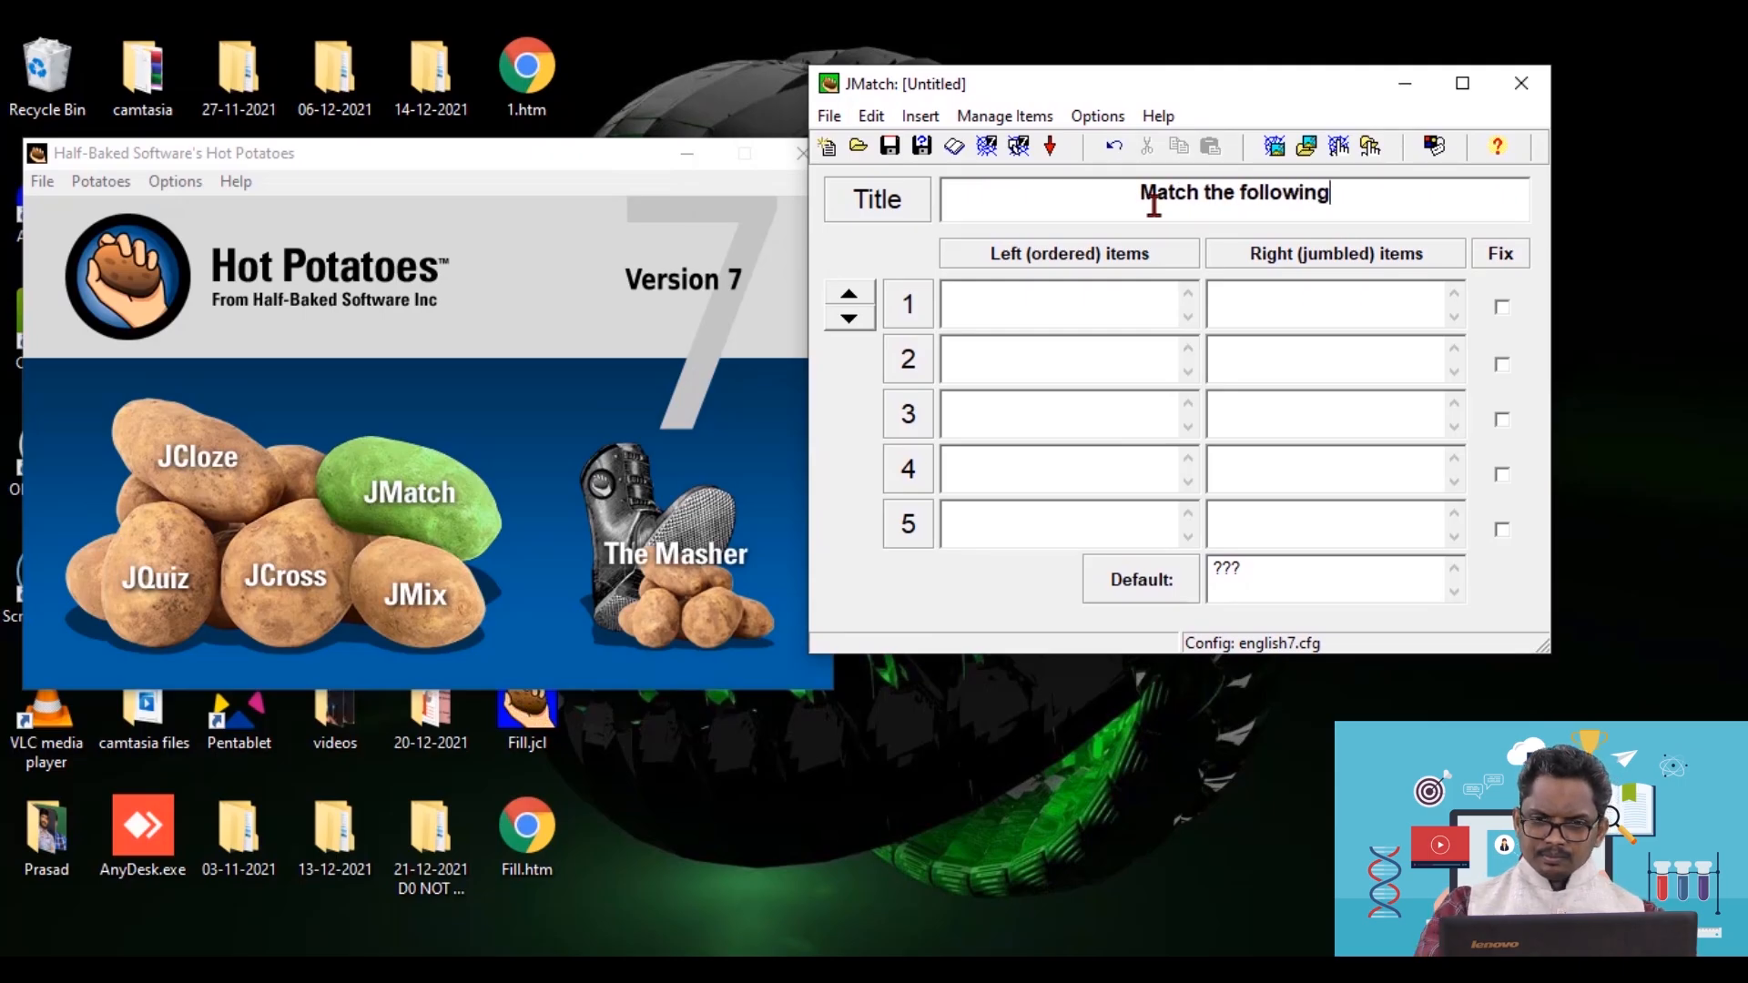
# - Fill the first four left (ordered) items with Docs, Slides, Forms and Sheets
pyautogui.click(1083, 322)
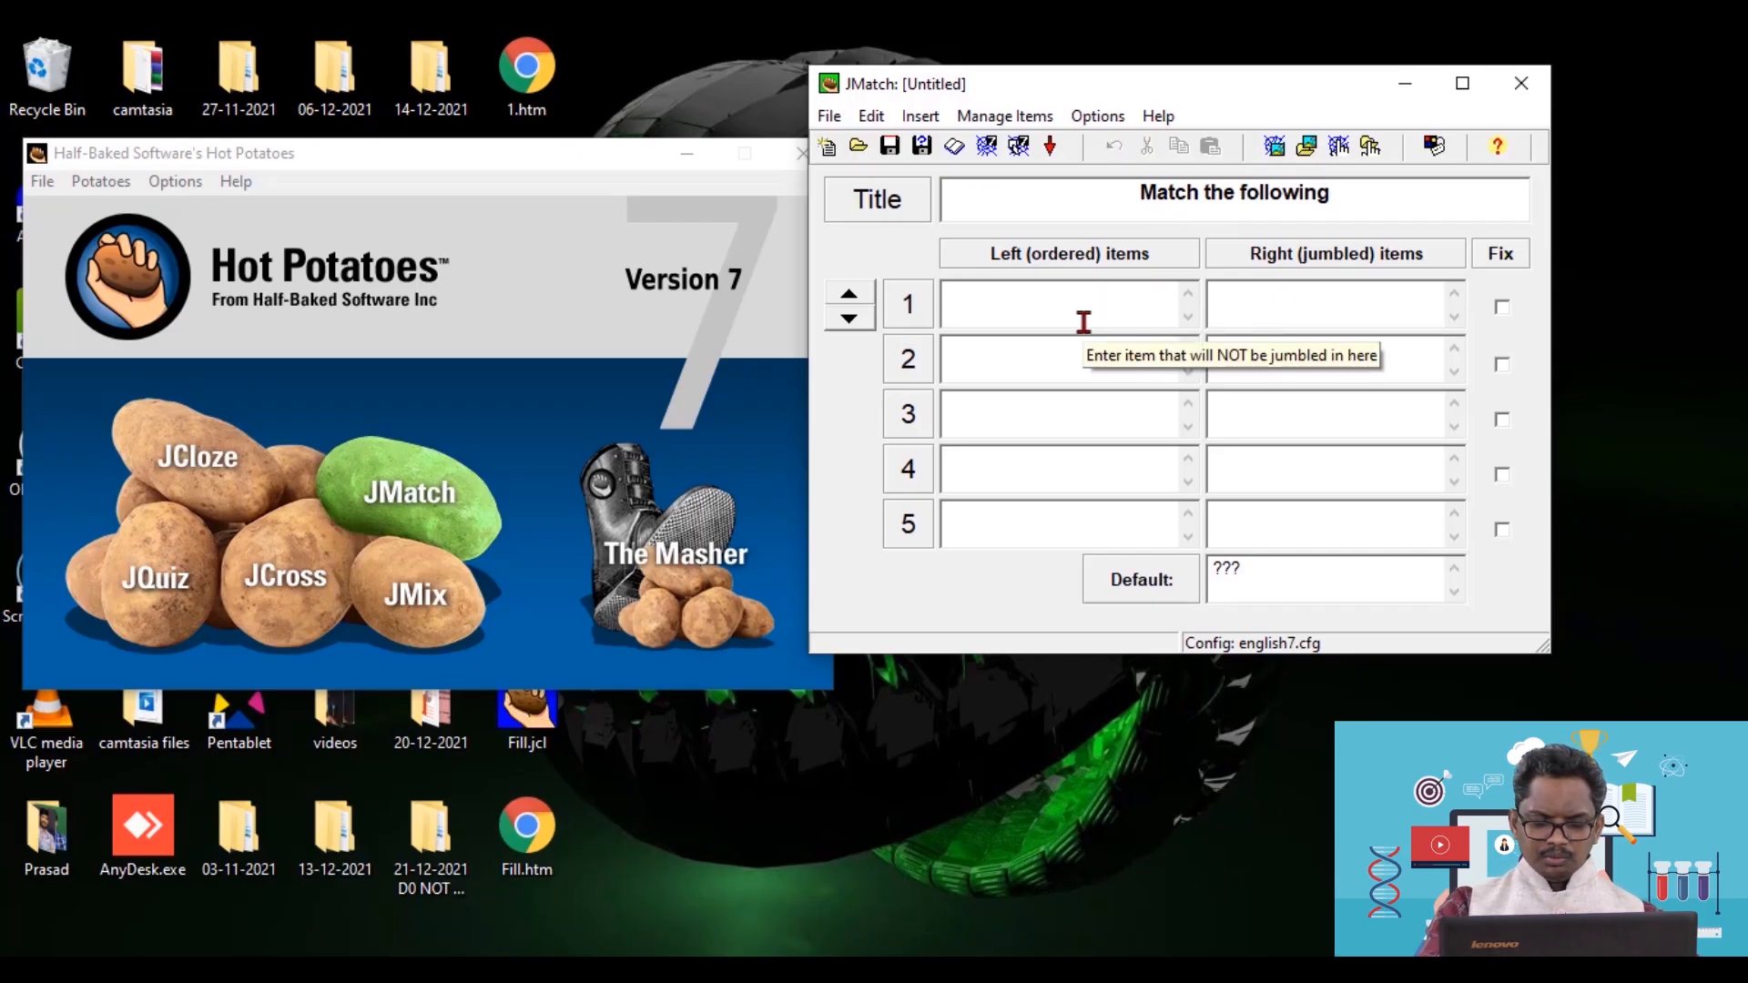
pyautogui.write('G')
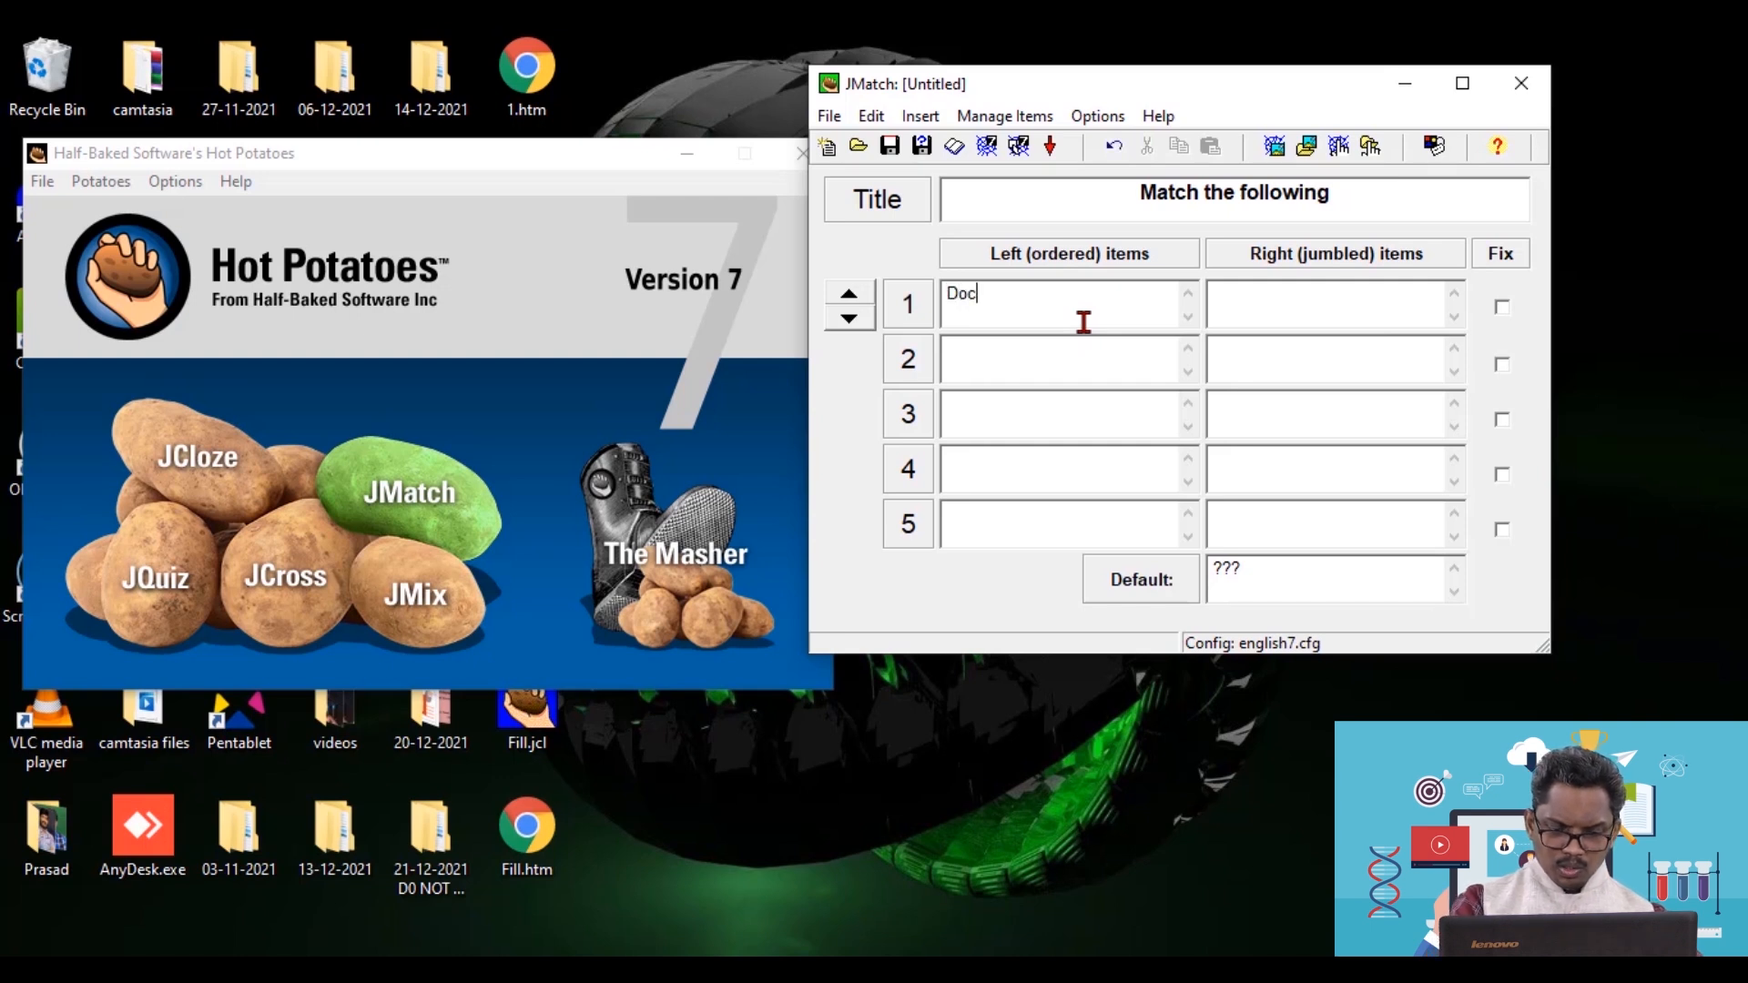
pyautogui.click(1014, 368)
pyautogui.write('Slides')
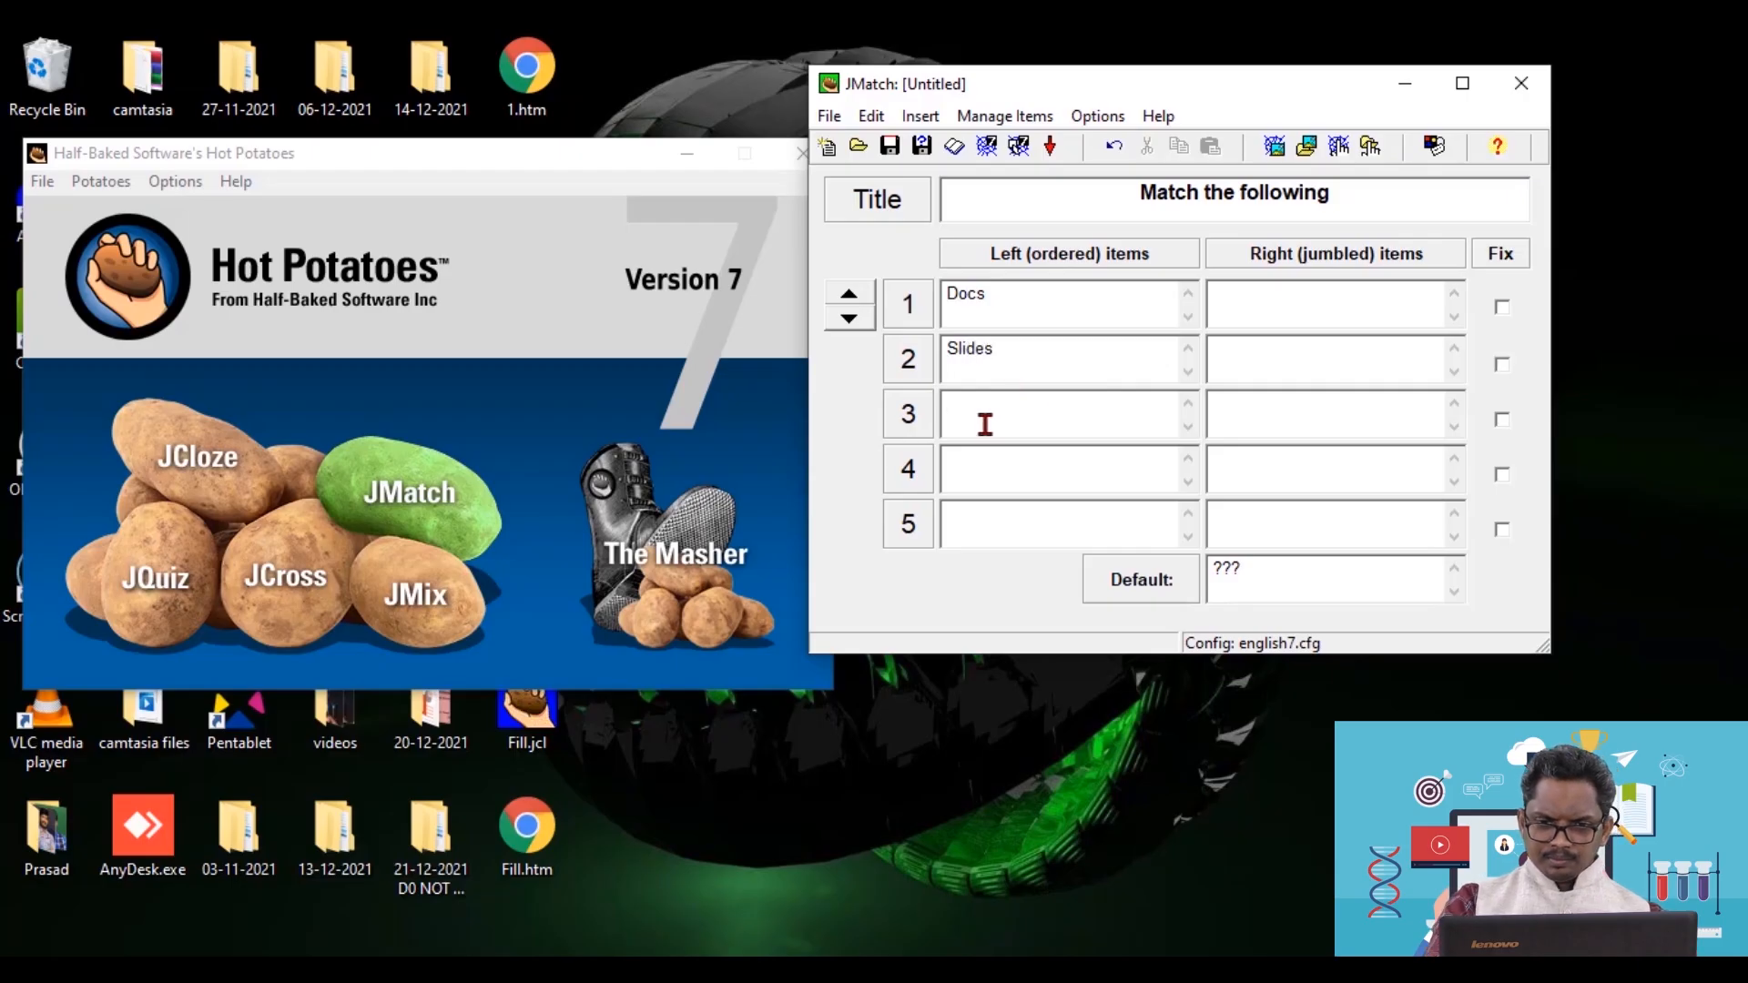
pyautogui.click(984, 424)
pyautogui.write('Forms')
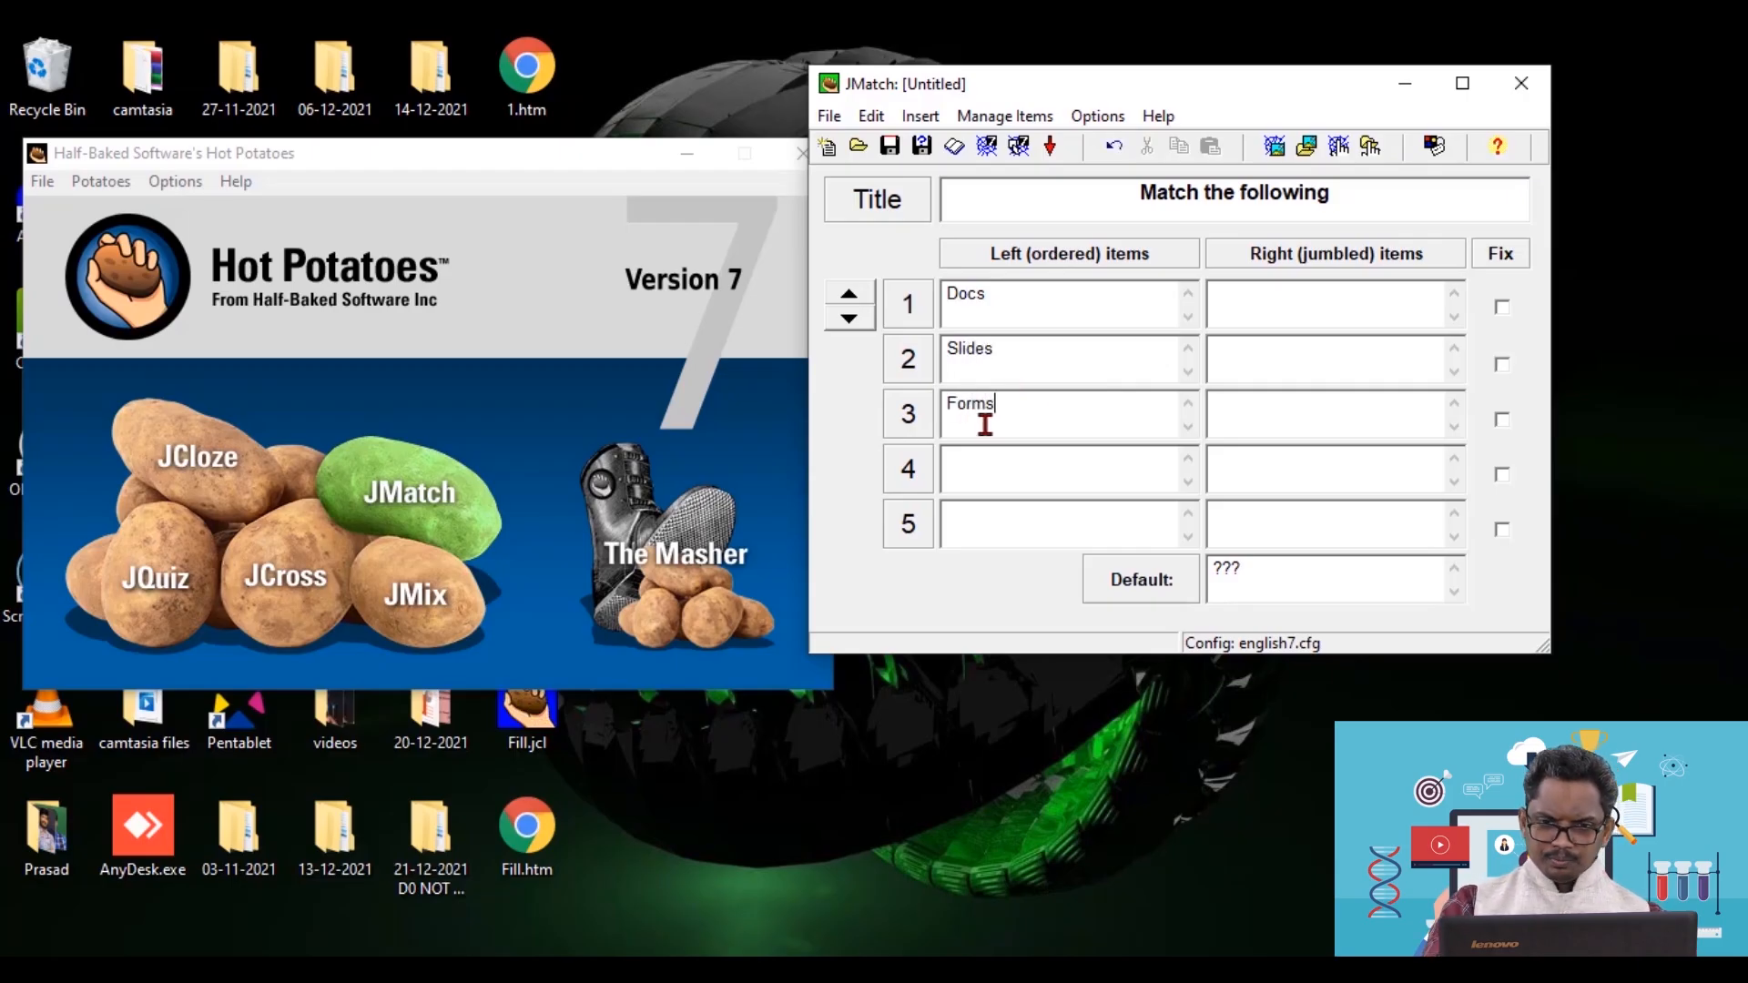
pyautogui.click(982, 479)
pyautogui.write('Sheets')
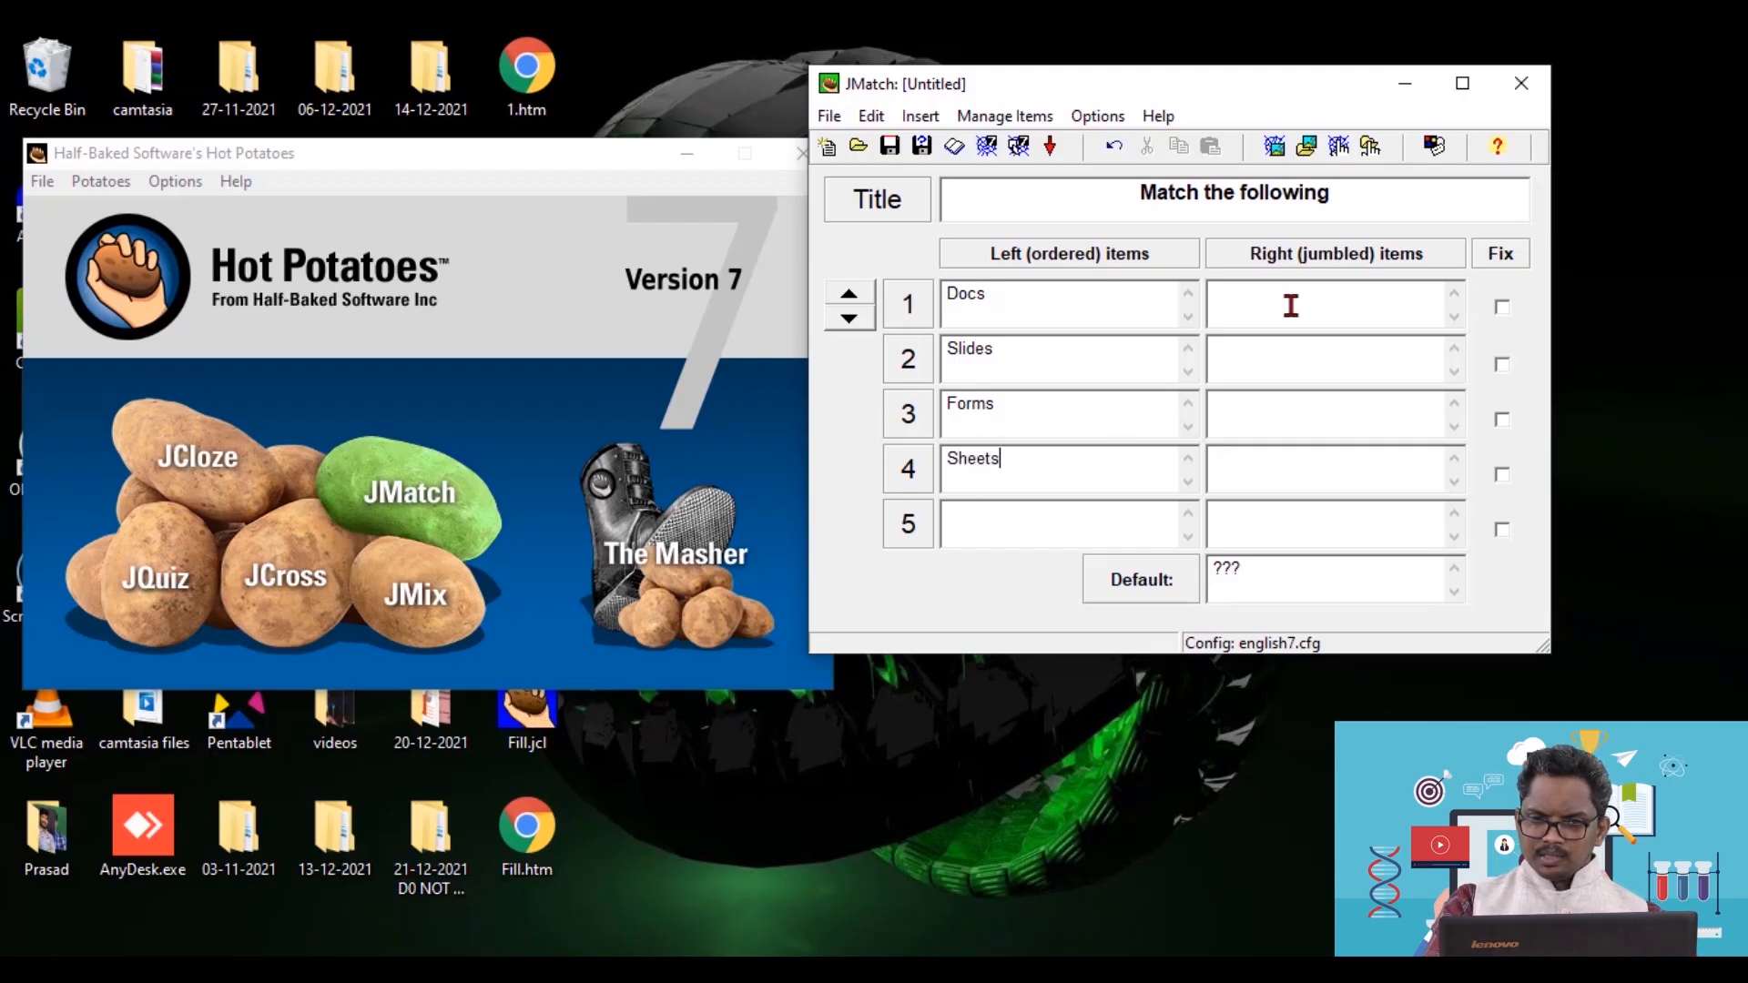
# - Enter the right items "Text editor" for Docs and "Presentation" for Slides
pyautogui.write('Text editor')
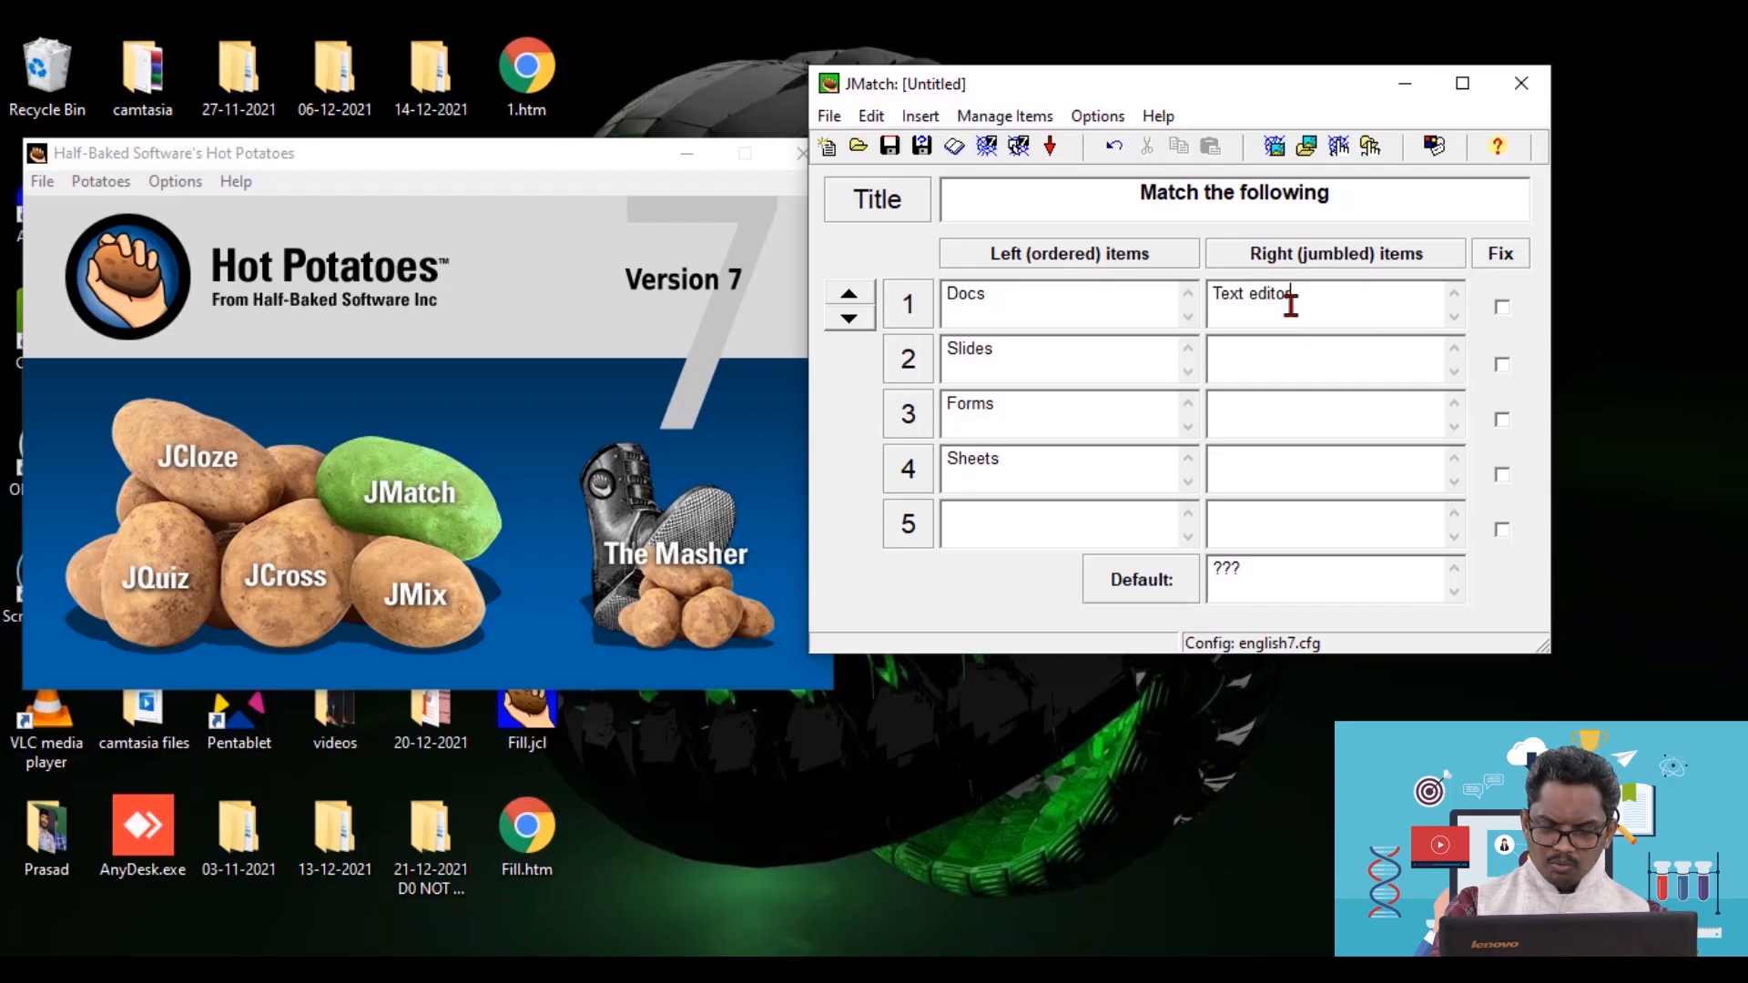
pyautogui.write('Presentai')
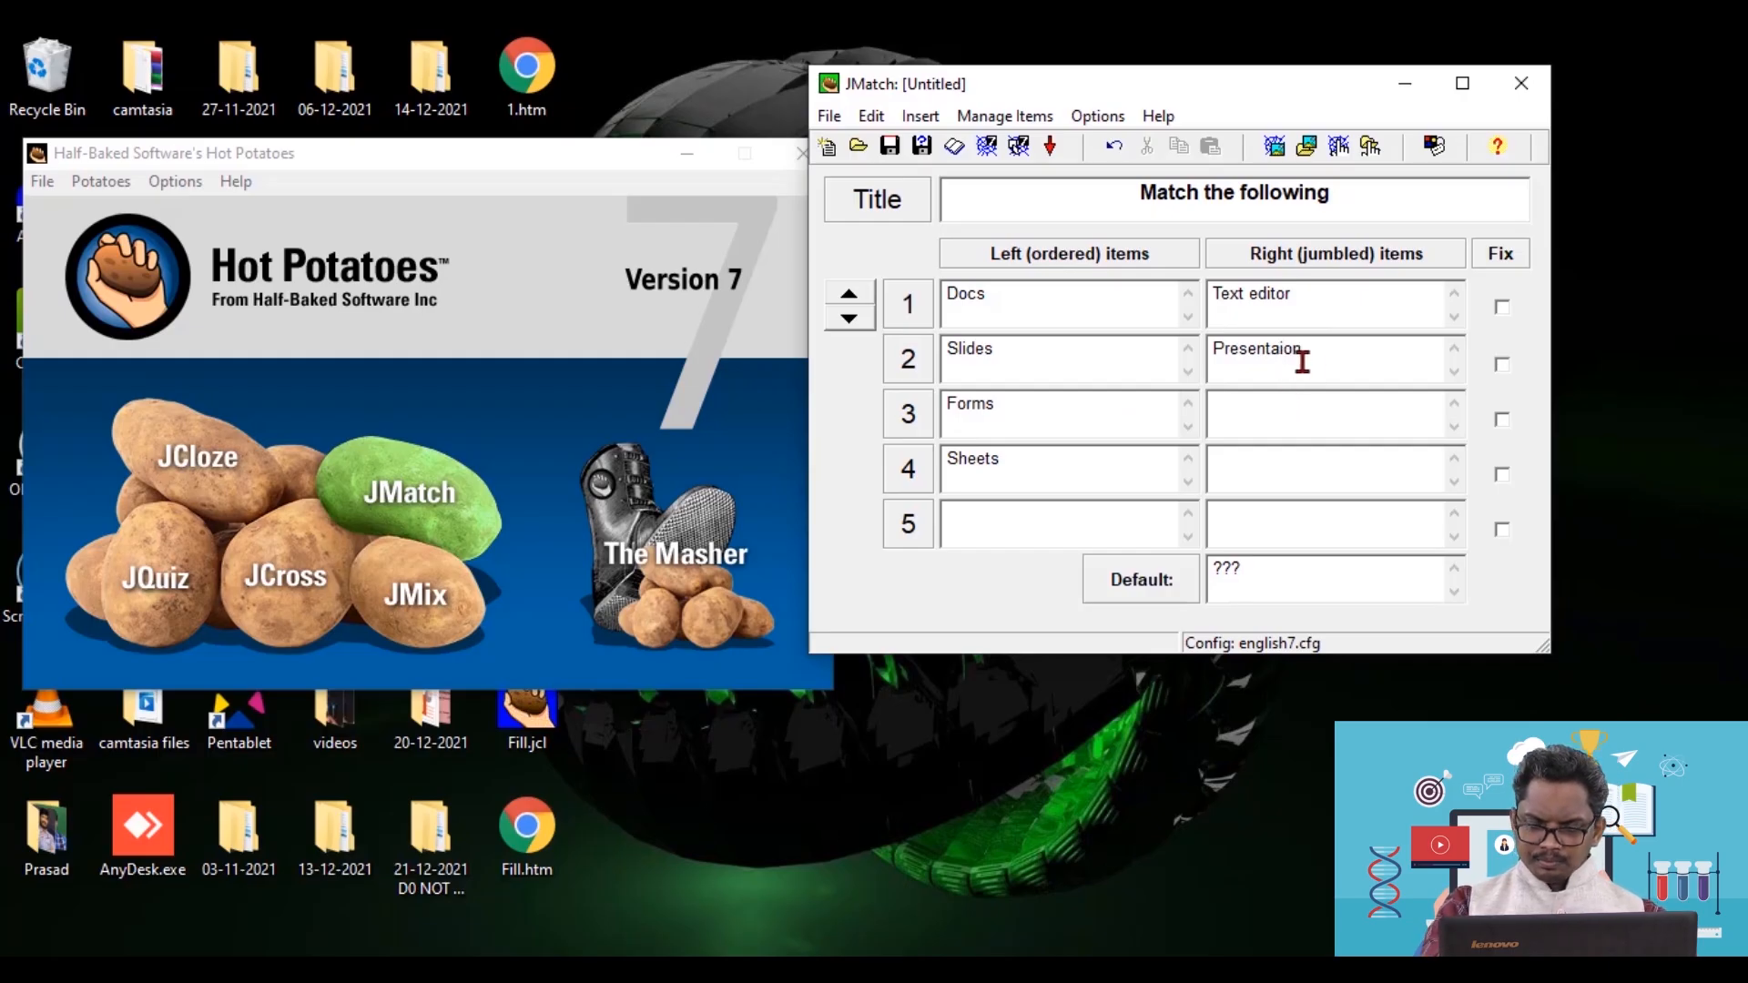
pyautogui.write('on')
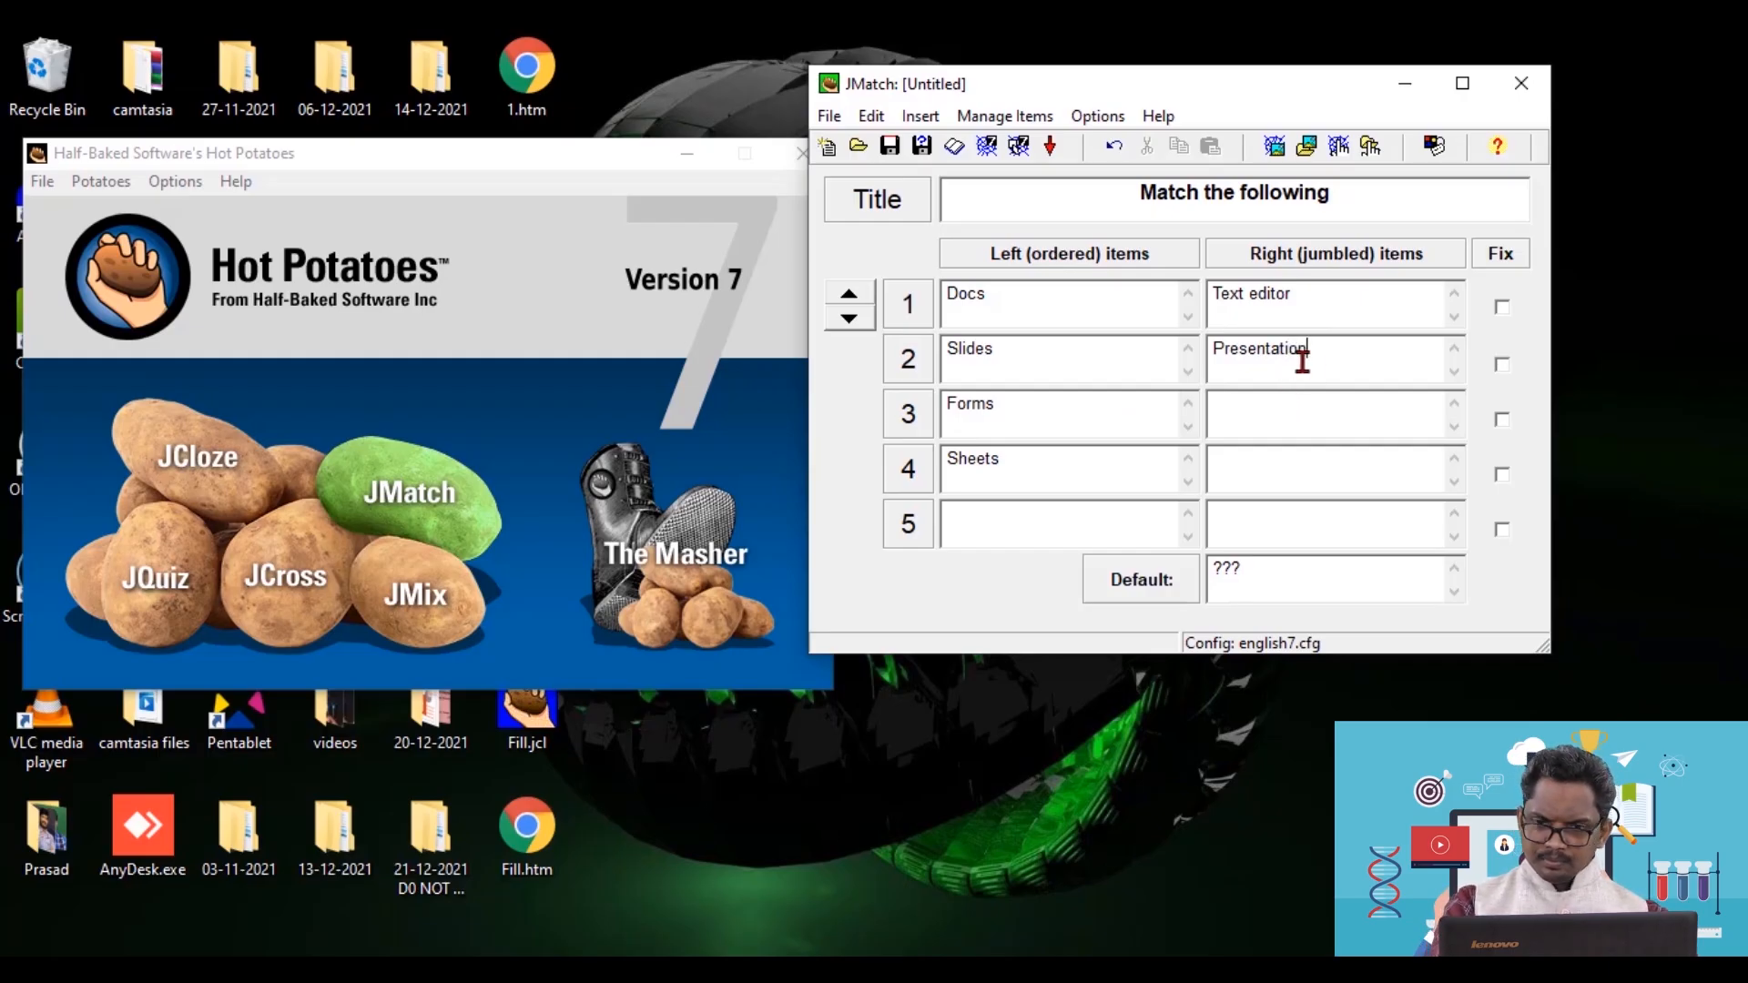
# - Enter the right items "Quiz creator" for Forms and "Spreadsheet" for Sheets, keeping ??? as the default
pyautogui.click(1231, 422)
pyautogui.write('Questi')
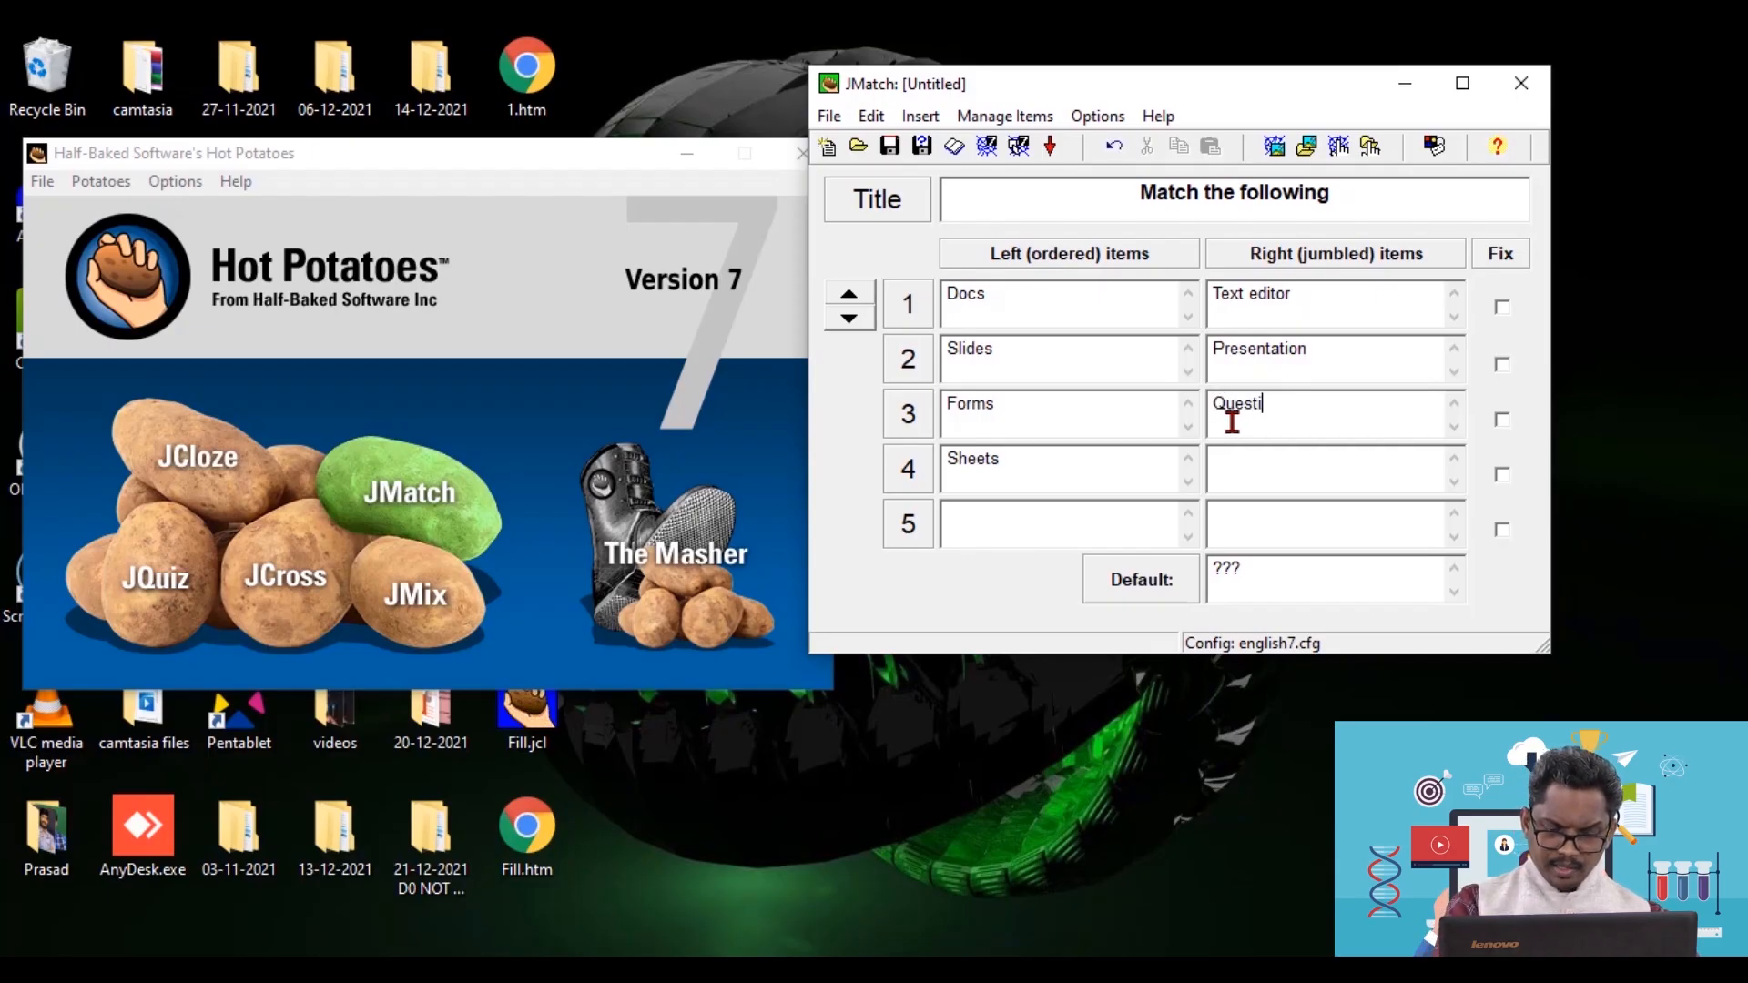
pyautogui.press('BackSpace')
pyautogui.press('BackSpace')
pyautogui.press('BackSpace')
pyautogui.press('BackSpace')
pyautogui.press('BackSpace')
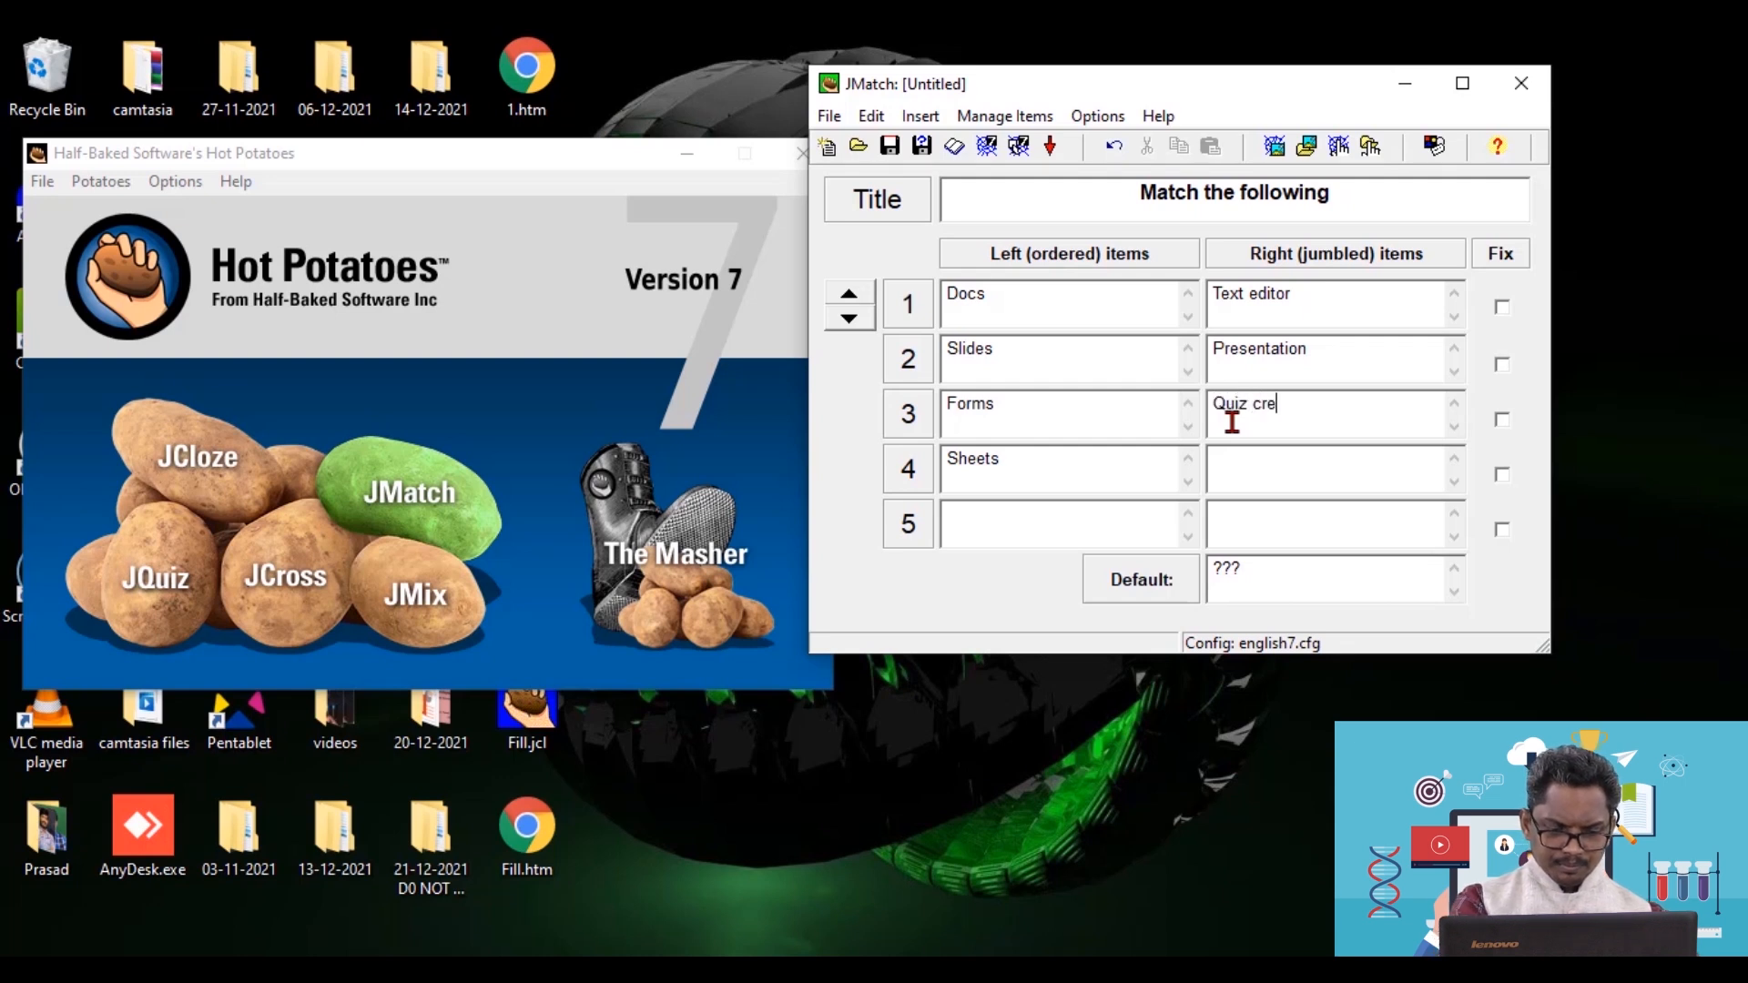
pyautogui.click(1259, 484)
pyautogui.write('Spreadsheet')
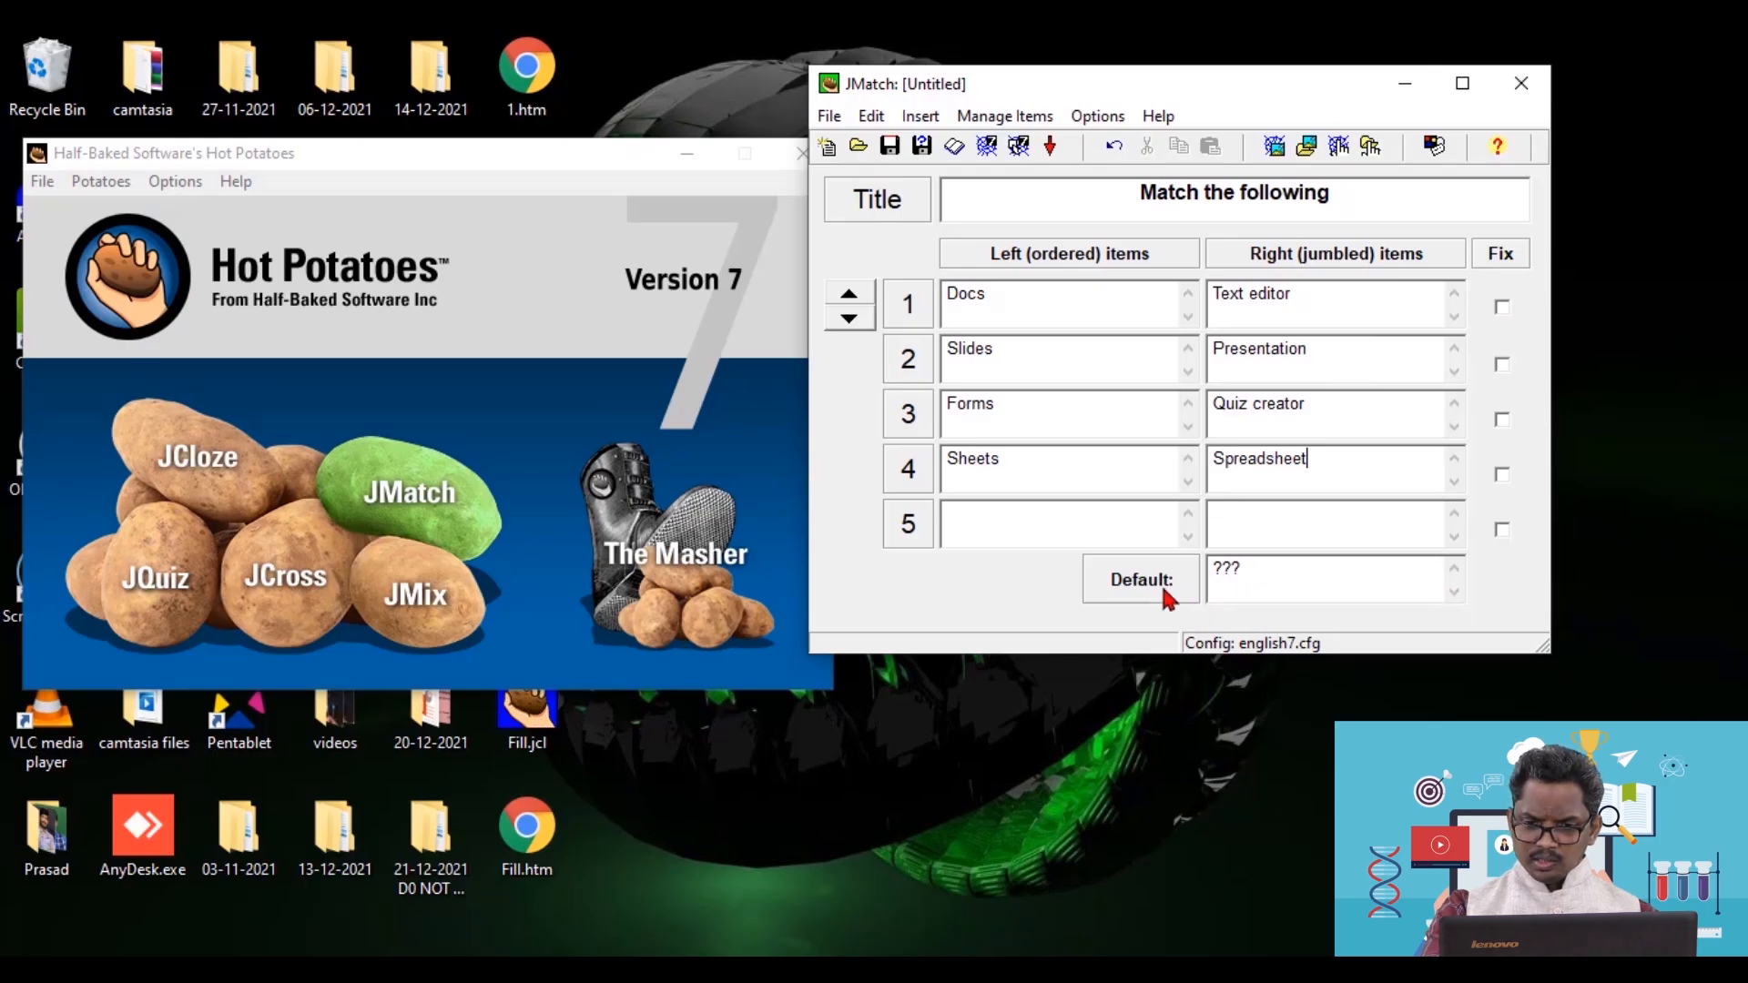
pyautogui.click(1258, 574)
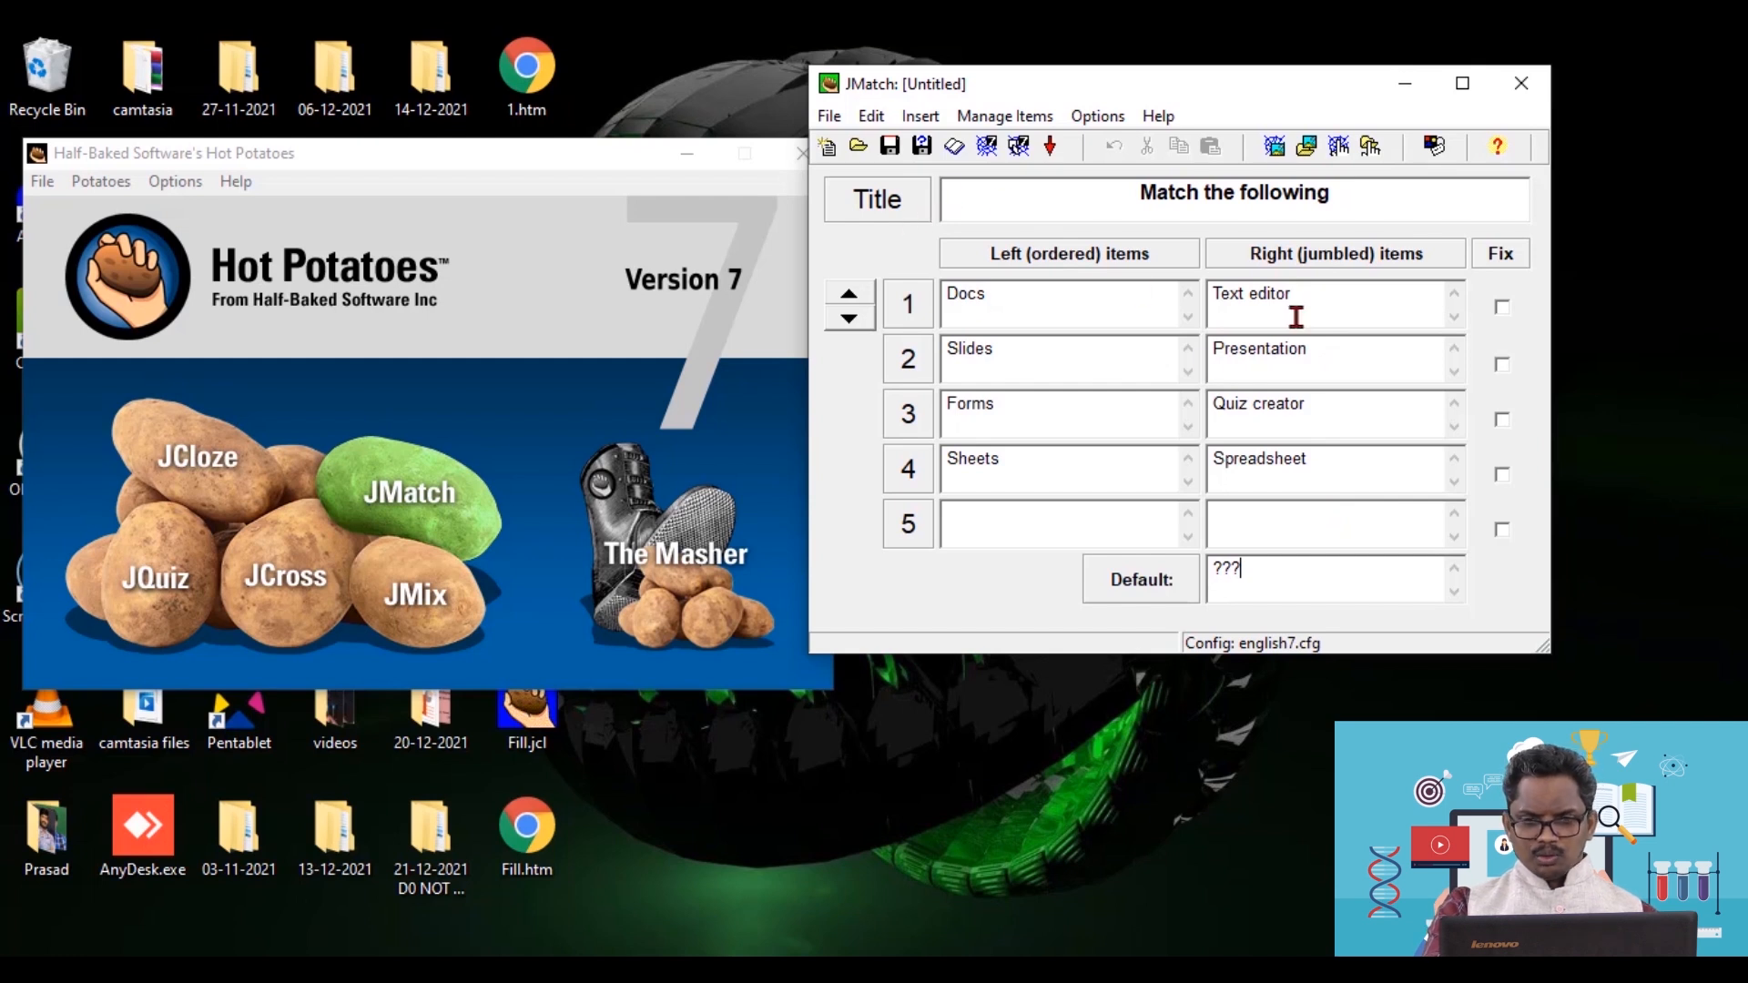
# - Save the matching exercise on the Desktop as a JMatch file named Match
pyautogui.click(829, 117)
pyautogui.click(894, 211)
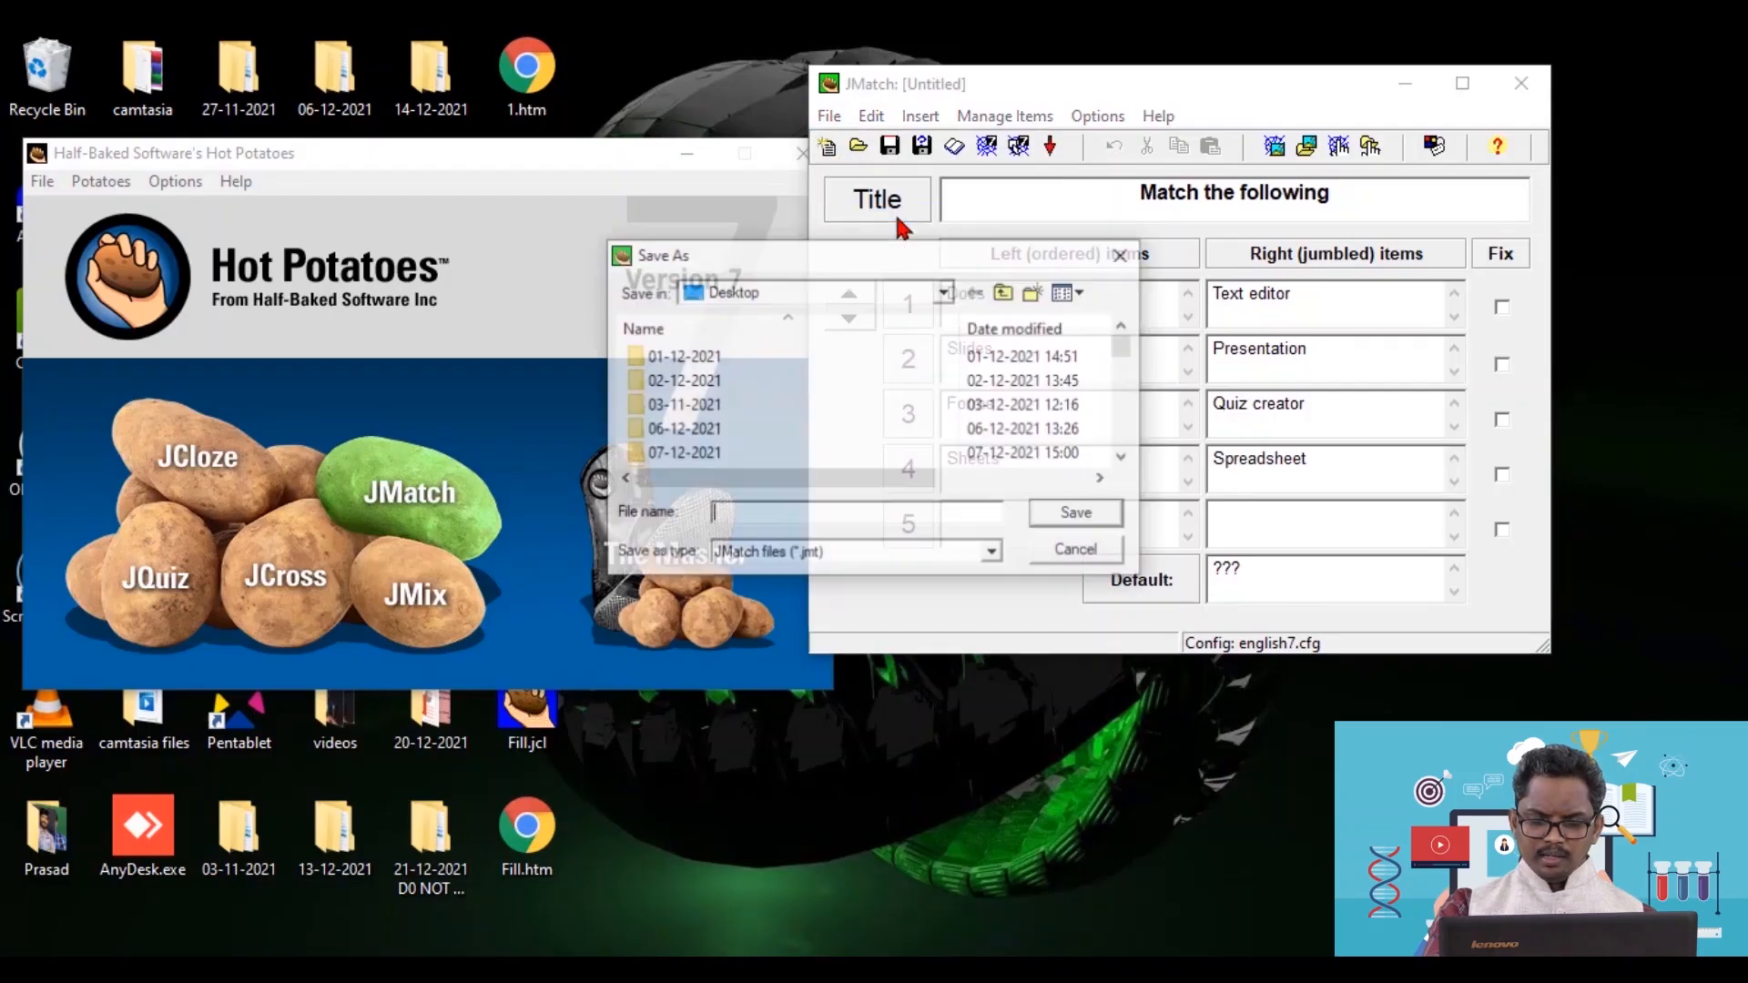
pyautogui.write('Mat')
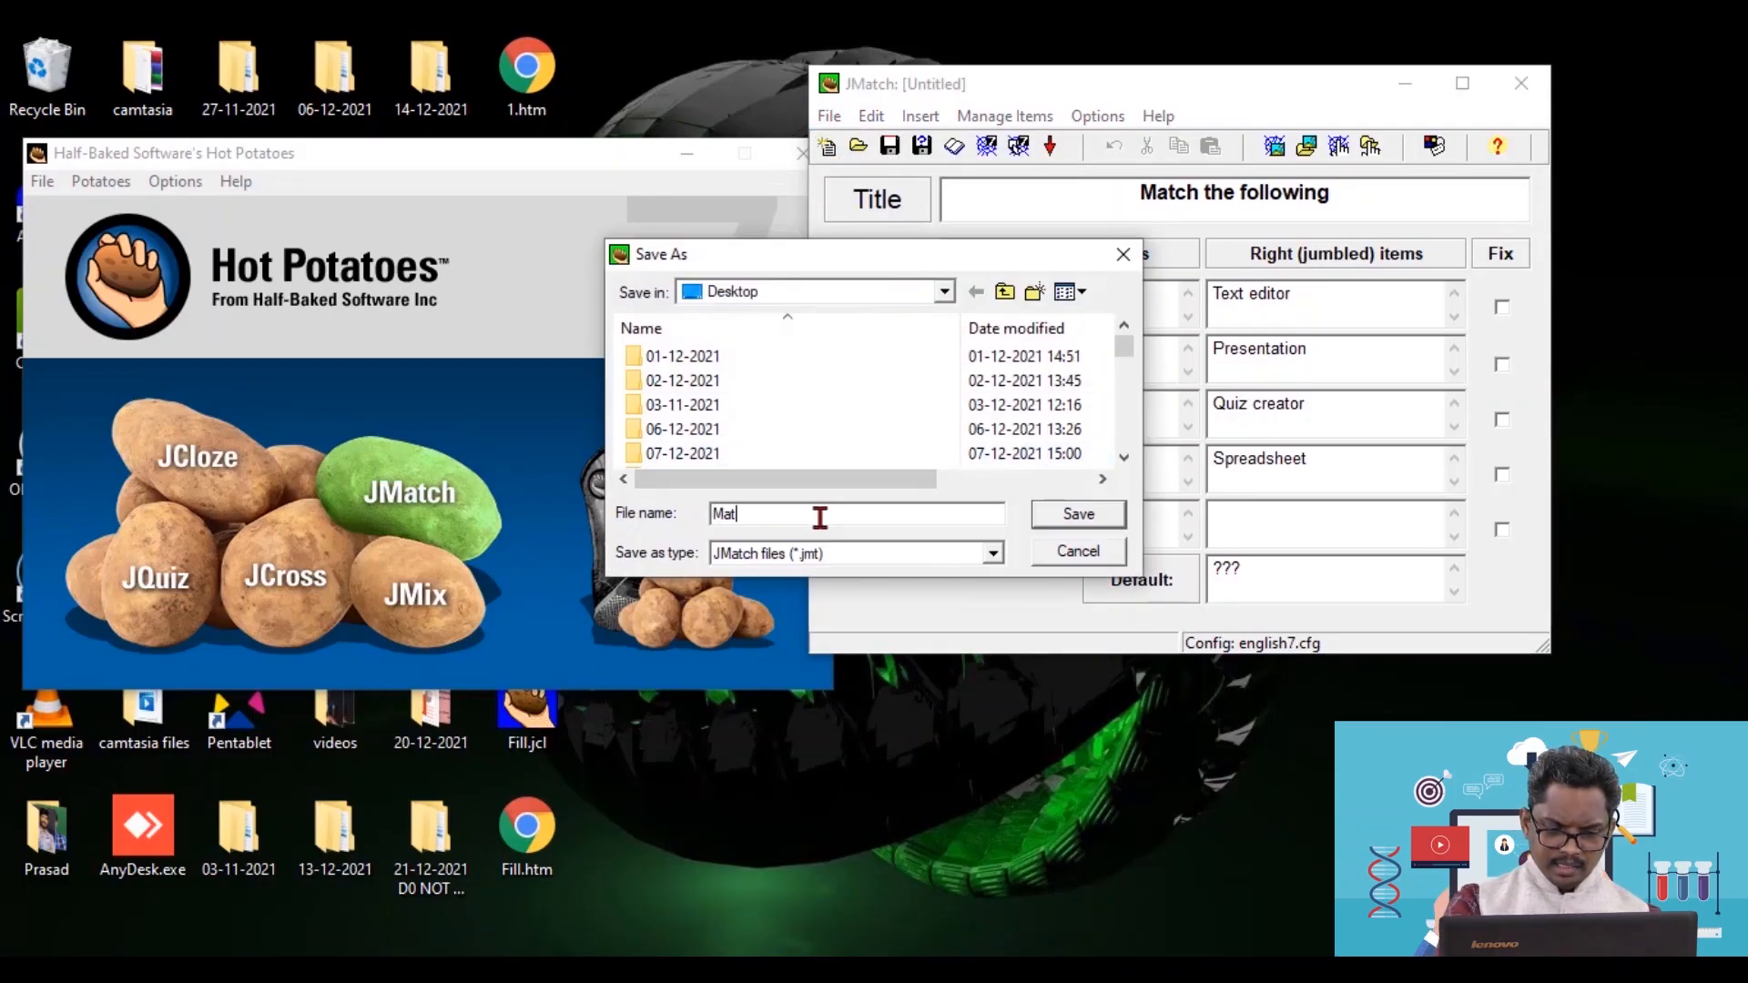
pyautogui.write('ch')
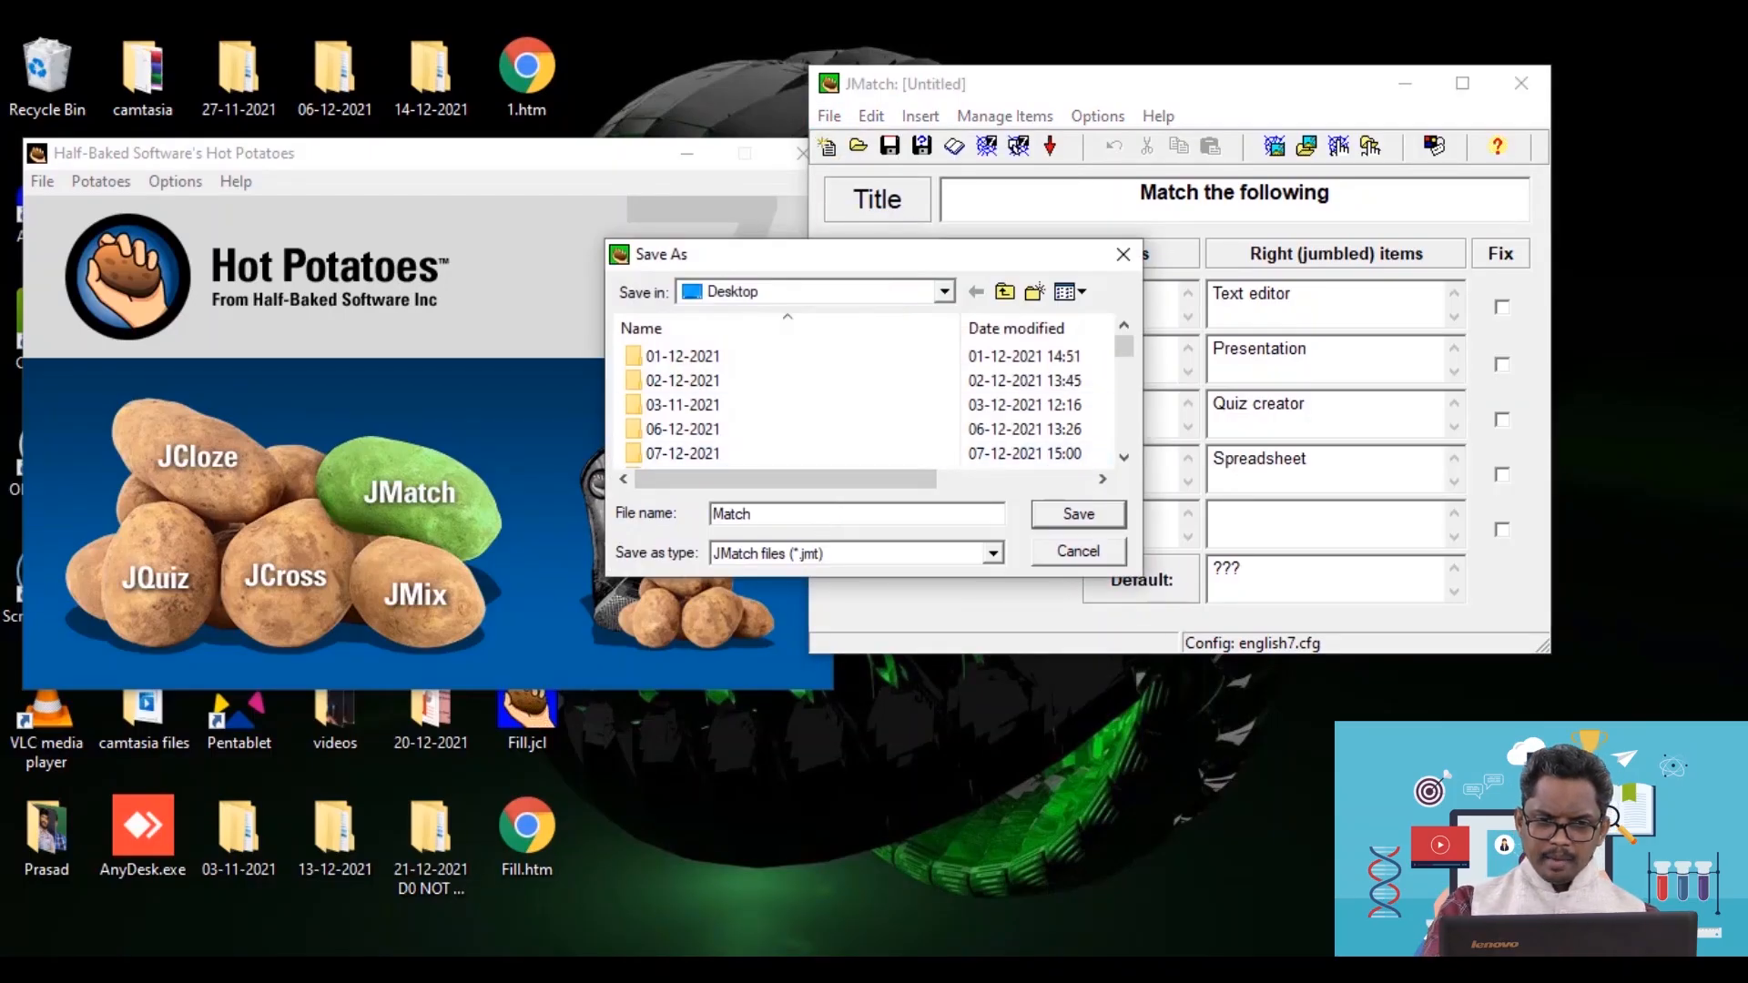
pyautogui.click(1075, 512)
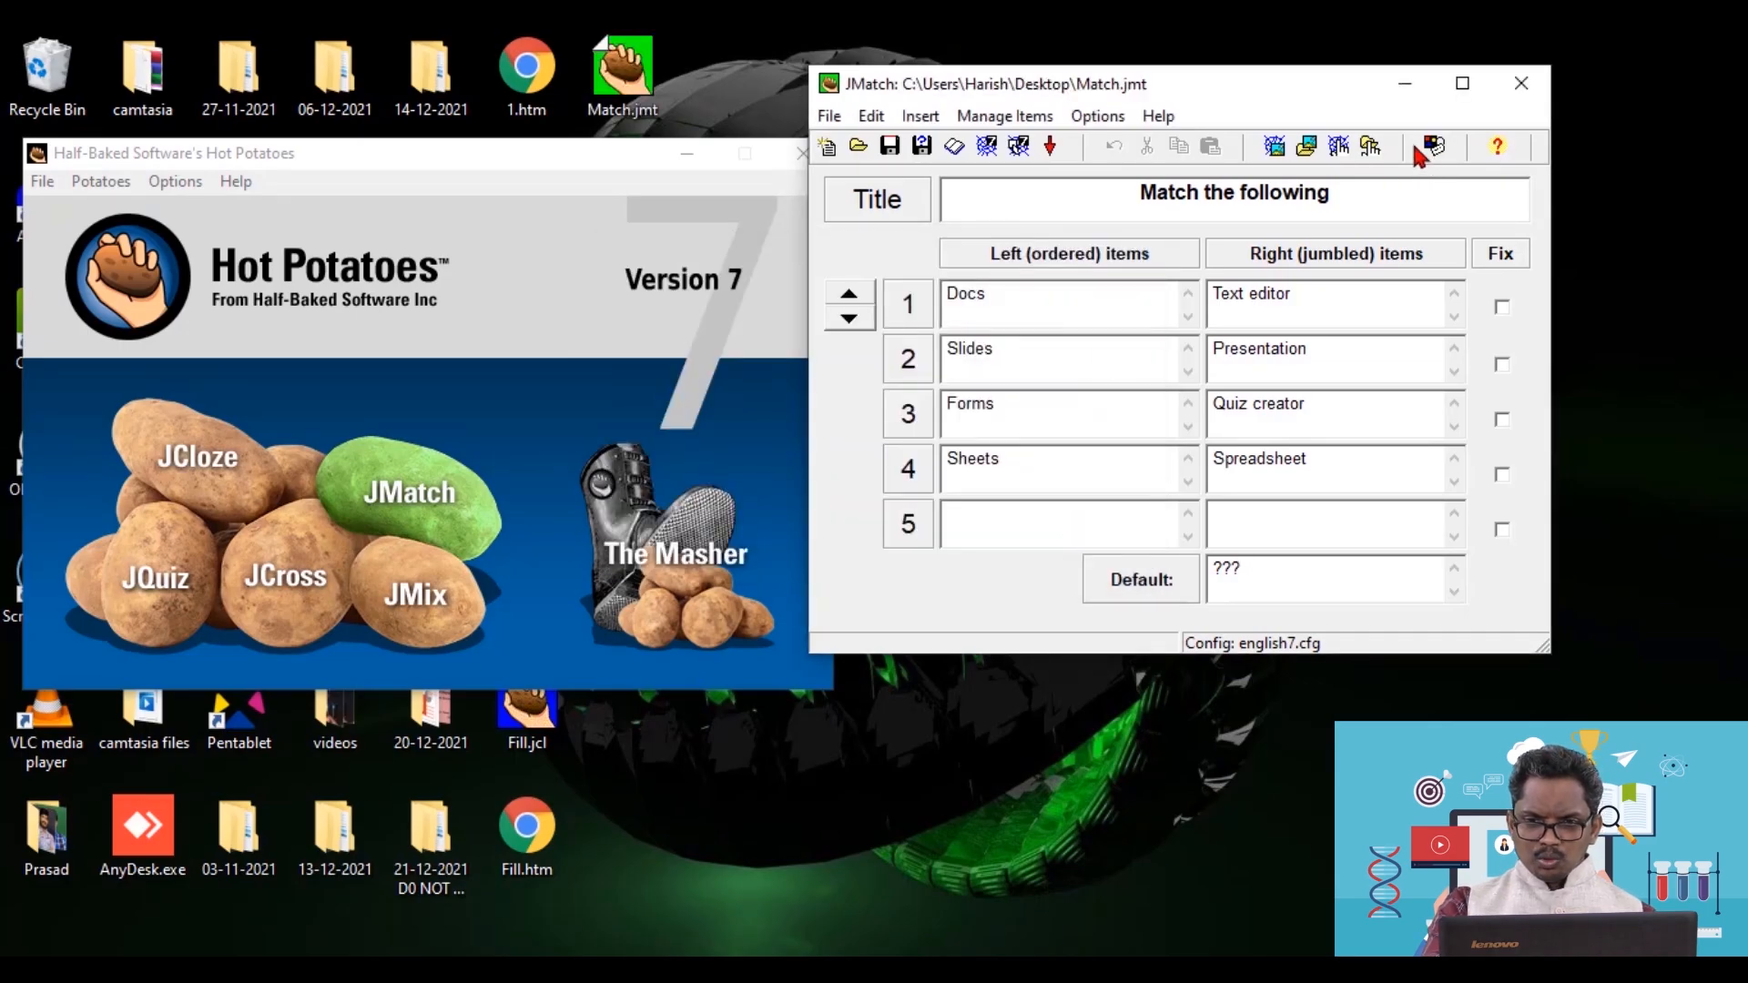
# - Turn on a time limit of 1 minute for the matching exercise in the output configuration
pyautogui.click(1005, 119)
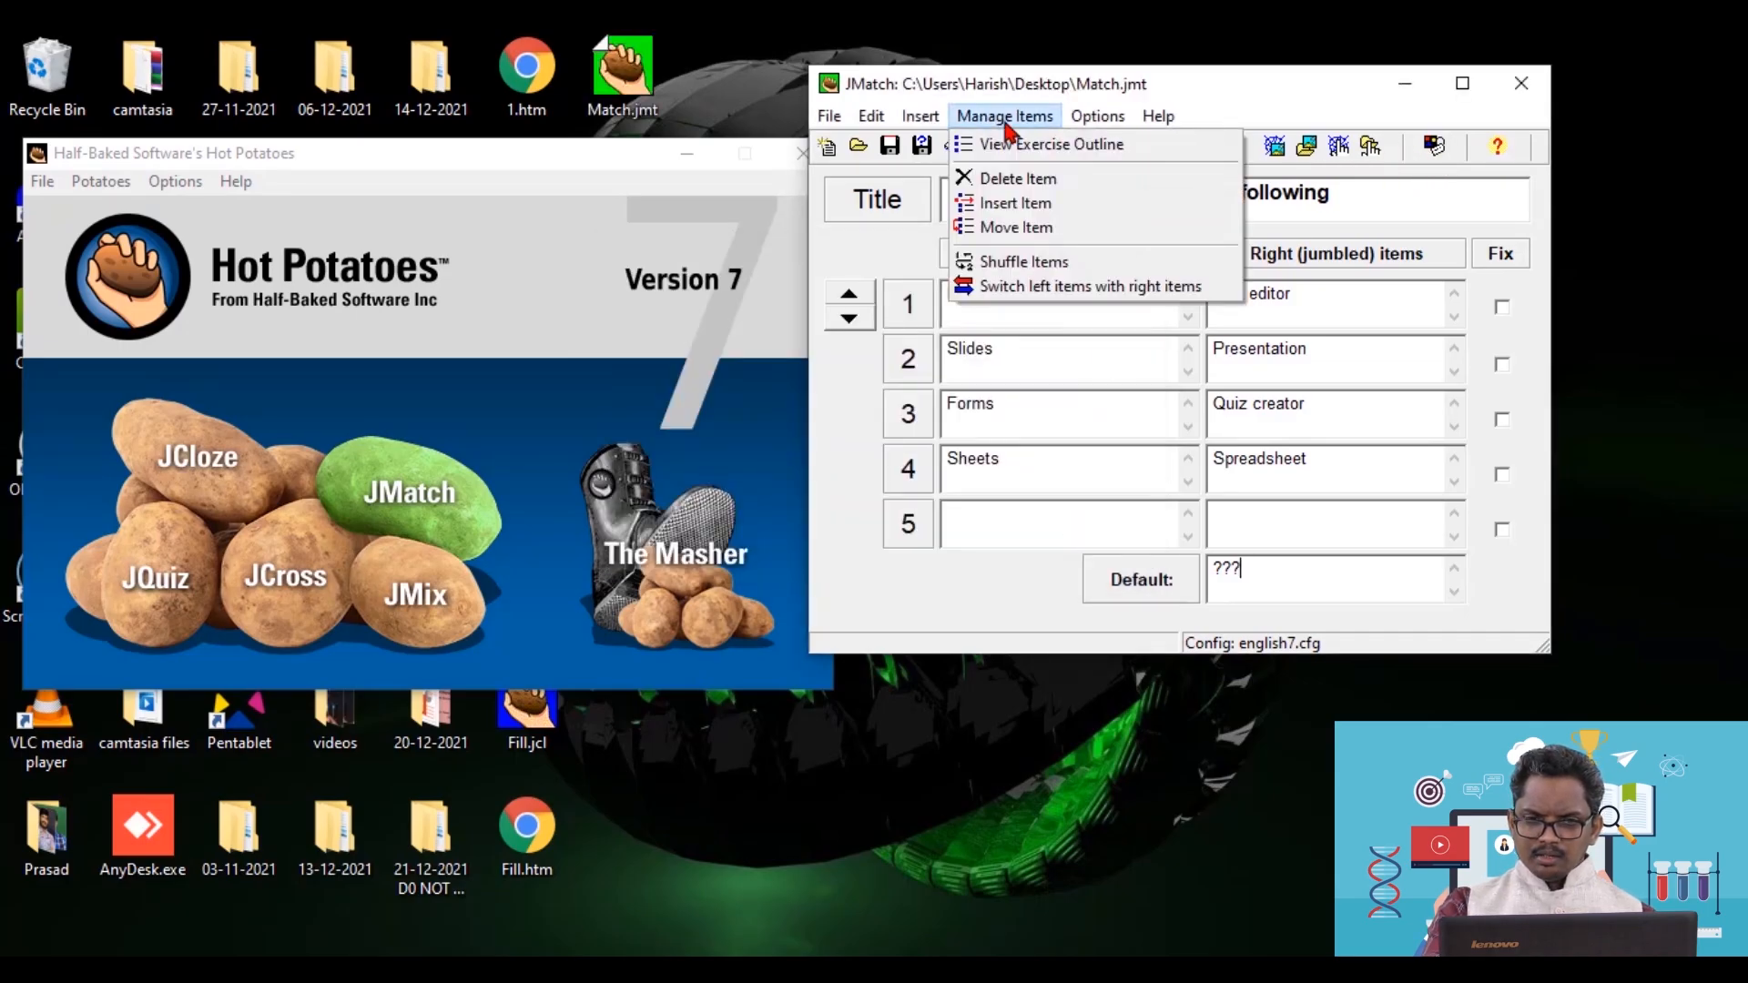
pyautogui.moveTo(1105, 121)
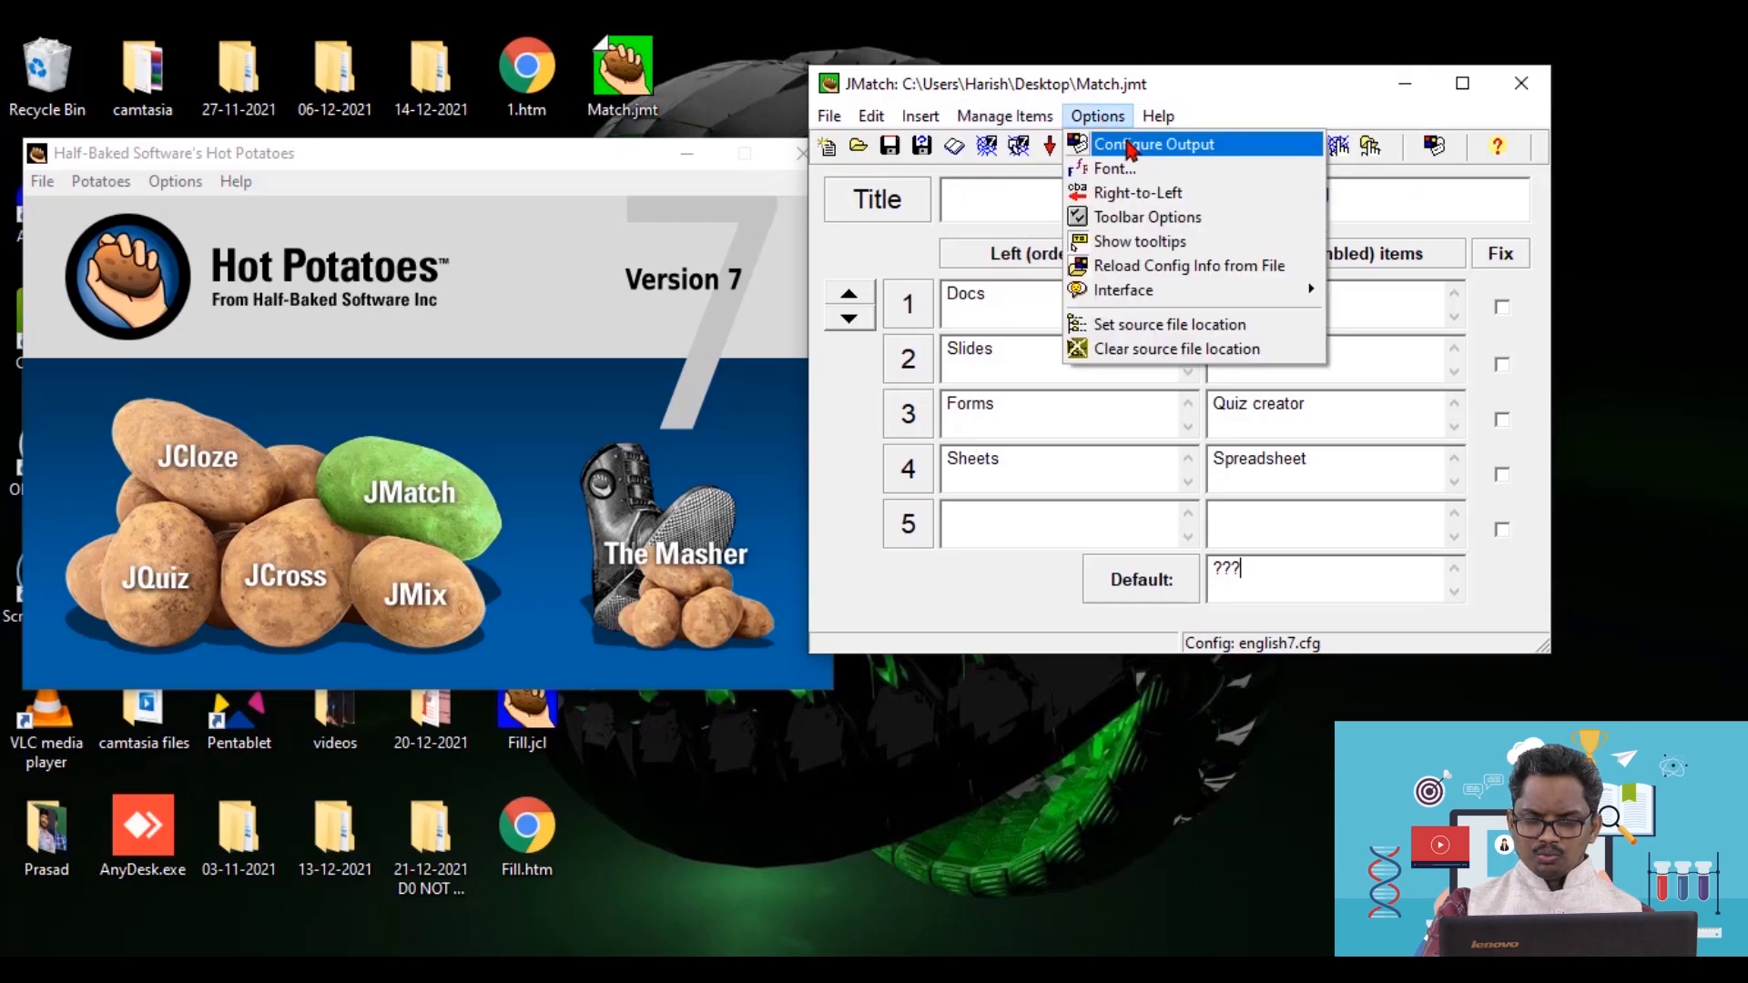
pyautogui.click(1437, 148)
pyautogui.click(1437, 148)
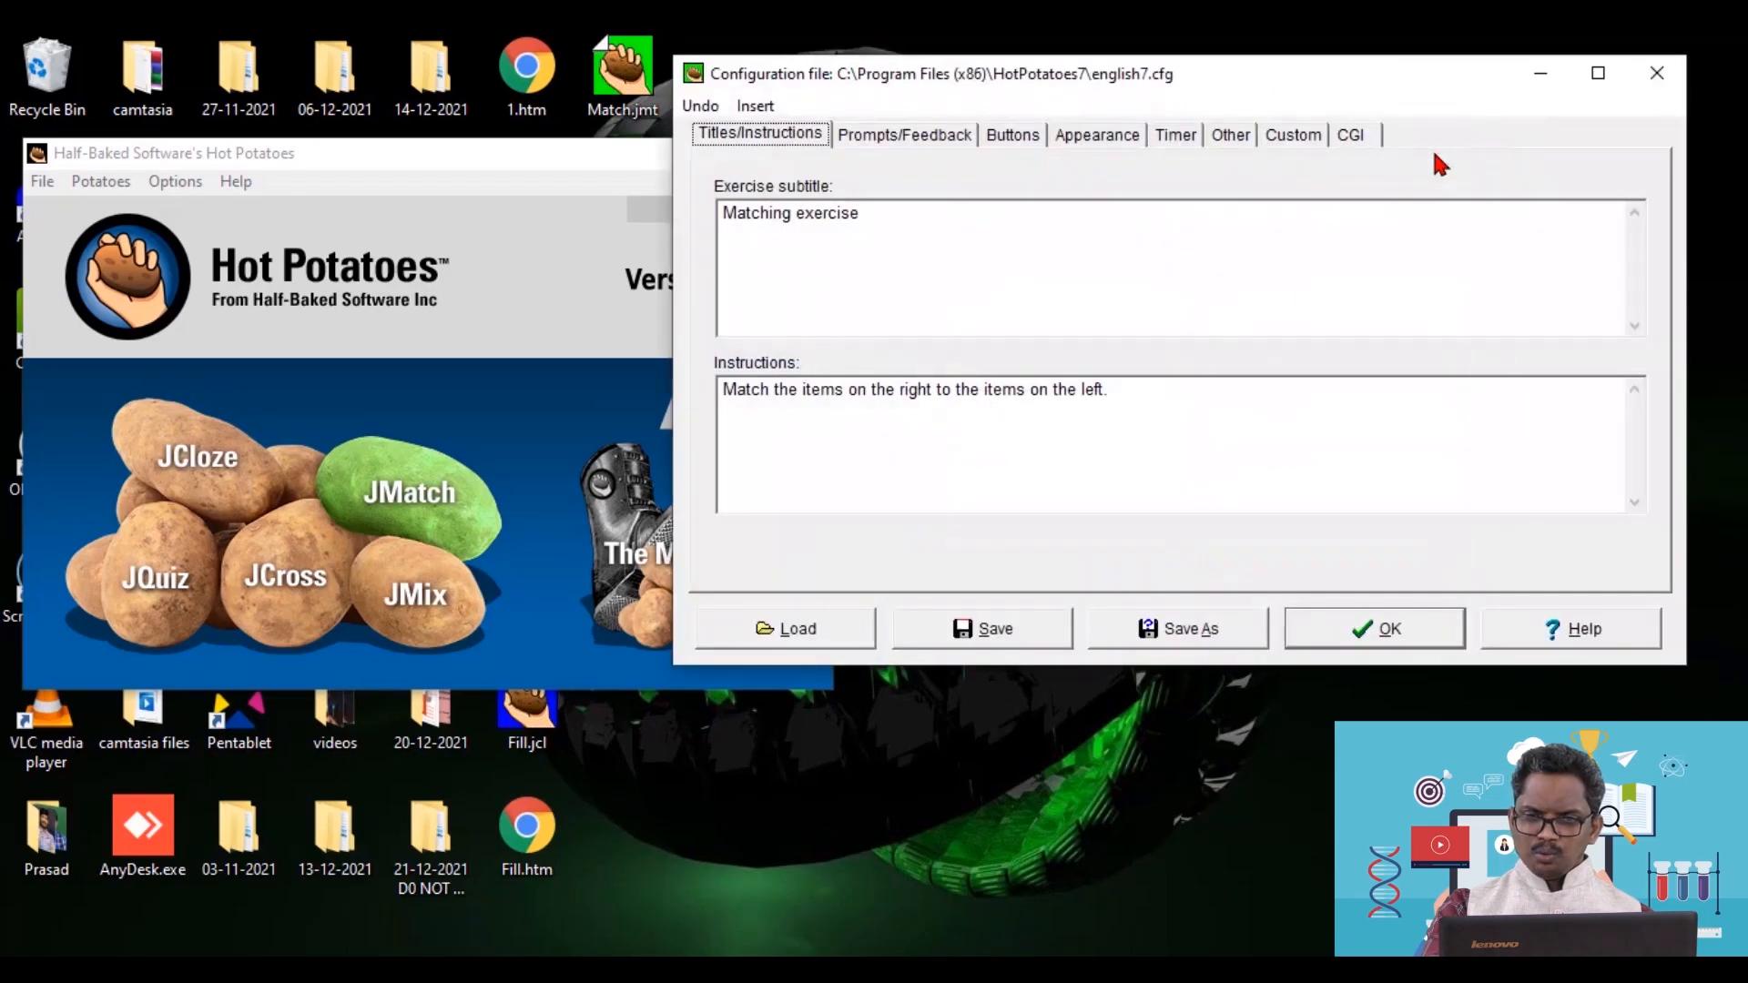
pyautogui.click(1194, 136)
pyautogui.click(736, 212)
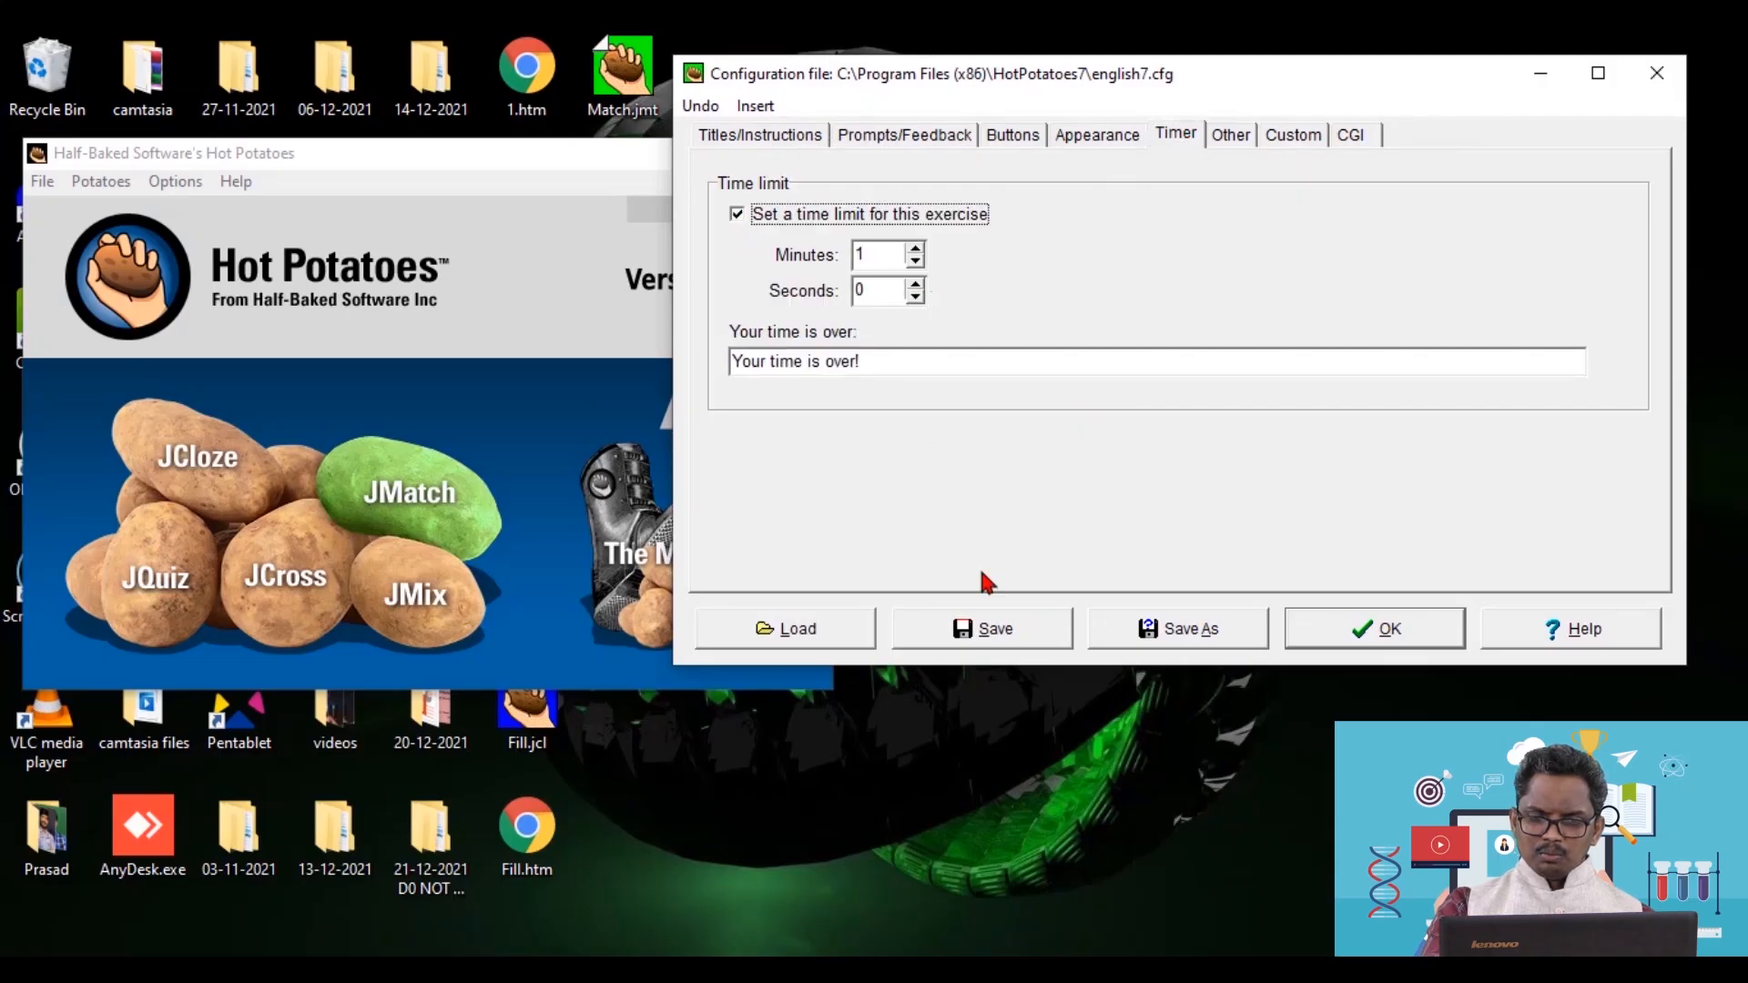
pyautogui.click(1370, 637)
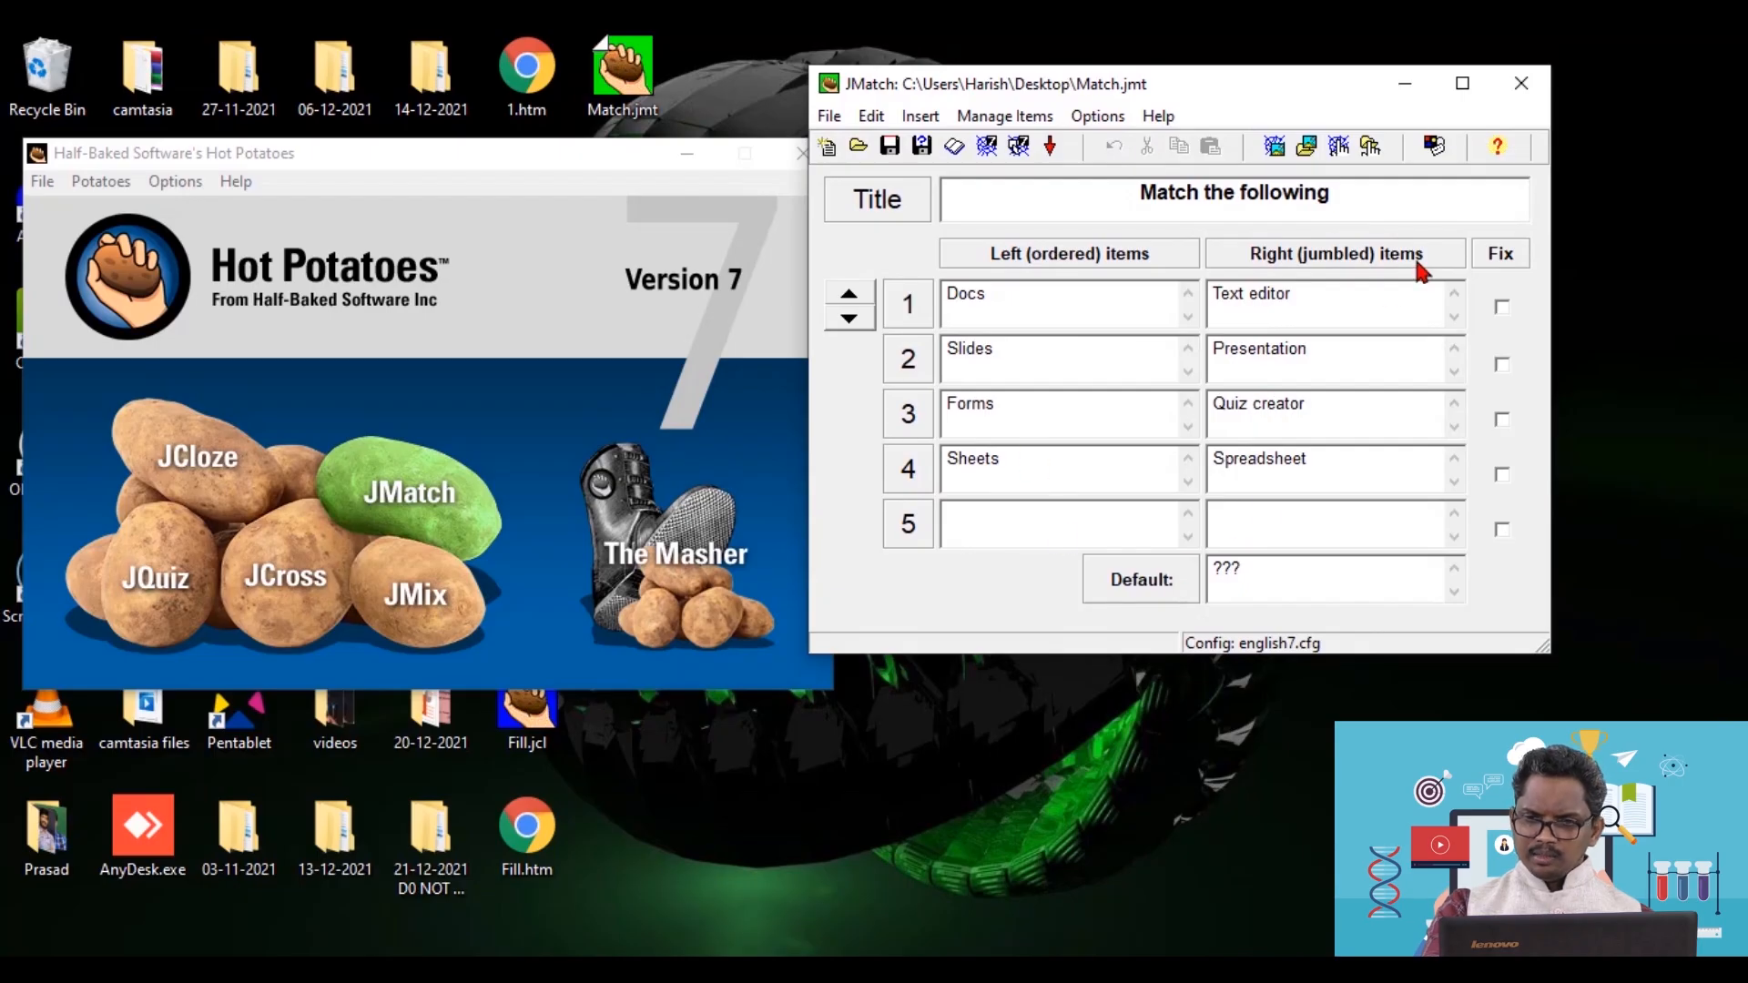
# - Export the exercise as the web page Match.htm on the Desktop and view it in the browser
pyautogui.click(986, 146)
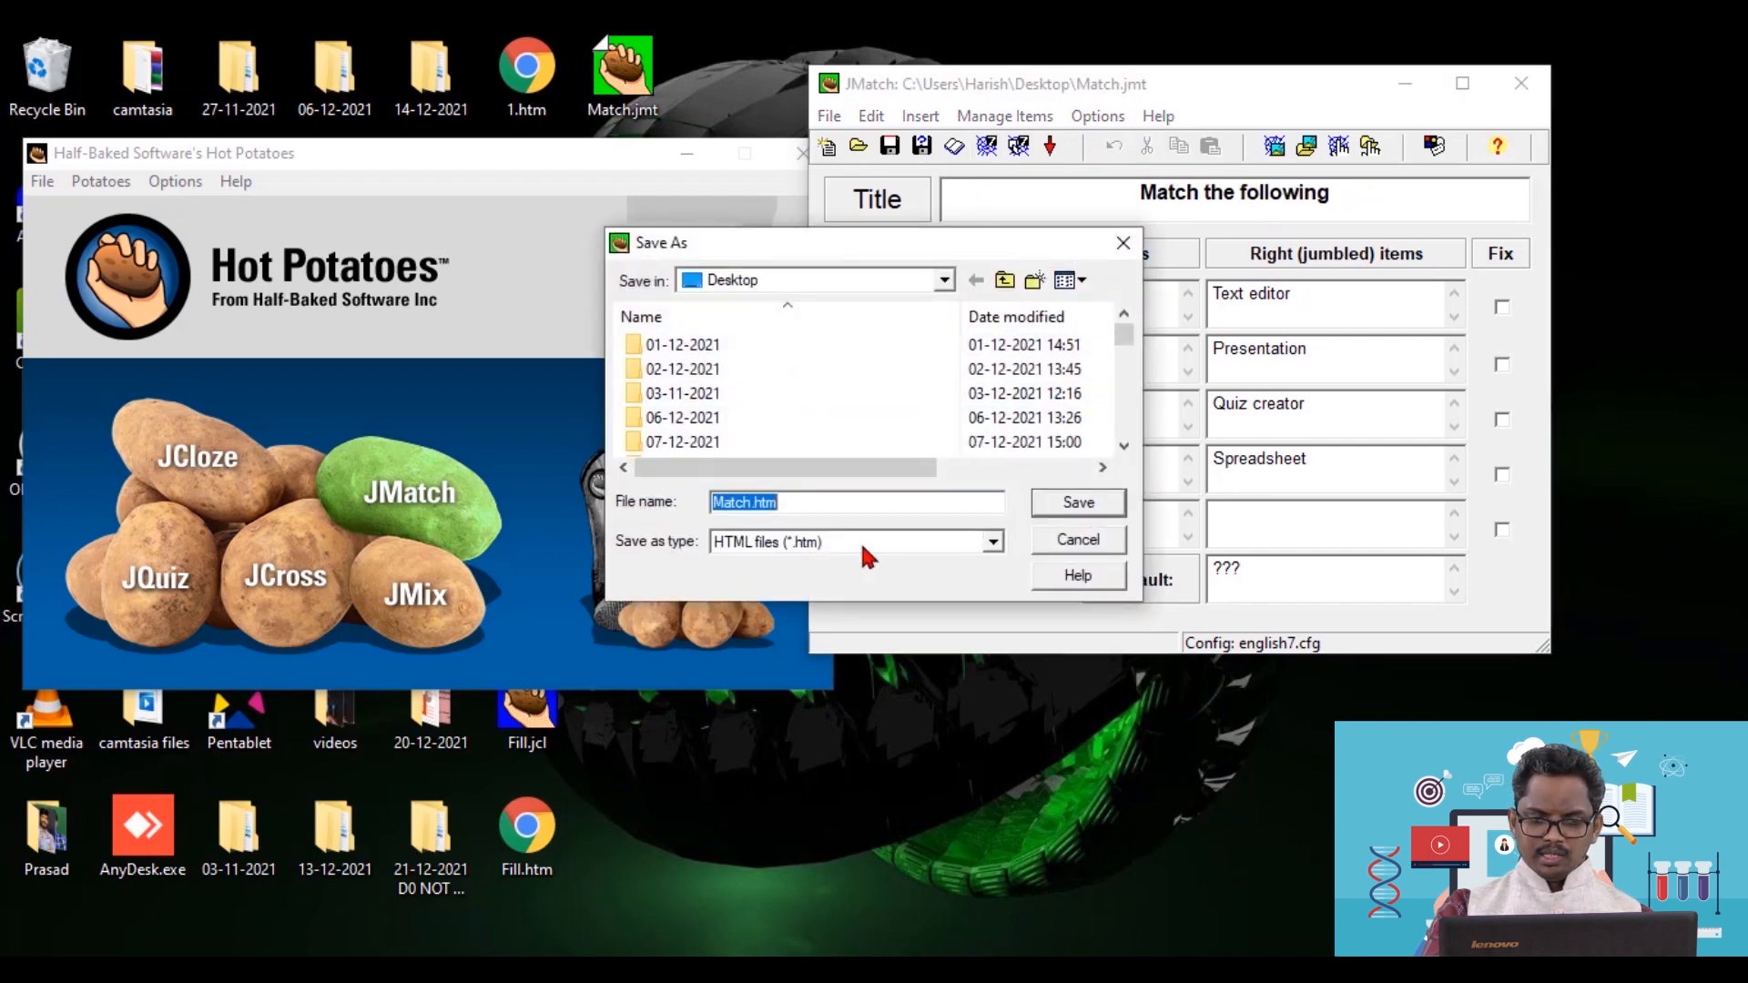
pyautogui.click(1081, 508)
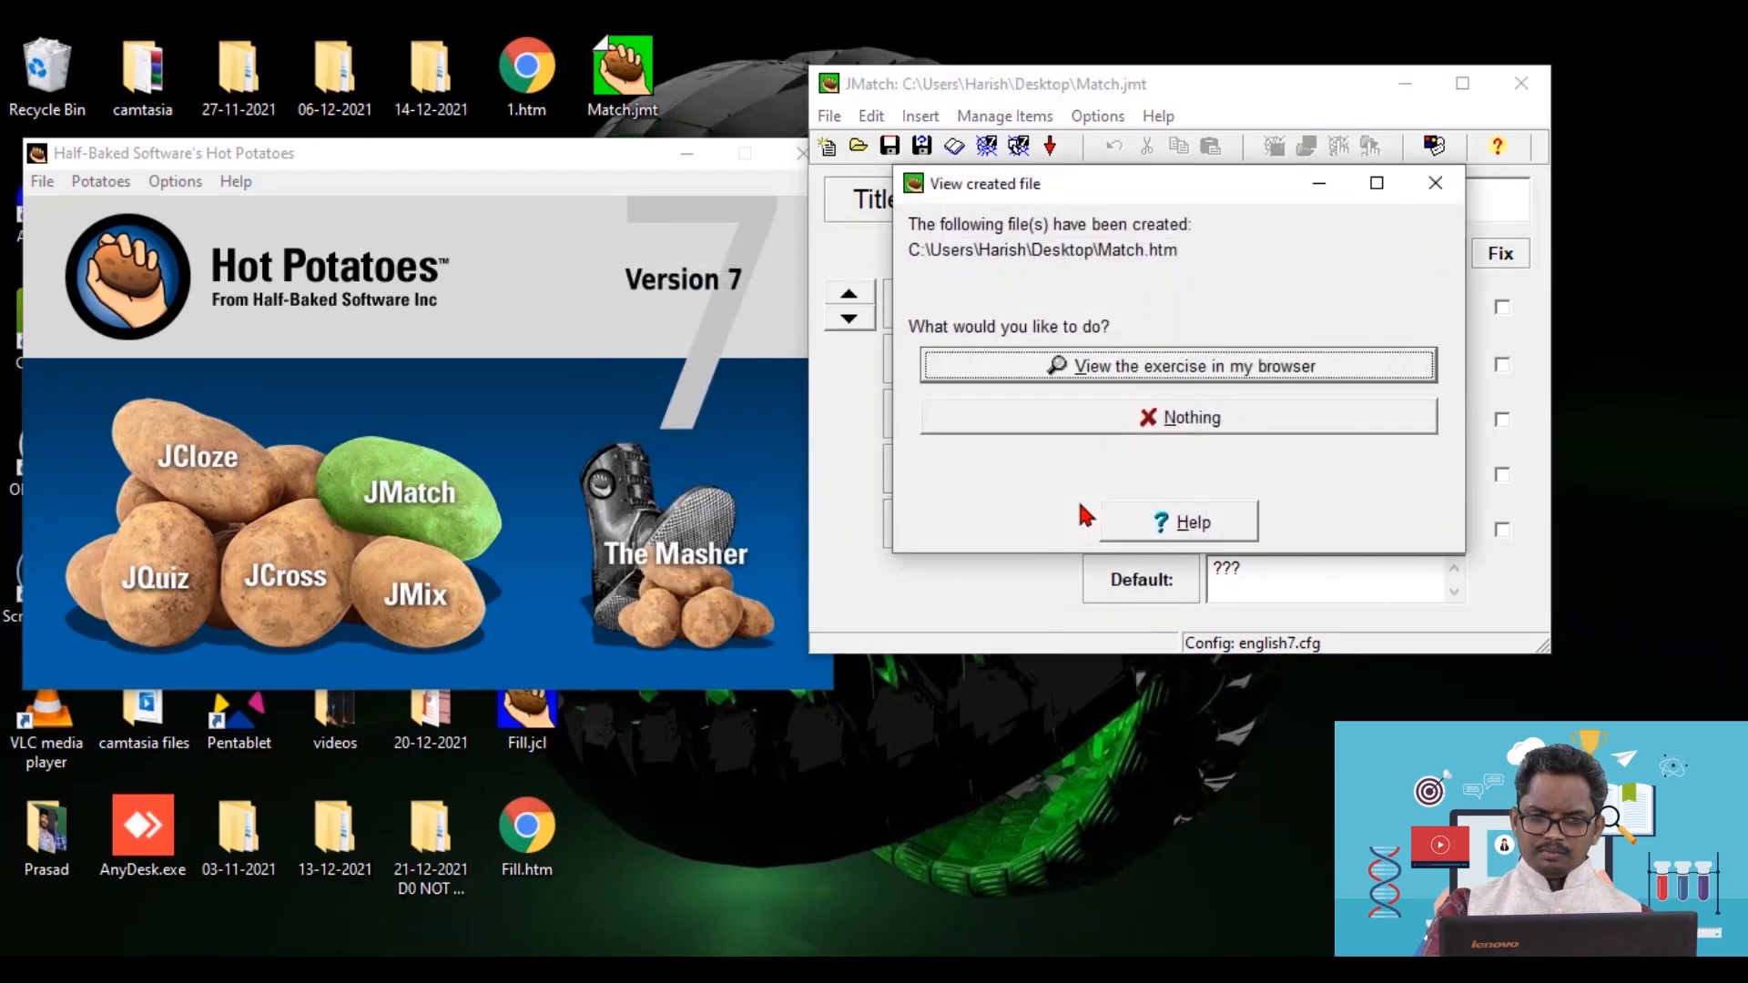
pyautogui.click(1208, 373)
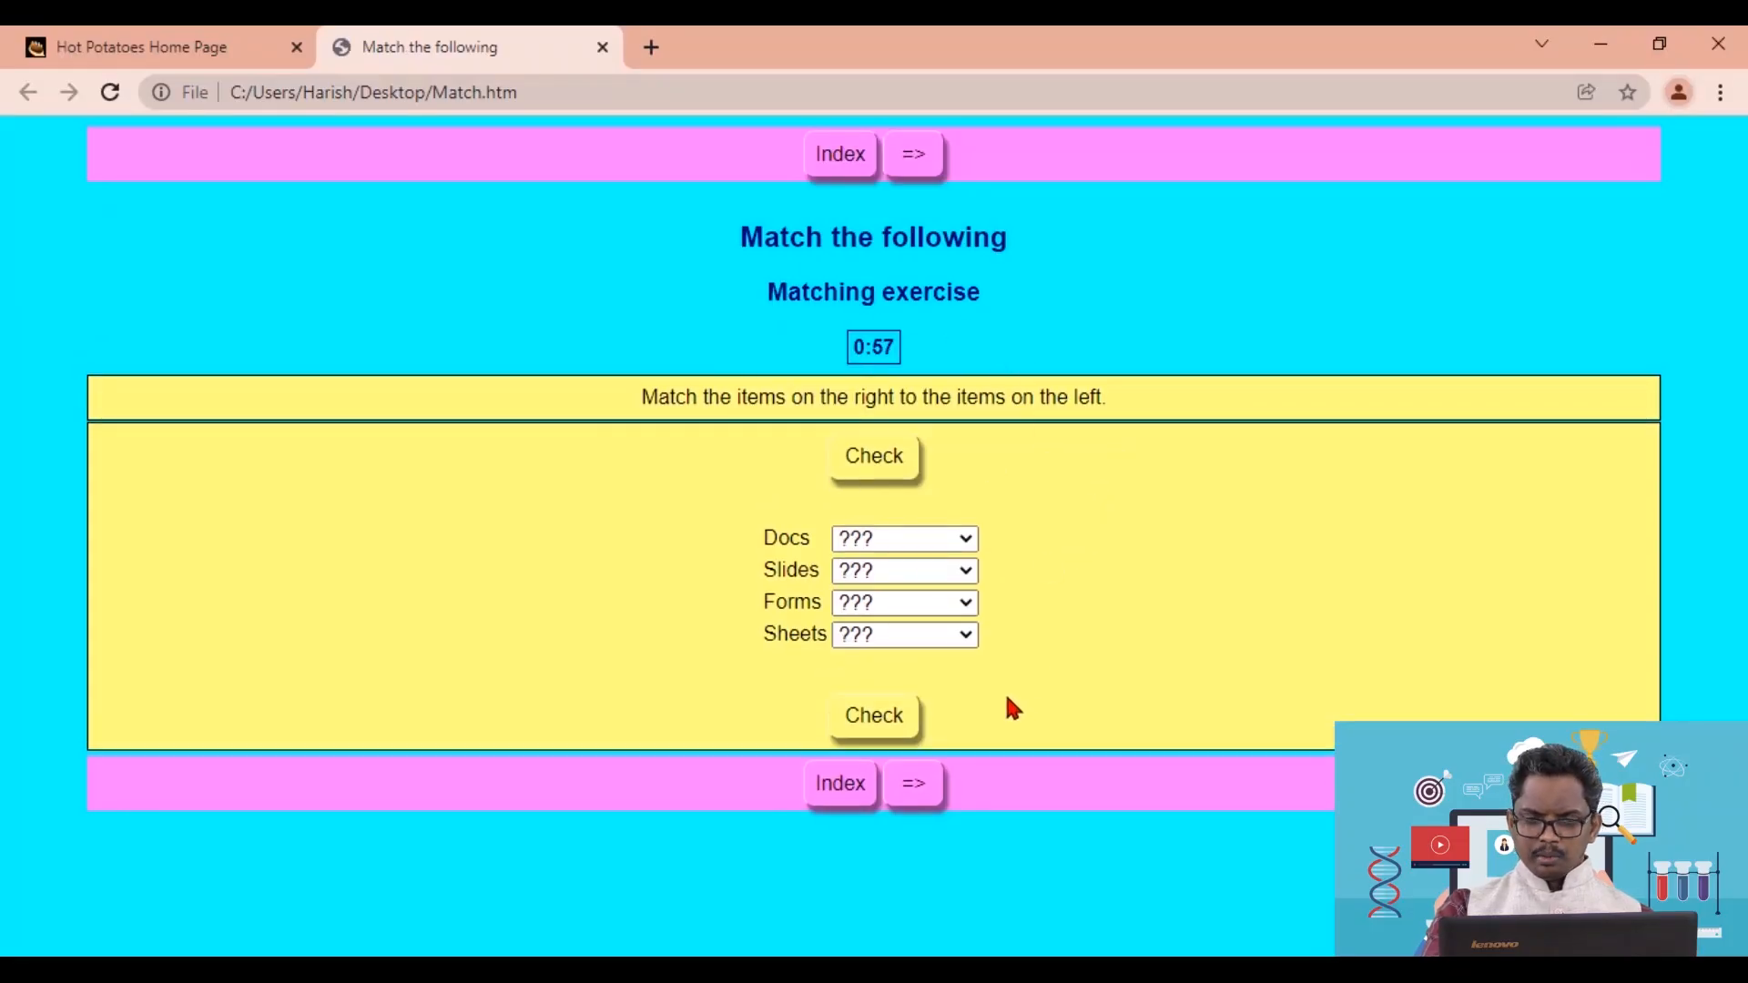
# - Match Docs with Spreadsheet, Slides with Text editor, Forms with Quiz creator and Sheets with Presentation, and check the answers
pyautogui.click(965, 547)
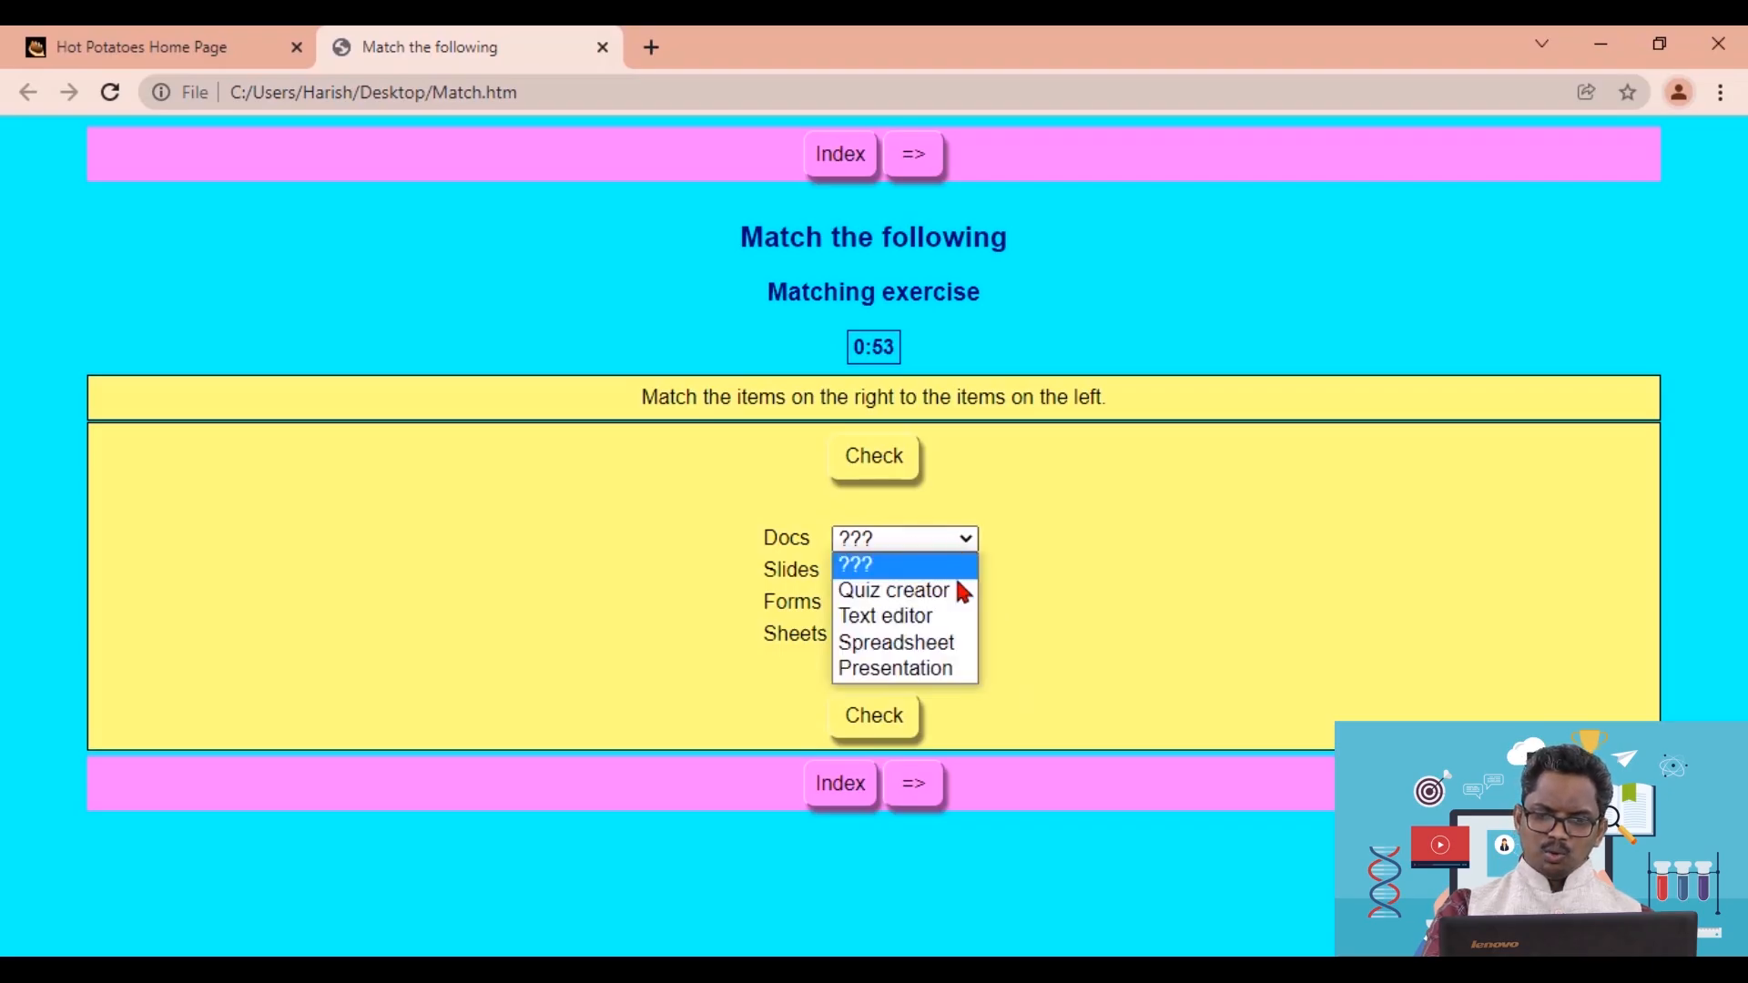
pyautogui.click(951, 641)
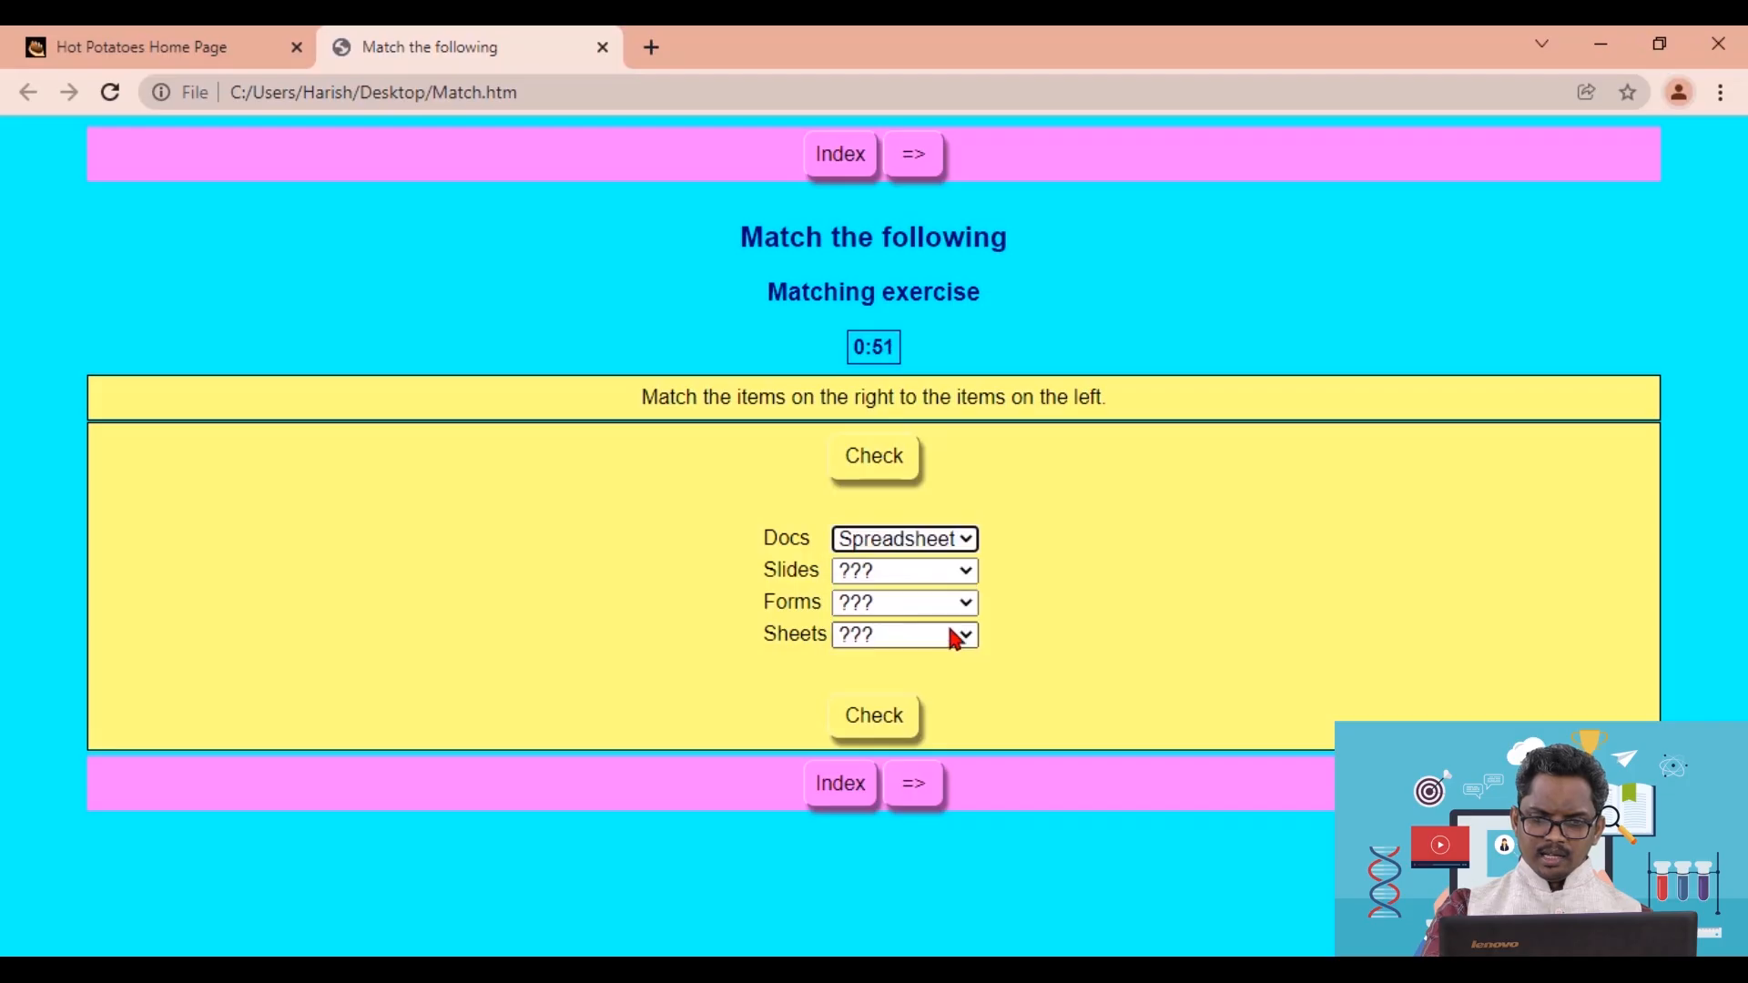
pyautogui.click(966, 575)
pyautogui.click(948, 653)
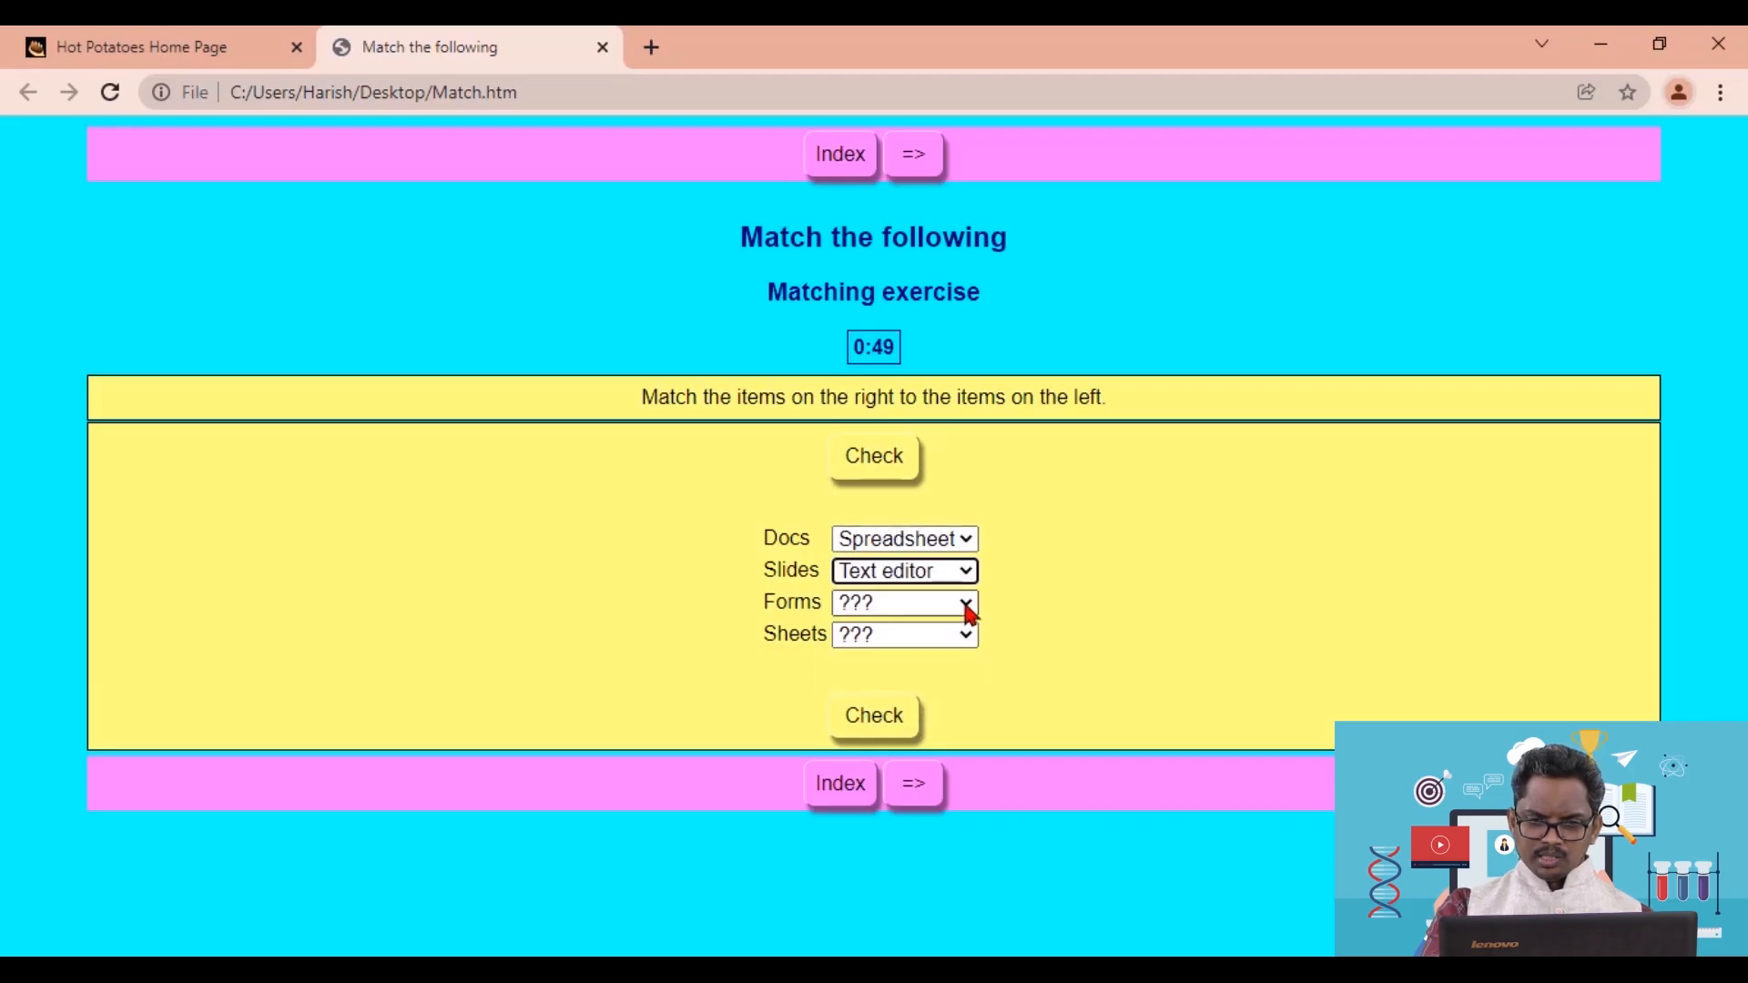
pyautogui.click(964, 603)
pyautogui.click(948, 654)
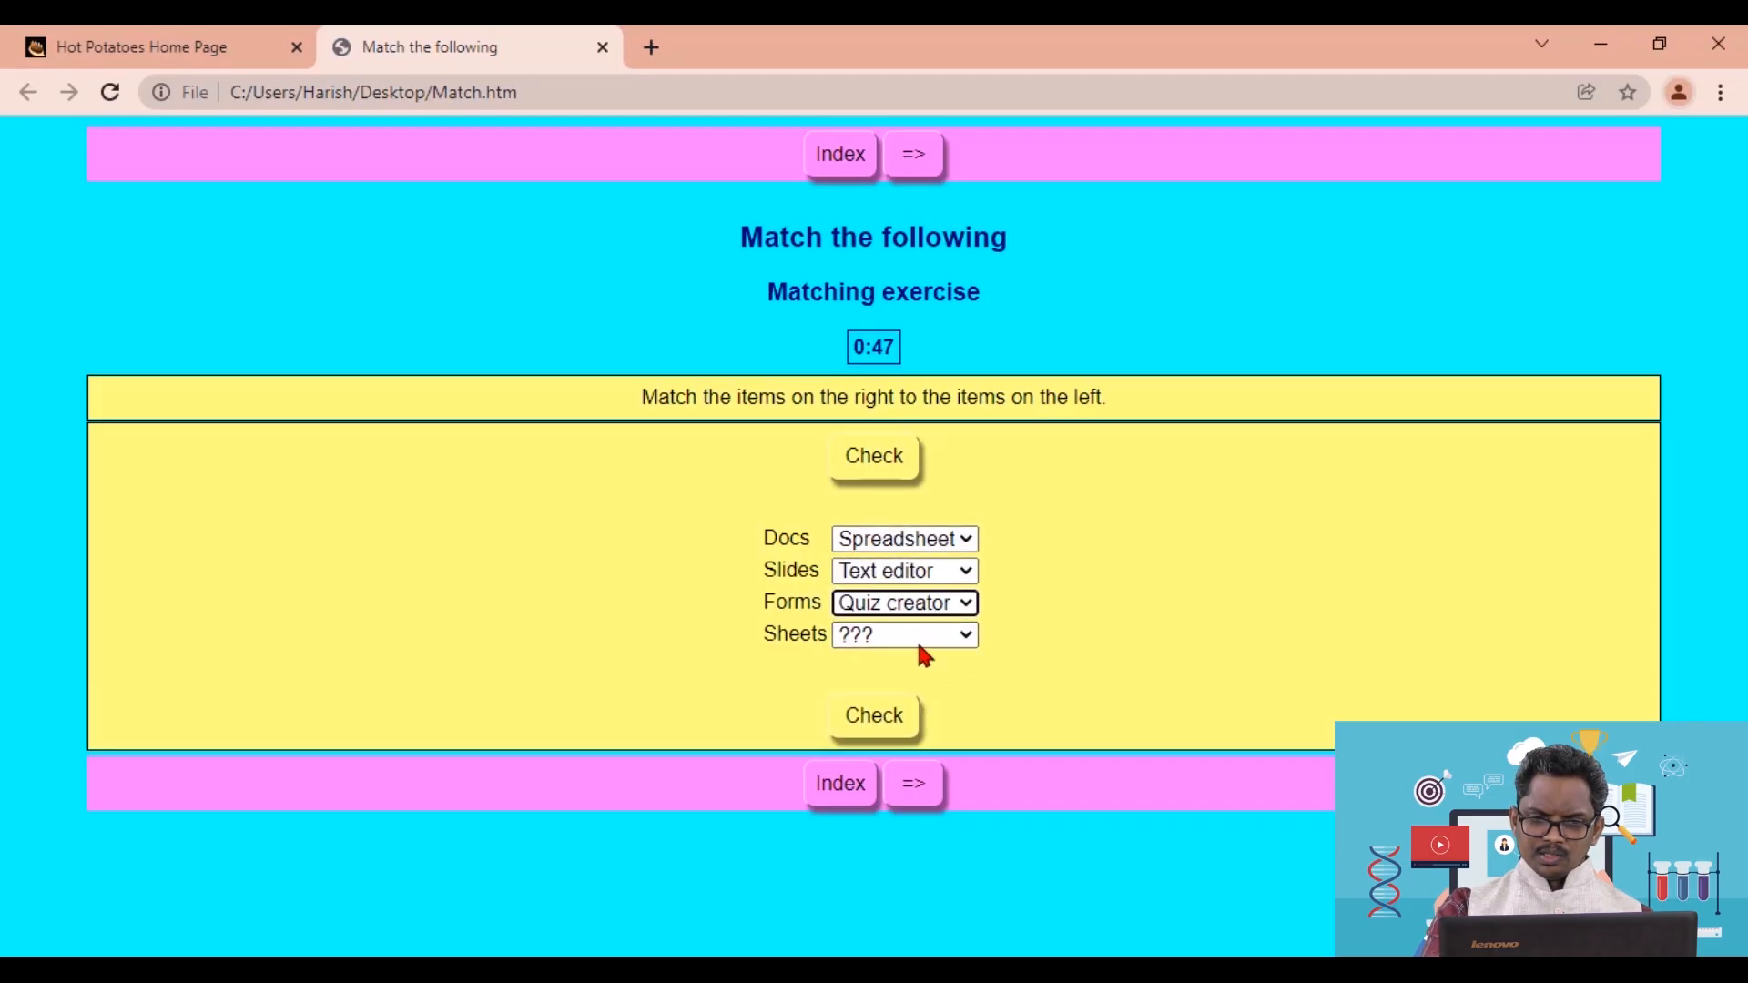
pyautogui.click(965, 636)
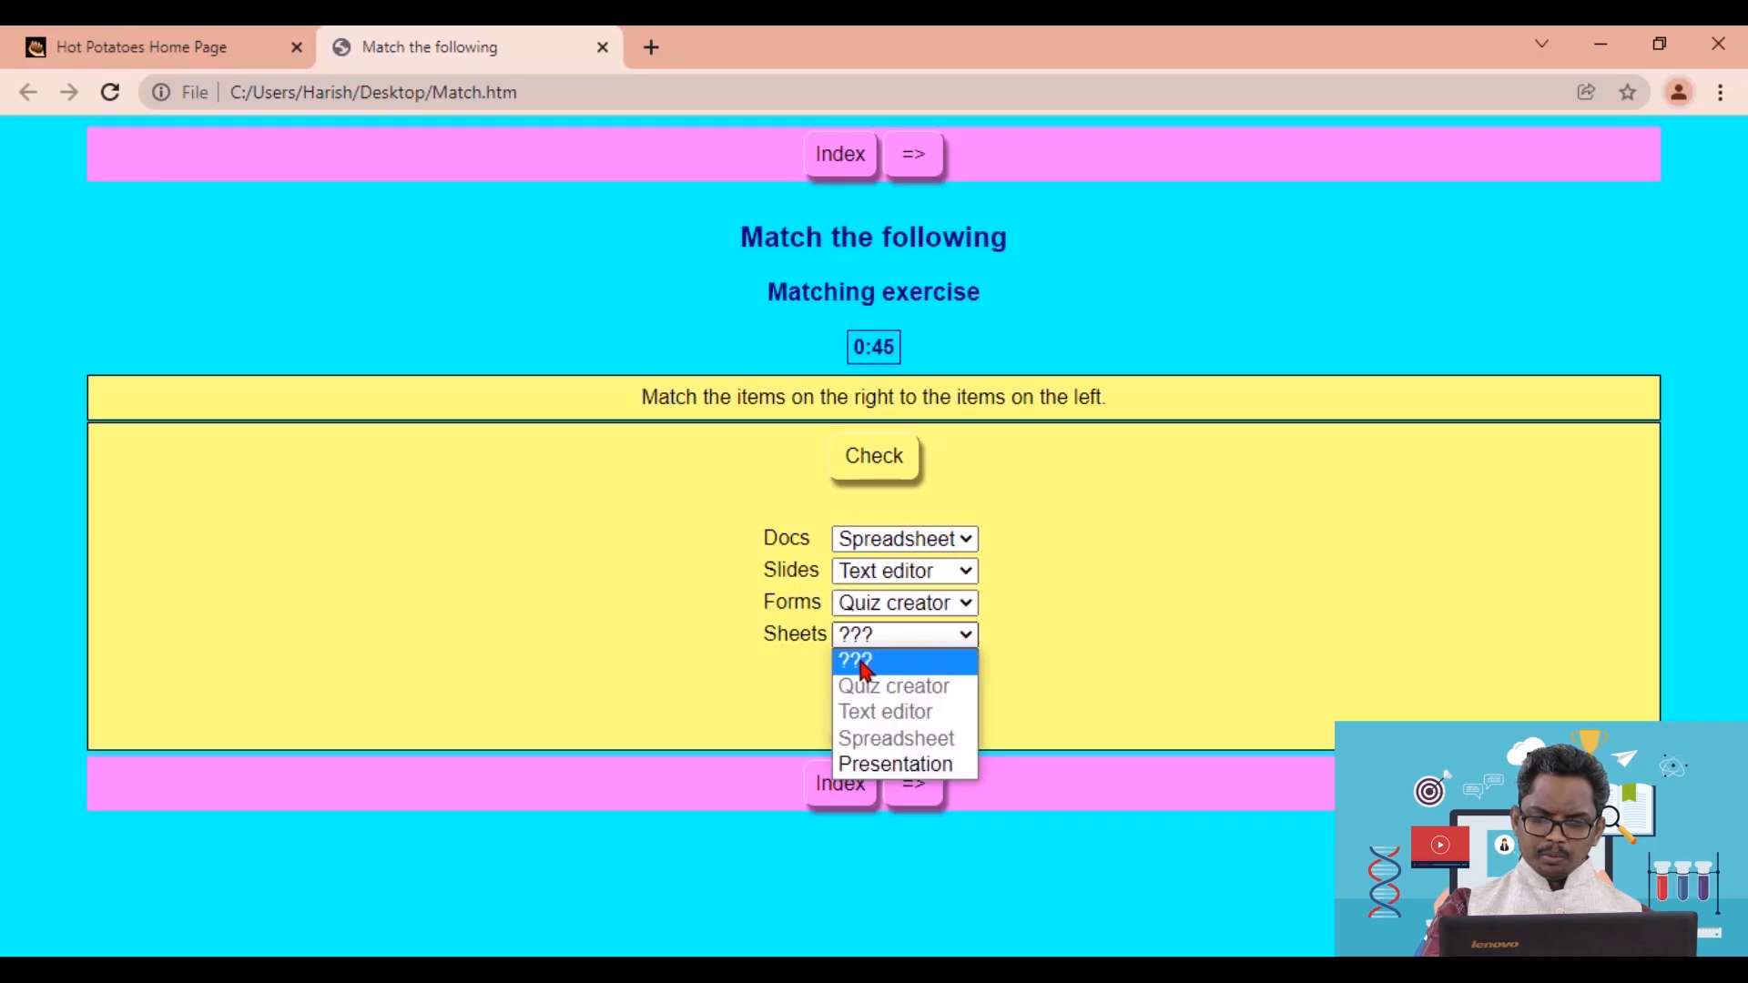
pyautogui.click(893, 769)
pyautogui.click(879, 728)
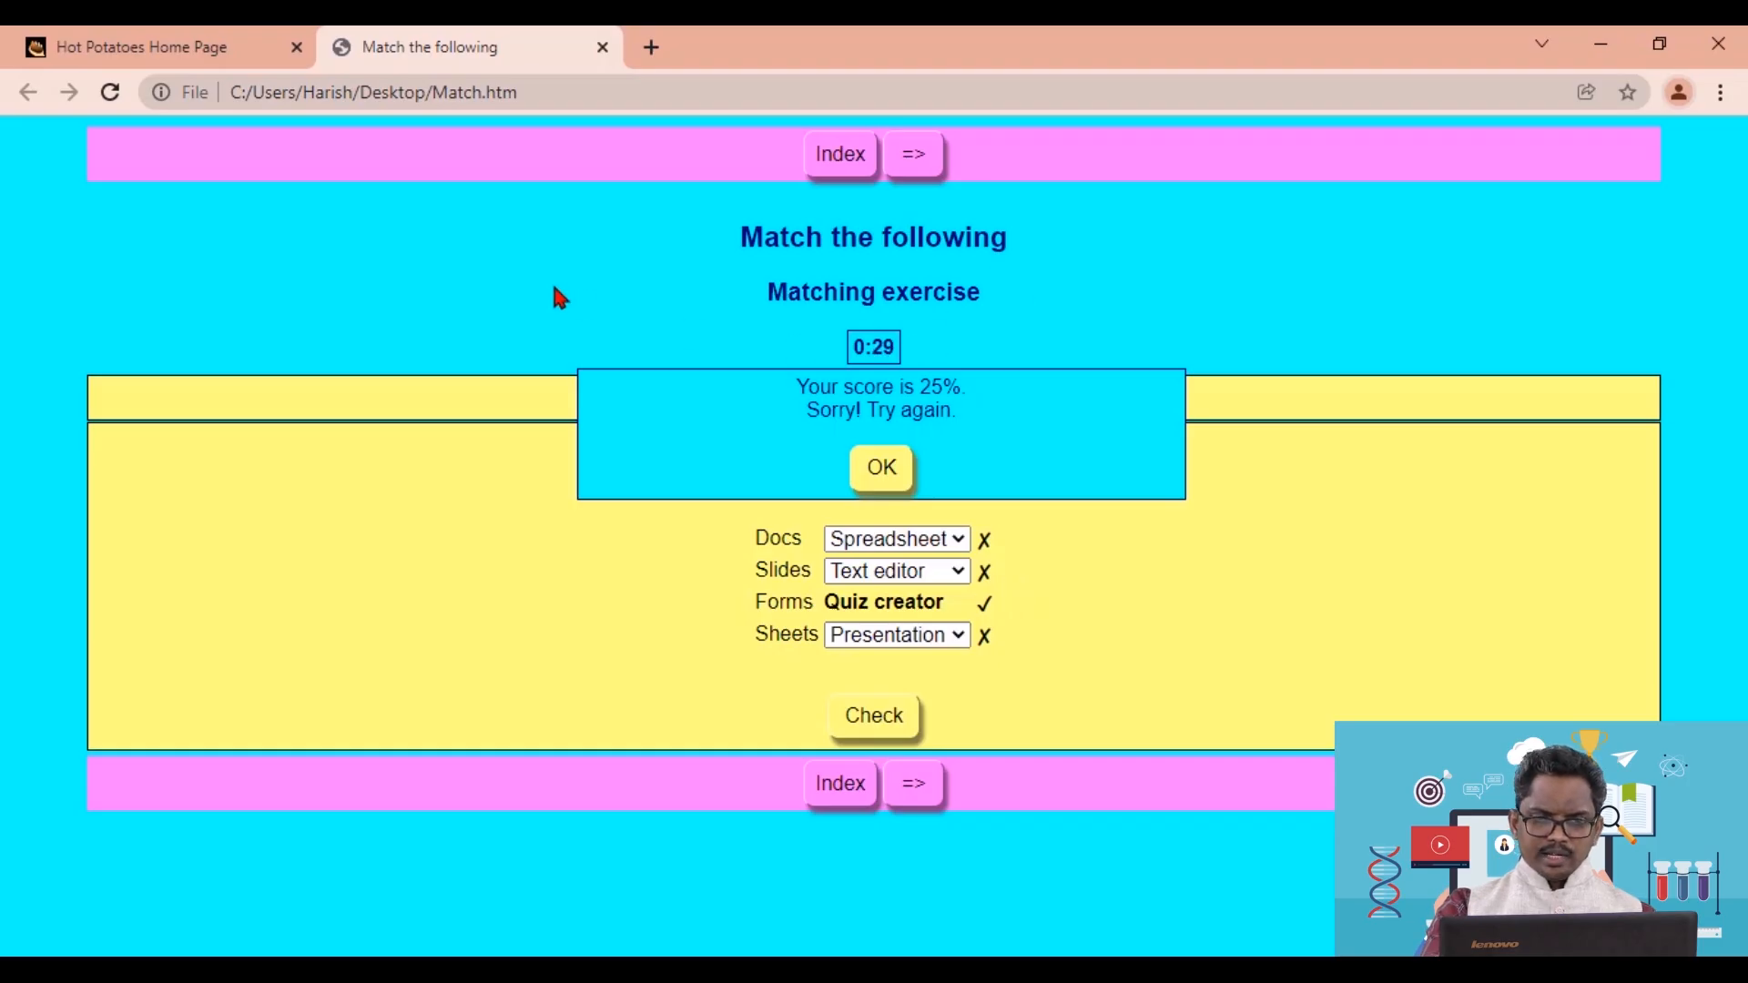
# - Close the exercise page, minimize the browser and close JMatch
pyautogui.click(602, 48)
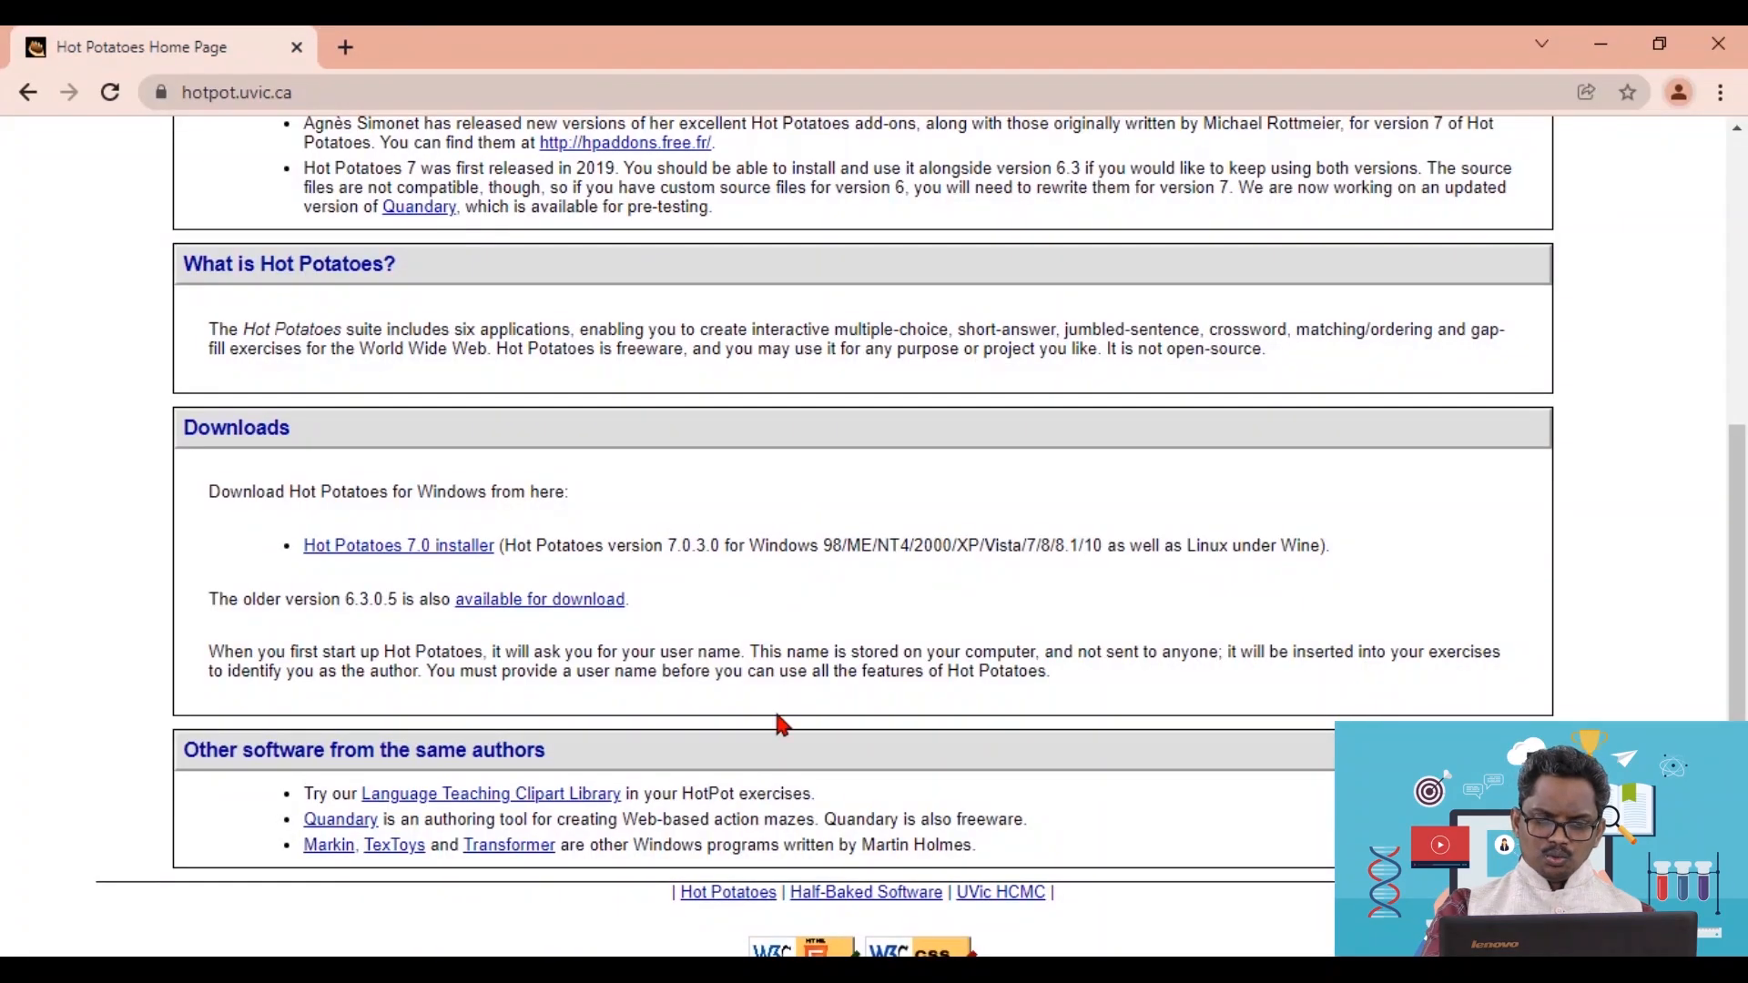
pyautogui.click(1600, 44)
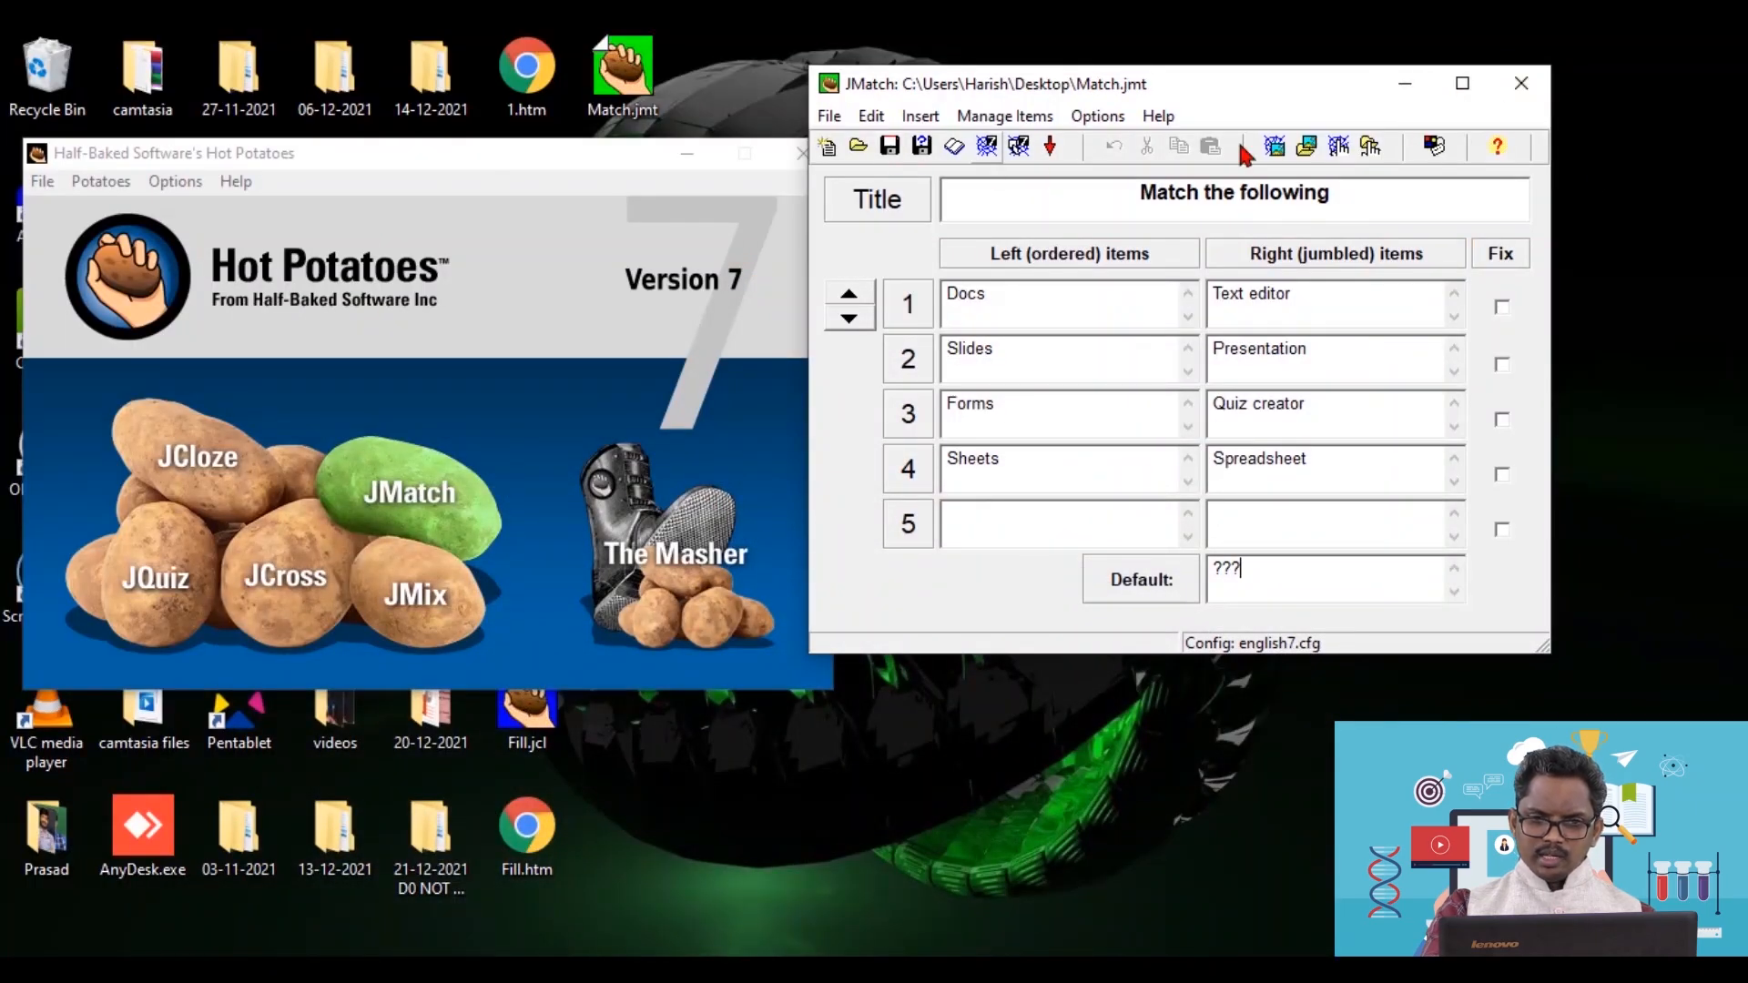
pyautogui.click(1520, 83)
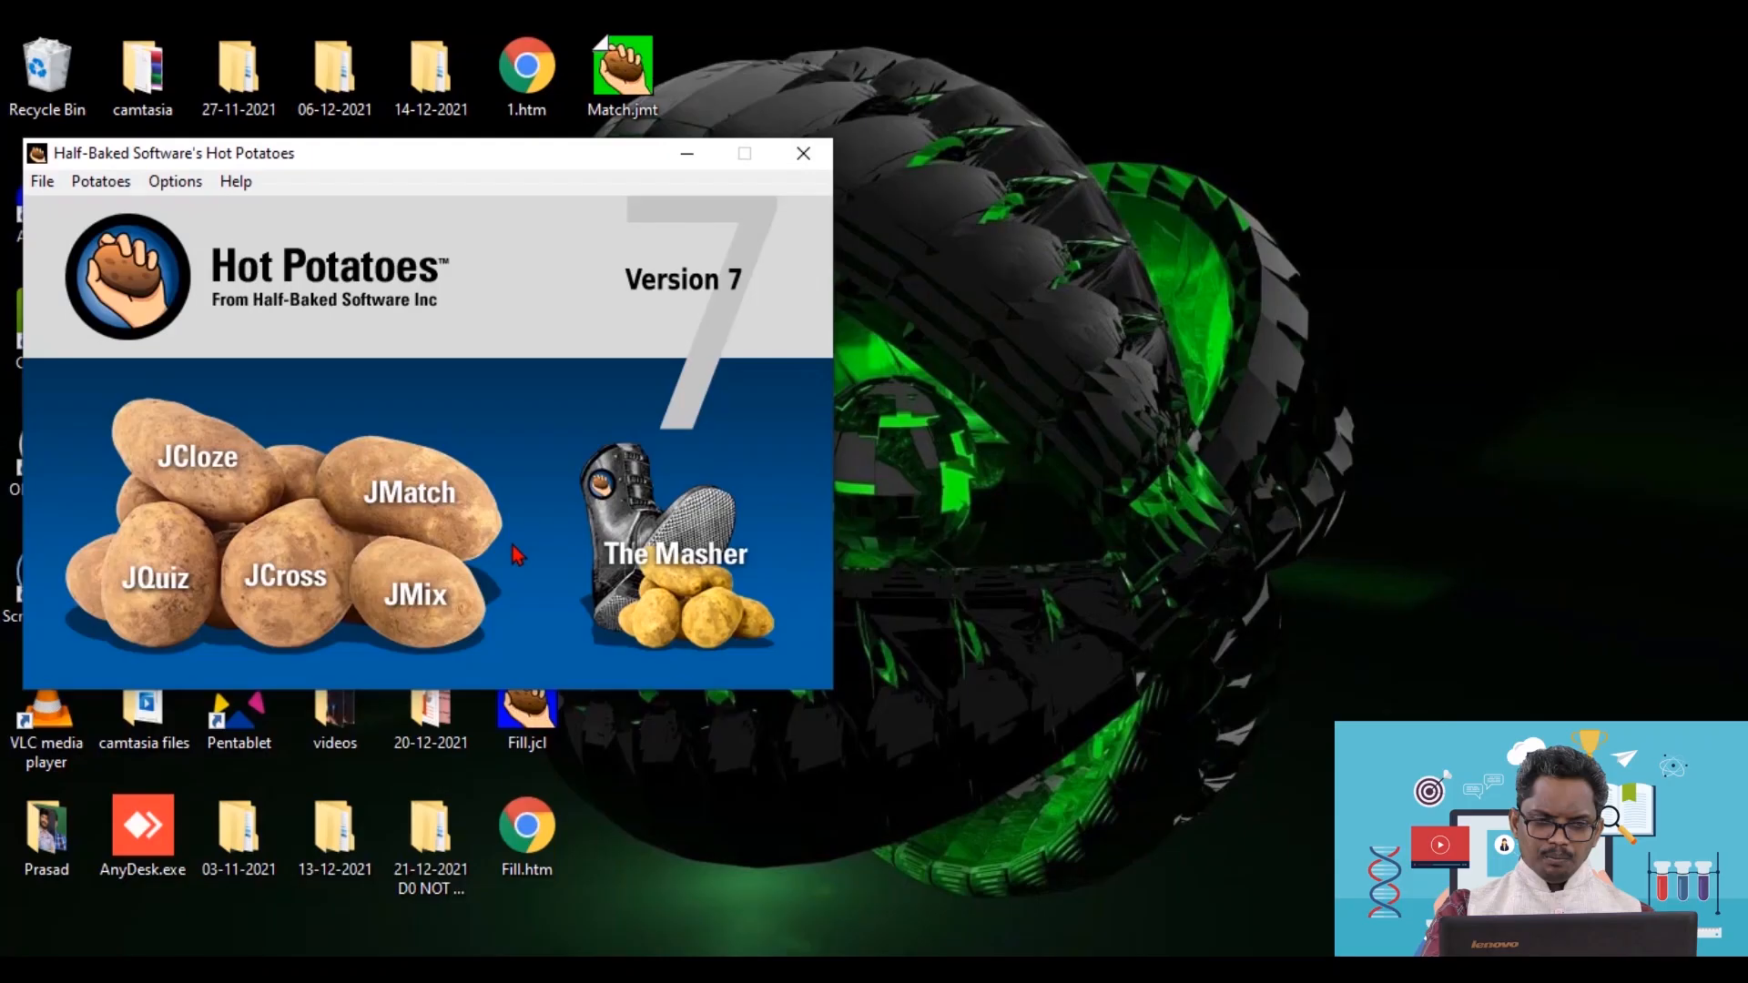
pyautogui.click(301, 606)
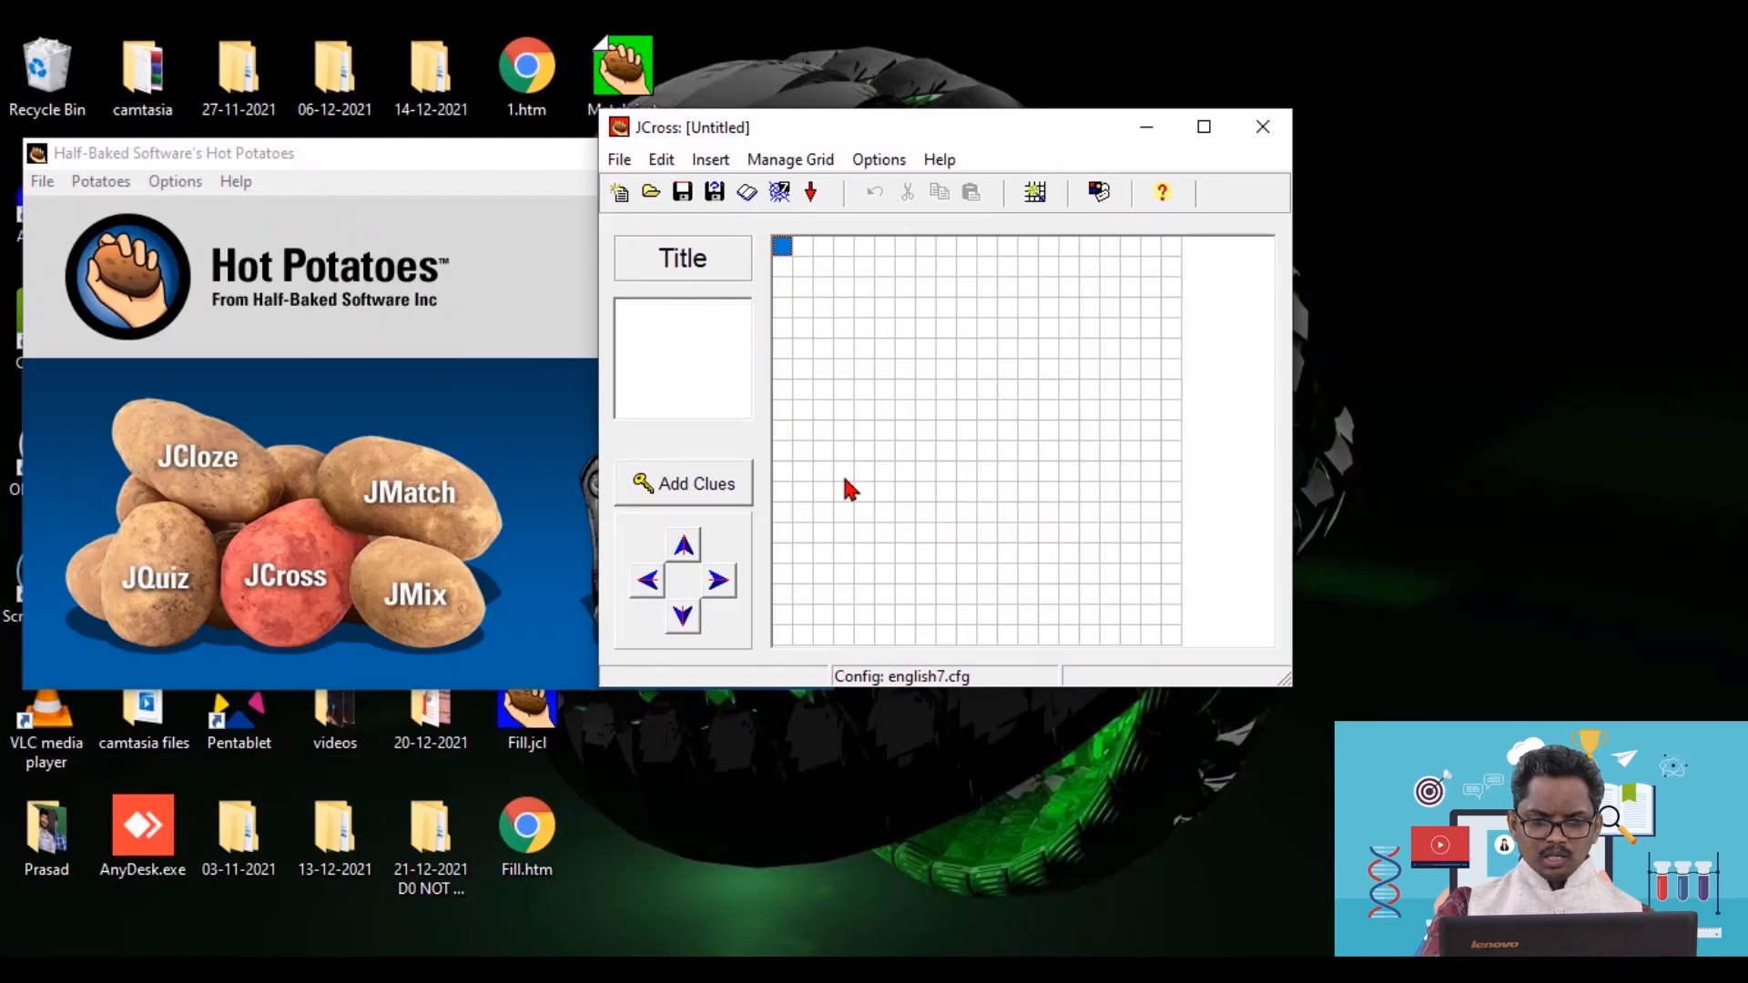
pyautogui.moveTo(1097, 125); pyautogui.dragTo(1330, 136)
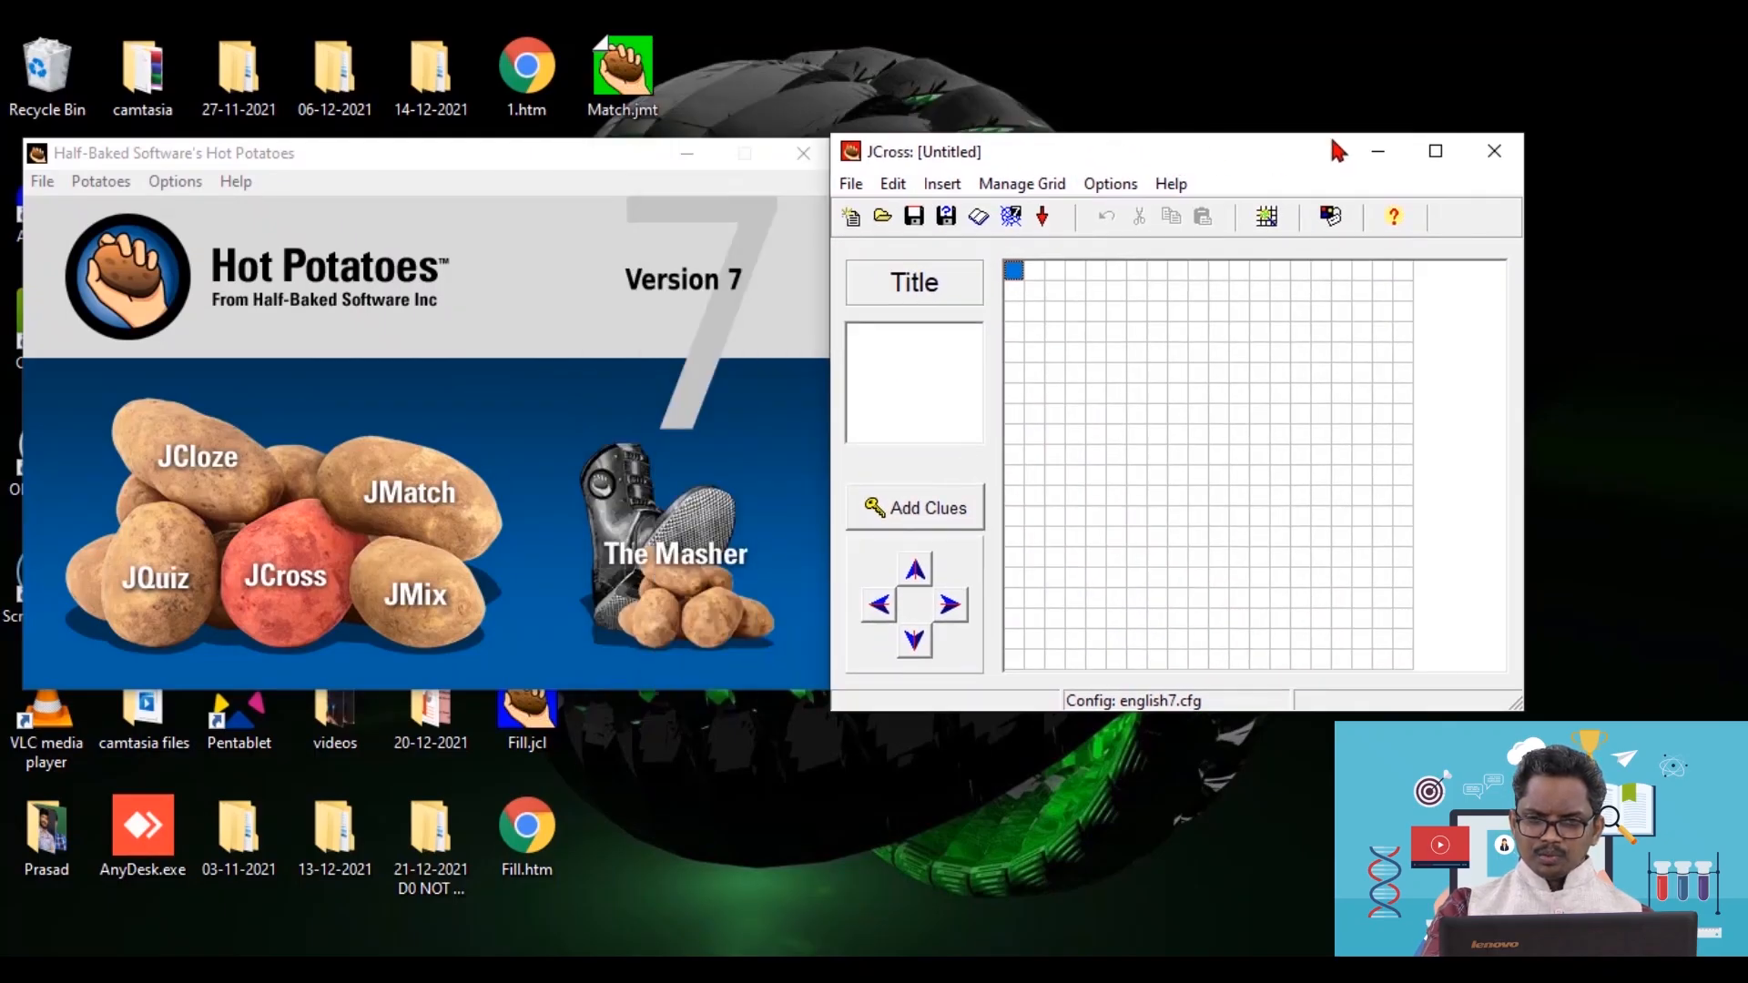
pyautogui.click(1497, 141)
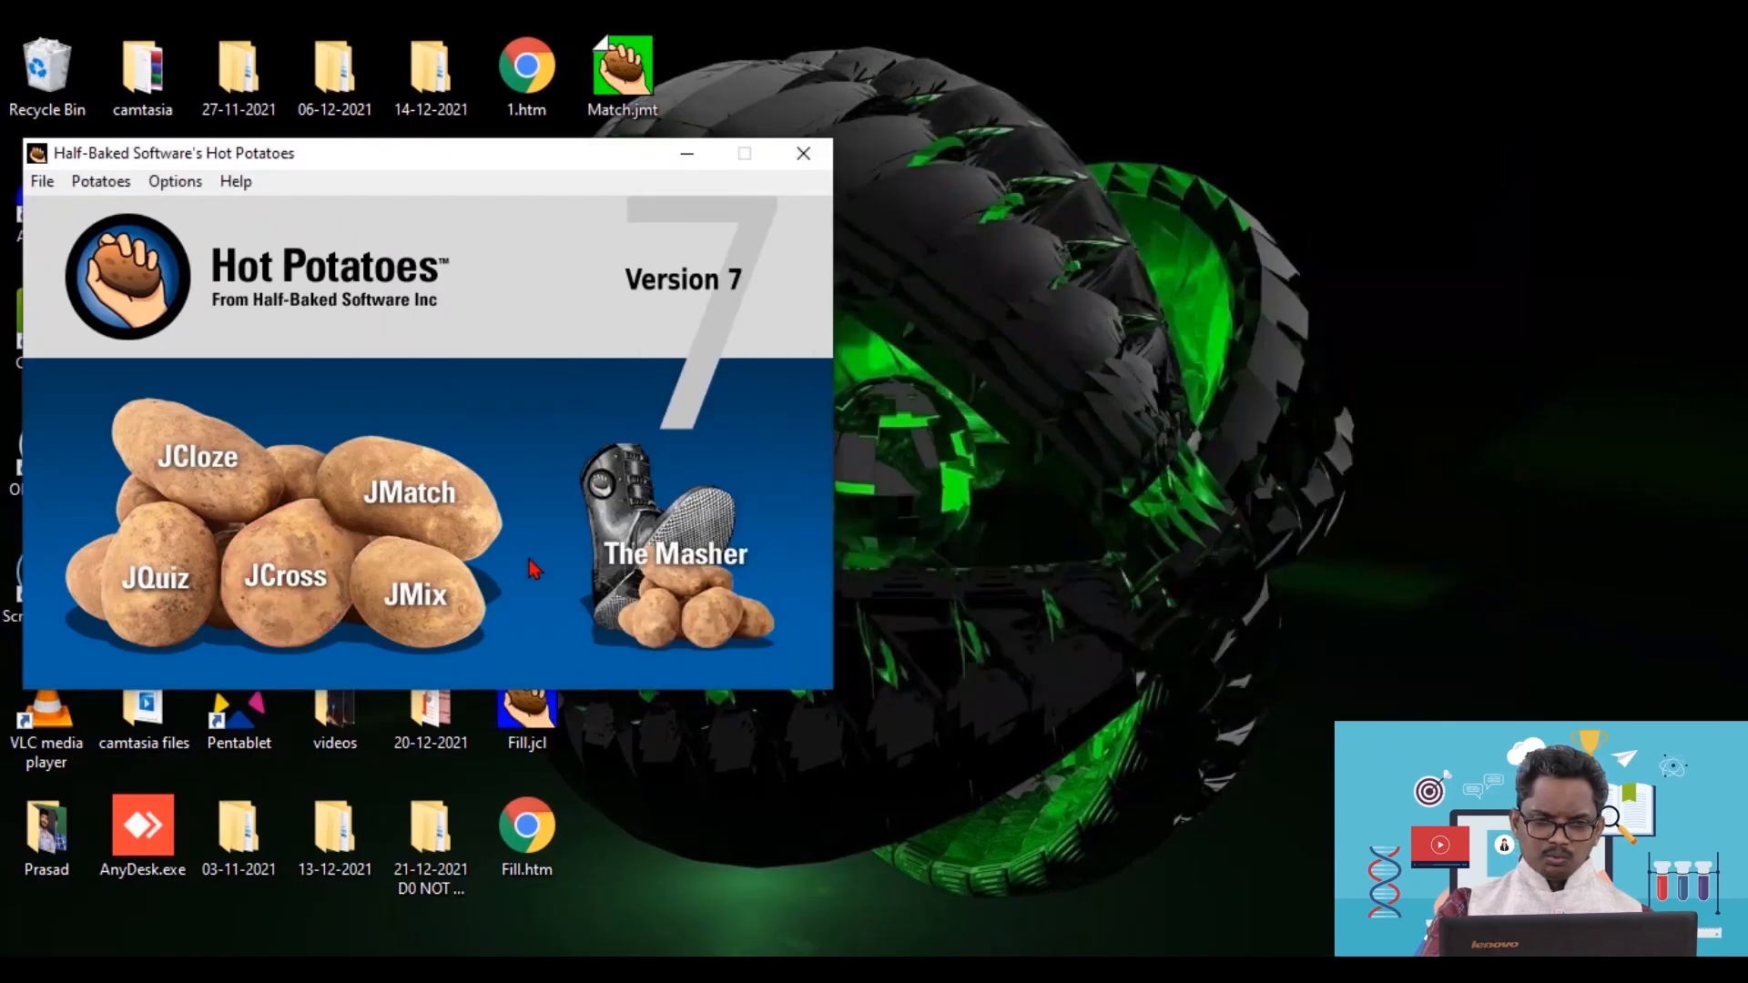
# - Open JCross from the Hot Potatoes launcher and start its Automatic Grid-Maker
pyautogui.click(299, 599)
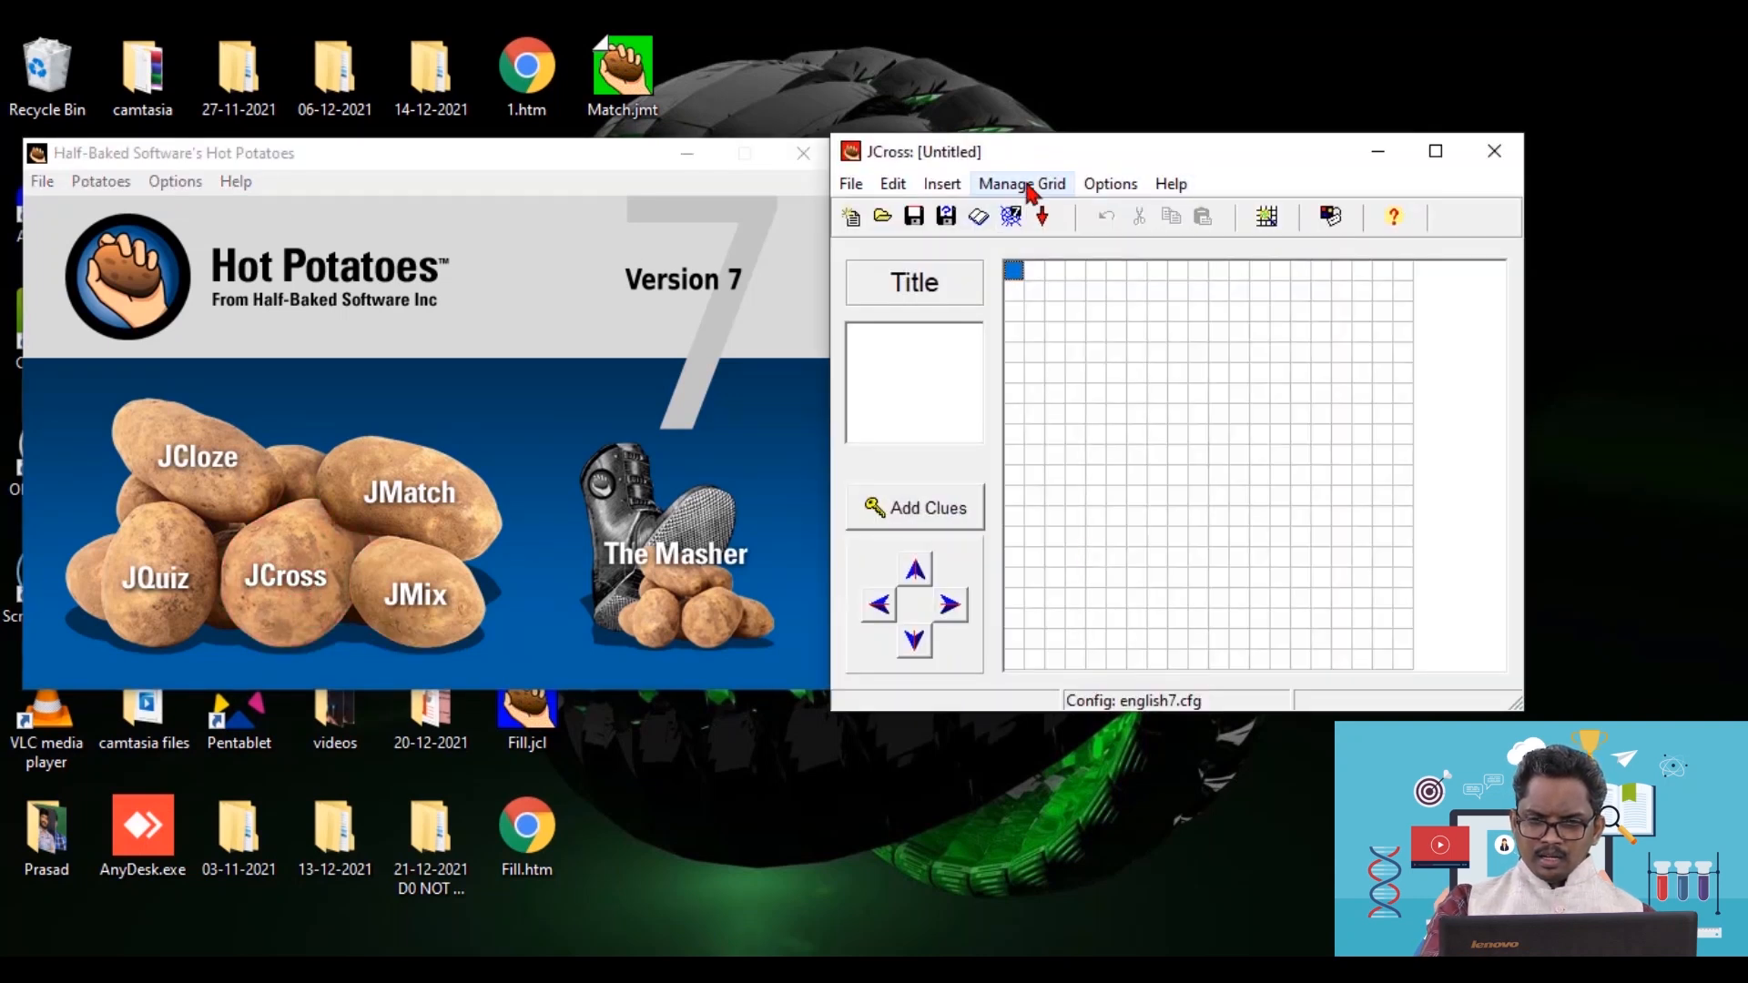
pyautogui.click(1028, 187)
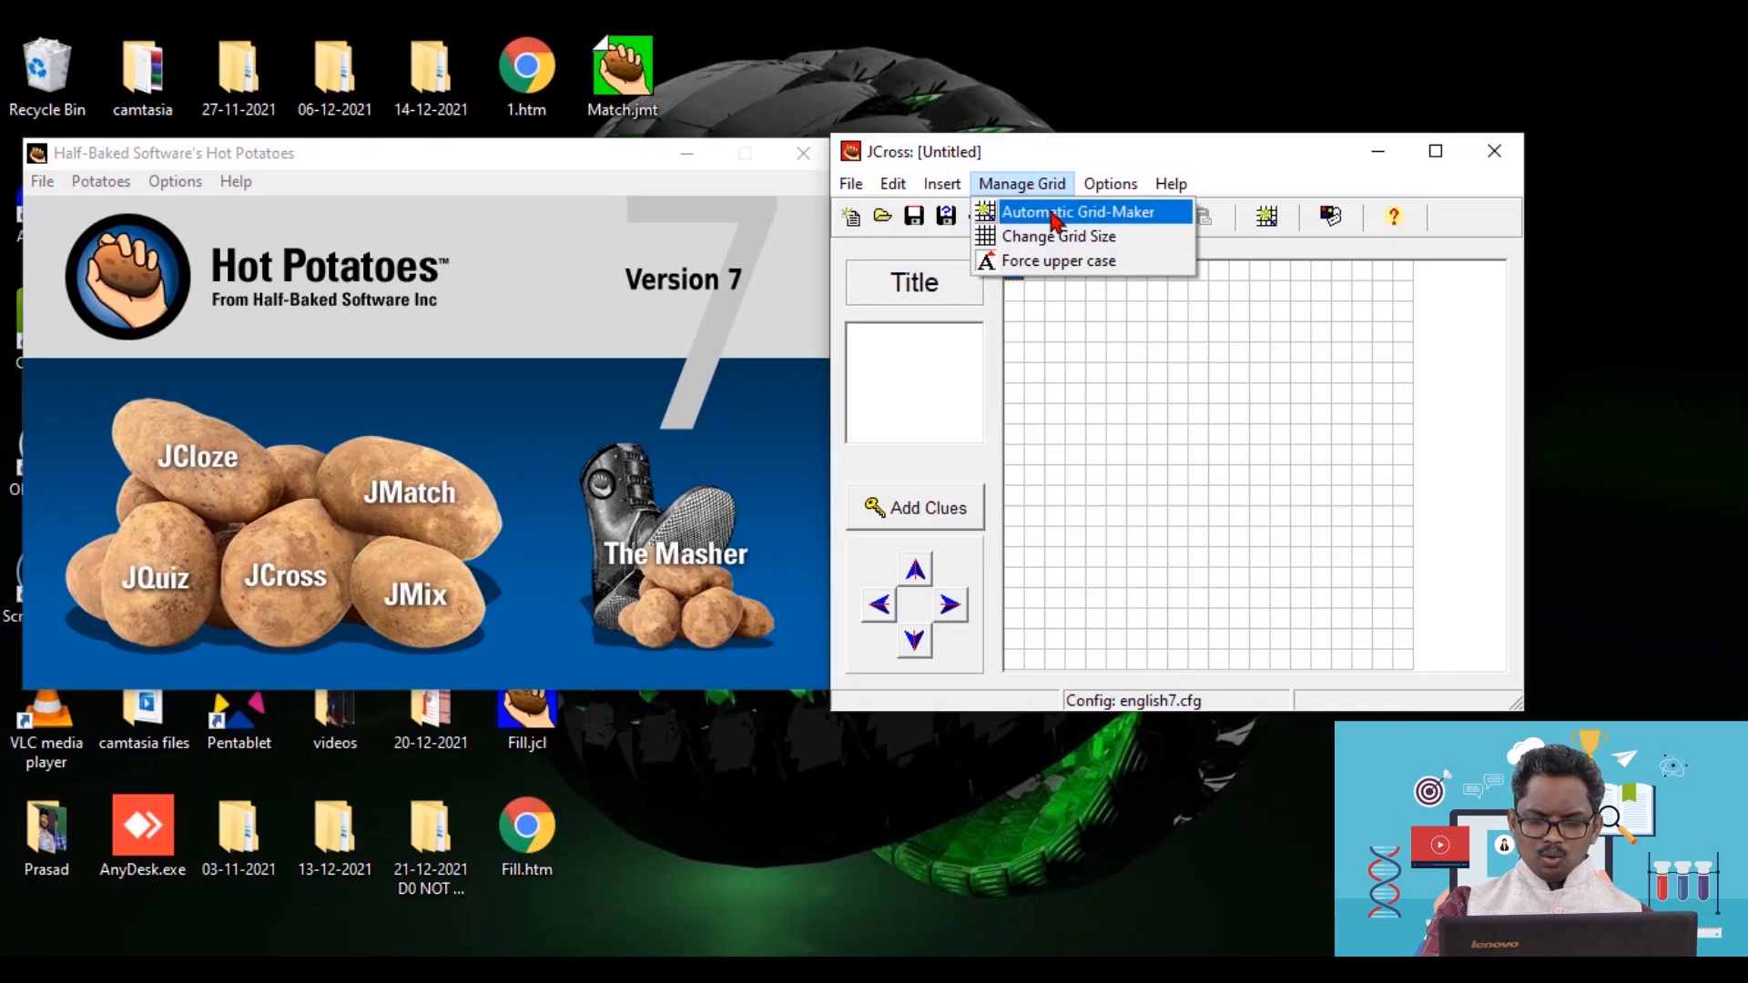
pyautogui.click(1054, 214)
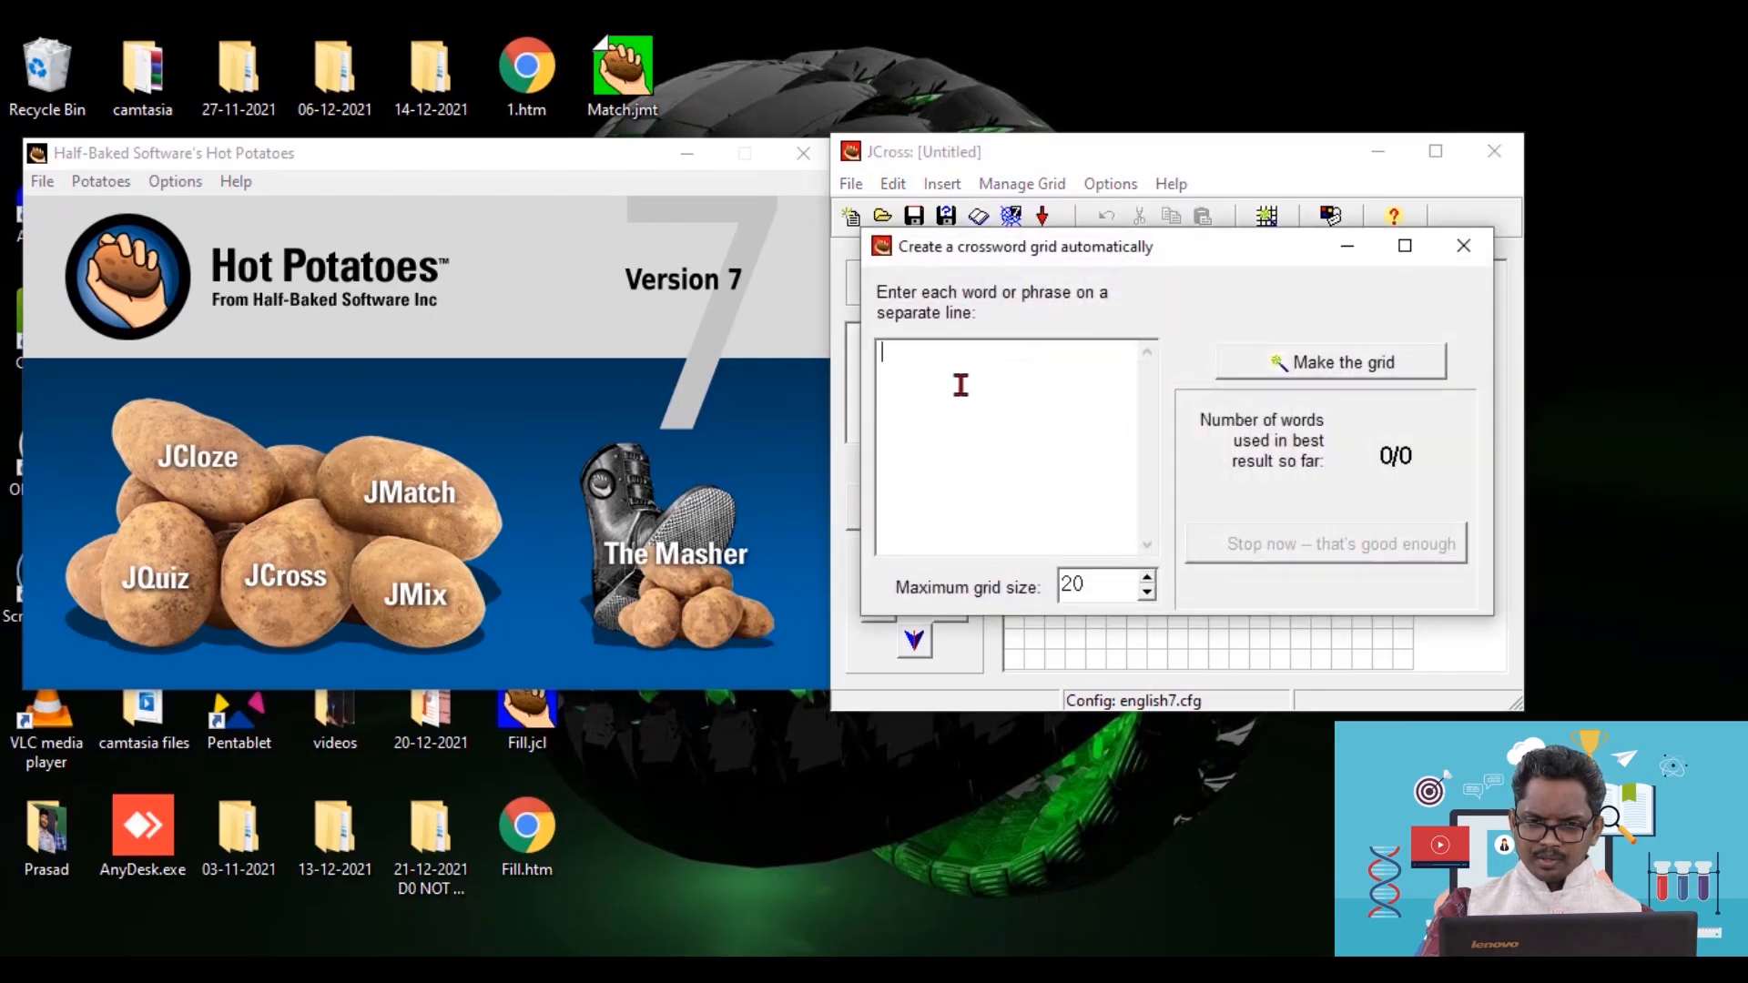
# - List Docs, Slides, Sheets and Forms on separate lines as the crossword words and make the grid
pyautogui.write('G')
pyautogui.press('BackSpace')
pyautogui.write('Docs')
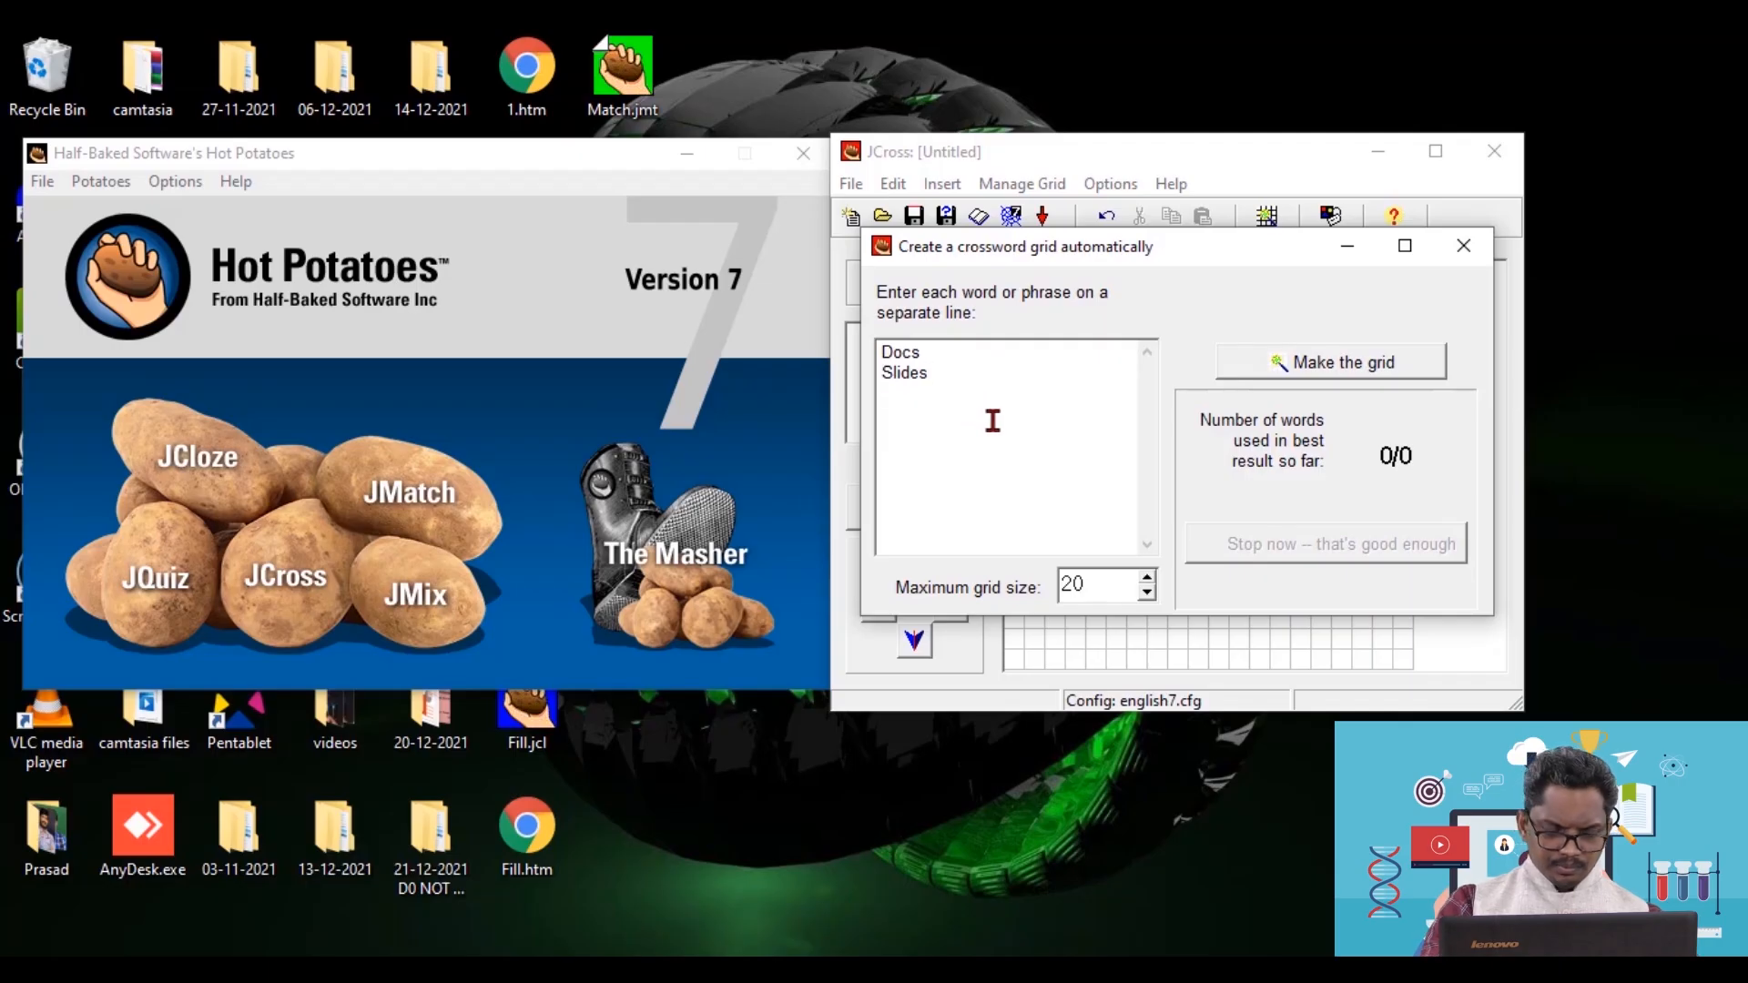
pyautogui.write('Sheets')
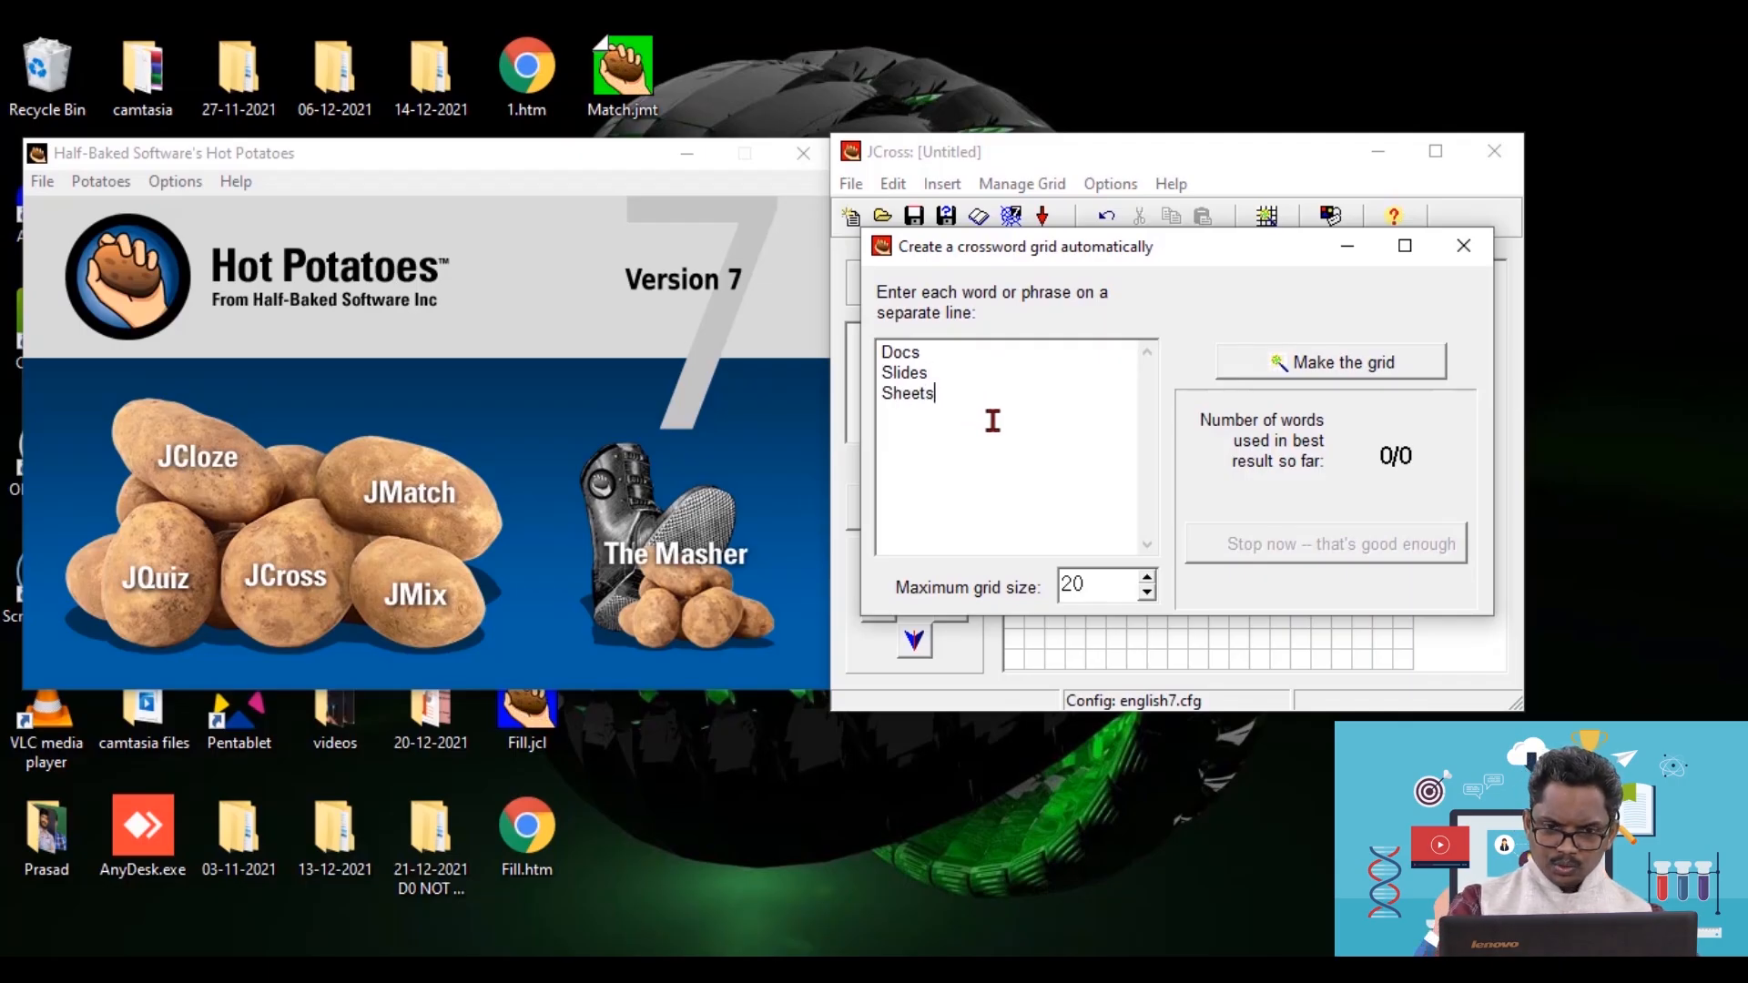
pyautogui.press('Return')
pyautogui.write('Forms')
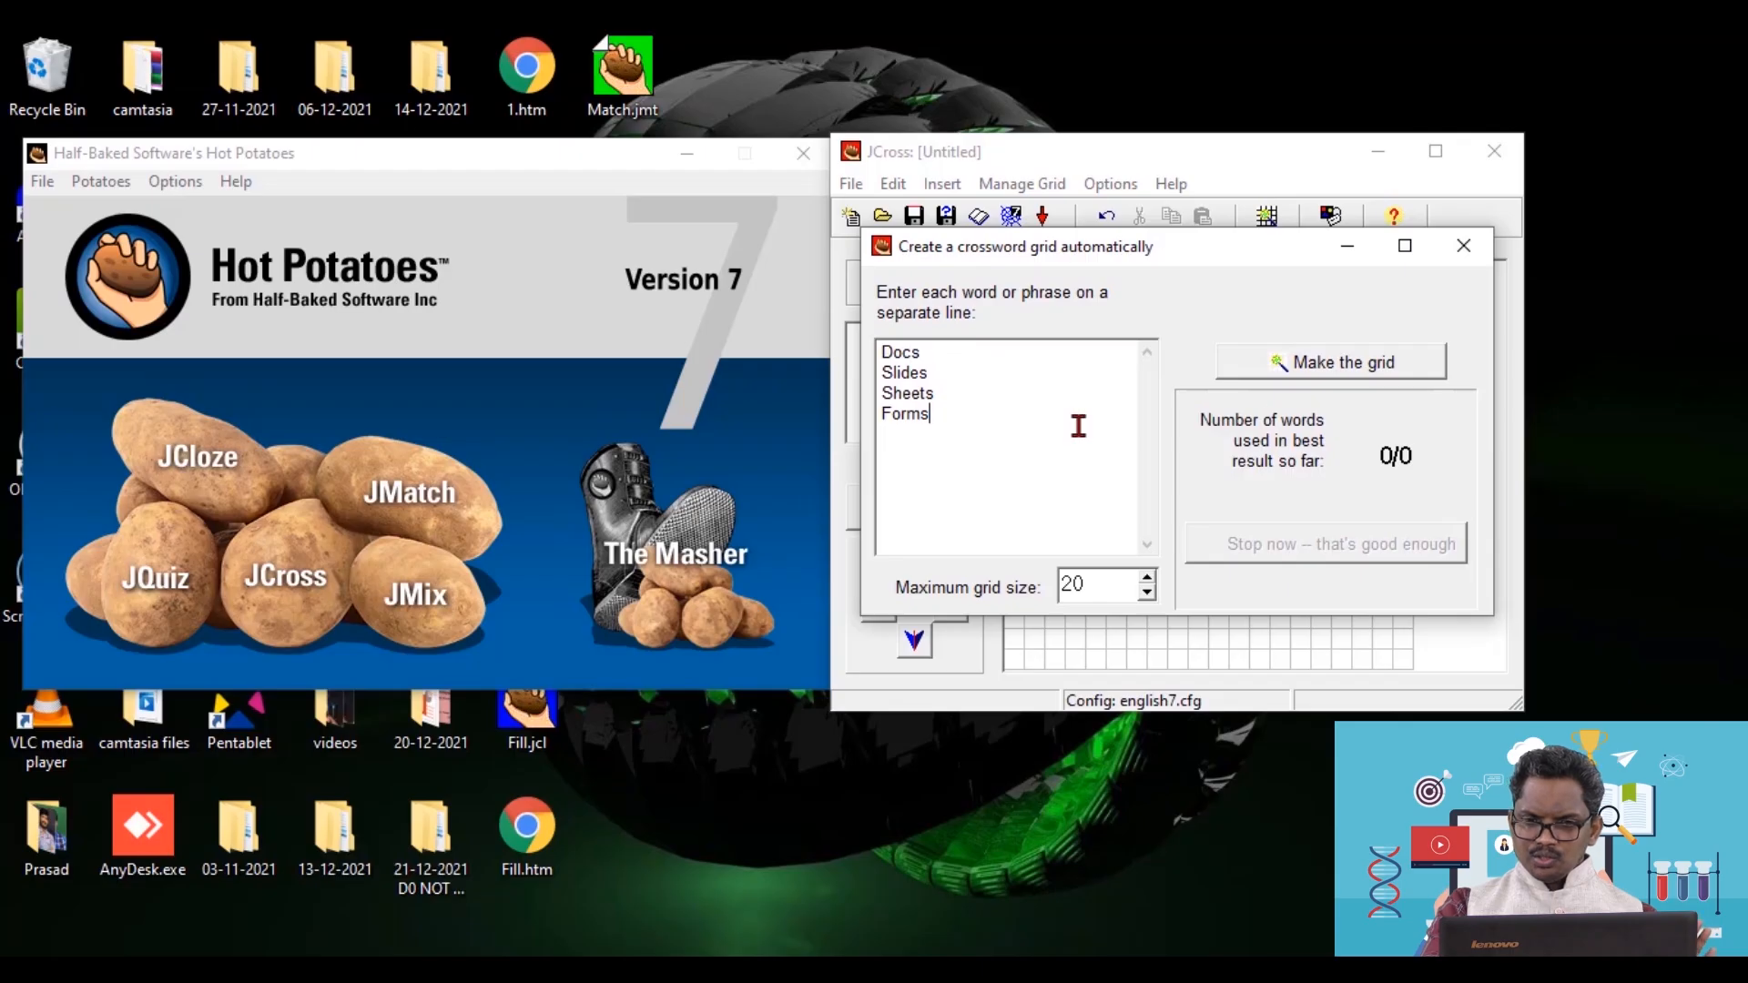
pyautogui.click(1356, 366)
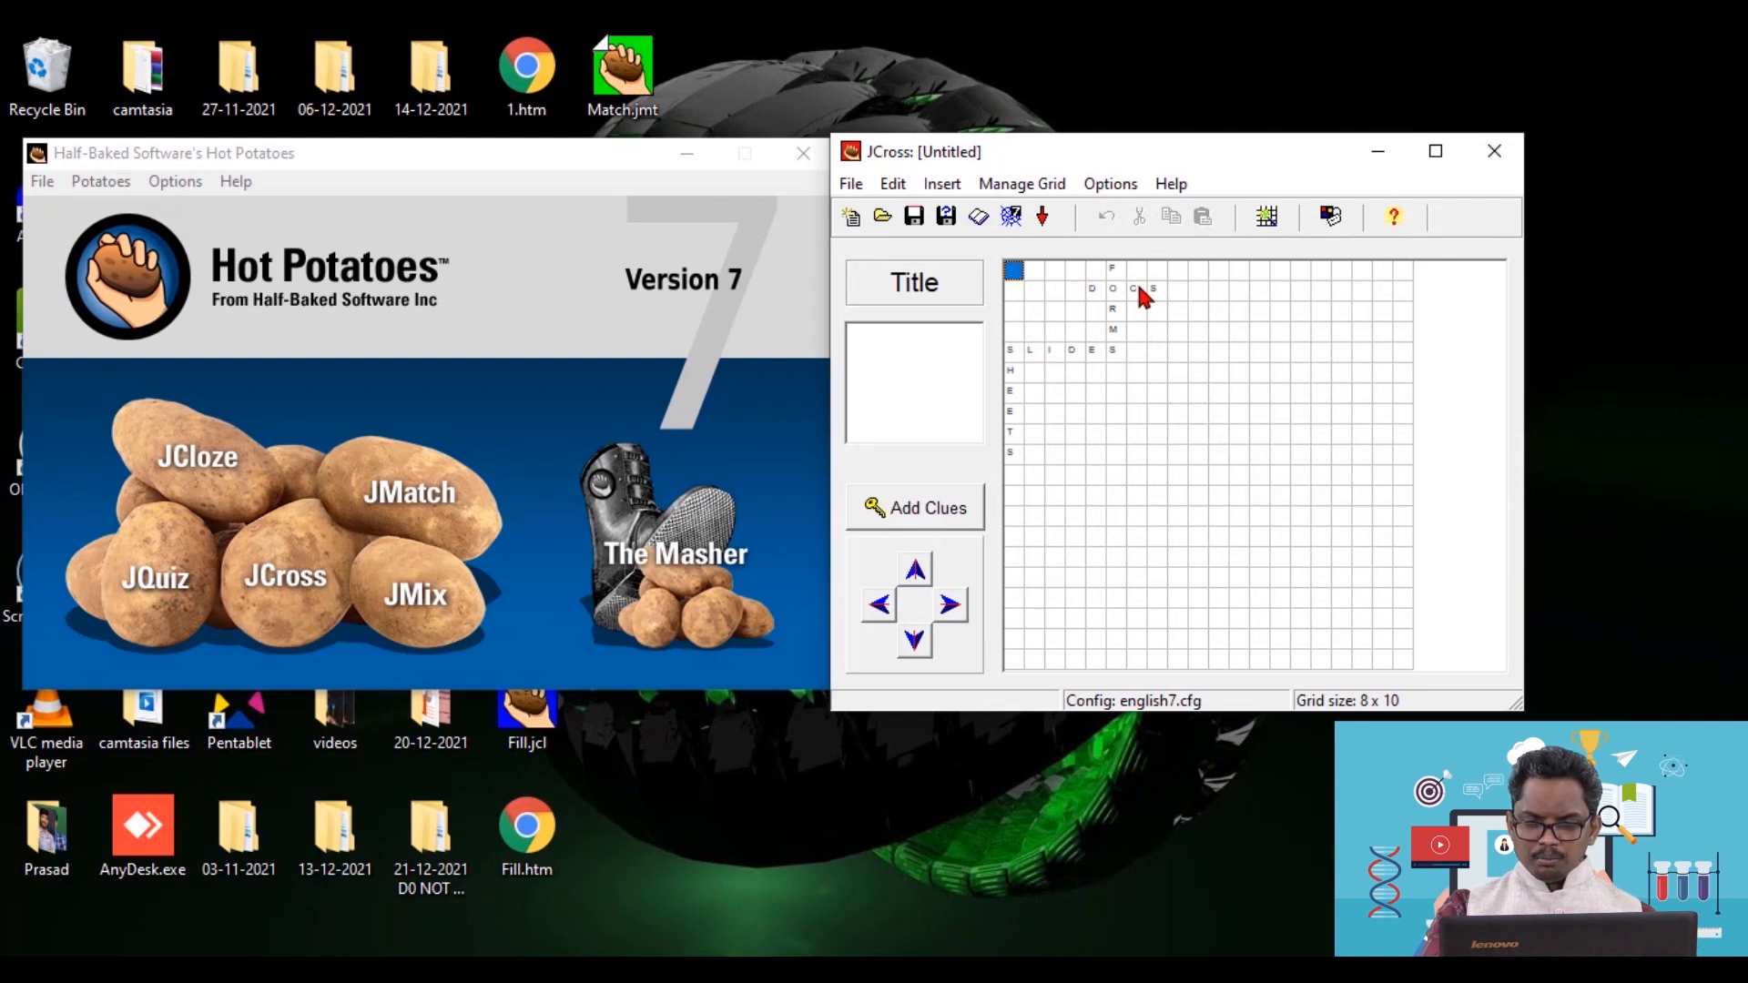
# - Open the crossword's clue editor and give DOCS the clue "A text editor software"
pyautogui.click(933, 516)
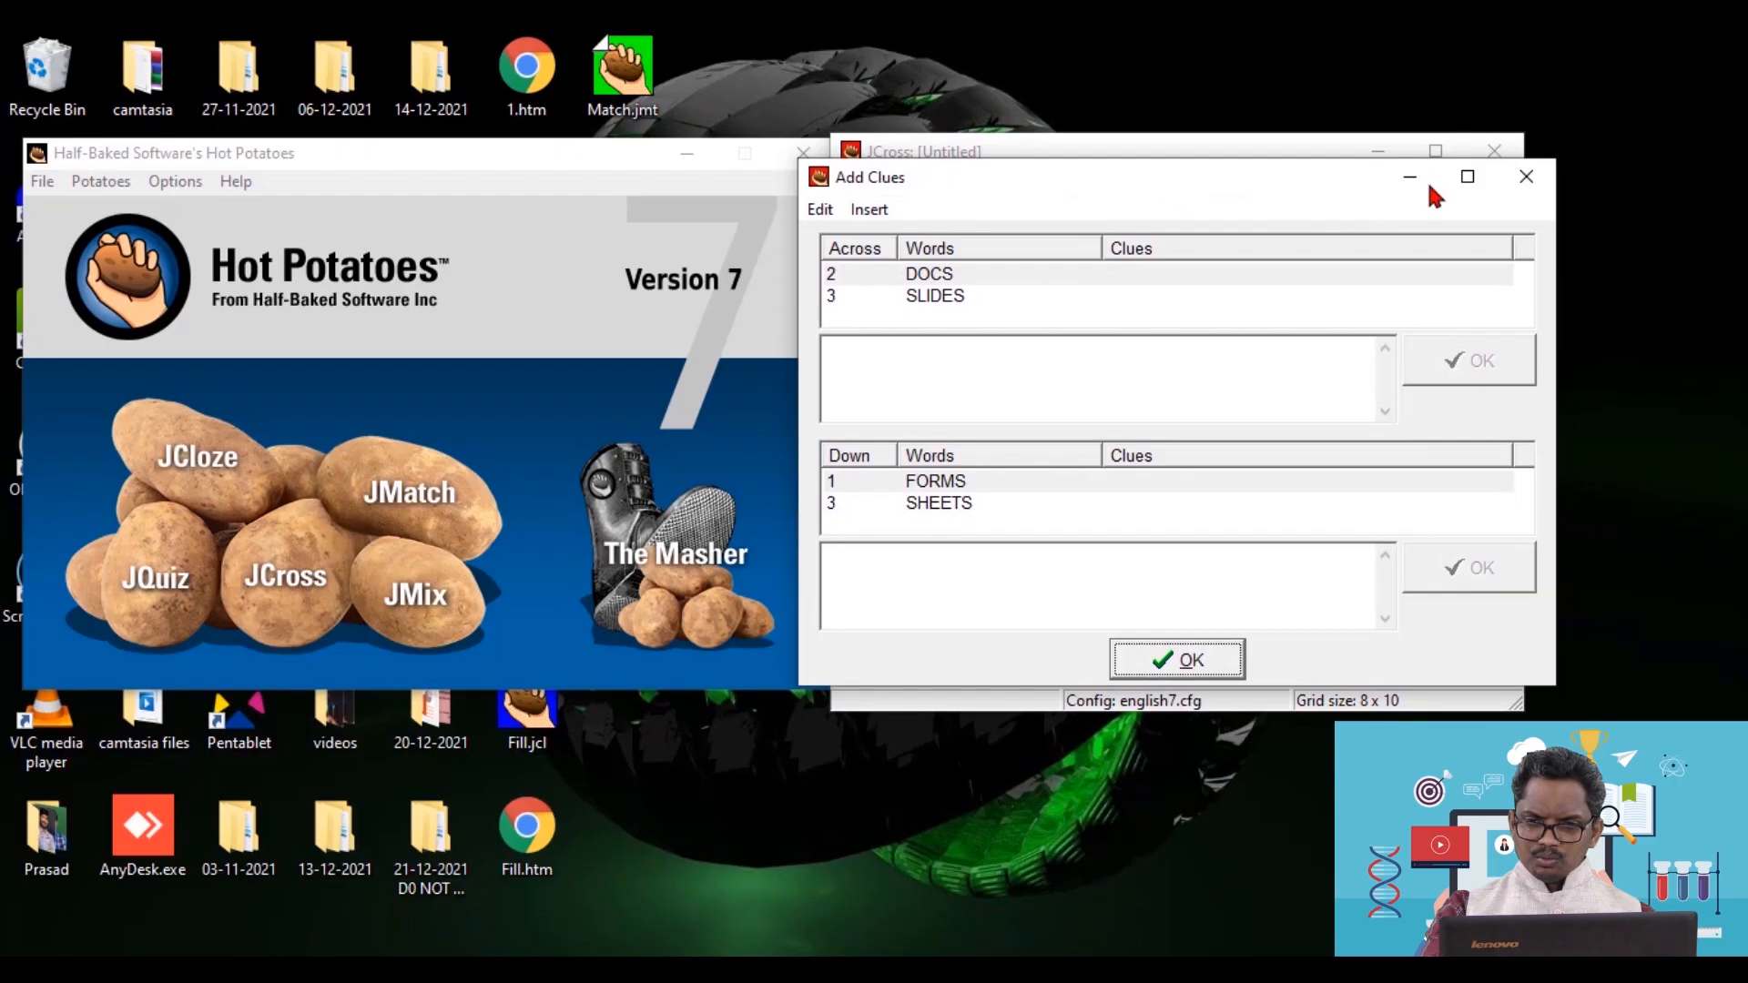
pyautogui.click(1525, 177)
pyautogui.click(937, 519)
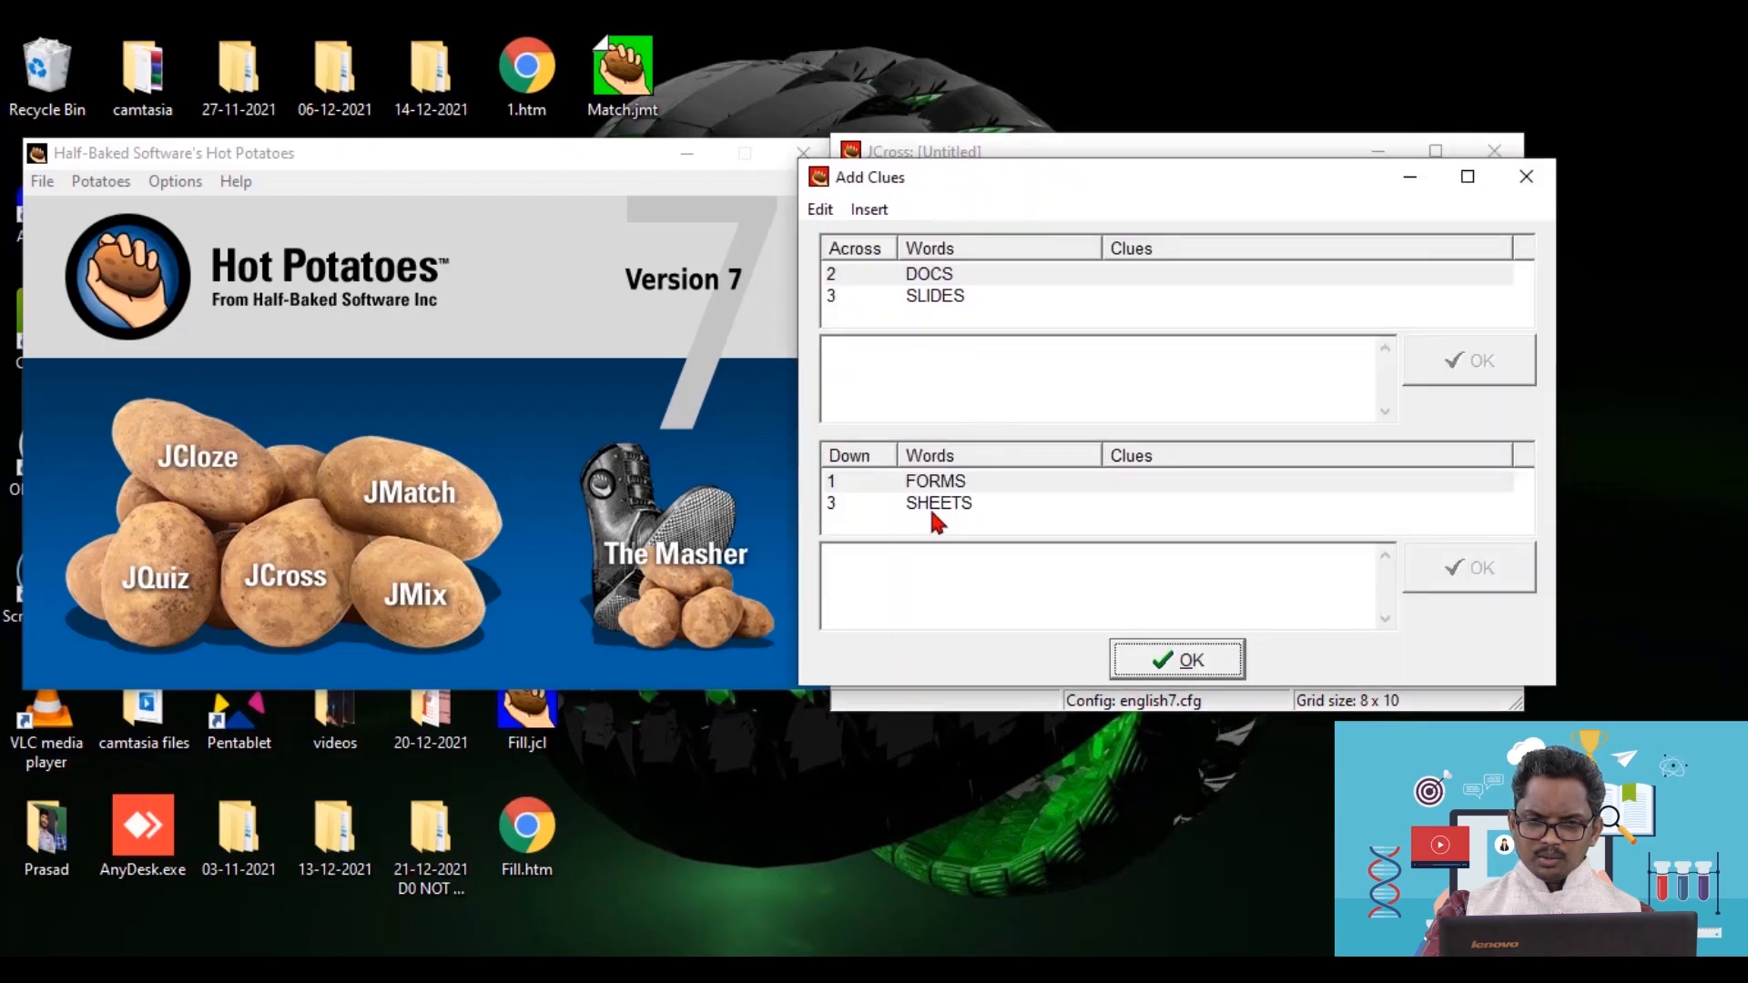
pyautogui.moveTo(1195, 182); pyautogui.dragTo(724, 186)
pyautogui.click(511, 282)
pyautogui.click(657, 257)
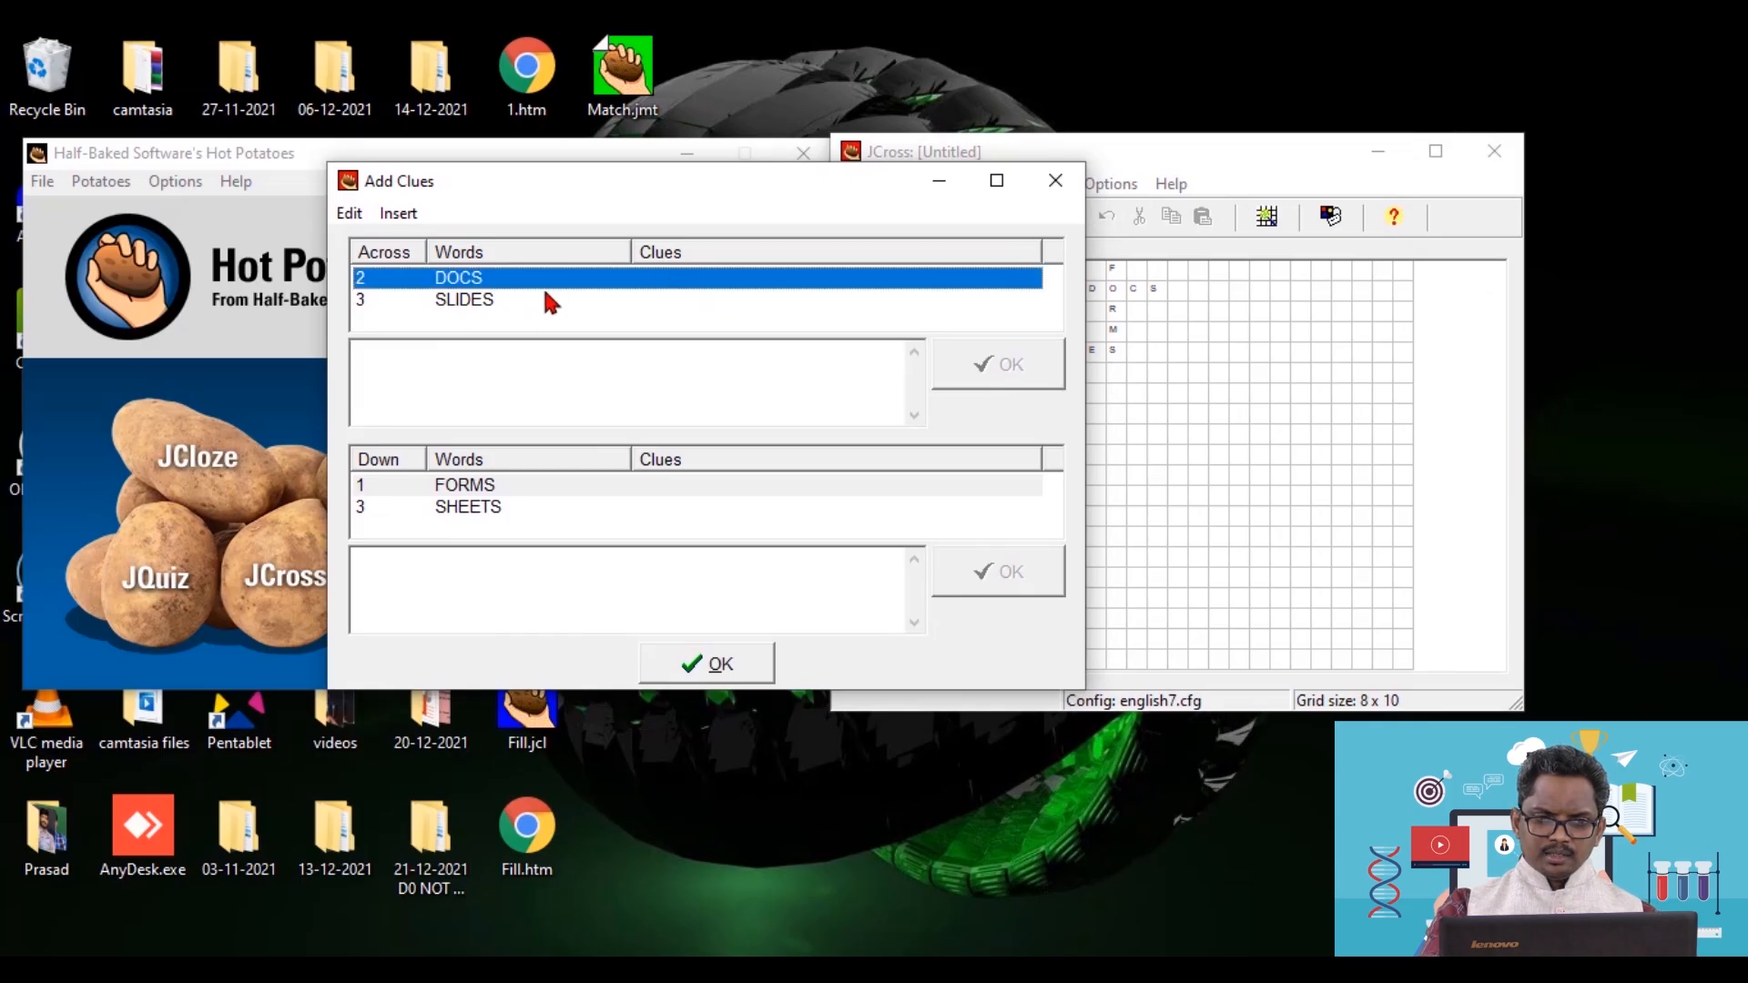
pyautogui.click(458, 367)
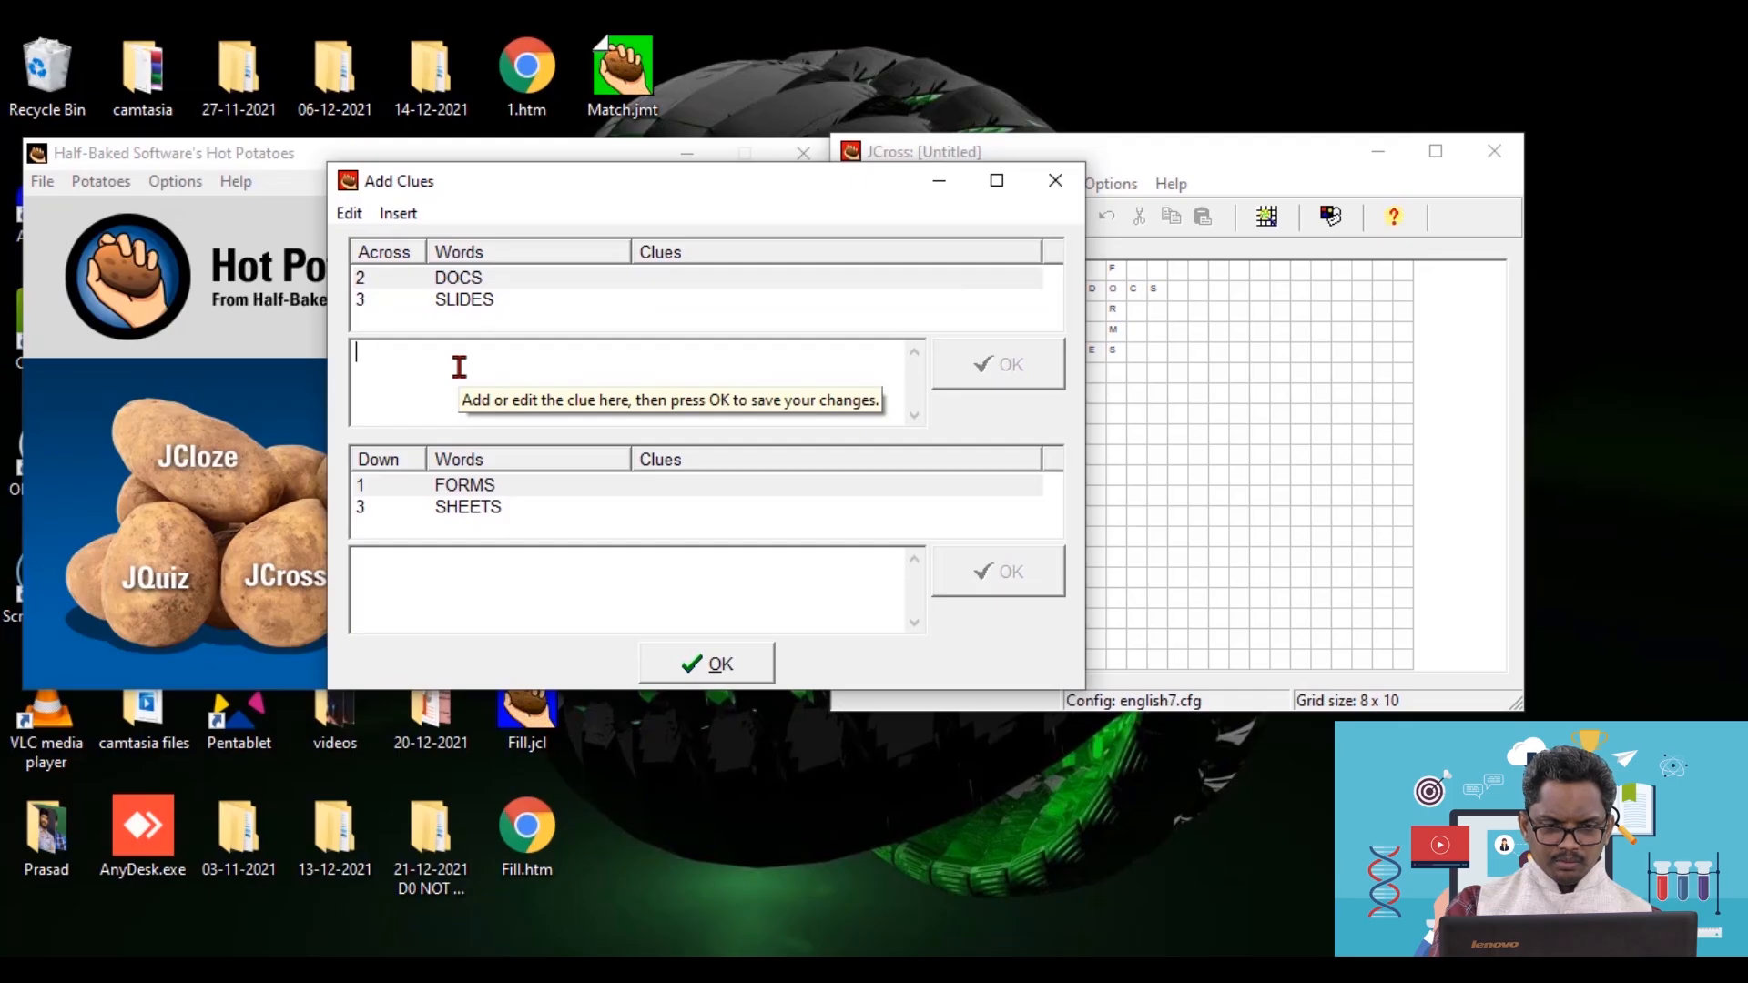
pyautogui.write('A text editor sftware')
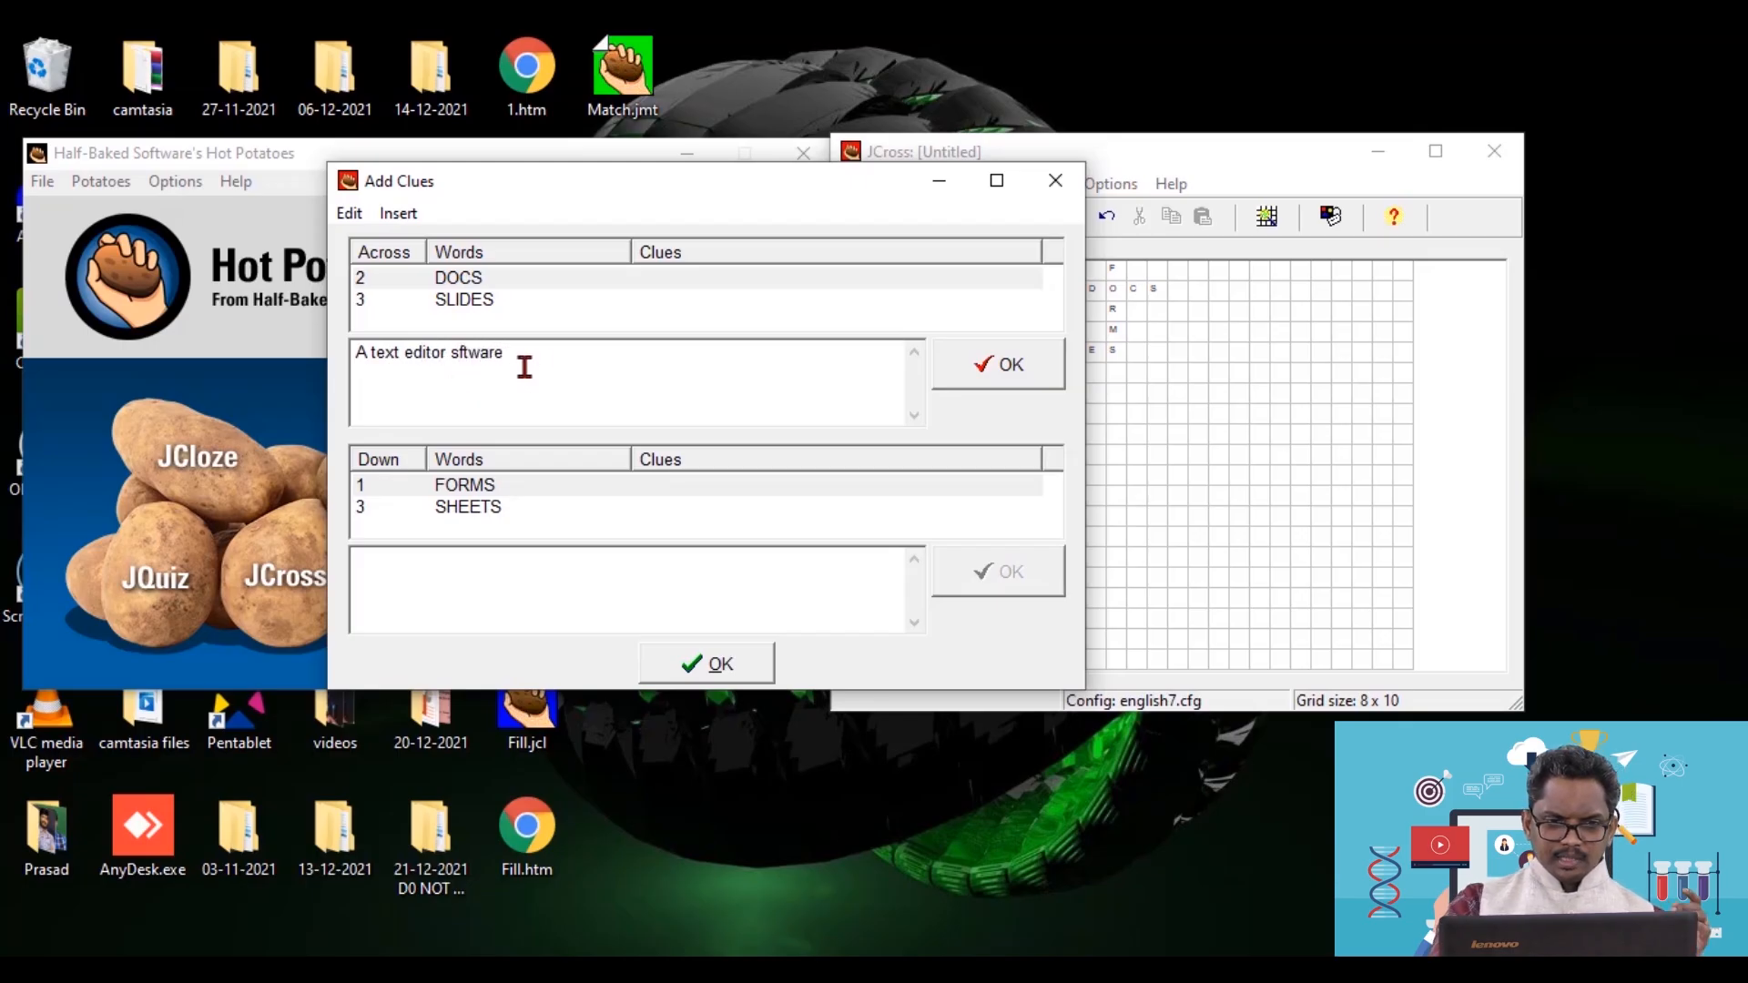
pyautogui.click(459, 352)
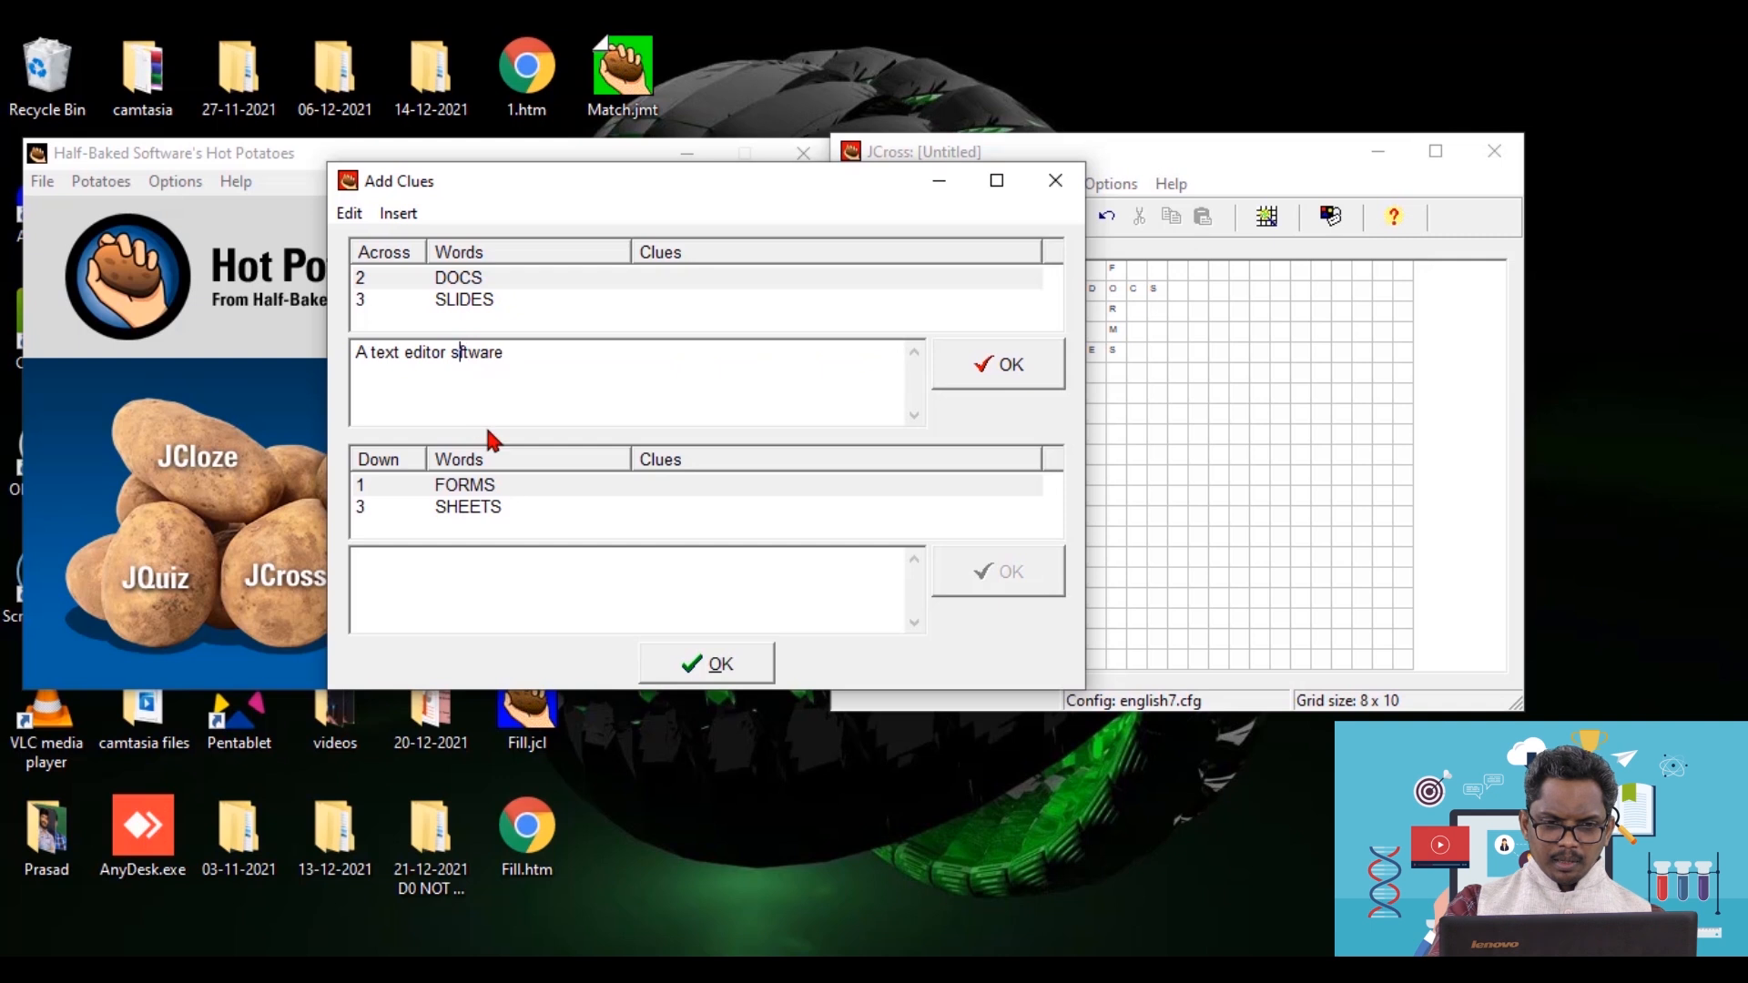
pyautogui.write('o')
pyautogui.click(888, 353)
pyautogui.click(1001, 365)
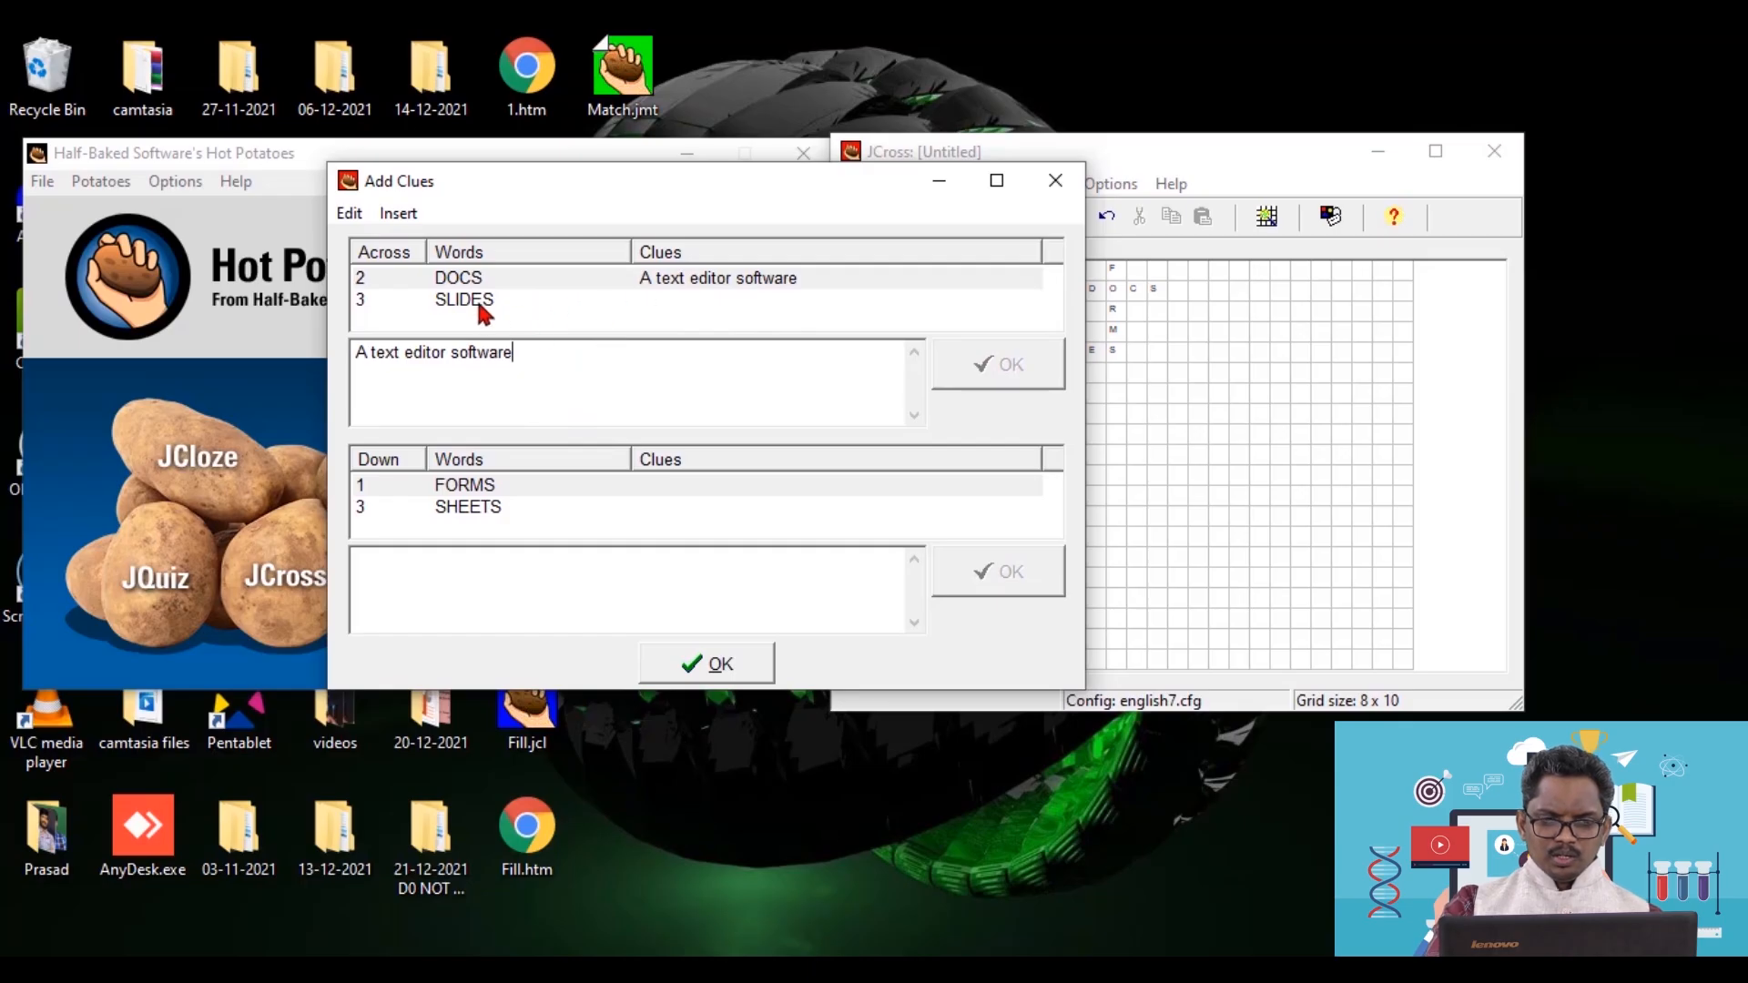
# - Give the across word SLIDES the clue "Presentaion software"
pyautogui.click(501, 307)
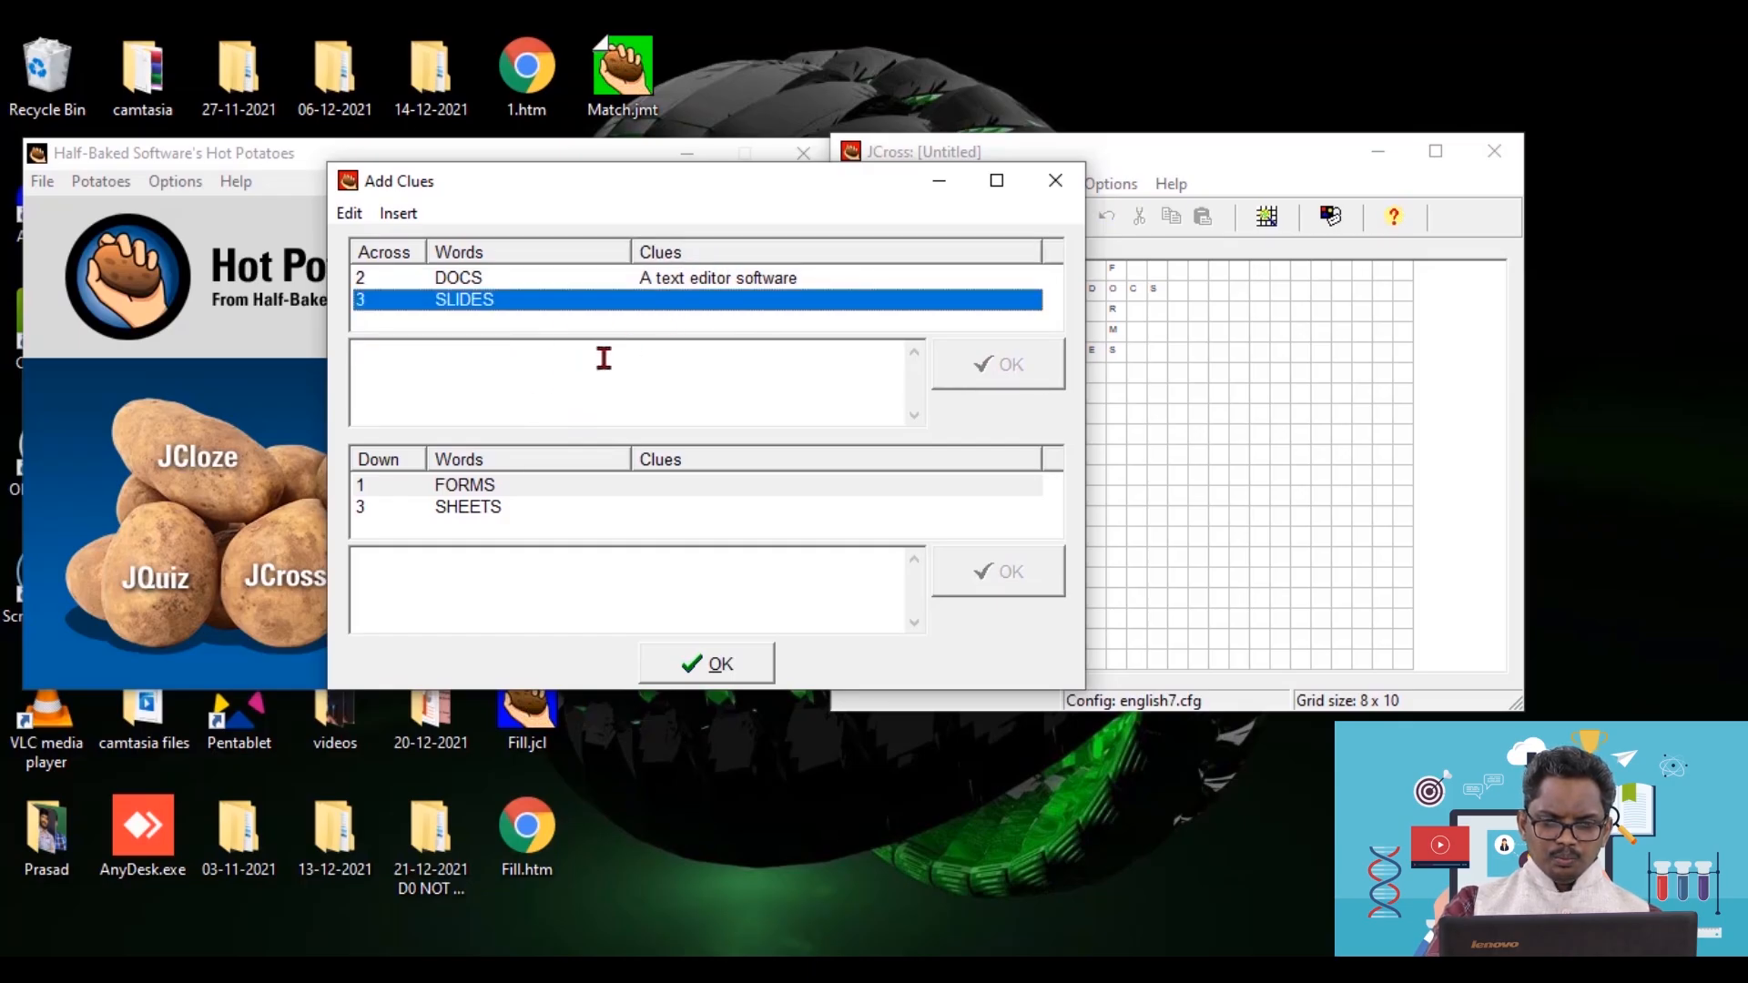
pyautogui.click(502, 378)
pyautogui.write('Presentaion software')
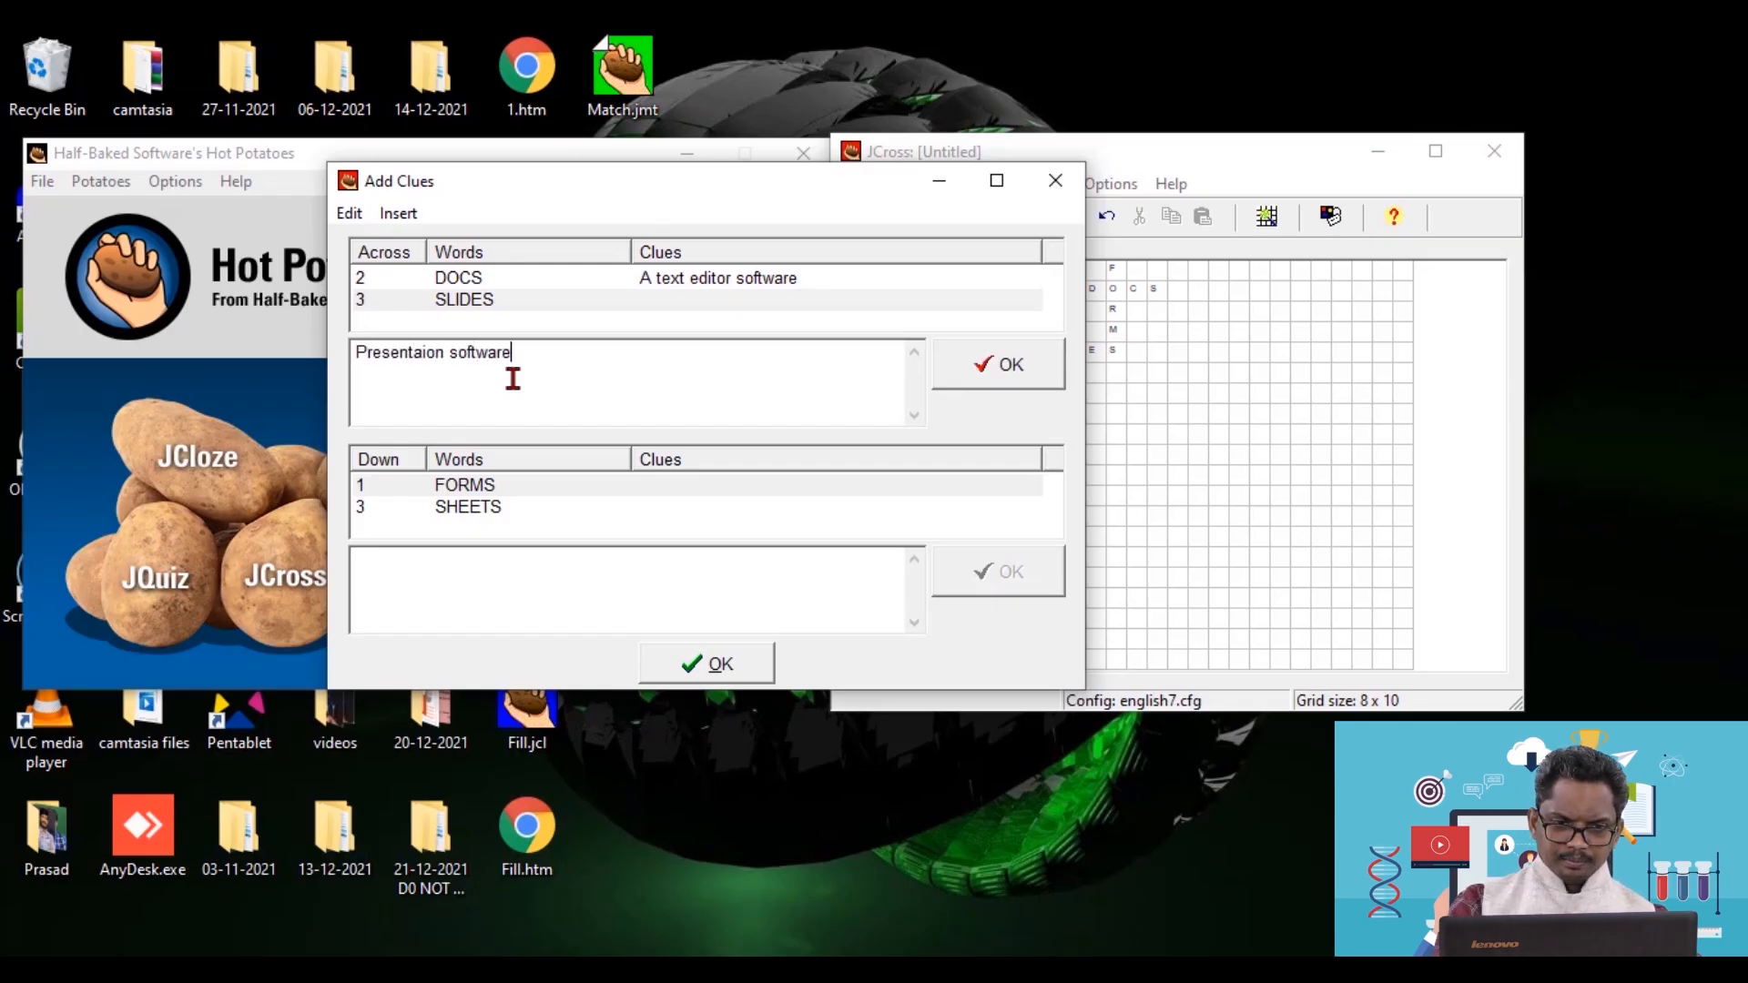
pyautogui.click(1004, 367)
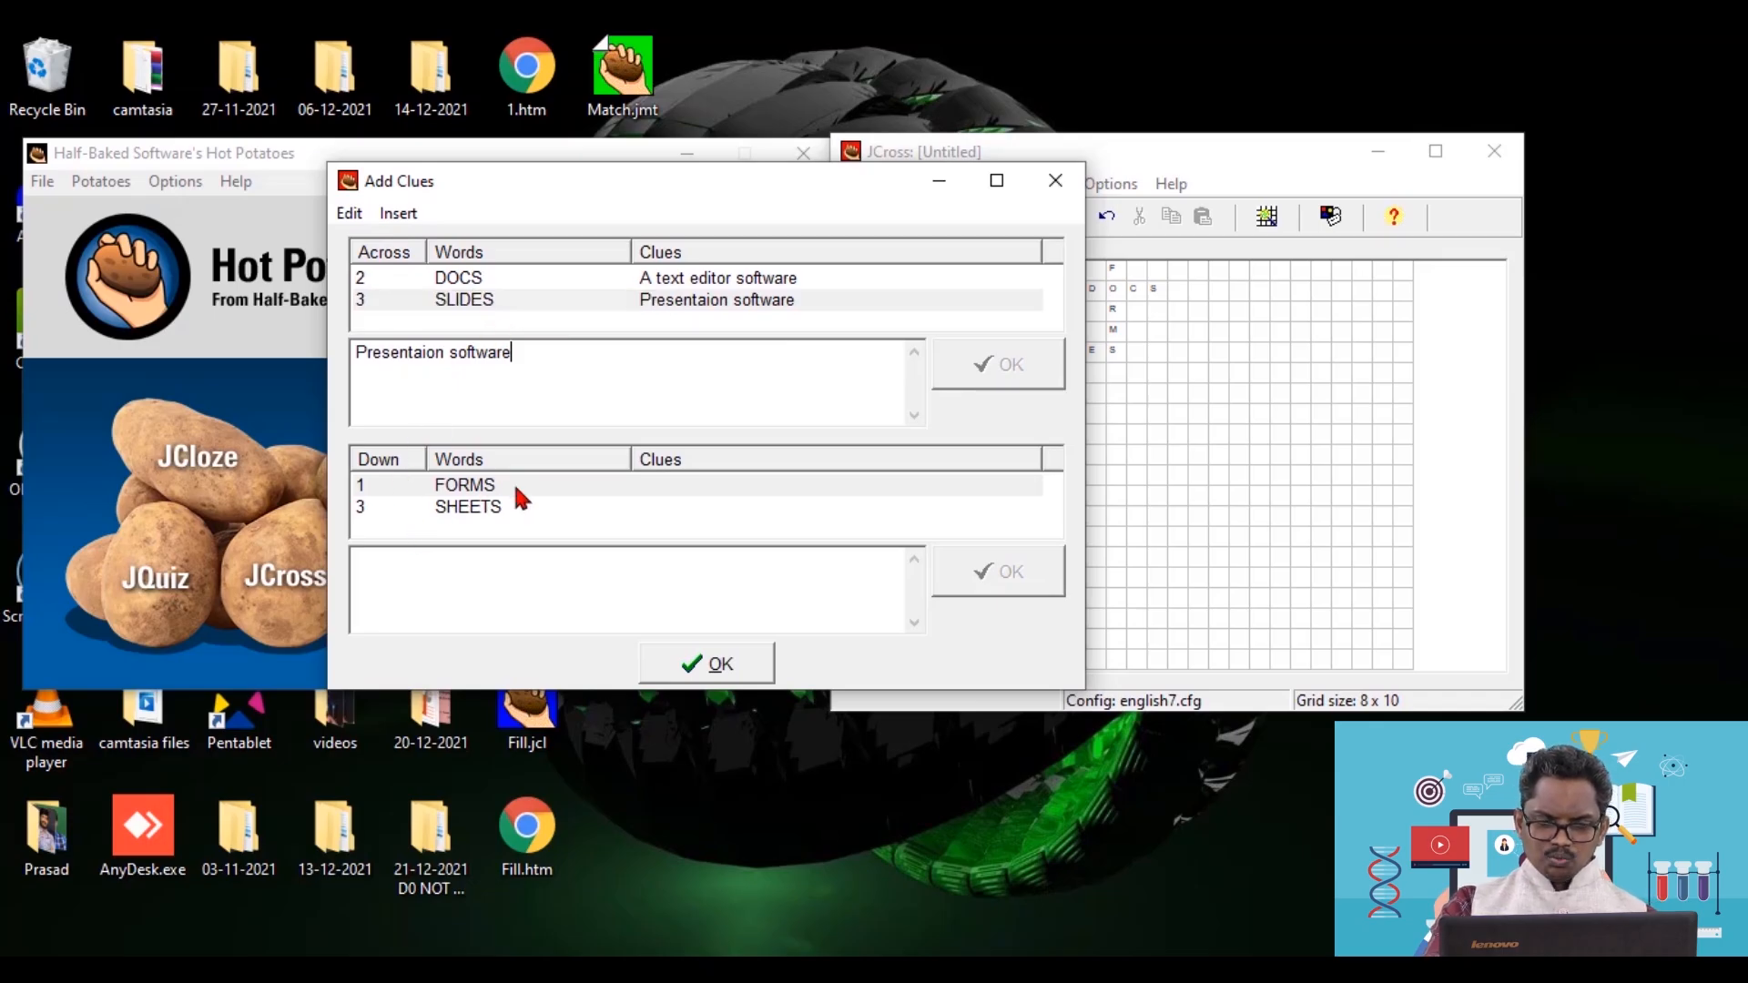
# - Give the down word FORMS the clue "Quiz creator software"
pyautogui.click(644, 475)
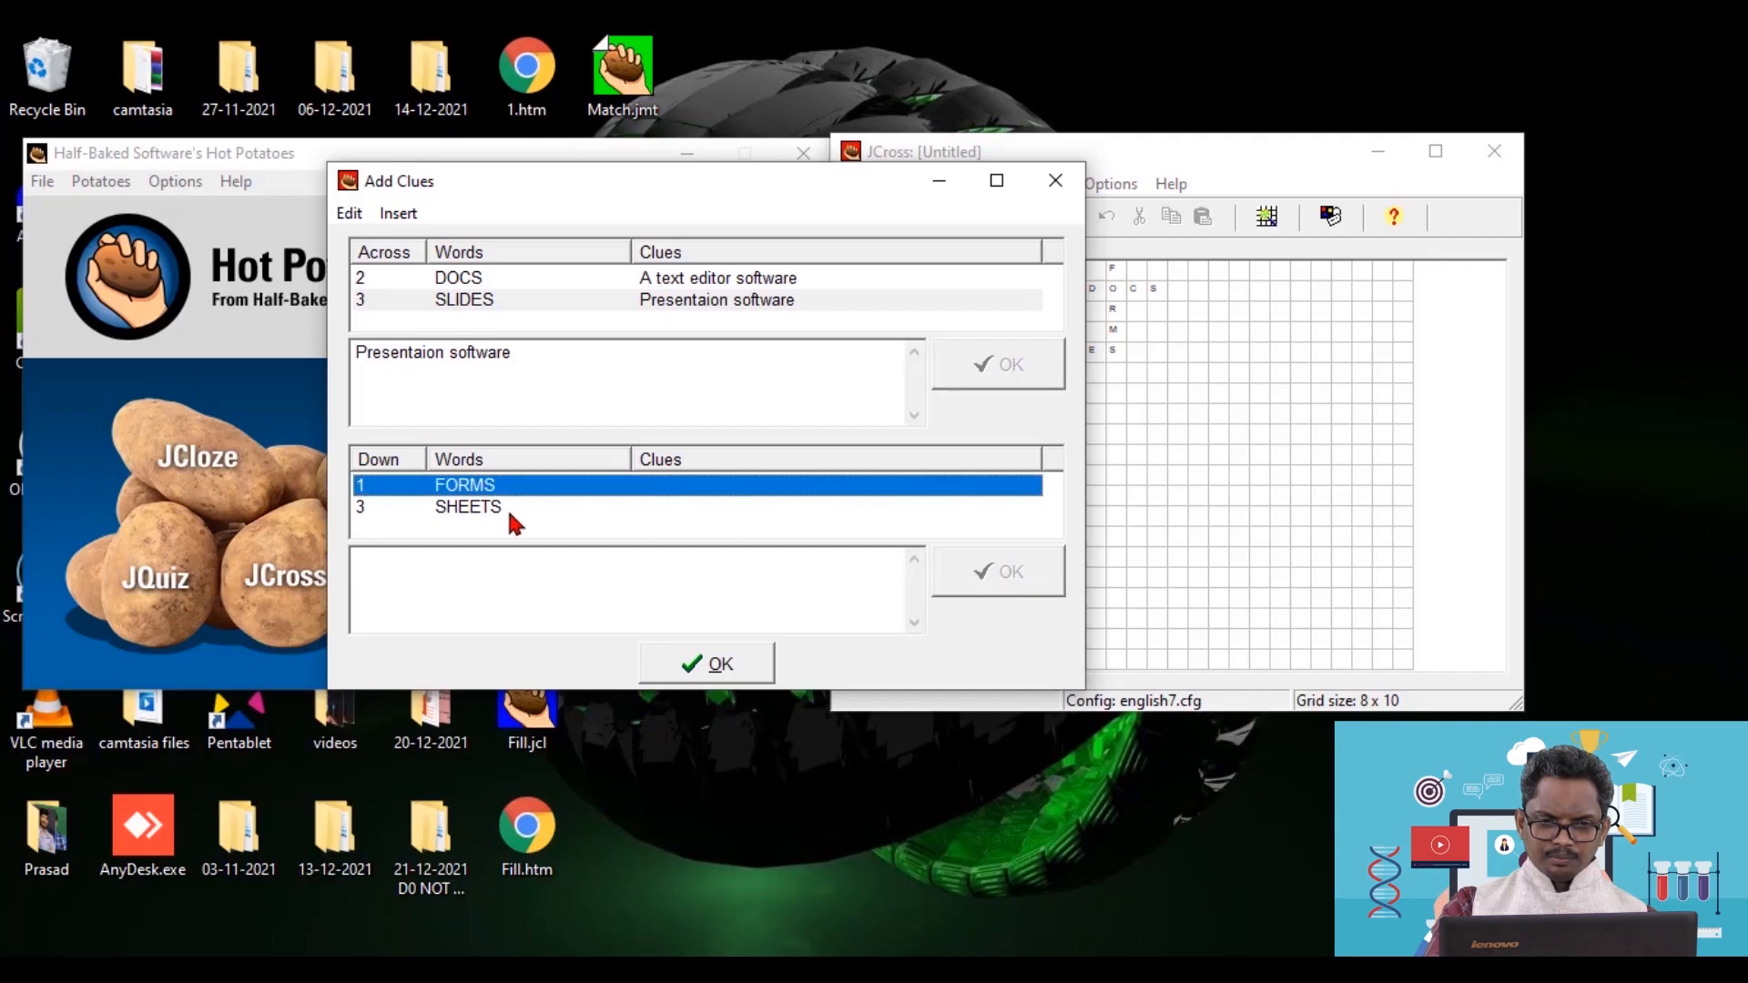
pyautogui.click(520, 585)
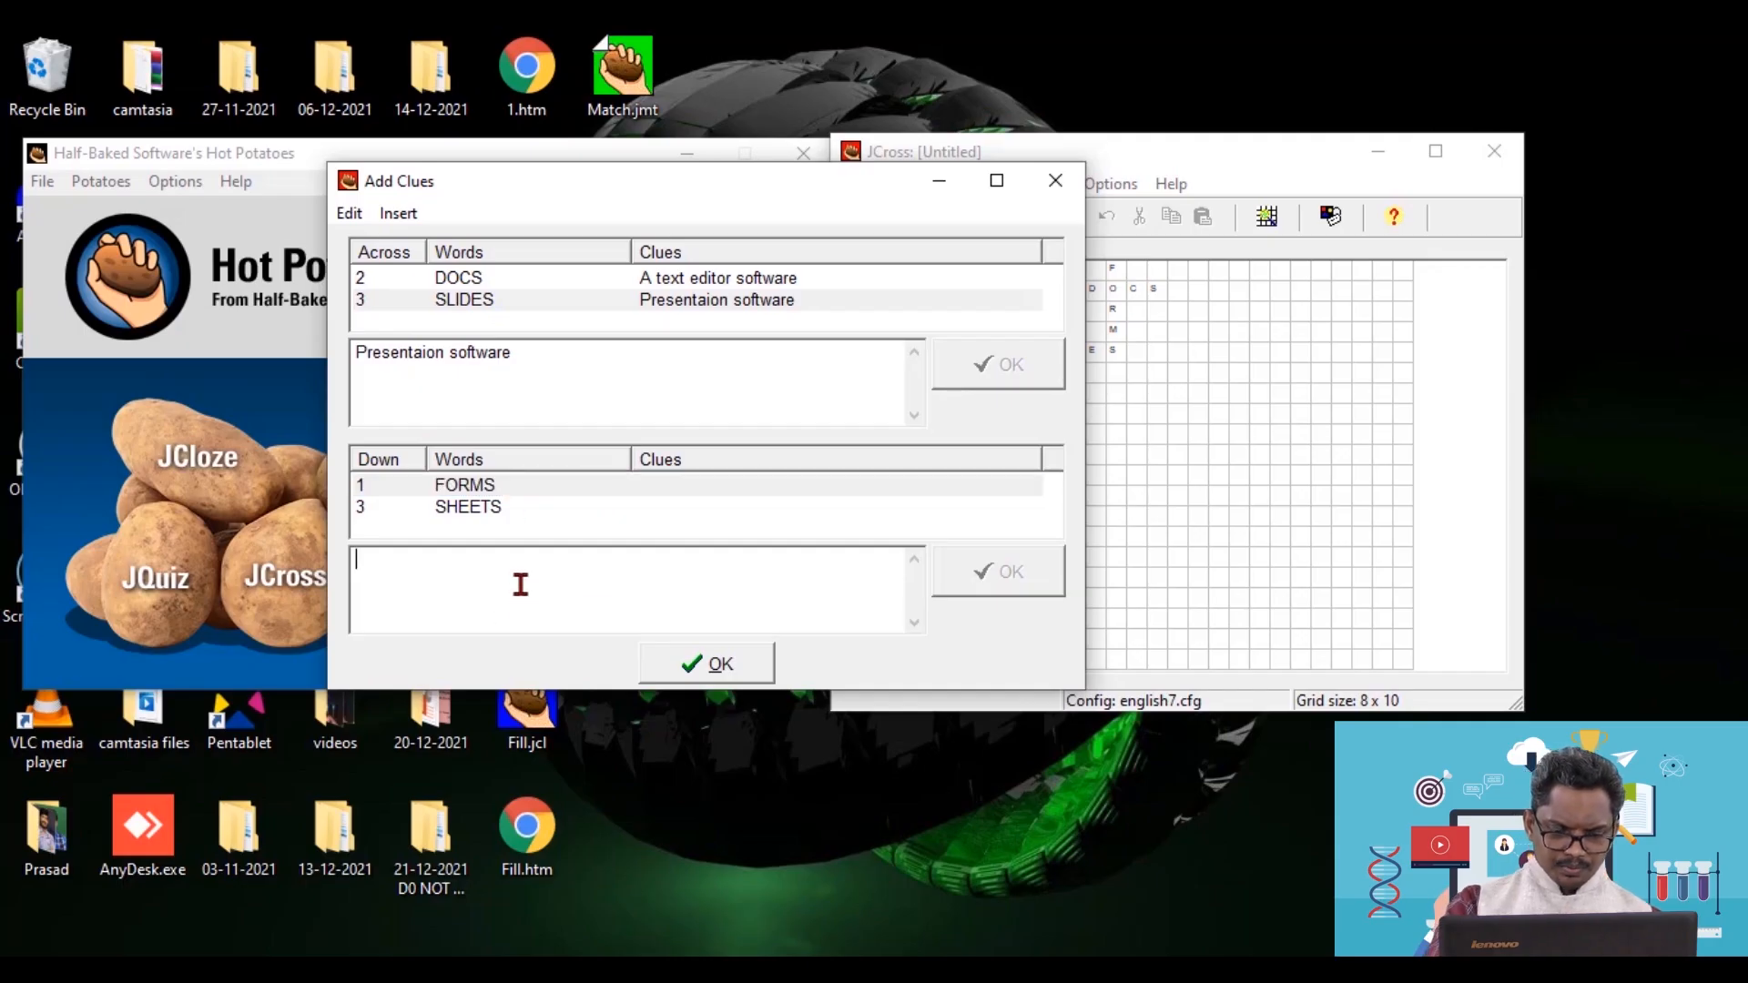
pyautogui.write('Quiz creator softare')
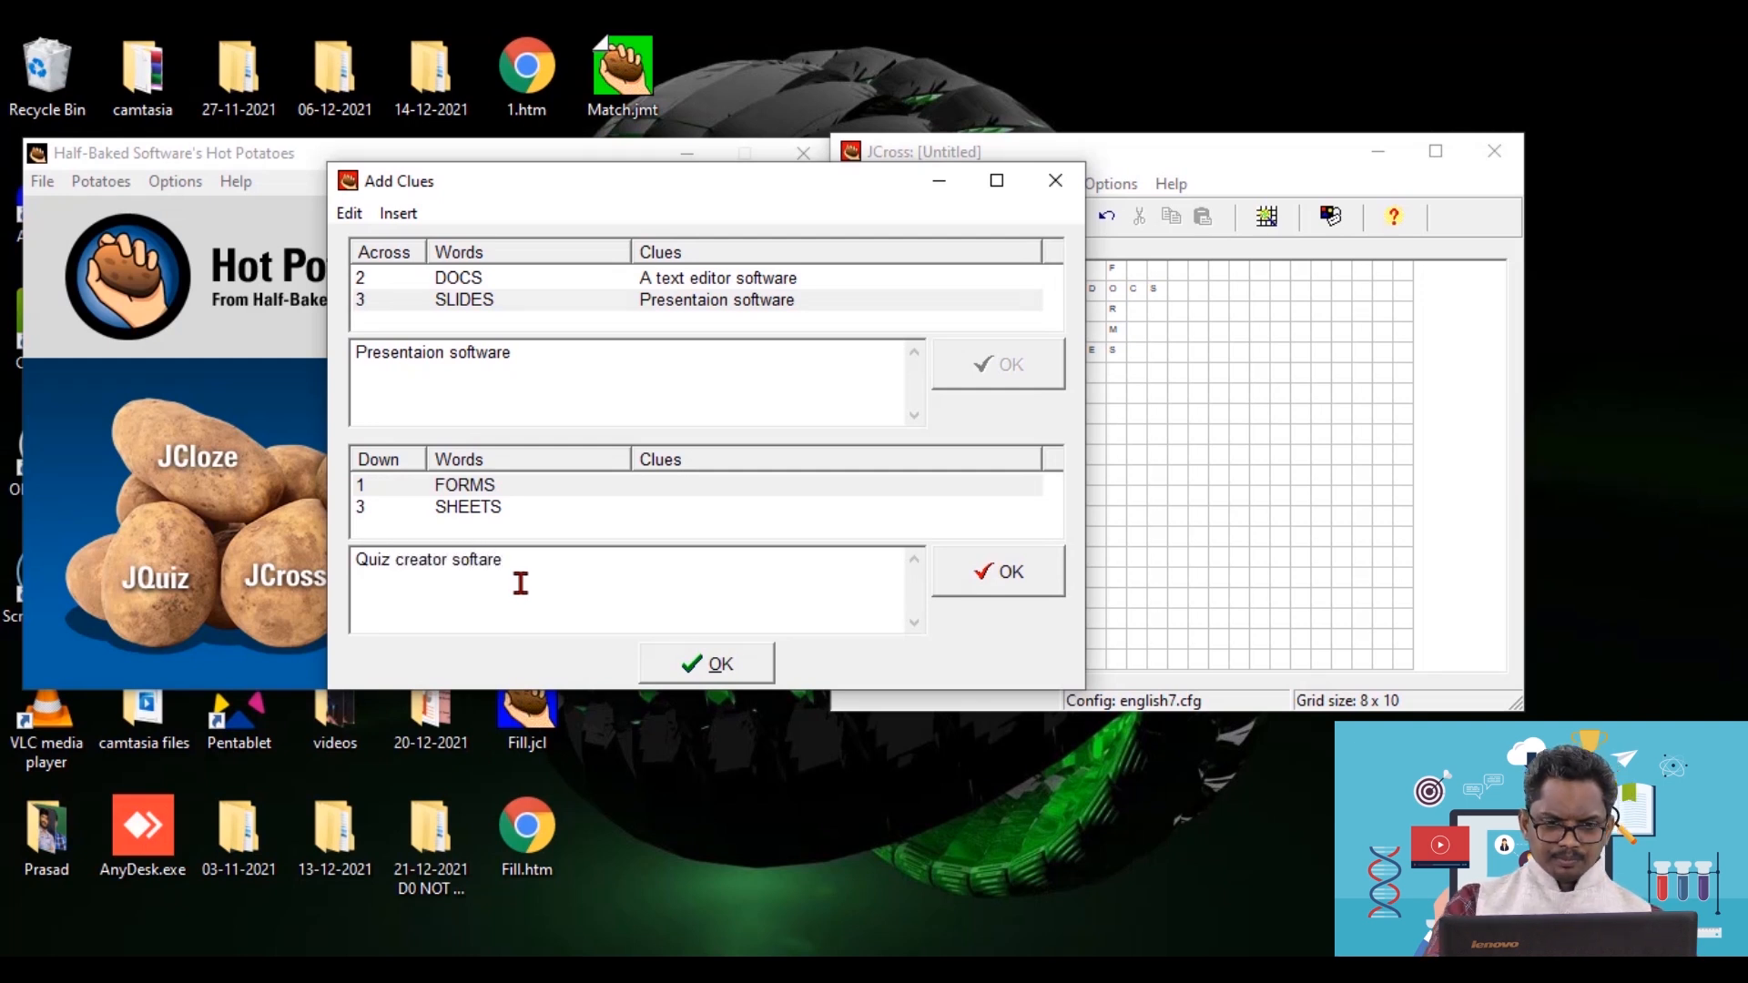
pyautogui.press('BackSpace')
pyautogui.press('BackSpace')
pyautogui.press('BackSpace')
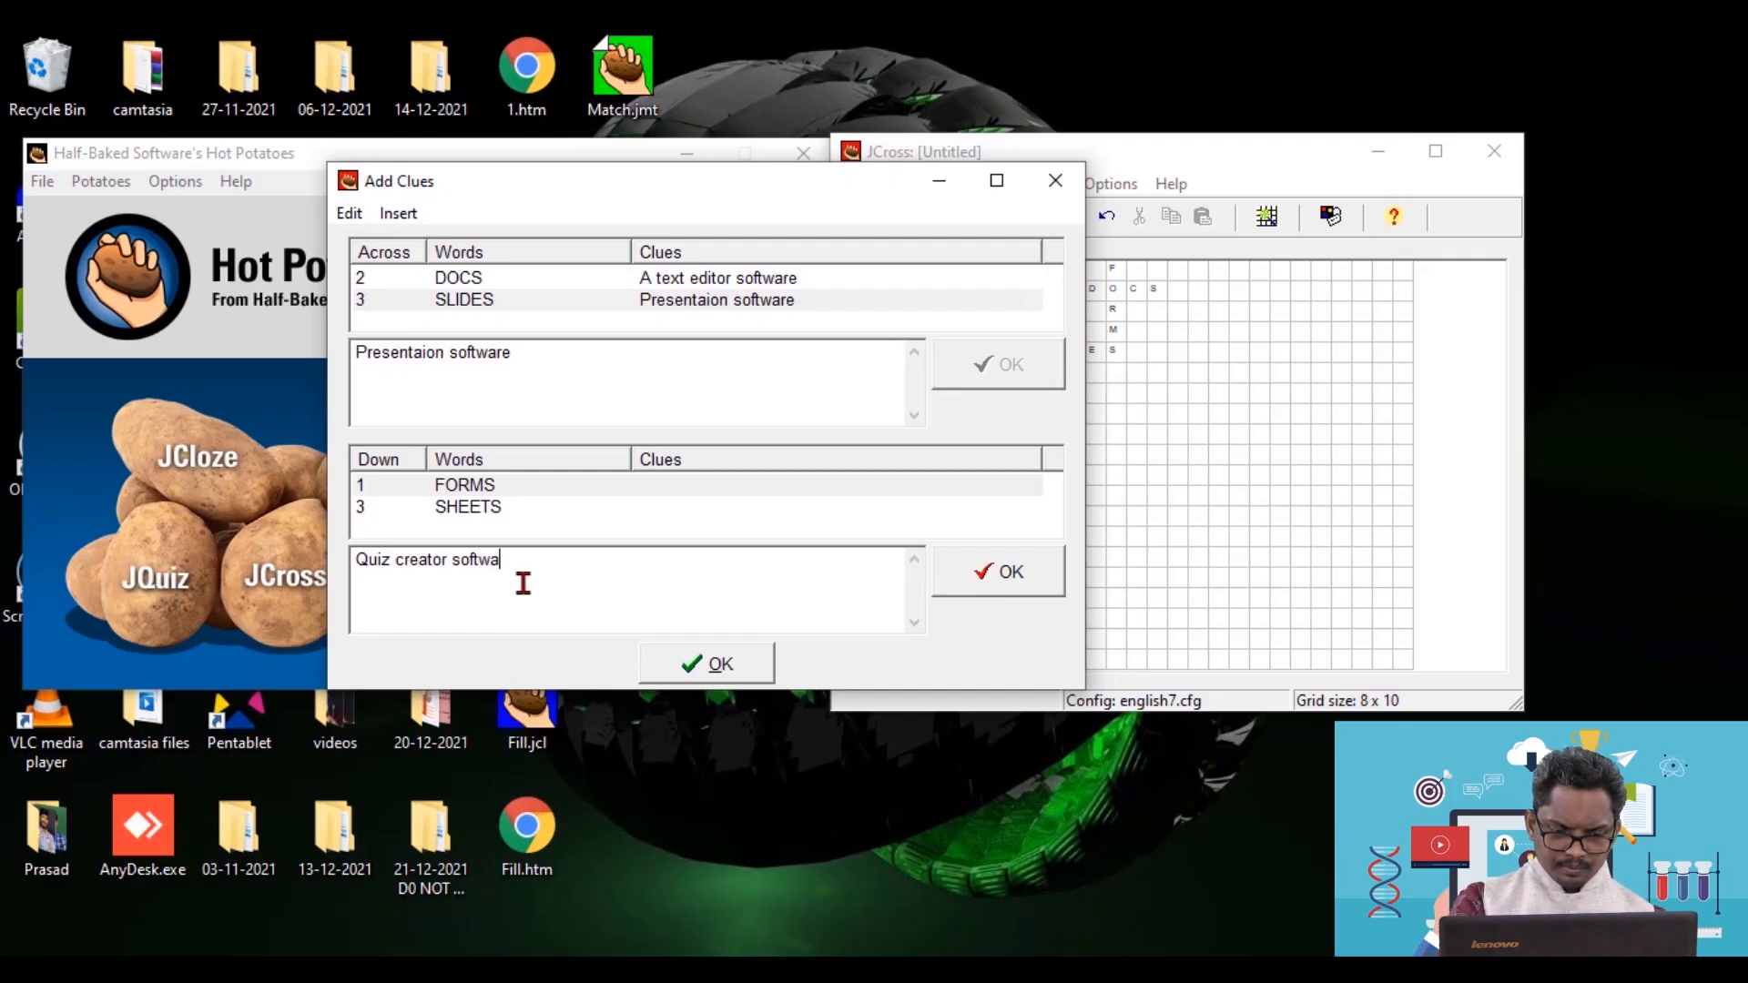
pyautogui.click(998, 572)
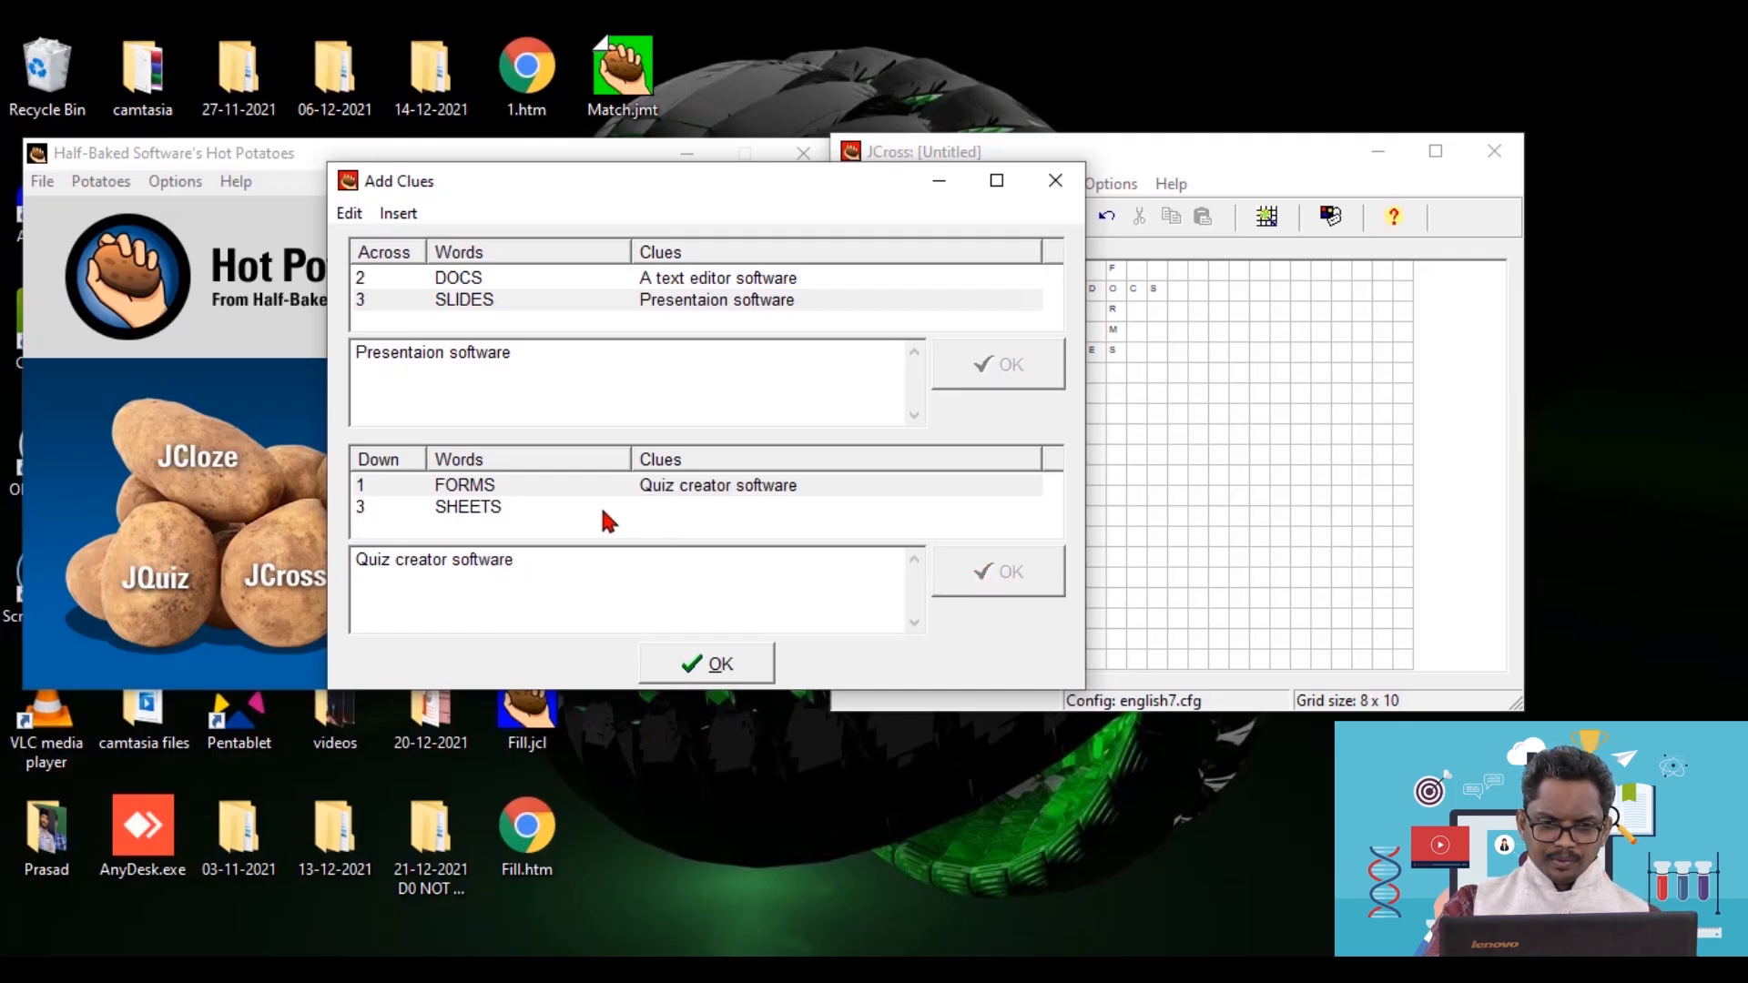
# - Give the down word SHEETS the clue "Spredsheet application" and close the clue editor
pyautogui.click(676, 488)
pyautogui.click(659, 506)
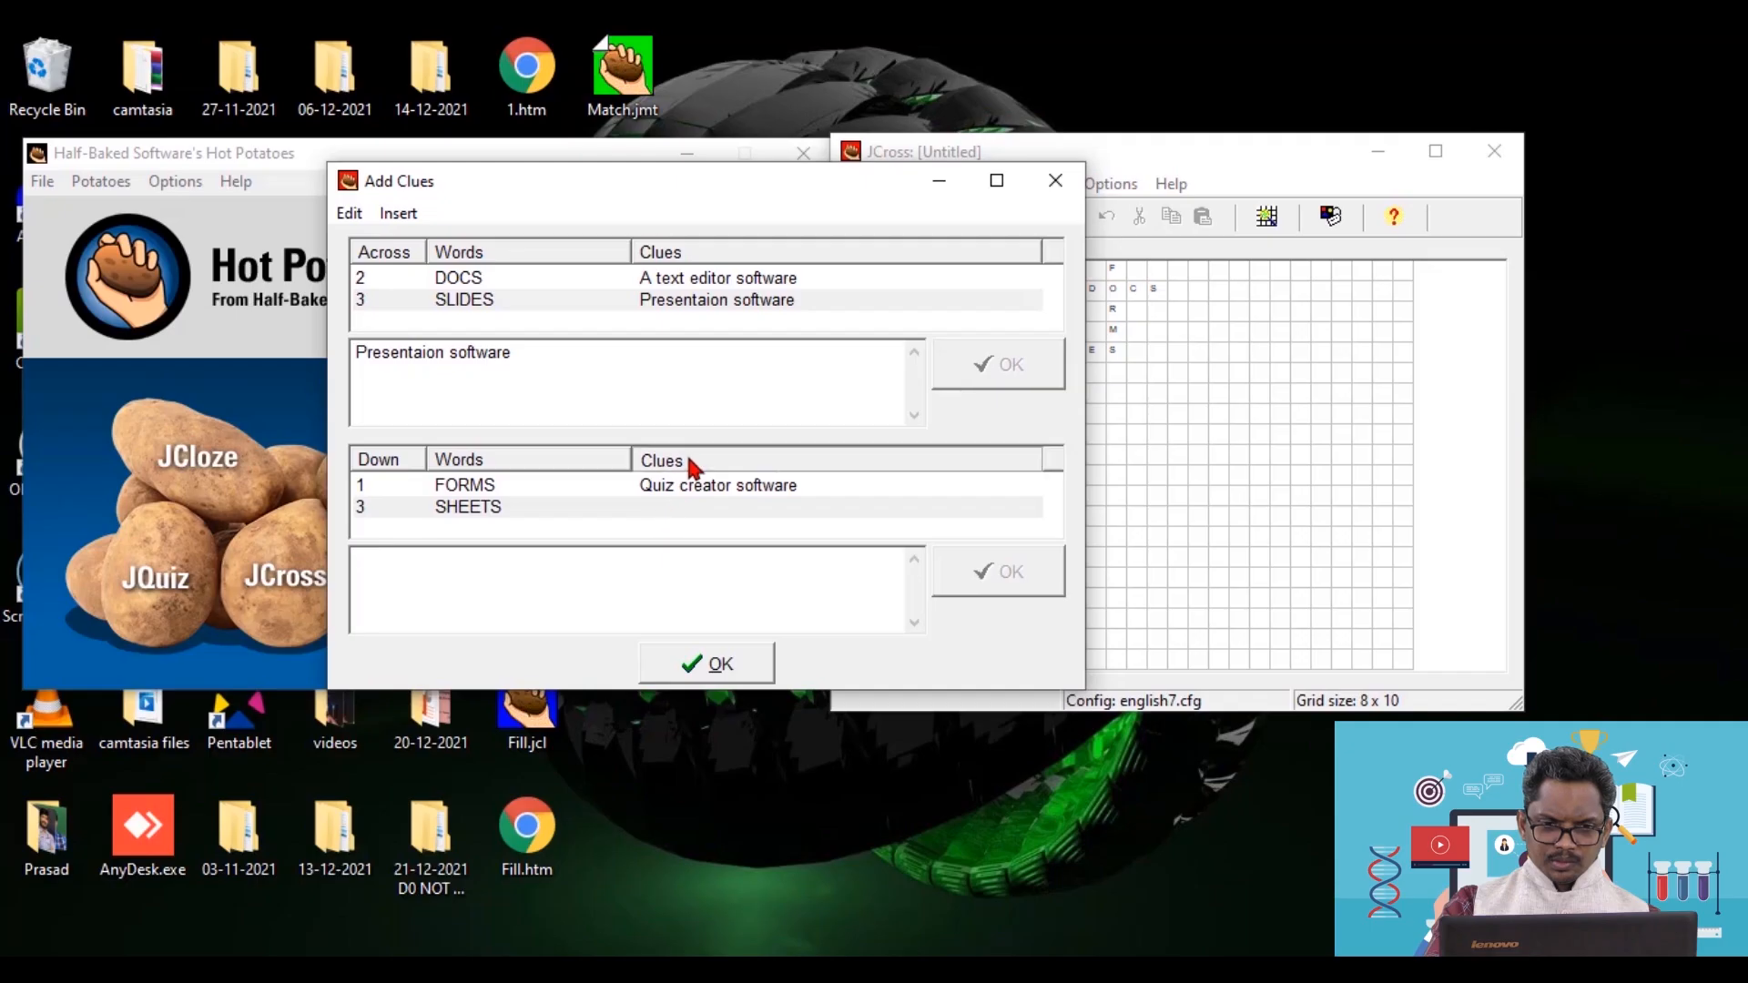
pyautogui.click(489, 584)
pyautogui.write('Spredsheet application')
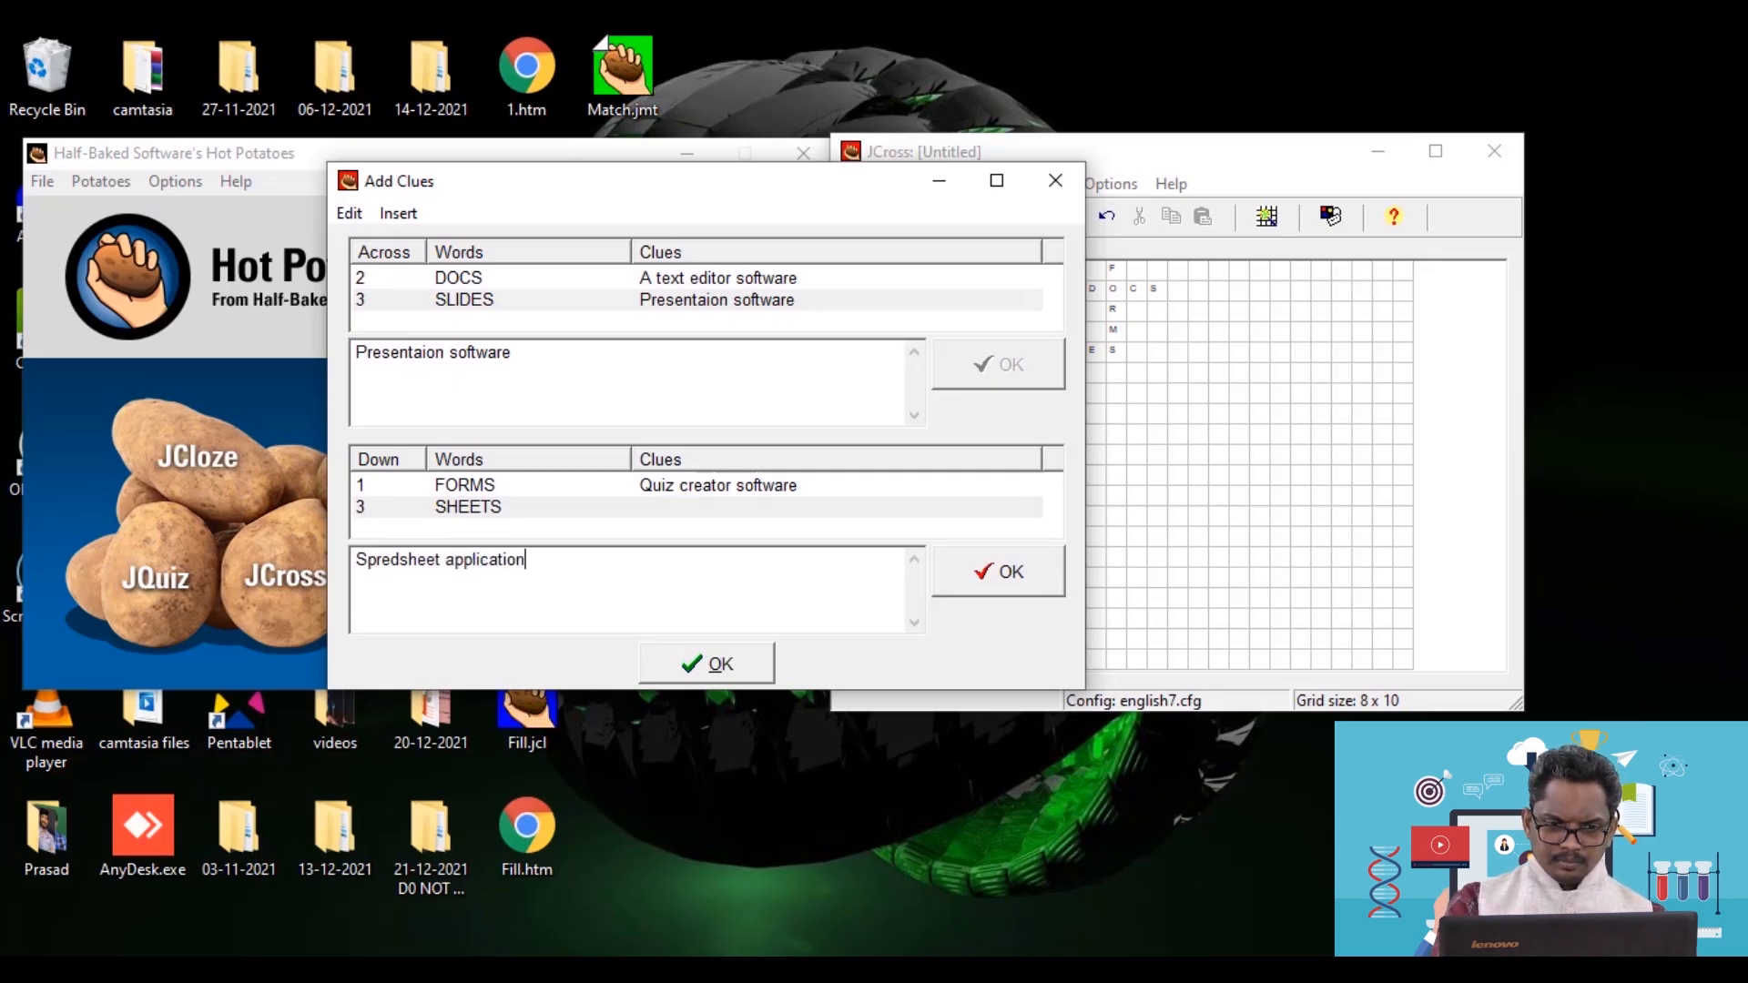
pyautogui.click(1001, 571)
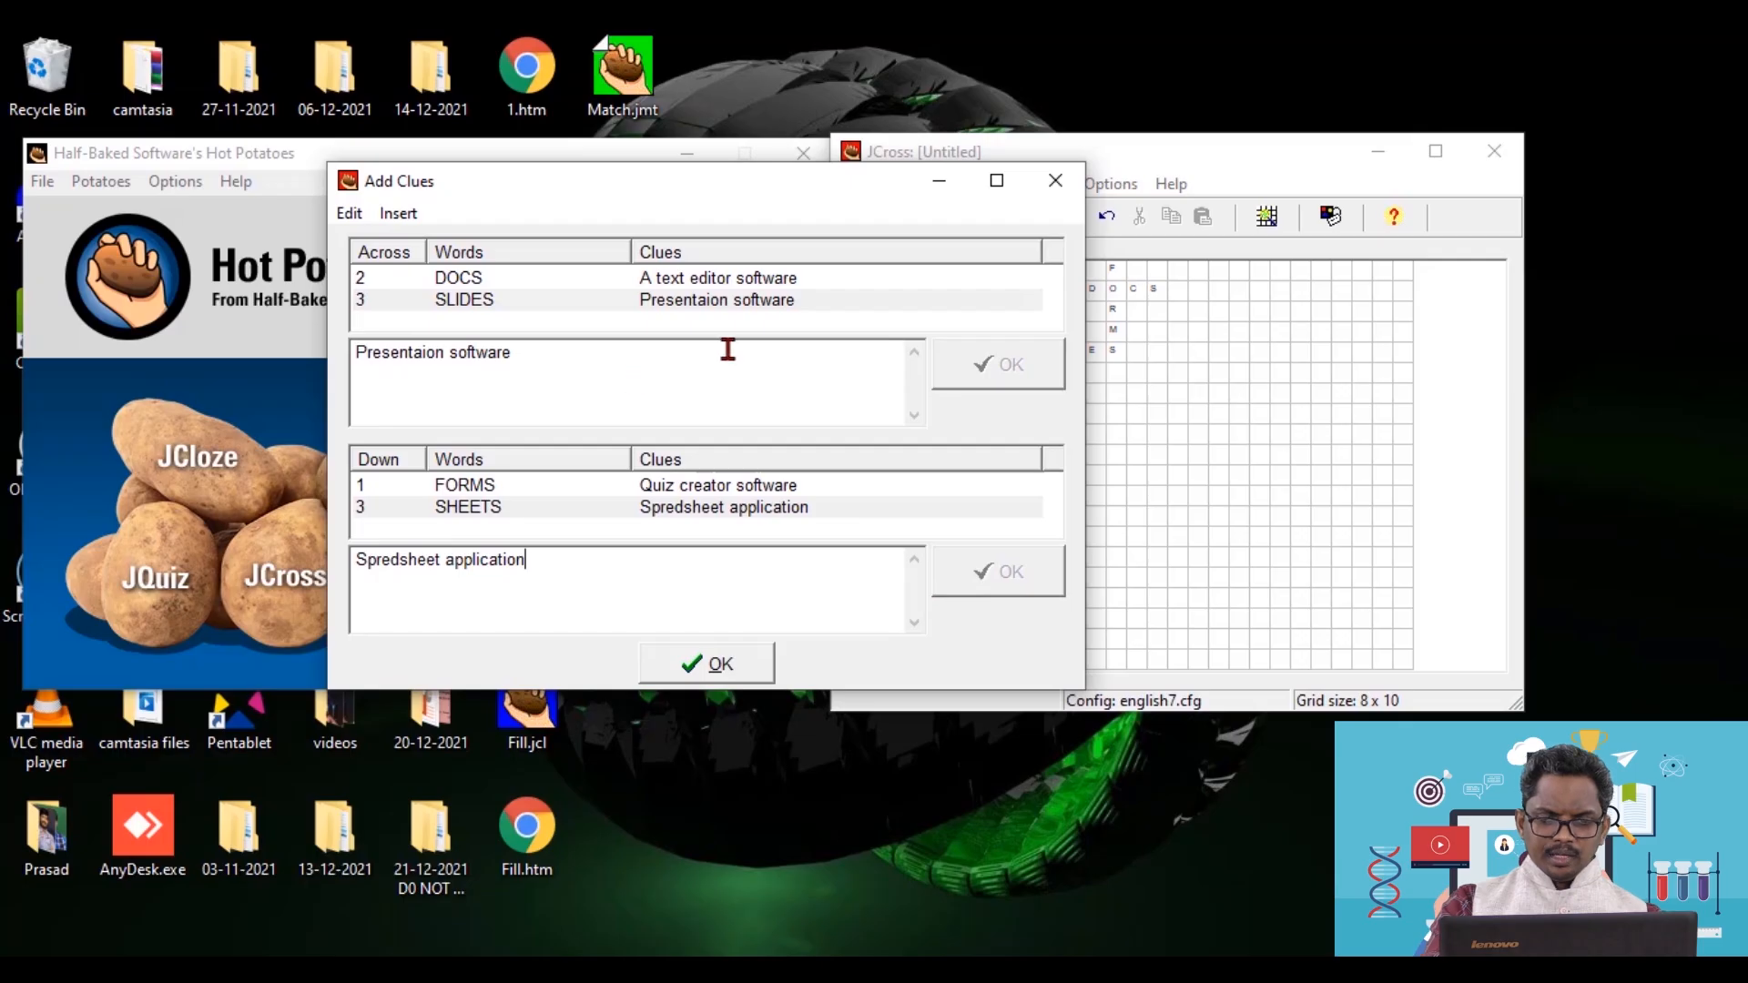
pyautogui.click(724, 664)
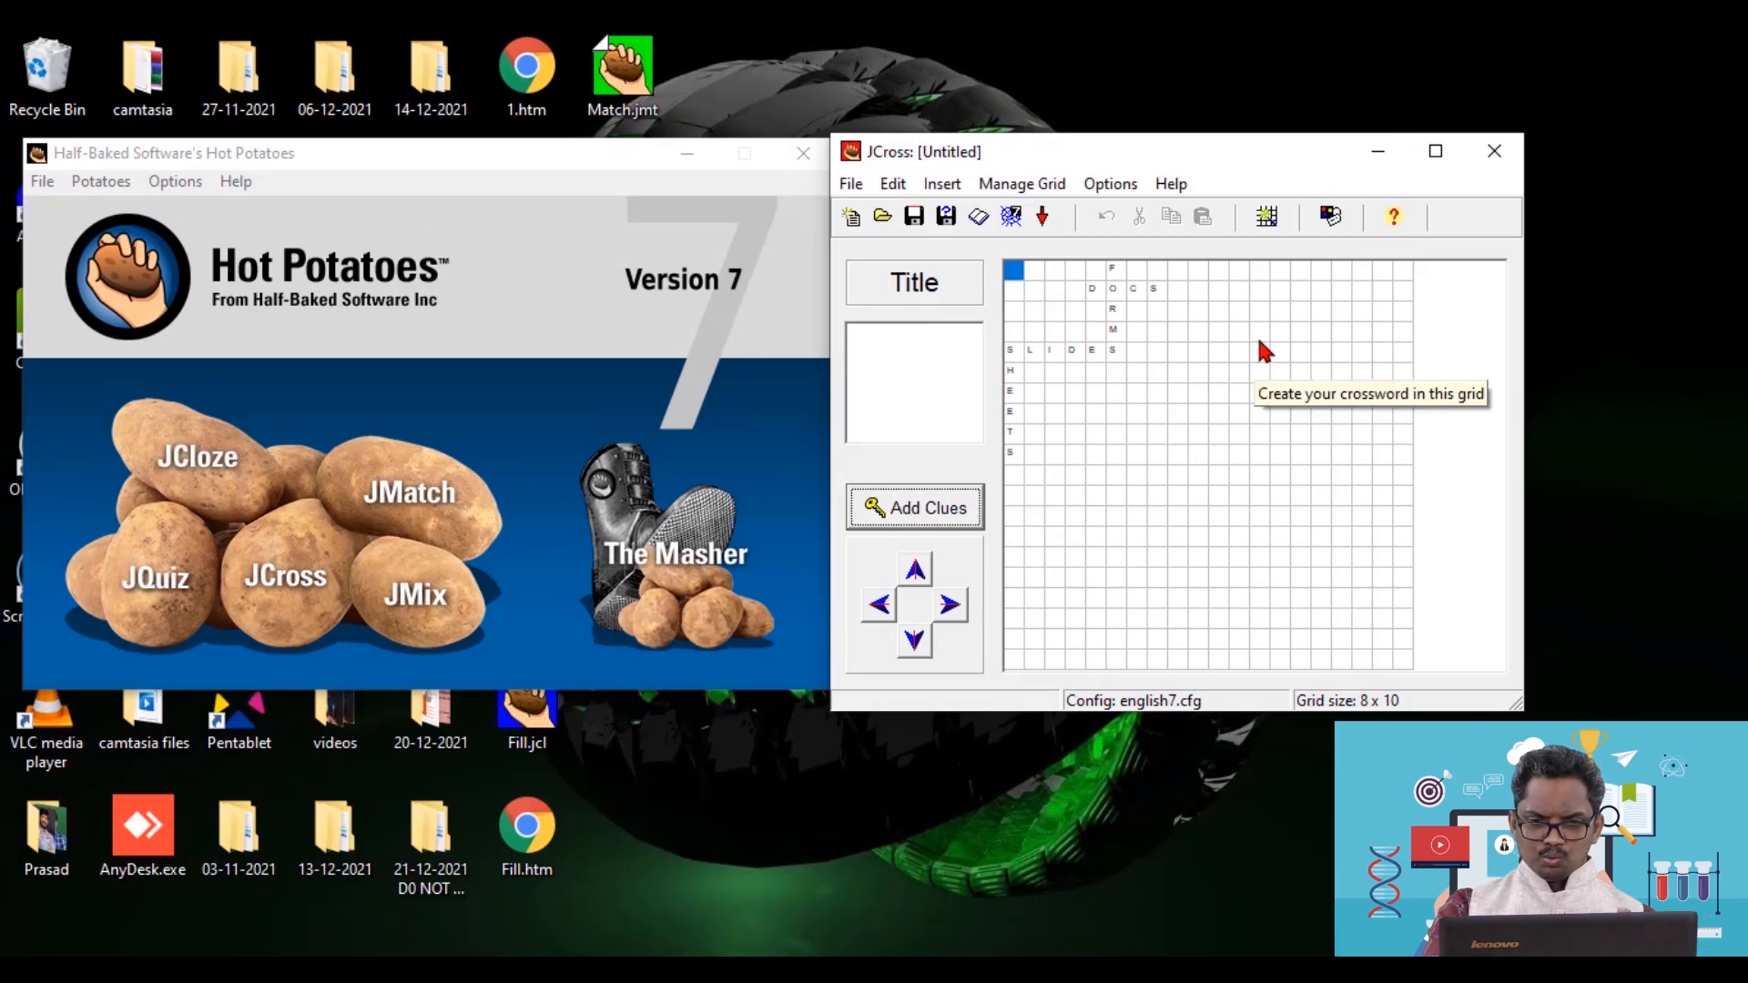
# - Turn on the timer for the crossword exercise in the output configuration and accept the settings
pyautogui.click(1118, 188)
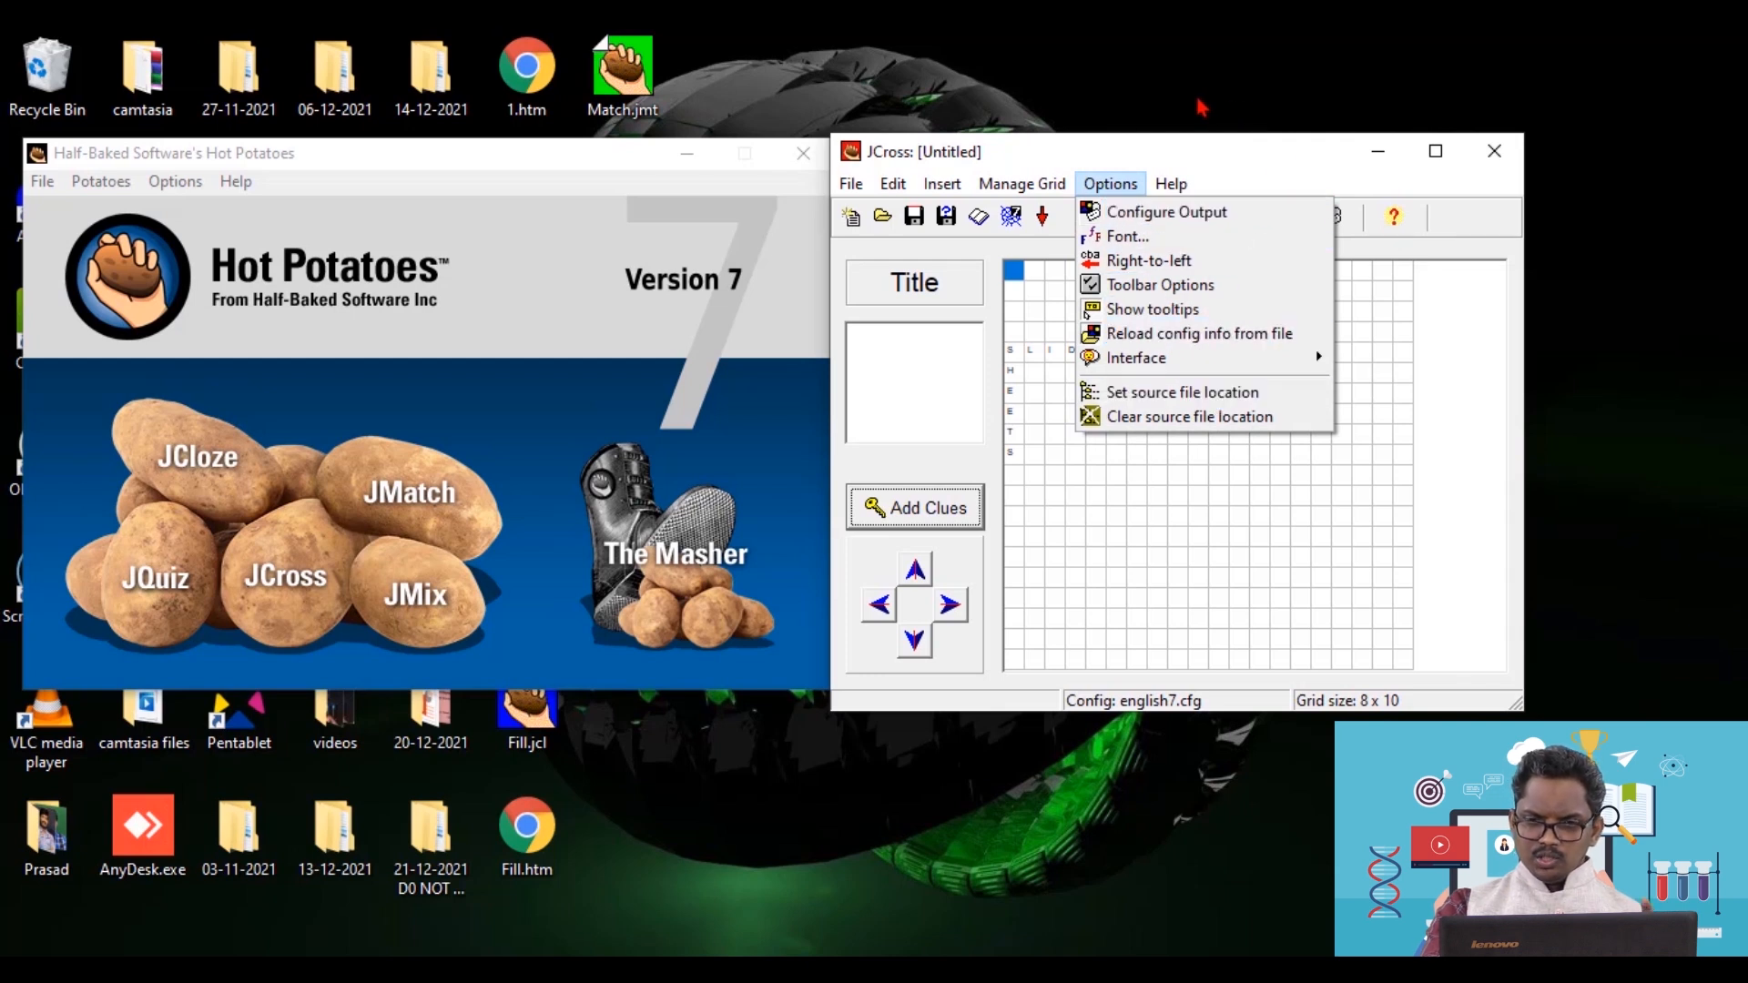
pyautogui.click(1168, 110)
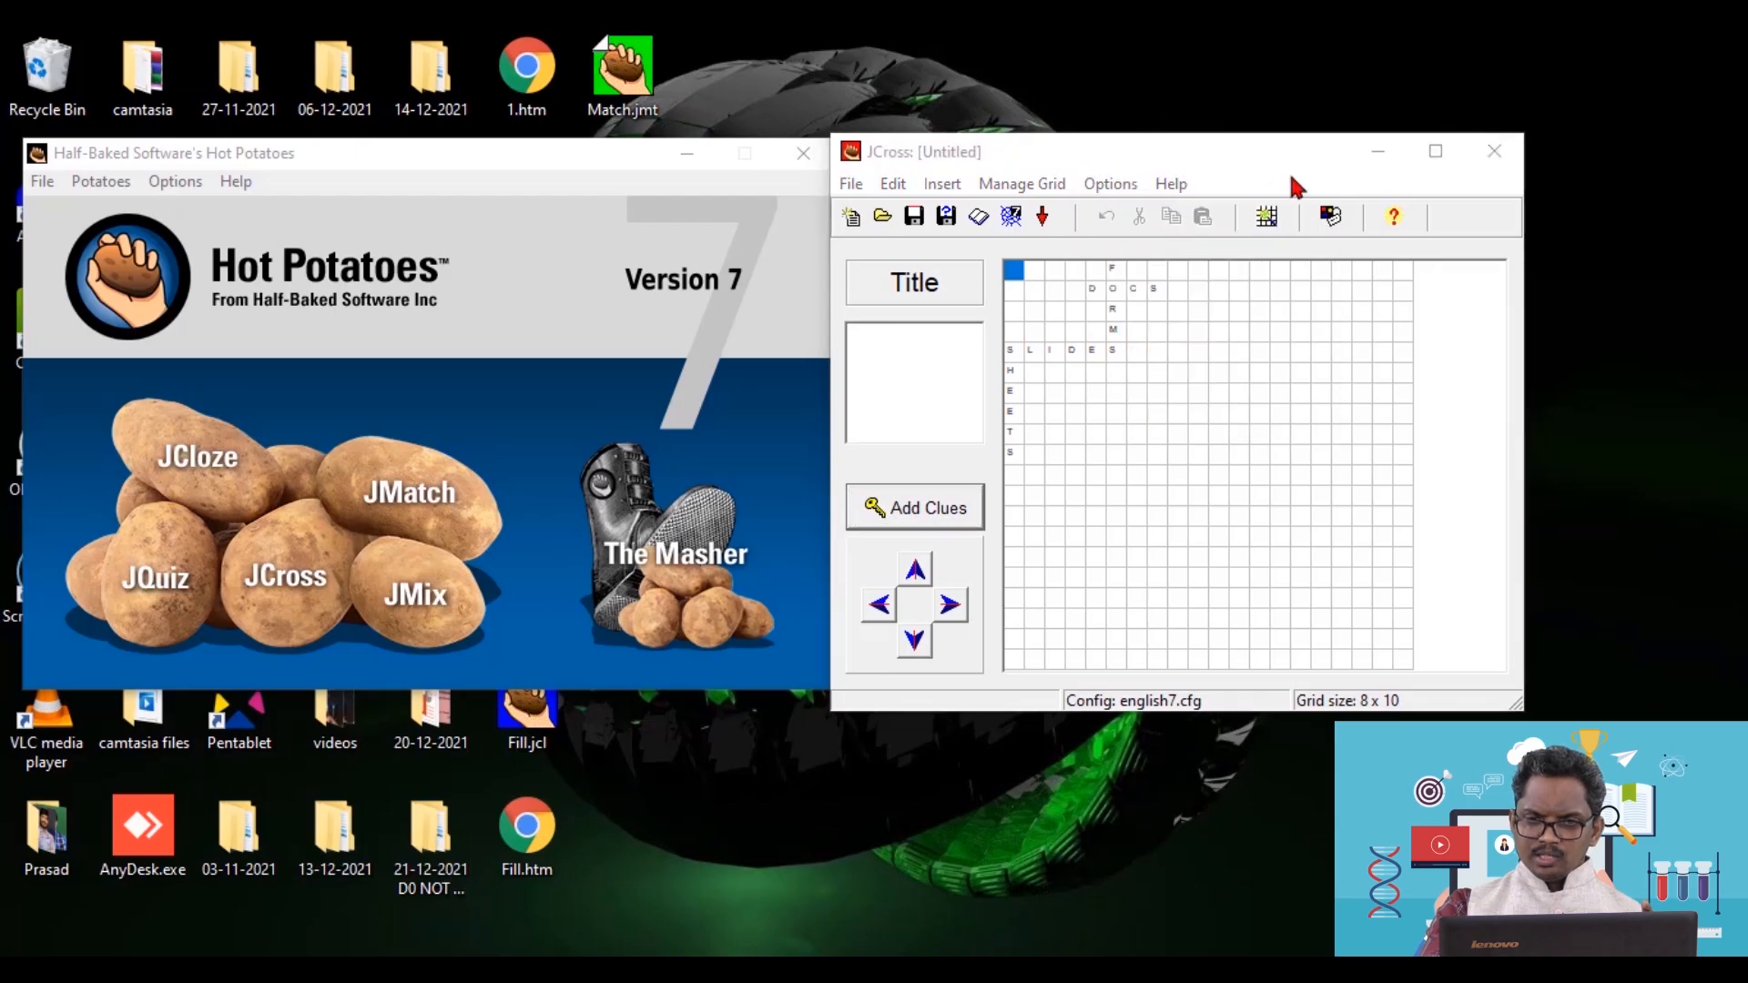
pyautogui.click(1330, 218)
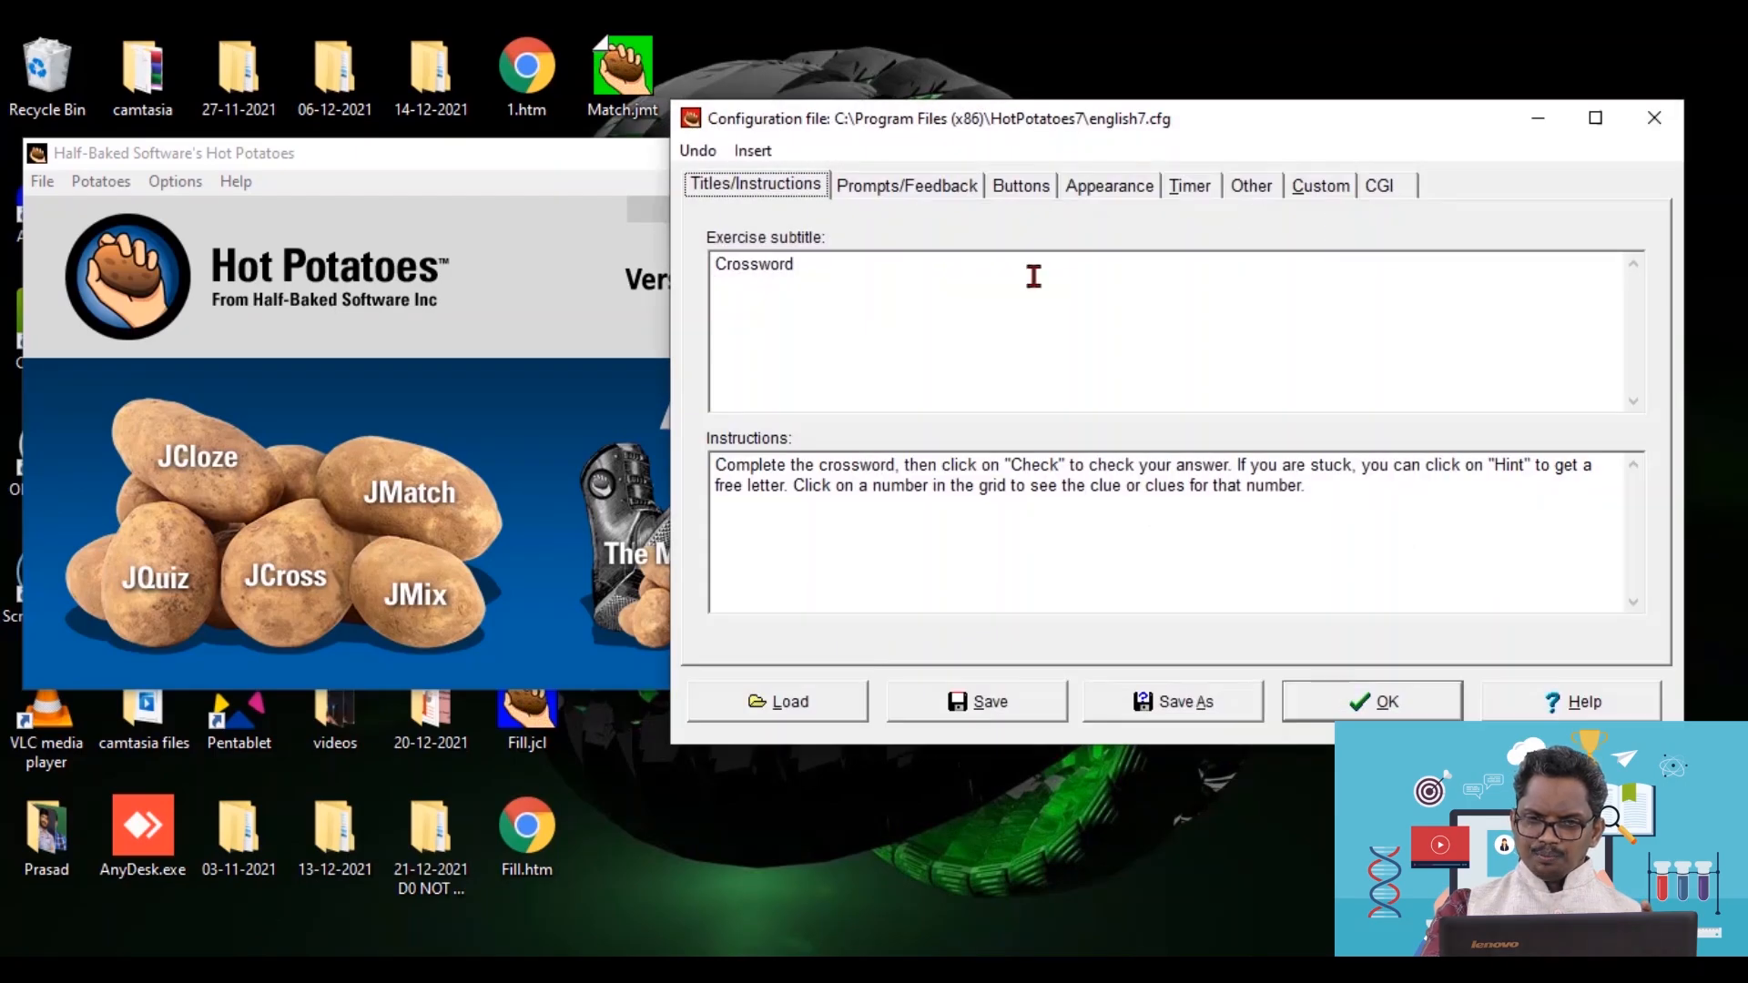
pyautogui.click(1211, 189)
pyautogui.click(733, 275)
pyautogui.click(1363, 704)
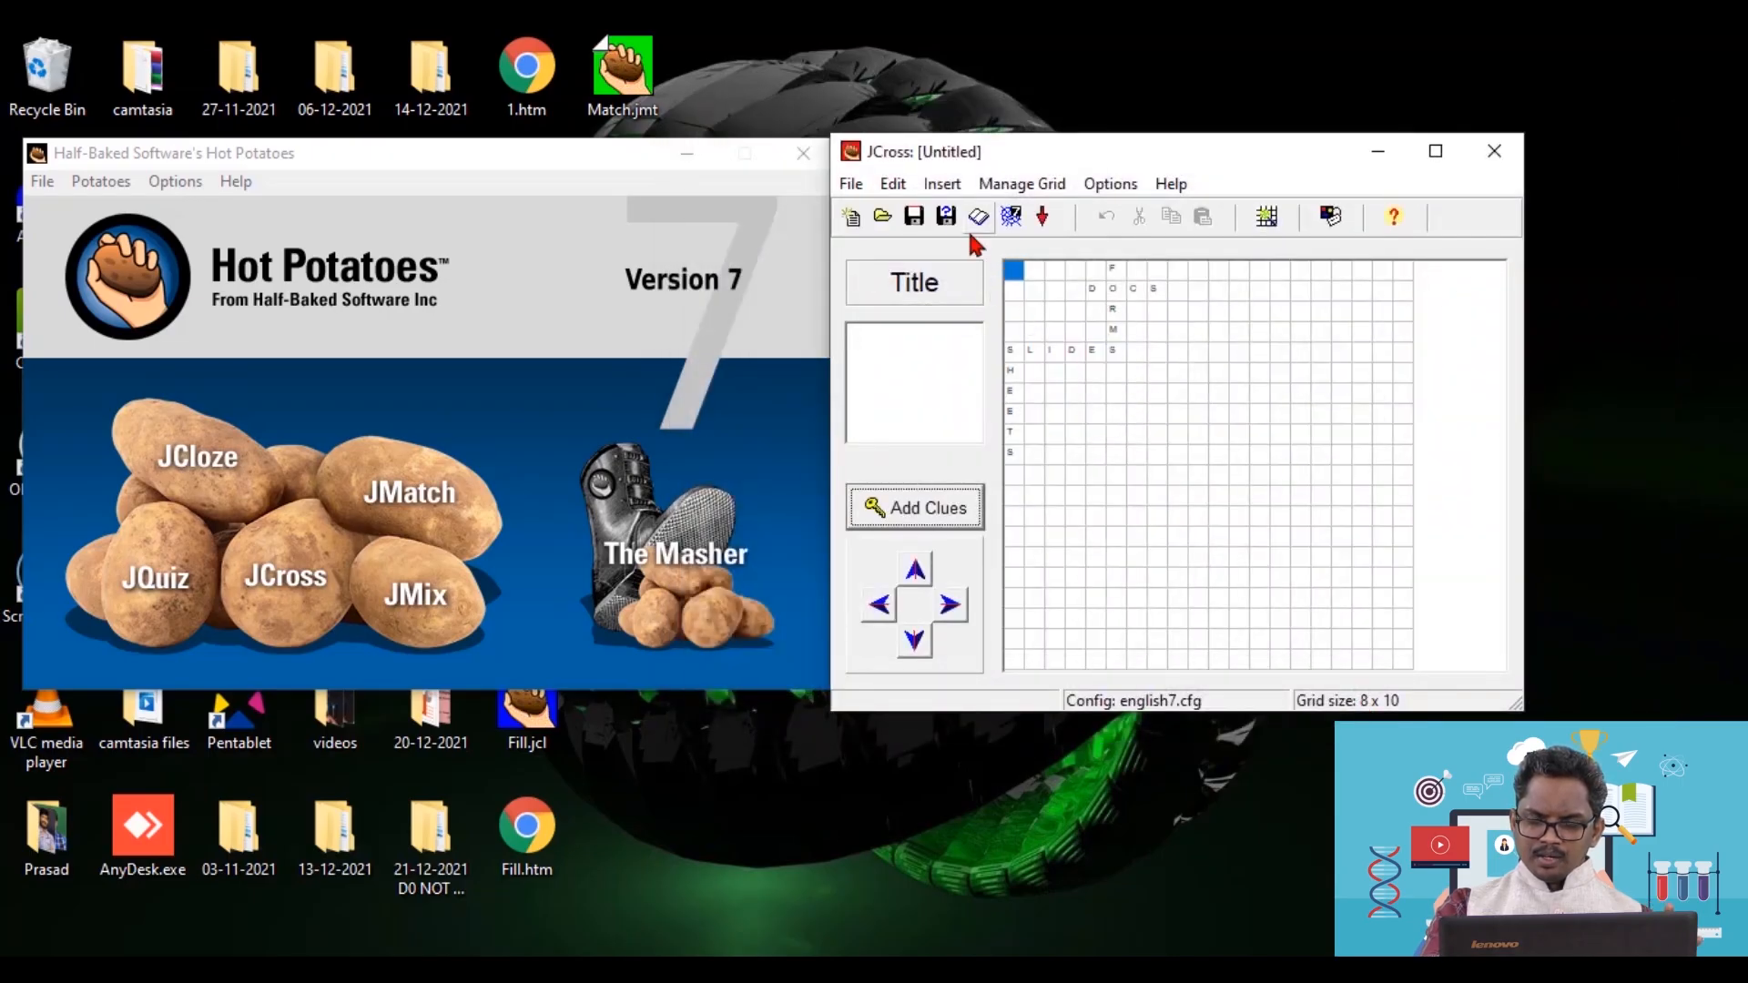
# - Export the crossword as a web page named cross on the Desktop and view the exercise in the browser
pyautogui.click(1011, 219)
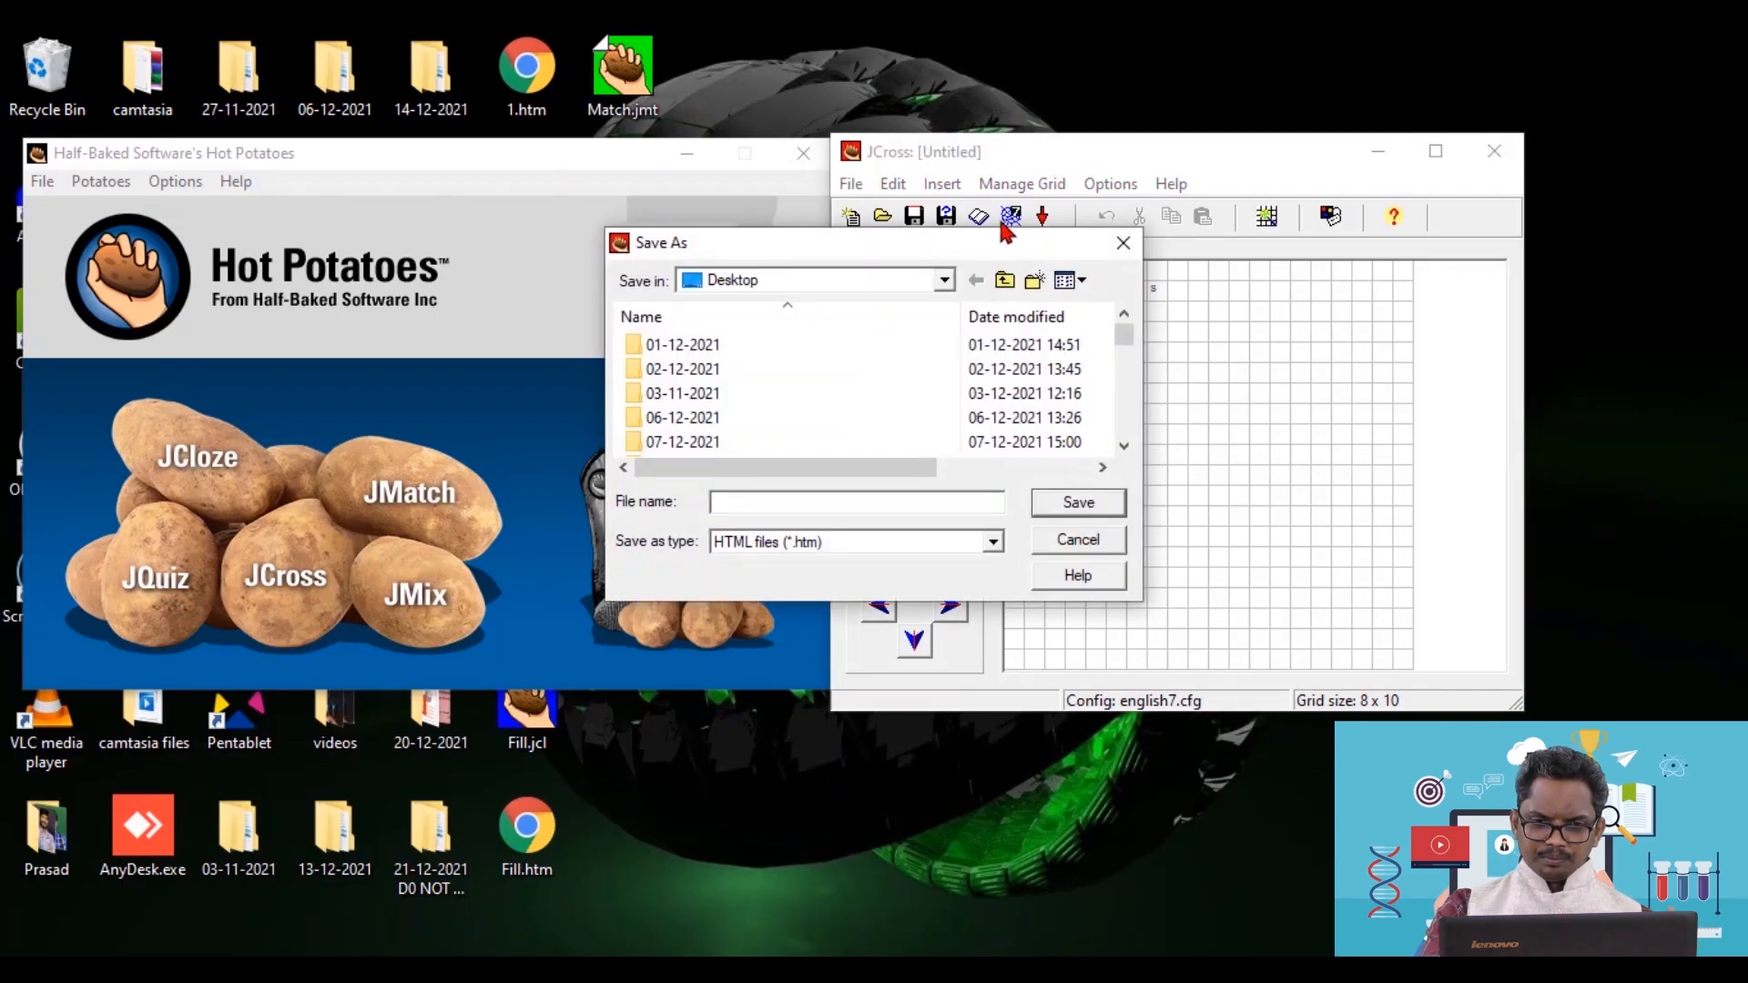
pyautogui.click(1087, 542)
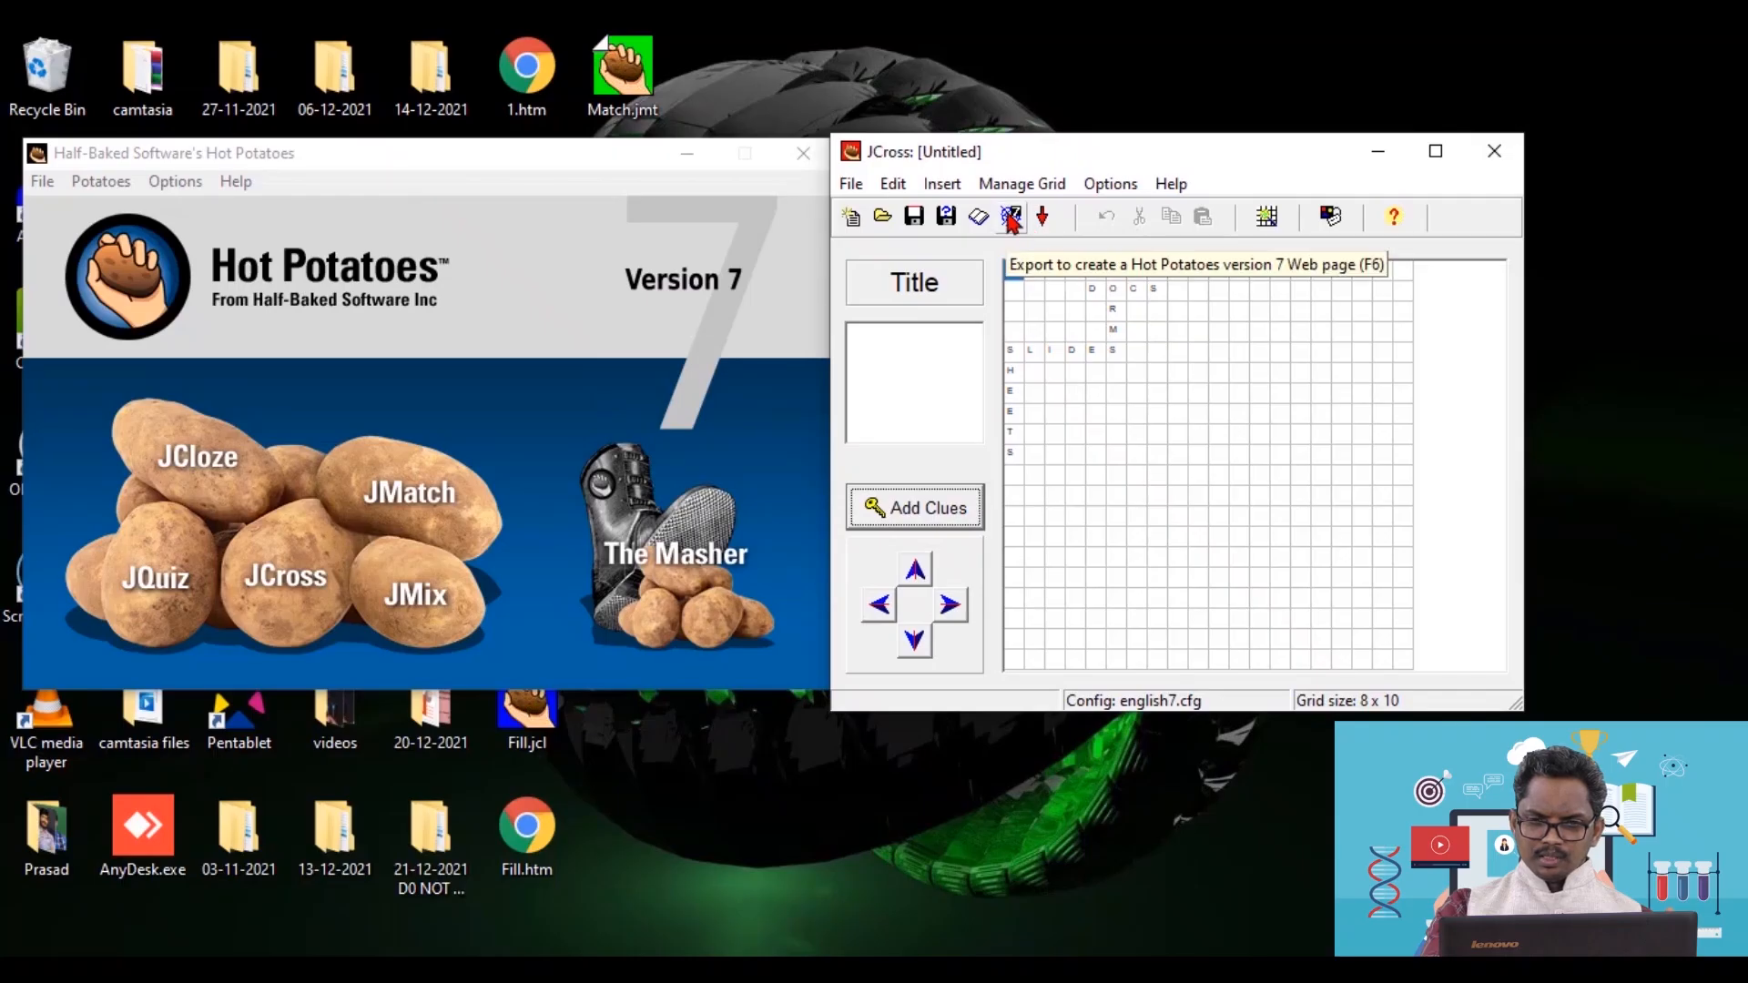
pyautogui.click(1012, 219)
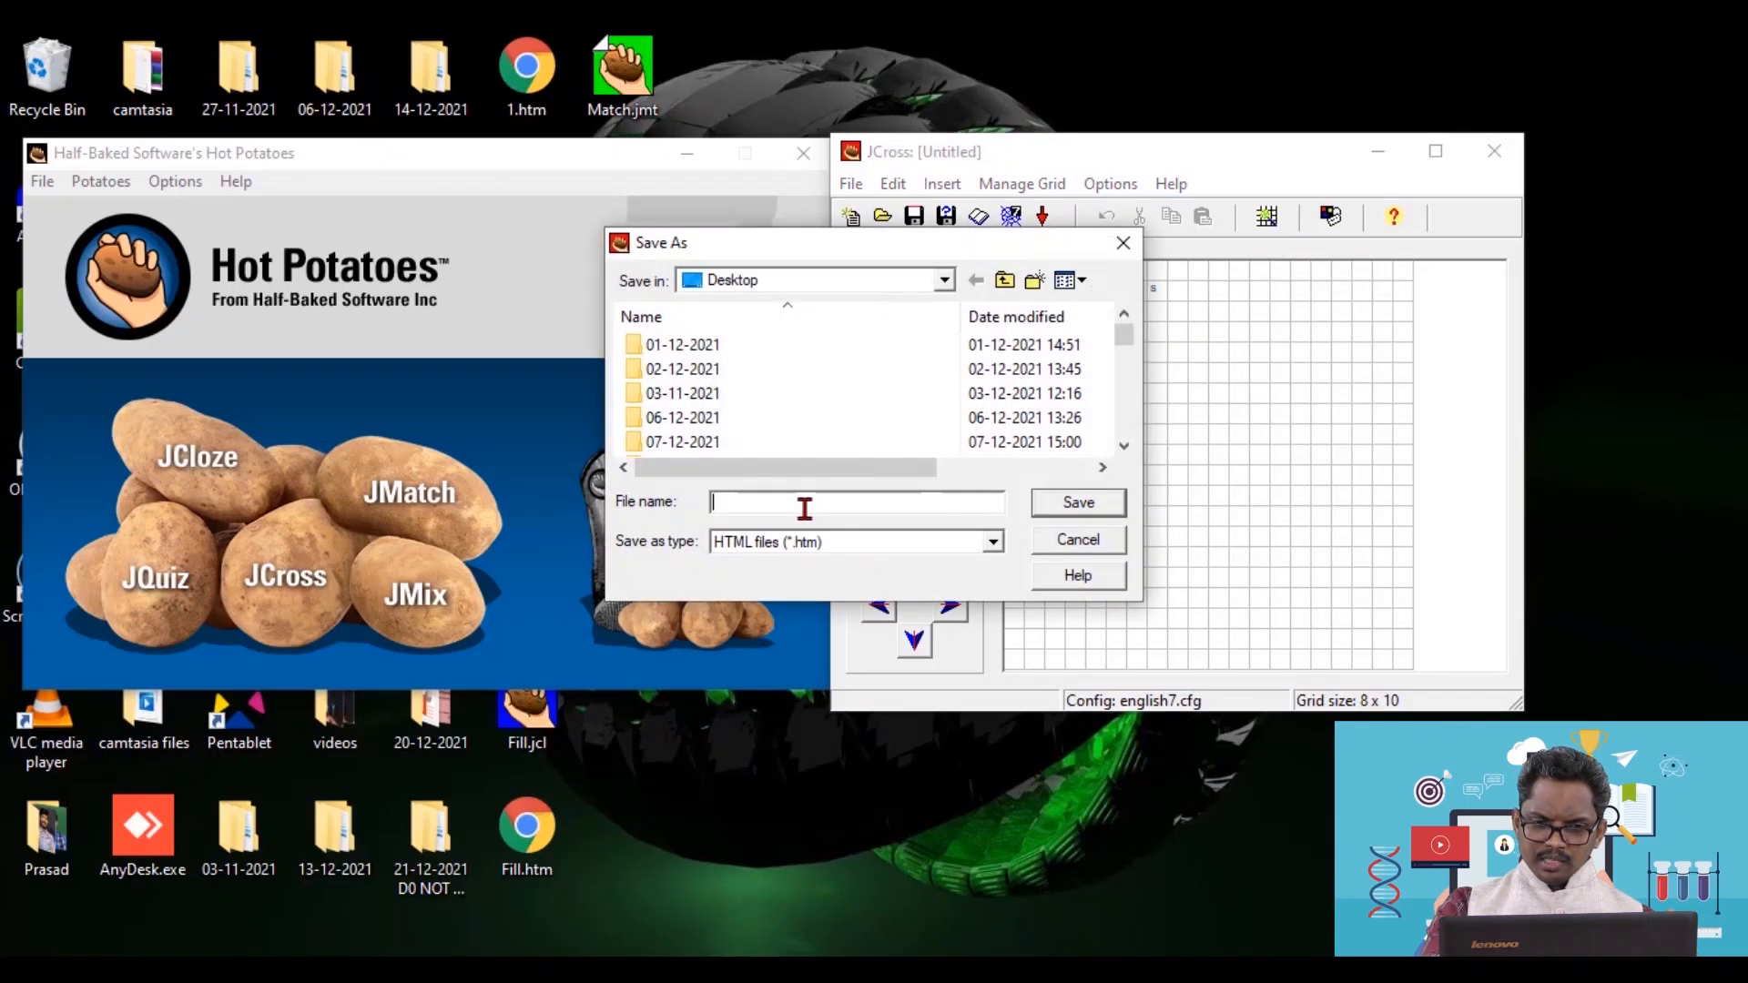
pyautogui.write('cross')
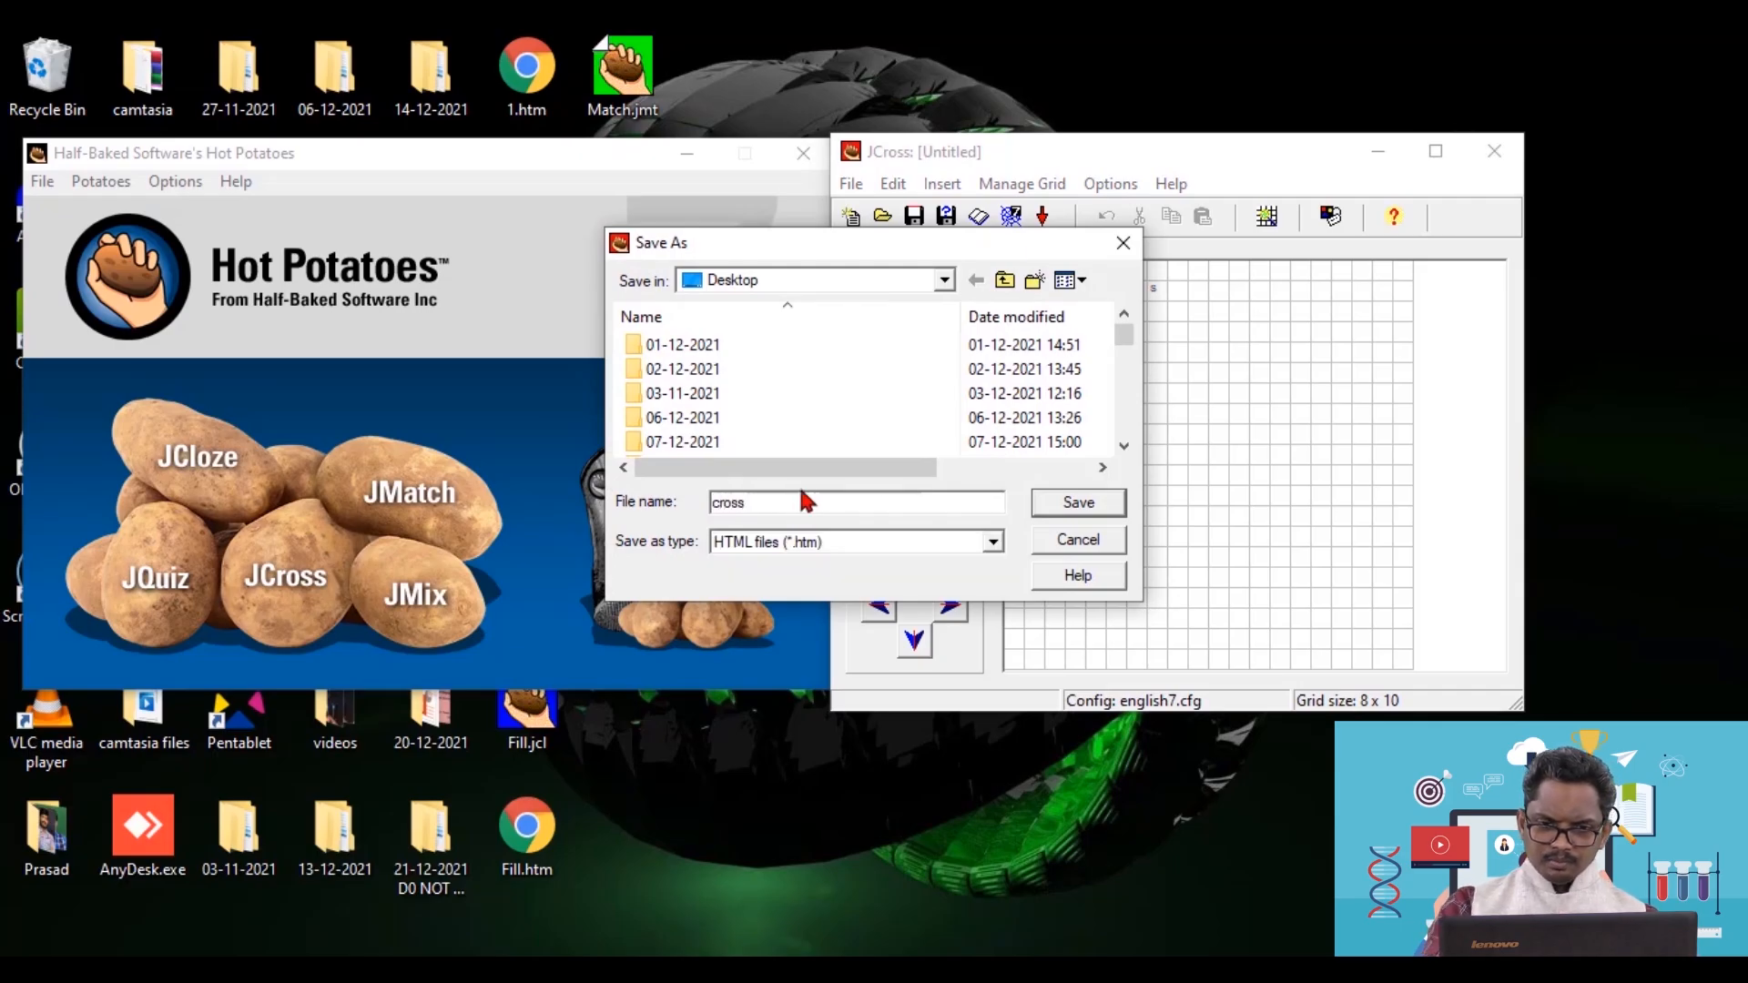
pyautogui.click(1051, 499)
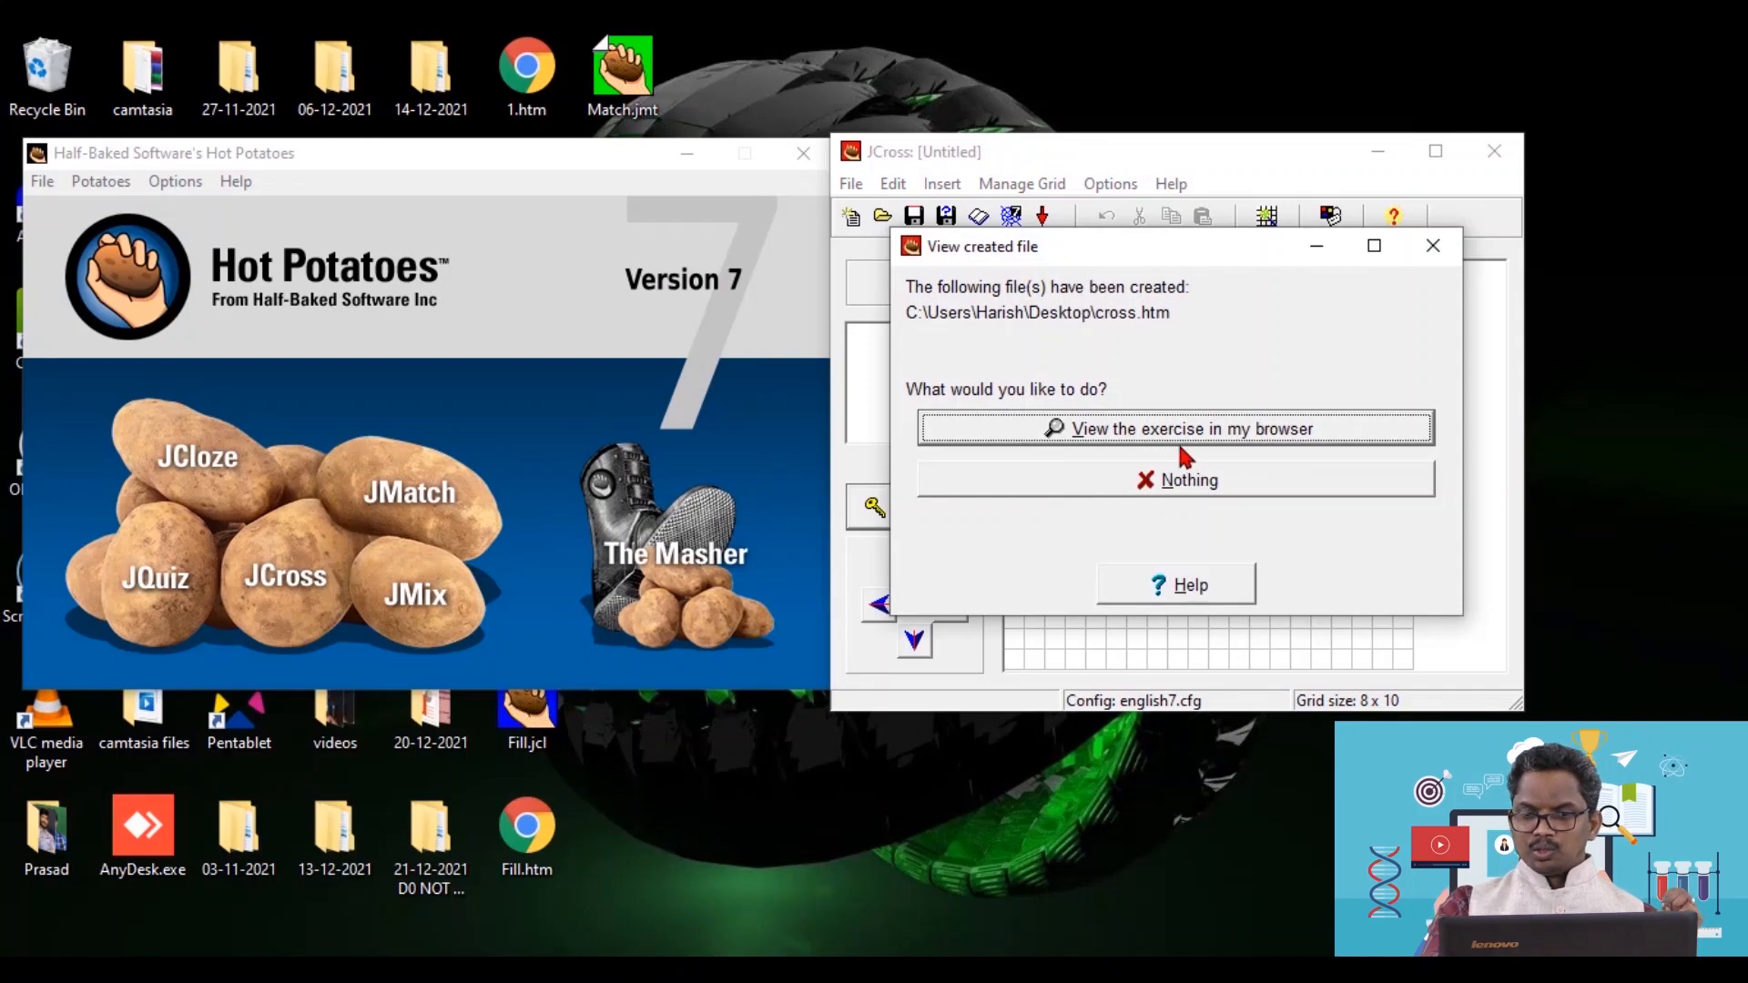
pyautogui.click(1234, 444)
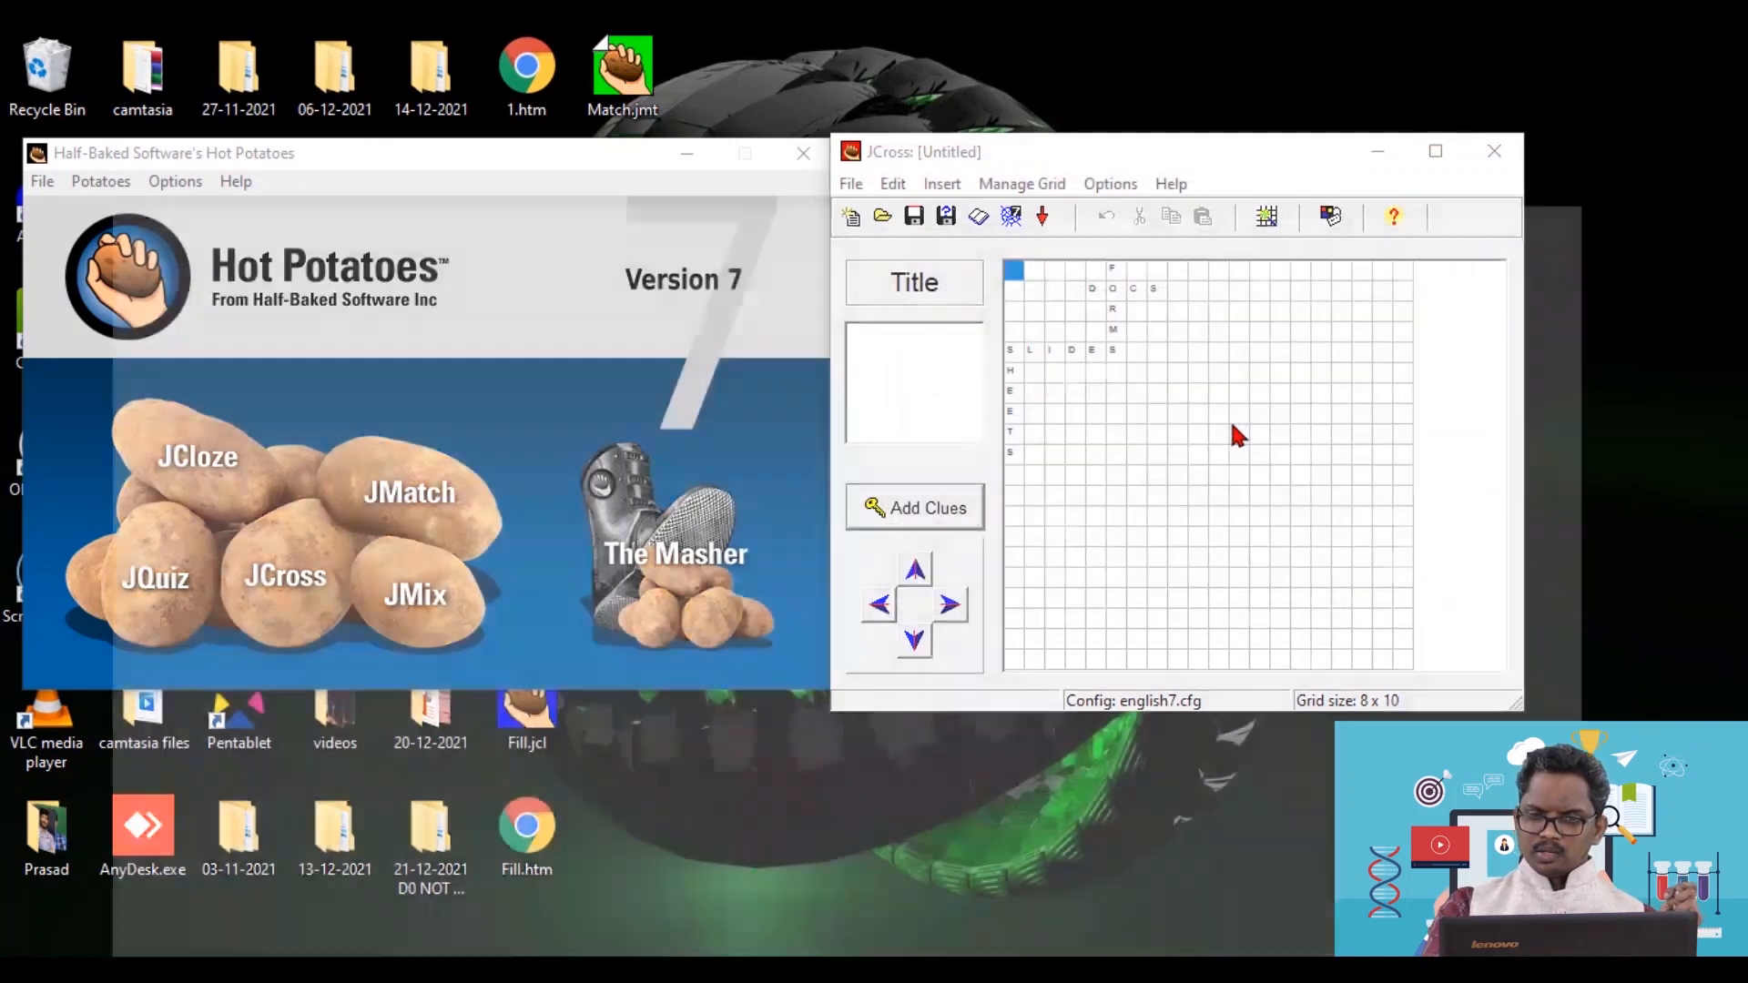
# - Display the clues for grid numbers 1, 2 and 3 in the crossword exercise
pyautogui.scroll(-1, 662, 243)
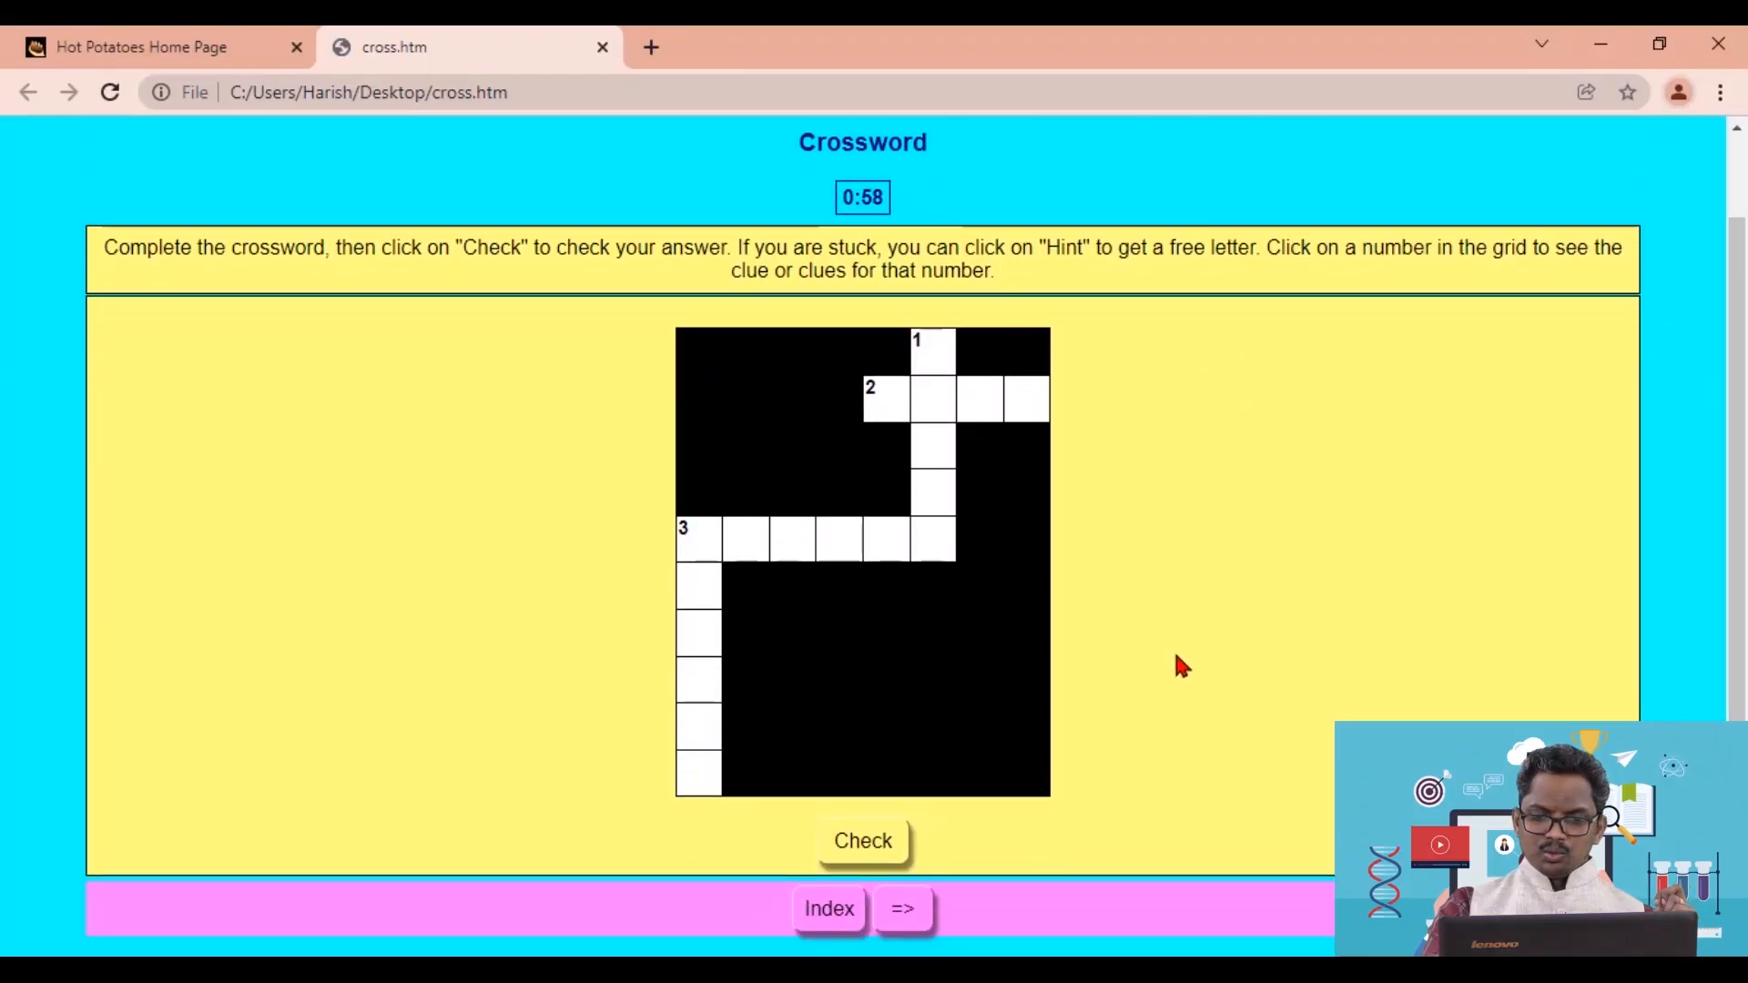
pyautogui.click(930, 358)
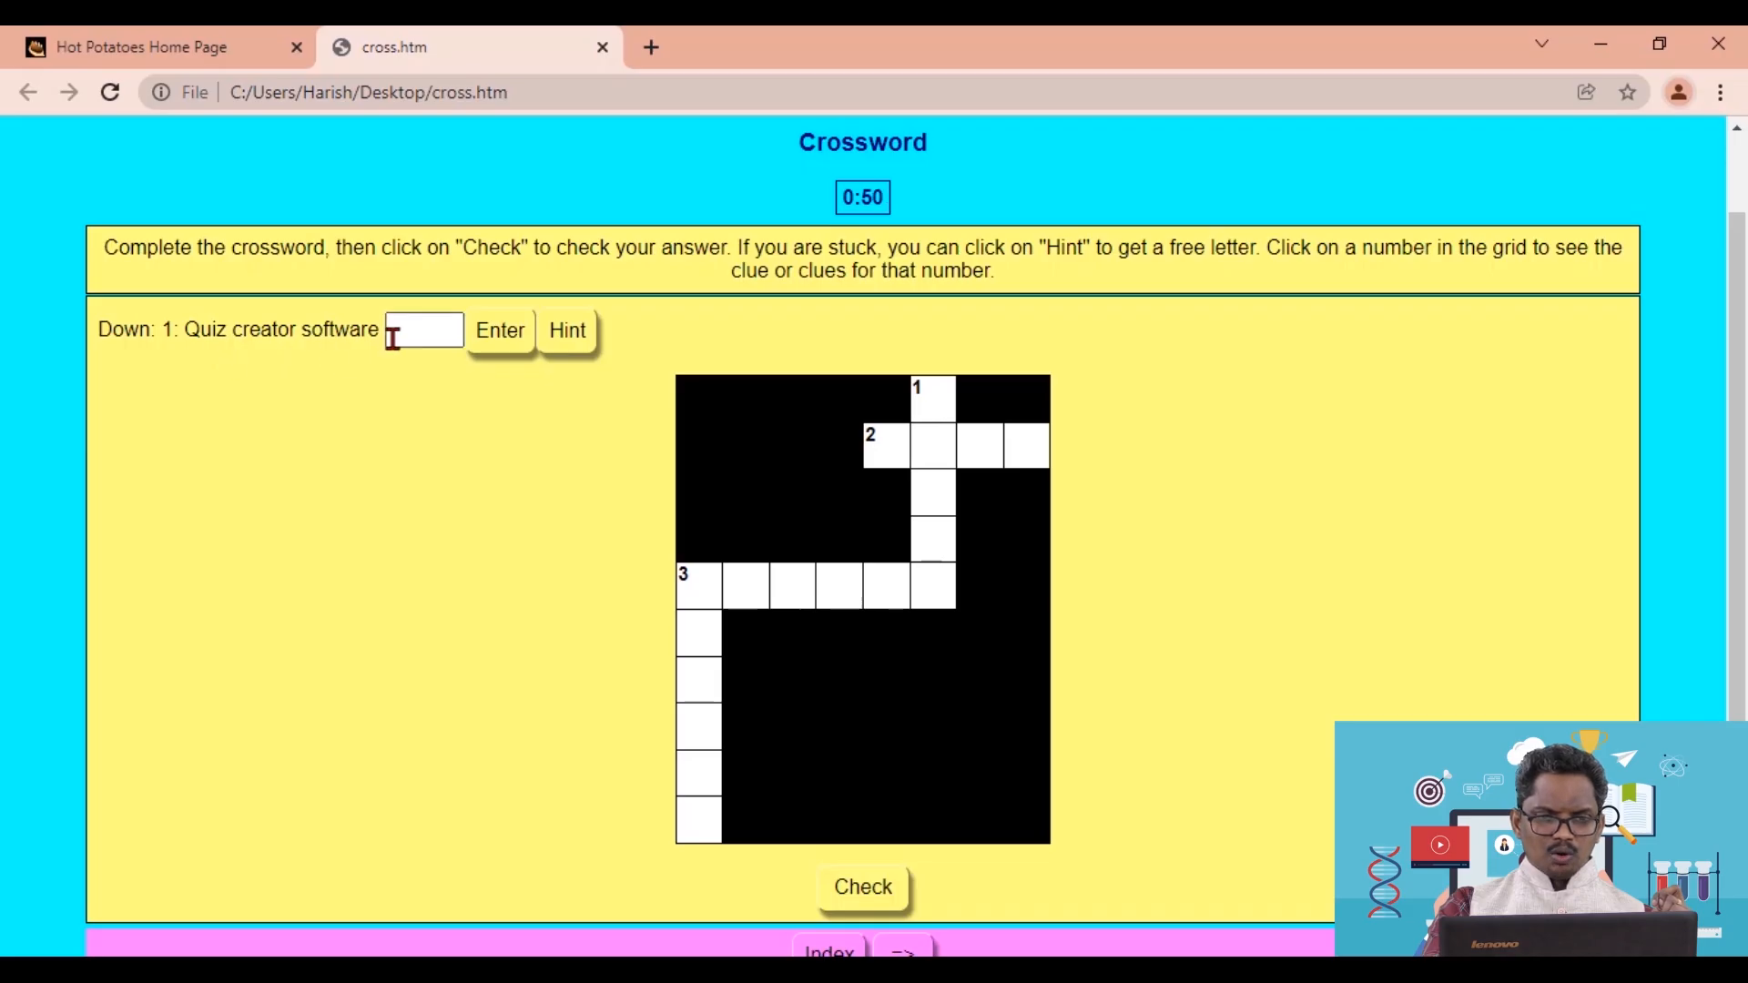
pyautogui.click(435, 335)
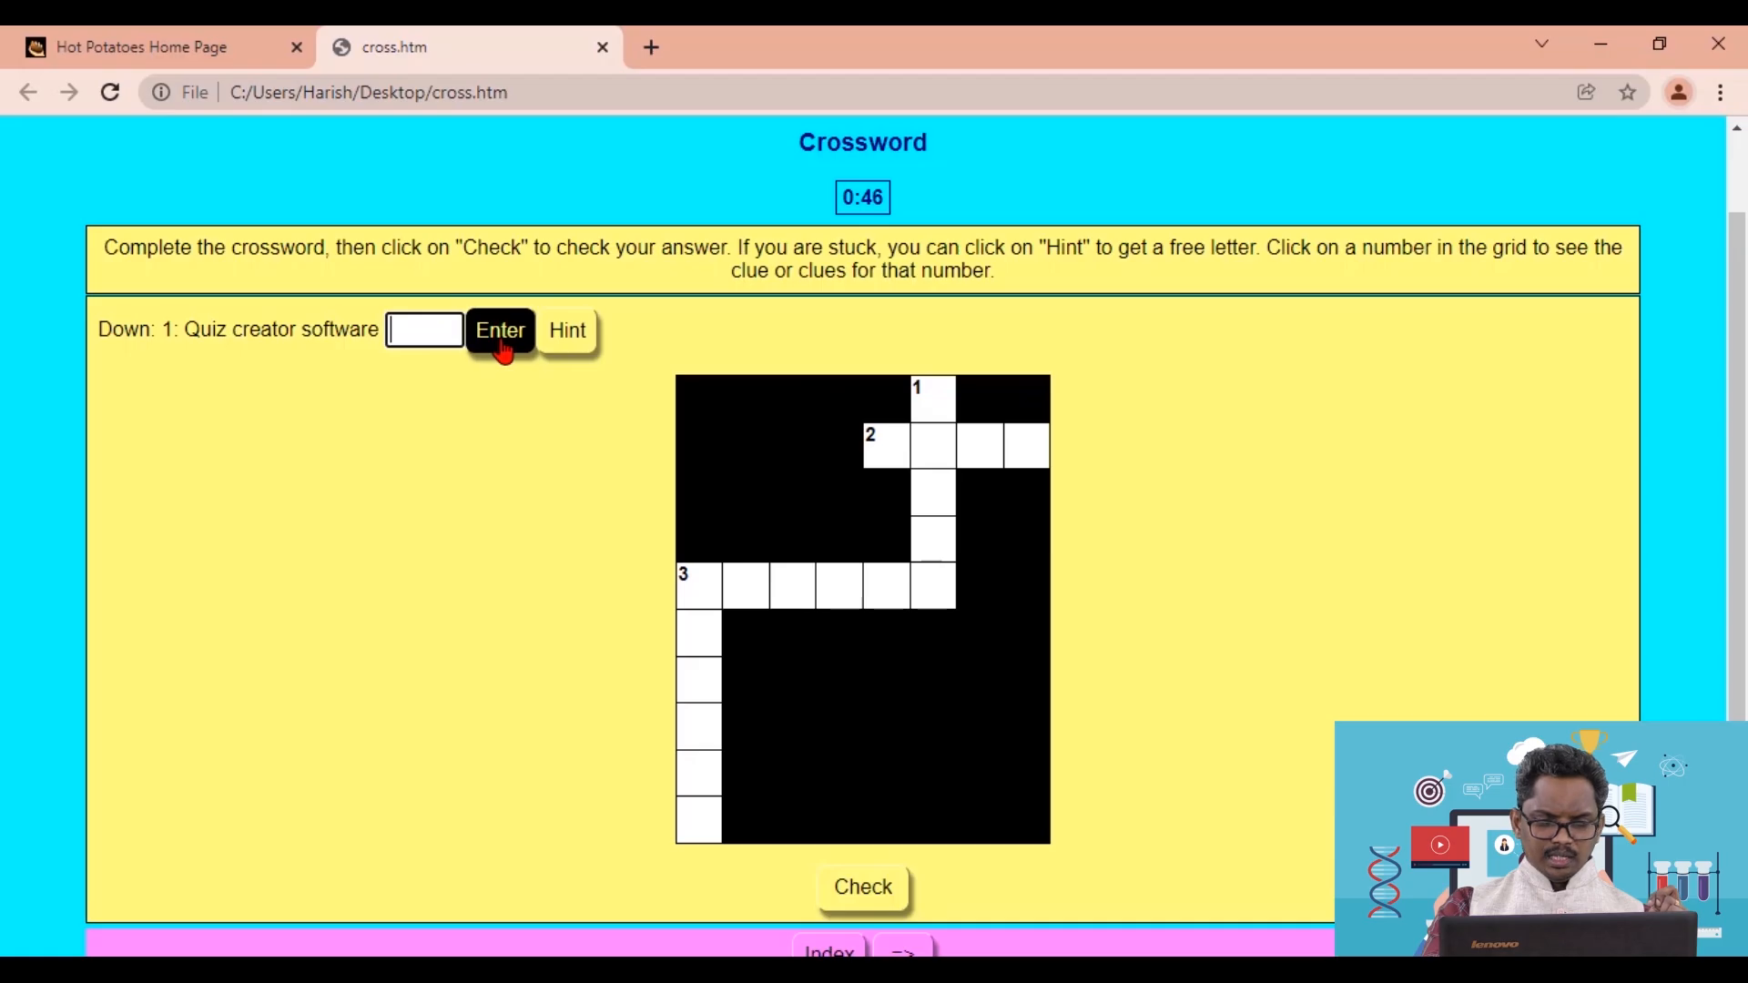
pyautogui.click(877, 456)
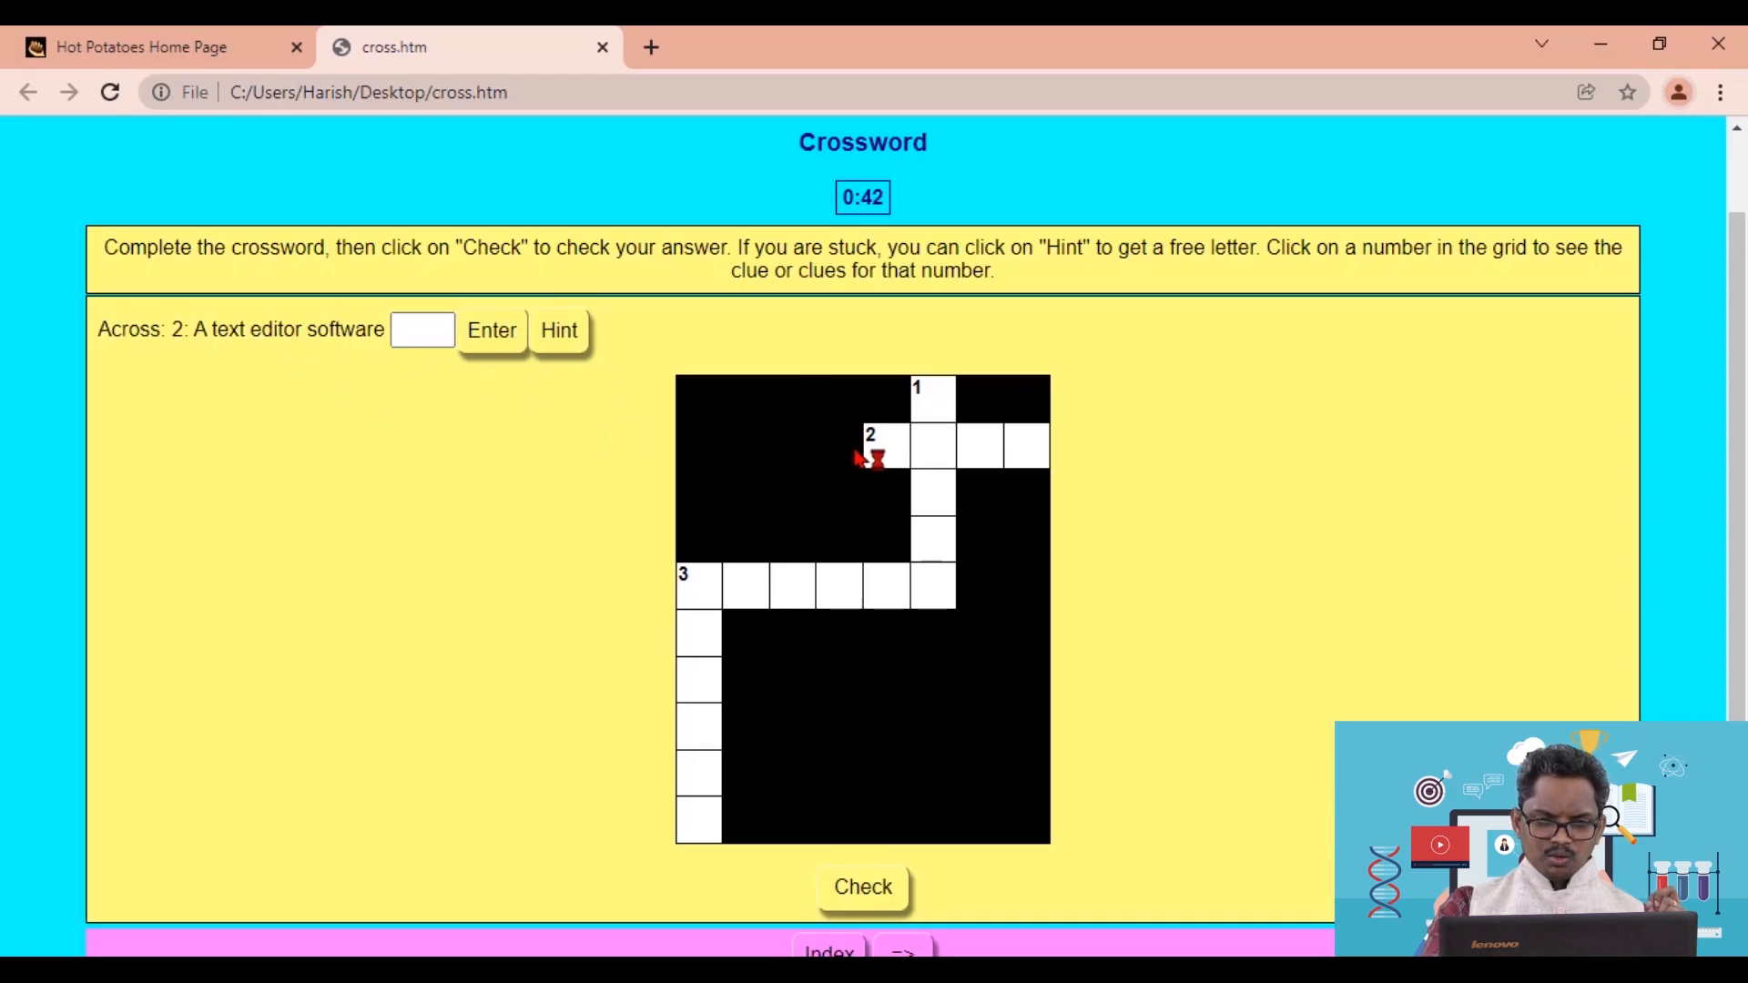
pyautogui.click(696, 590)
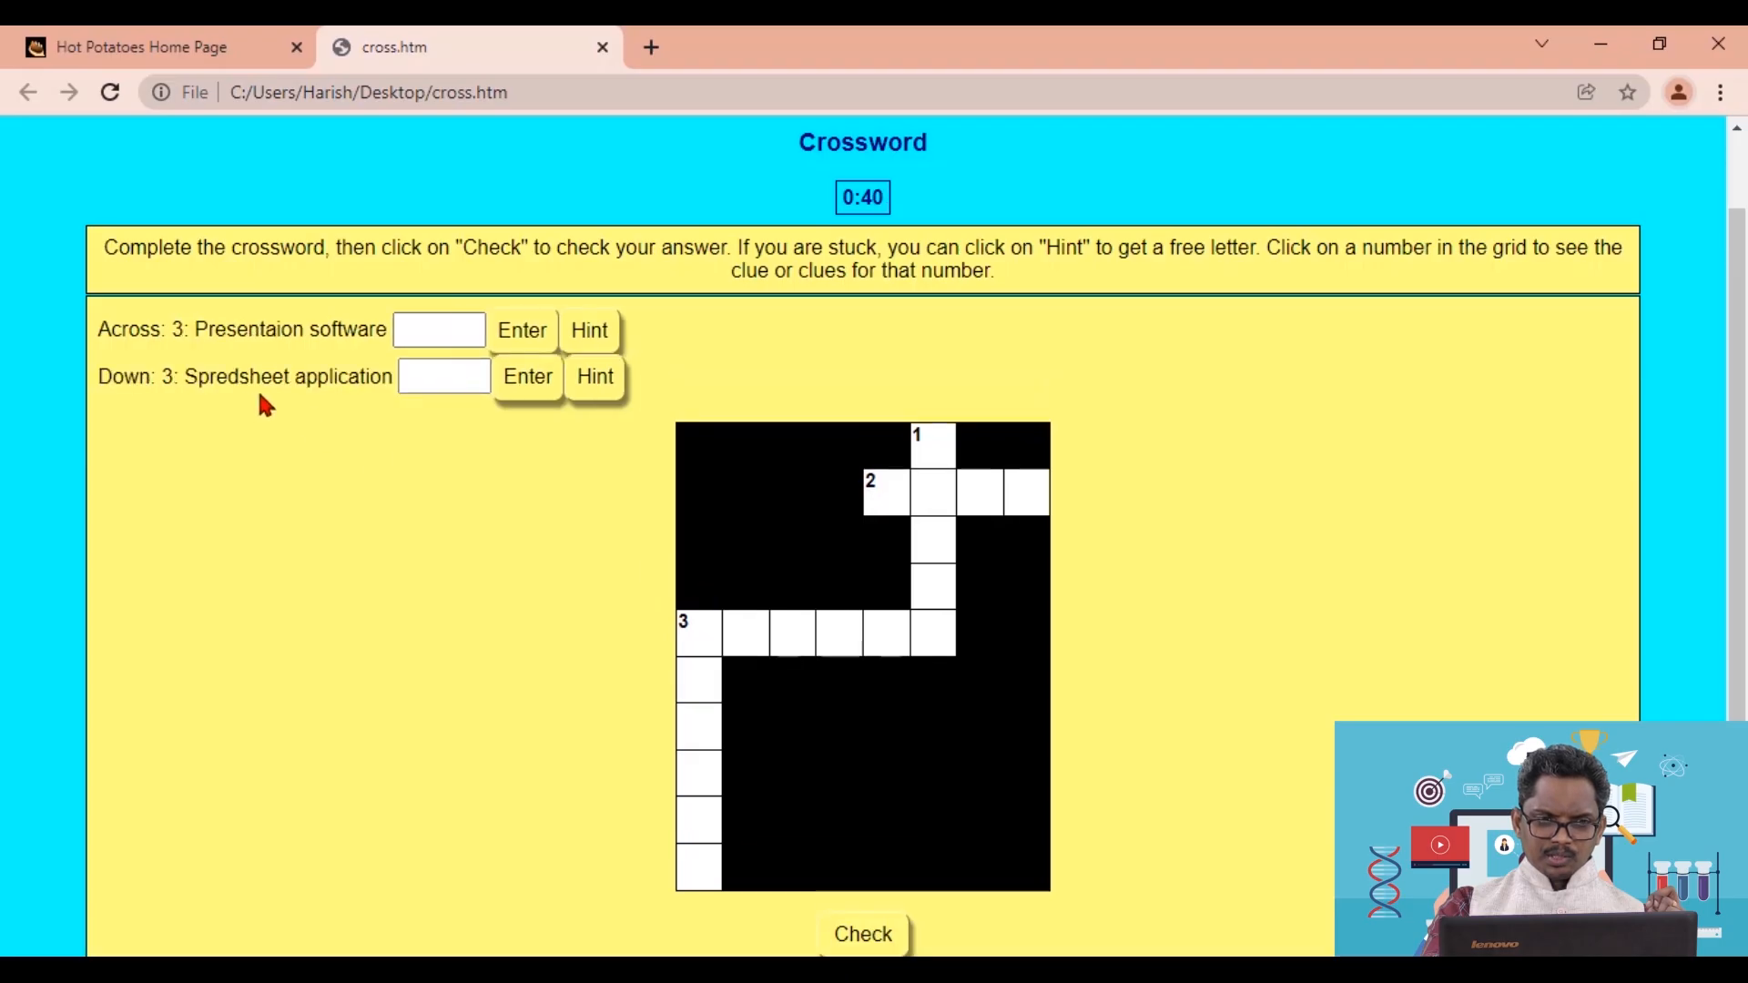
pyautogui.scroll(-1, 1447, 542)
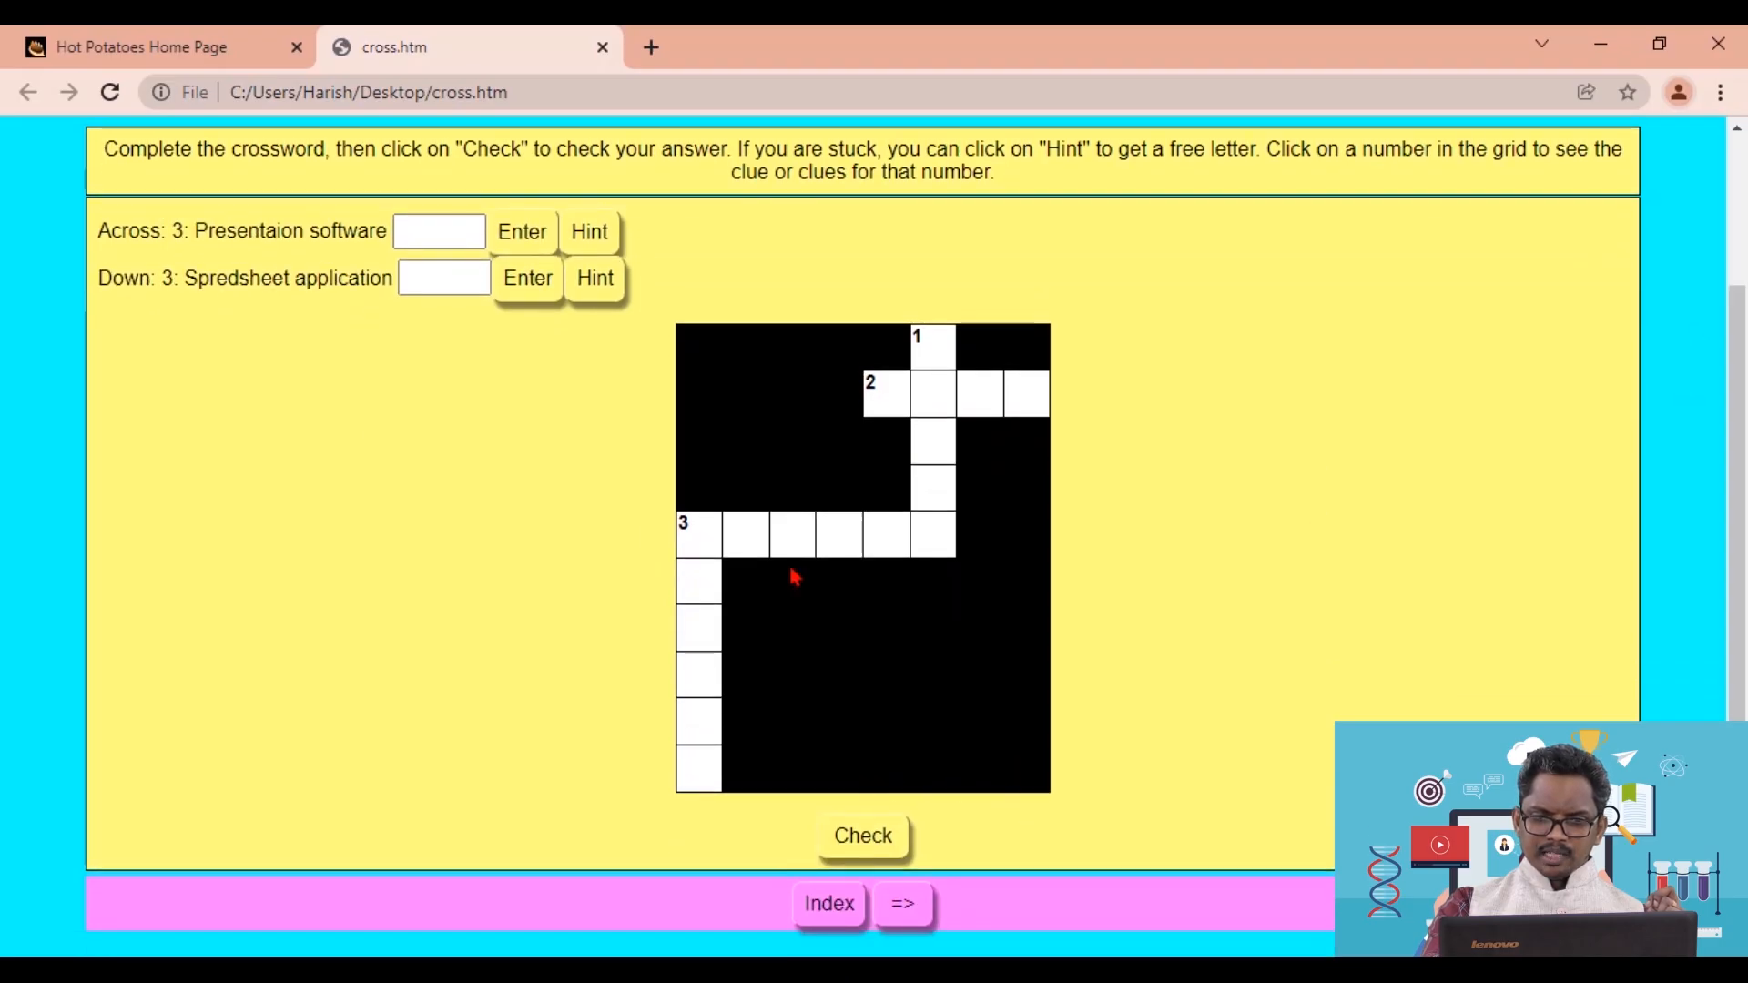
# - Examine the running timer and grid on the crossword exercise page, and close its browser tab
pyautogui.scroll(2, 1189, 624)
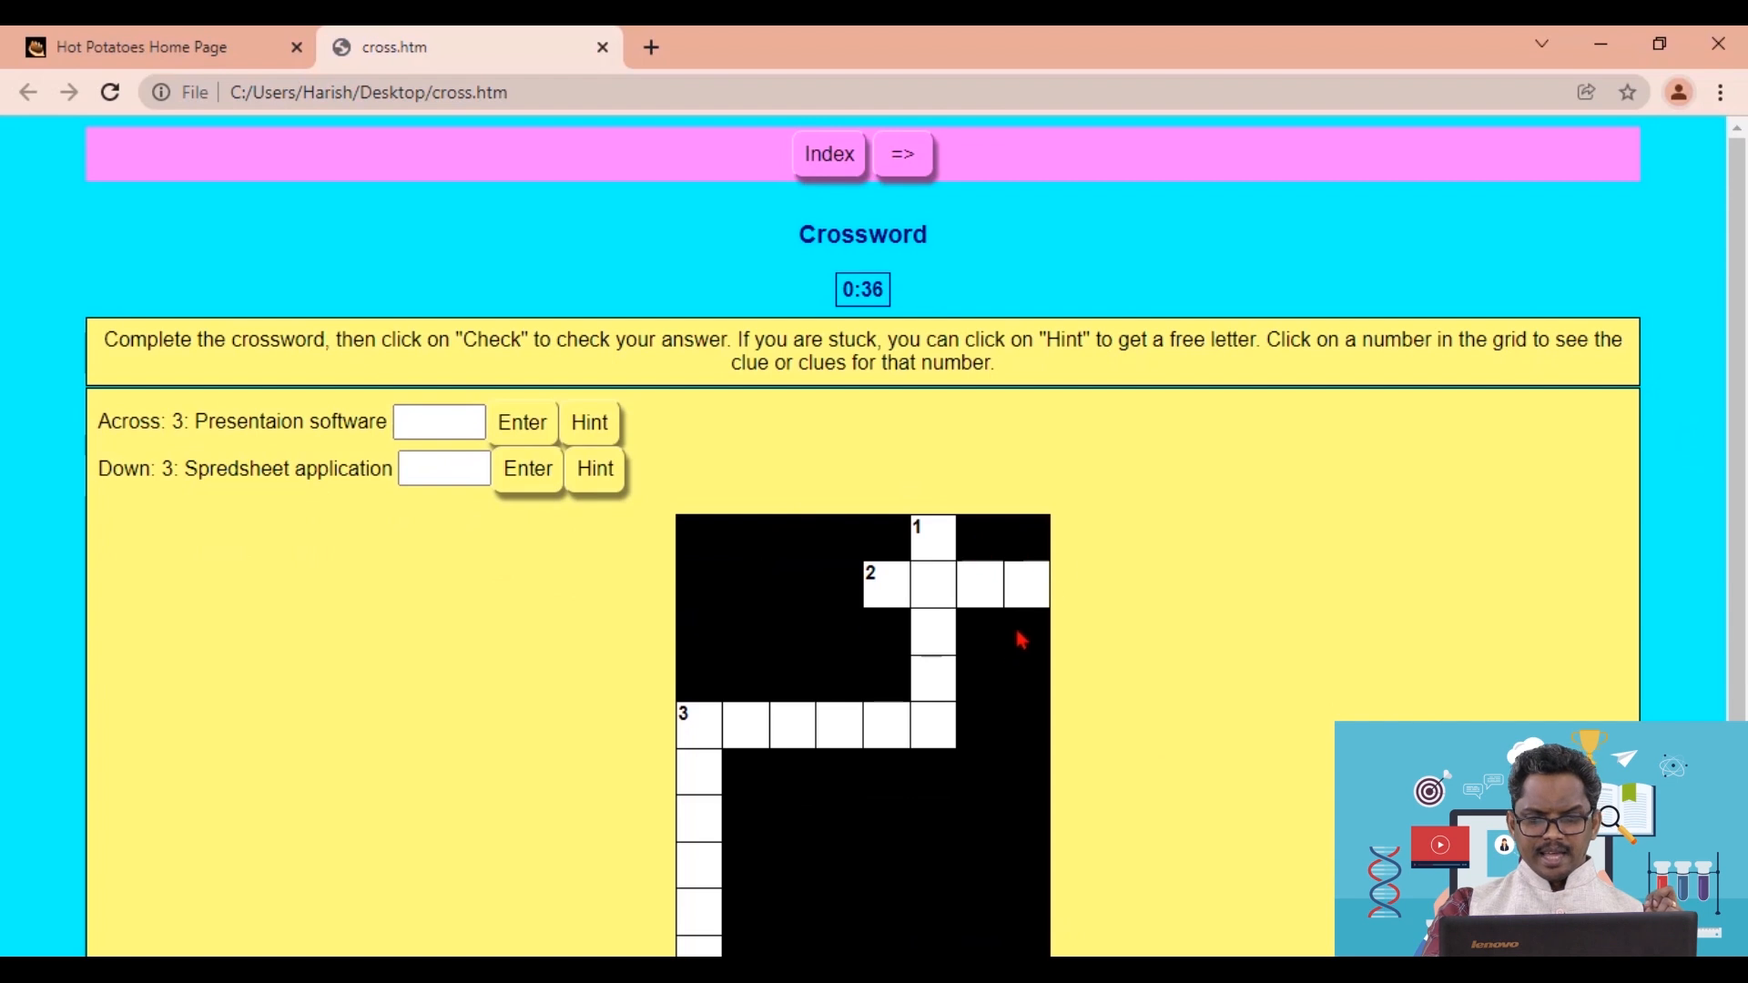
pyautogui.scroll(-2, 1009, 652)
pyautogui.scroll(2, 956, 421)
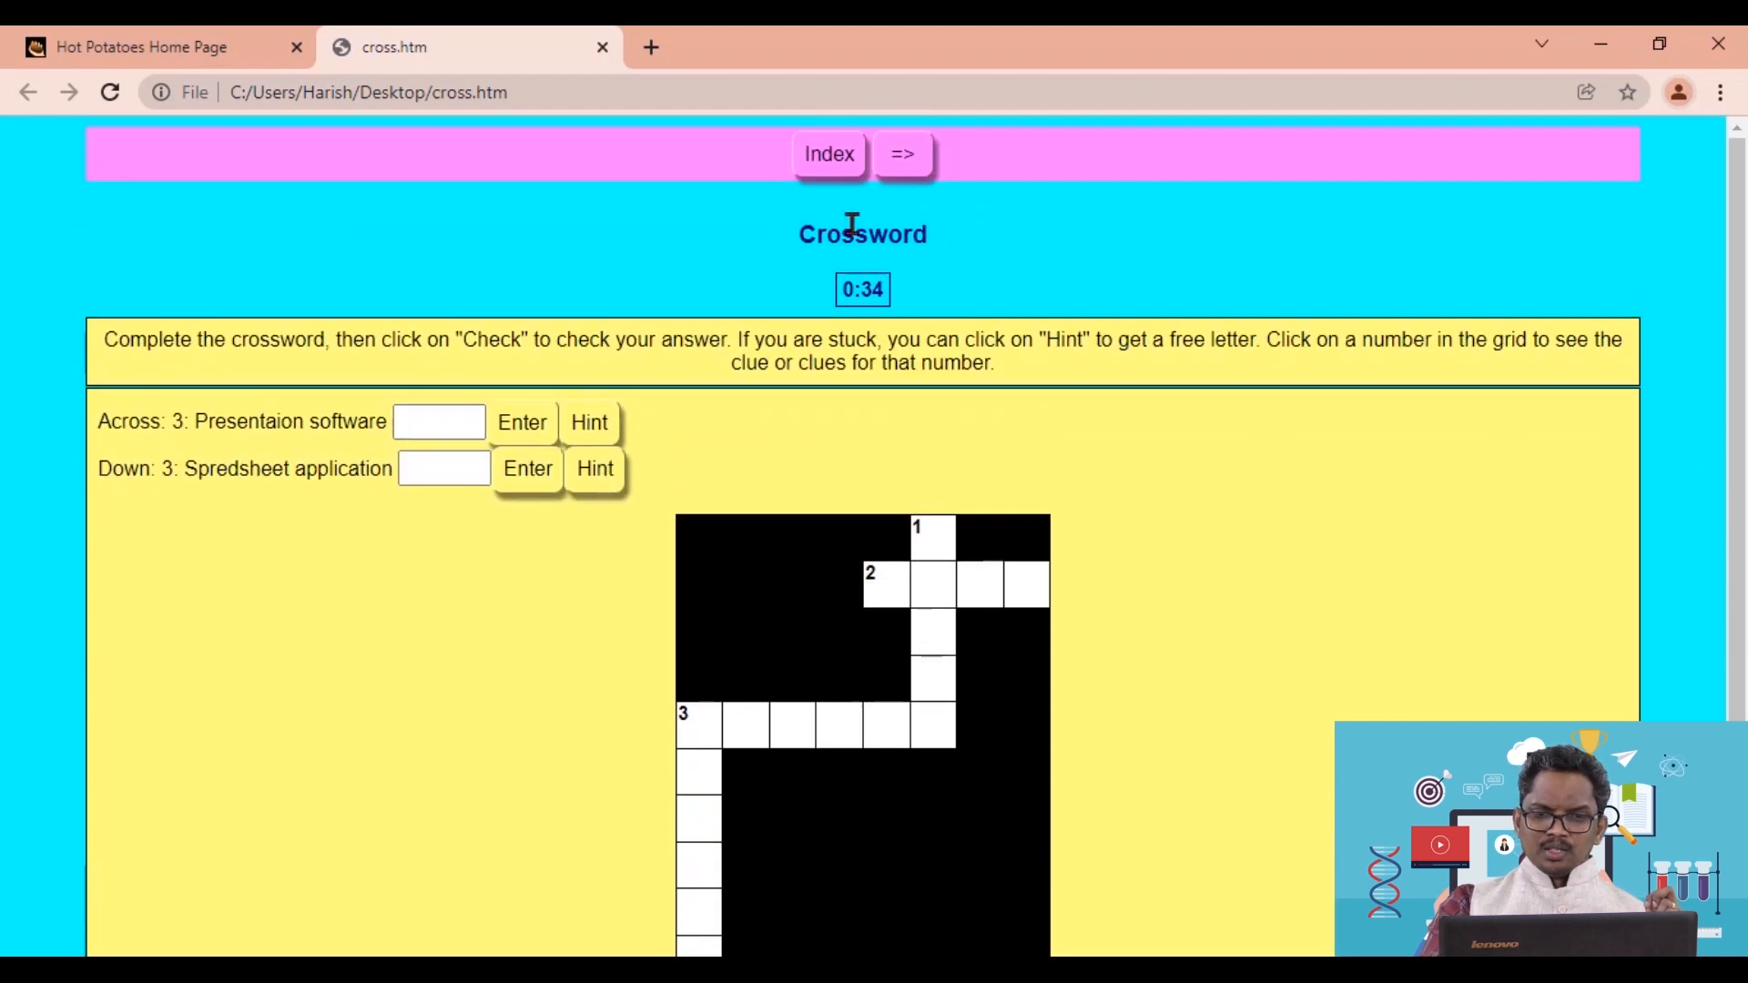
pyautogui.click(601, 47)
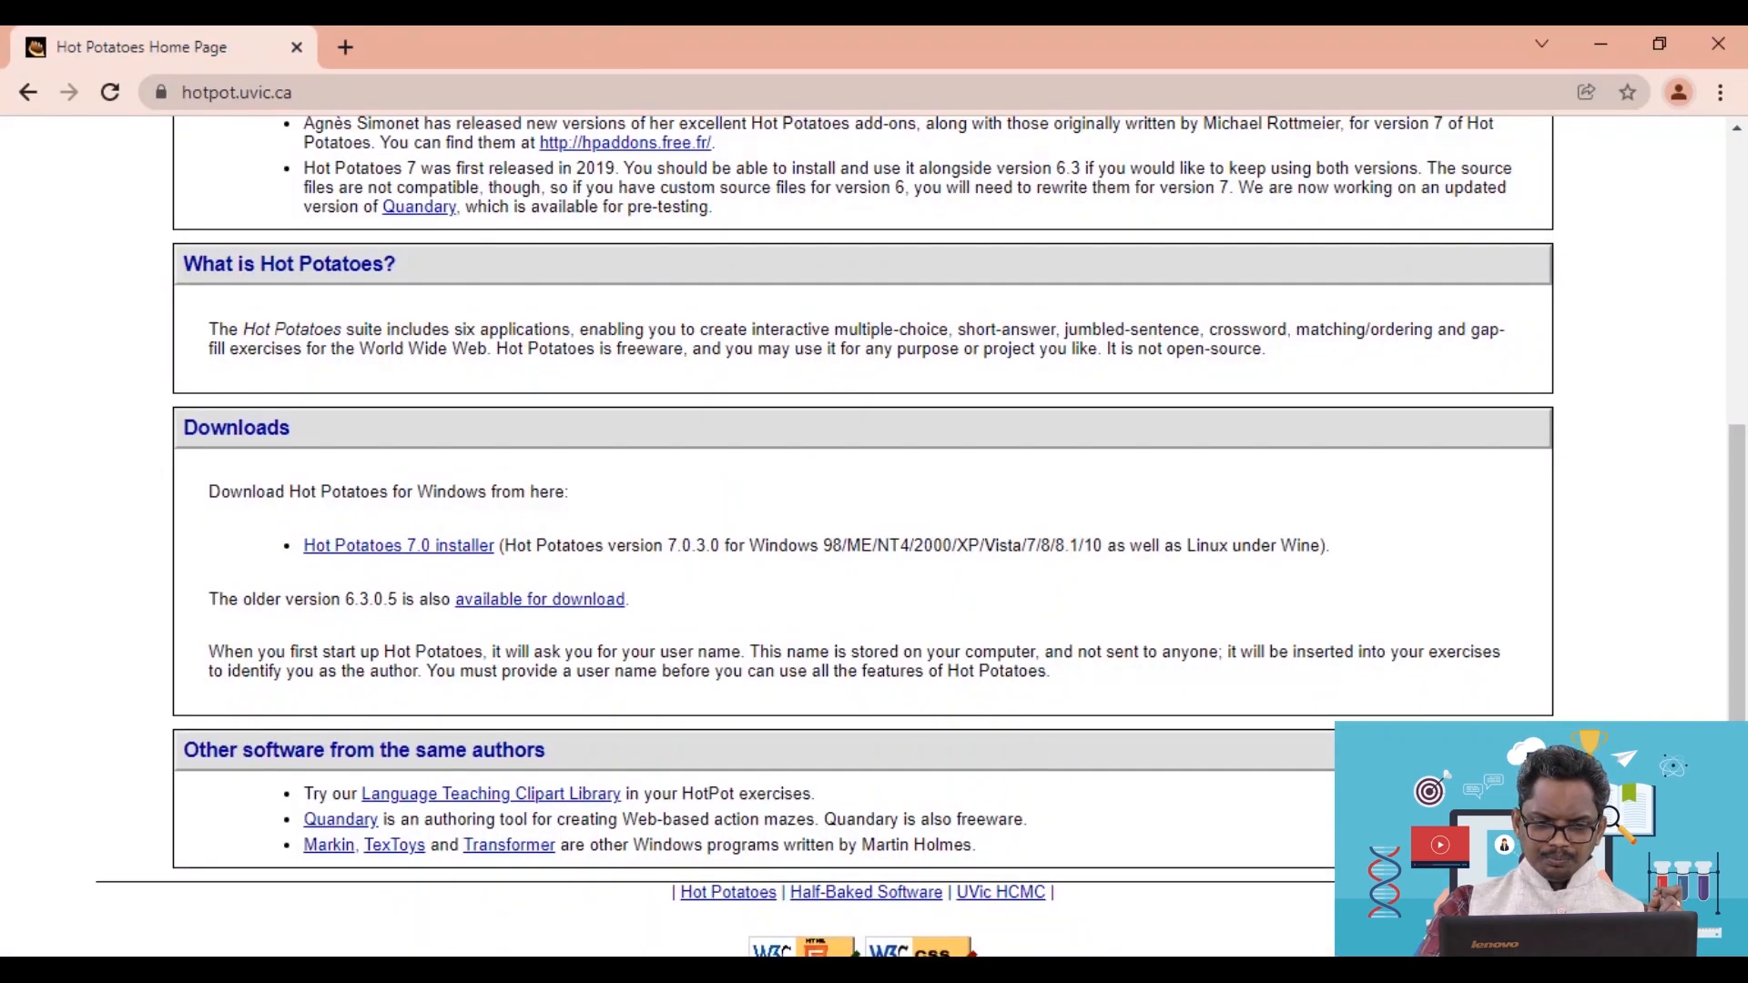
# - Switch to the JCross window and save the crossword project as Cross on the Desktop
pyautogui.click(786, 954)
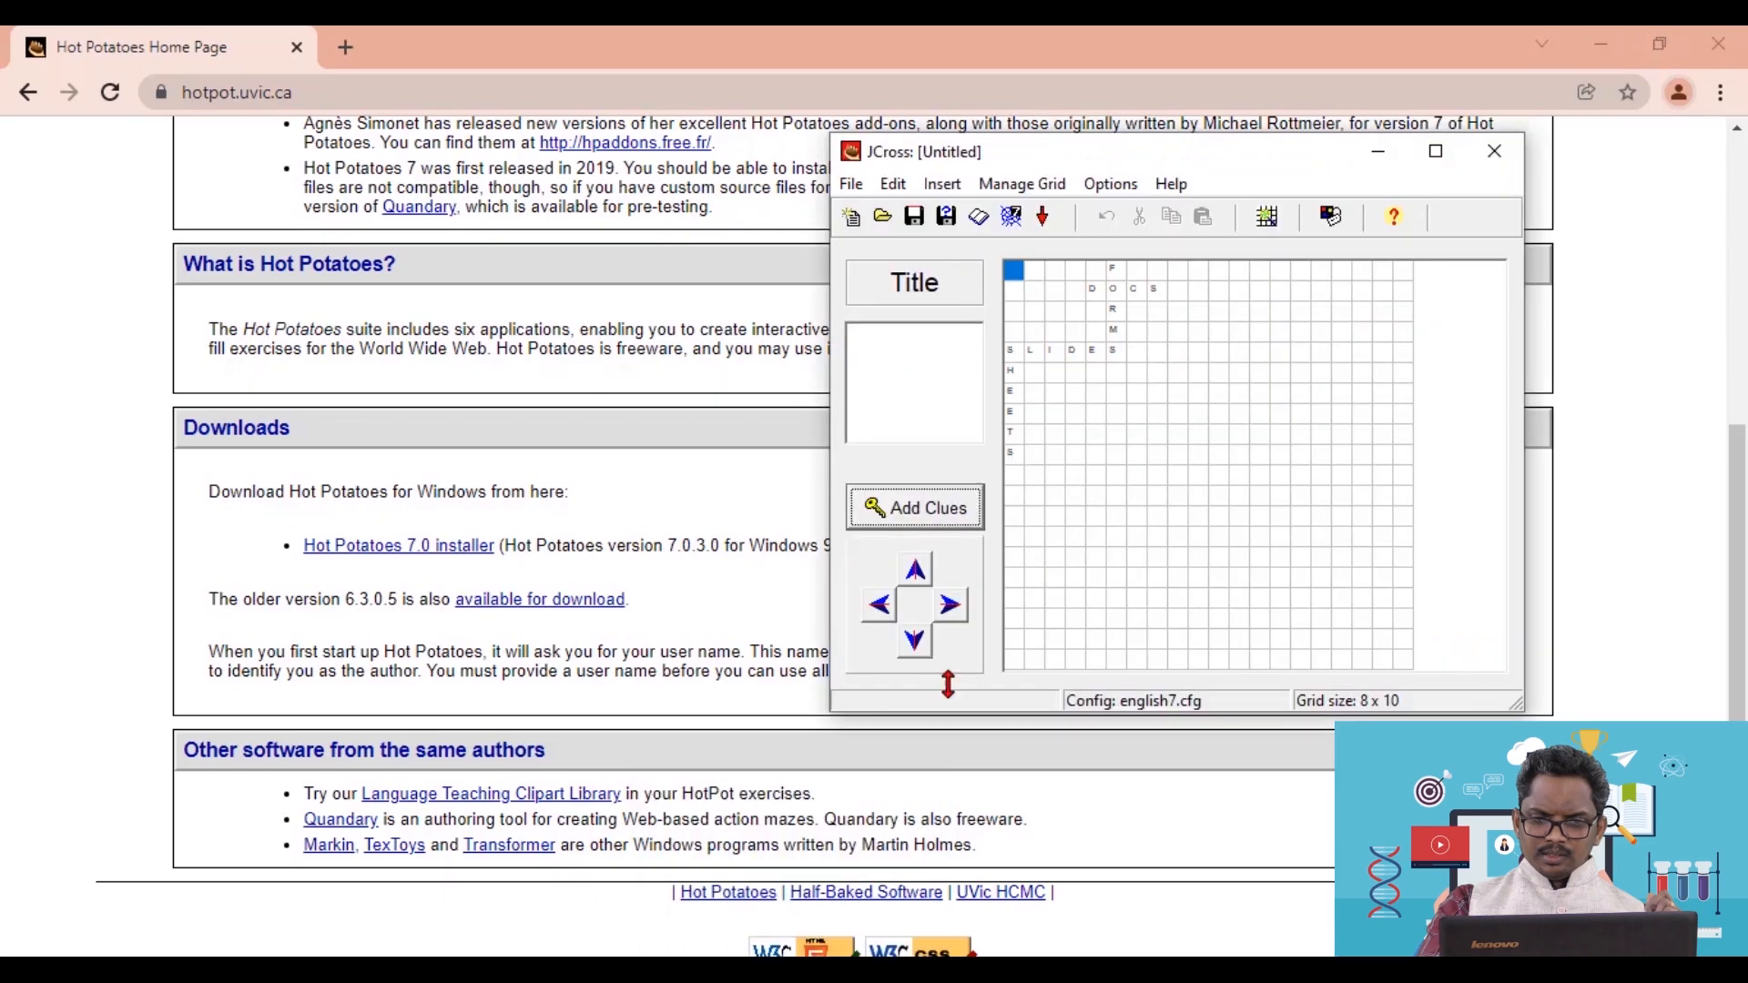
pyautogui.click(916, 218)
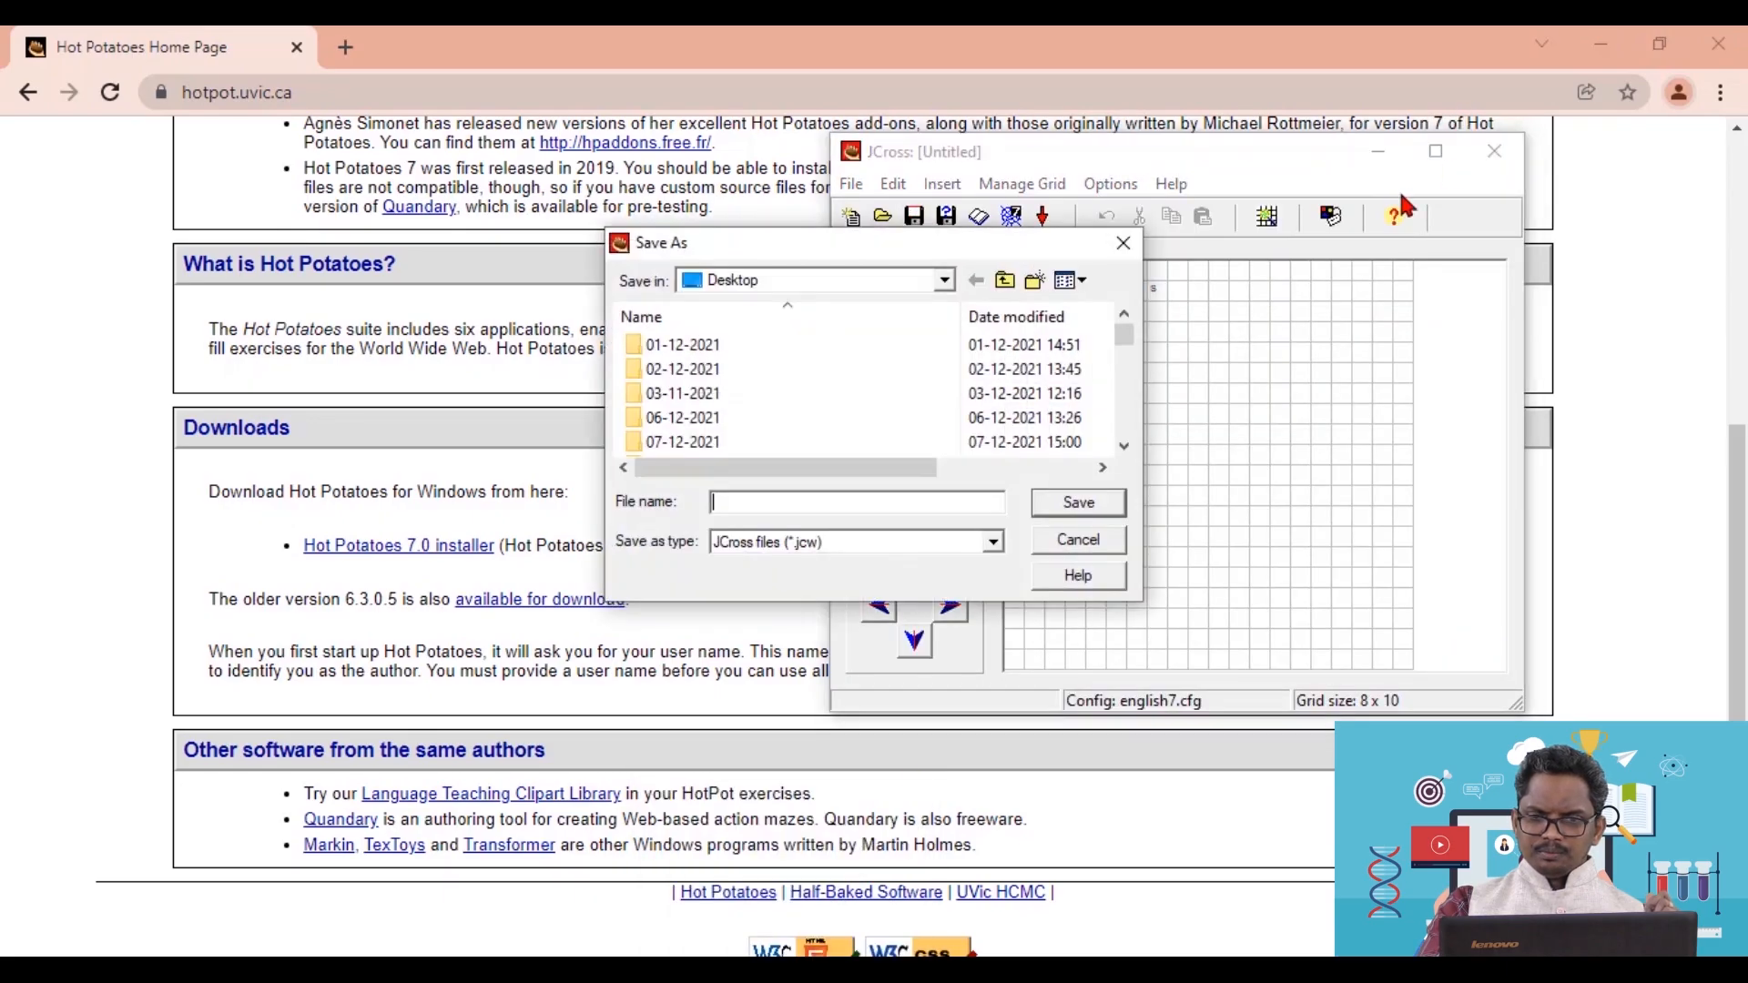
pyautogui.click(1099, 540)
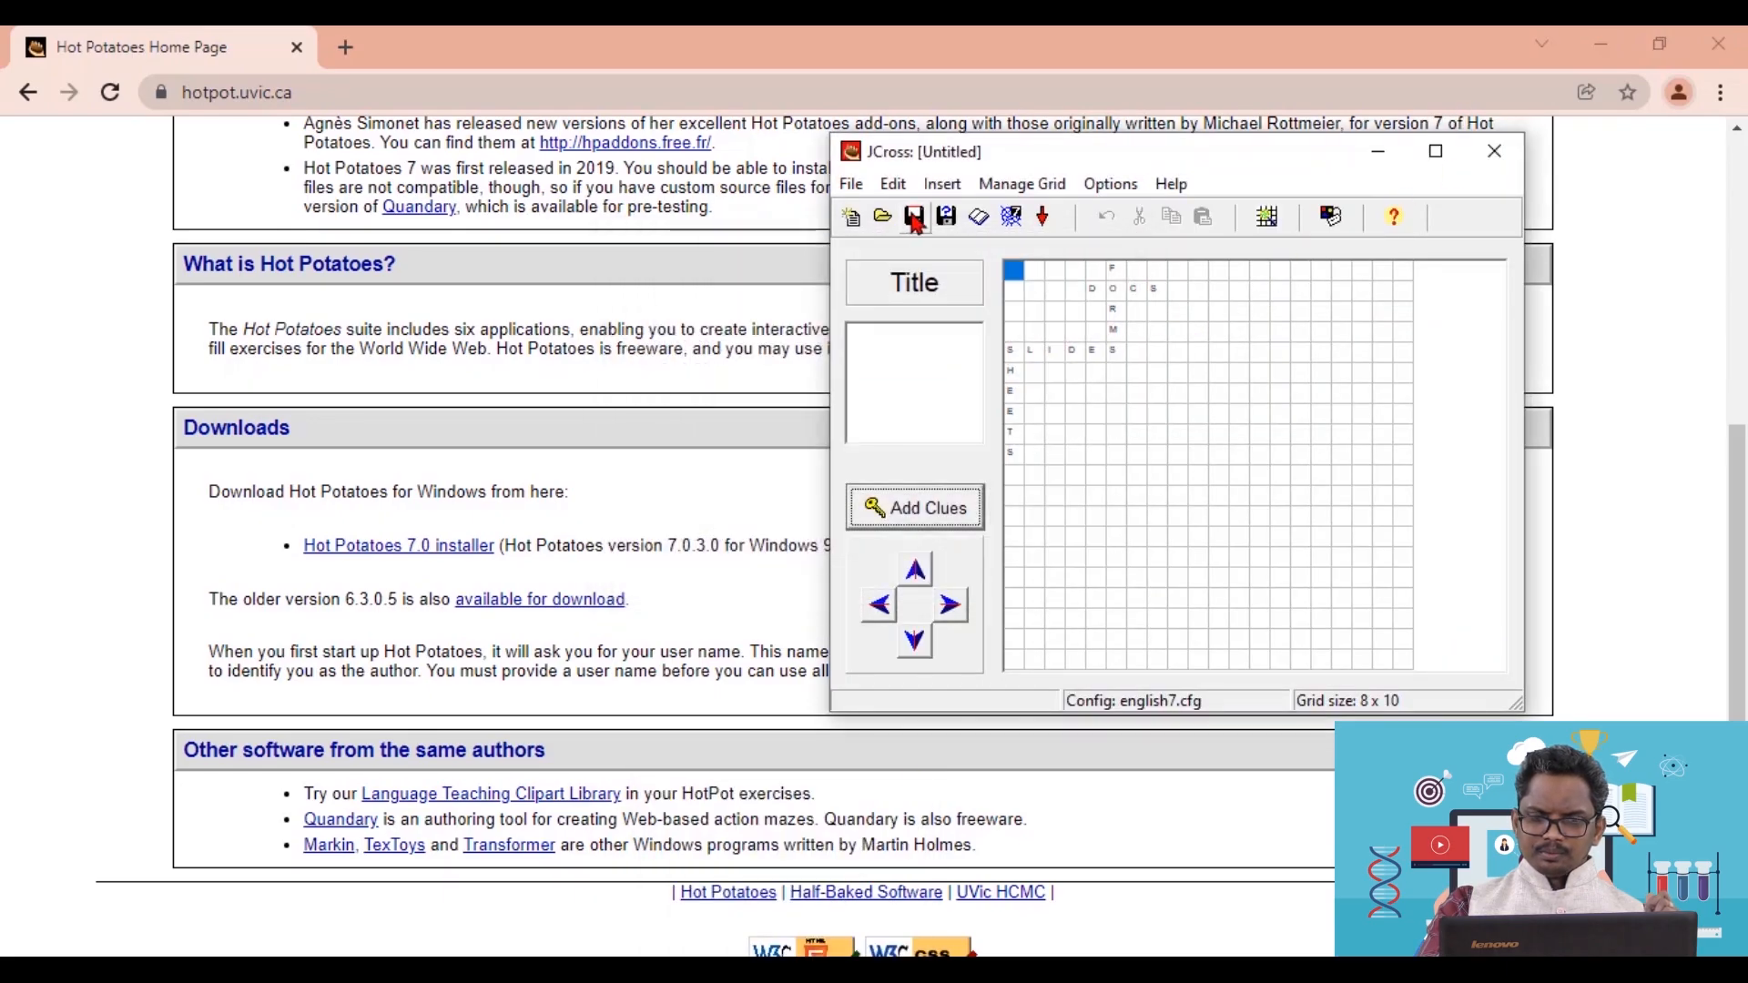
pyautogui.click(851, 184)
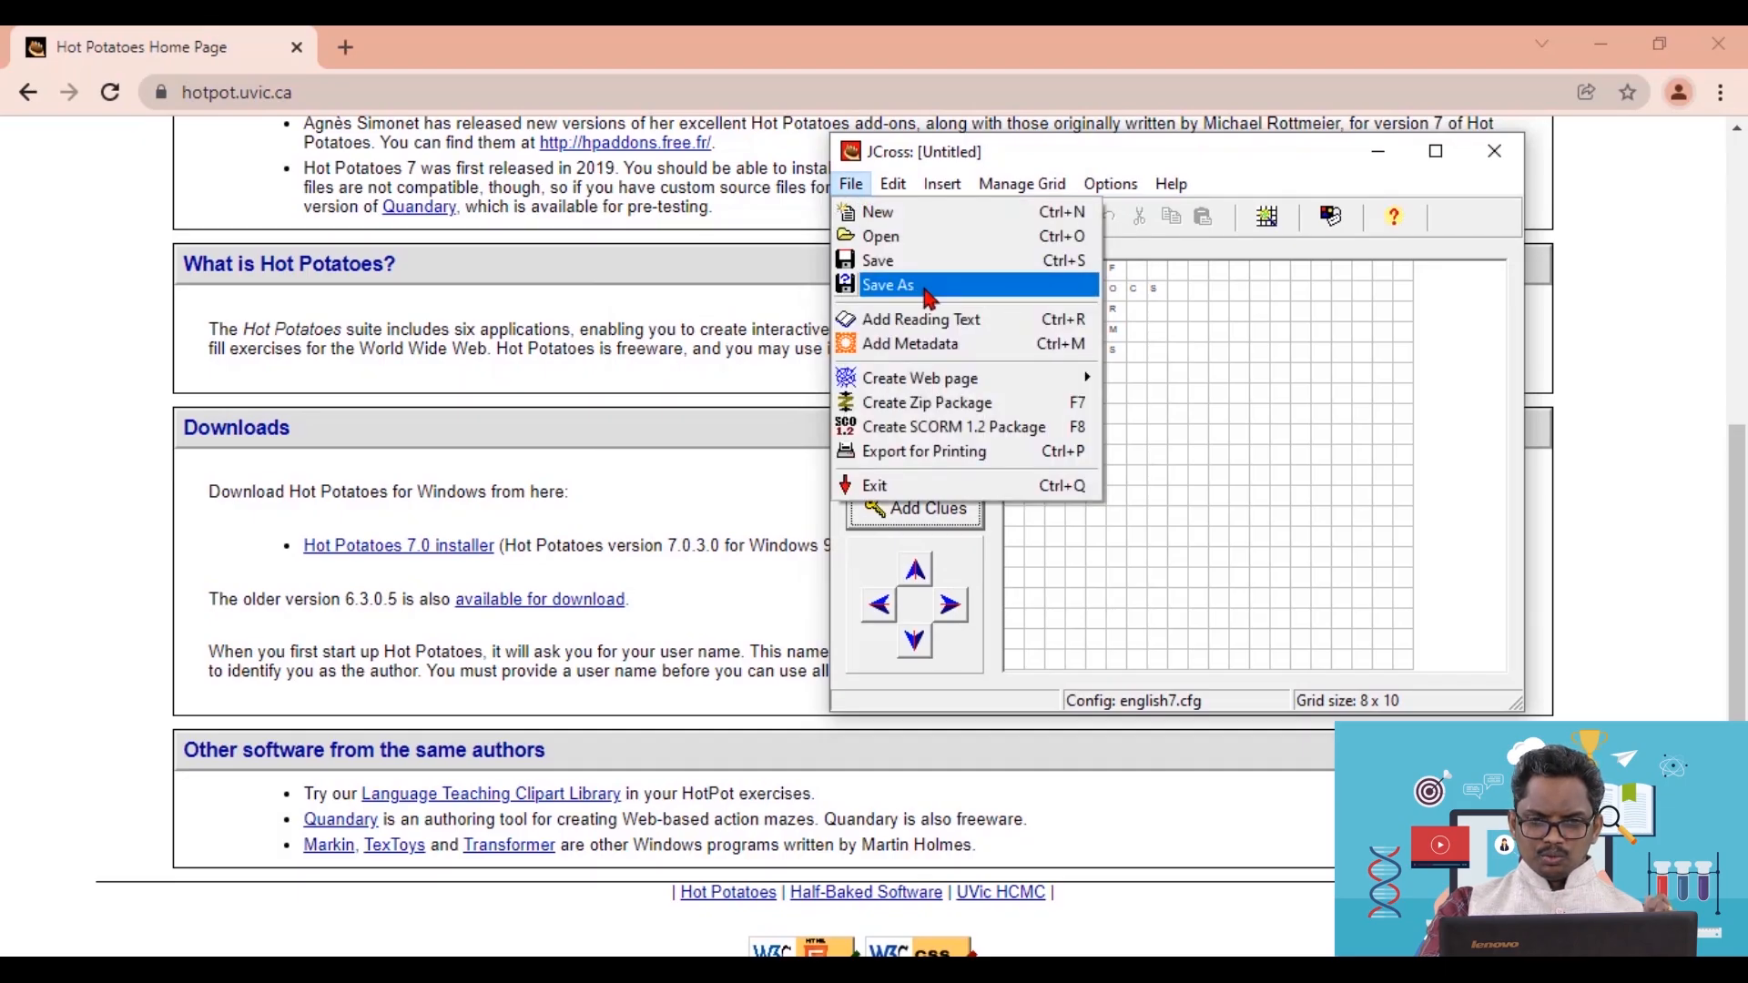
pyautogui.click(925, 287)
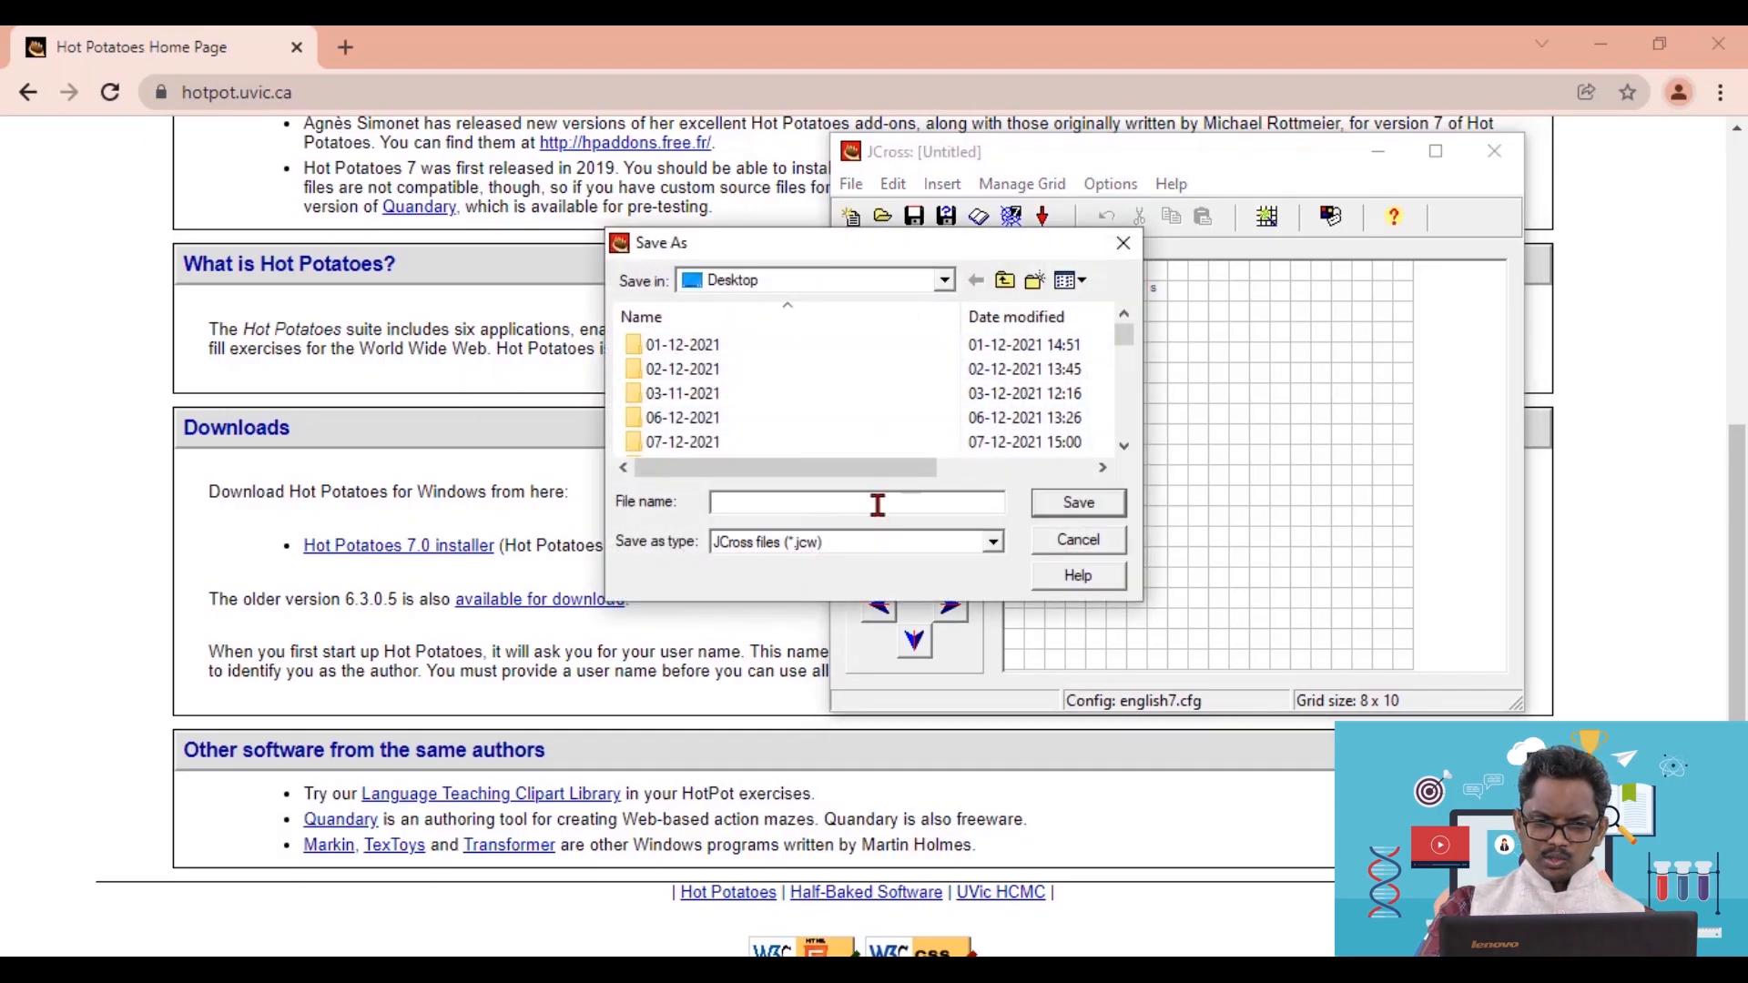
pyautogui.write('Cross')
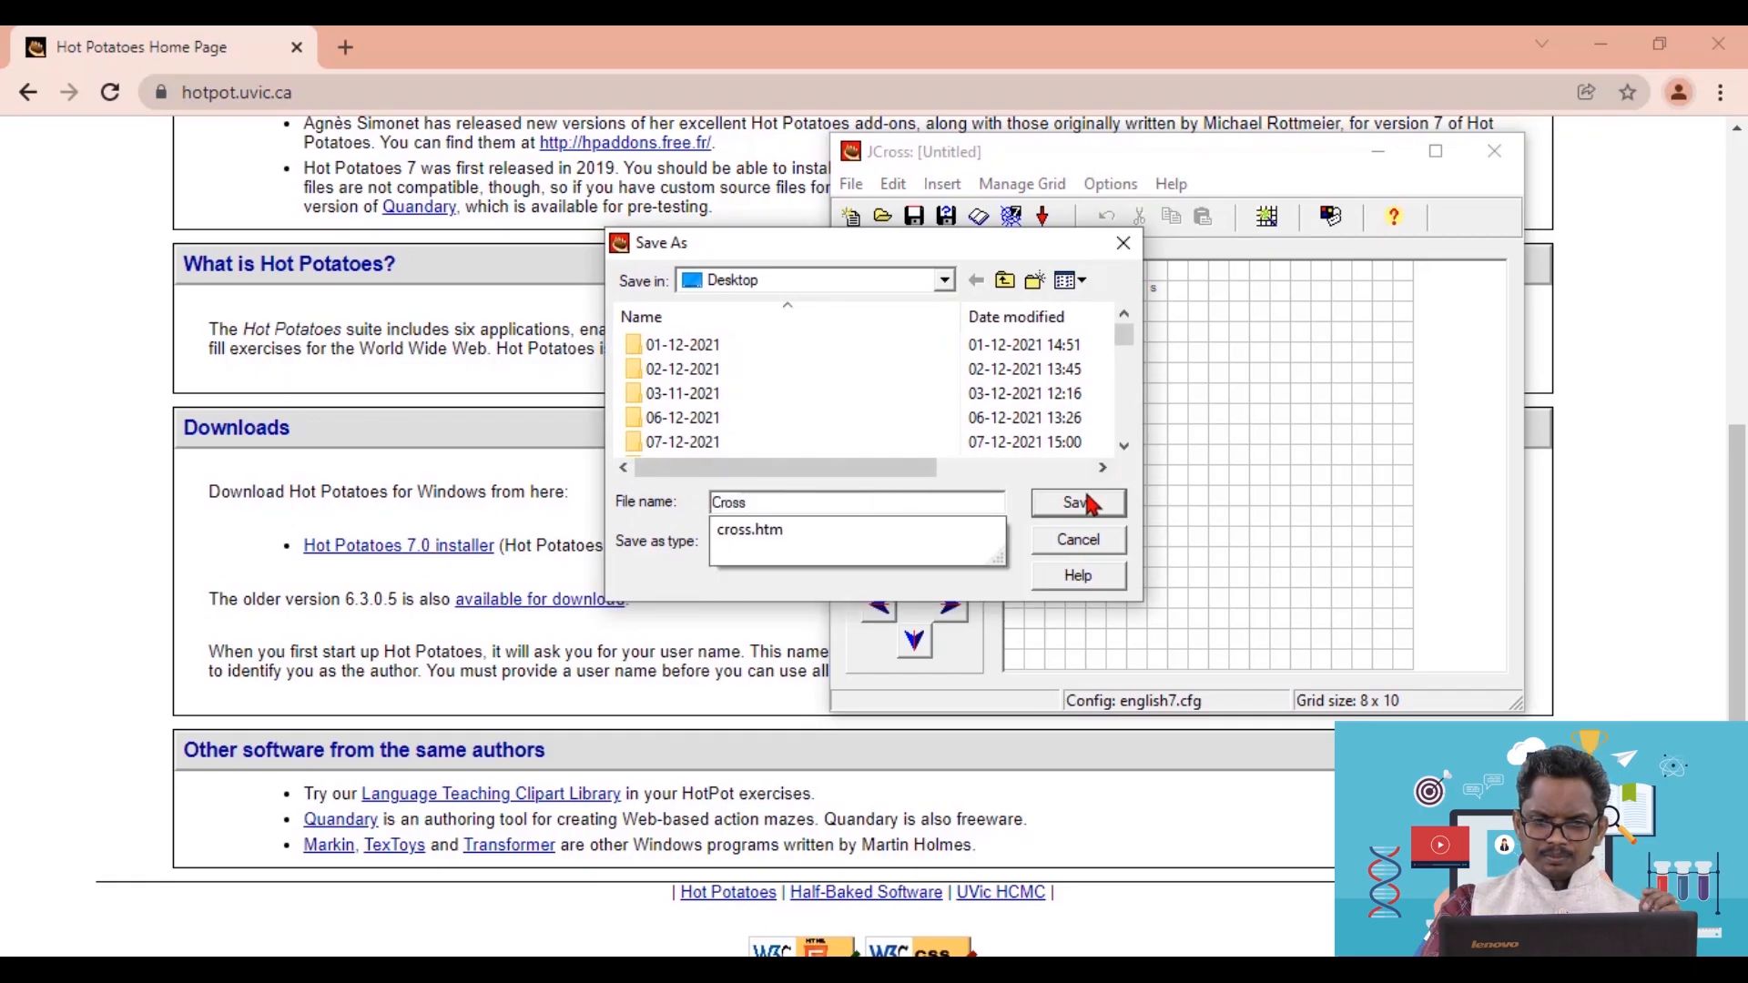
pyautogui.click(1090, 507)
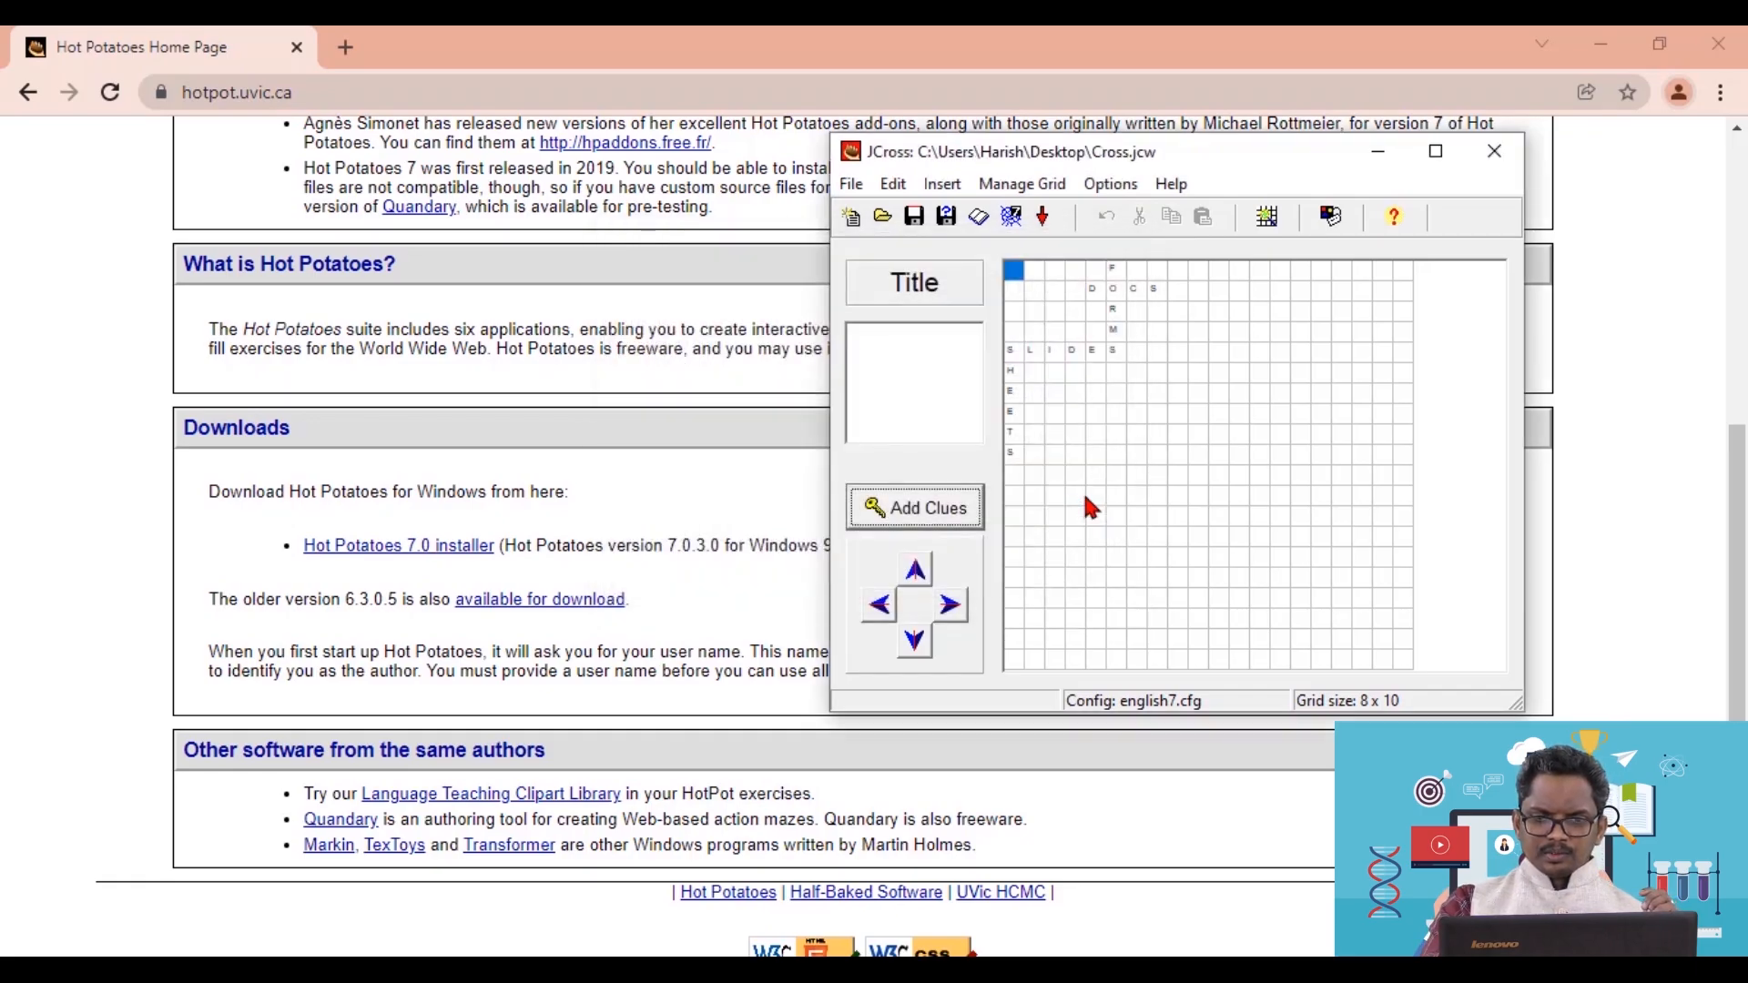
# - Minimize the browser, rearrange the Hot Potatoes launcher on the desktop, and close the JCross window
pyautogui.click(1374, 145)
pyautogui.click(1600, 45)
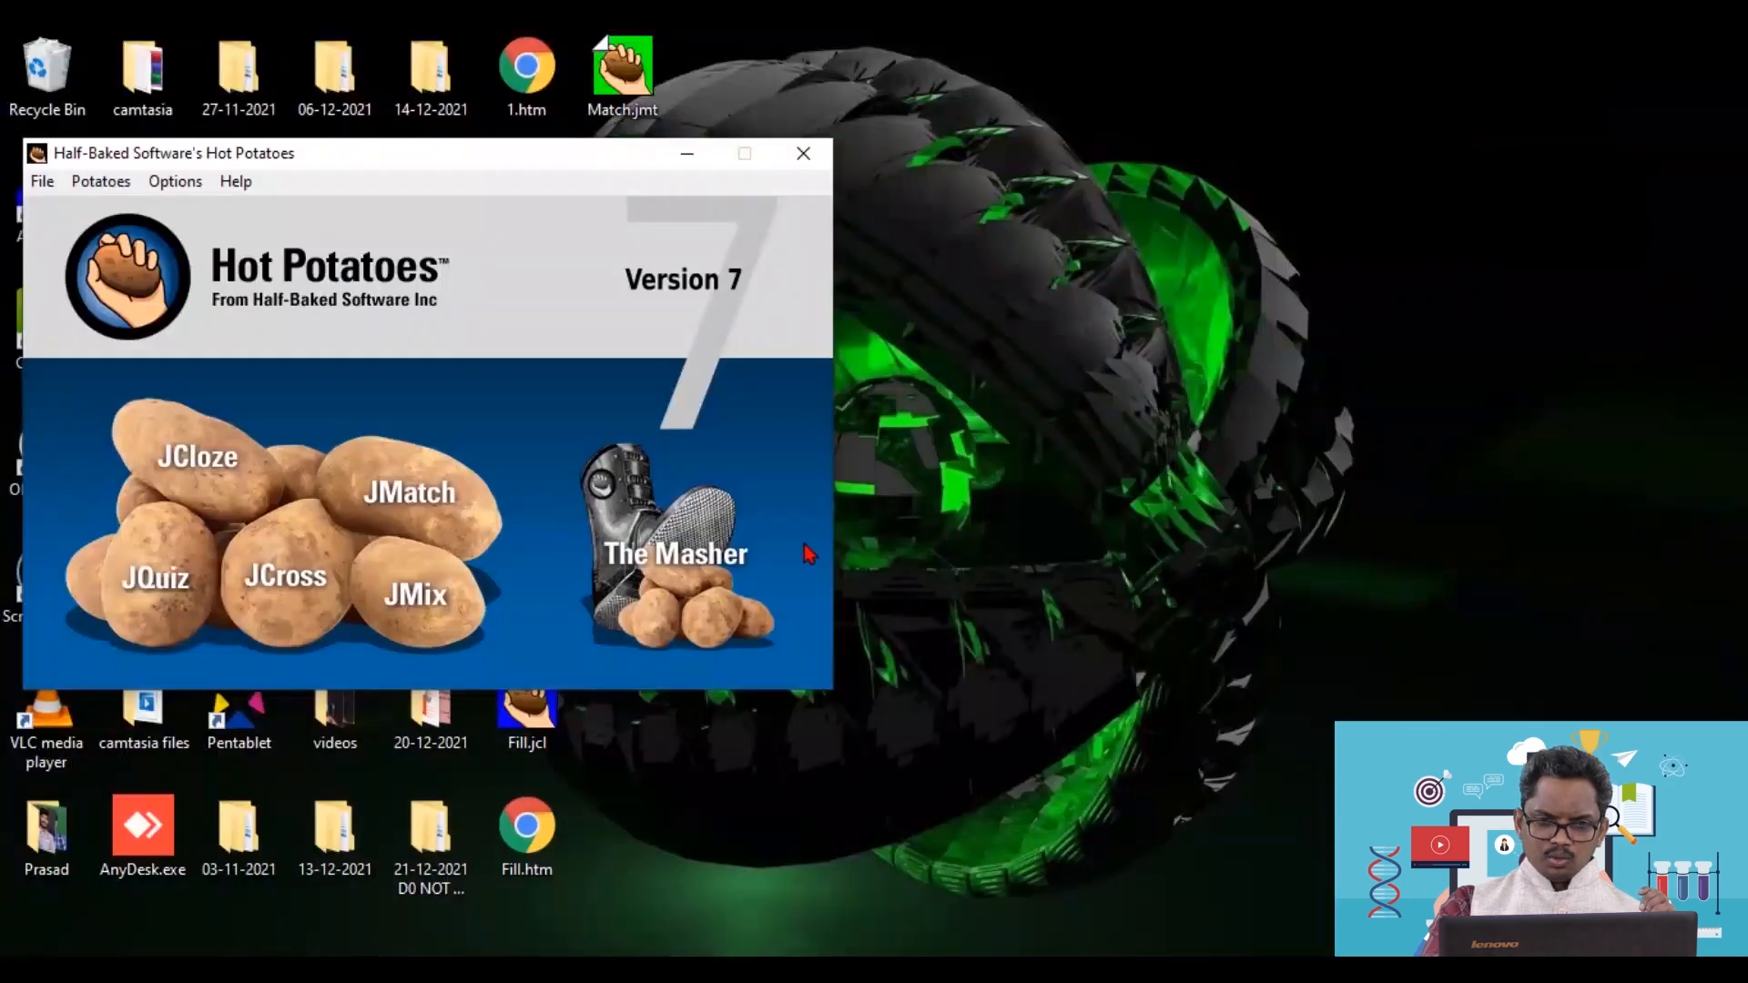
pyautogui.moveTo(598, 149); pyautogui.dragTo(1439, 175)
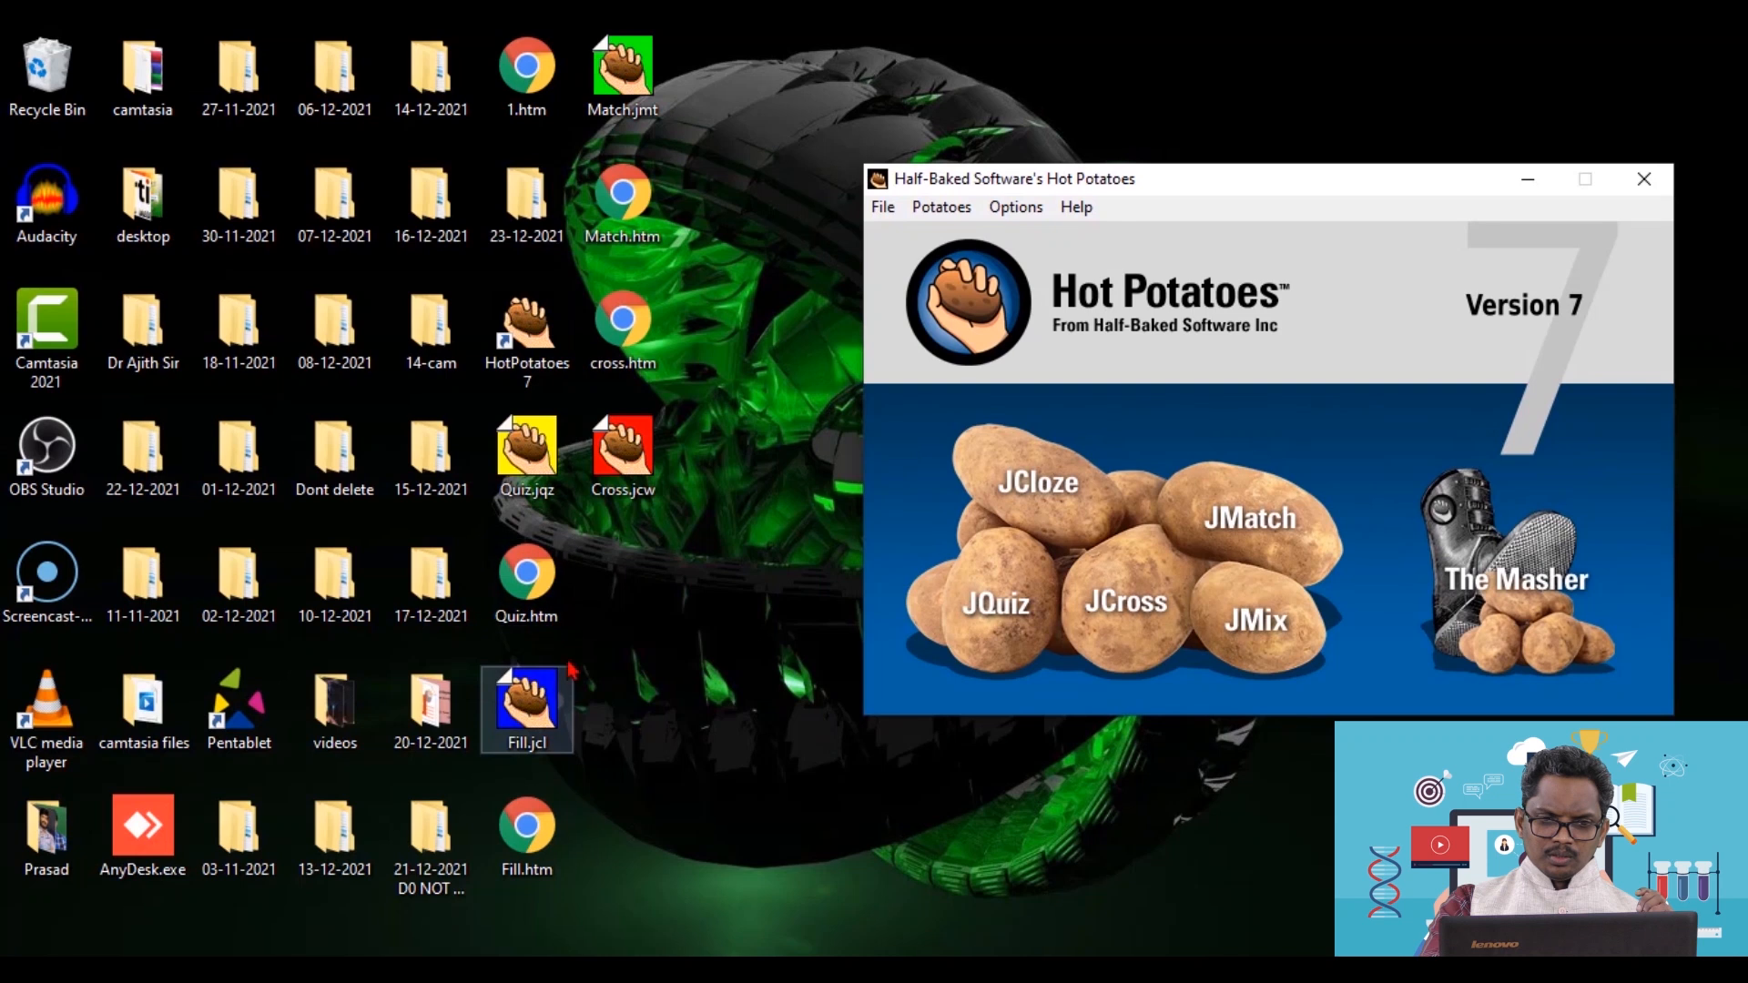
pyautogui.moveTo(1357, 186); pyautogui.dragTo(681, 155)
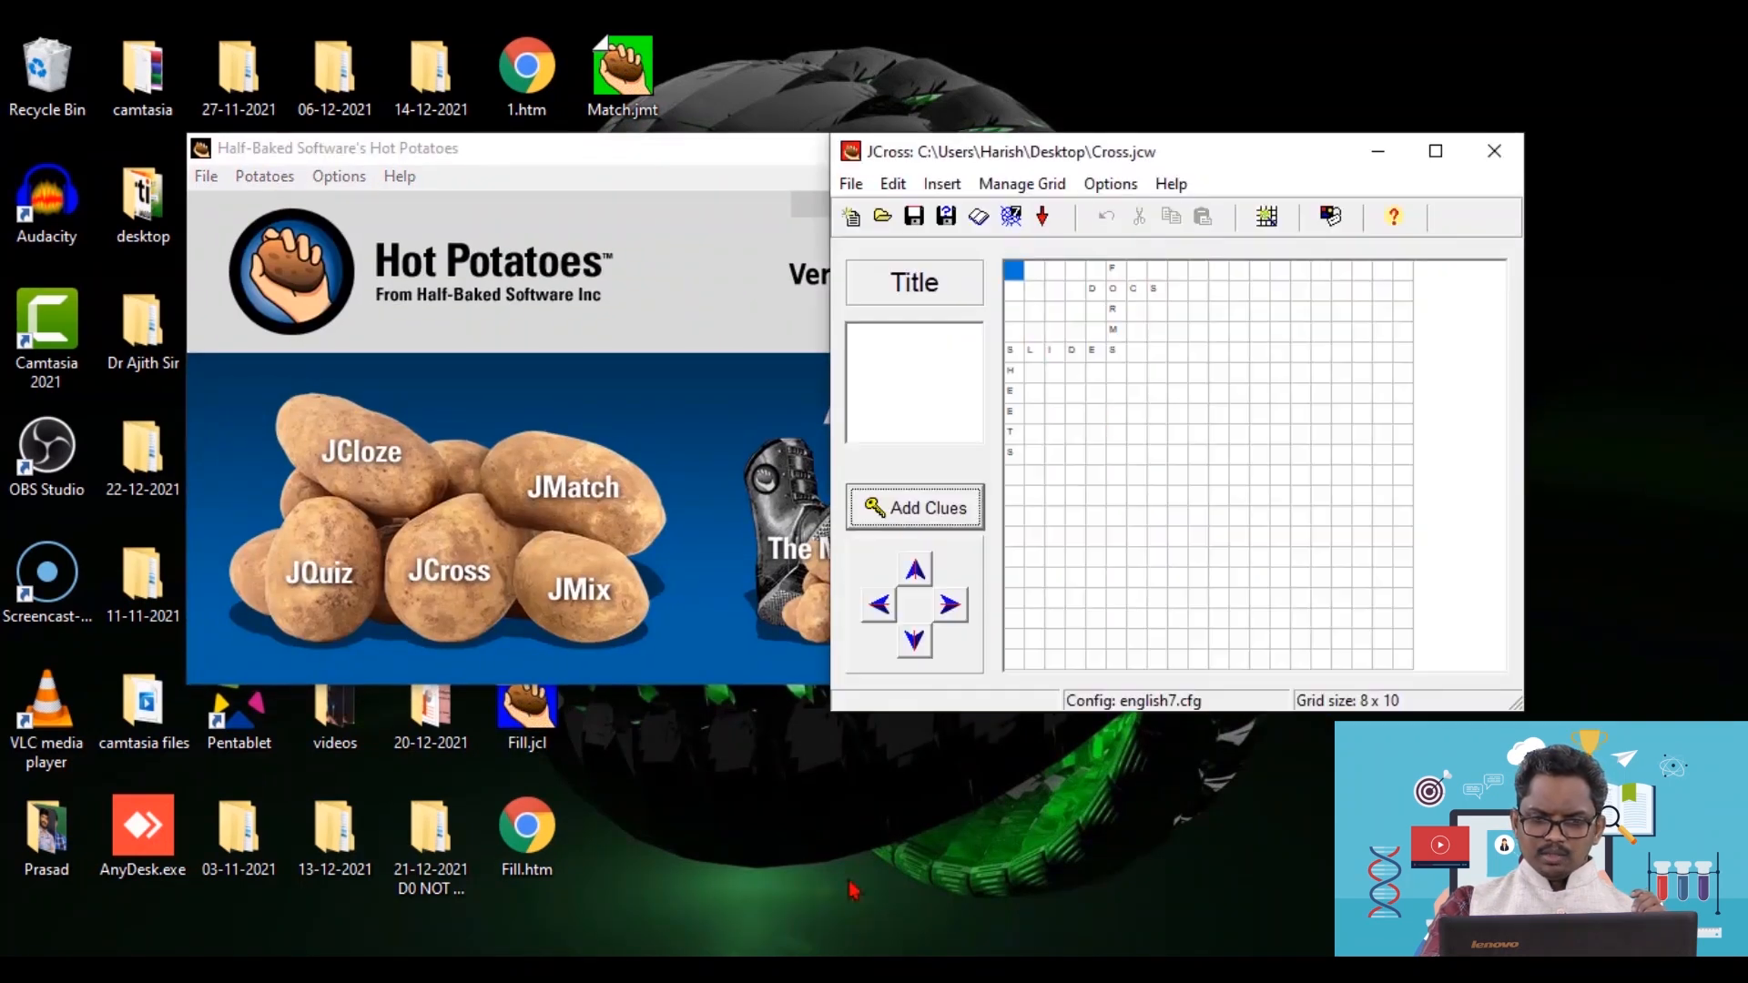
pyautogui.click(1506, 151)
pyautogui.click(706, 966)
pyautogui.click(706, 967)
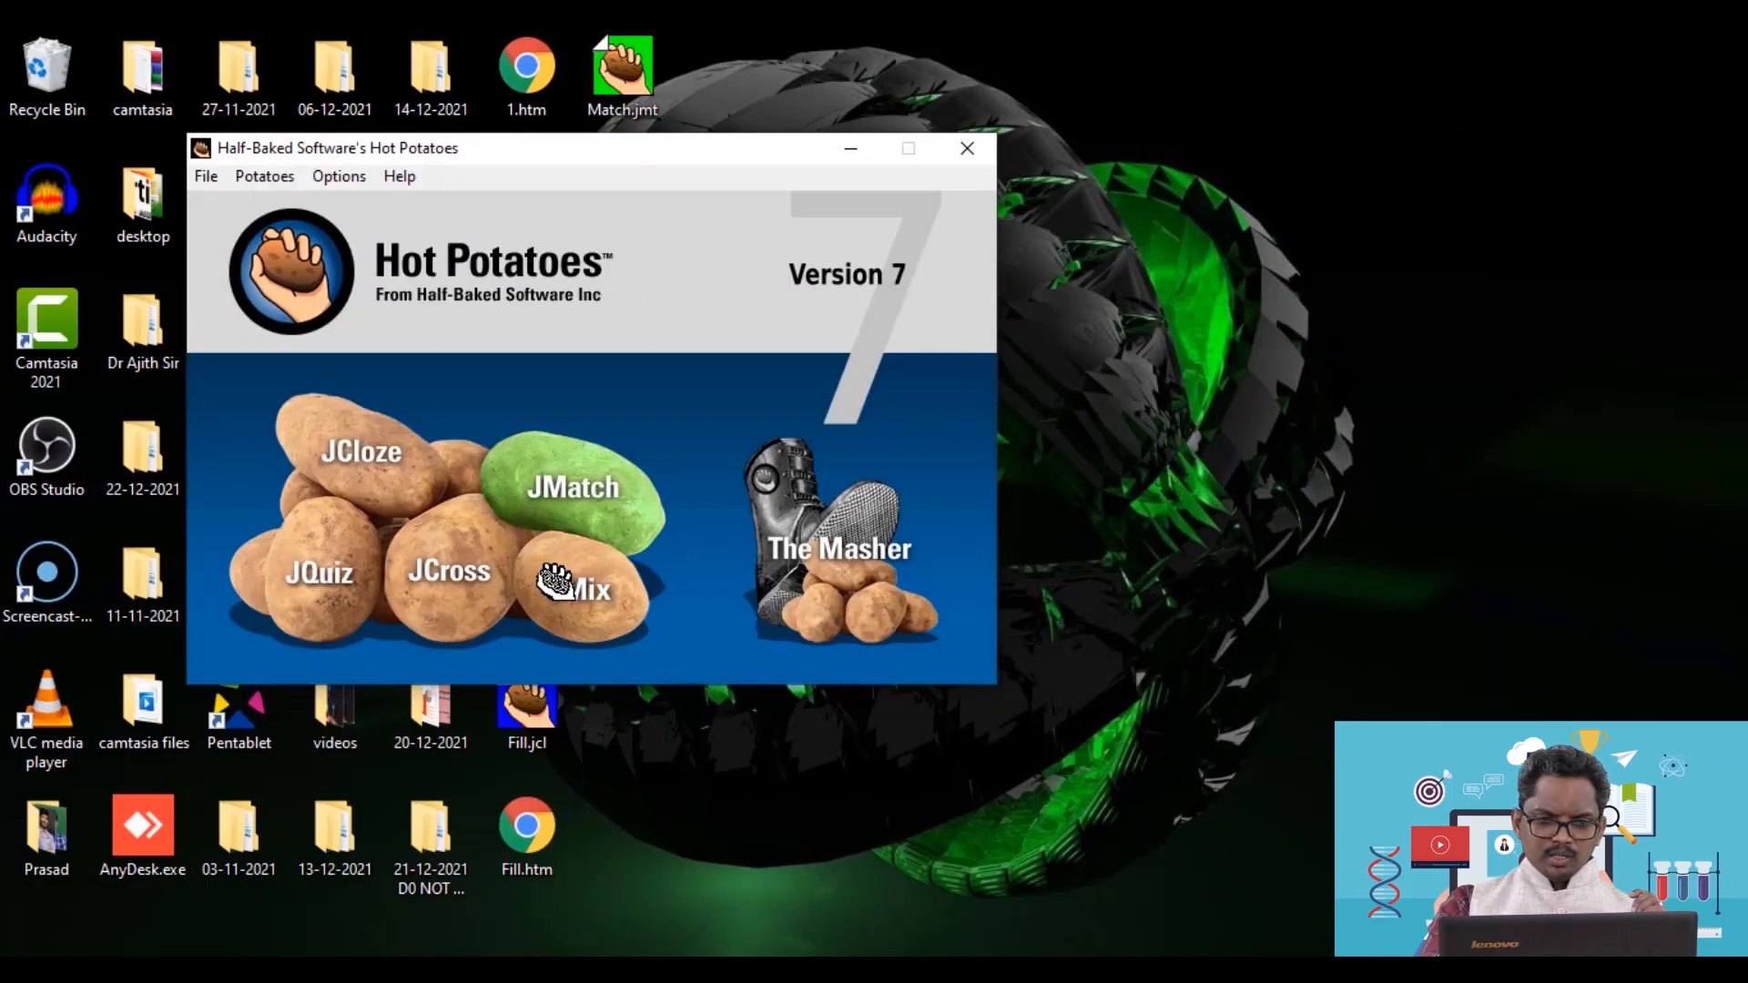
# - Open JMix from the Hot Potatoes launcher, set the two windows apart, and maximize the JMix window
pyautogui.click(608, 612)
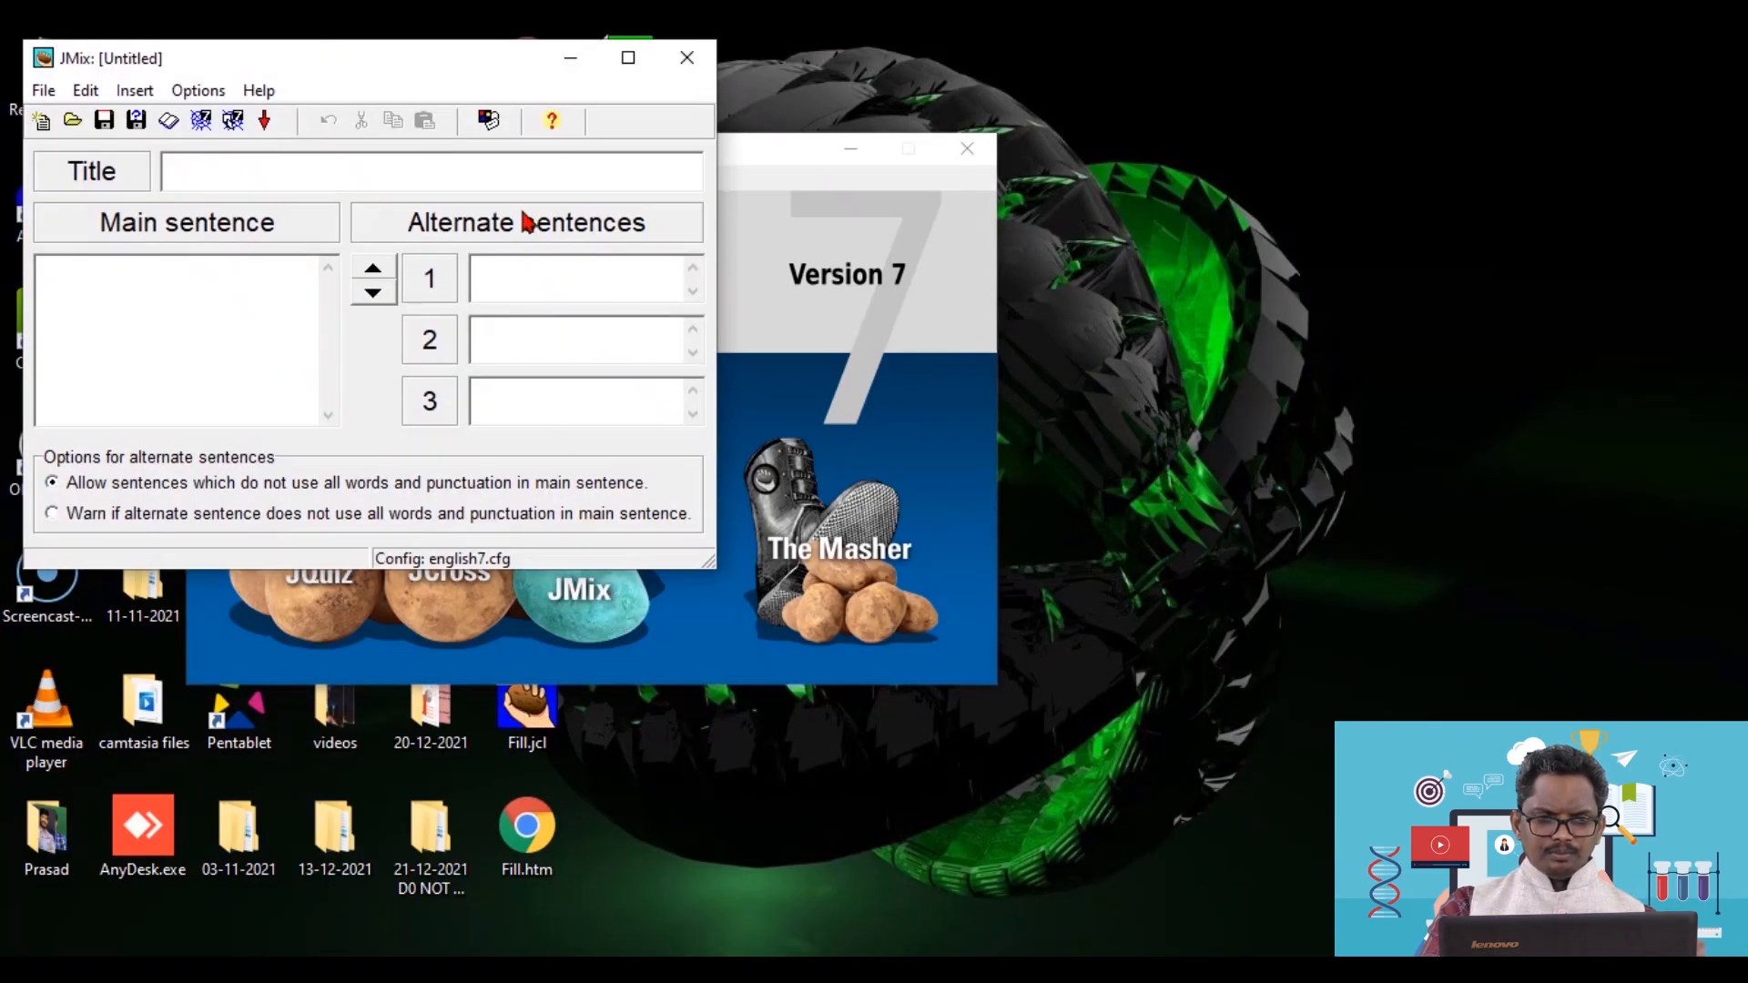
pyautogui.moveTo(407, 73); pyautogui.dragTo(1235, 150)
pyautogui.moveTo(747, 169); pyautogui.dragTo(557, 114)
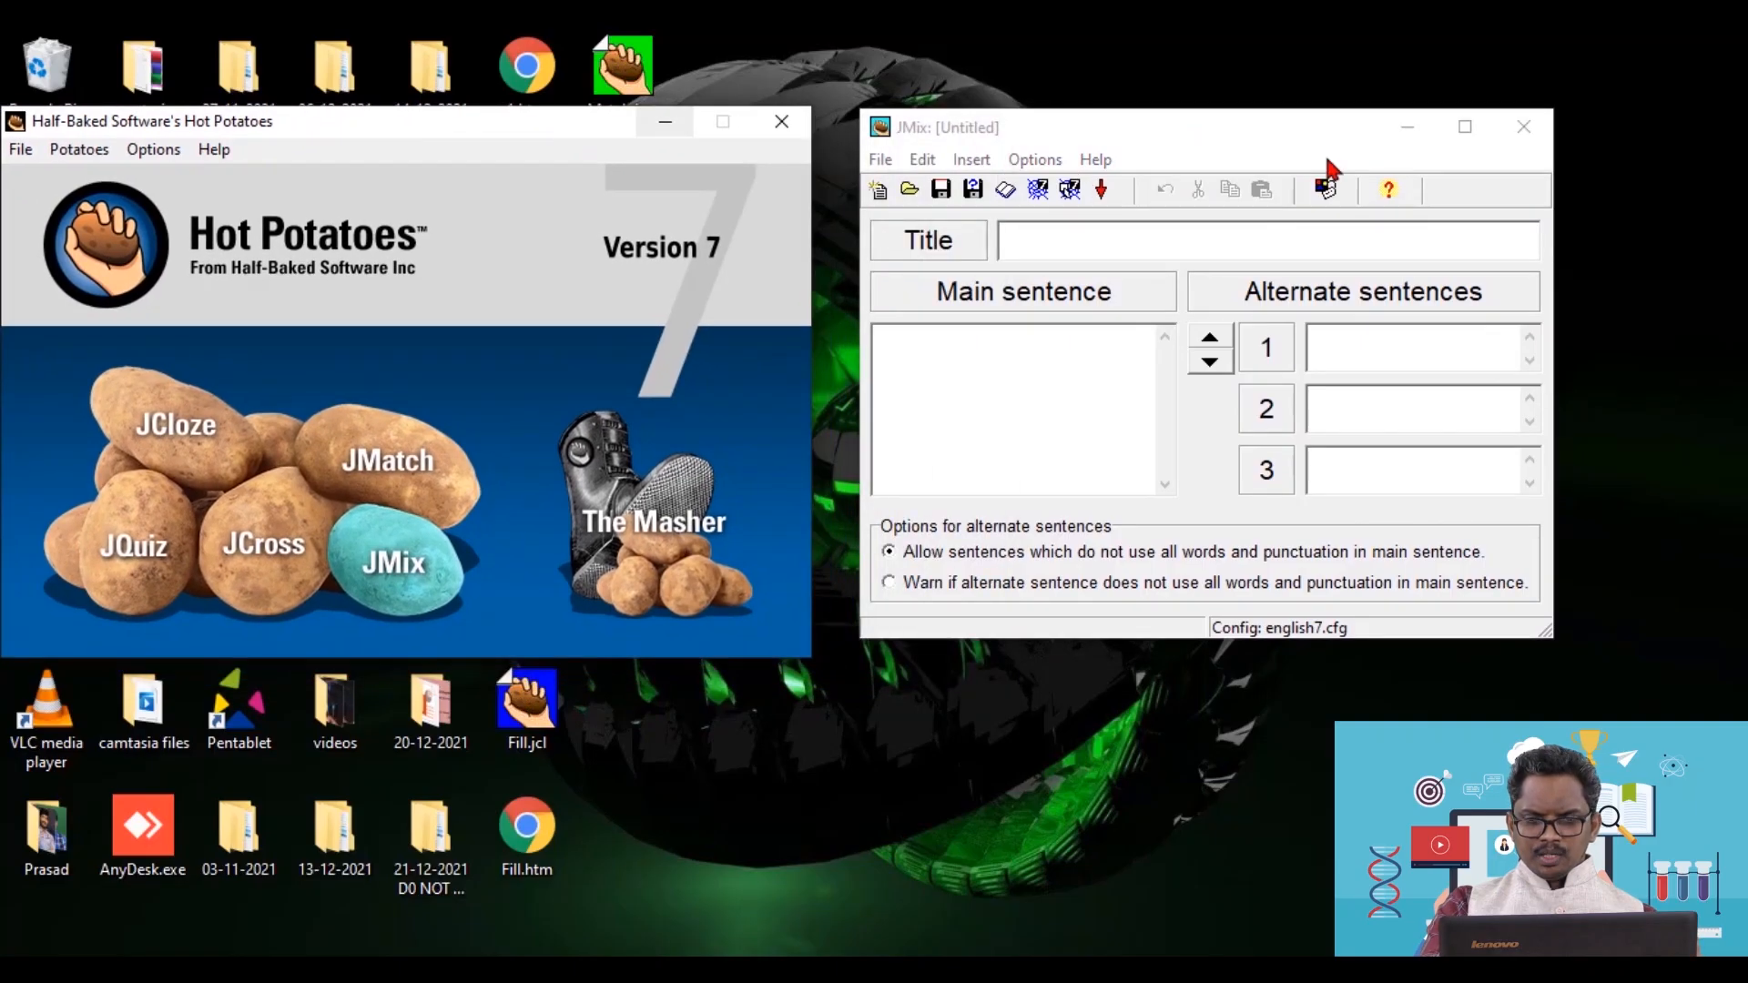
pyautogui.click(1464, 127)
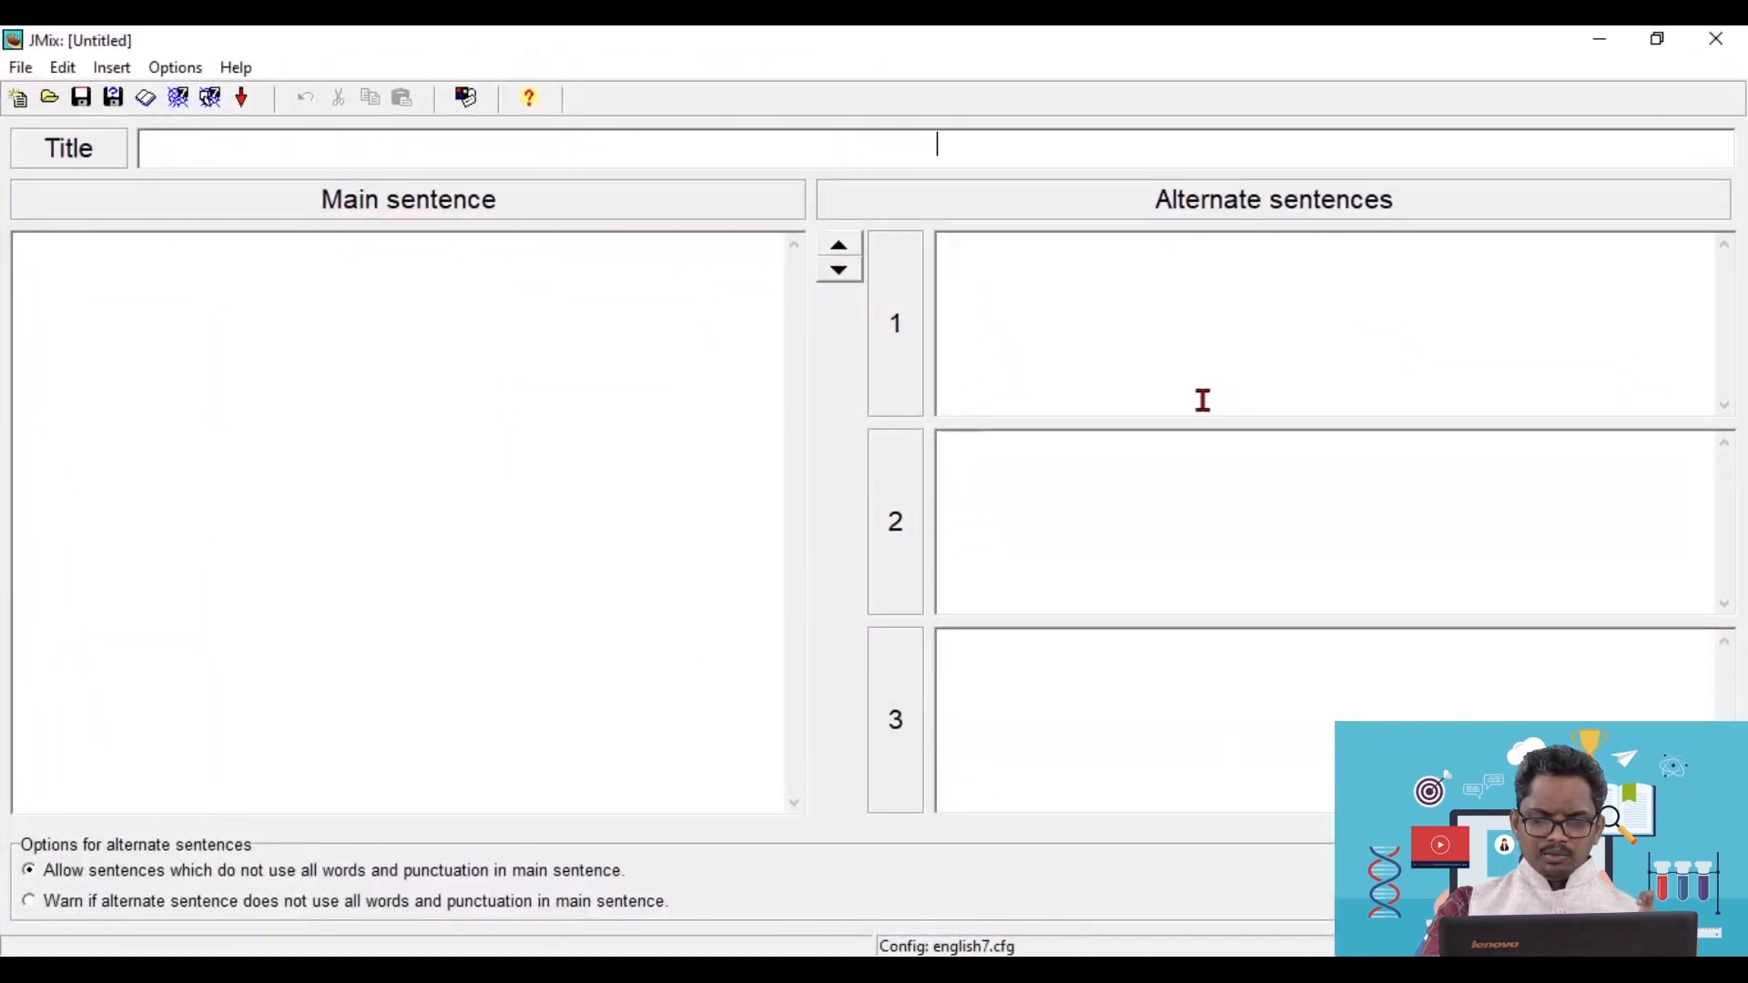
# - Give the new JMix exercise the title "Mix"
pyautogui.click(310, 270)
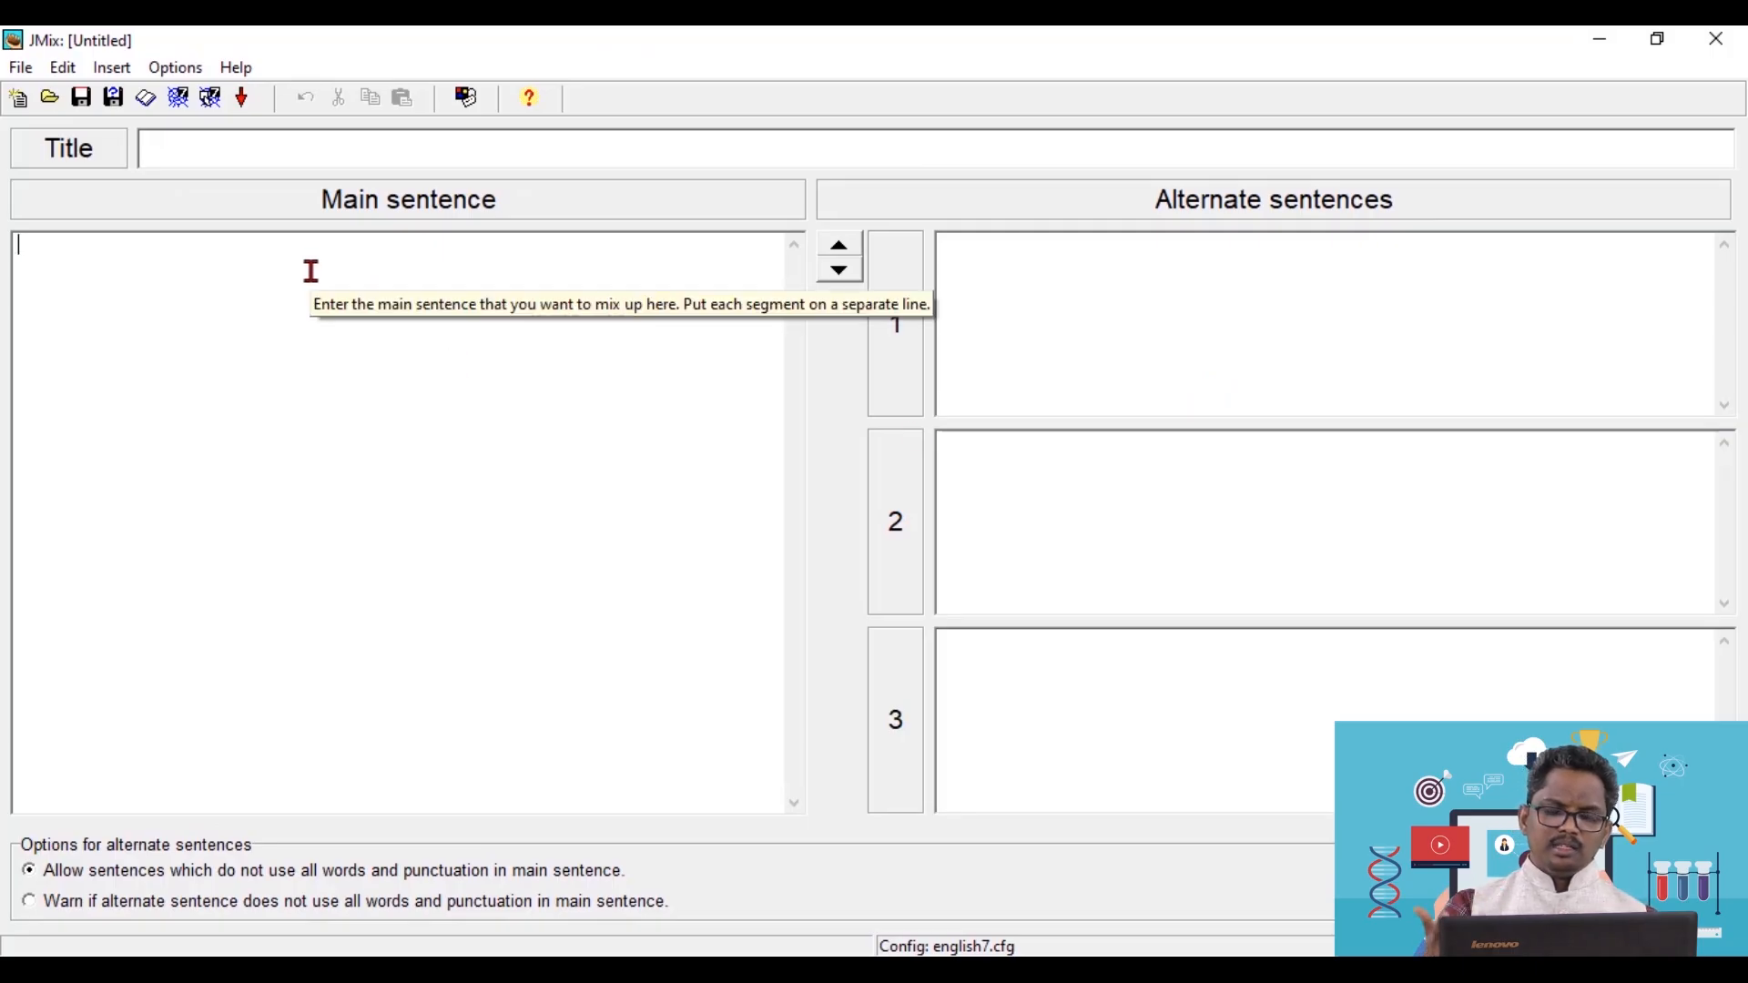
pyautogui.click(788, 151)
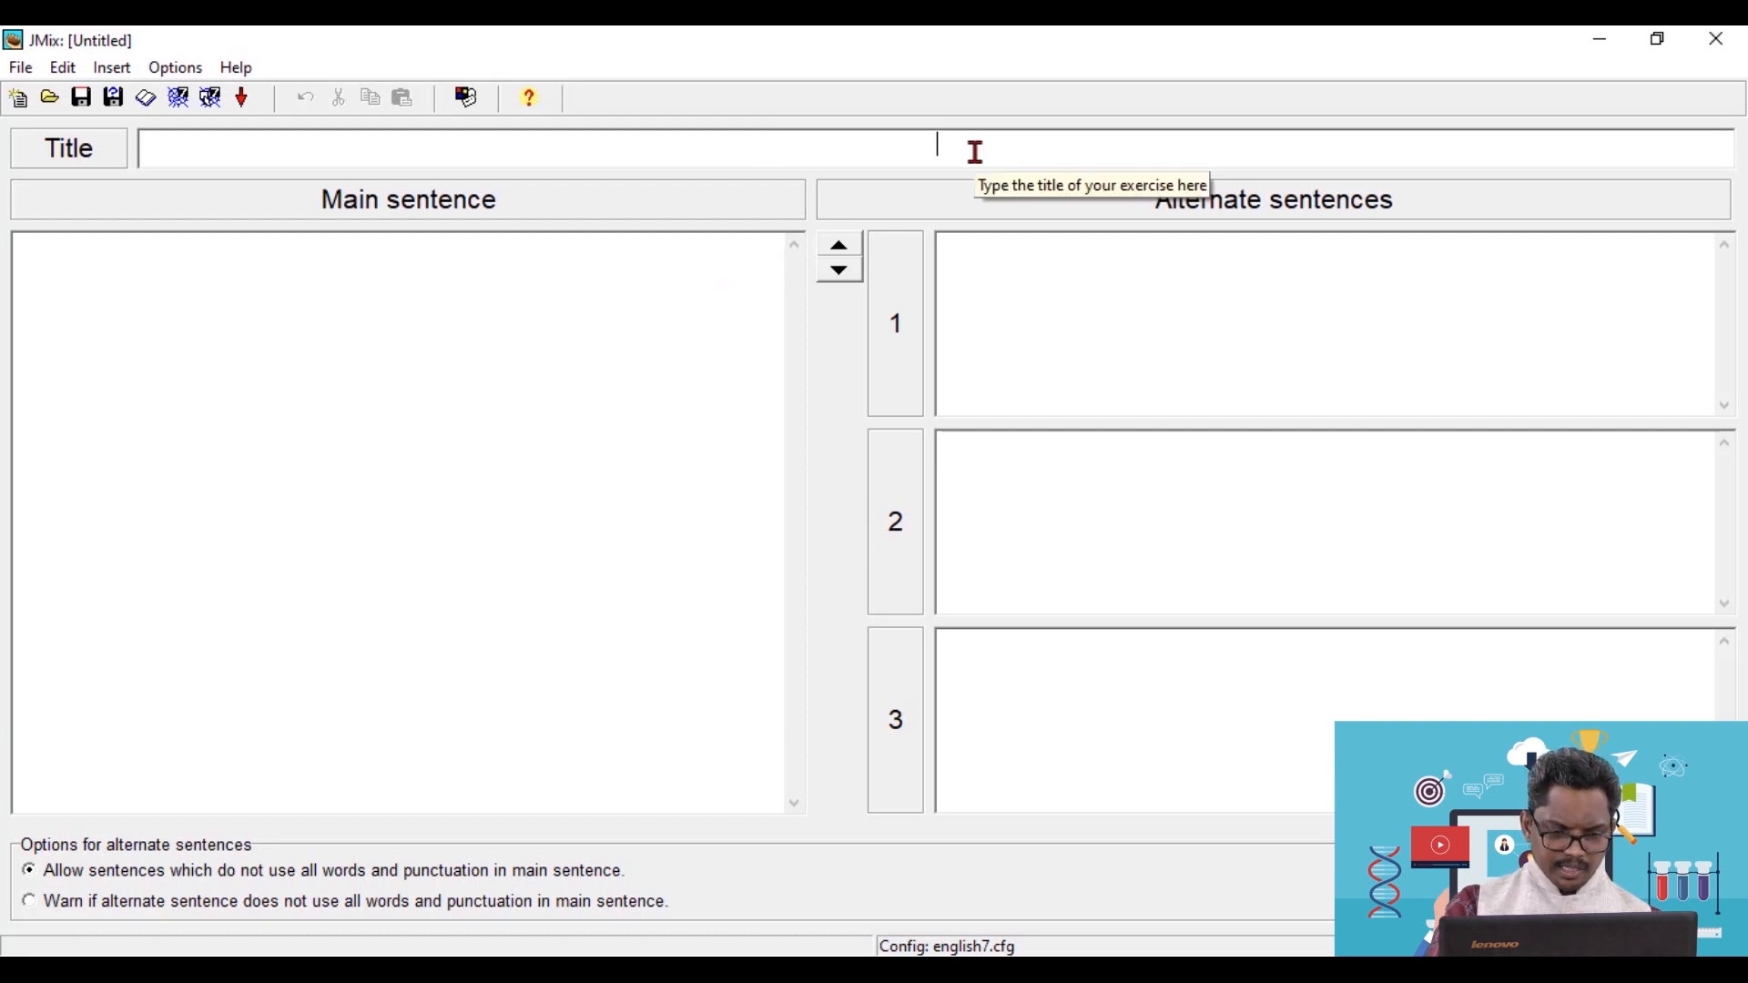
pyautogui.write('Mix')
# - Enter the main sentence segments on separate lines: "Click on insert", "Click on table", "Insert number of rows and columns", "Clcik on enter"
pyautogui.click(123, 295)
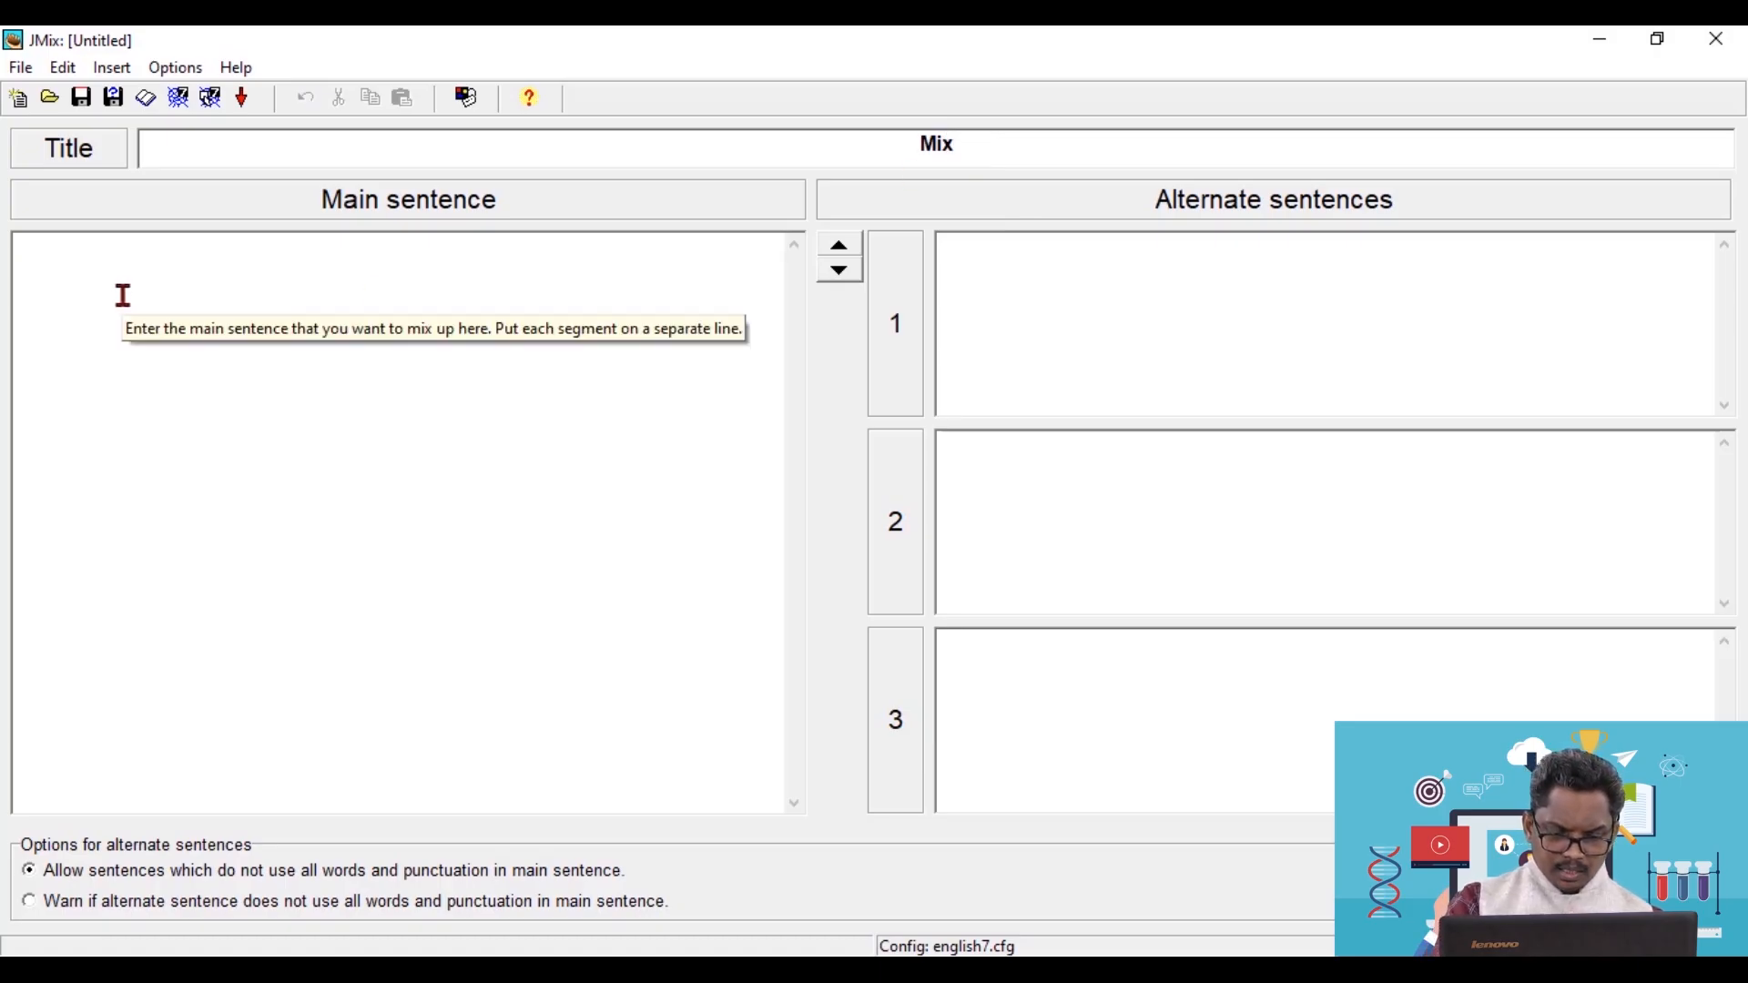
pyautogui.write('Click on insert')
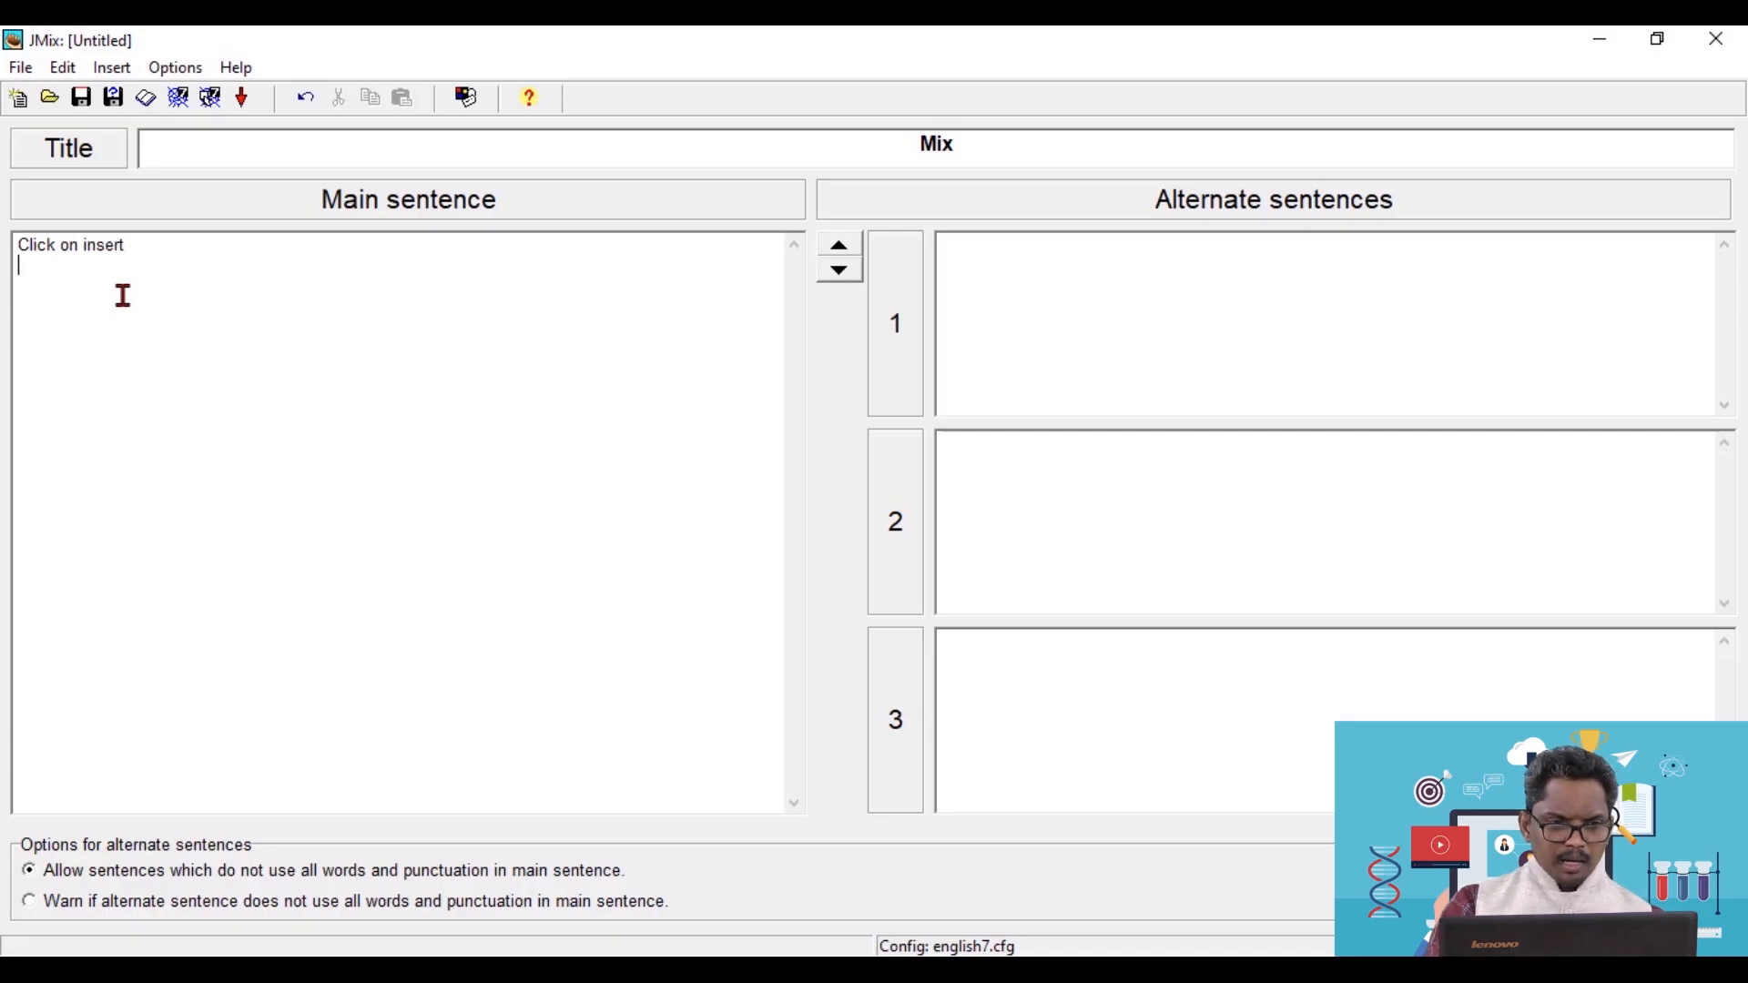
pyautogui.press('Return')
pyautogui.write('Cli')
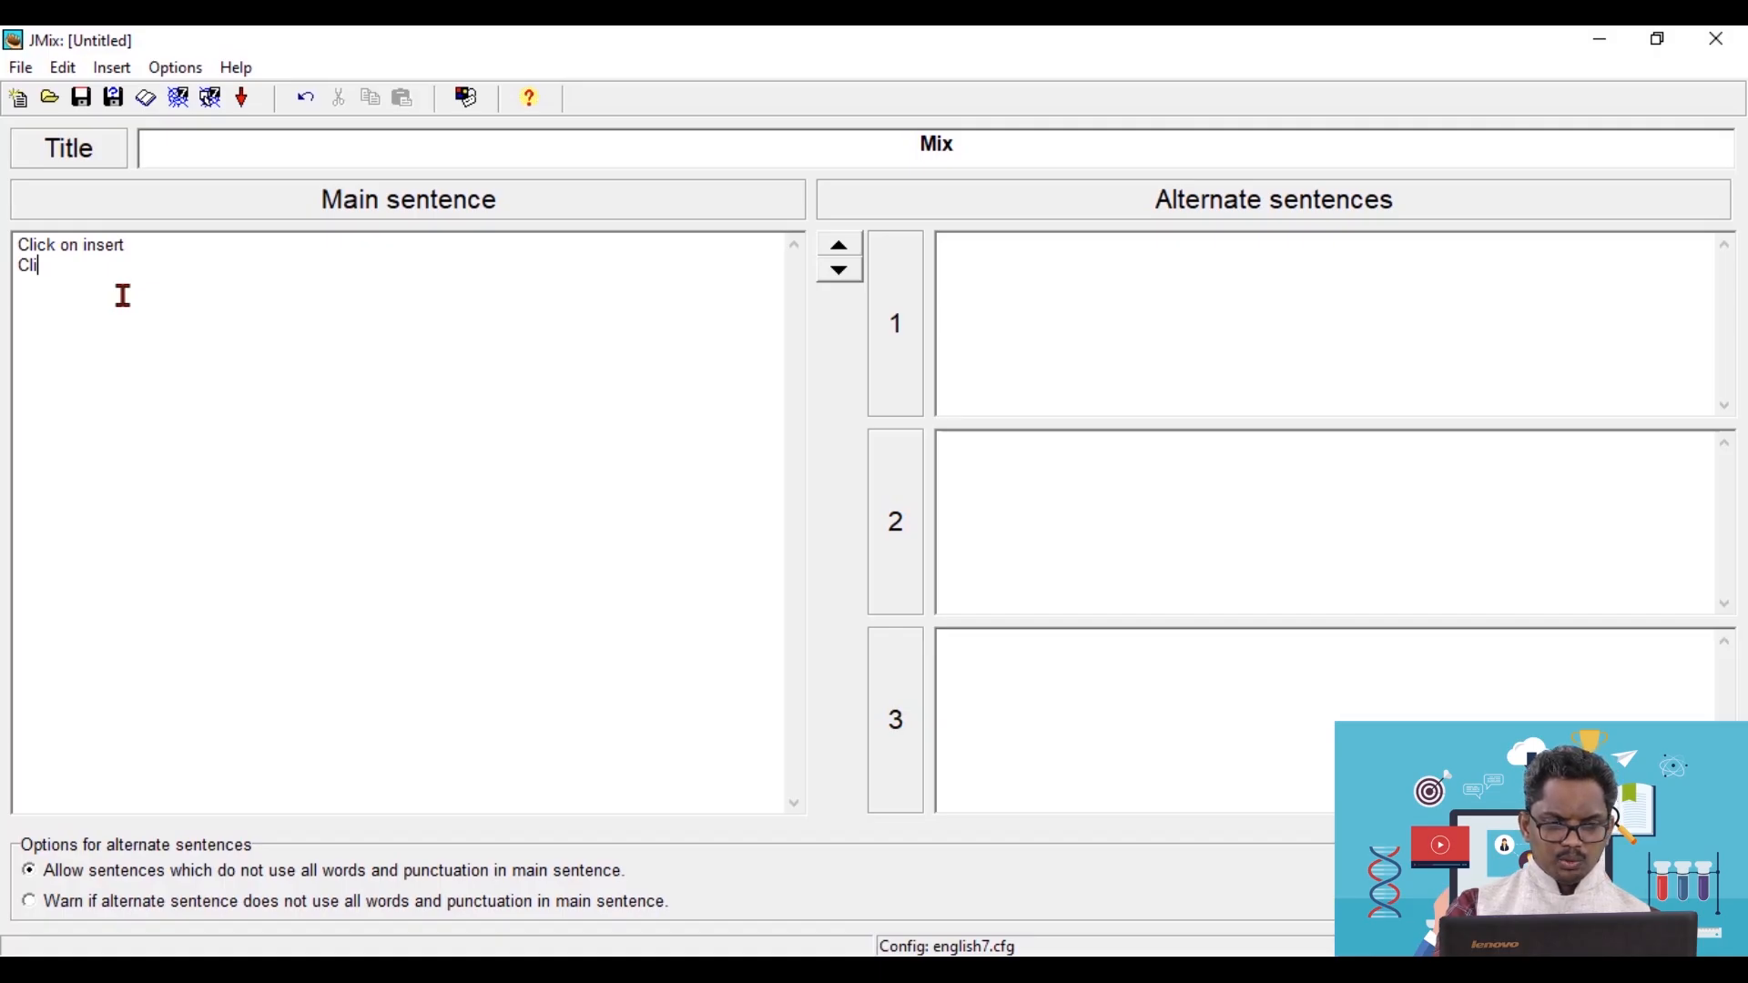
pyautogui.write('ck on tab')
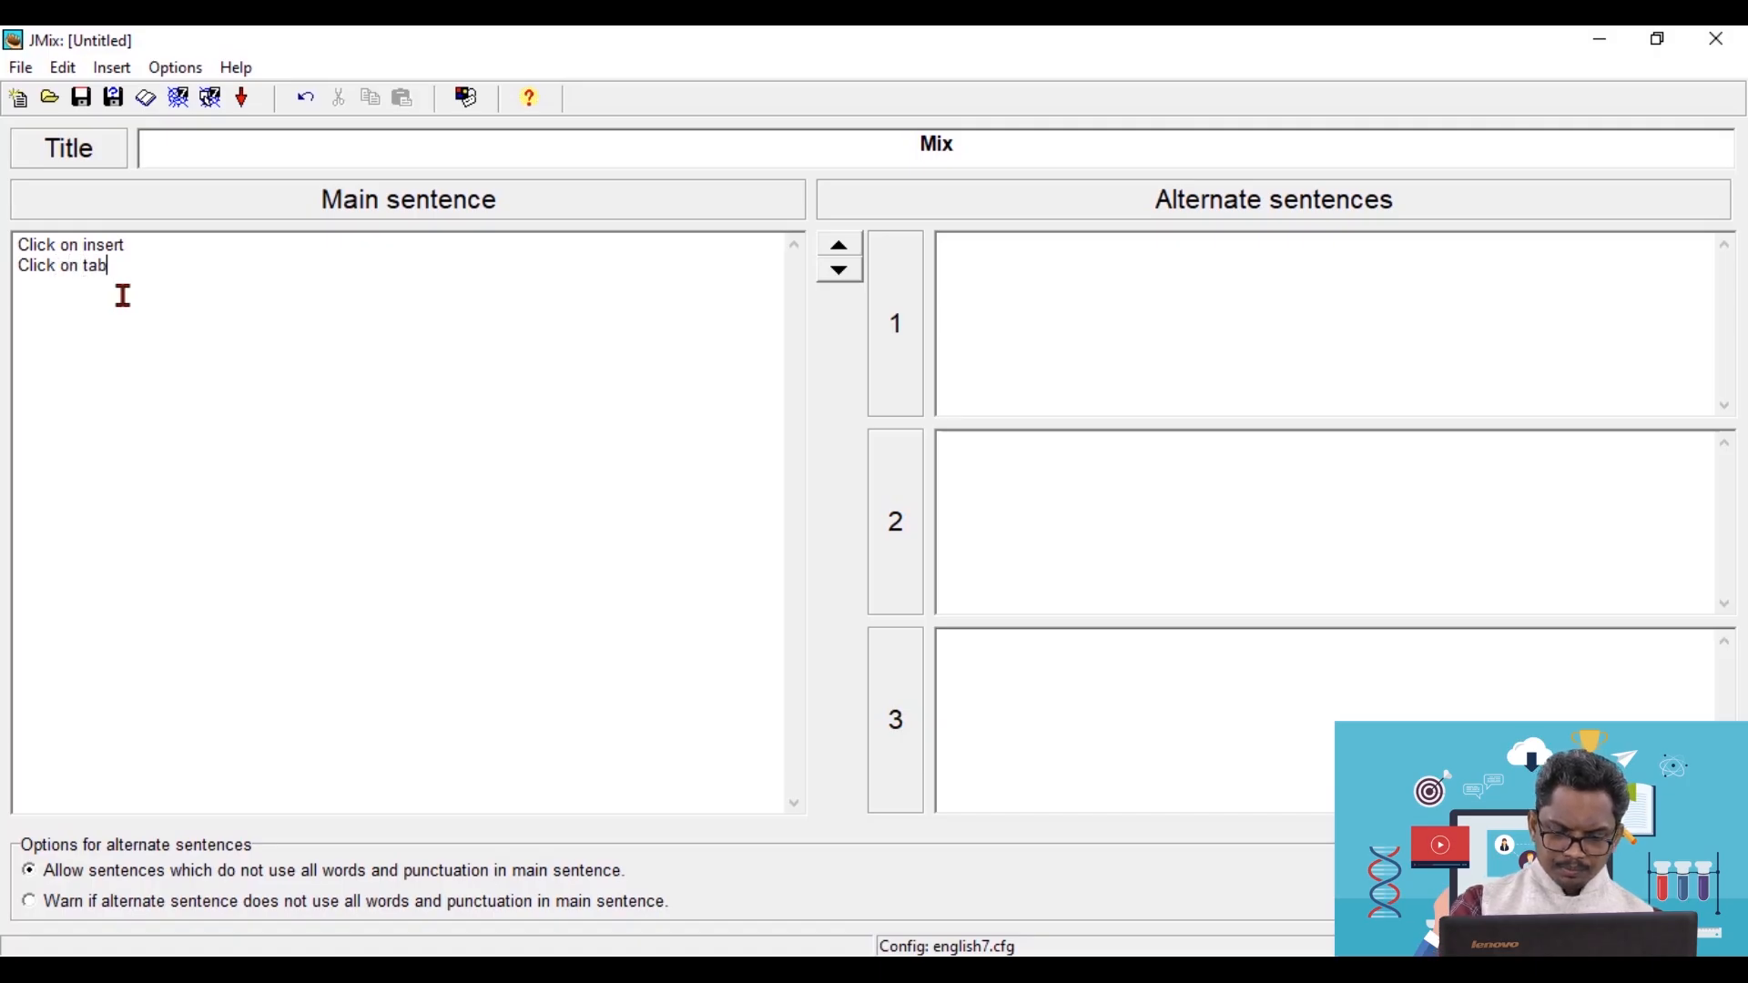
pyautogui.write('le Insert number')
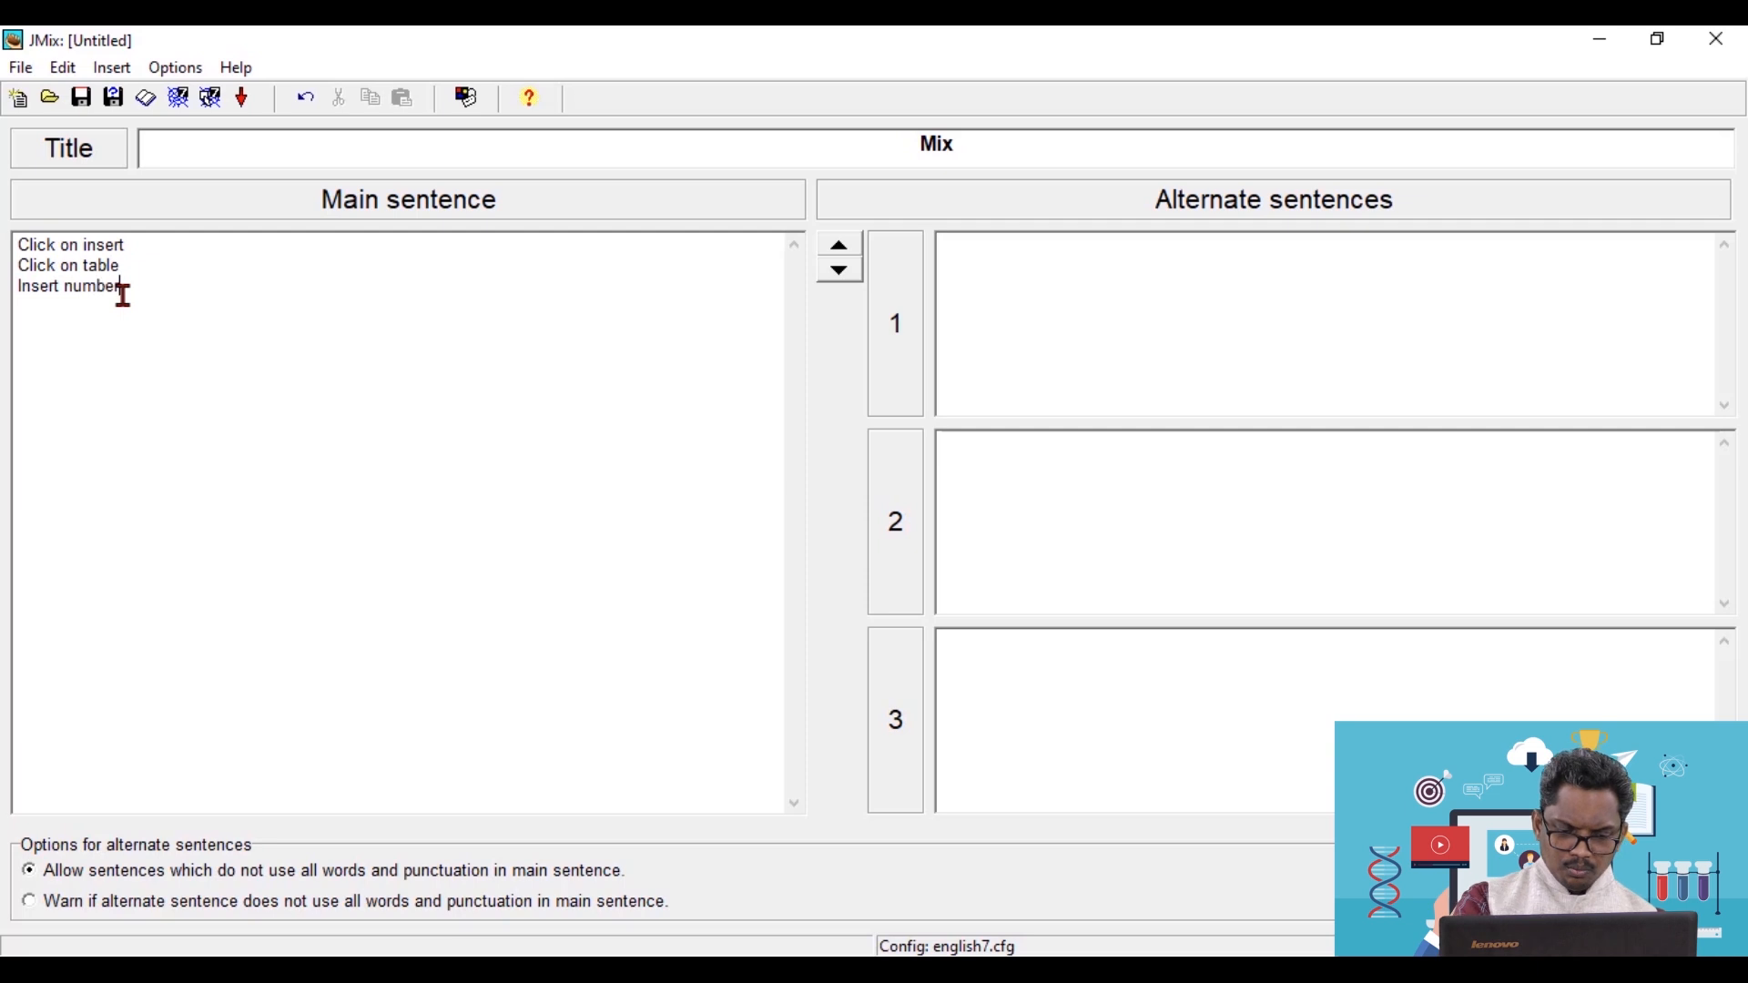
pyautogui.write(' of rows ')
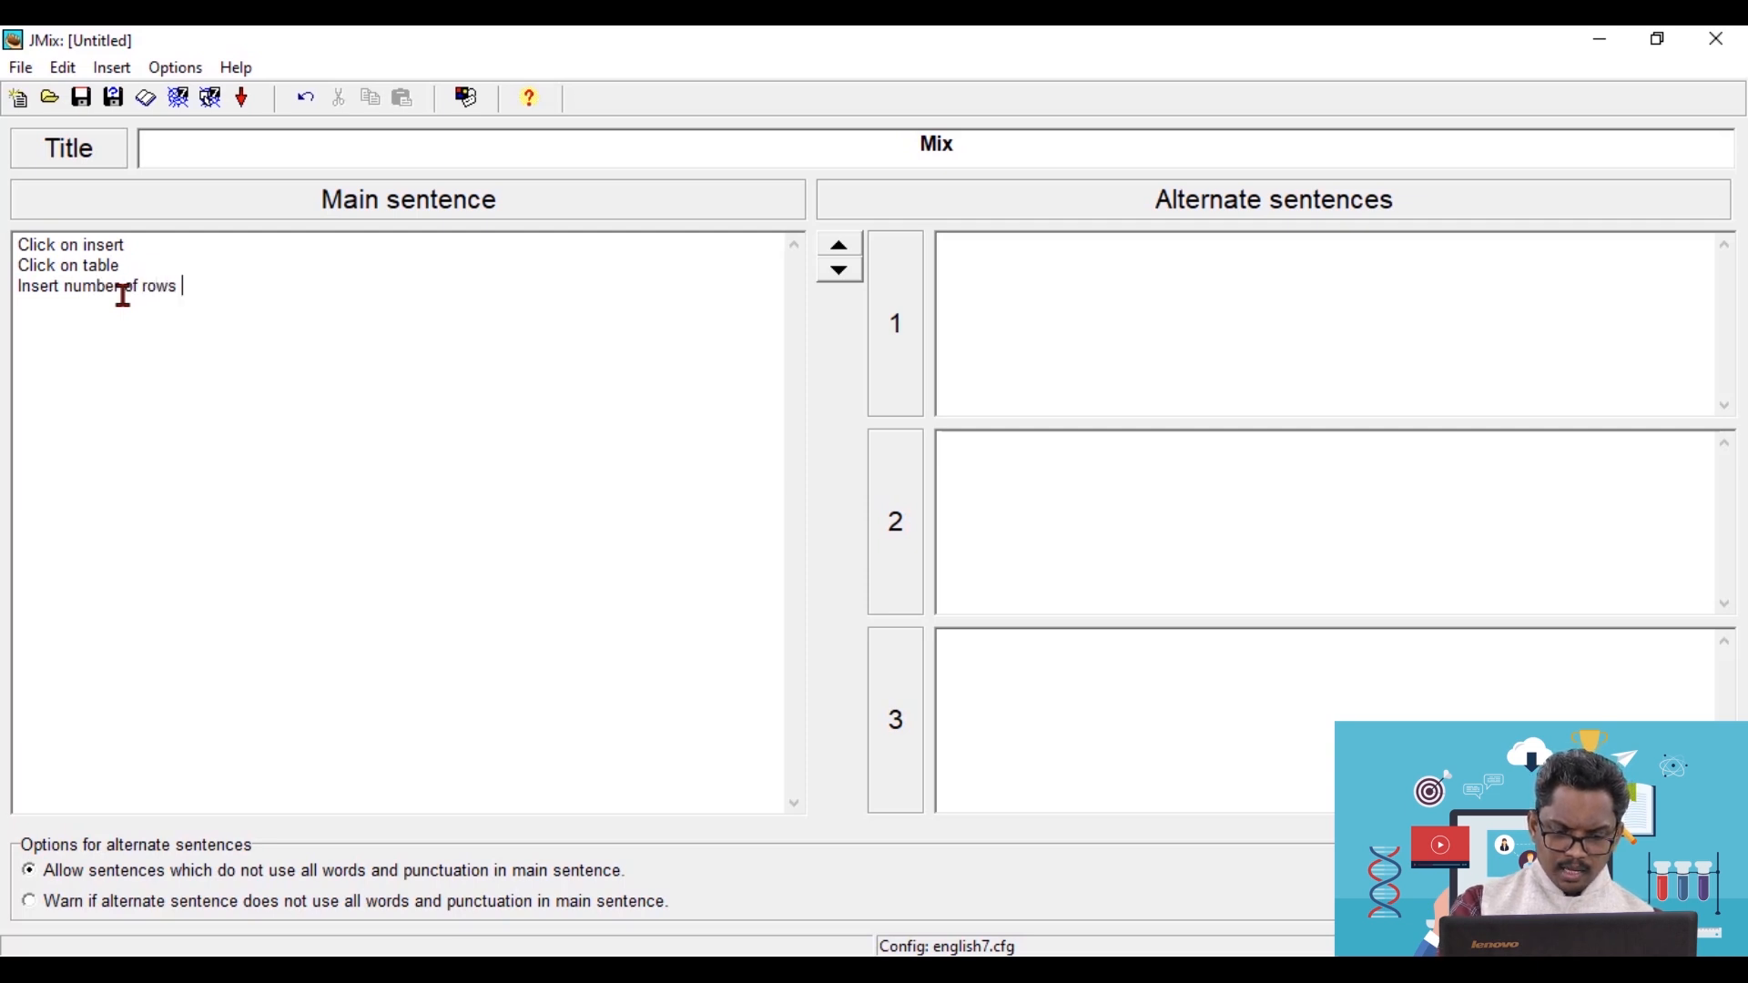
pyautogui.write('and columns ')
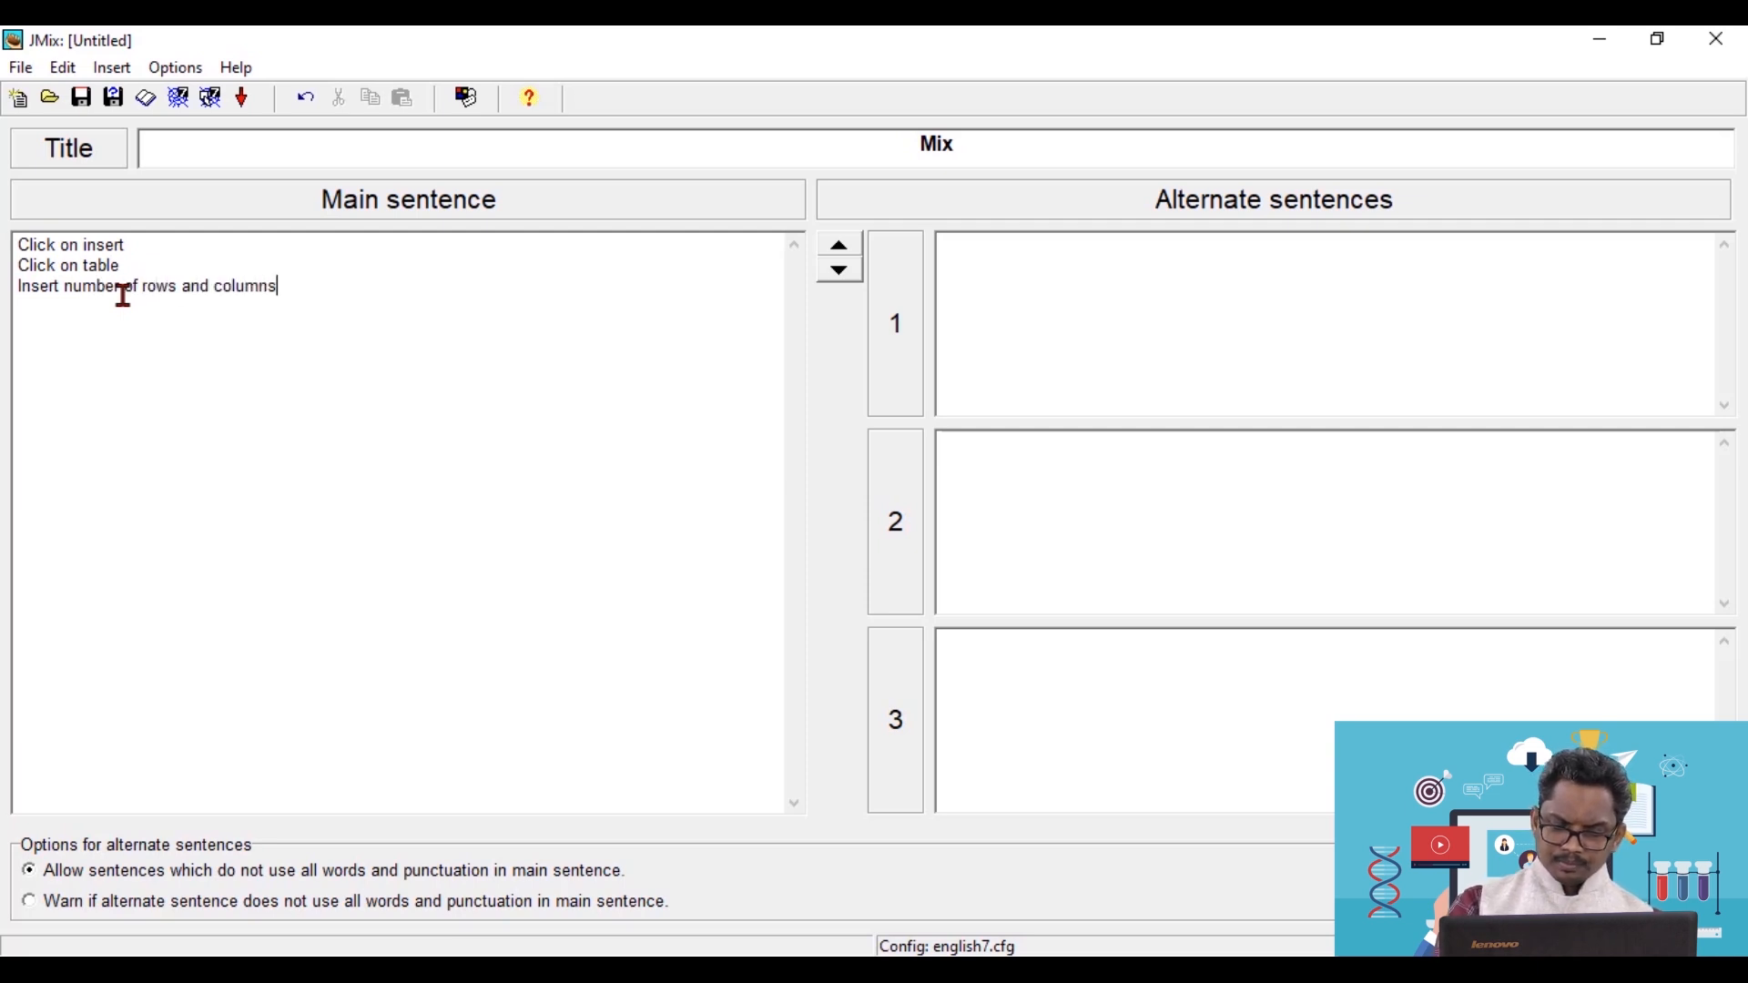
pyautogui.write('C')
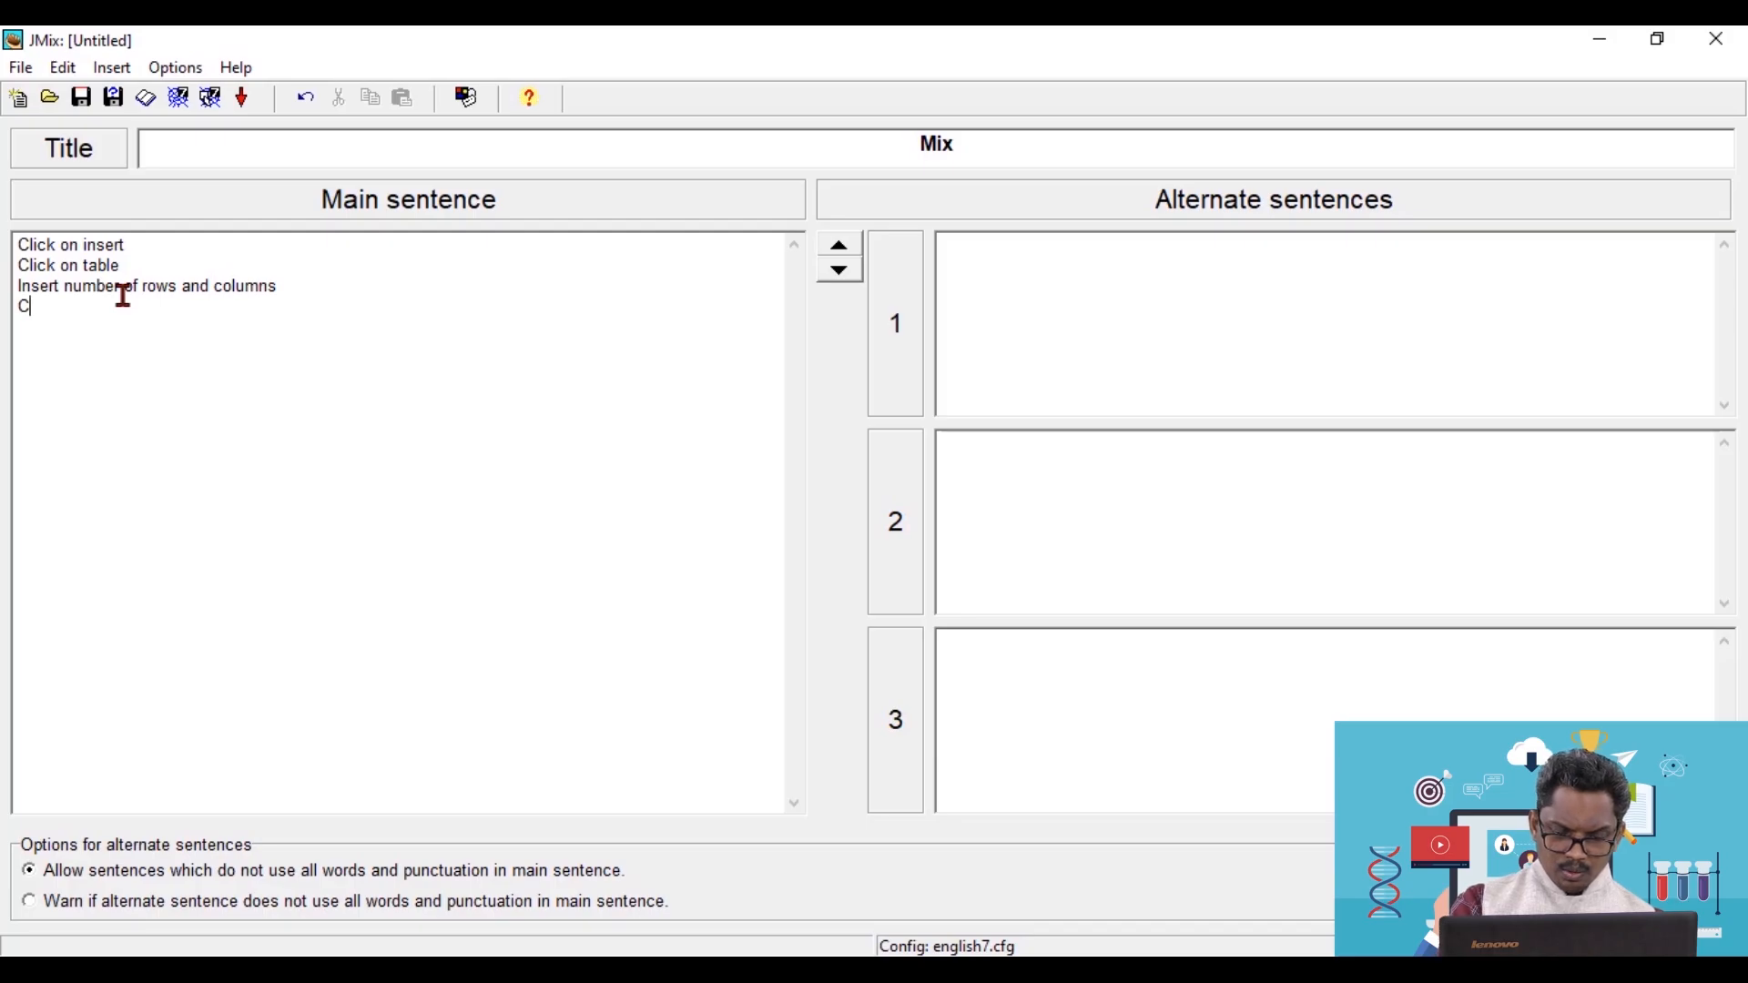
pyautogui.write('lcik on entr')
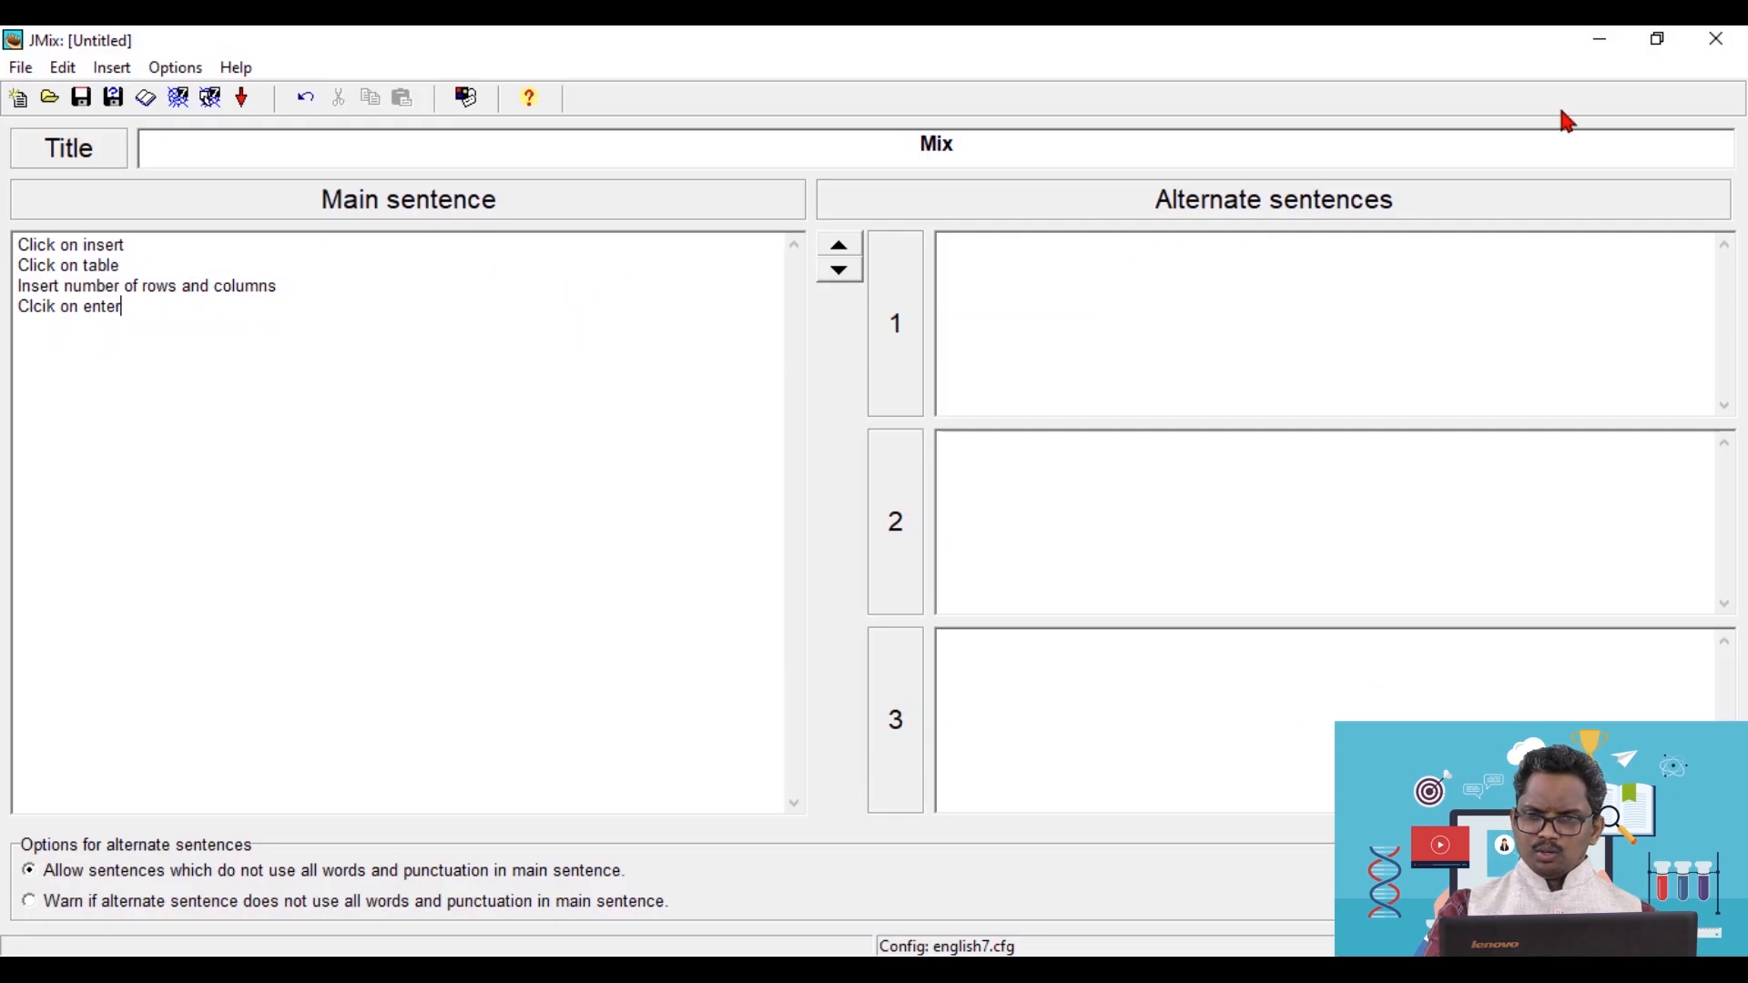
# - Restore the JMix window to its smaller size and save the exercise as Mix on the Desktop
pyautogui.click(1657, 41)
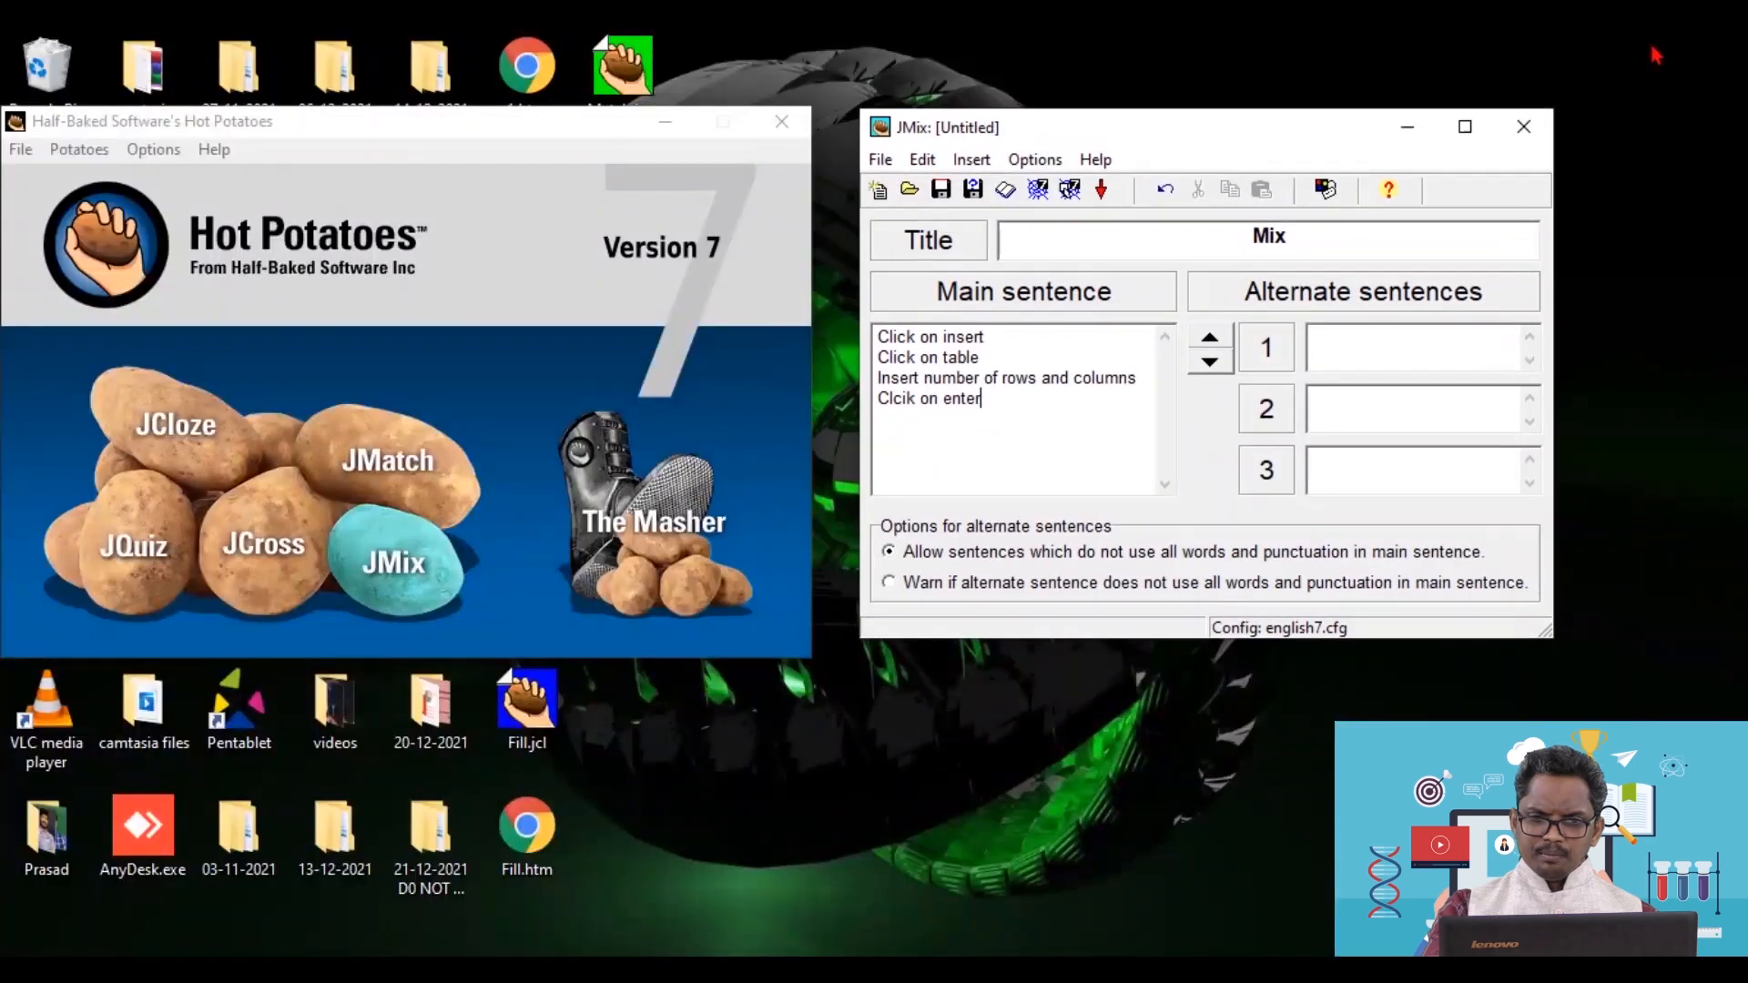
pyautogui.click(879, 159)
pyautogui.click(921, 263)
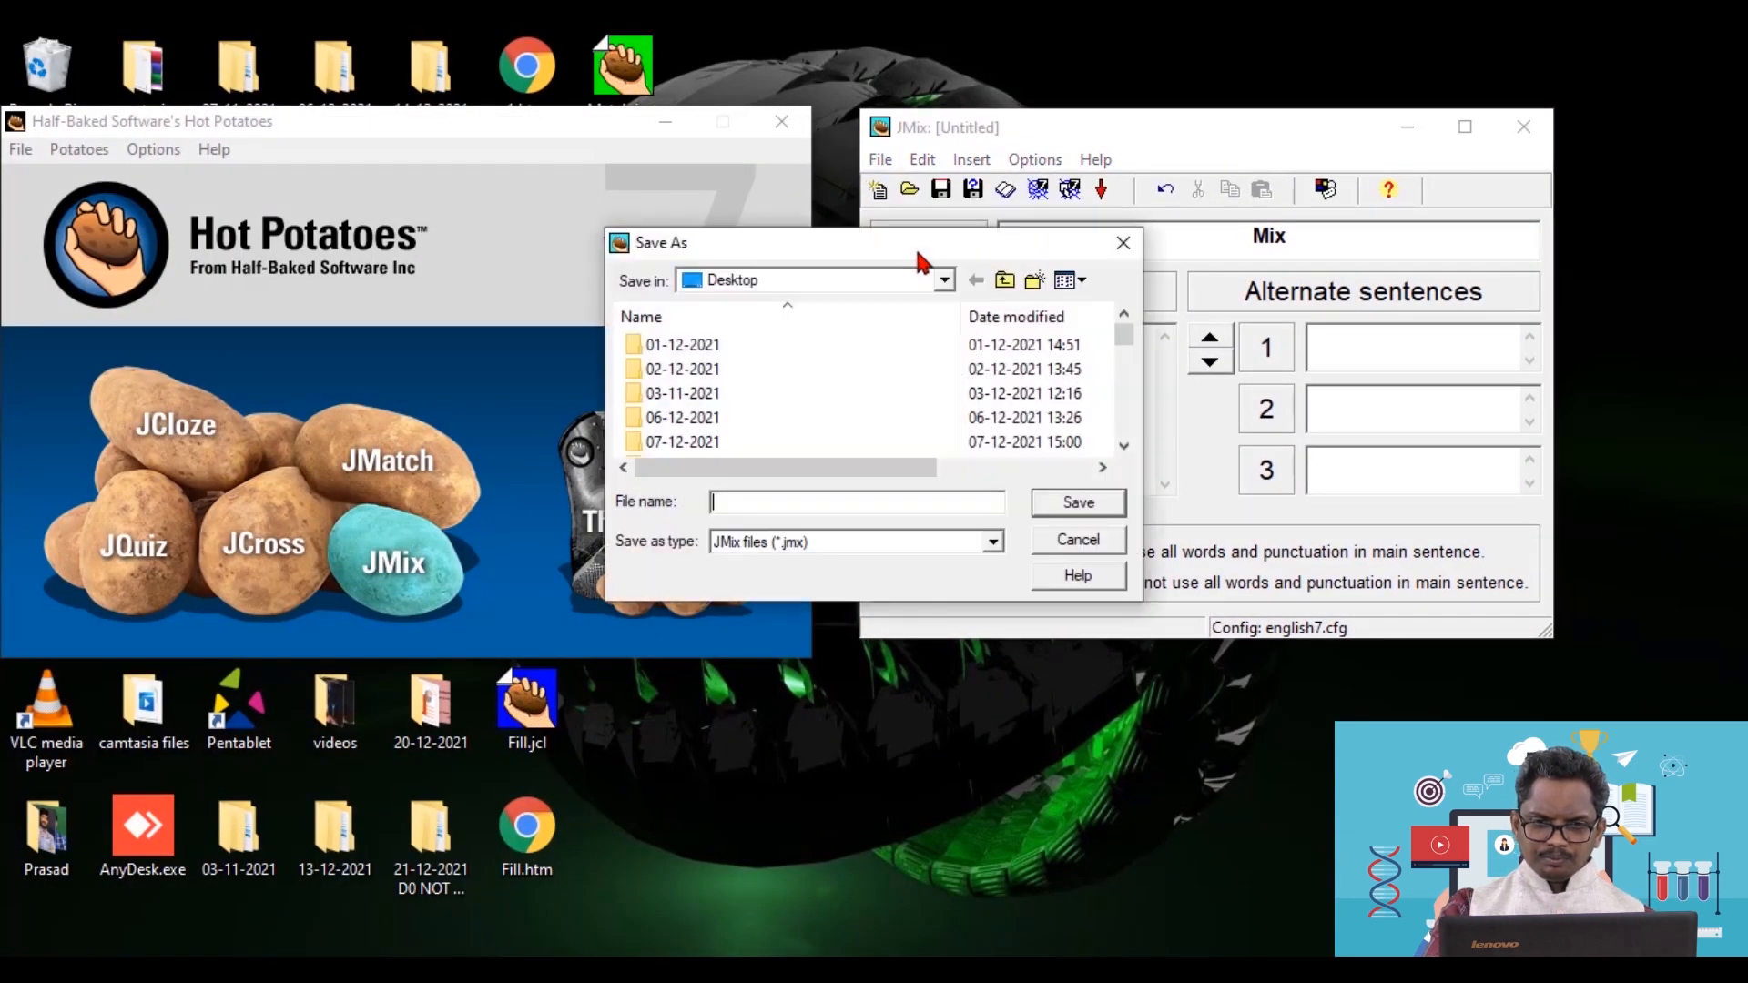
pyautogui.write('Mix')
pyautogui.click(1113, 506)
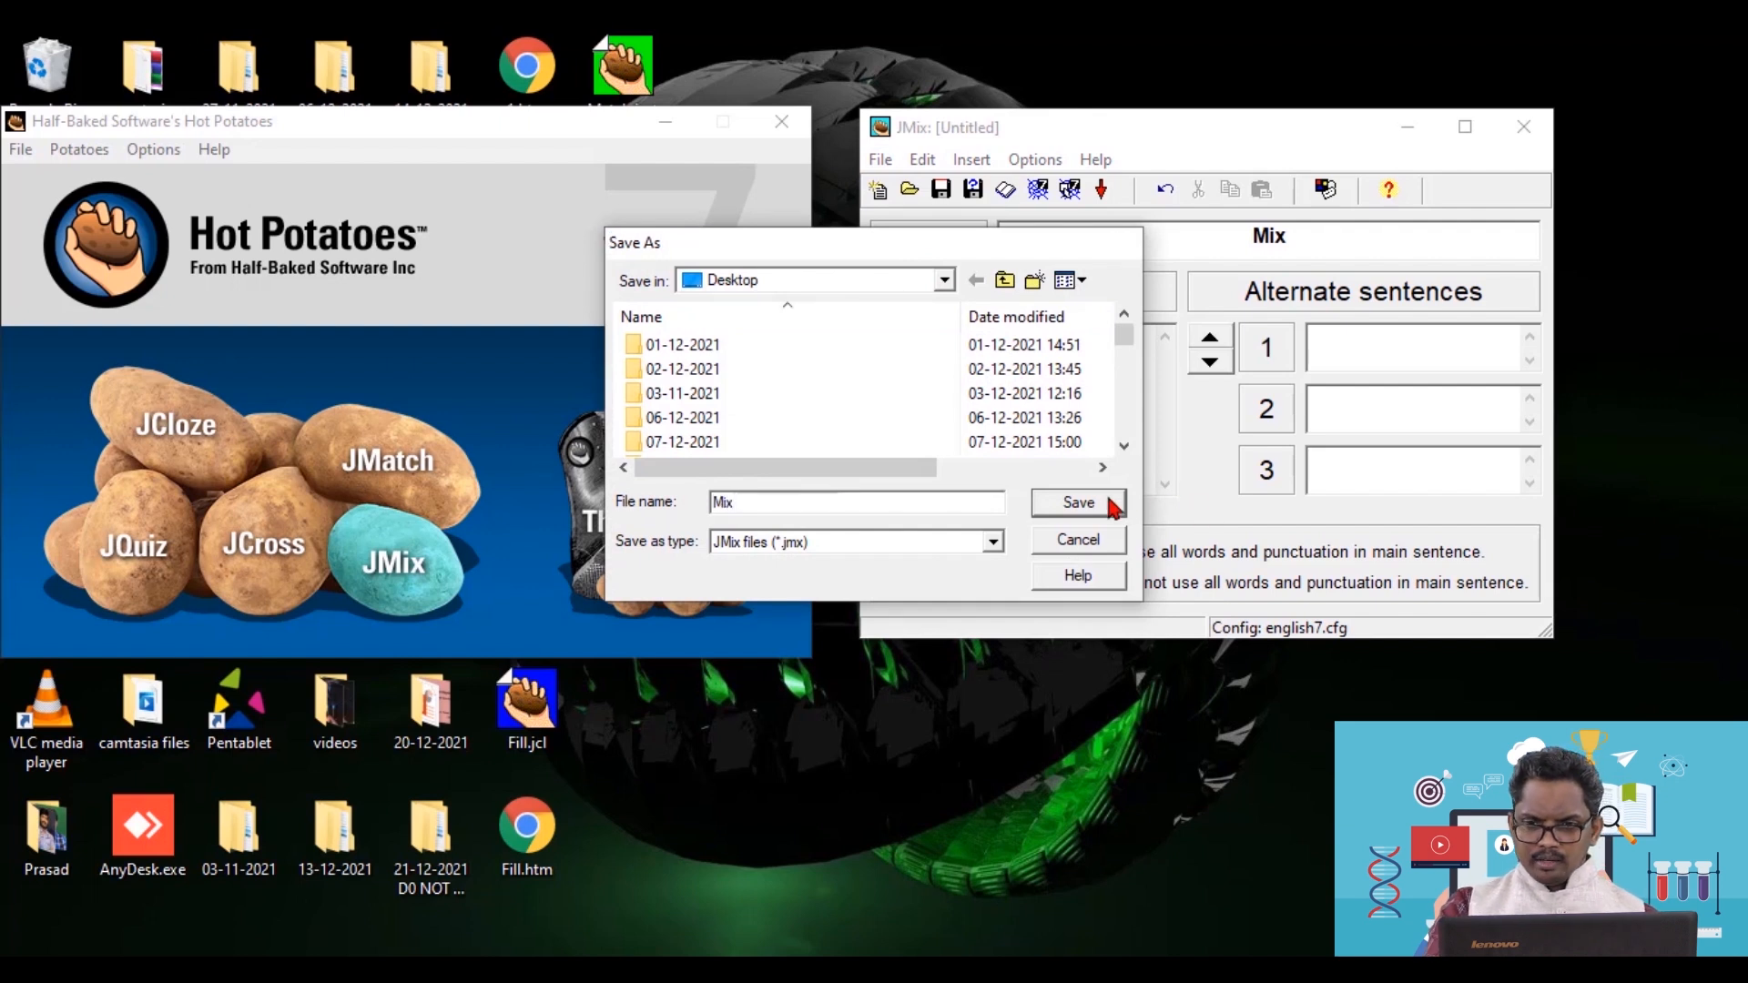
# - Turn on the 1-minute time limit for the JMix exercise in the output configuration and accept the settings
pyautogui.click(1035, 159)
pyautogui.click(1074, 183)
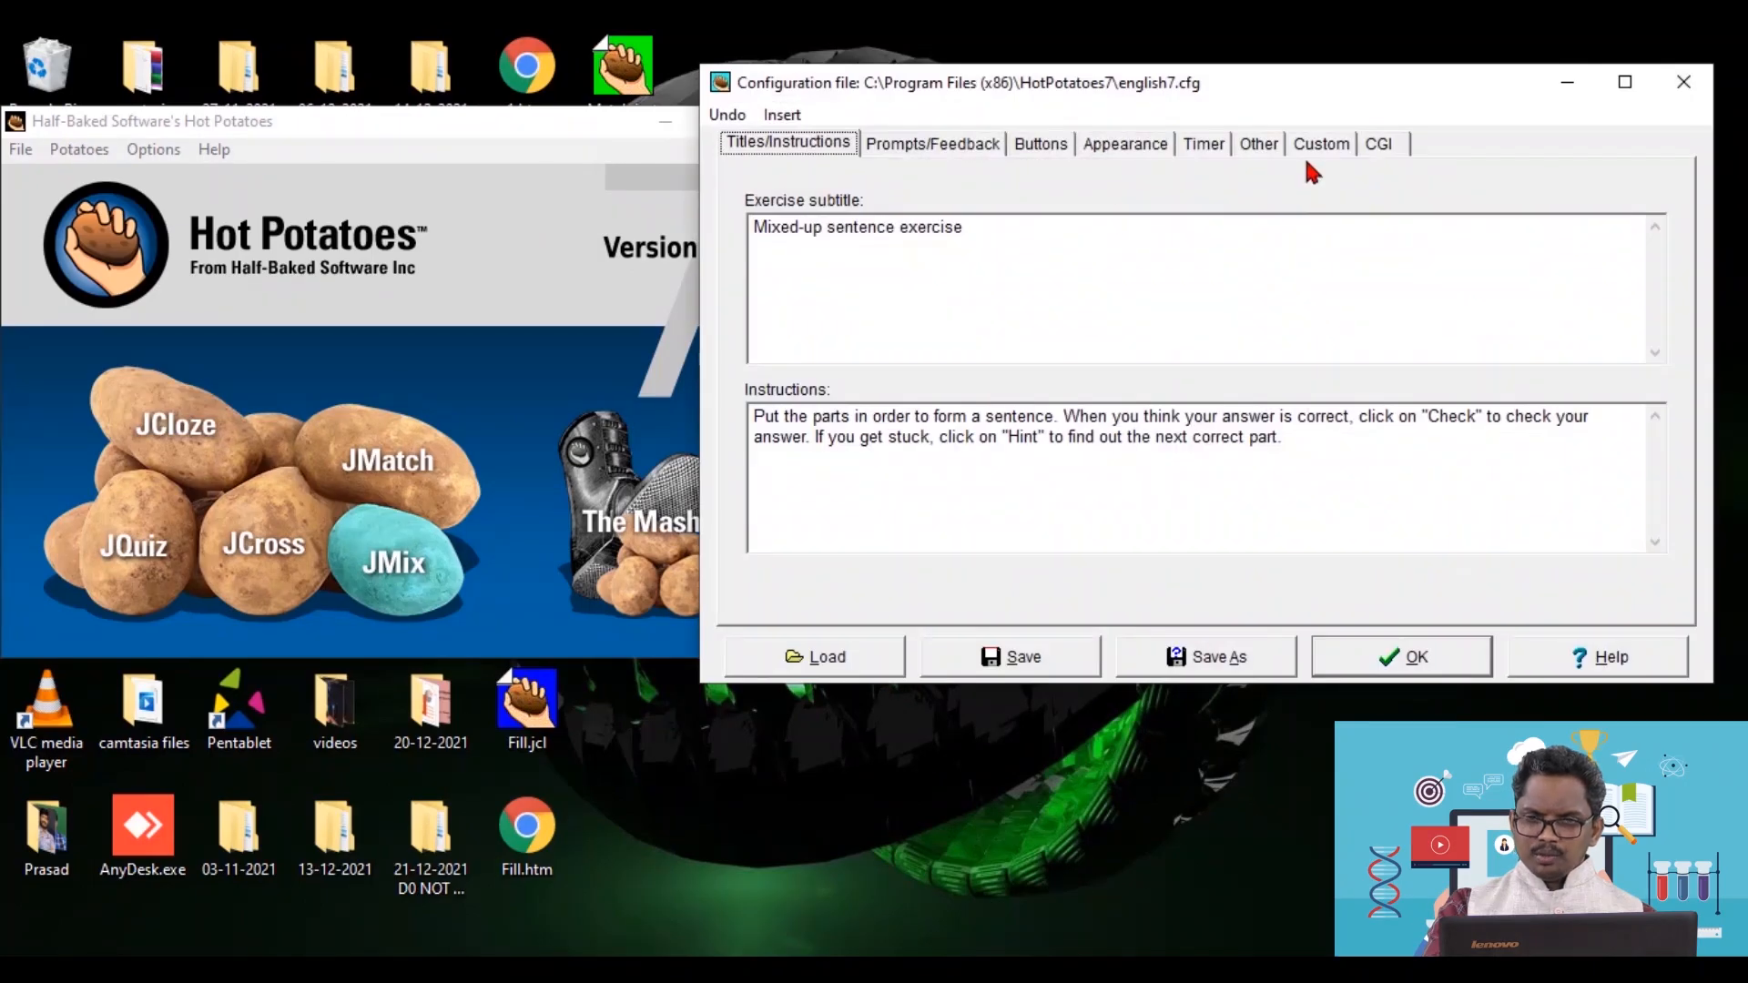
pyautogui.click(1203, 146)
pyautogui.click(772, 229)
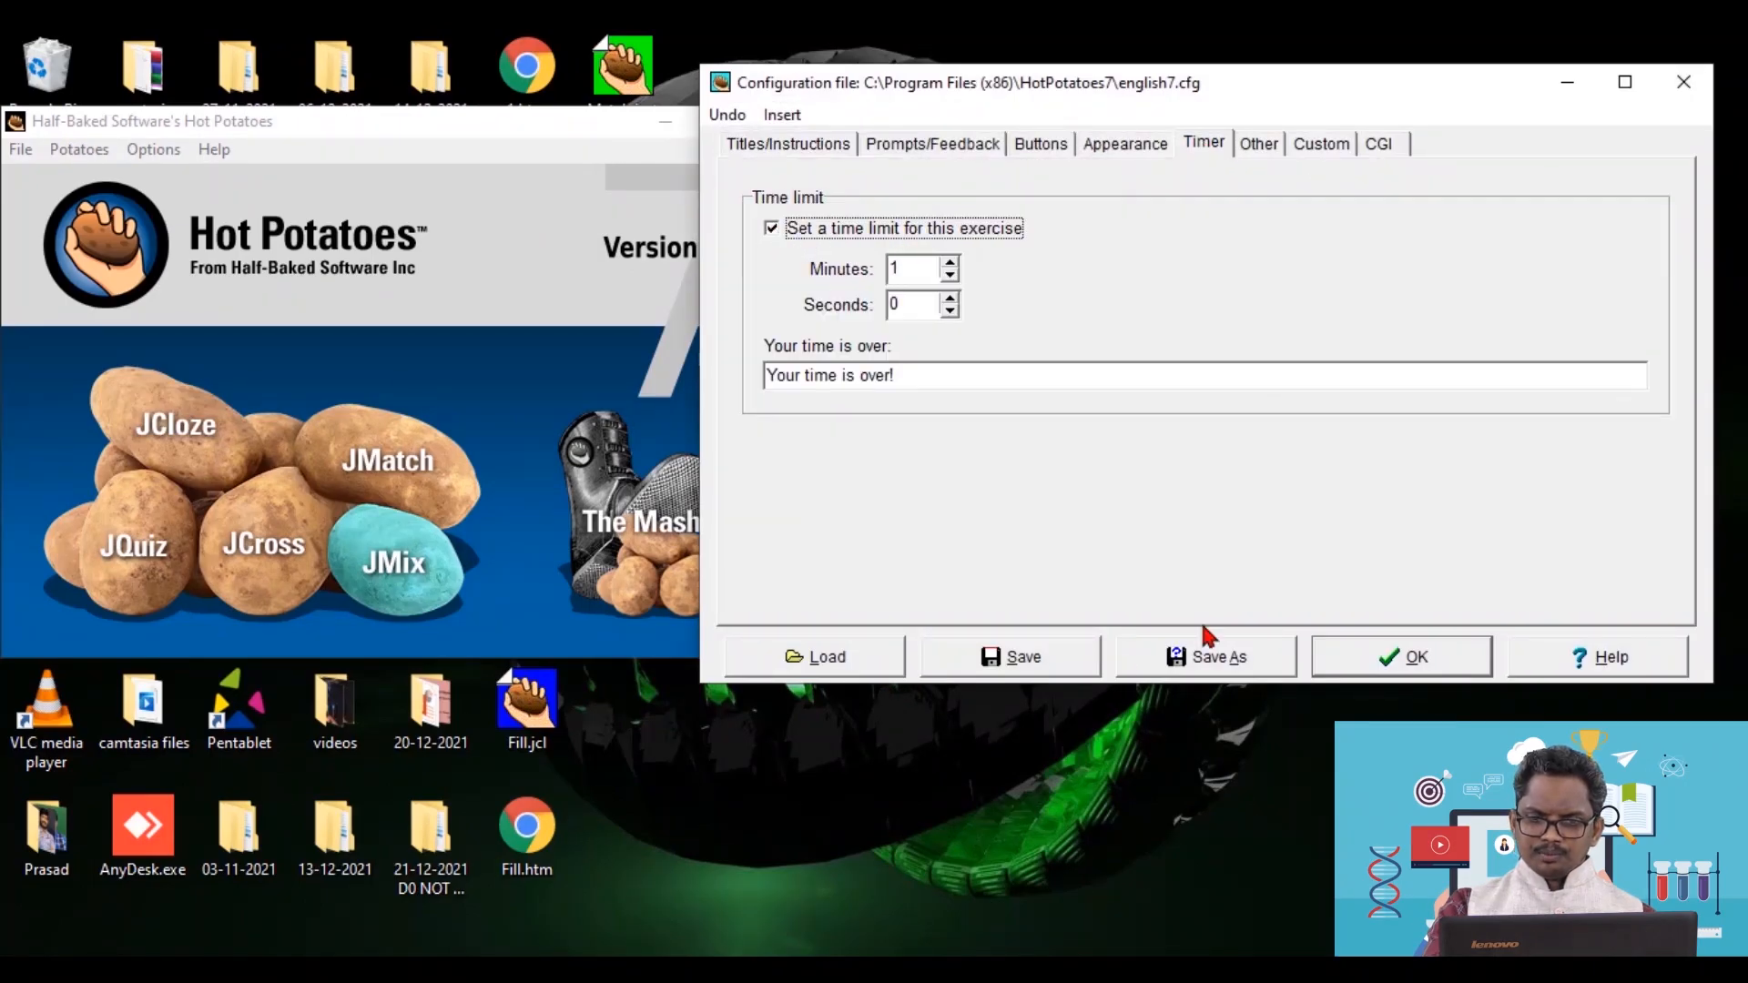
pyautogui.click(1374, 648)
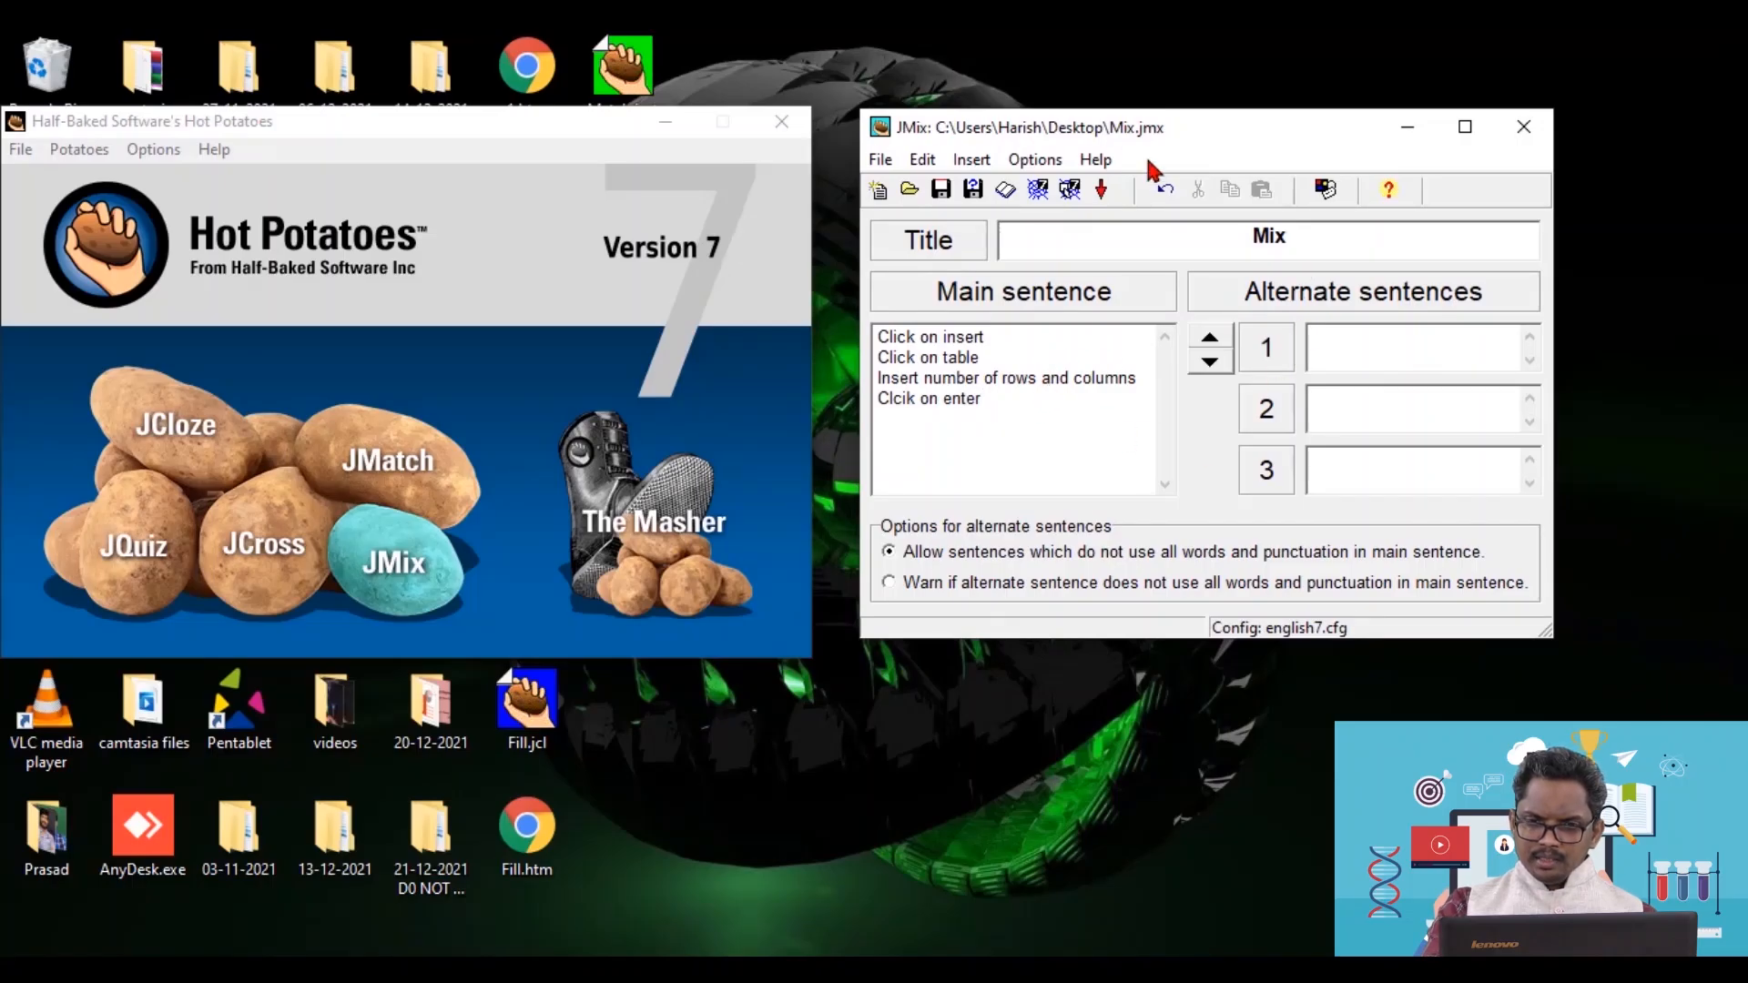
# - Export the exercise to the Desktop as Mix.htm without forcing a capital on "Click on insert", and view it in the browser
pyautogui.click(1038, 191)
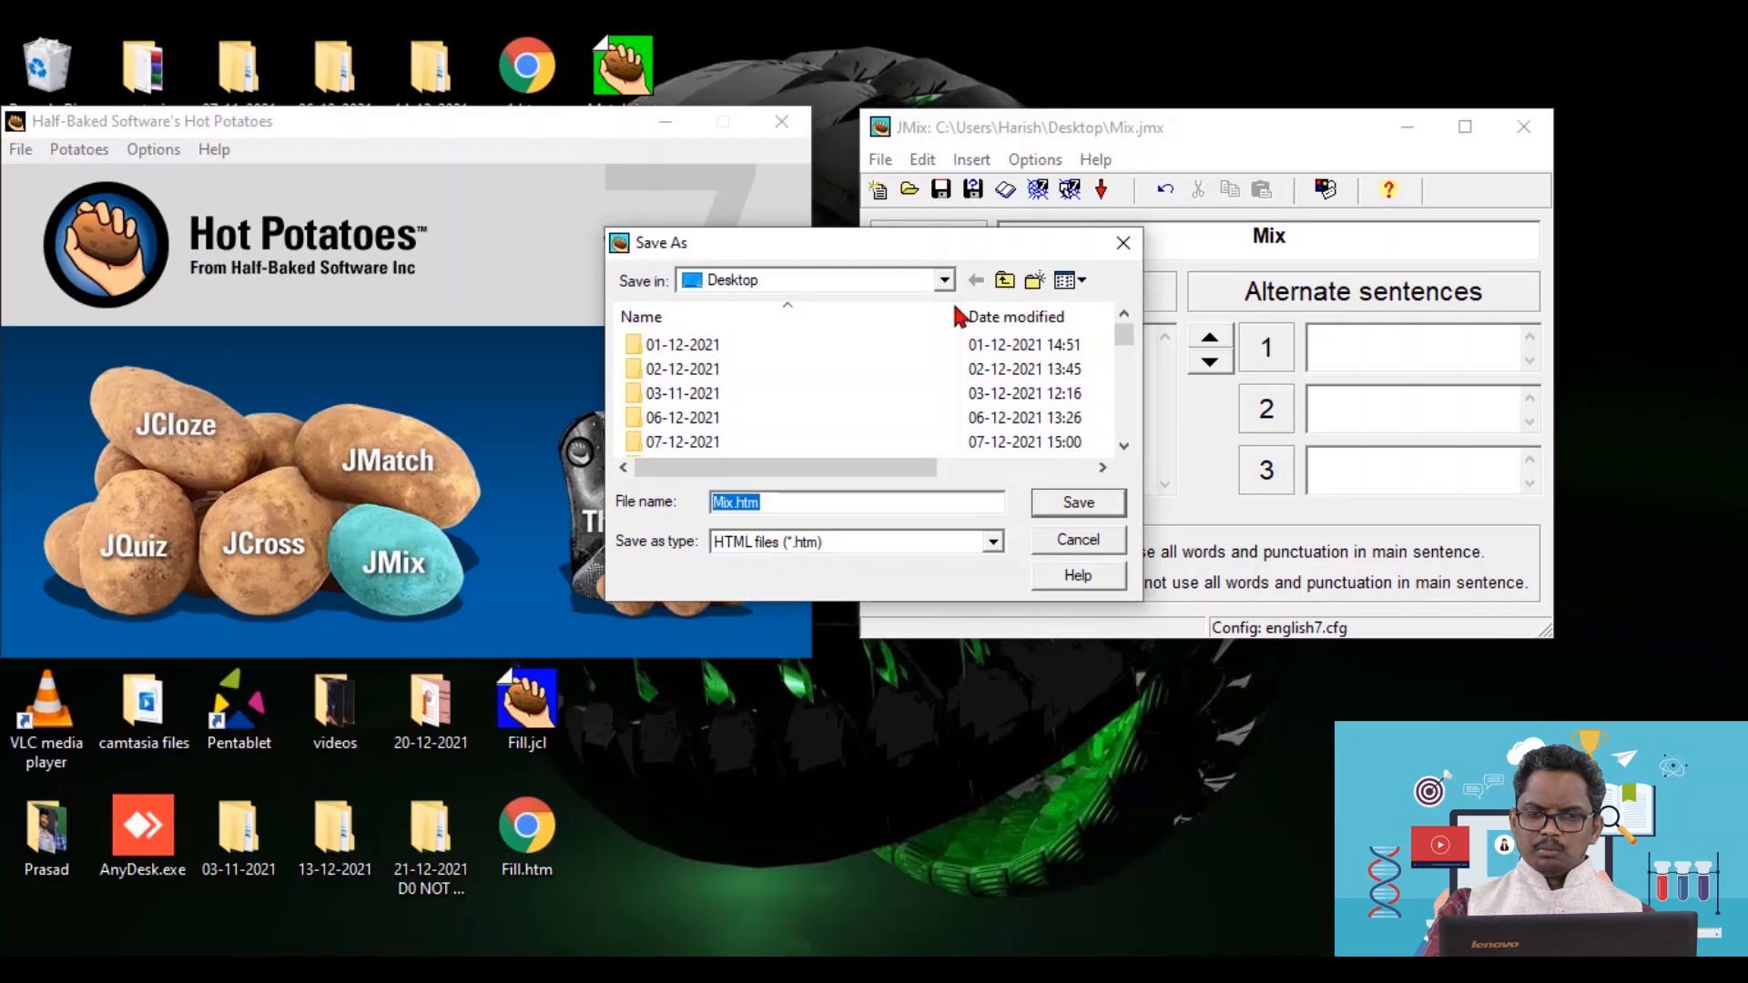
pyautogui.click(1103, 512)
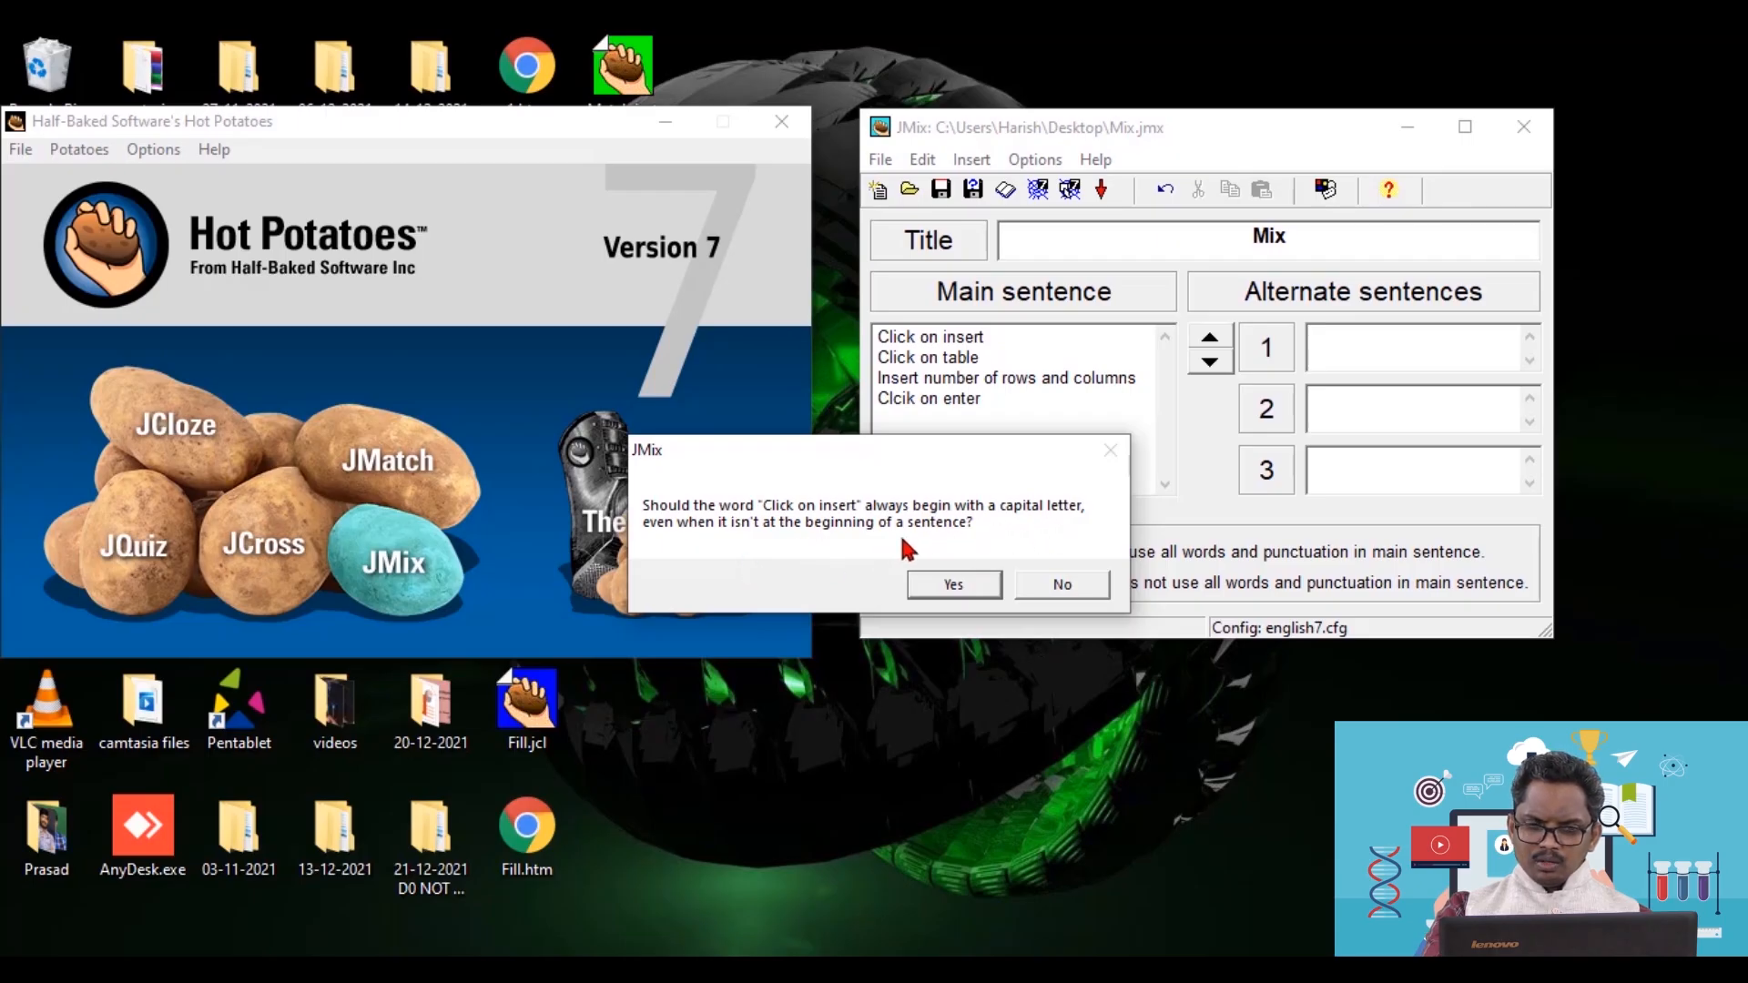
pyautogui.click(1063, 587)
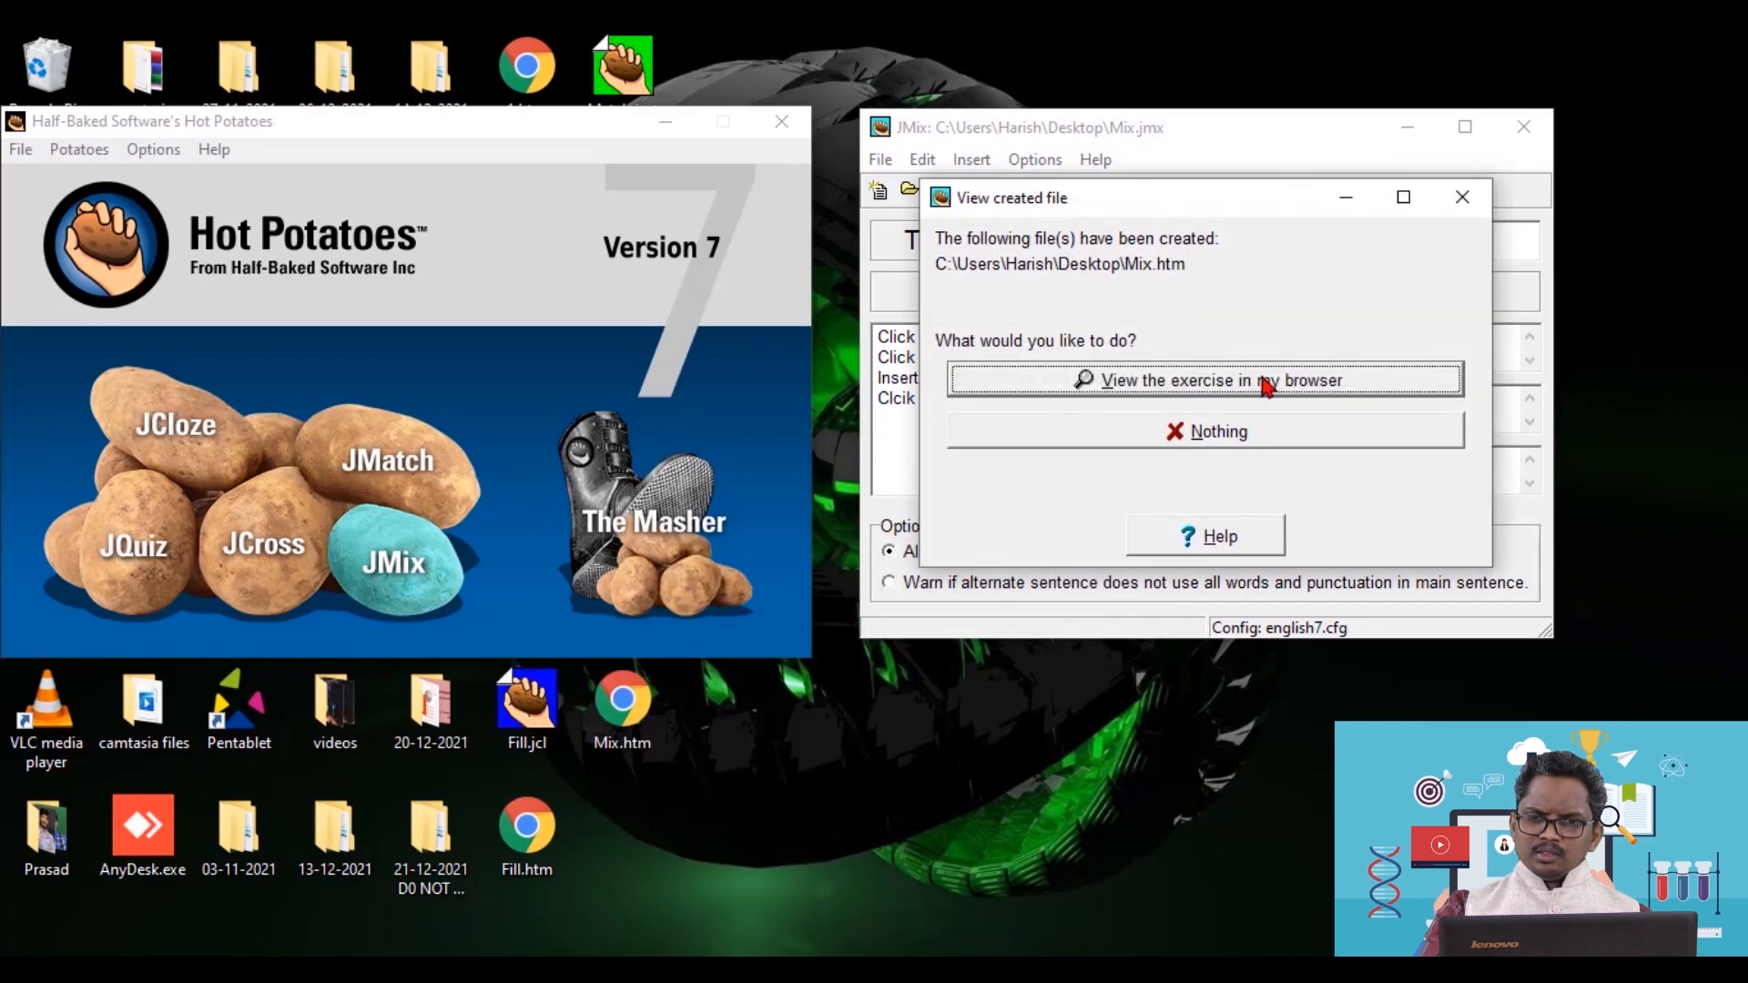
pyautogui.click(1267, 383)
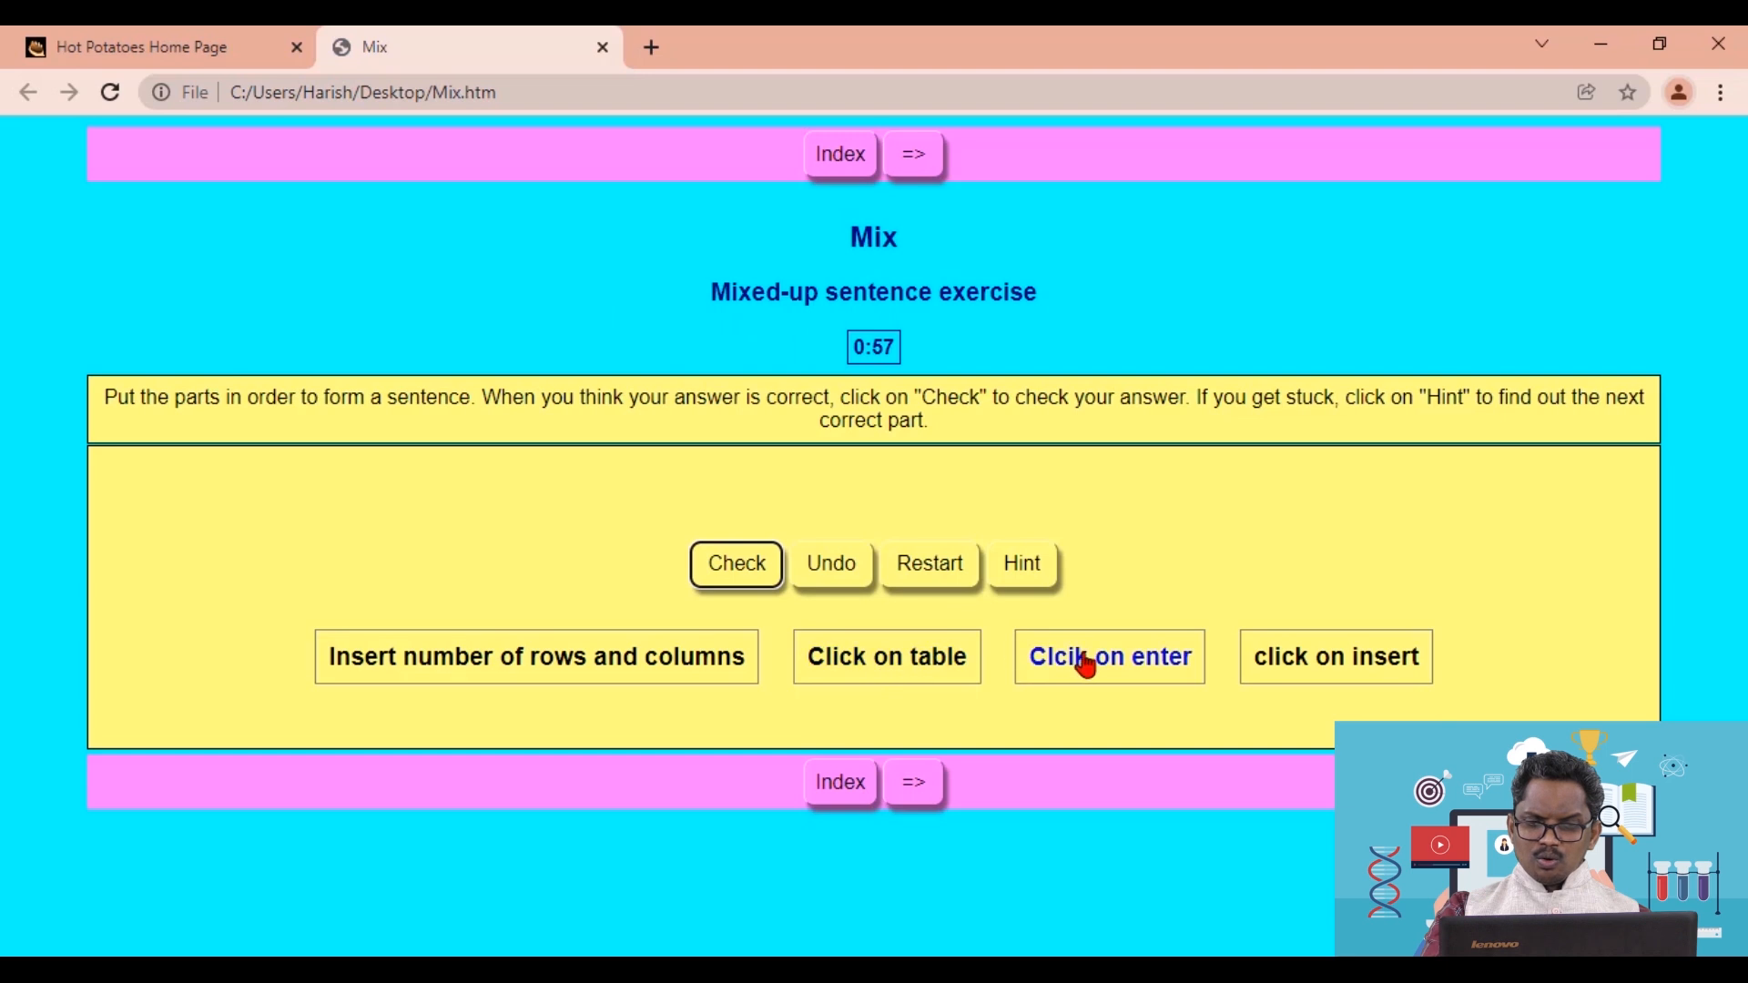
# - Order the parts as "click on insert", "Click on table", "Insert number of rows and columns", "Clcik on enter", and check the answer
pyautogui.click(1311, 681)
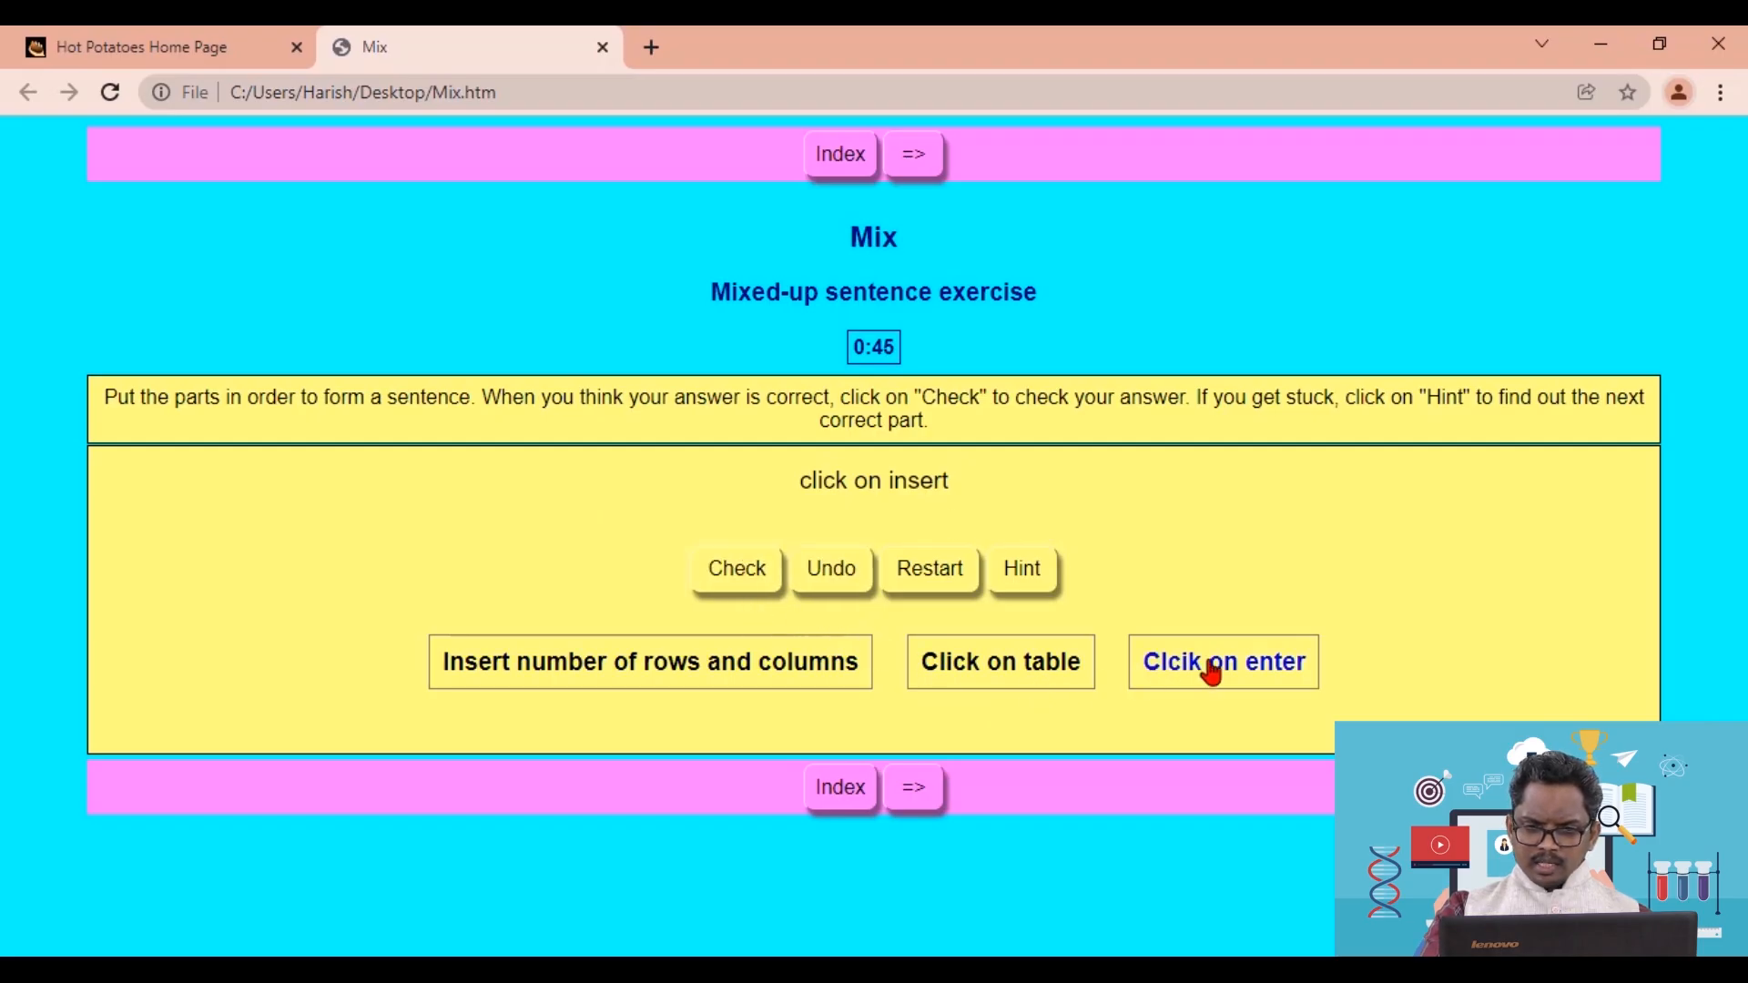
pyautogui.click(965, 683)
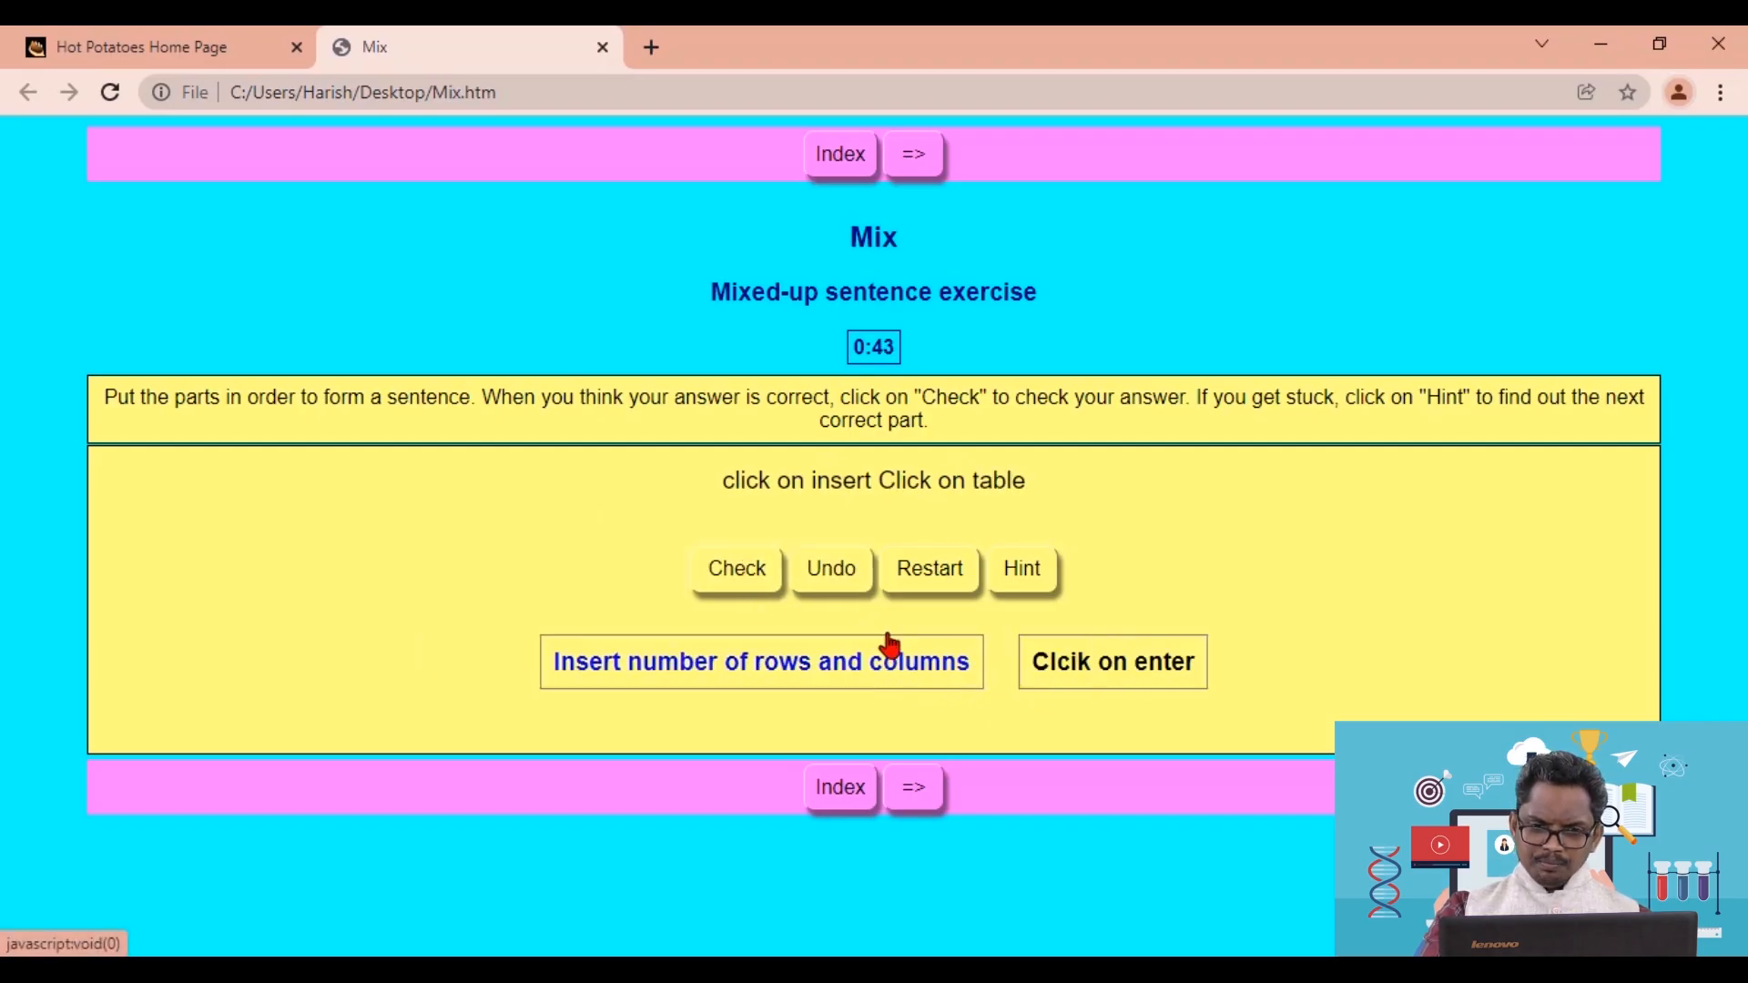
pyautogui.click(826, 674)
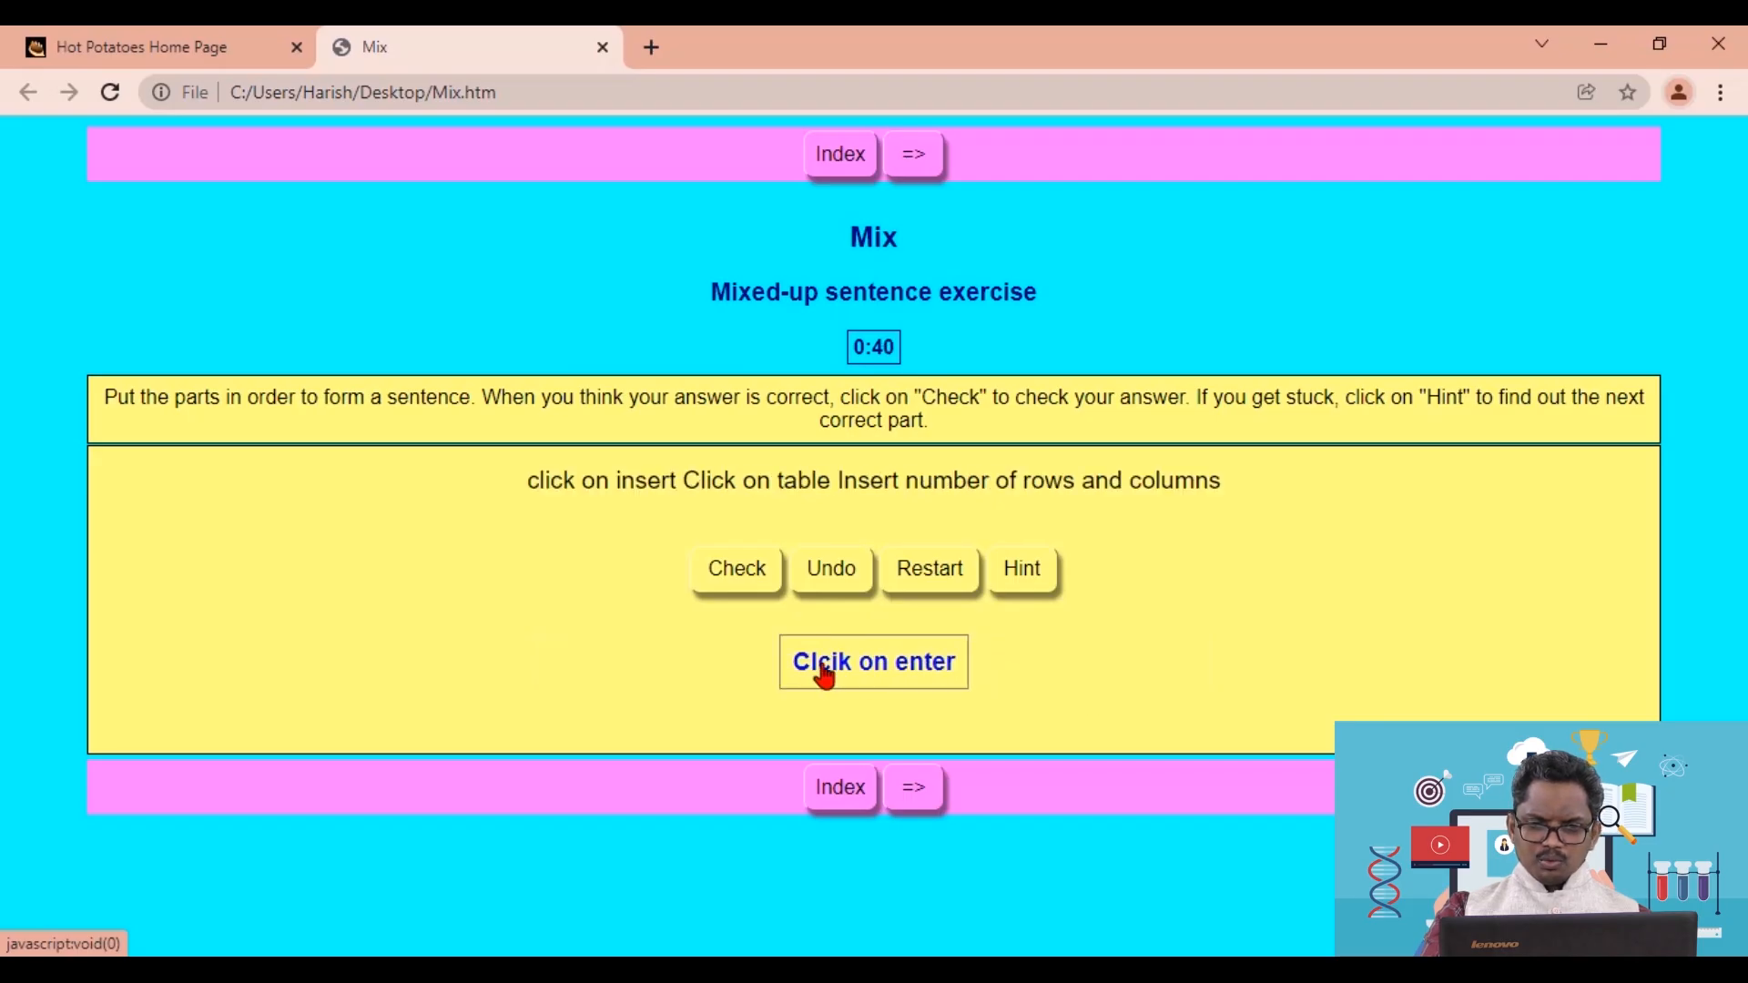
pyautogui.click(871, 673)
pyautogui.click(755, 581)
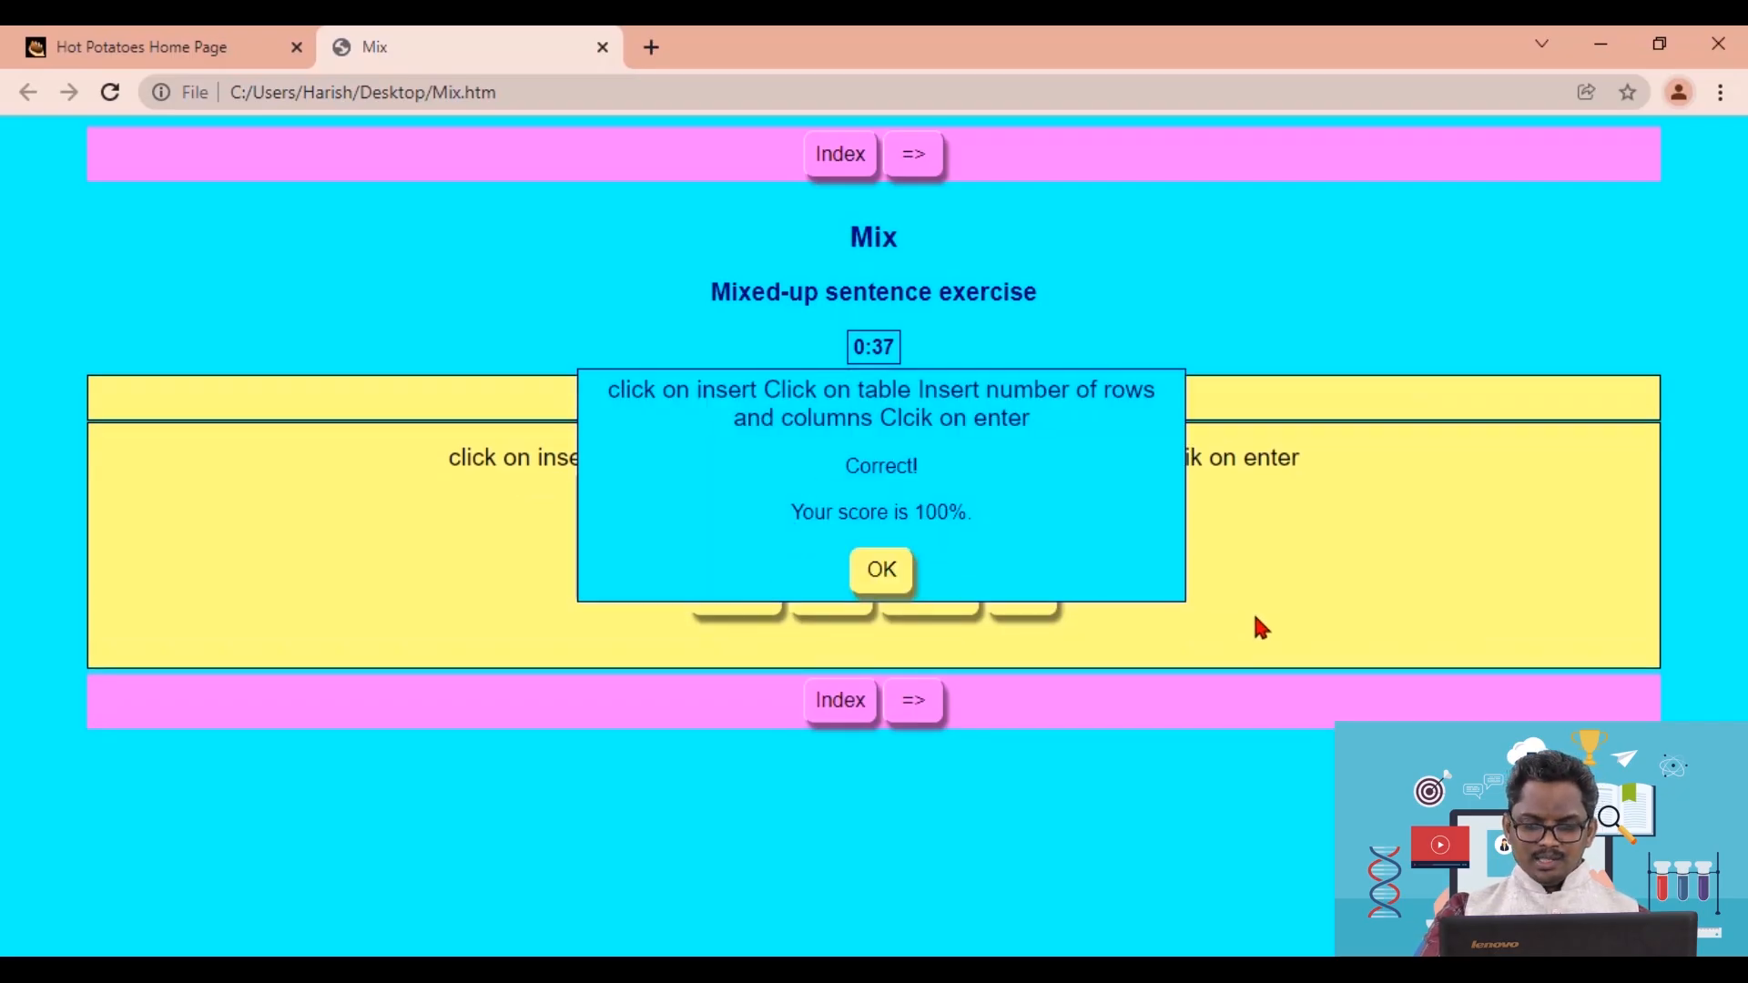
pyautogui.click(901, 574)
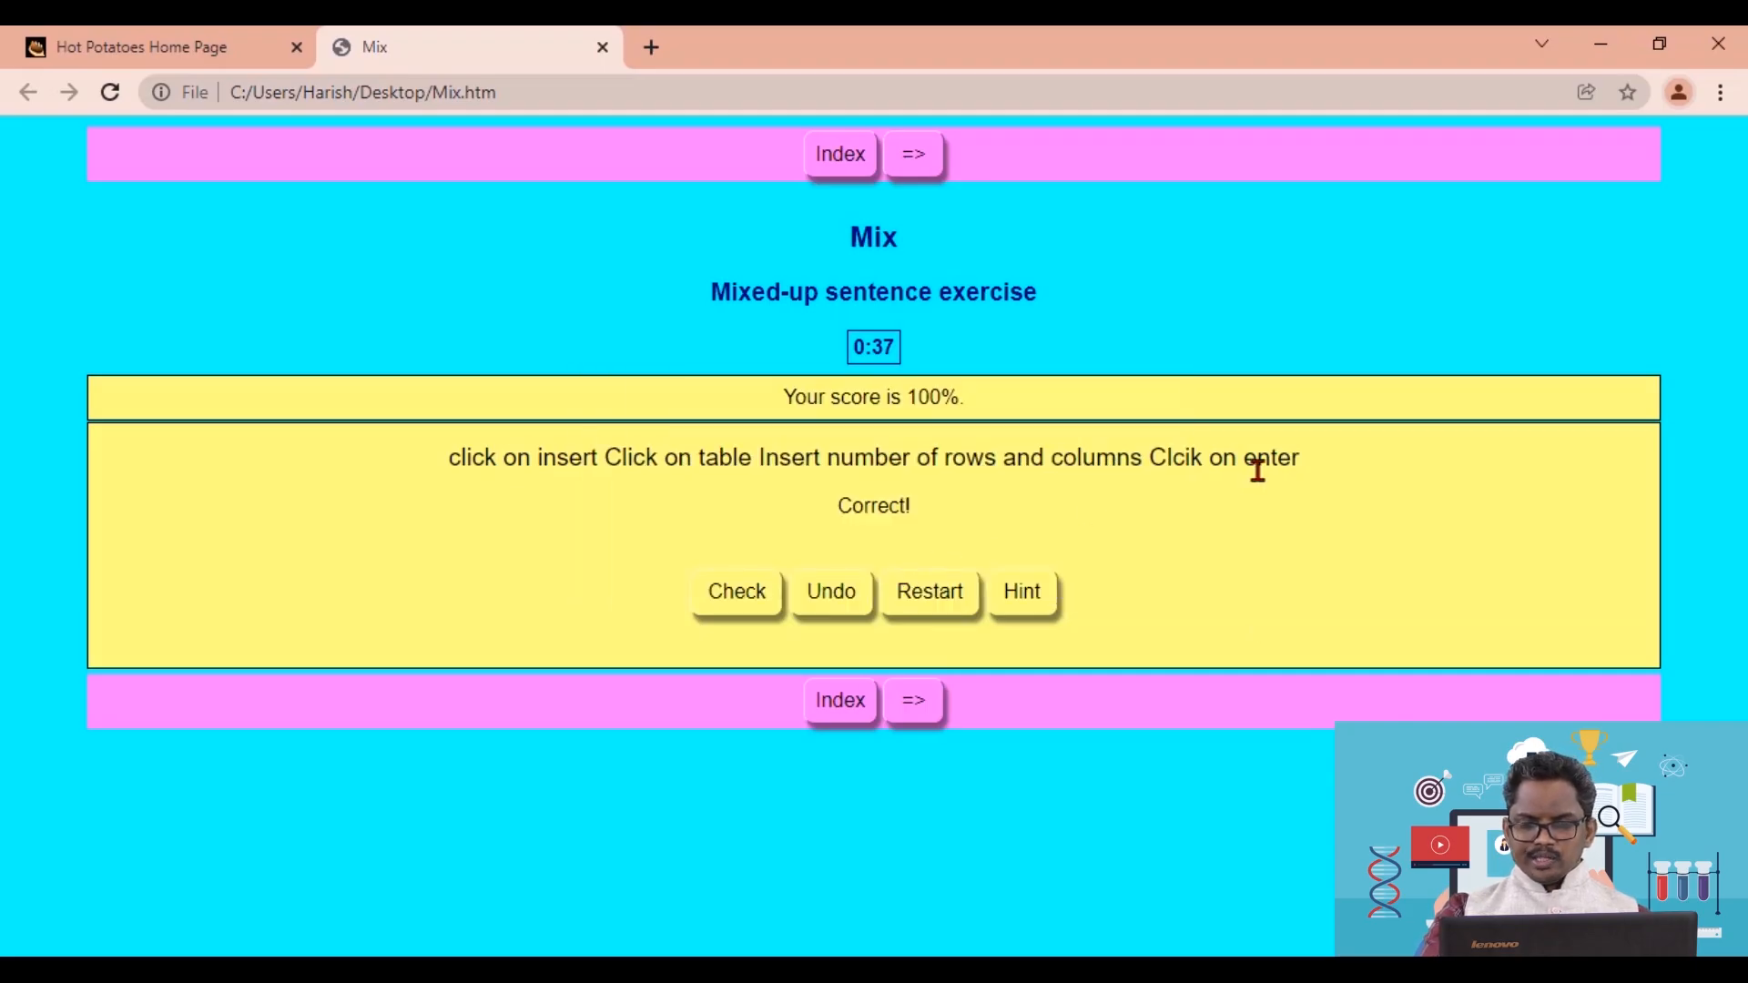
# - Put away the exercise's browser page, and save and close the Mix exercise in JMix
pyautogui.click(602, 48)
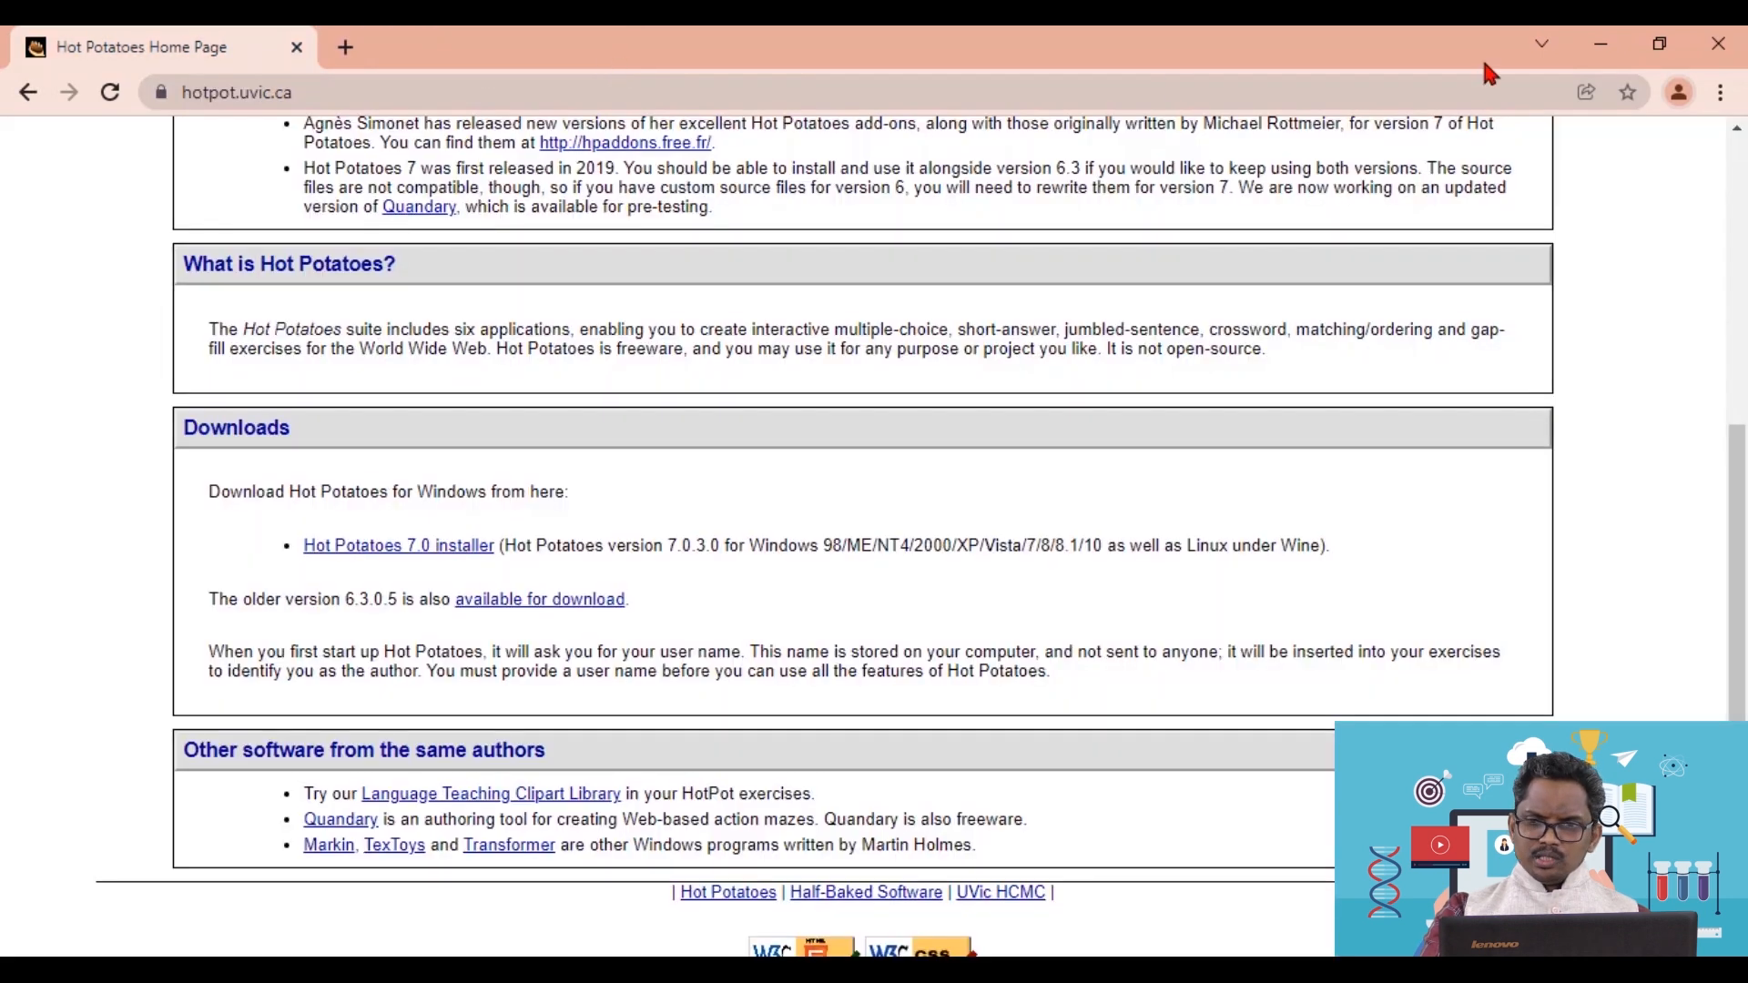
pyautogui.click(1600, 44)
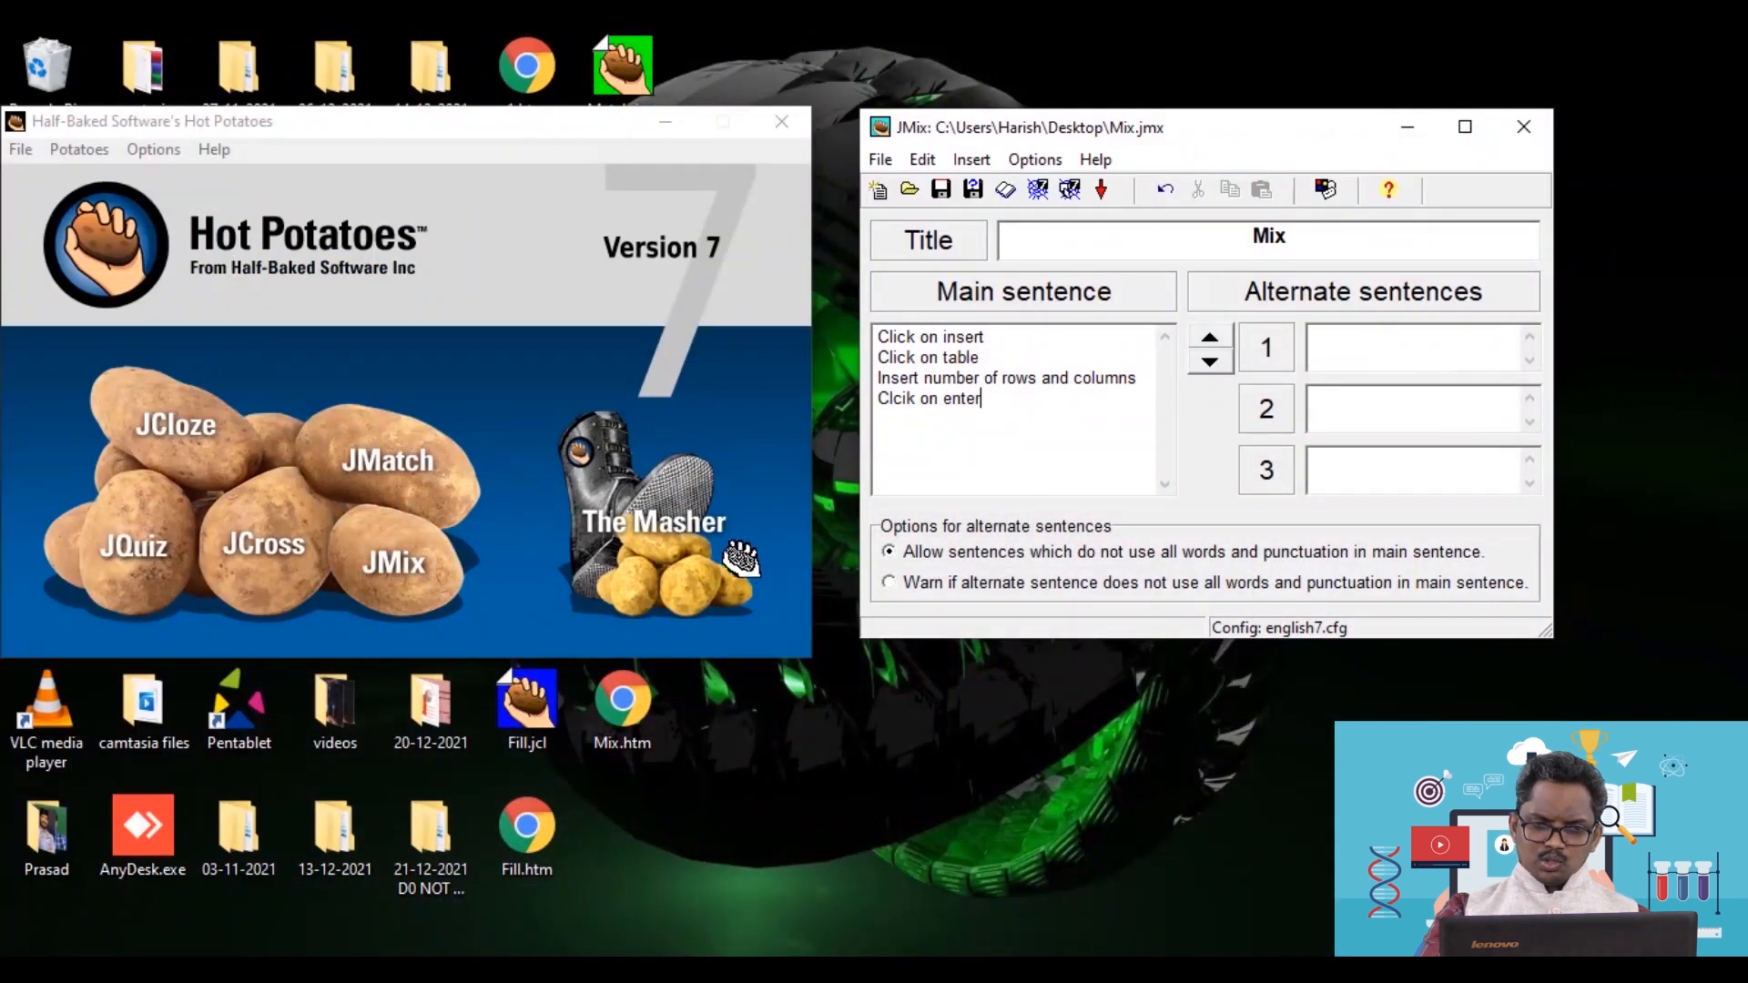
pyautogui.moveTo(467, 118); pyautogui.dragTo(1298, 412)
pyautogui.click(938, 187)
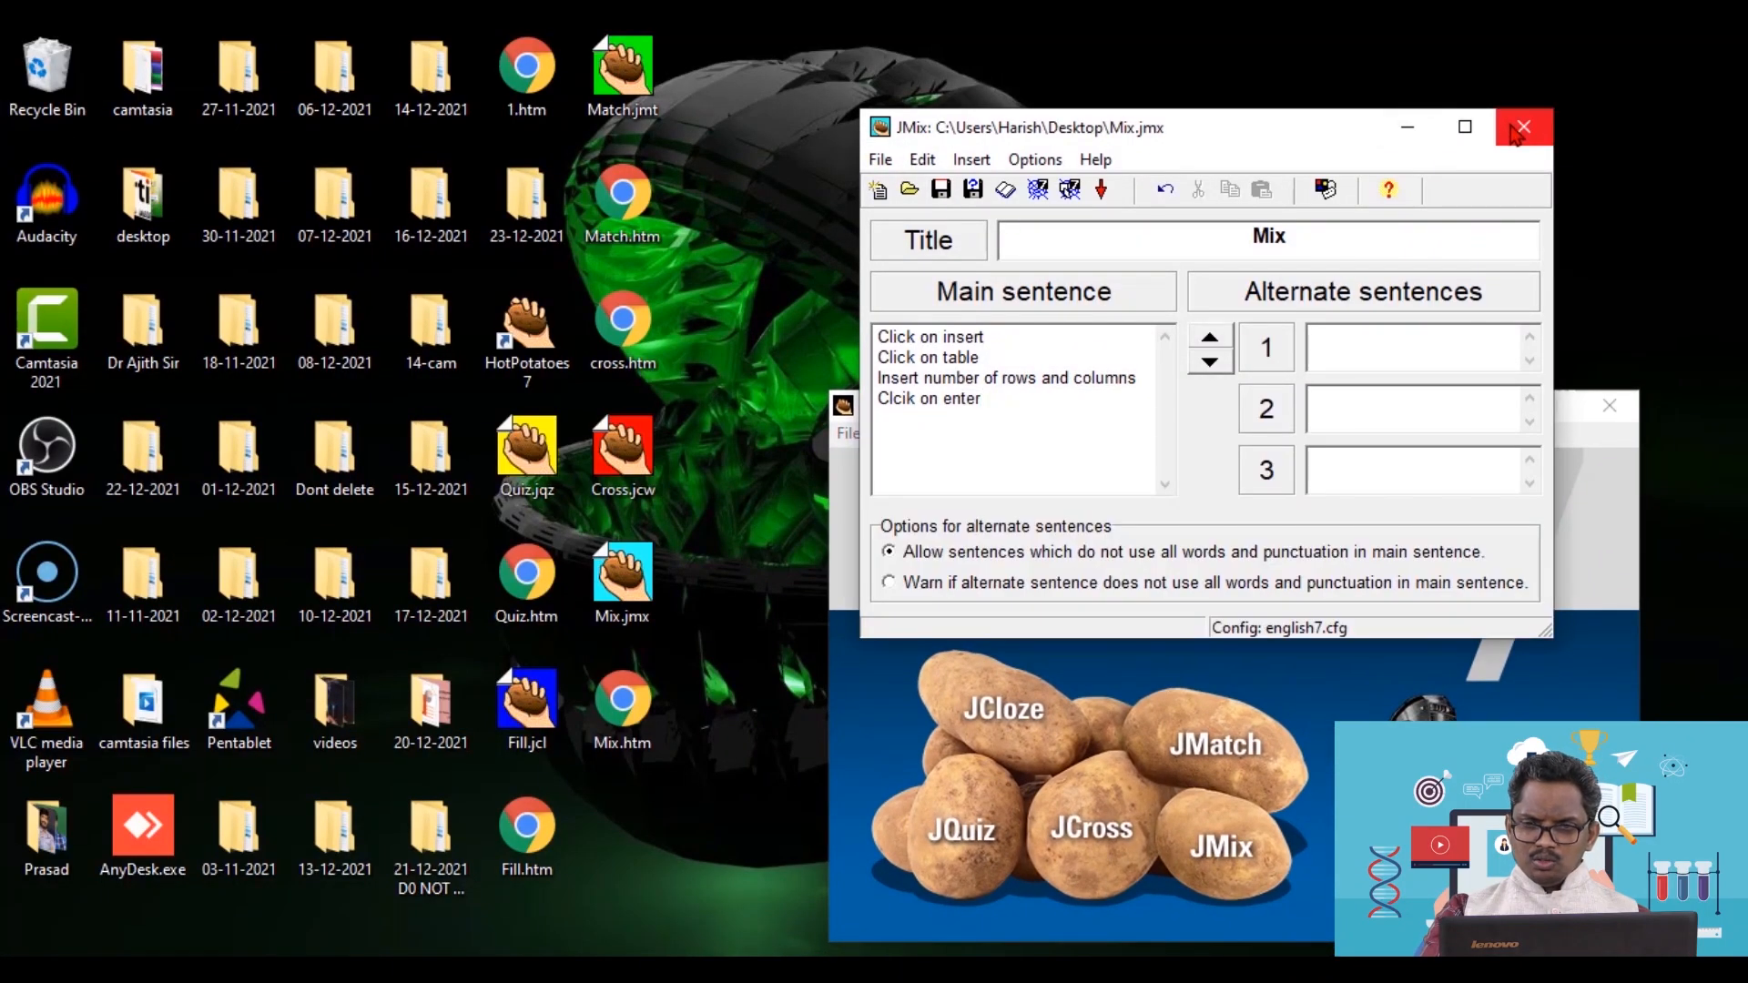
pyautogui.click(1520, 127)
# - Open The Masher and arrange its window beside the Hot Potatoes launcher
pyautogui.moveTo(1174, 401); pyautogui.dragTo(1209, 158)
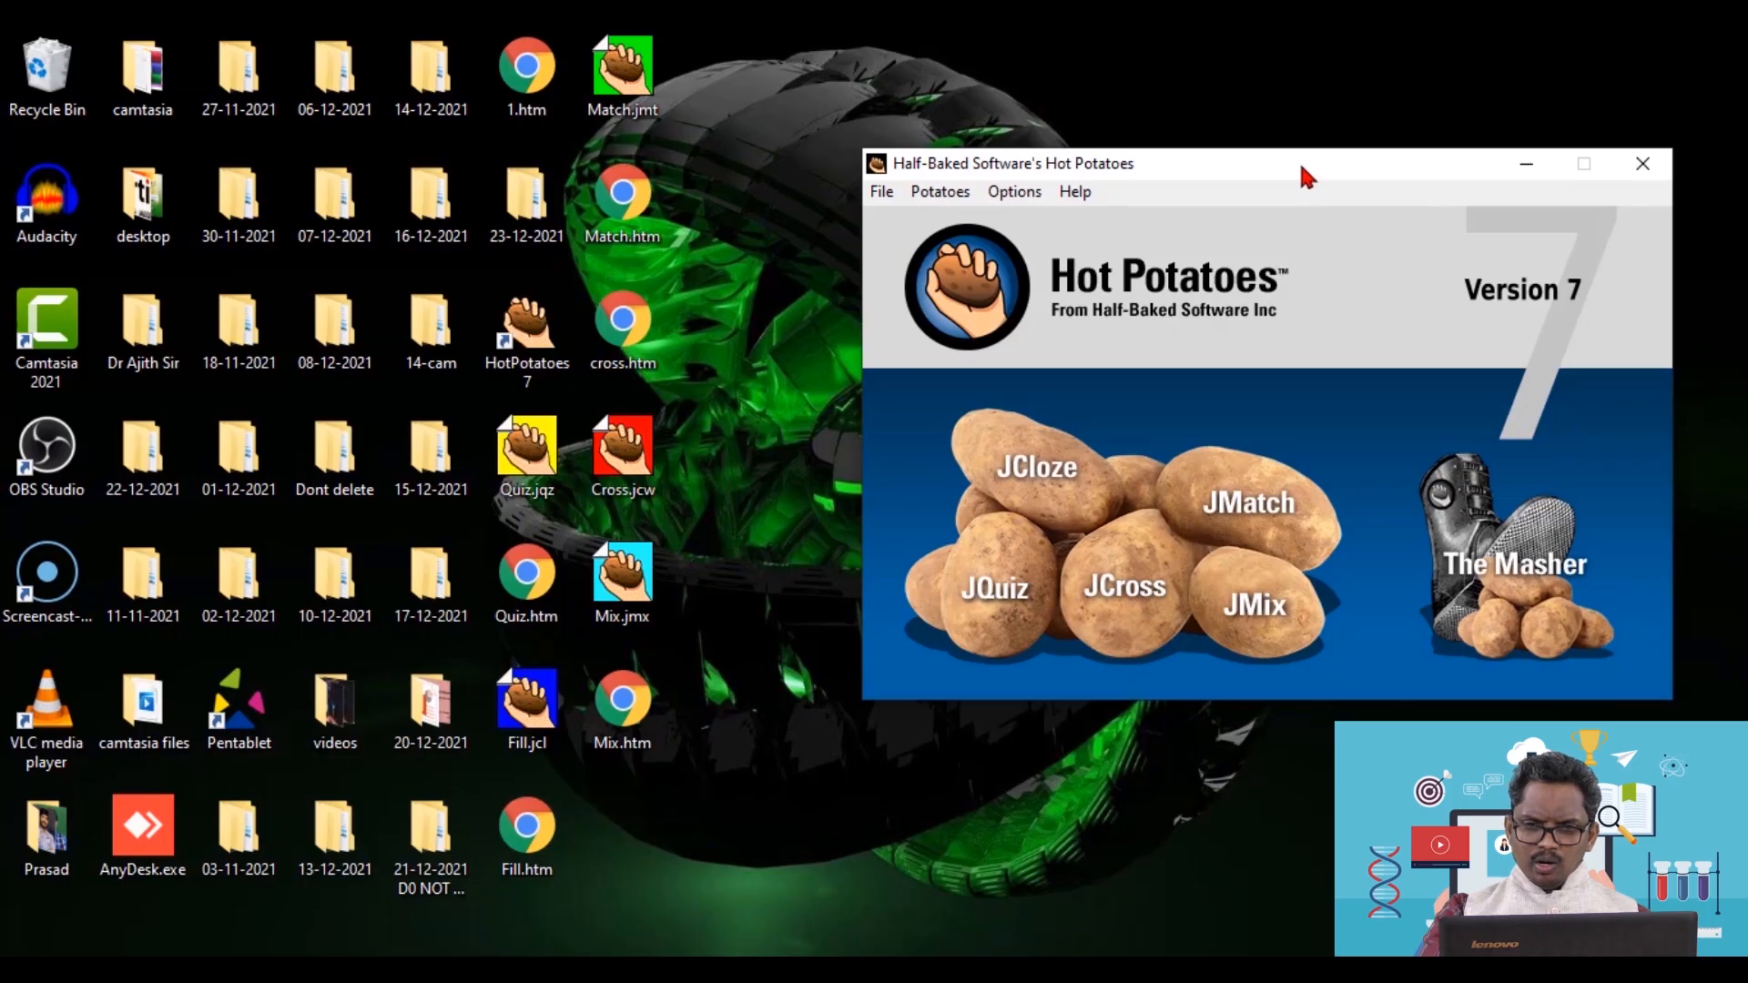
pyautogui.moveTo(1300, 167); pyautogui.dragTo(621, 165)
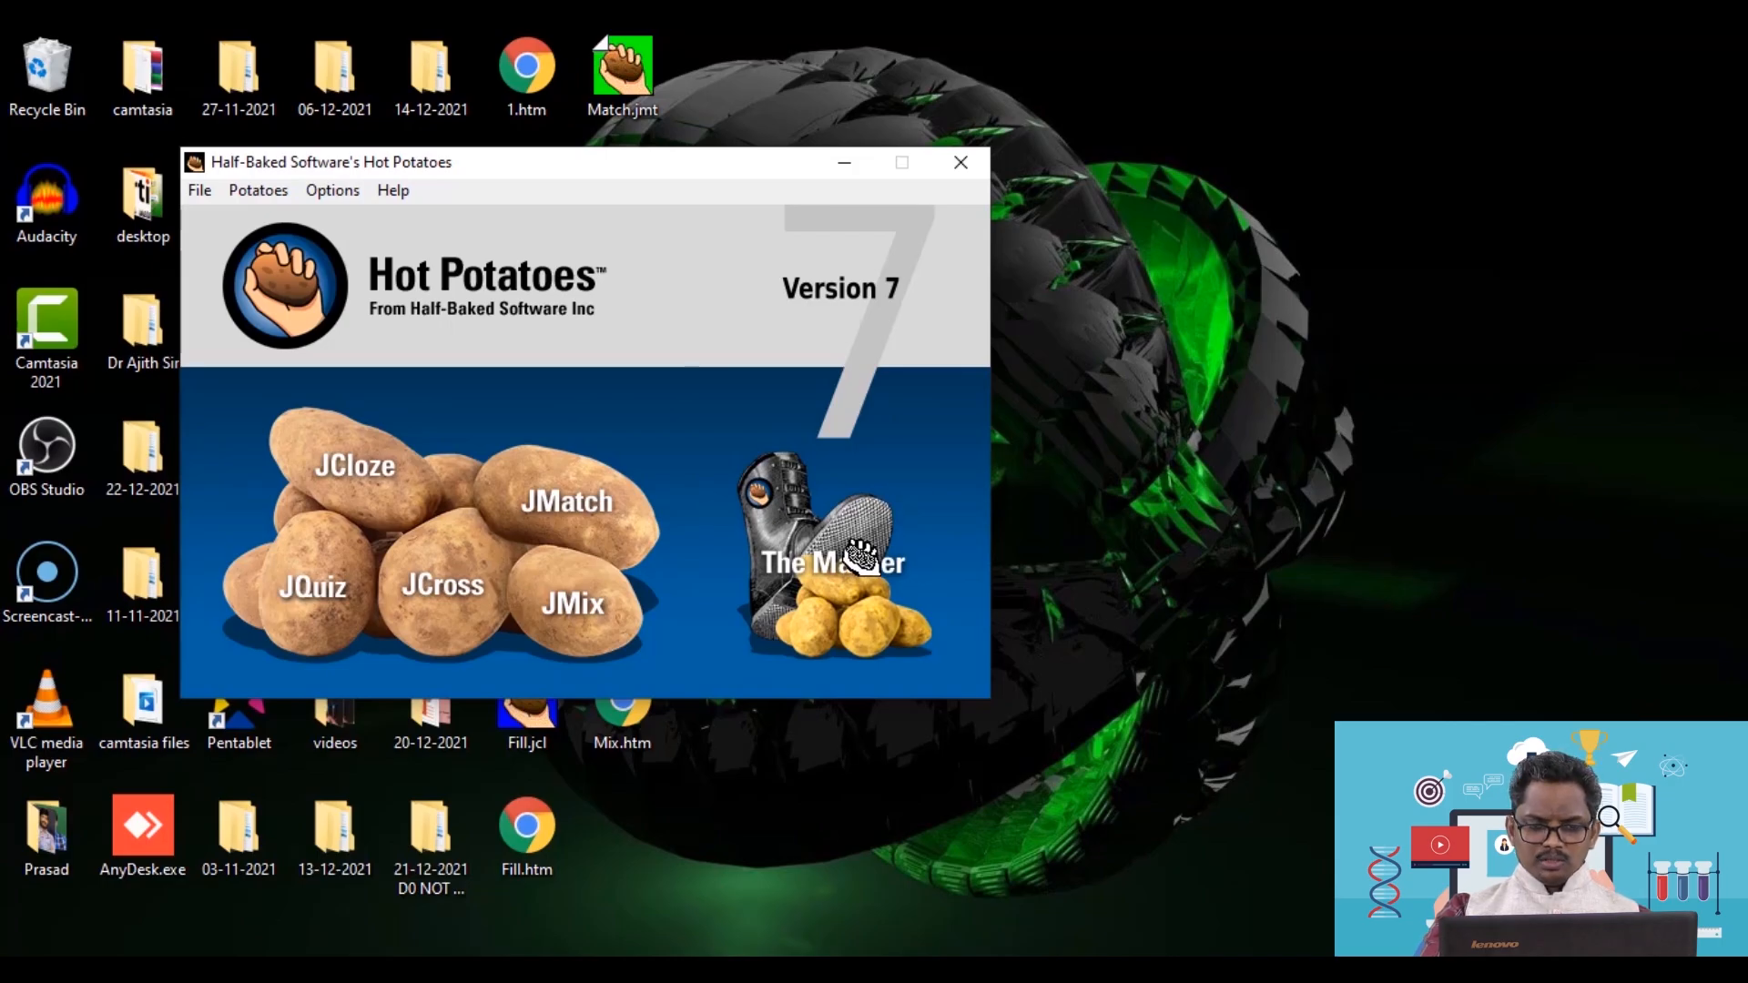
pyautogui.moveTo(694, 167); pyautogui.dragTo(1343, 203)
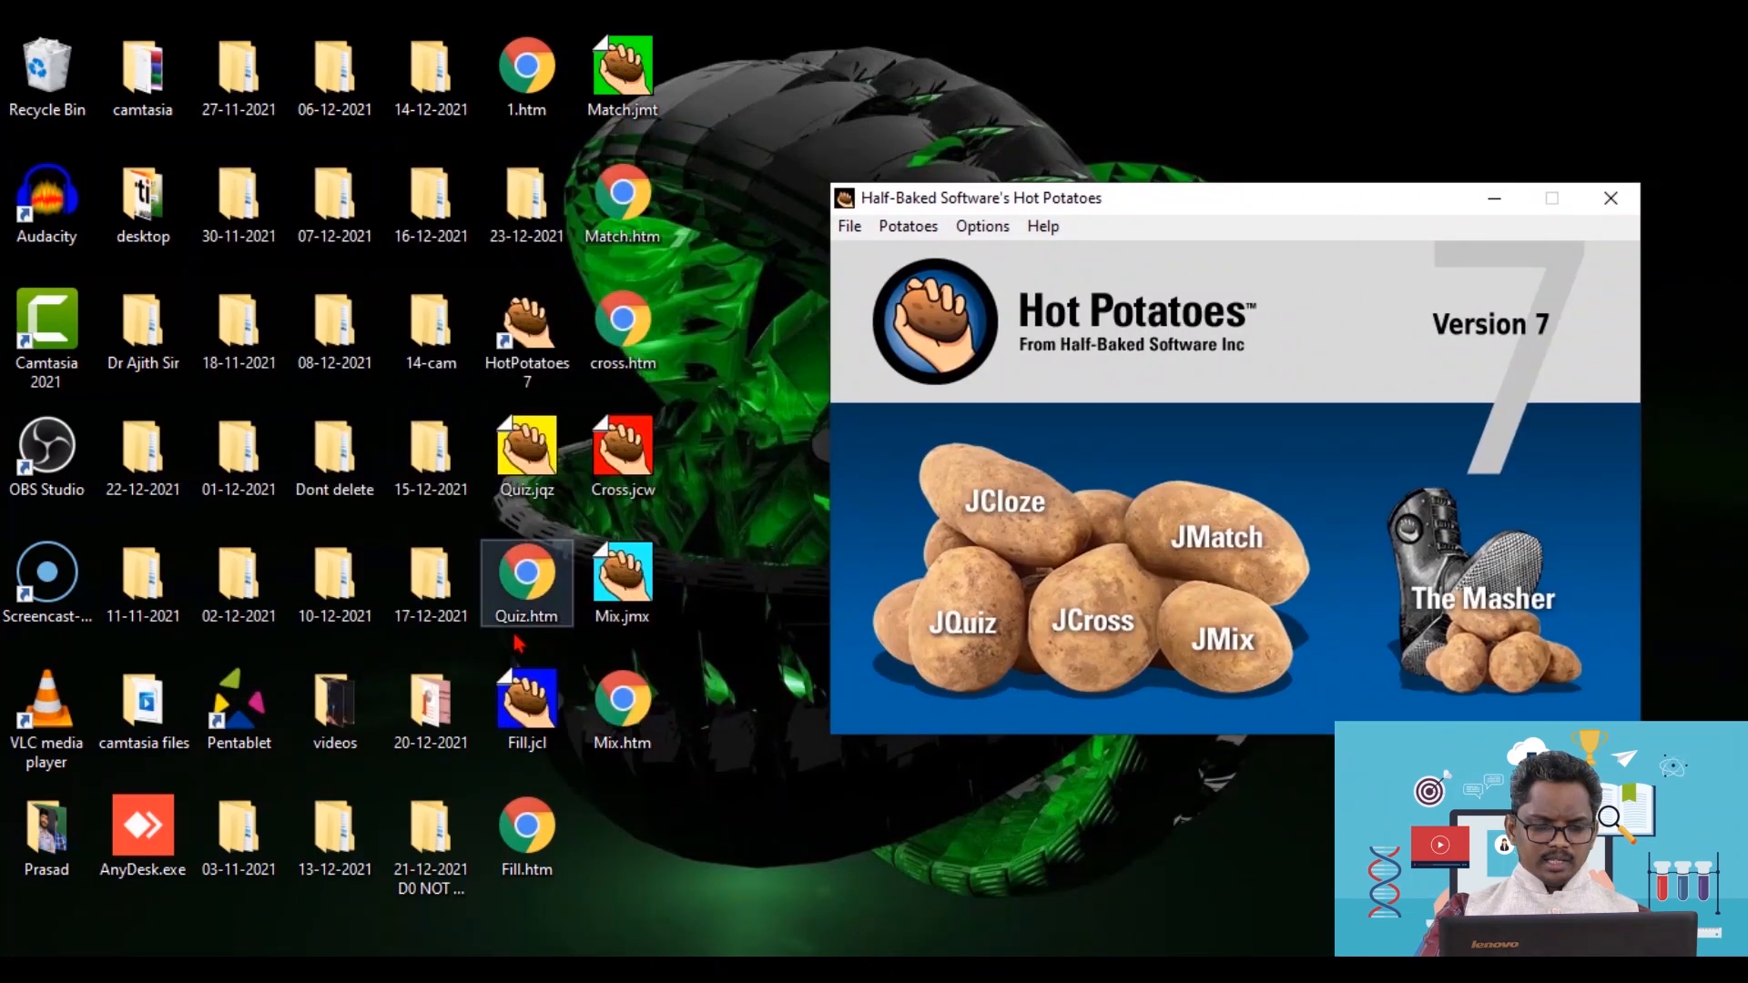
pyautogui.moveTo(1075, 200); pyautogui.dragTo(355, 207)
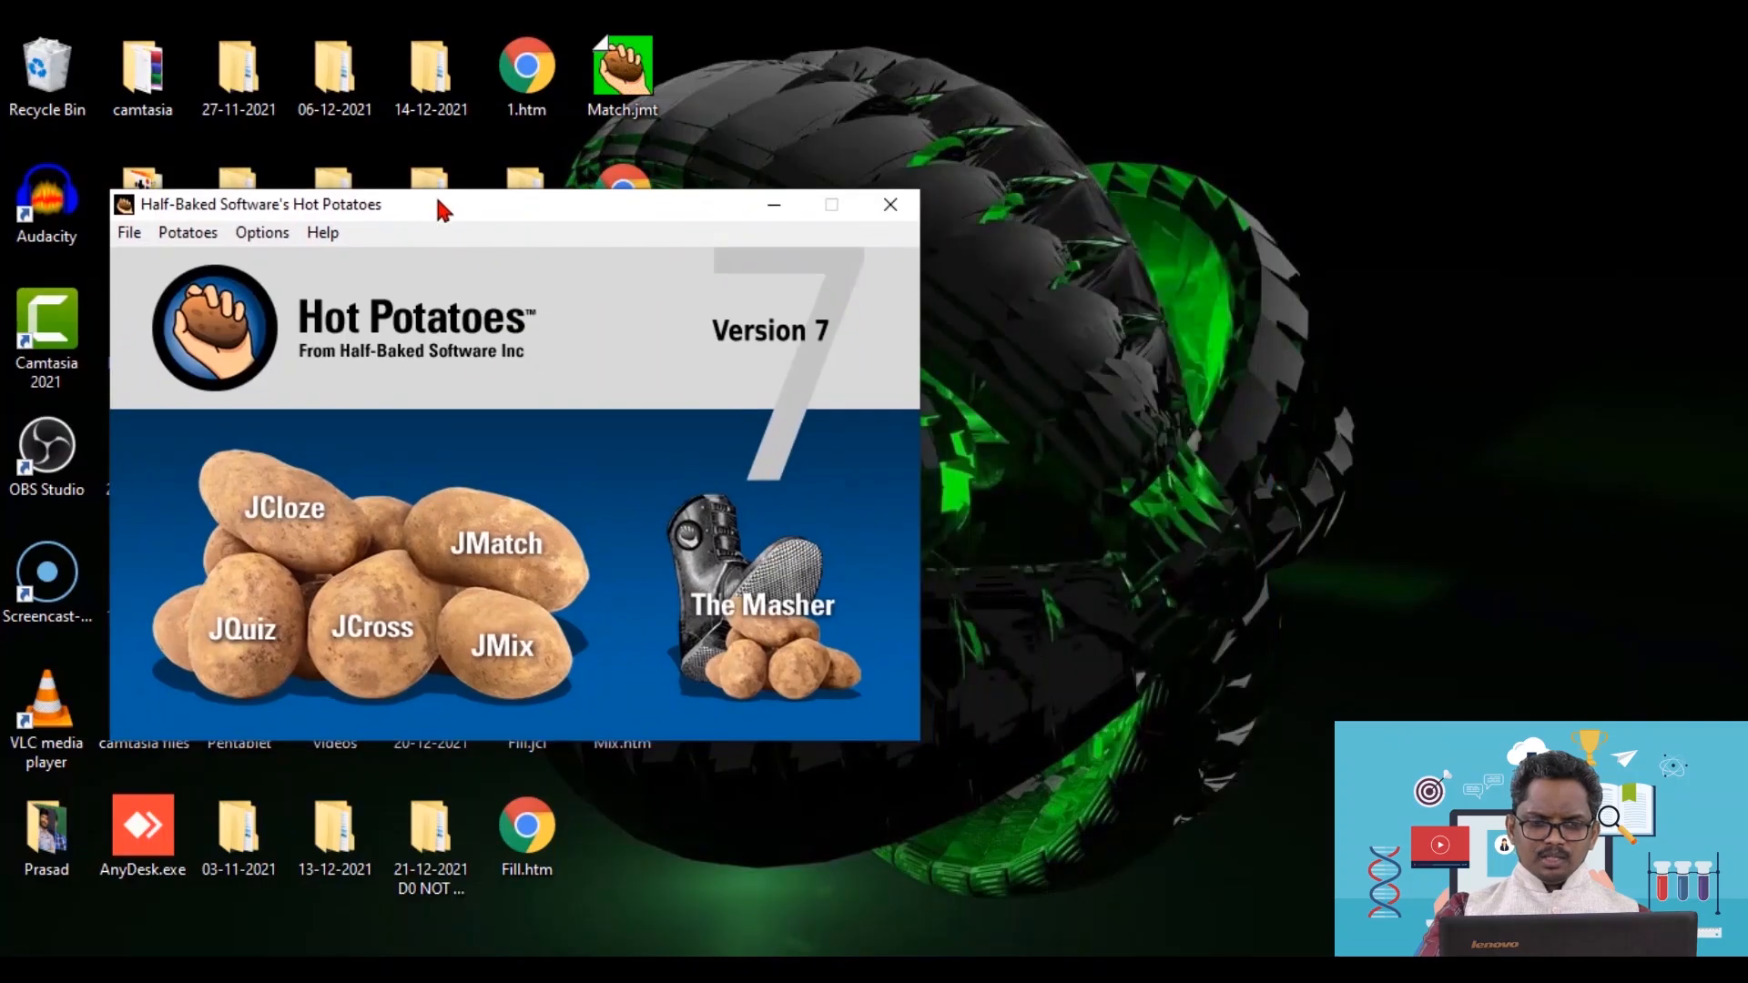
pyautogui.click(729, 583)
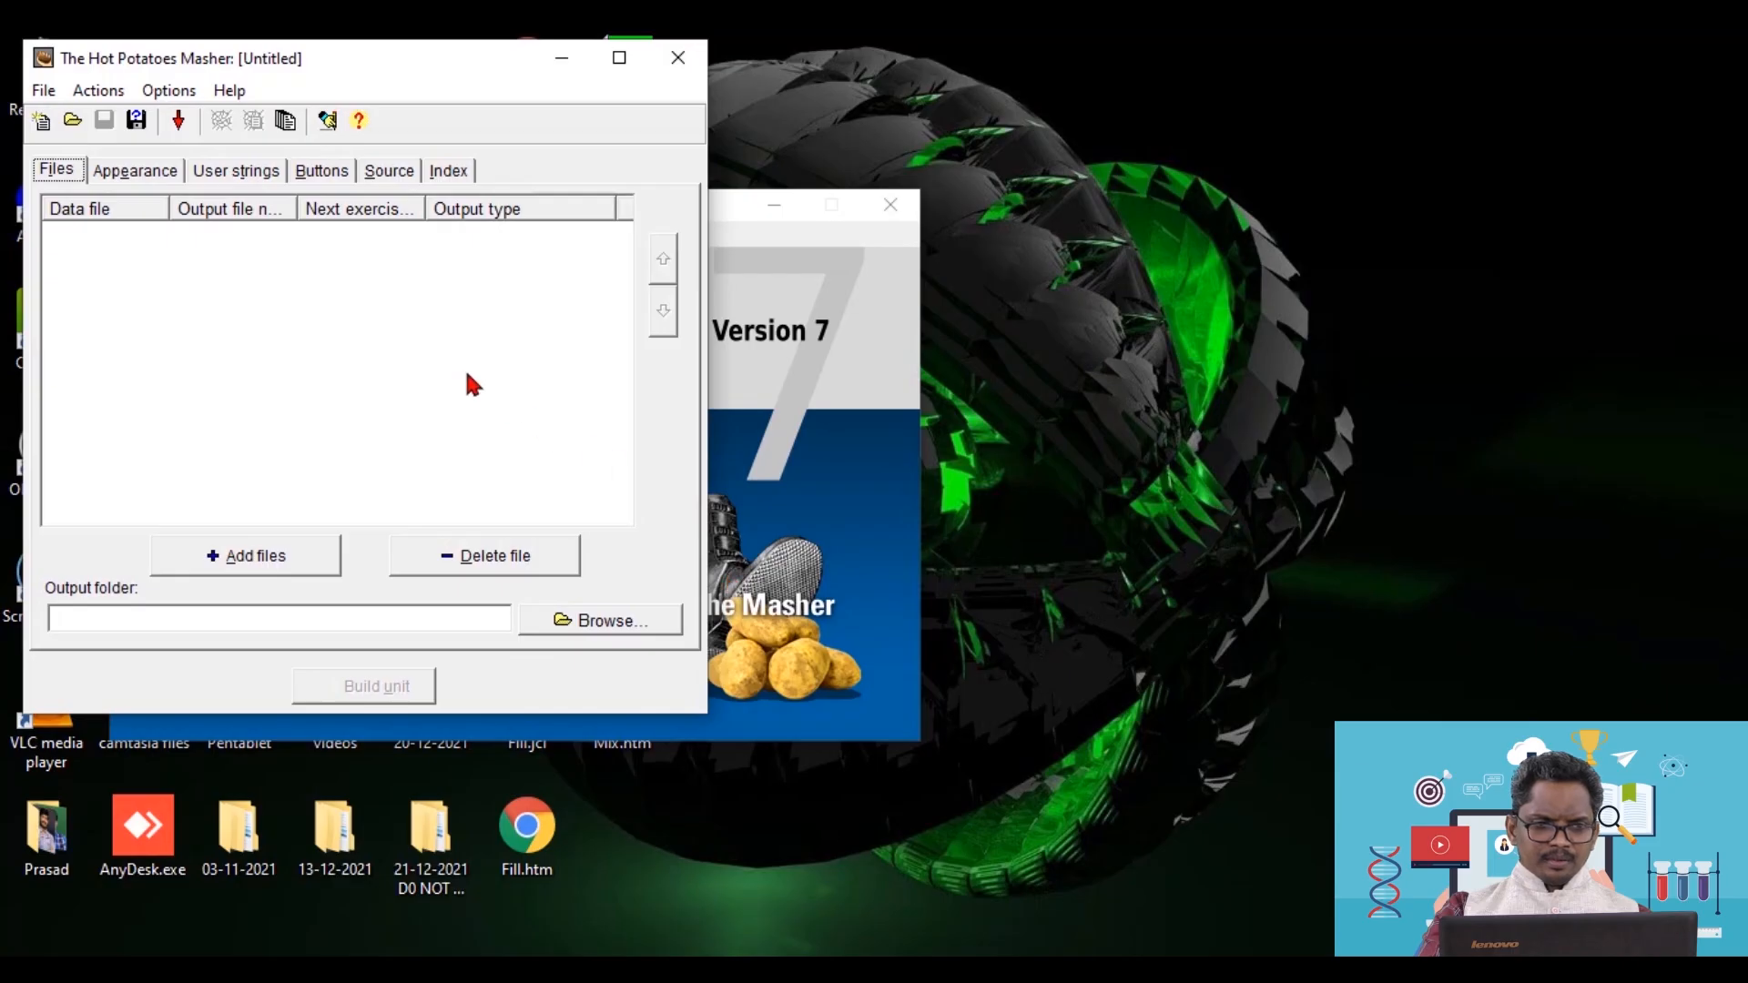
pyautogui.moveTo(379, 58); pyautogui.dragTo(1354, 109)
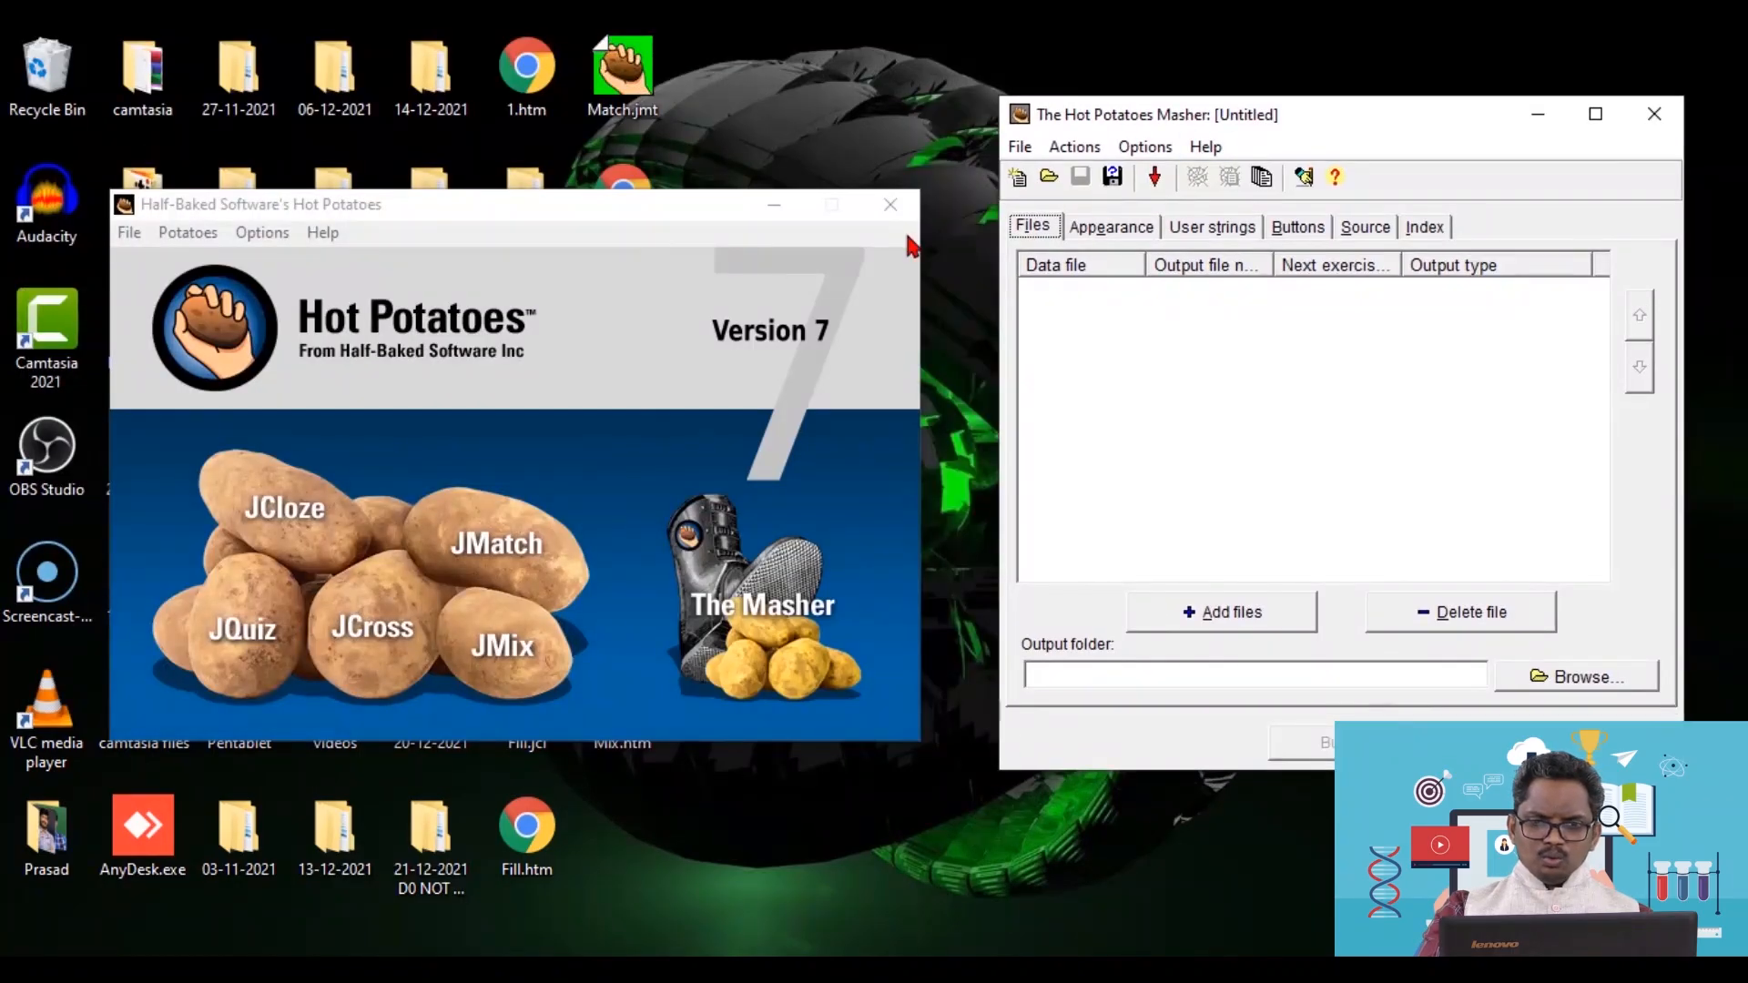
pyautogui.moveTo(669, 204); pyautogui.dragTo(568, 185)
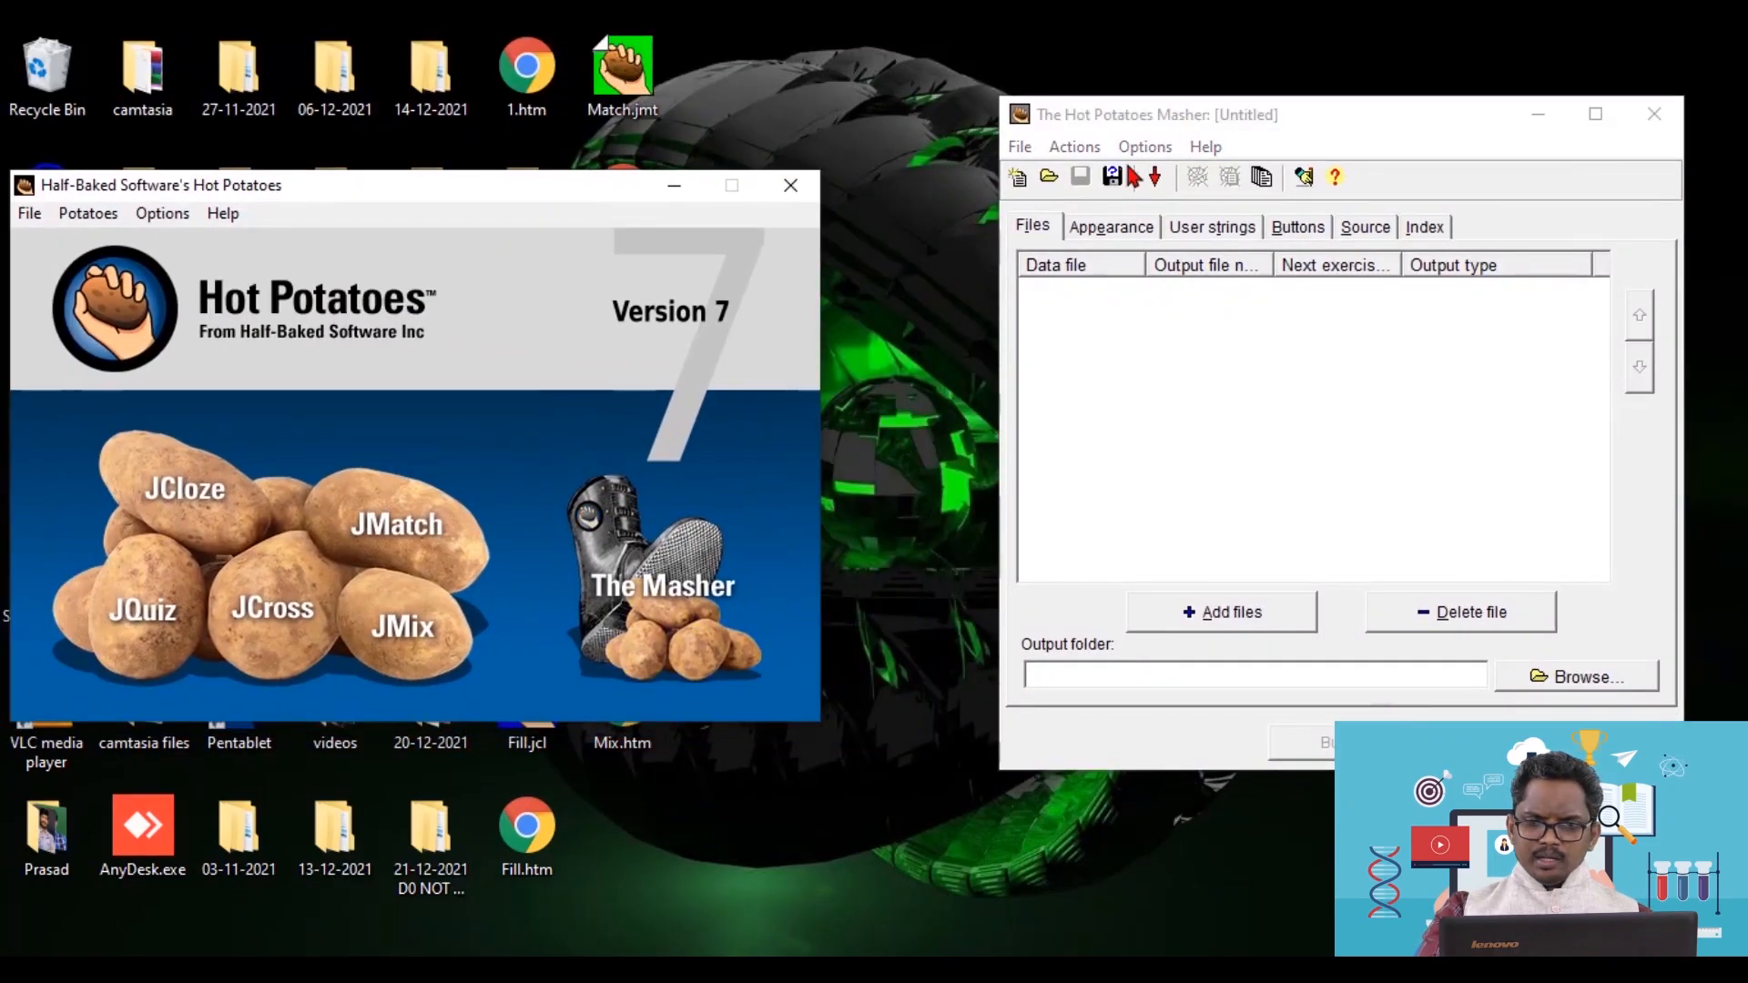
pyautogui.moveTo(1242, 116); pyautogui.dragTo(1095, 108)
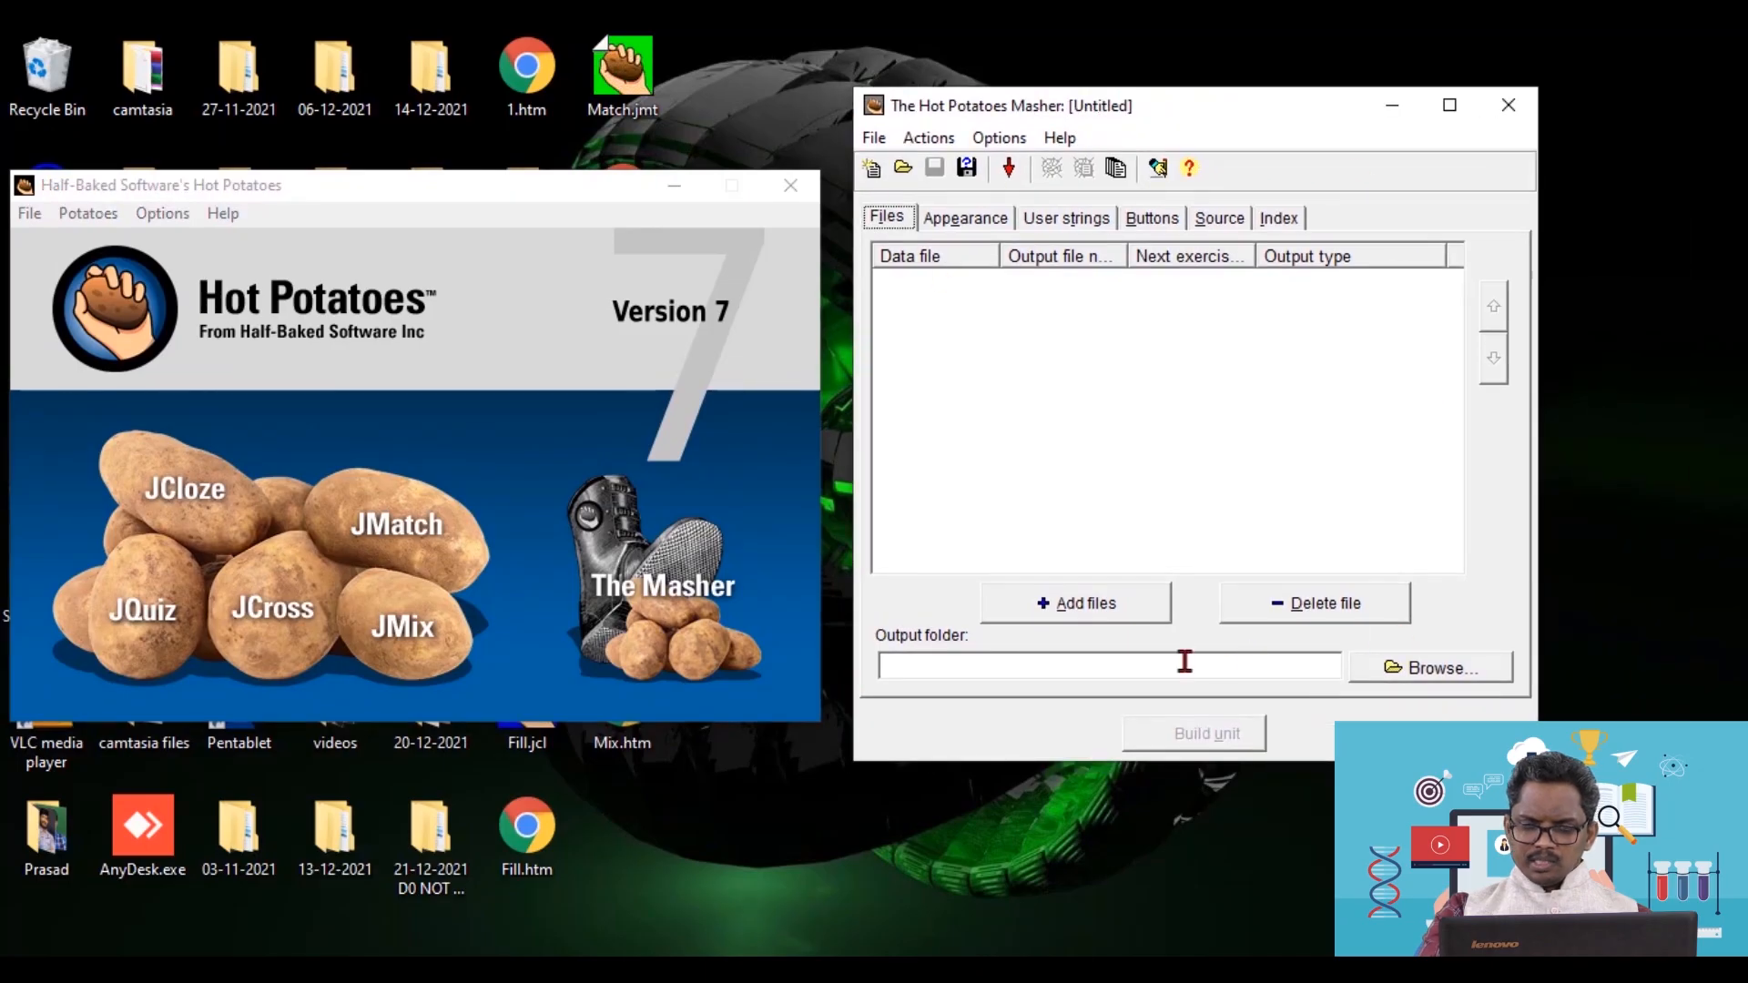
# - Add Cross.jcw, Fill.jcl, Match.jmt, Mix.jmx and Quiz.jqz from the Desktop to the unit, accepting the Standard export settings for all files
pyautogui.click(1093, 611)
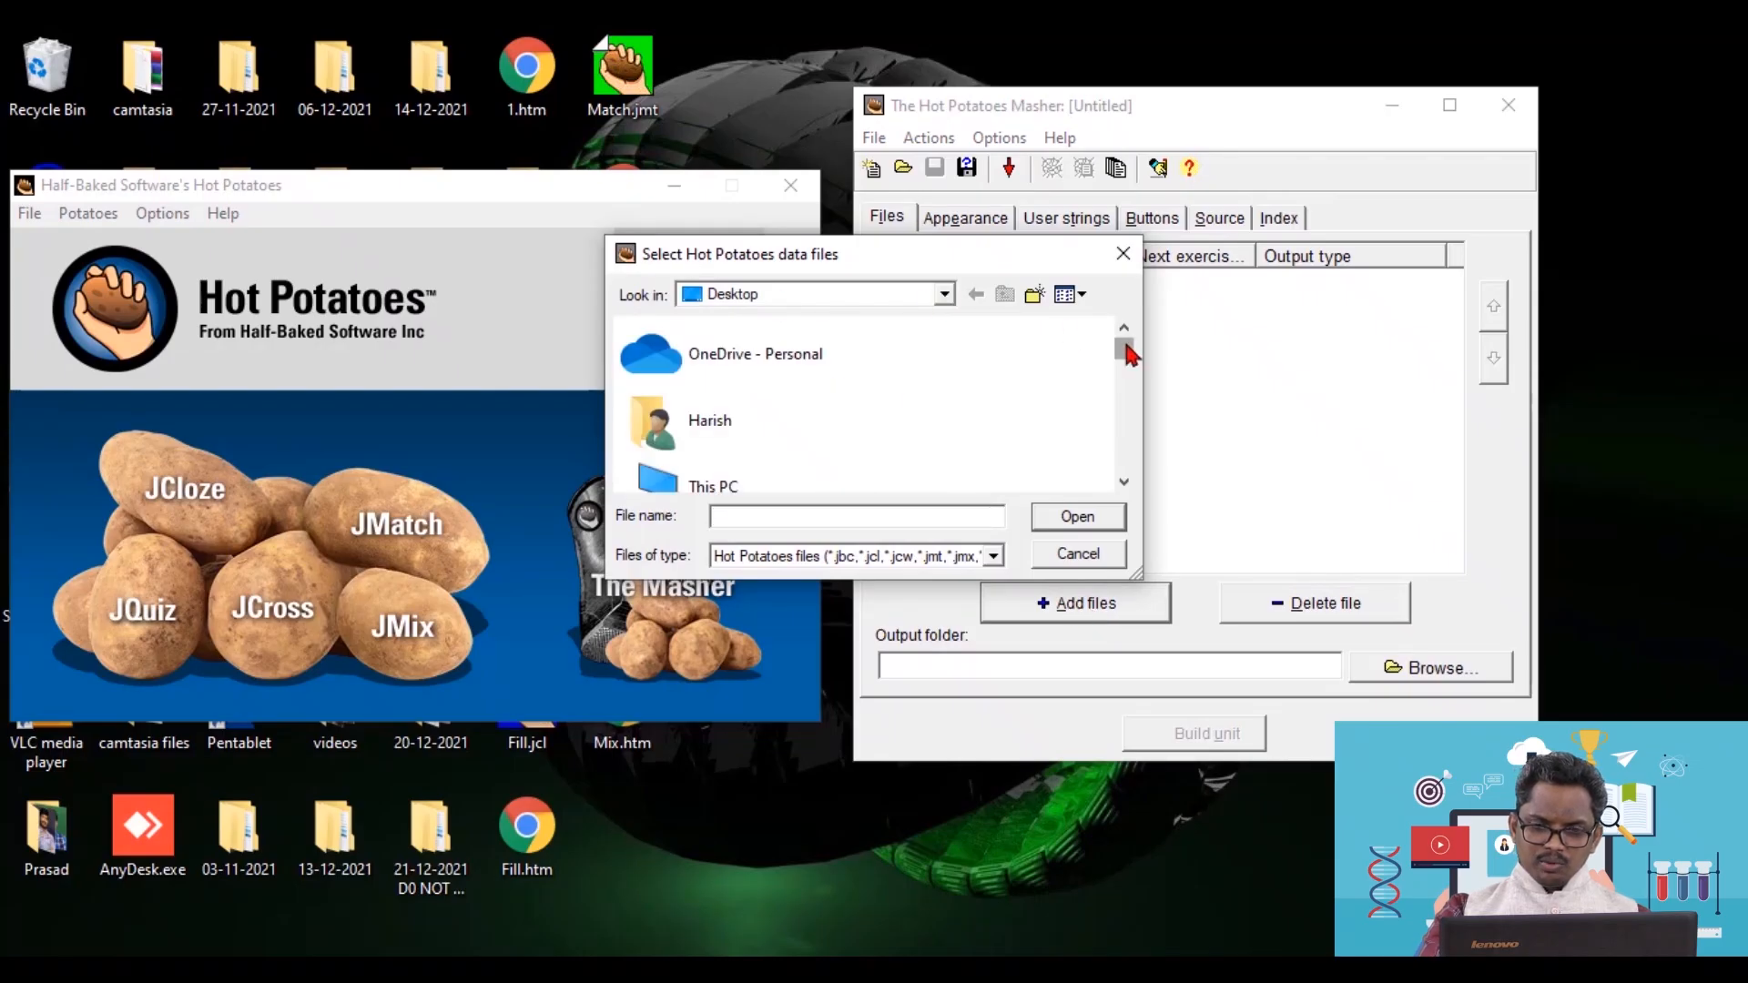
pyautogui.moveTo(1126, 353); pyautogui.dragTo(1126, 450)
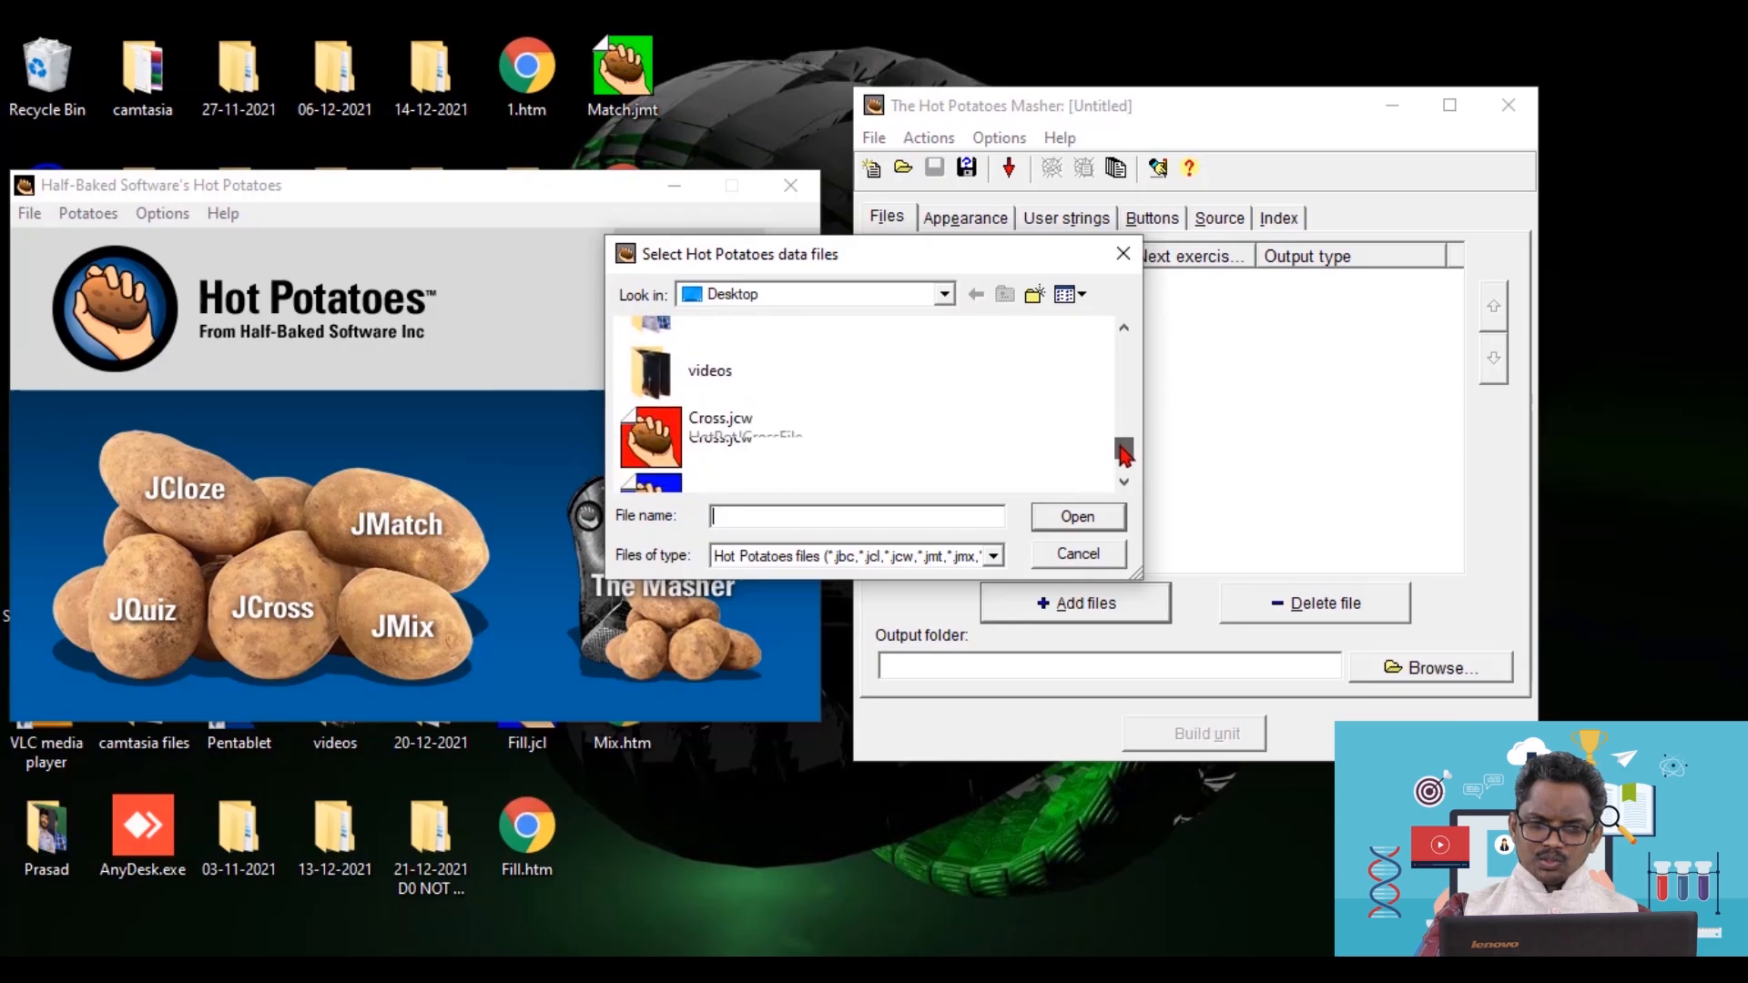
pyautogui.click(775, 417)
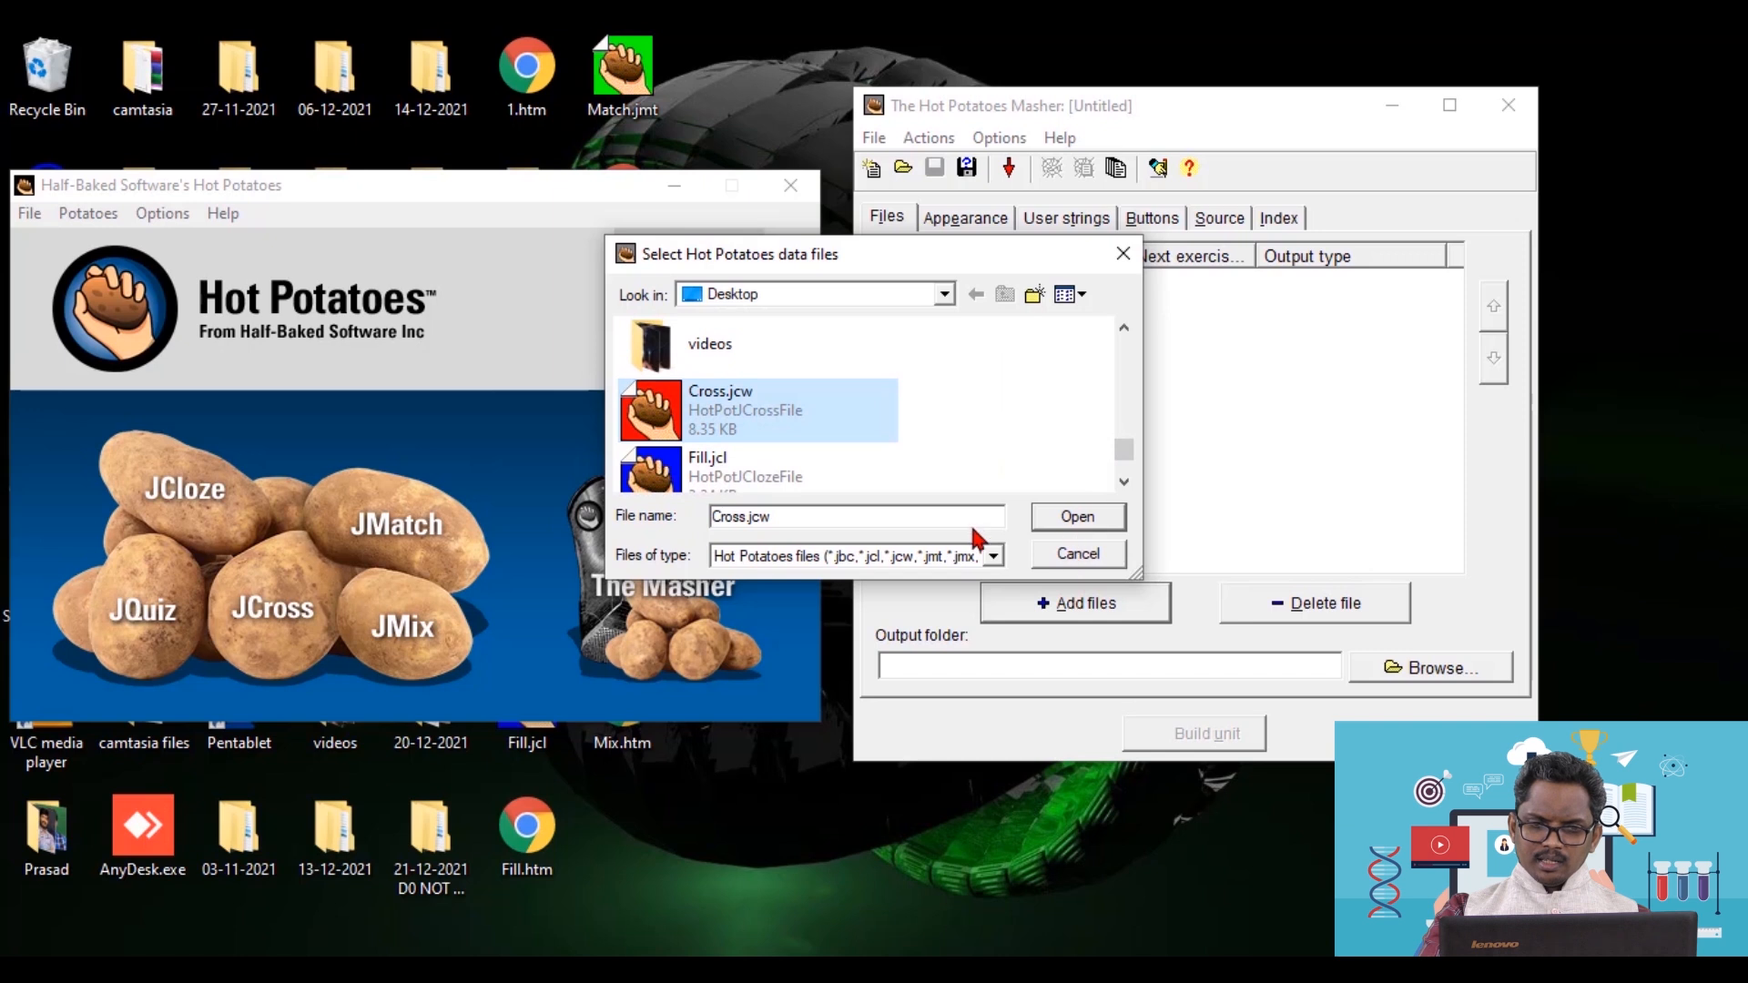
pyautogui.click(1123, 483)
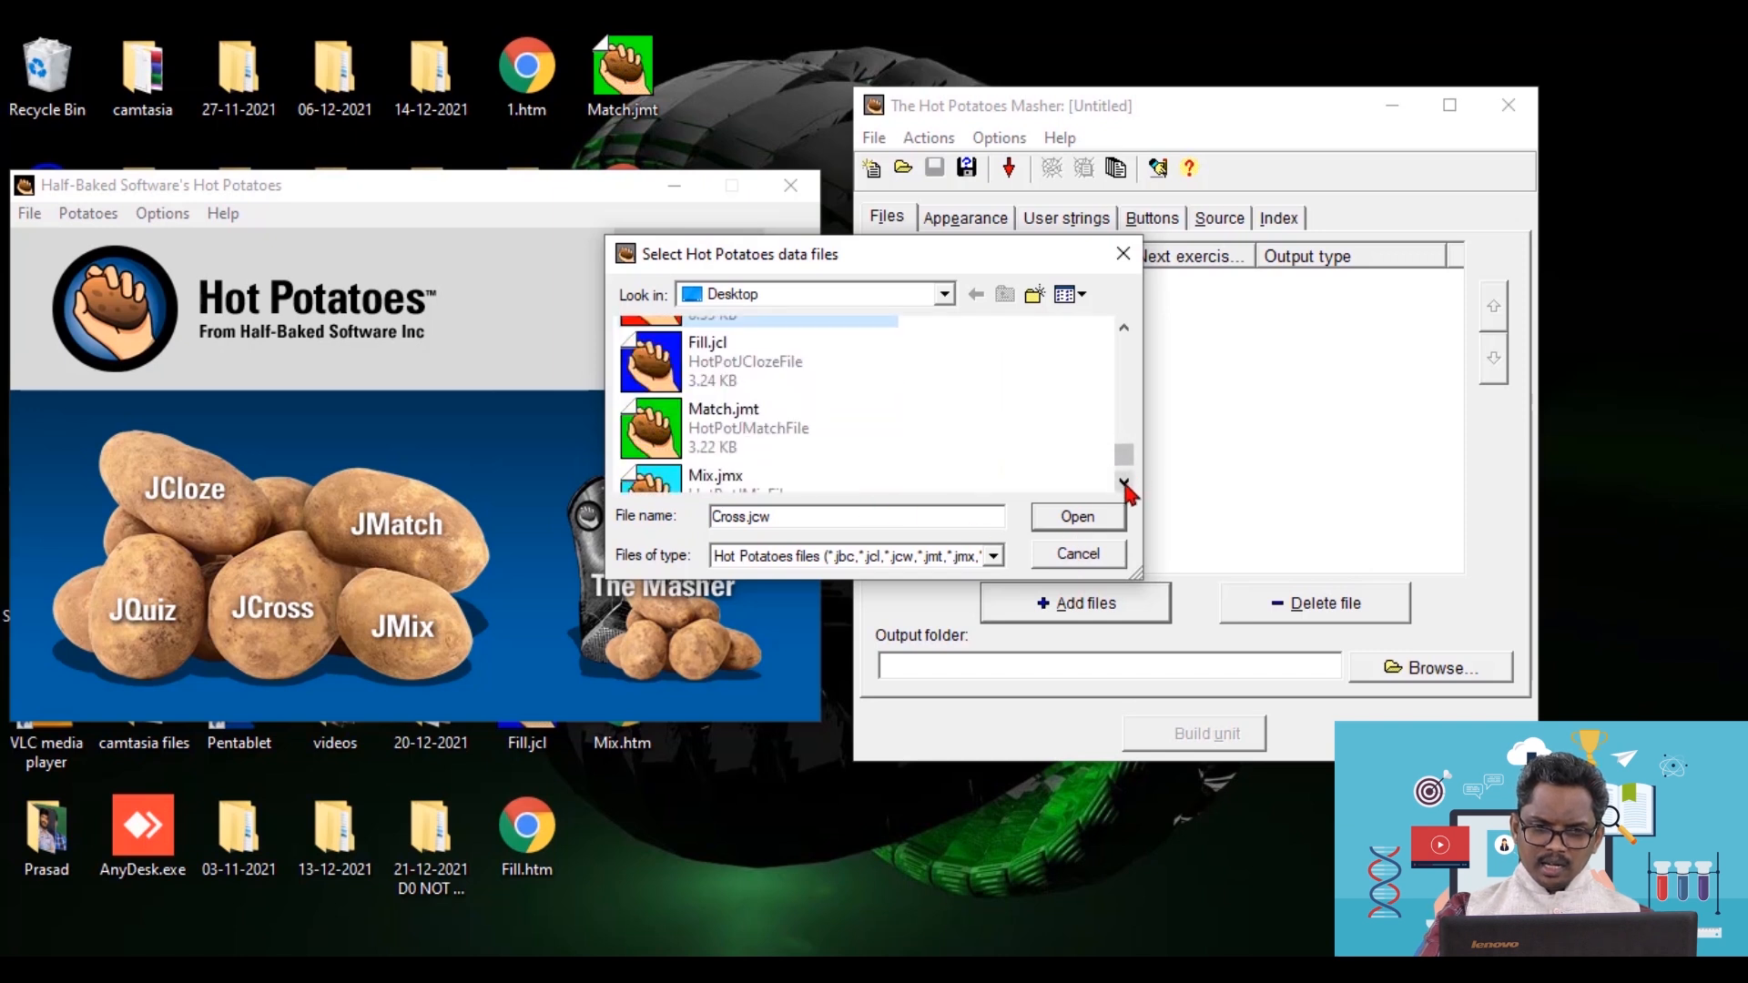
pyautogui.click(1125, 328)
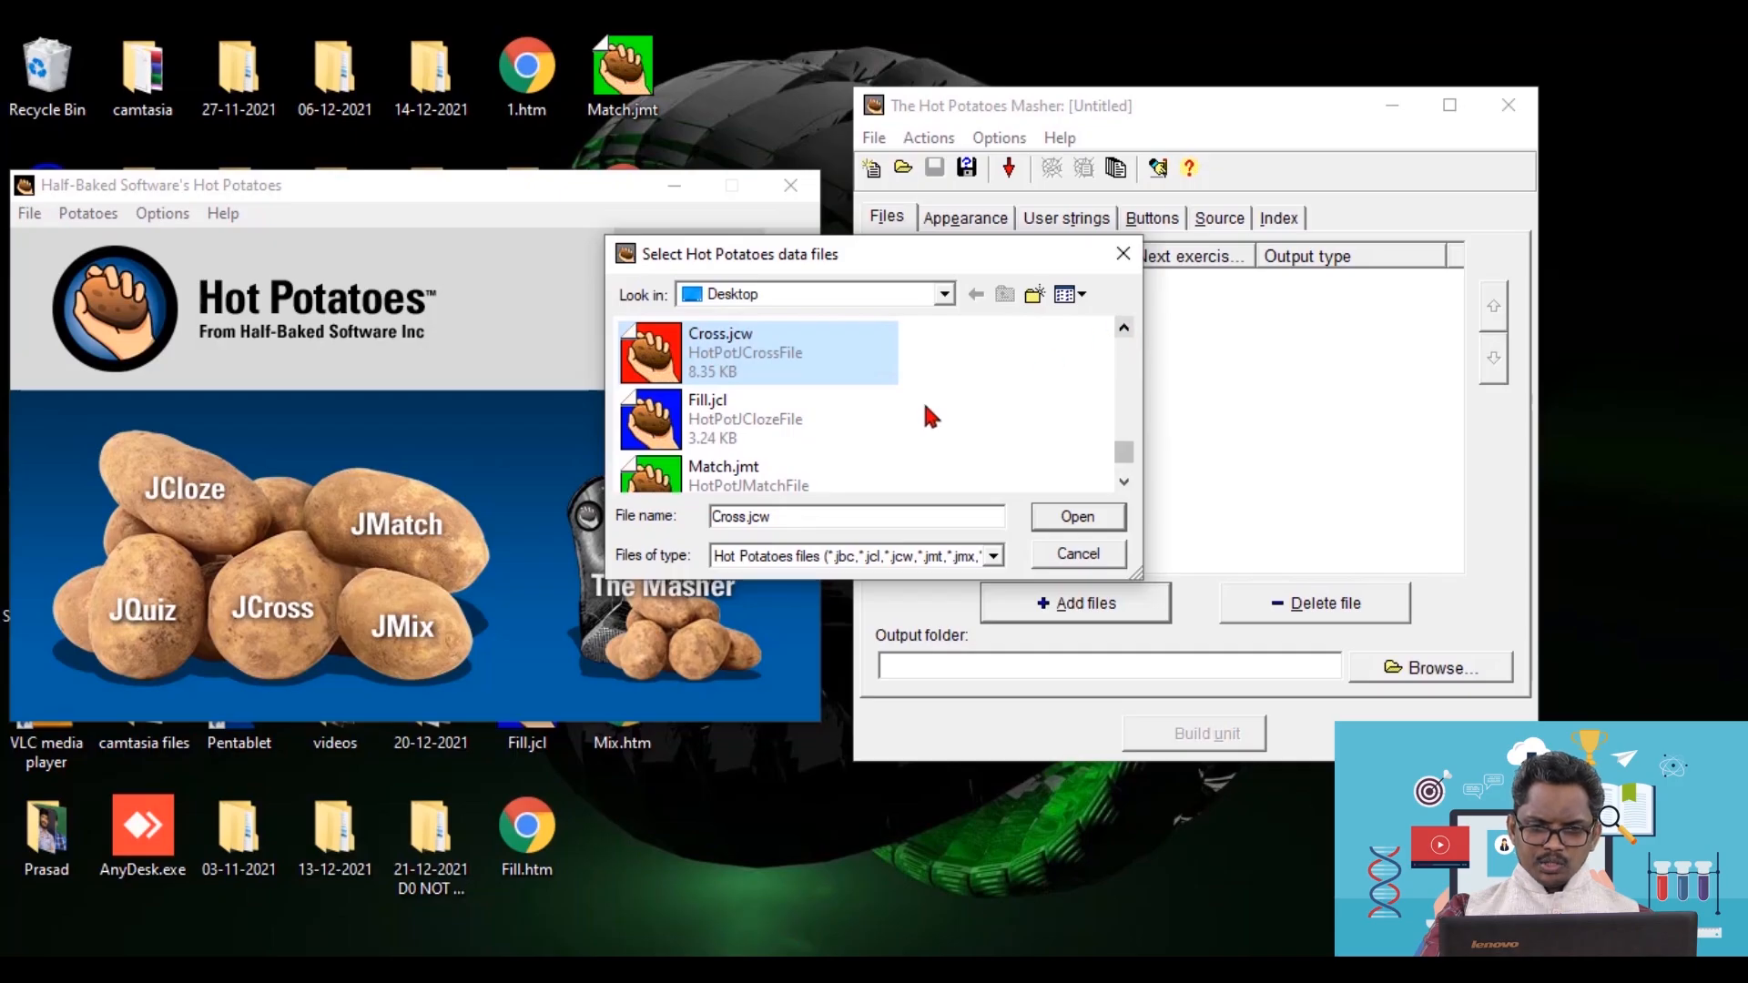
pyautogui.keyDown('ctrl'); pyautogui.click(739, 429); pyautogui.keyUp('ctrl')
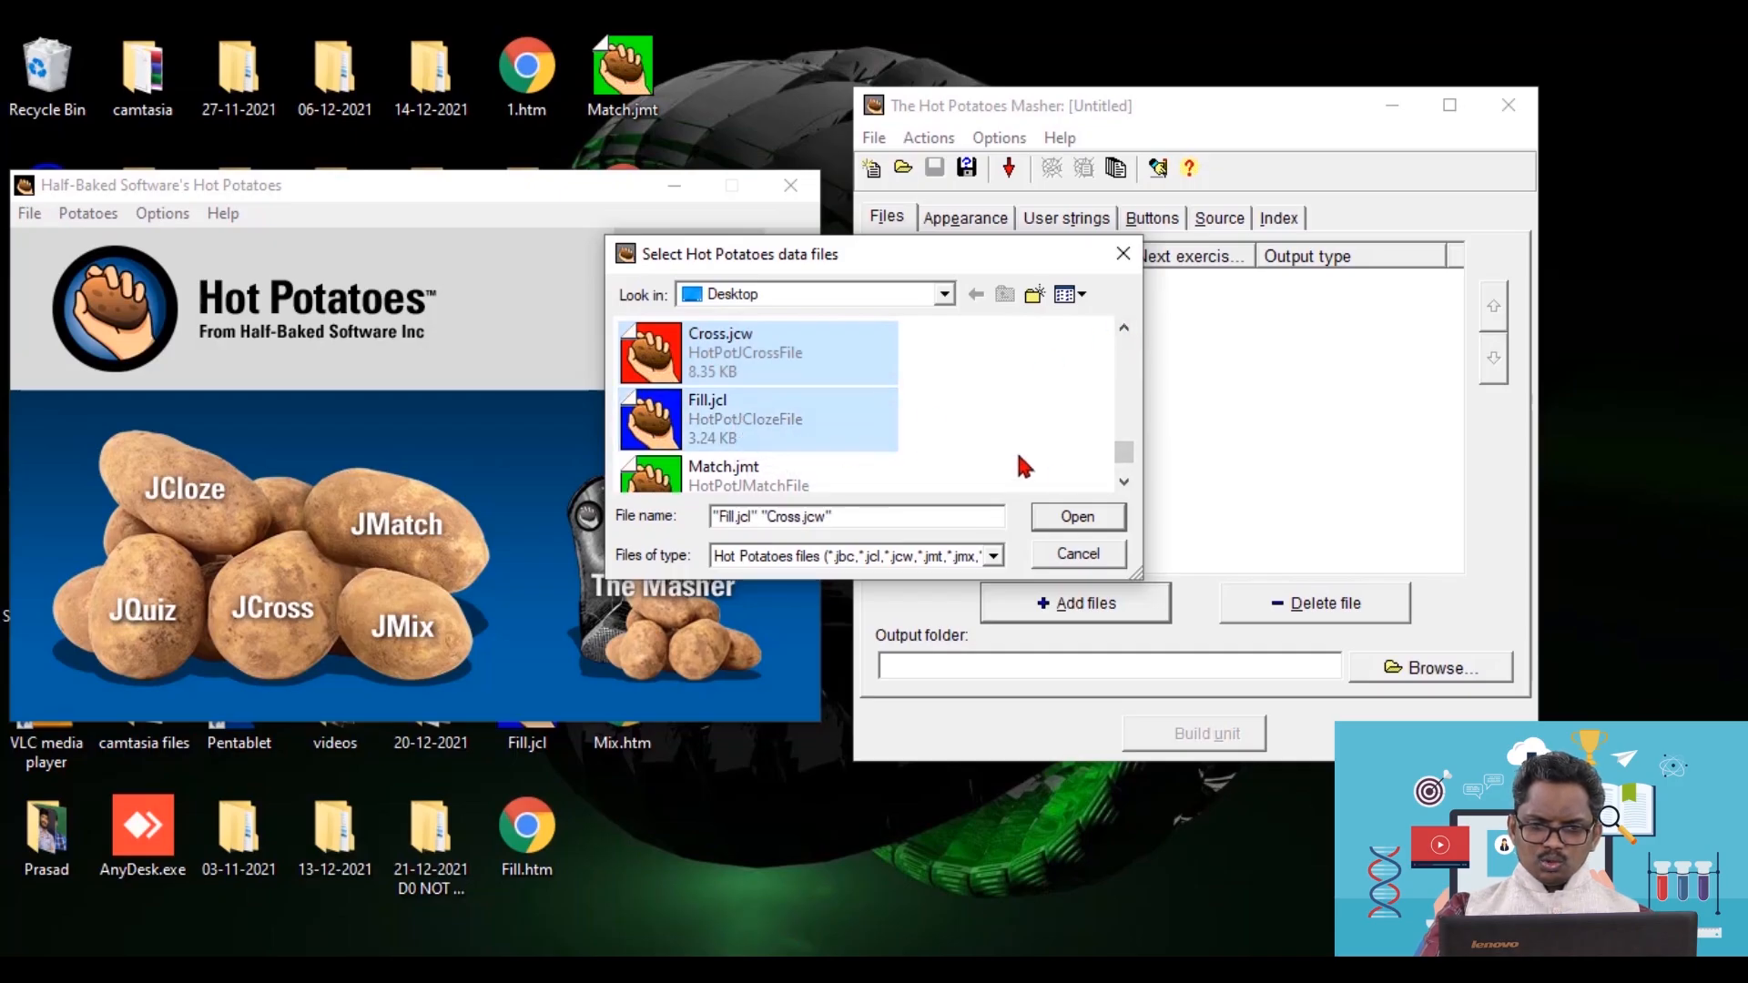
pyautogui.click(1124, 482)
pyautogui.keyDown('ctrl'); pyautogui.click(728, 424); pyautogui.keyUp('ctrl')
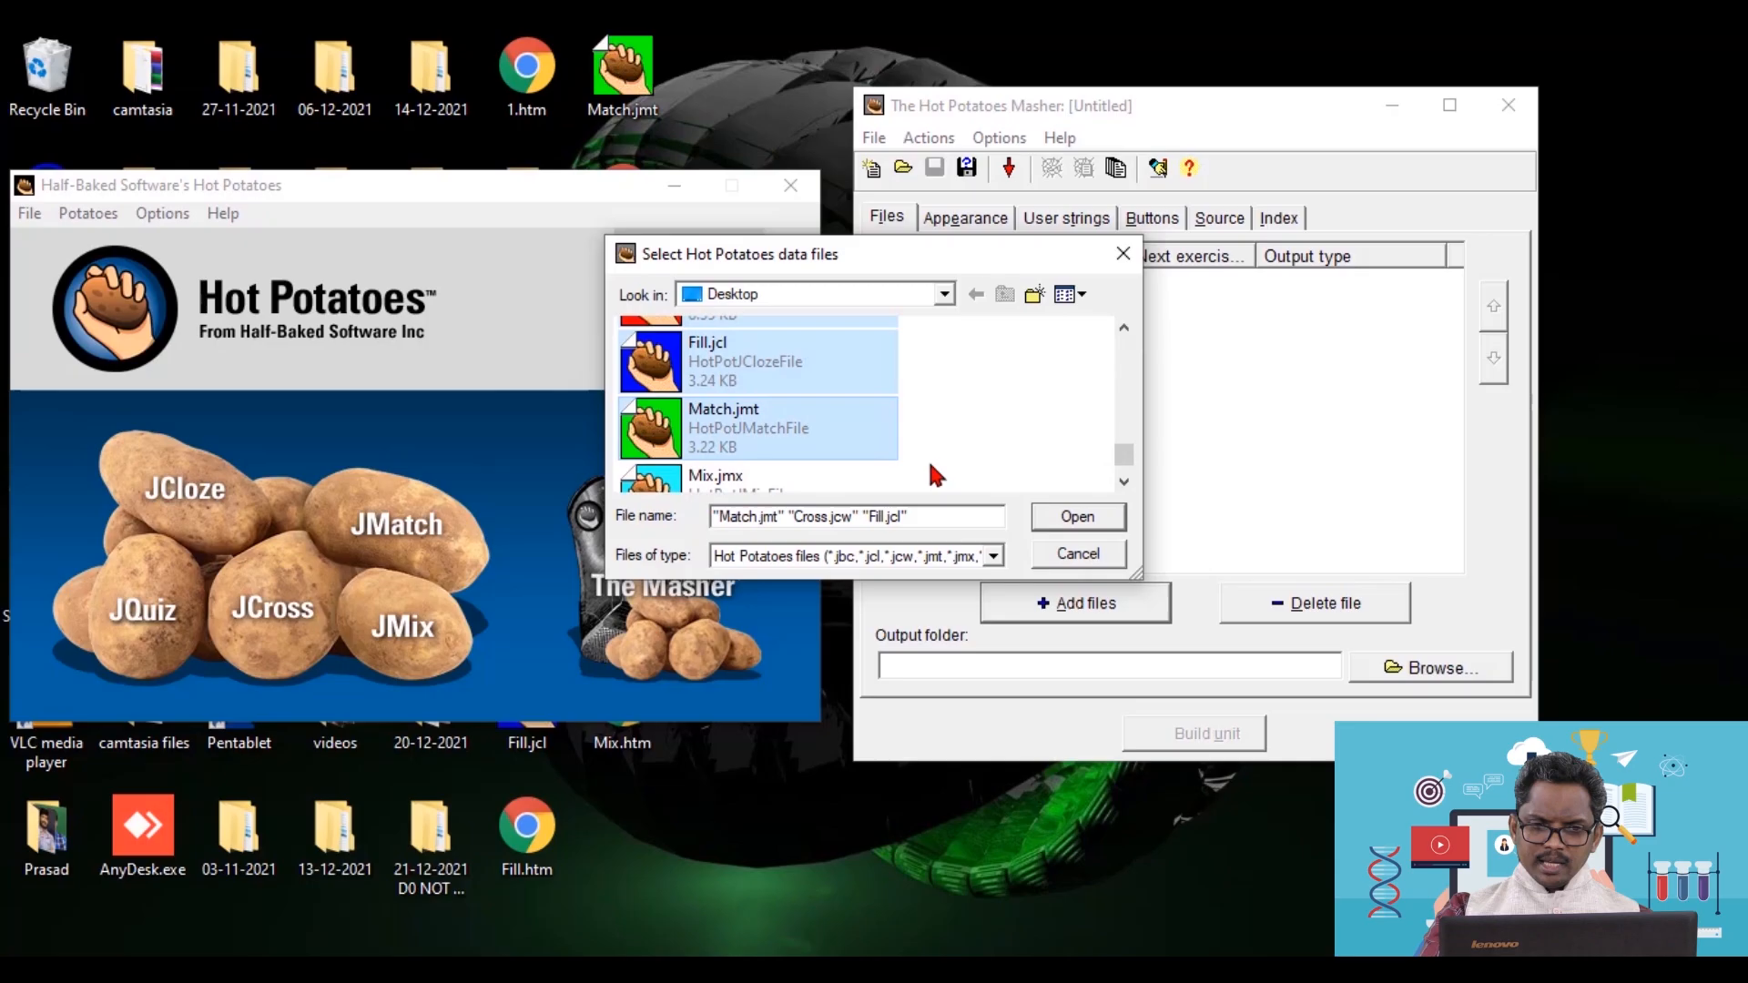
pyautogui.click(1122, 482)
pyautogui.keyDown('ctrl'); pyautogui.click(717, 439); pyautogui.keyUp('ctrl')
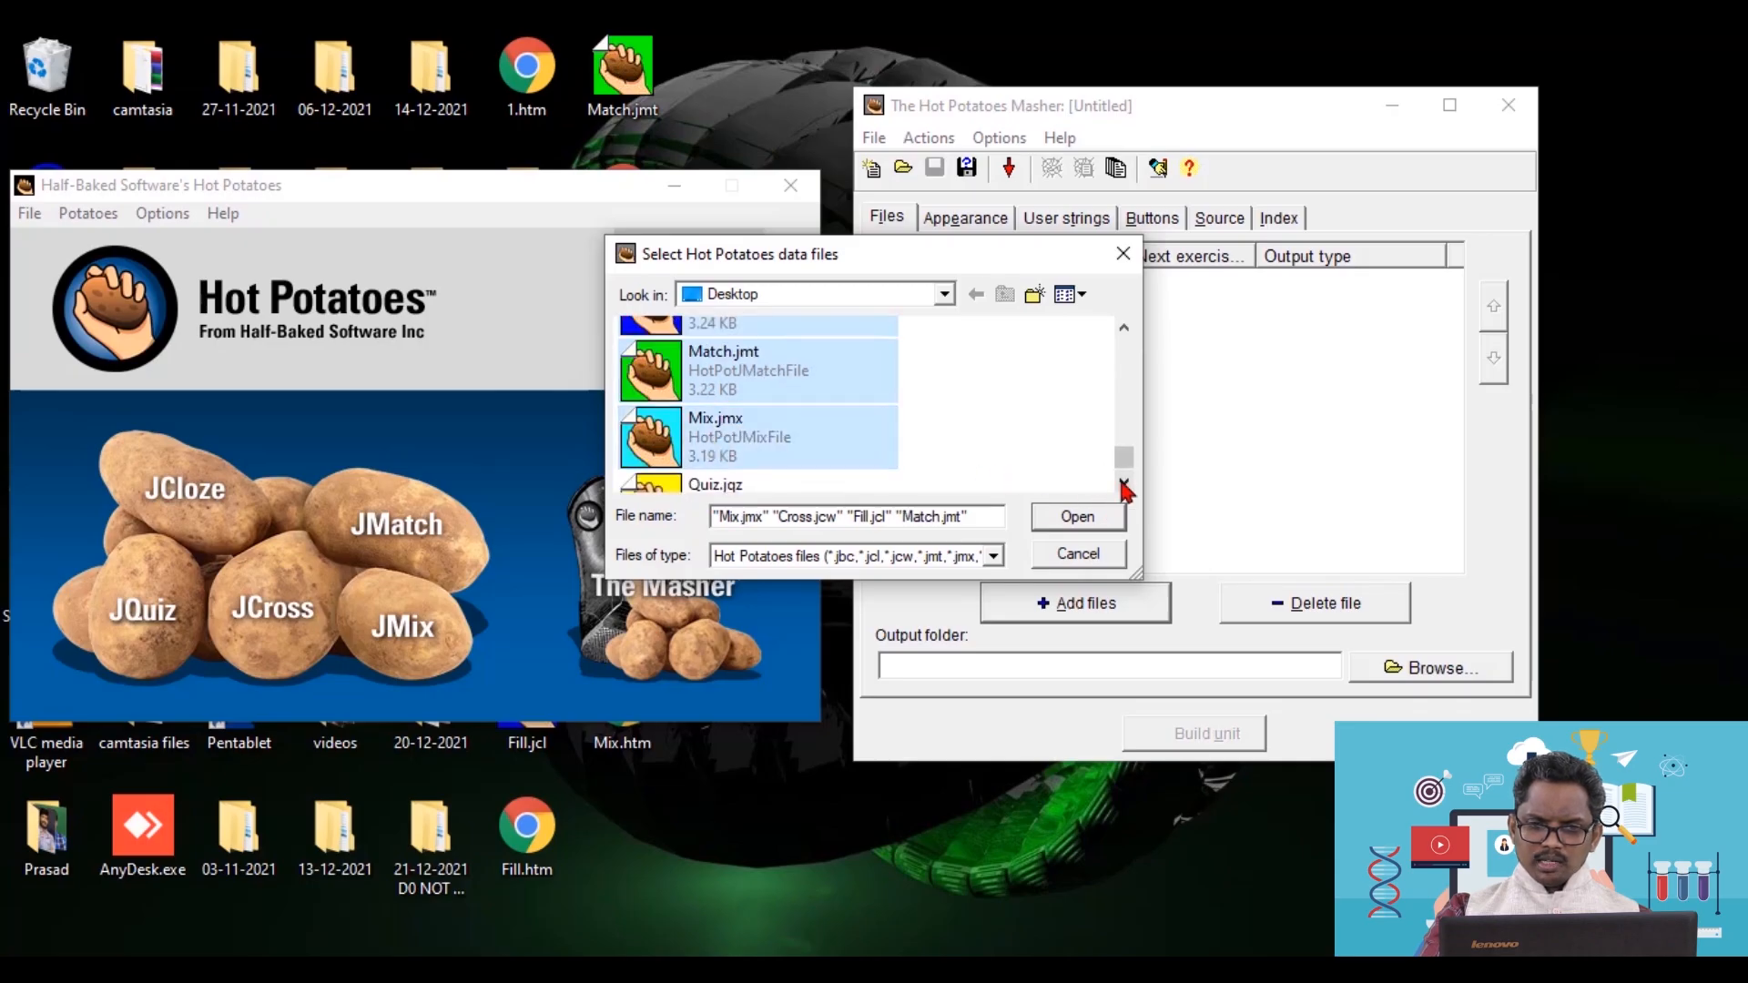
pyautogui.click(1124, 482)
pyautogui.keyDown('ctrl'); pyautogui.click(755, 460); pyautogui.keyUp('ctrl')
pyautogui.scroll(3, 1123, 462)
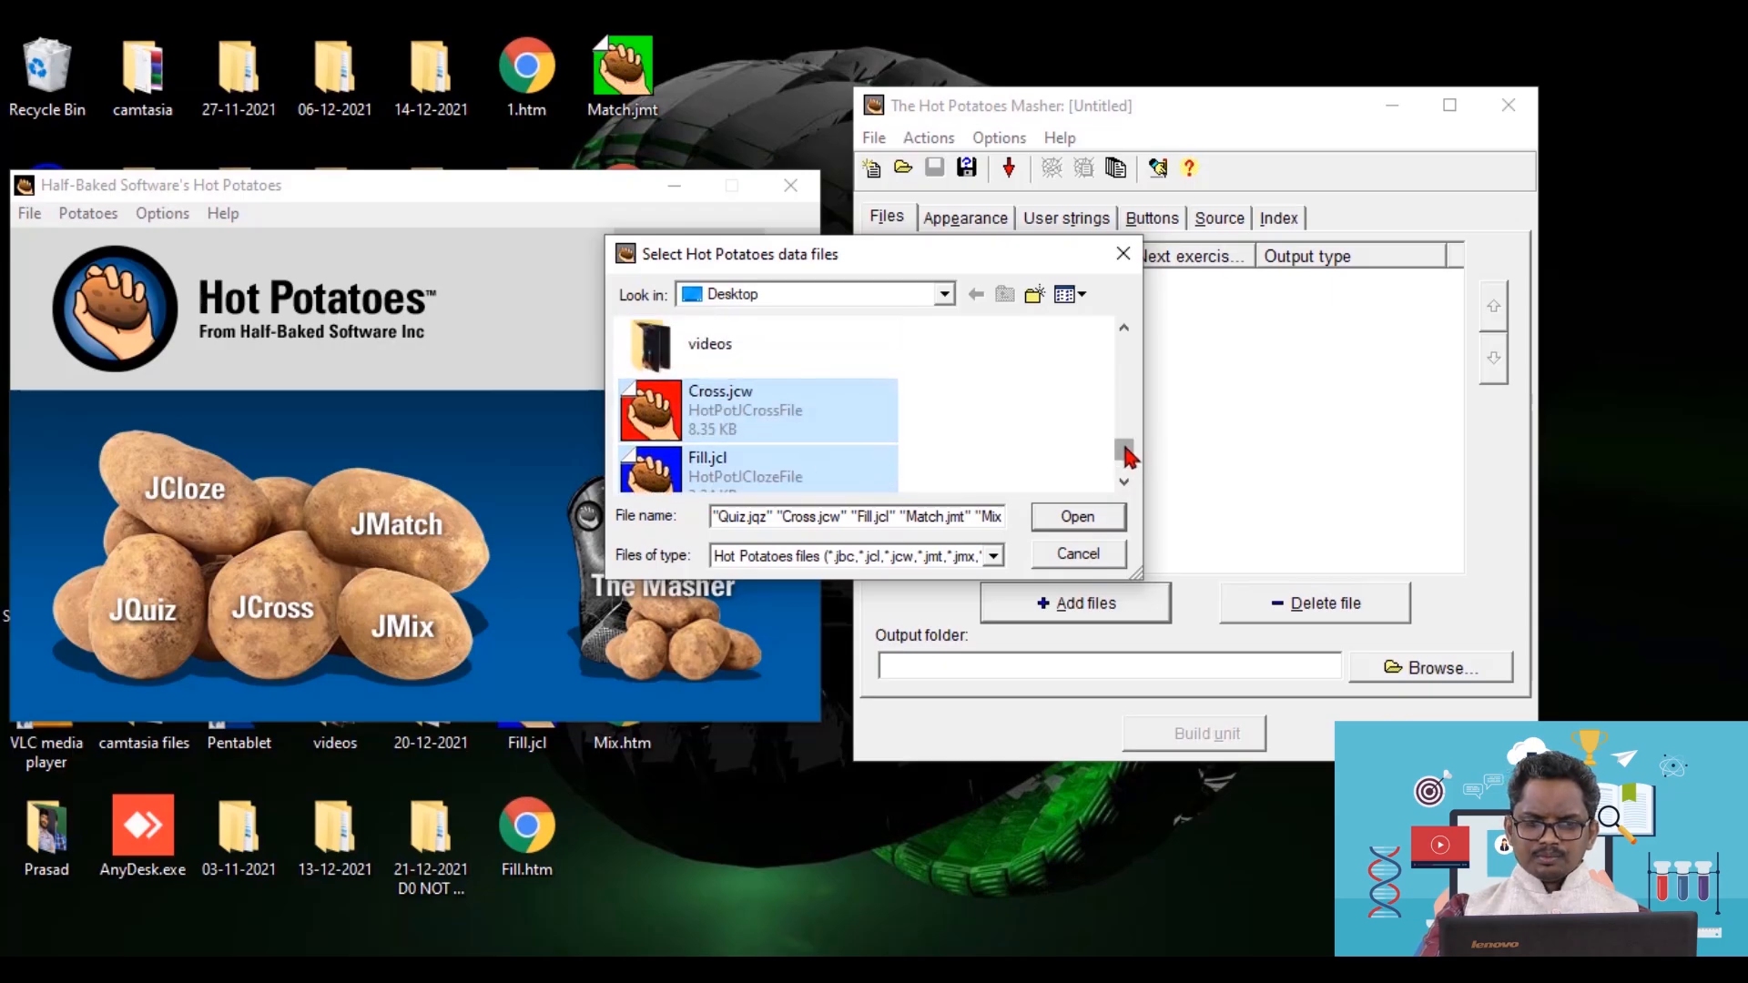
pyautogui.moveTo(1128, 456); pyautogui.dragTo(1131, 466)
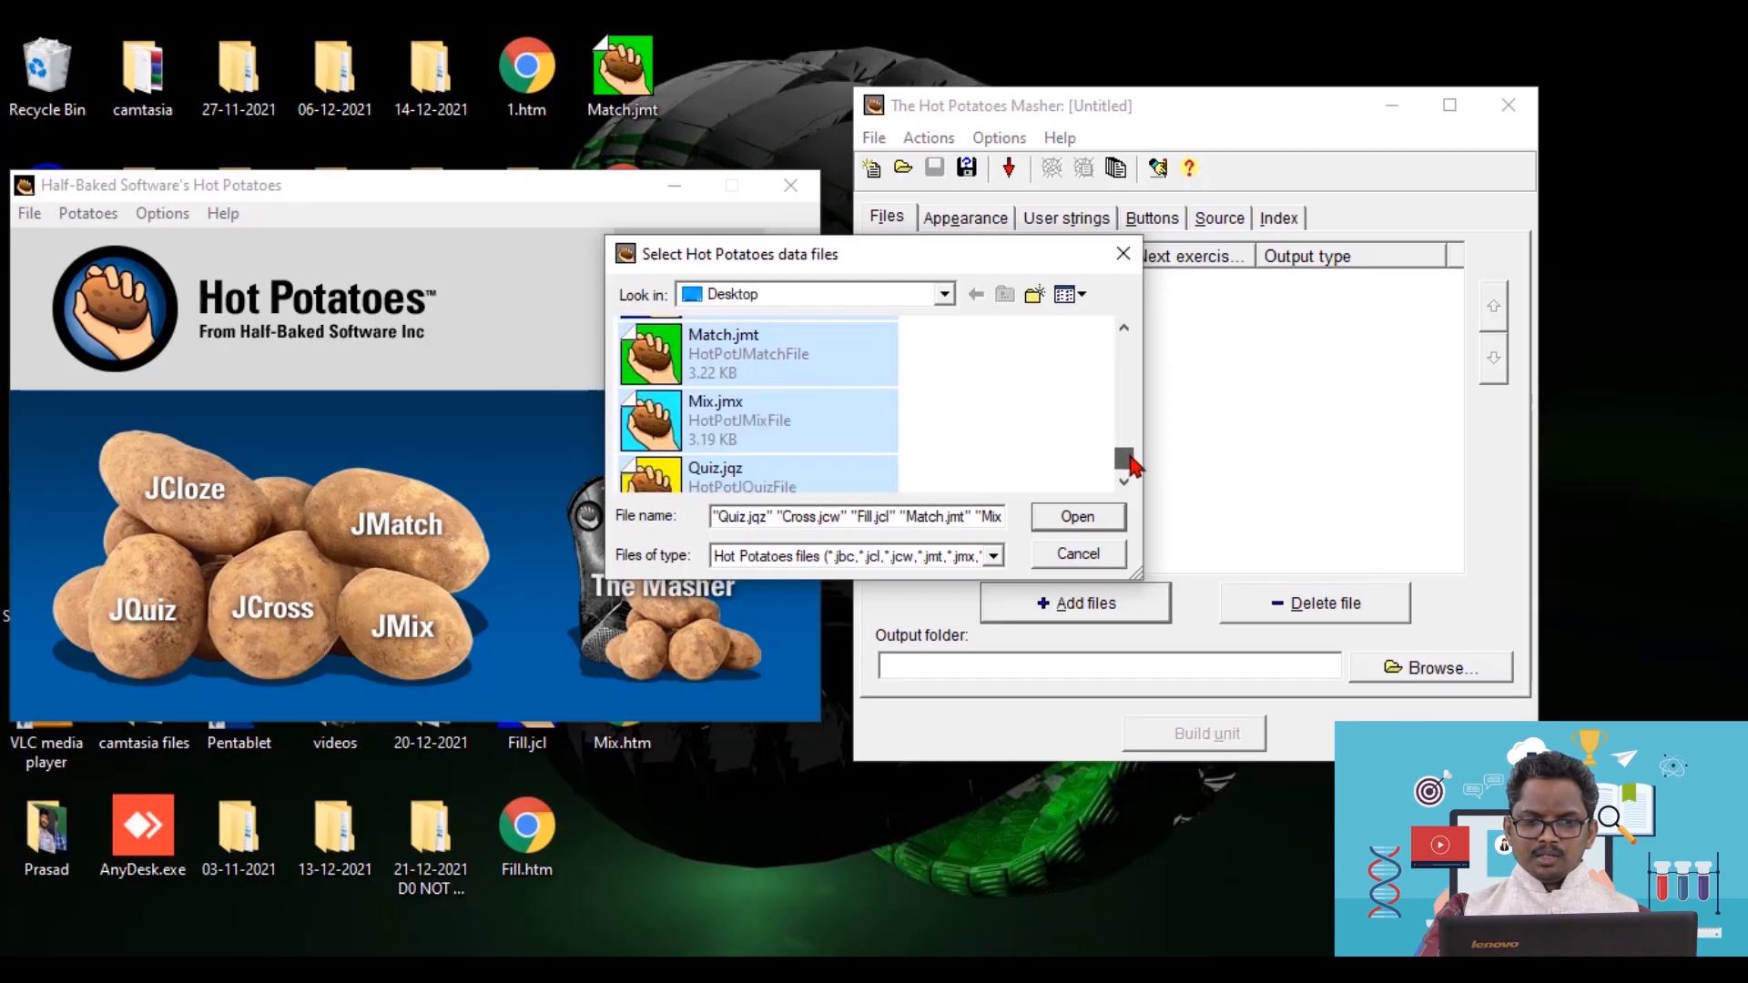
pyautogui.click(1078, 517)
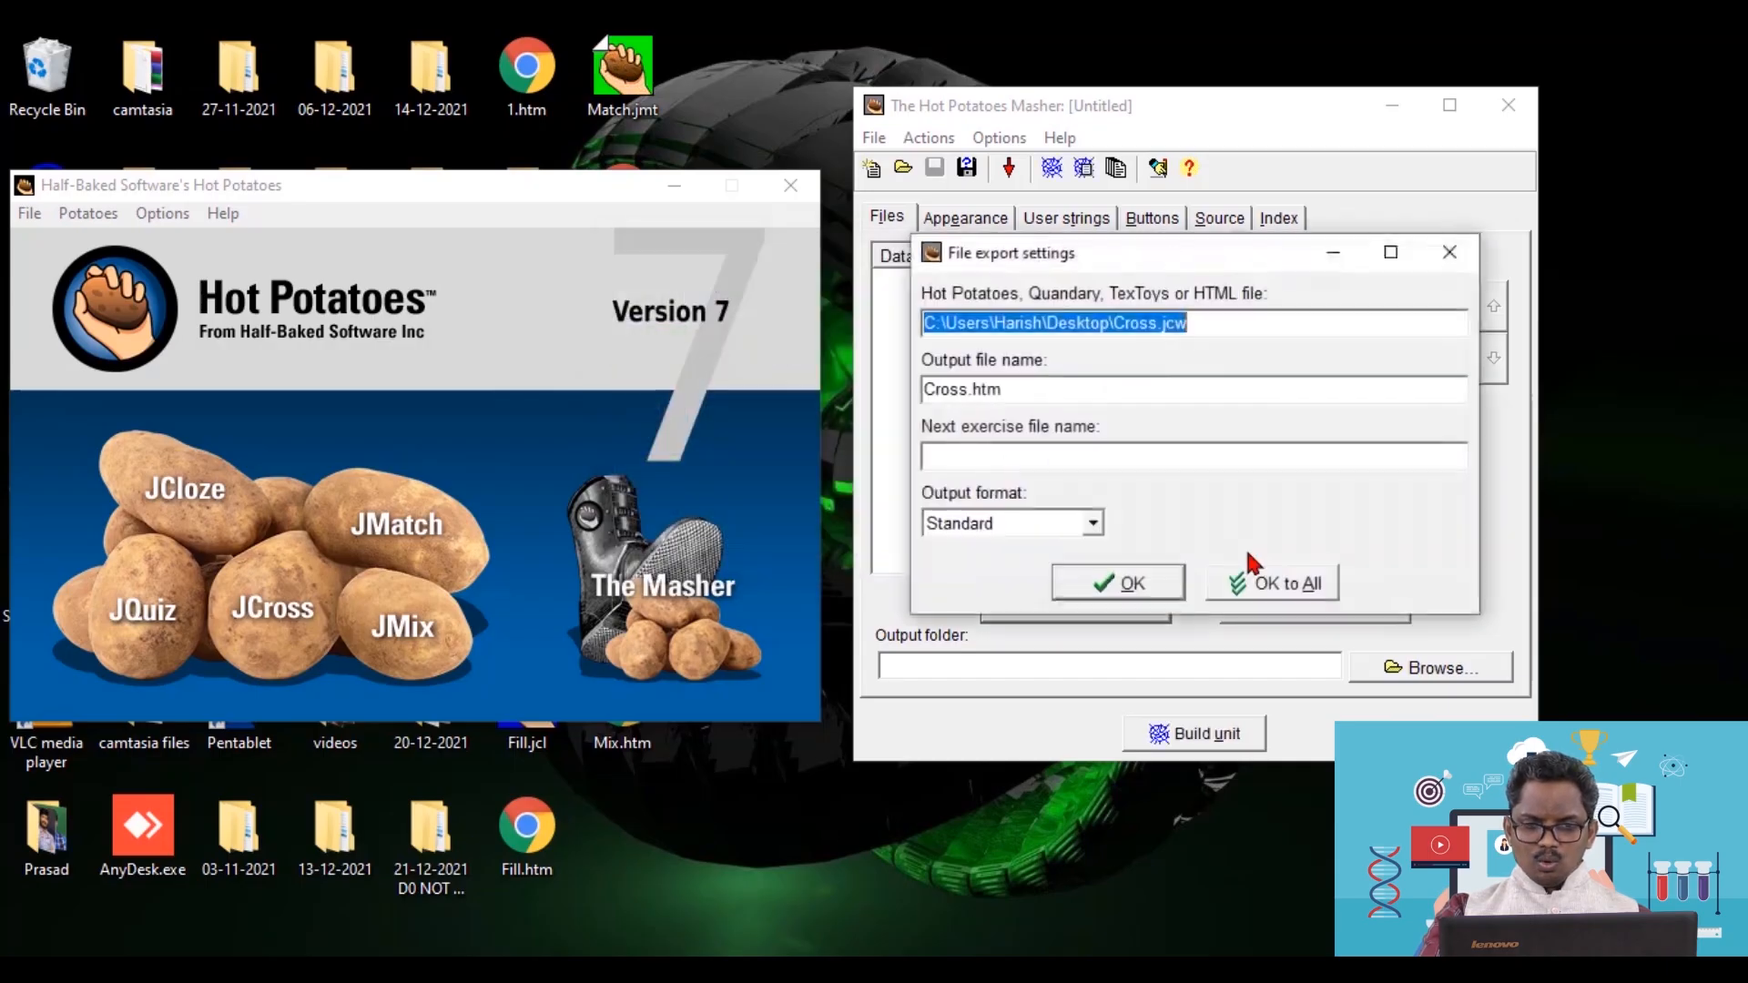
pyautogui.click(1286, 592)
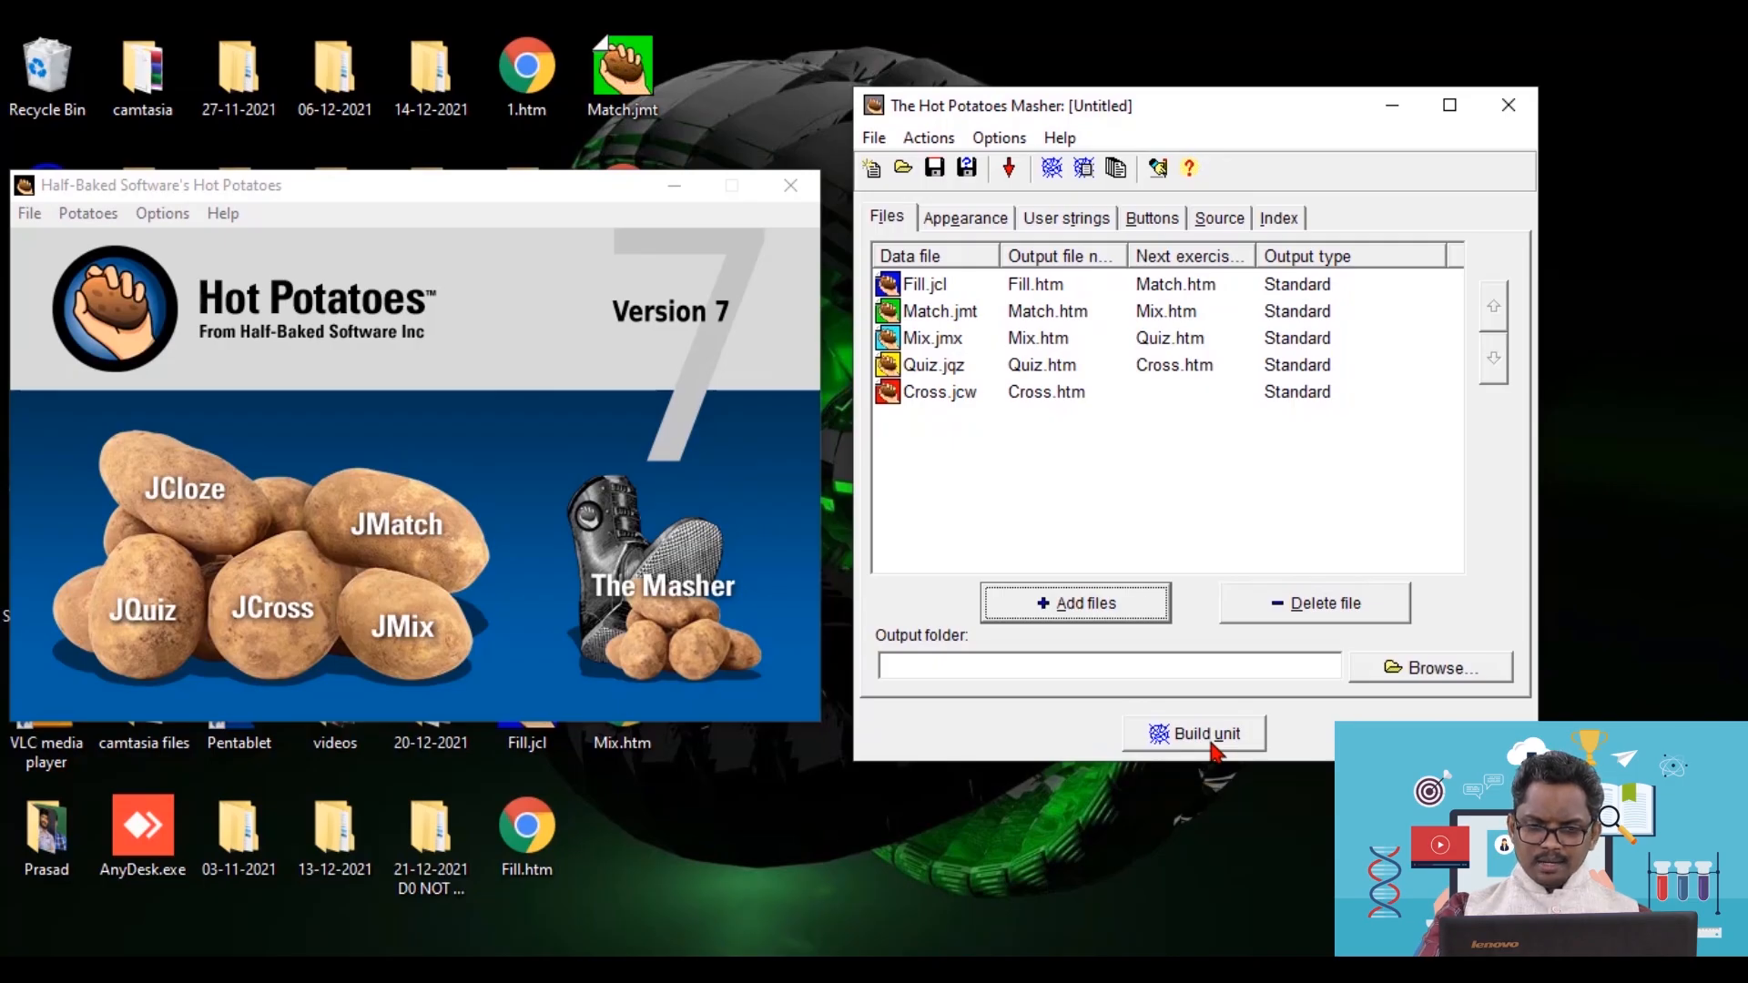
# - Build the unit without forcing a capital on "Click on insert", and view its index page in the browser
pyautogui.click(1212, 747)
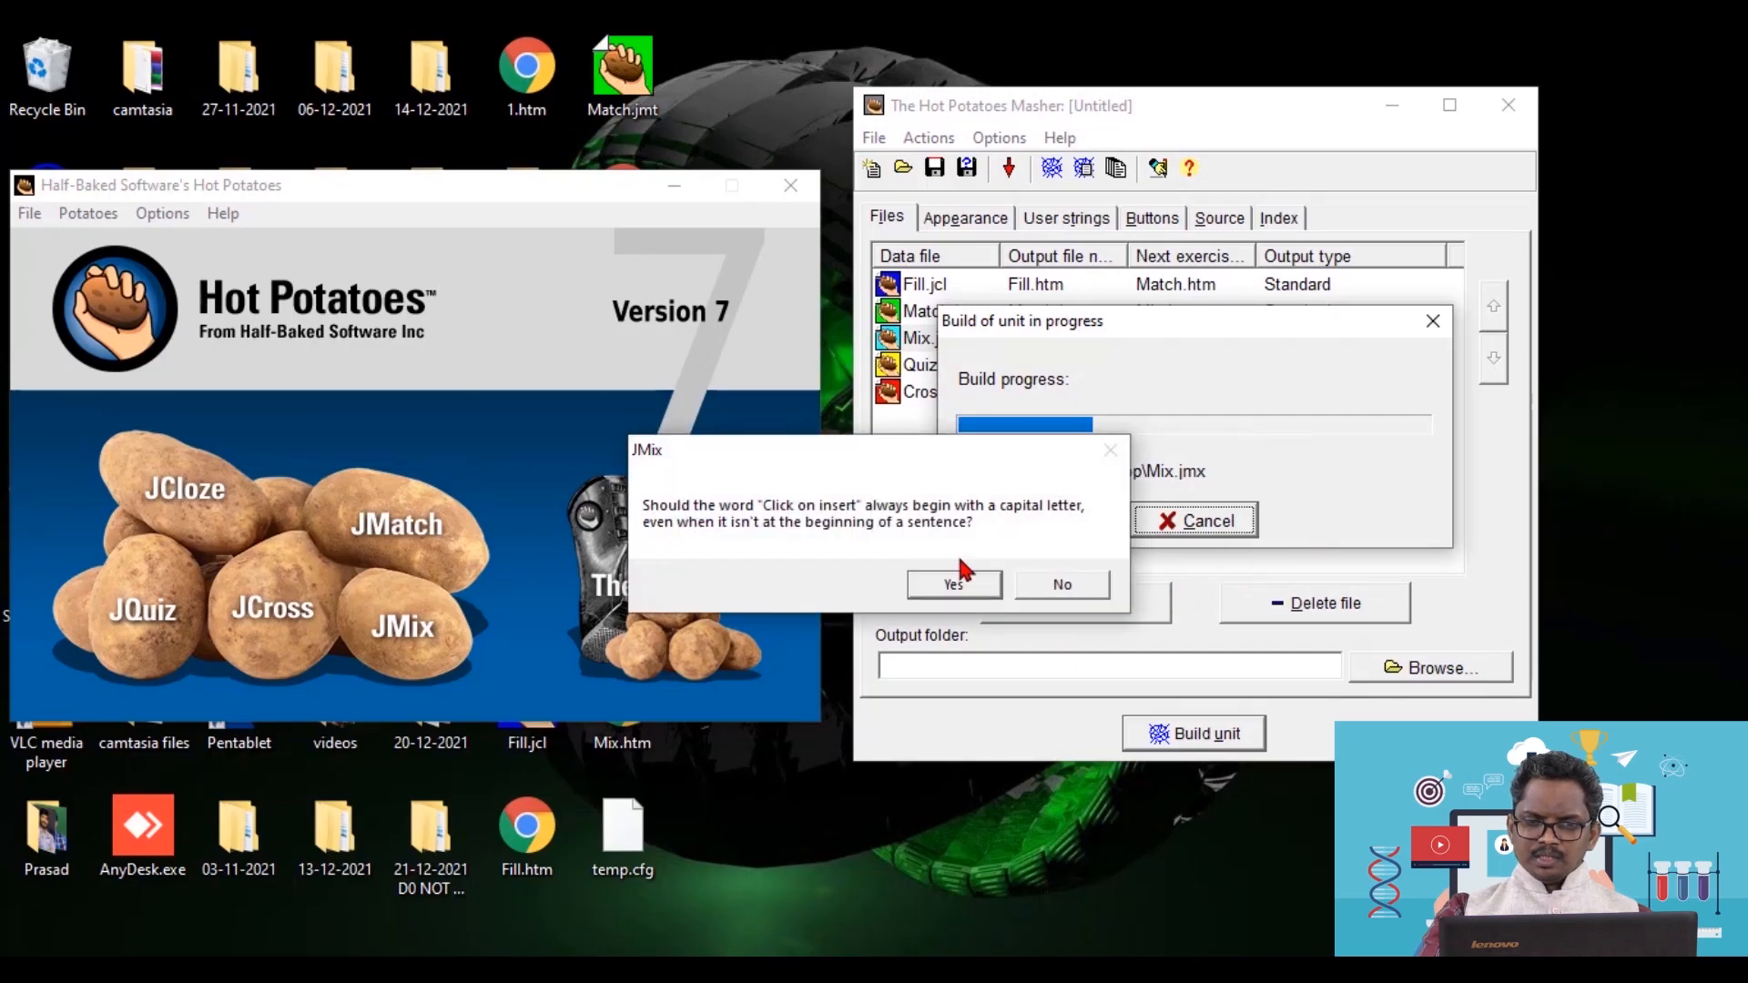
pyautogui.click(1062, 589)
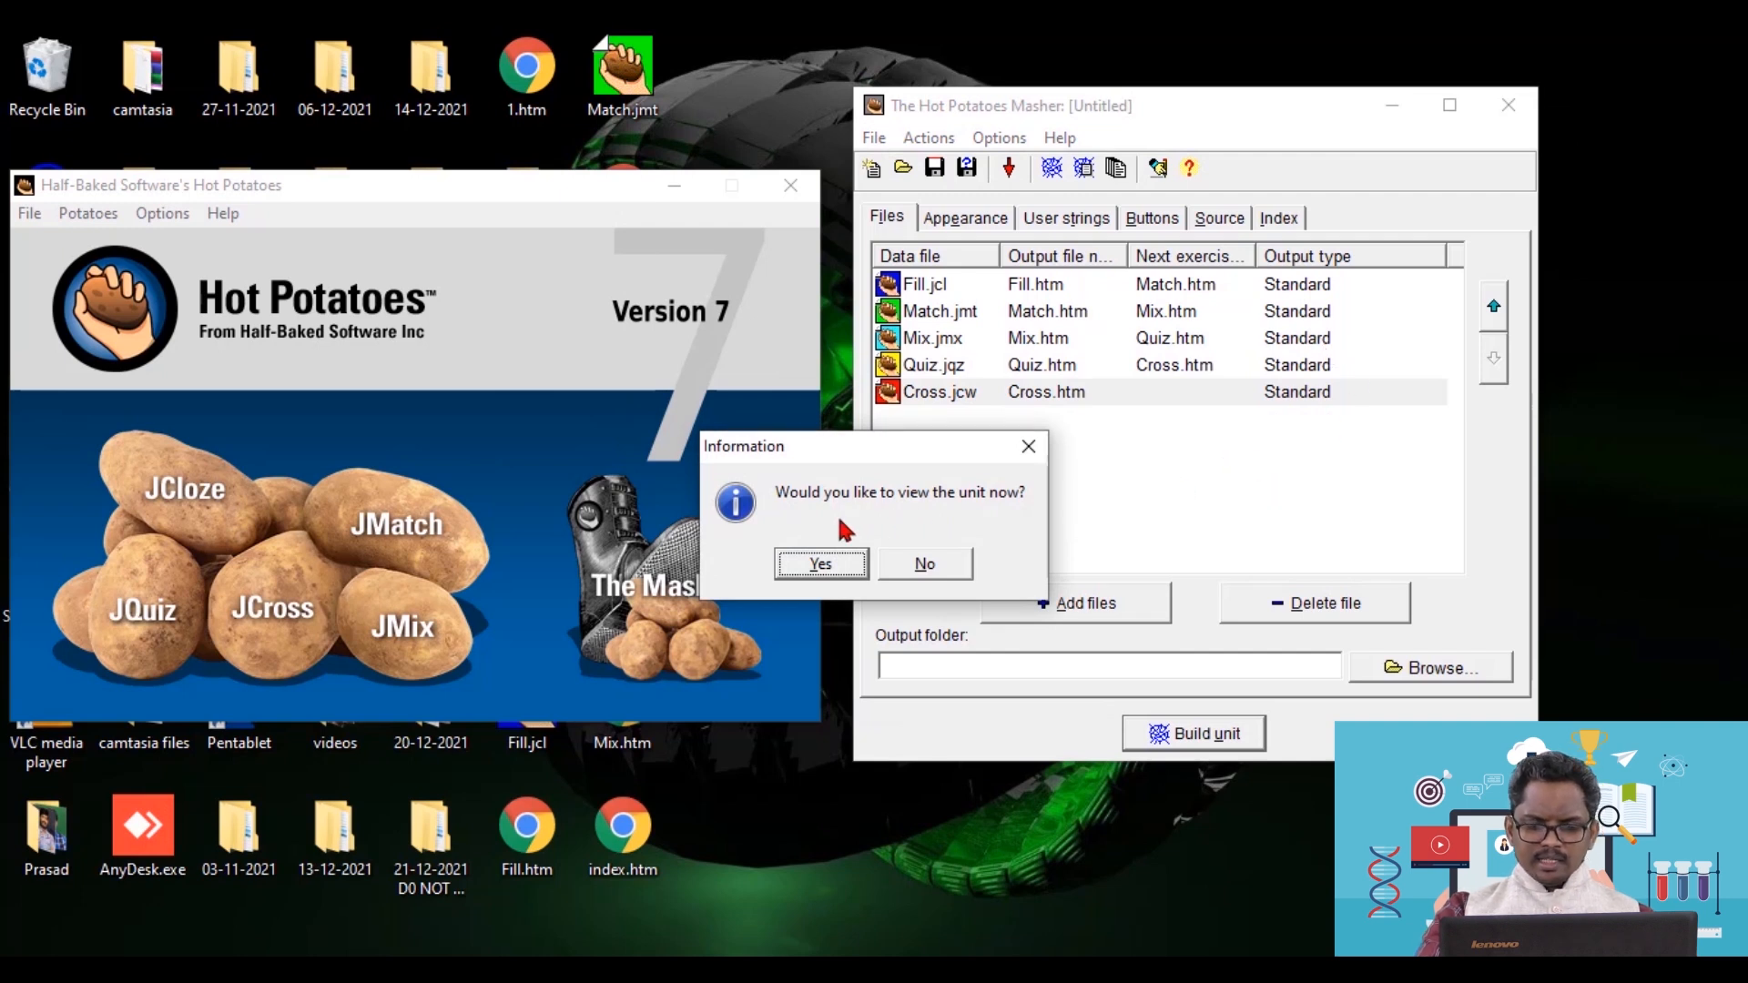
pyautogui.click(843, 571)
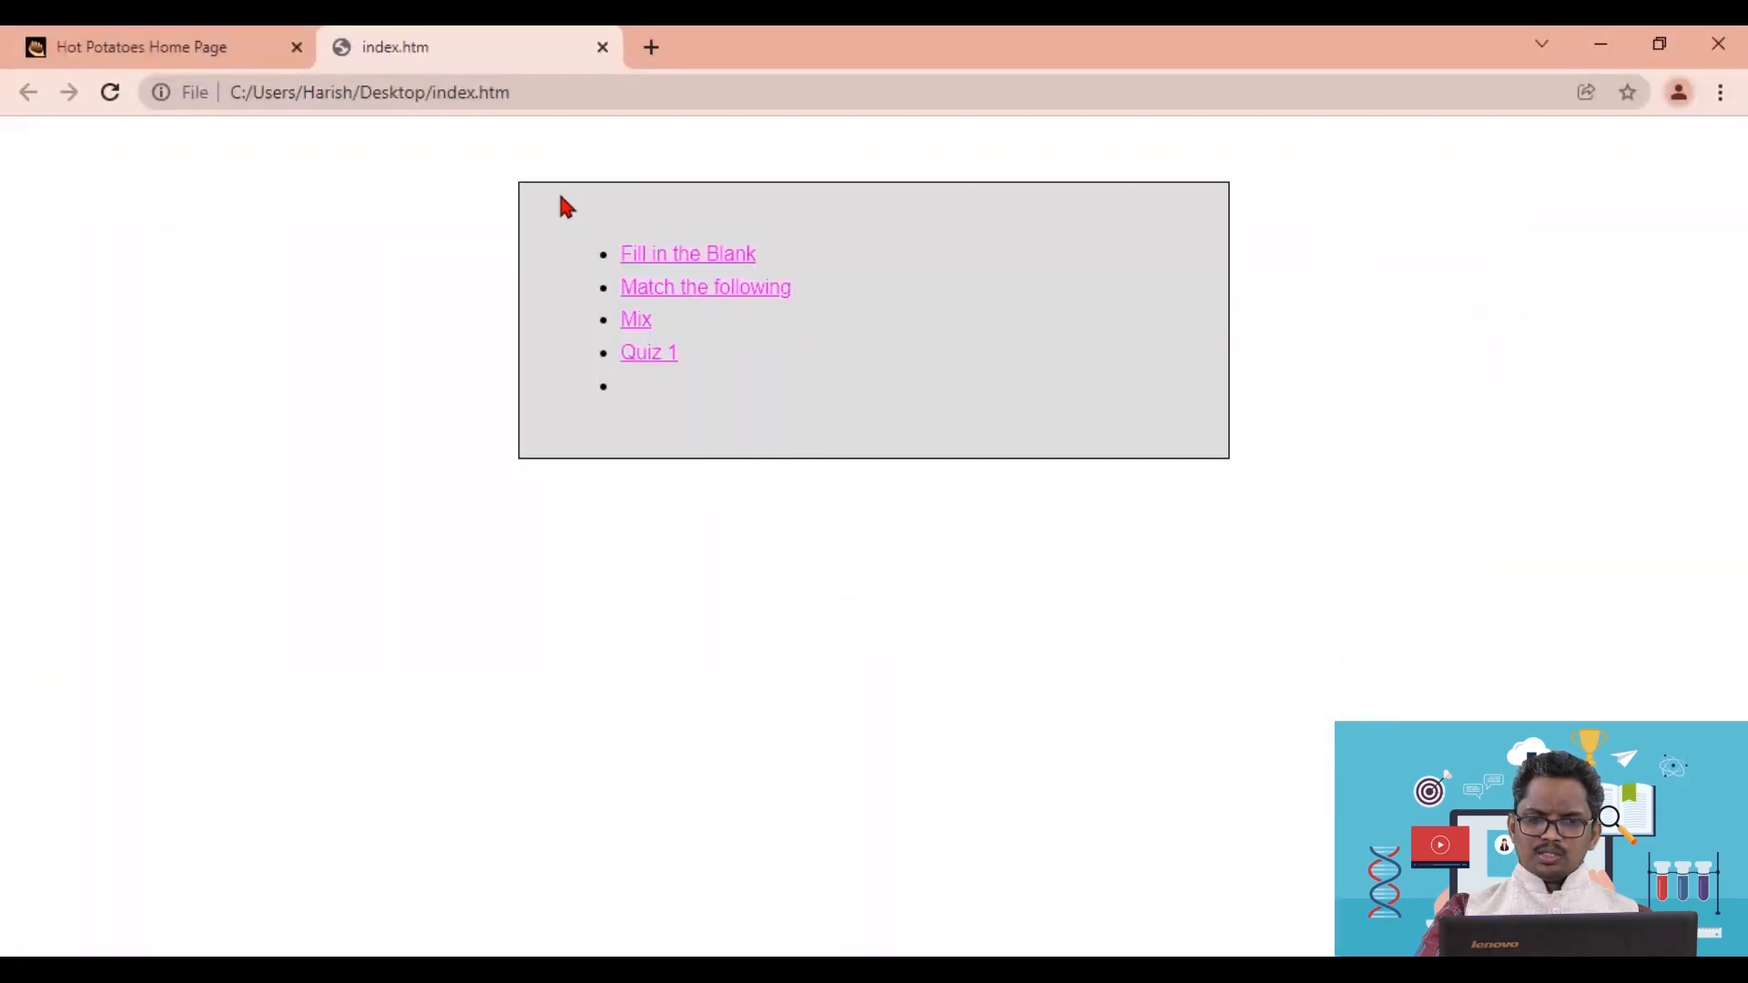
# - Open the Fill in the Blank exercise from the index, page through the unit to the crossword, and check the unanswered crossword
pyautogui.click(713, 256)
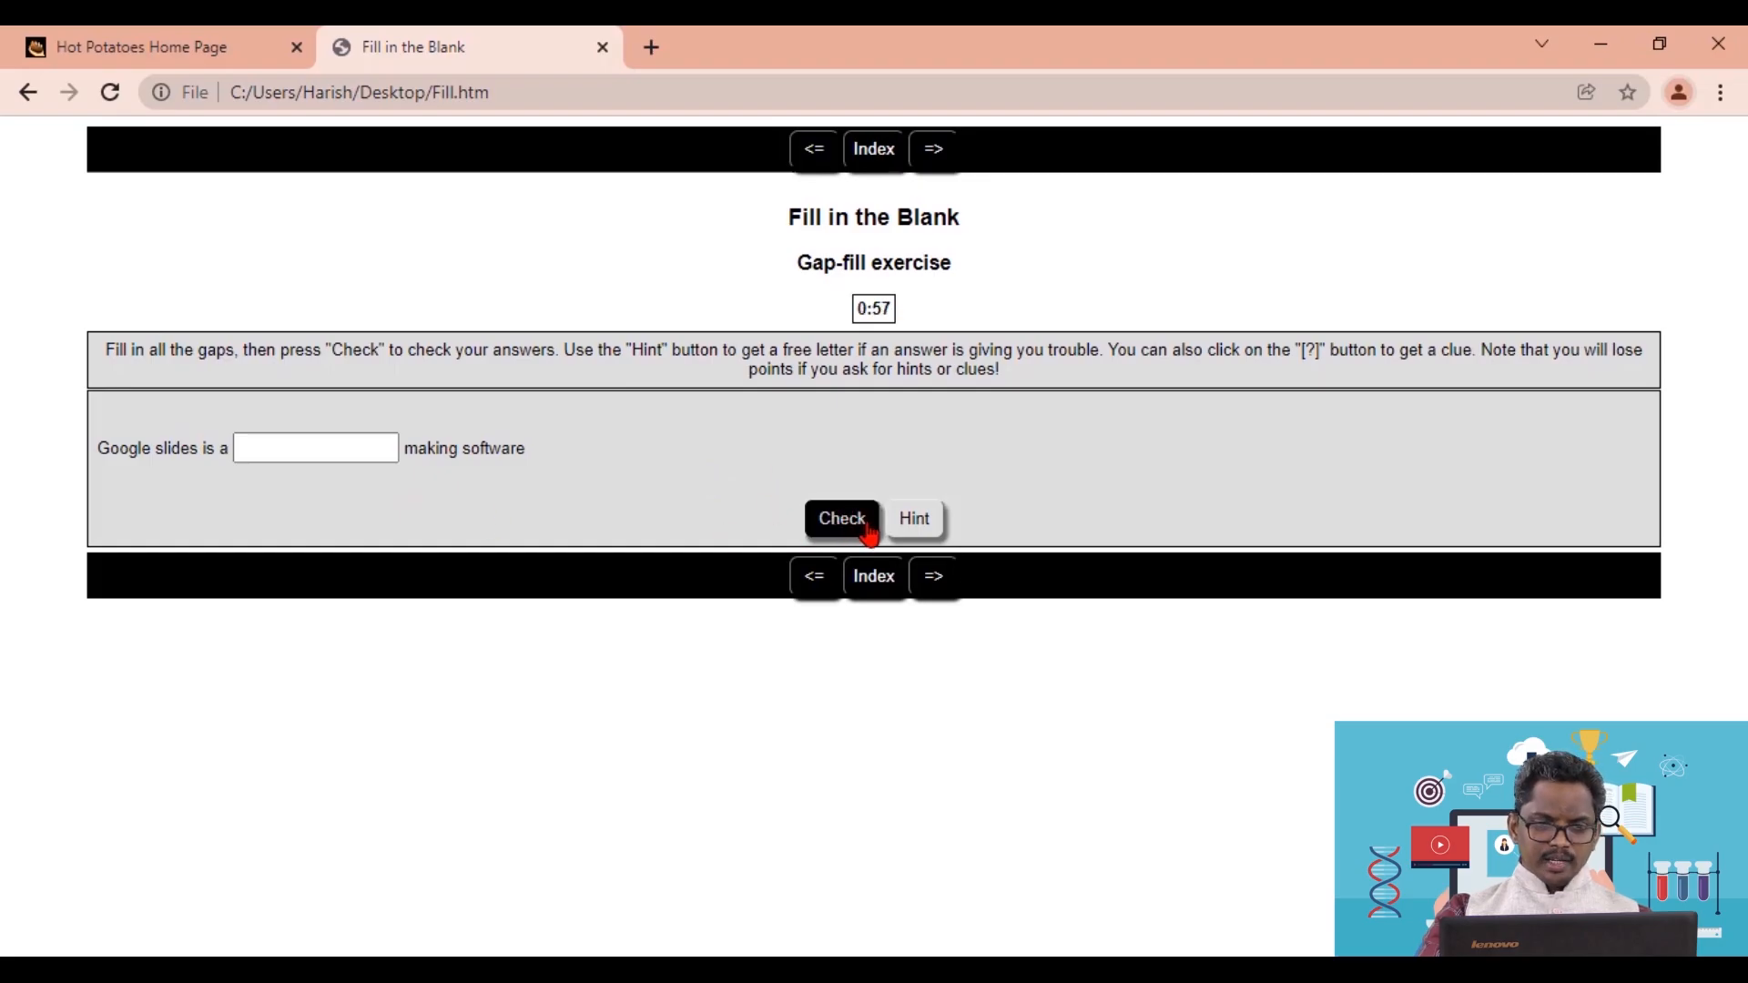
pyautogui.click(934, 578)
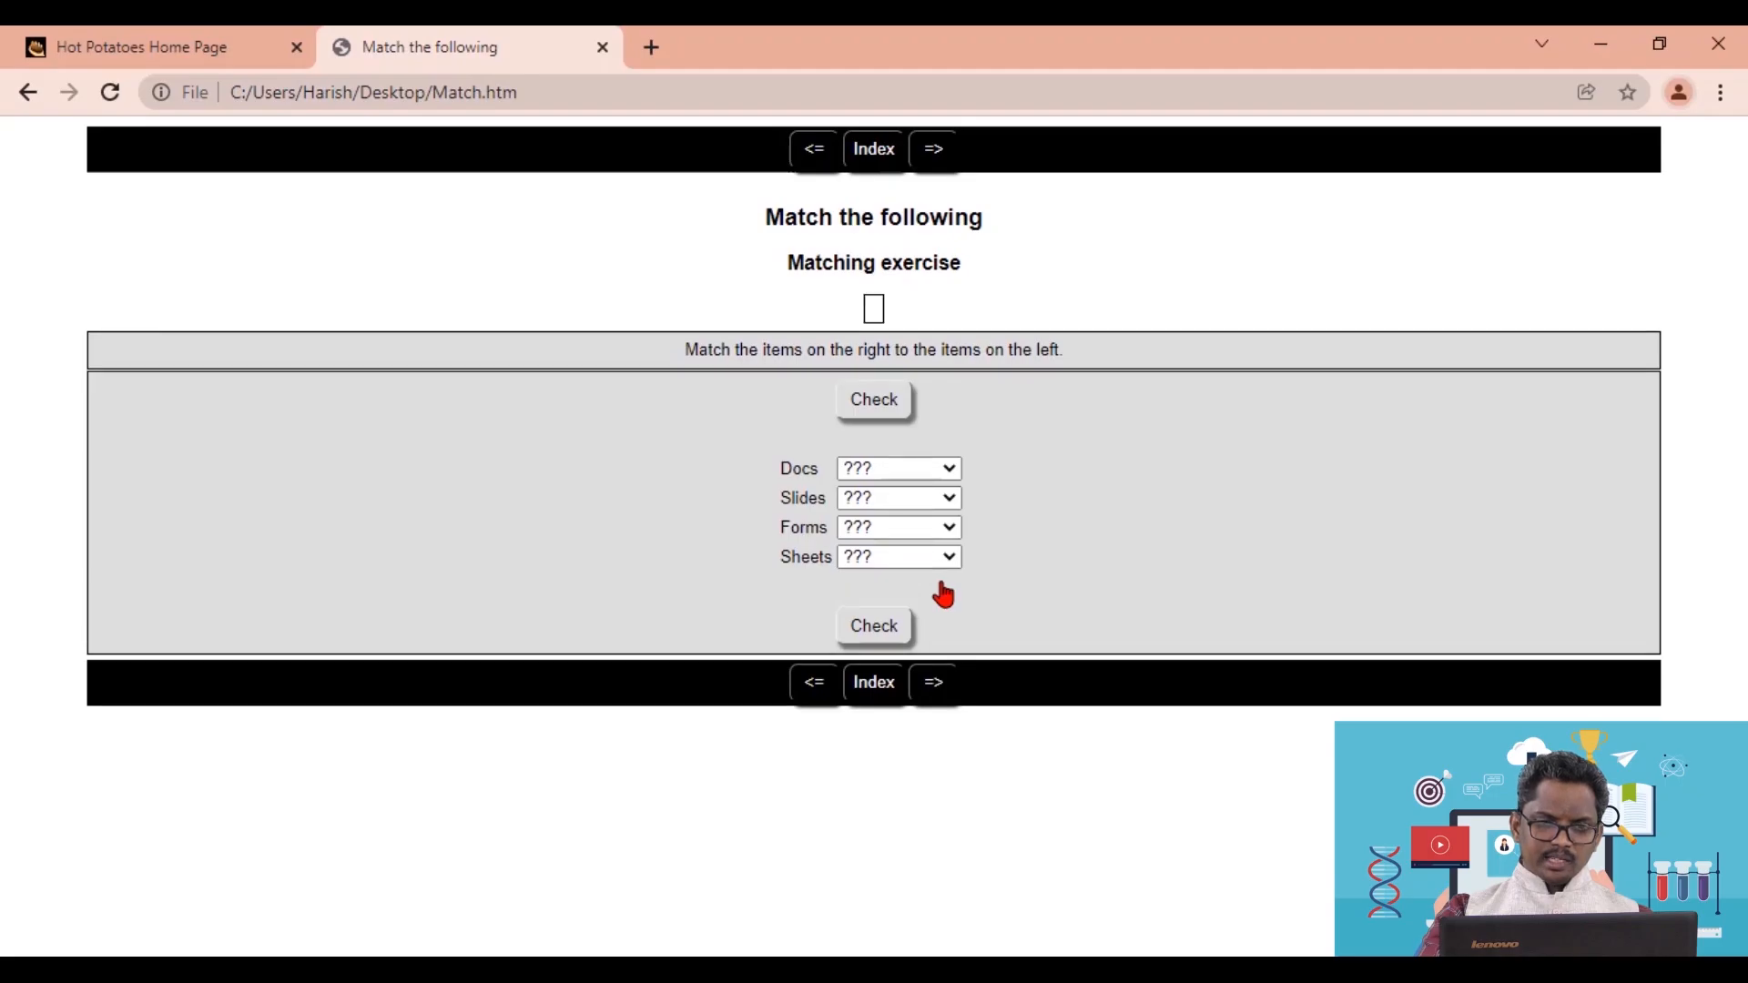
pyautogui.click(936, 684)
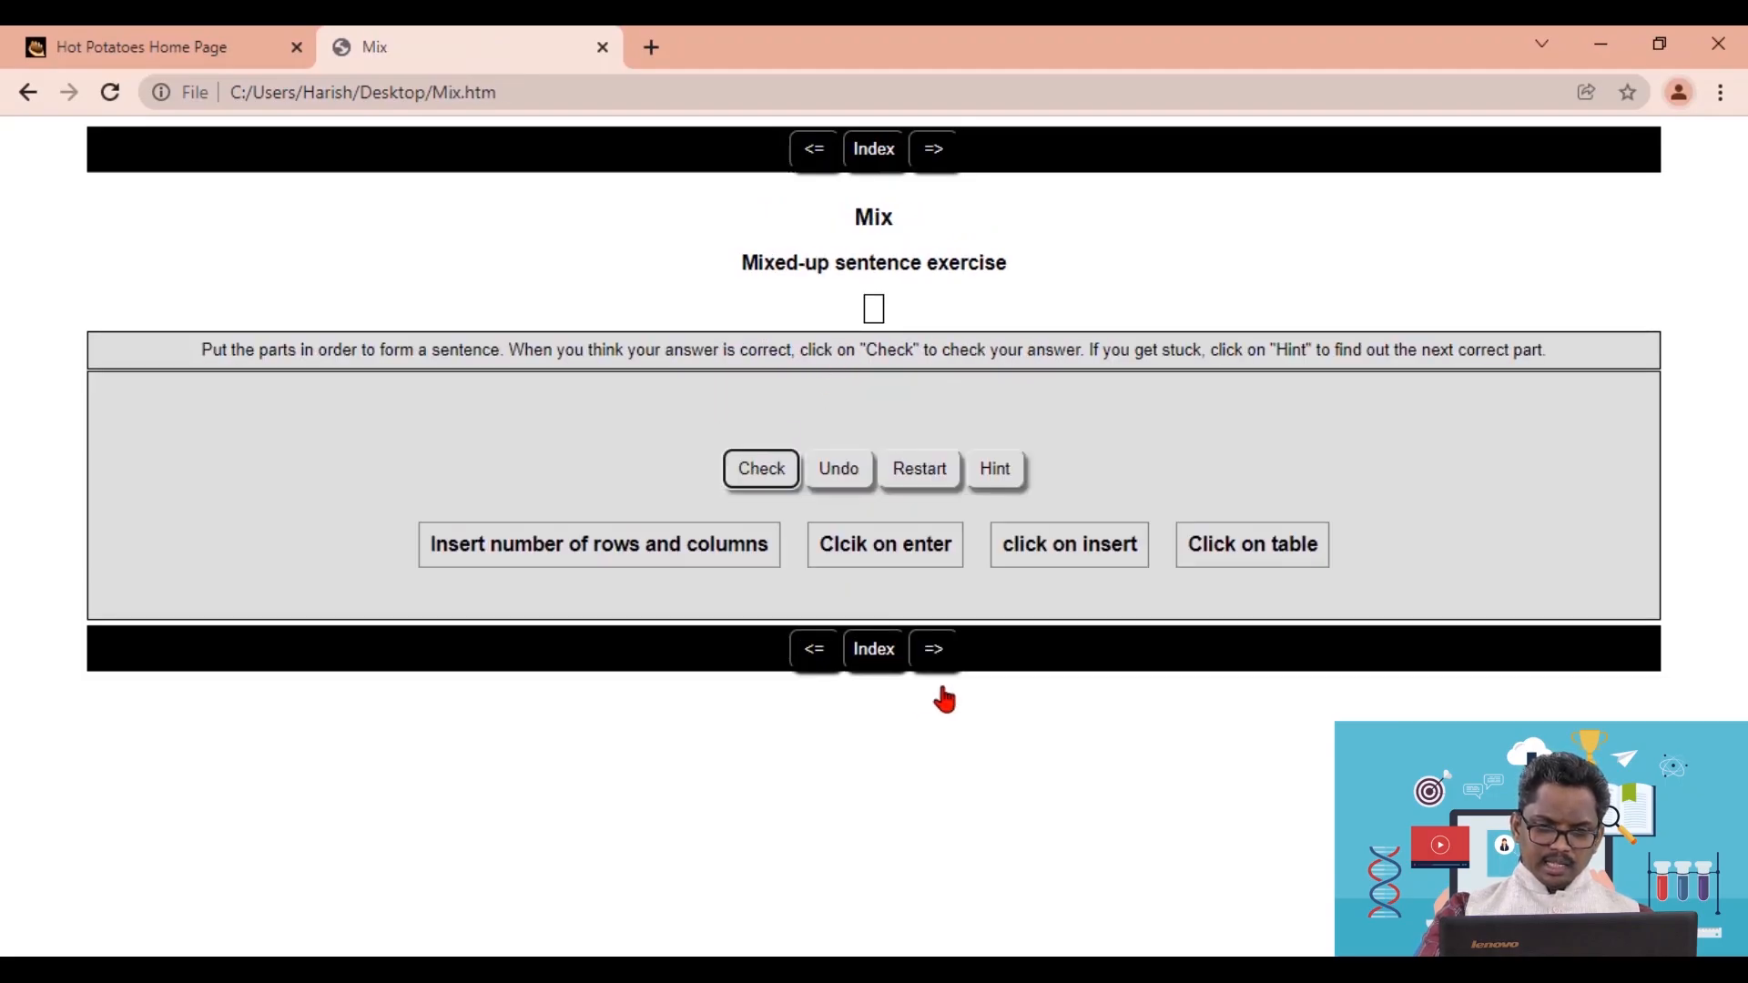
pyautogui.click(934, 650)
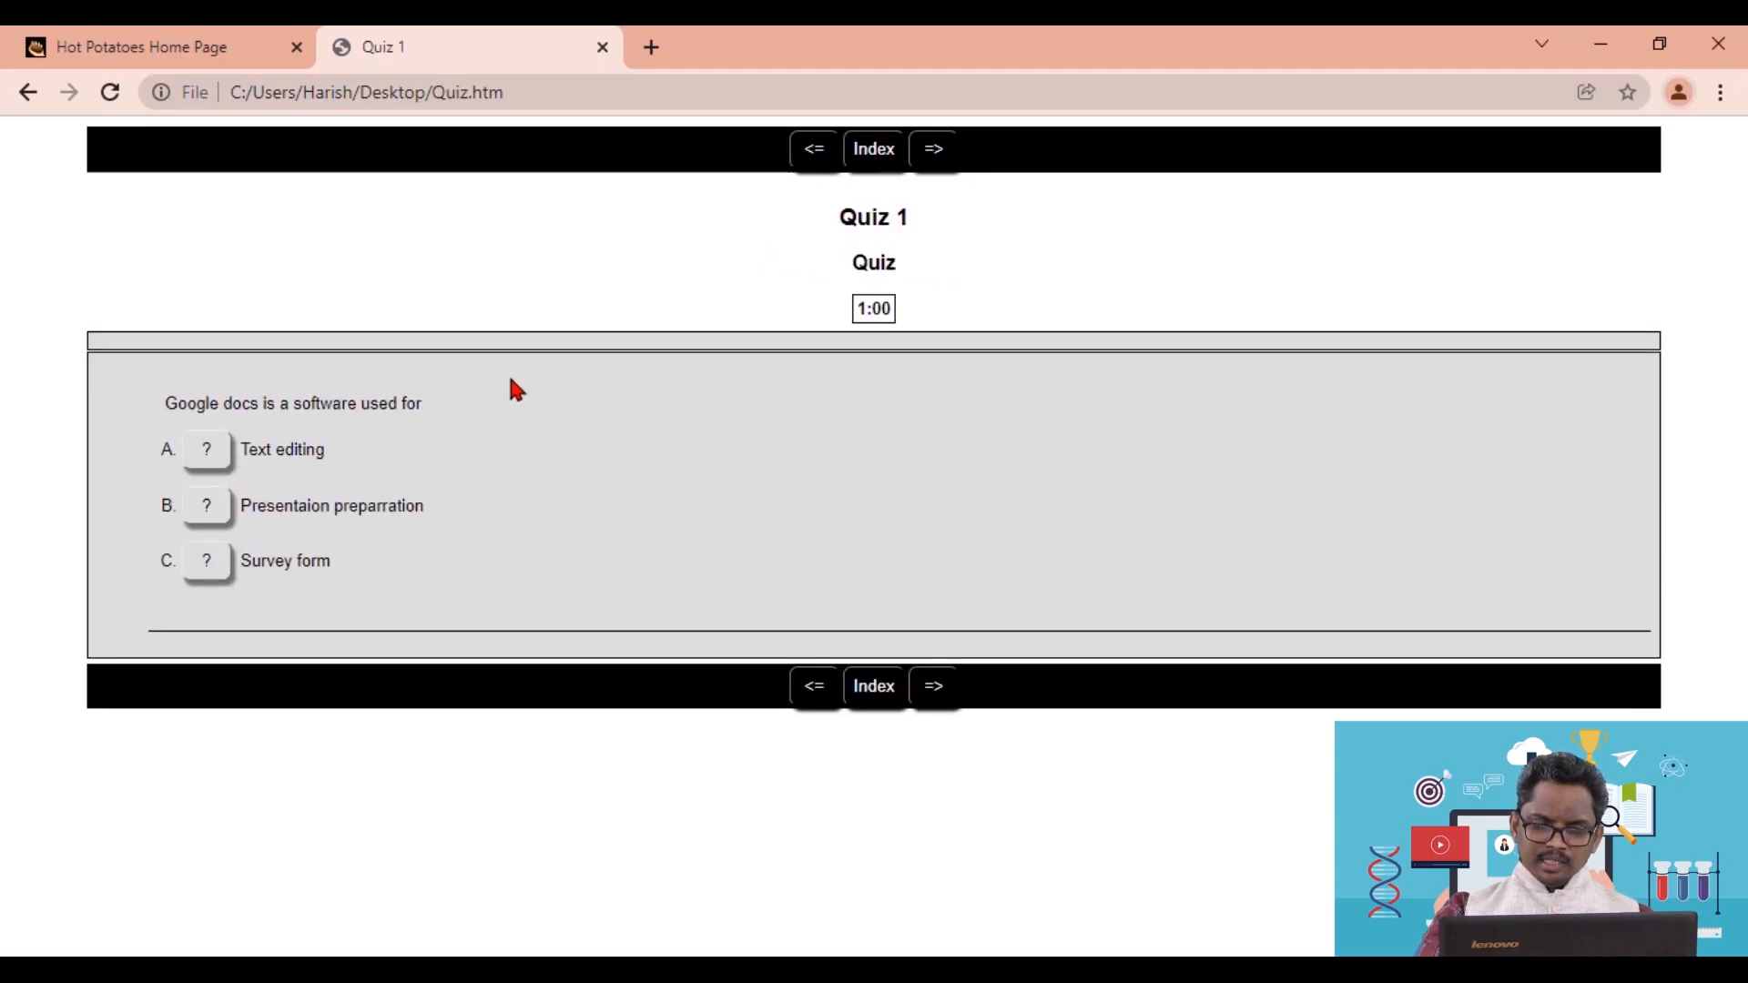
pyautogui.click(933, 690)
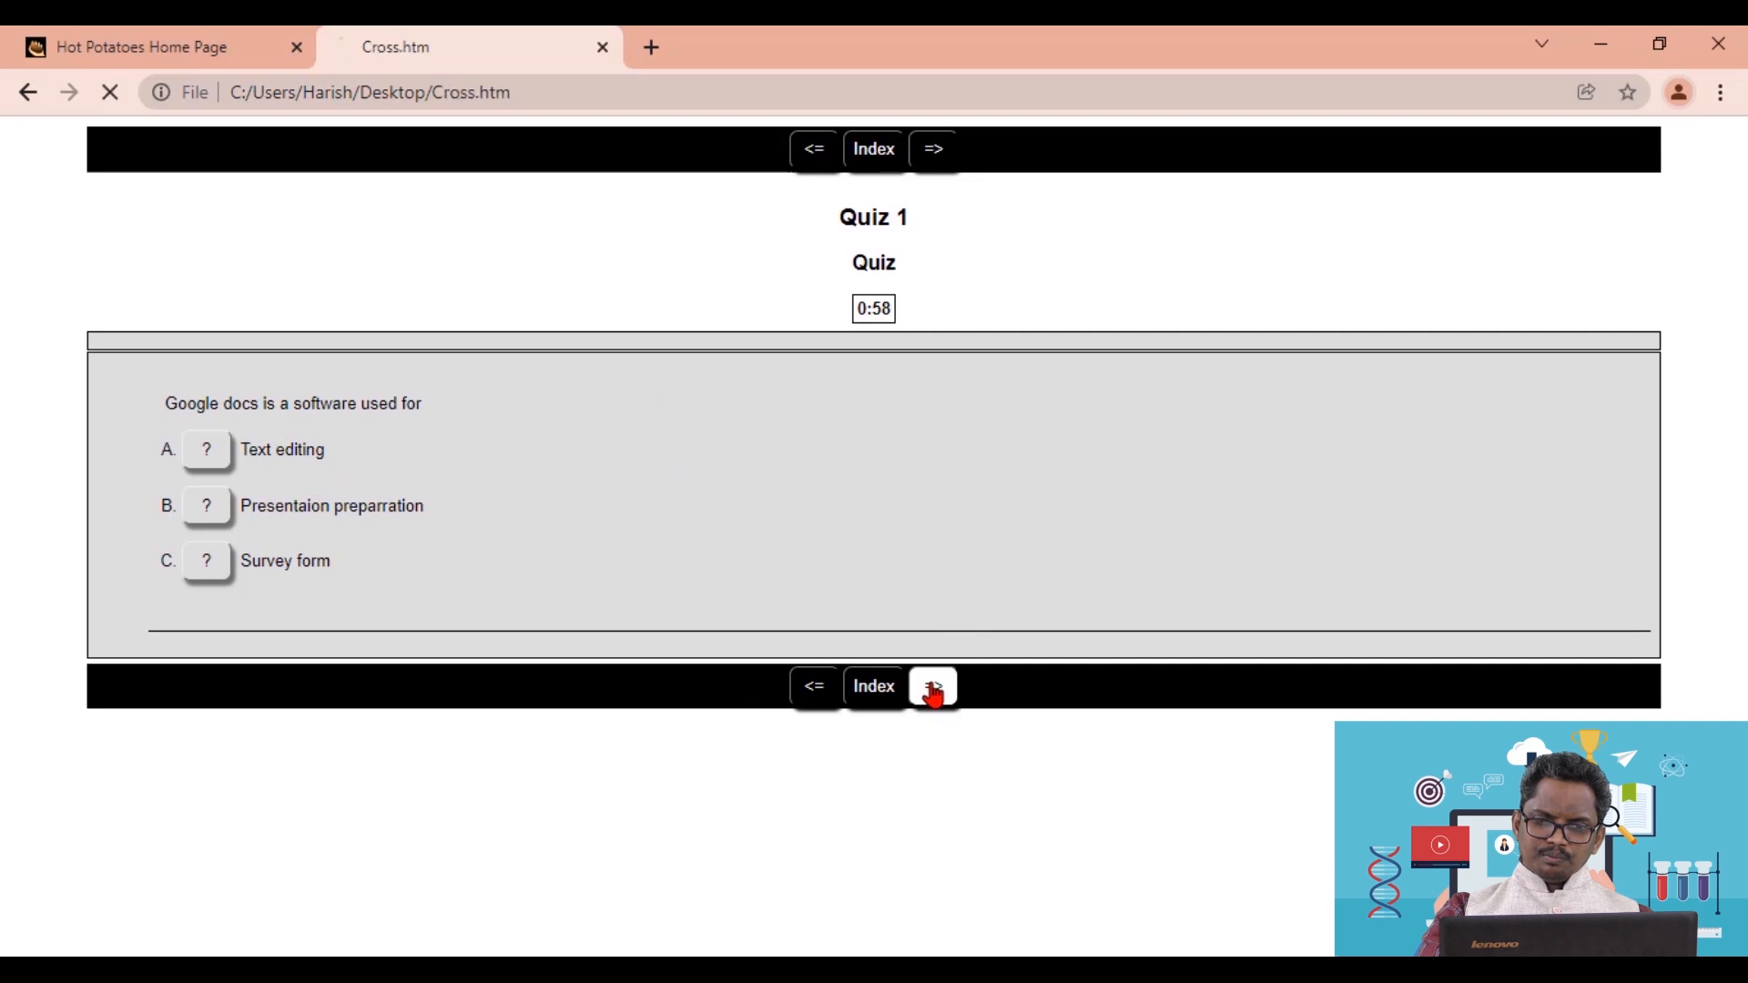
pyautogui.click(889, 777)
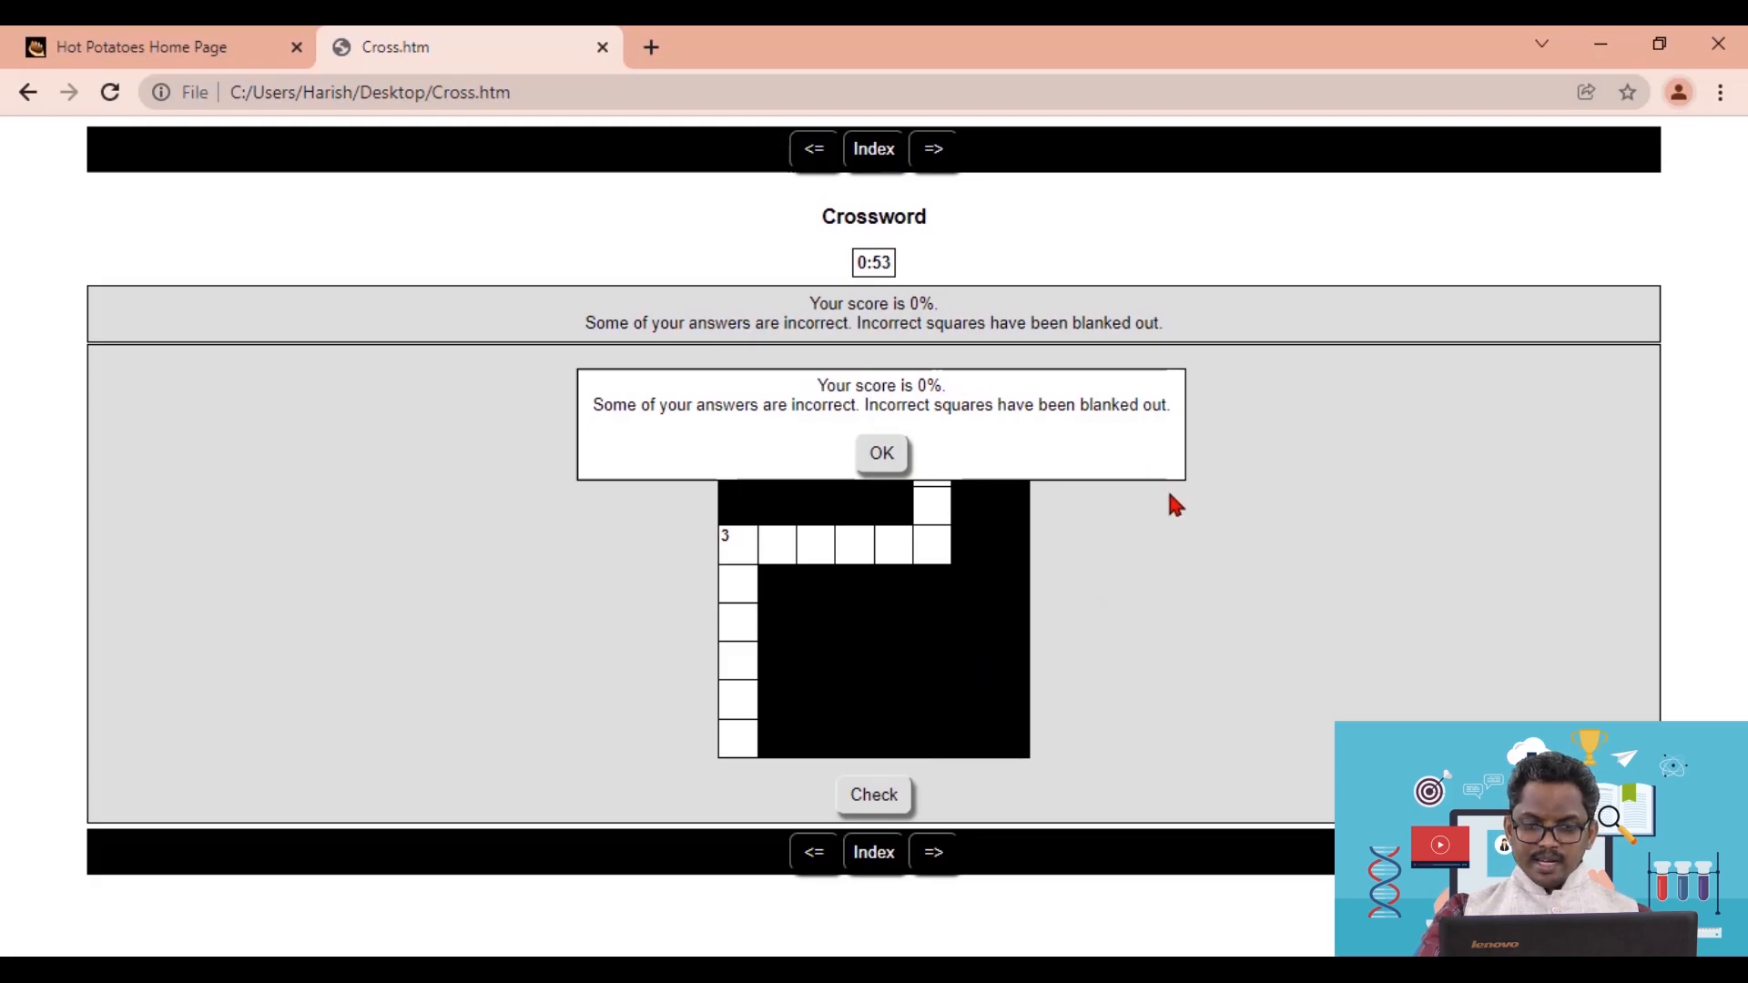
# - Close the unit's browser page, minimize the browser, and save the Masher project to the Desktop as masher
pyautogui.click(601, 47)
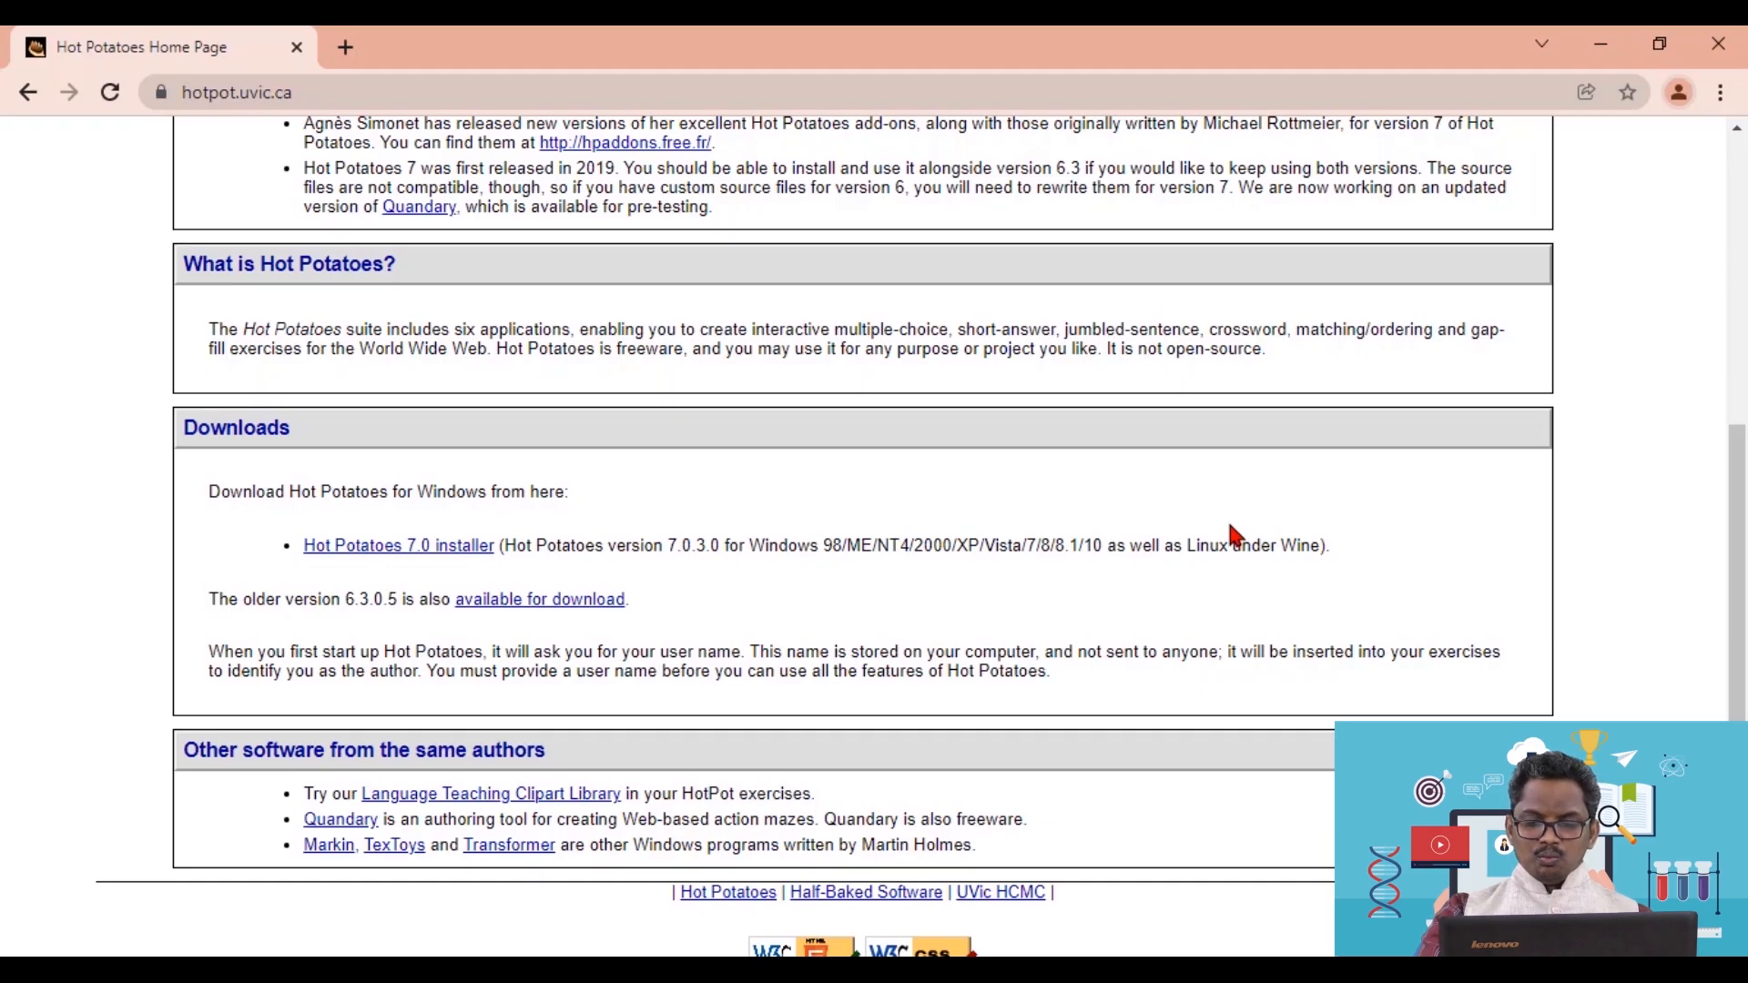
pyautogui.click(1600, 44)
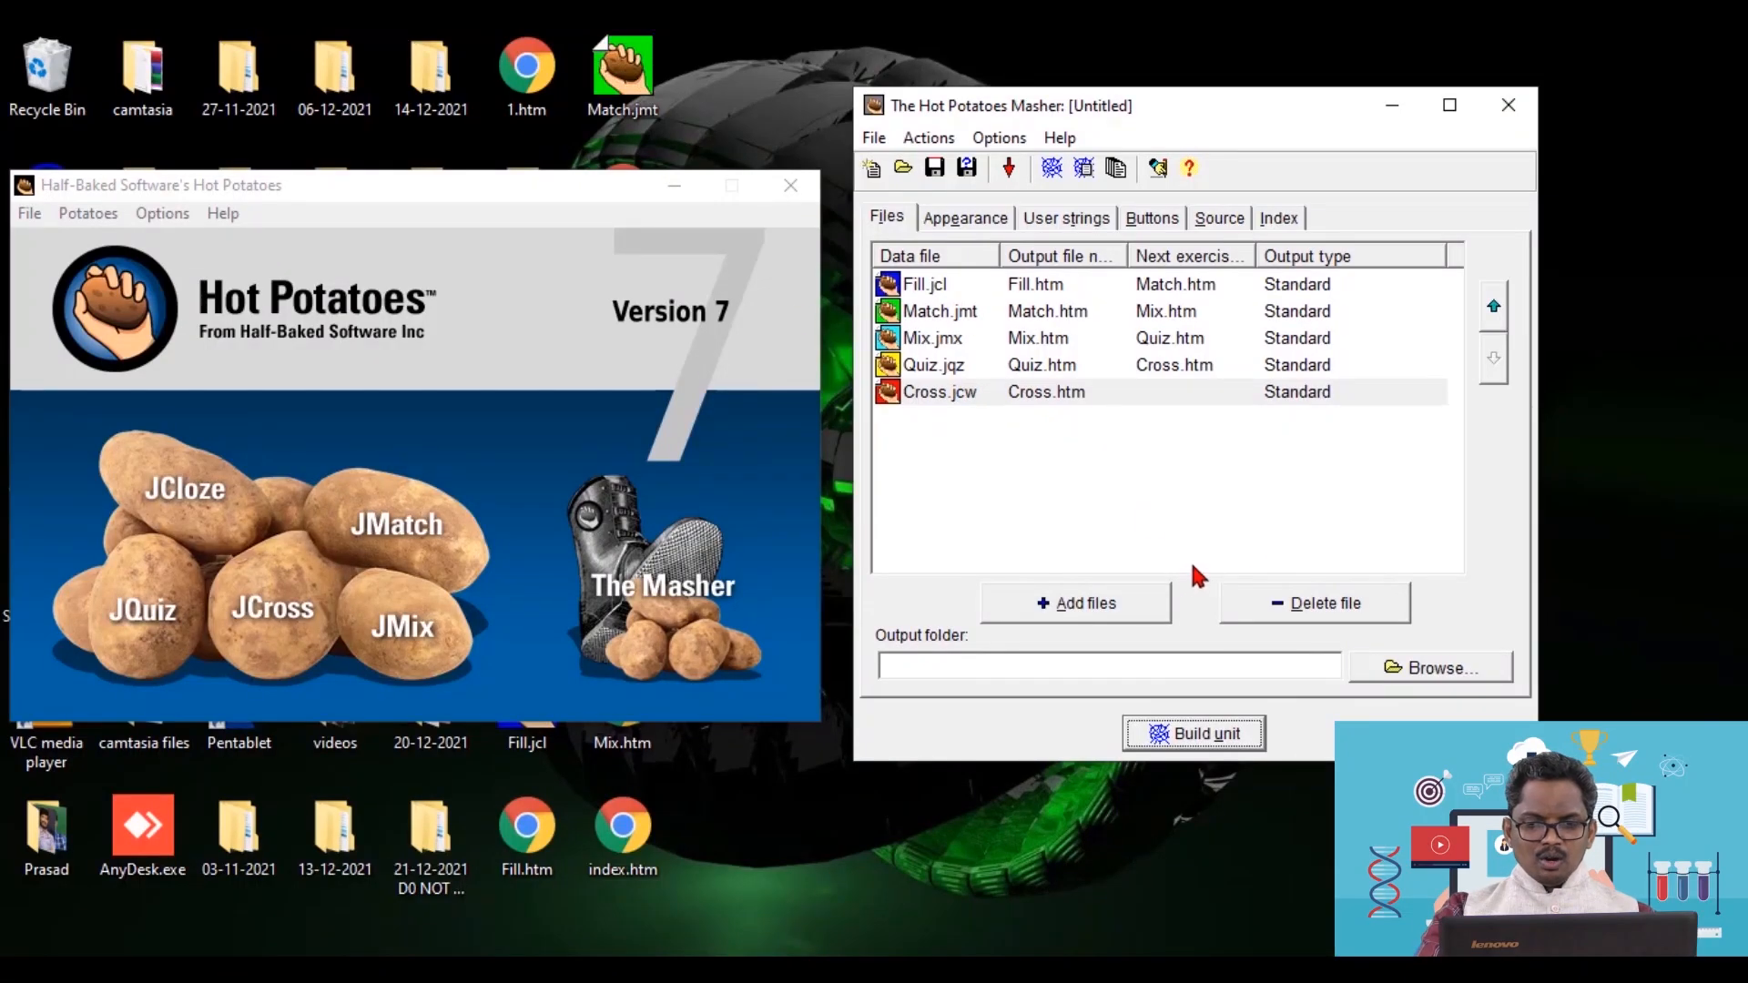
pyautogui.click(936, 173)
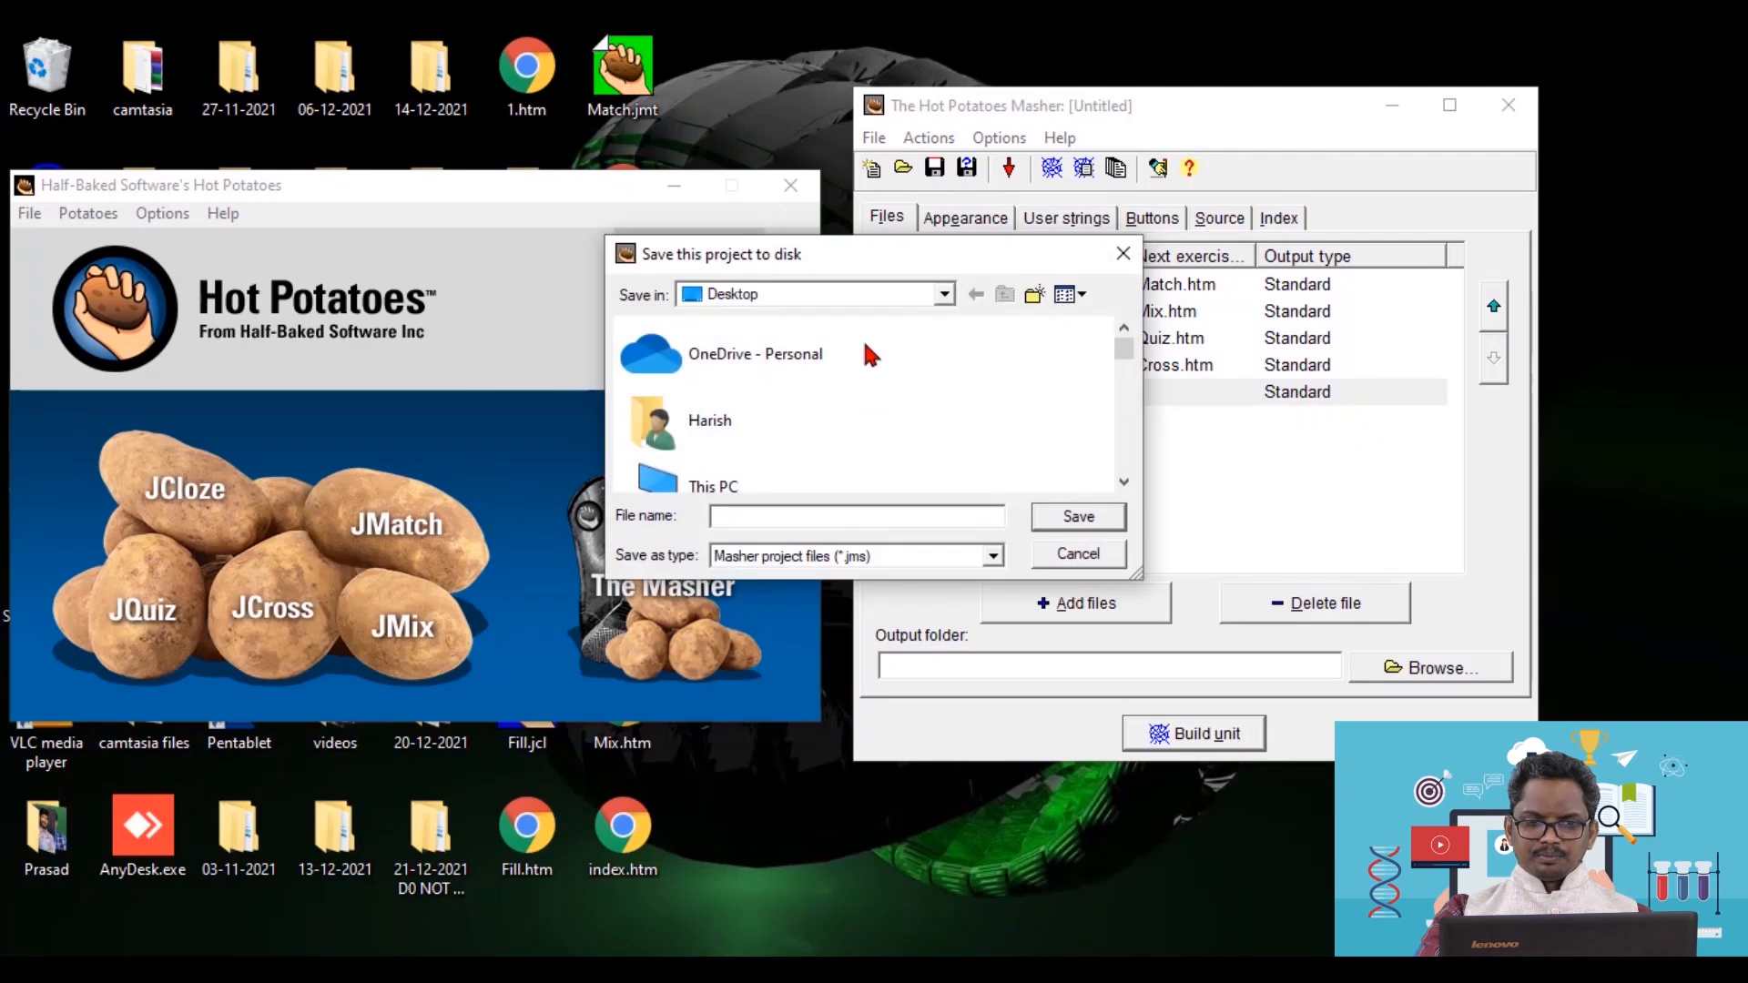
pyautogui.click(769, 516)
pyautogui.write('masher')
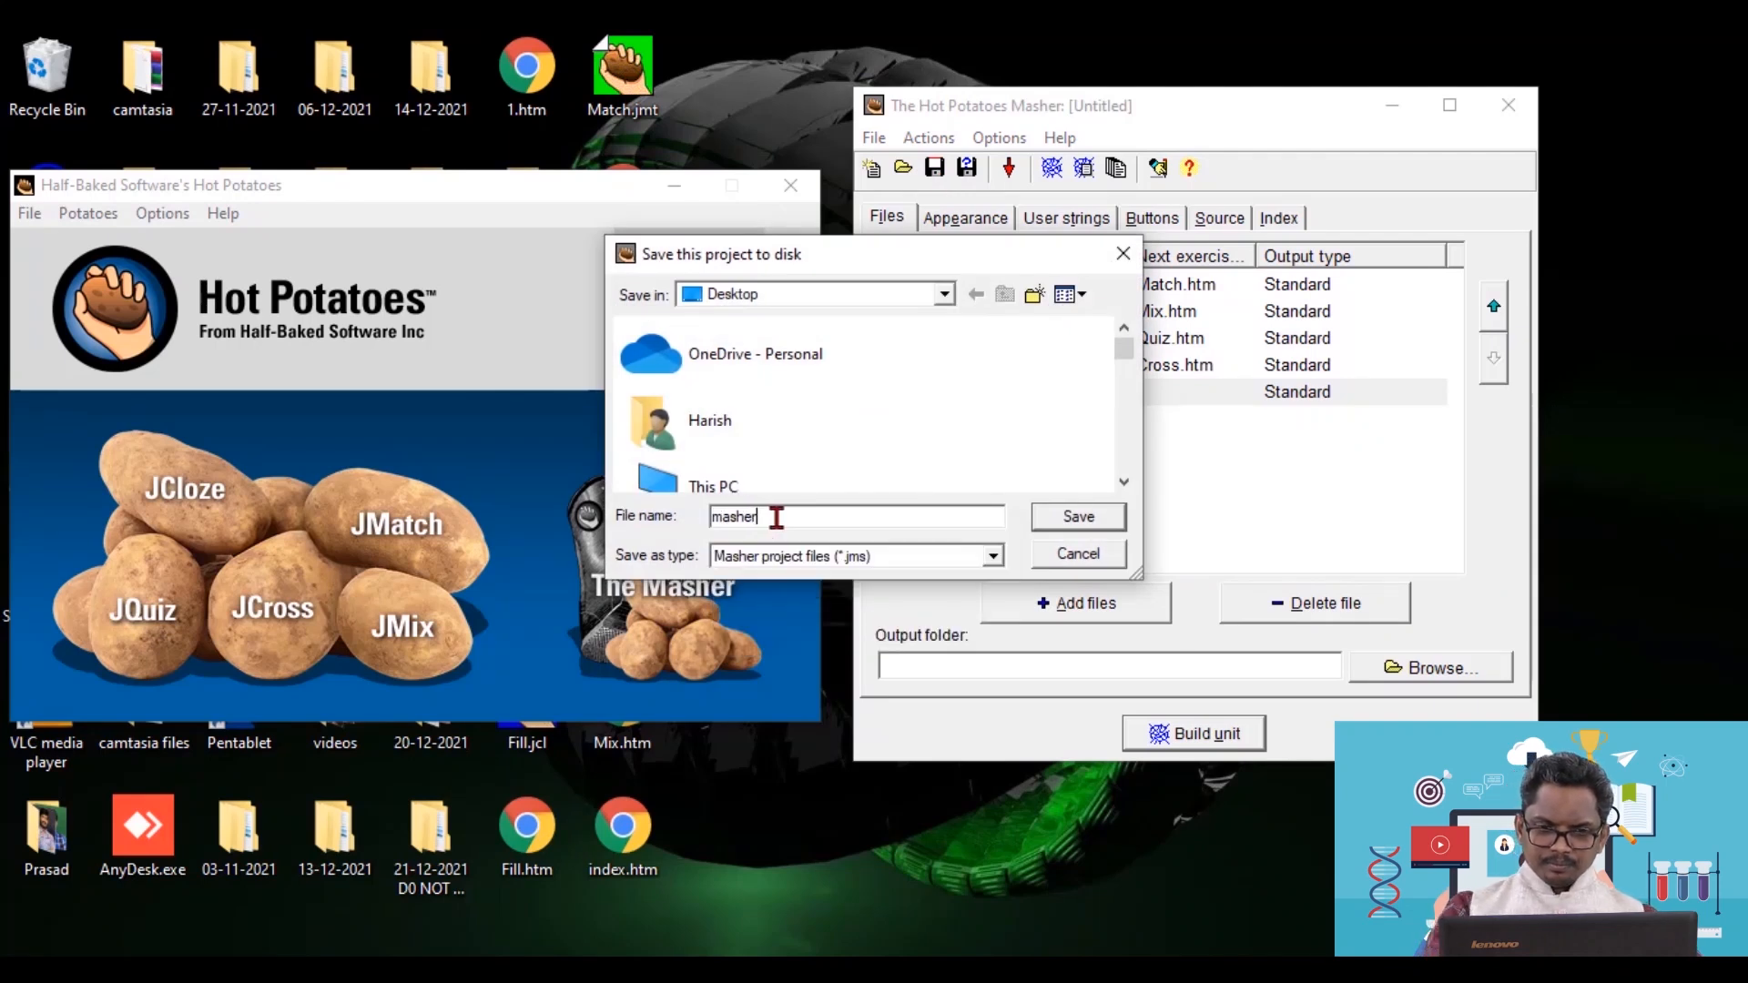
pyautogui.click(1090, 526)
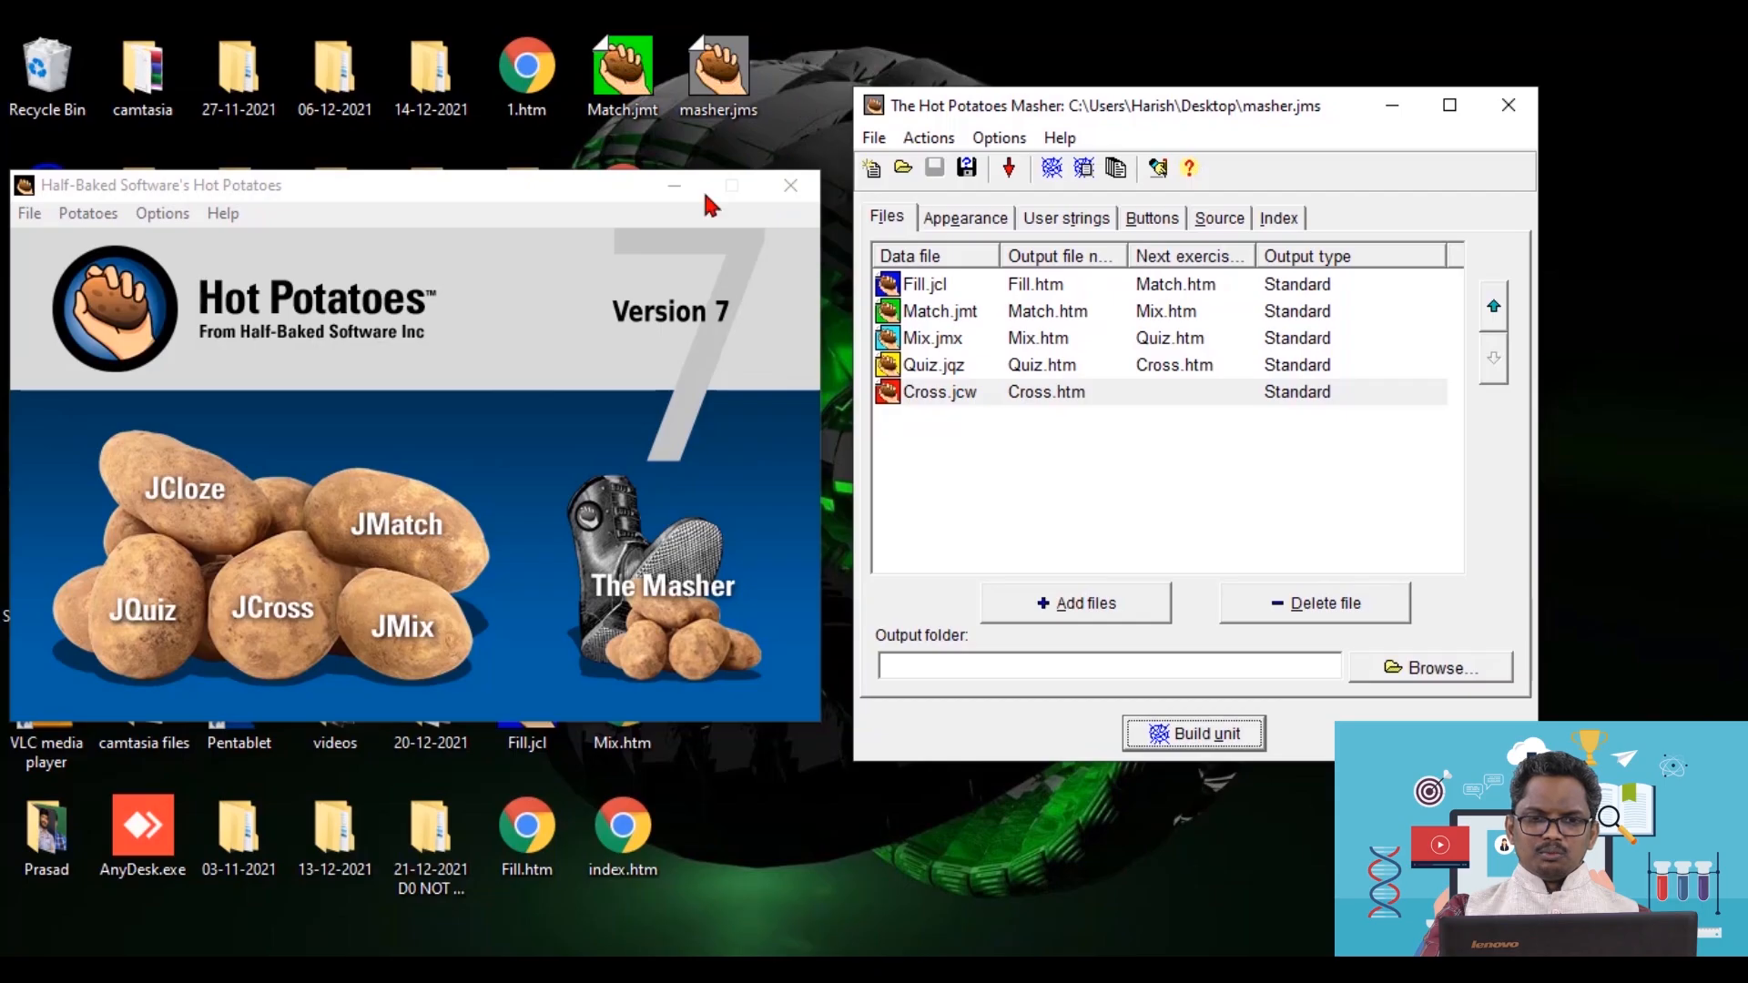
# - Close The Masher and reopen the saved project masher.jms from the Desktop
pyautogui.click(675, 184)
pyautogui.click(1391, 105)
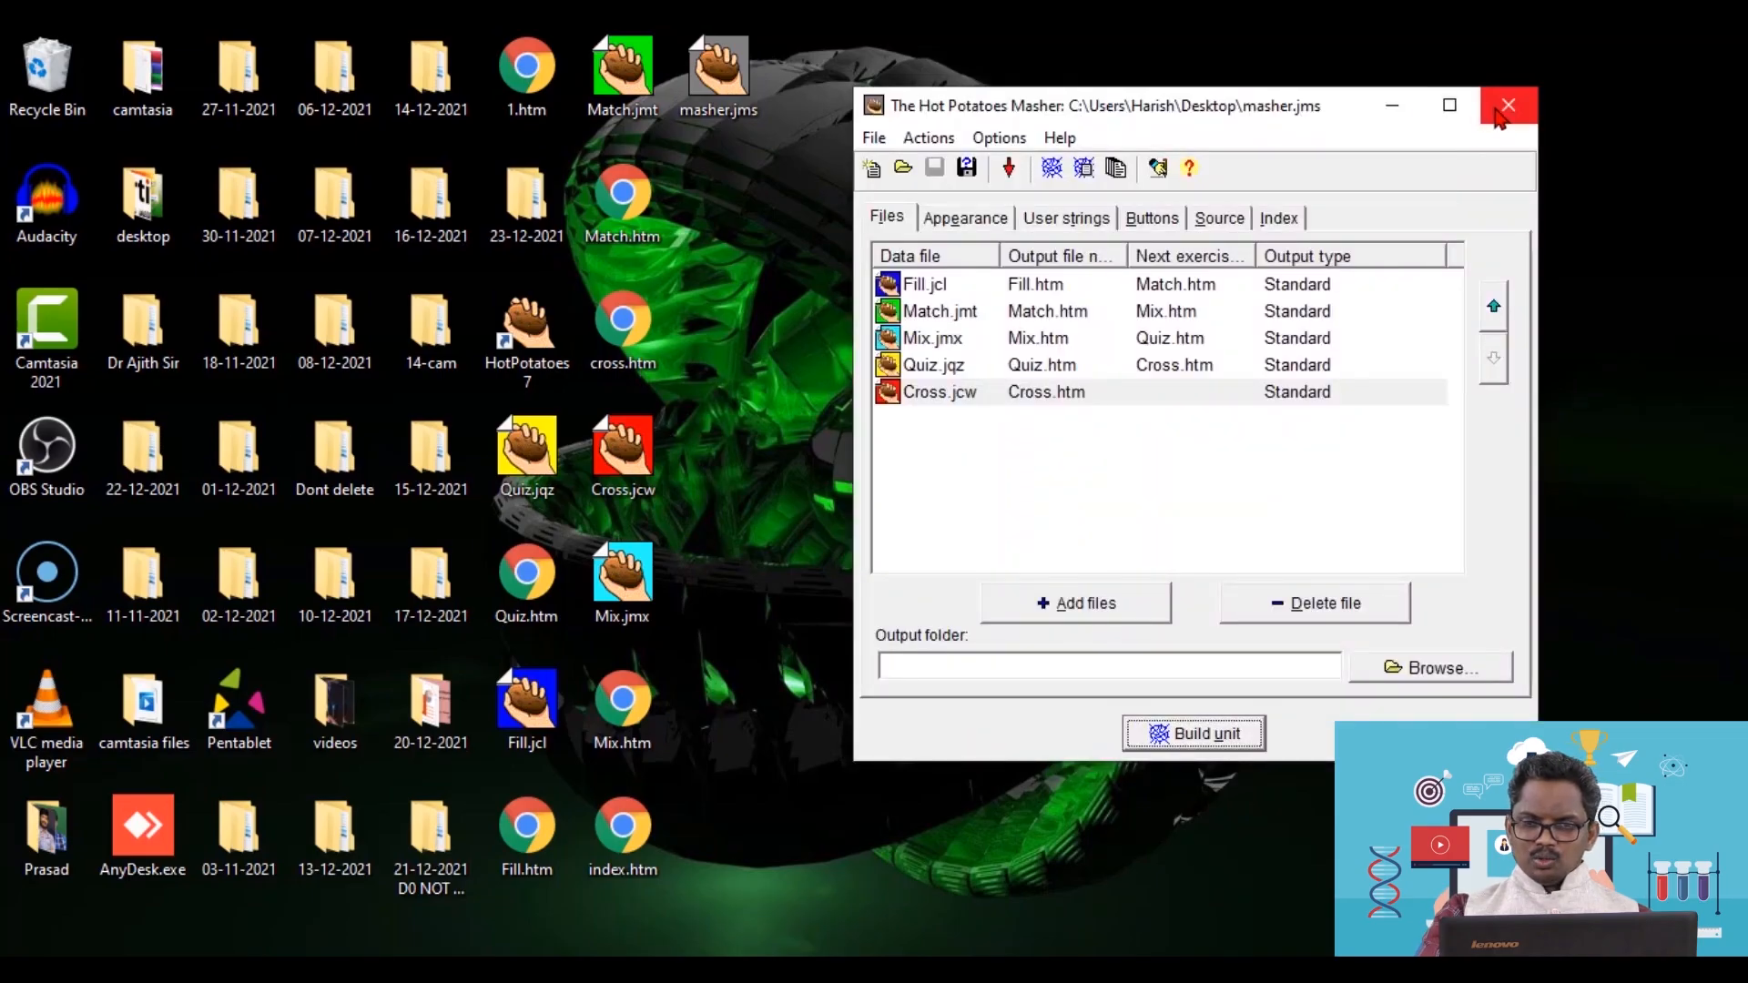
pyautogui.click(1502, 114)
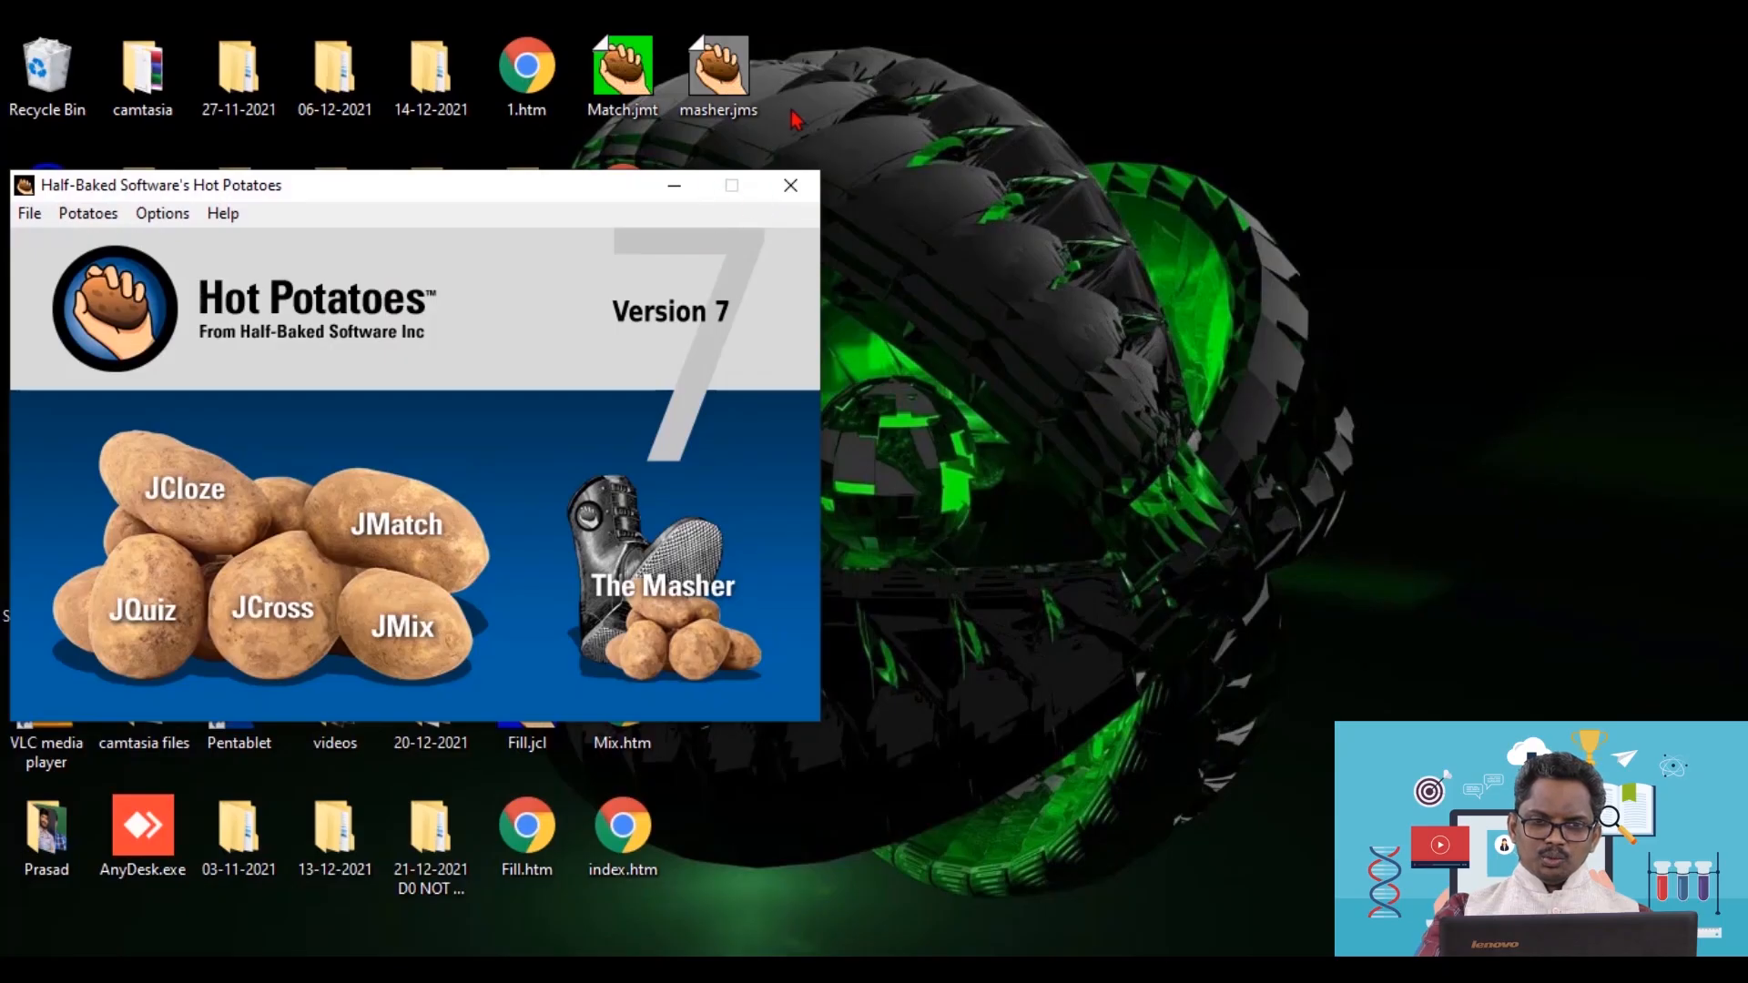
pyautogui.doubleClick(726, 95)
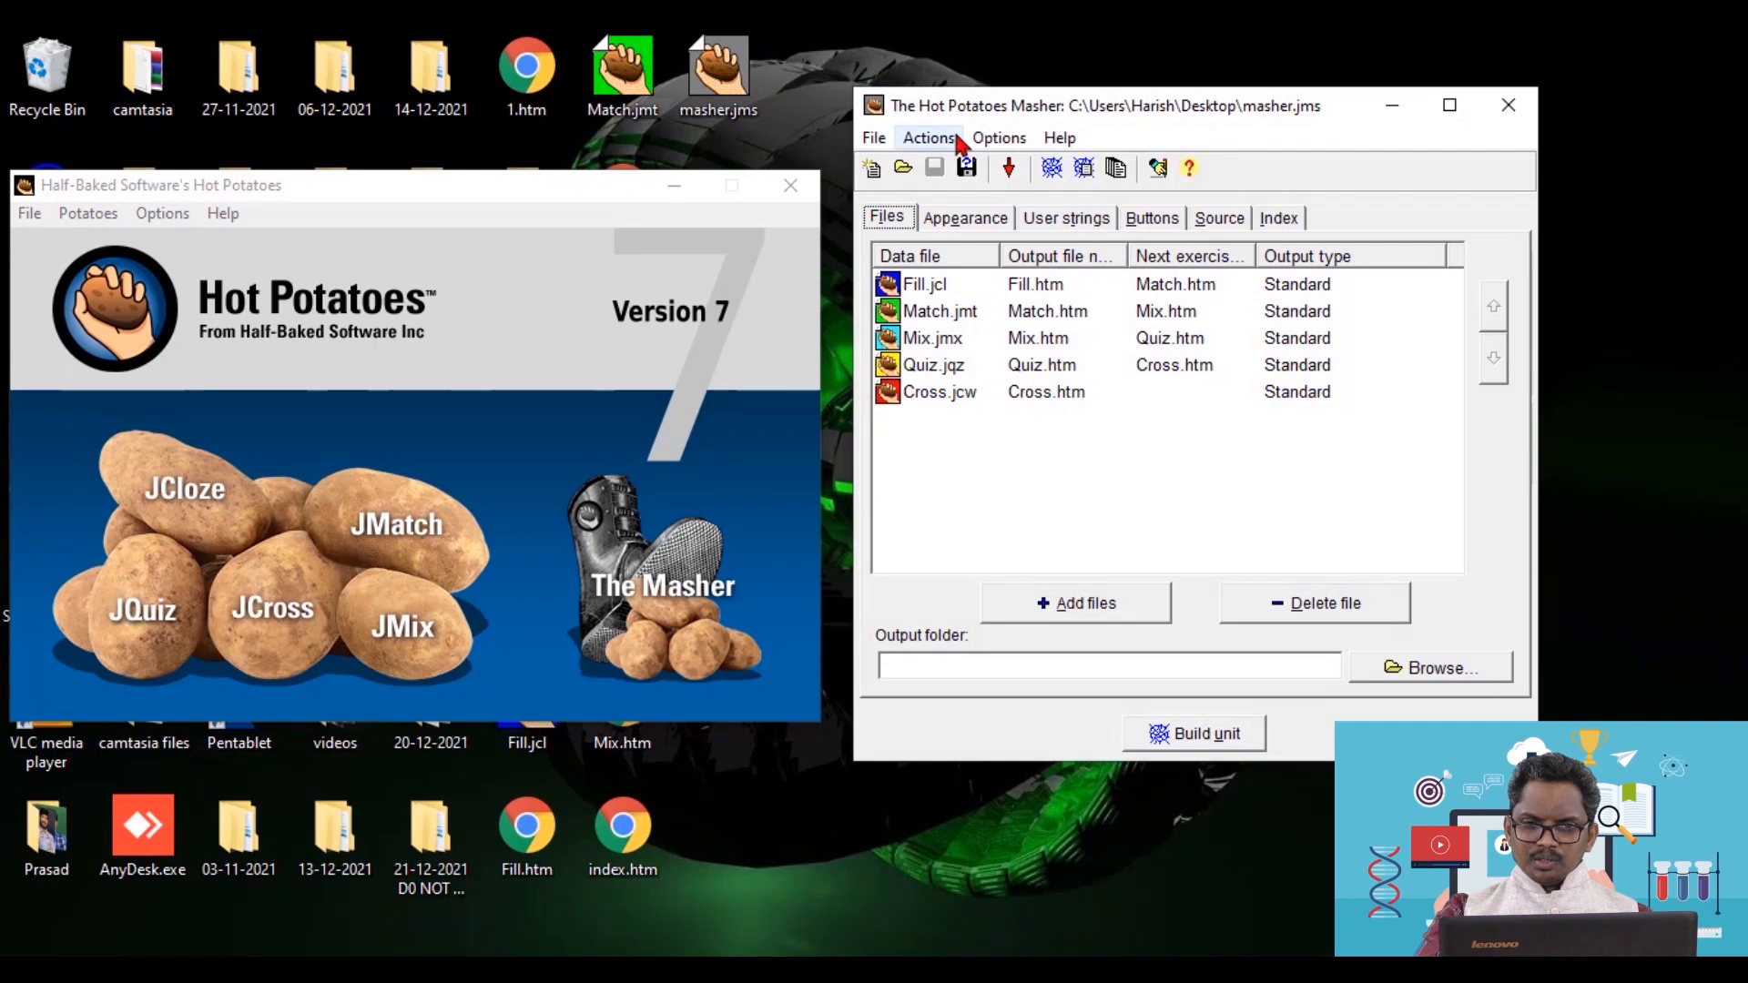
# - Examine the options for creating a SCORM 1.2 unit package without running any, and close The Masher
pyautogui.click(944, 141)
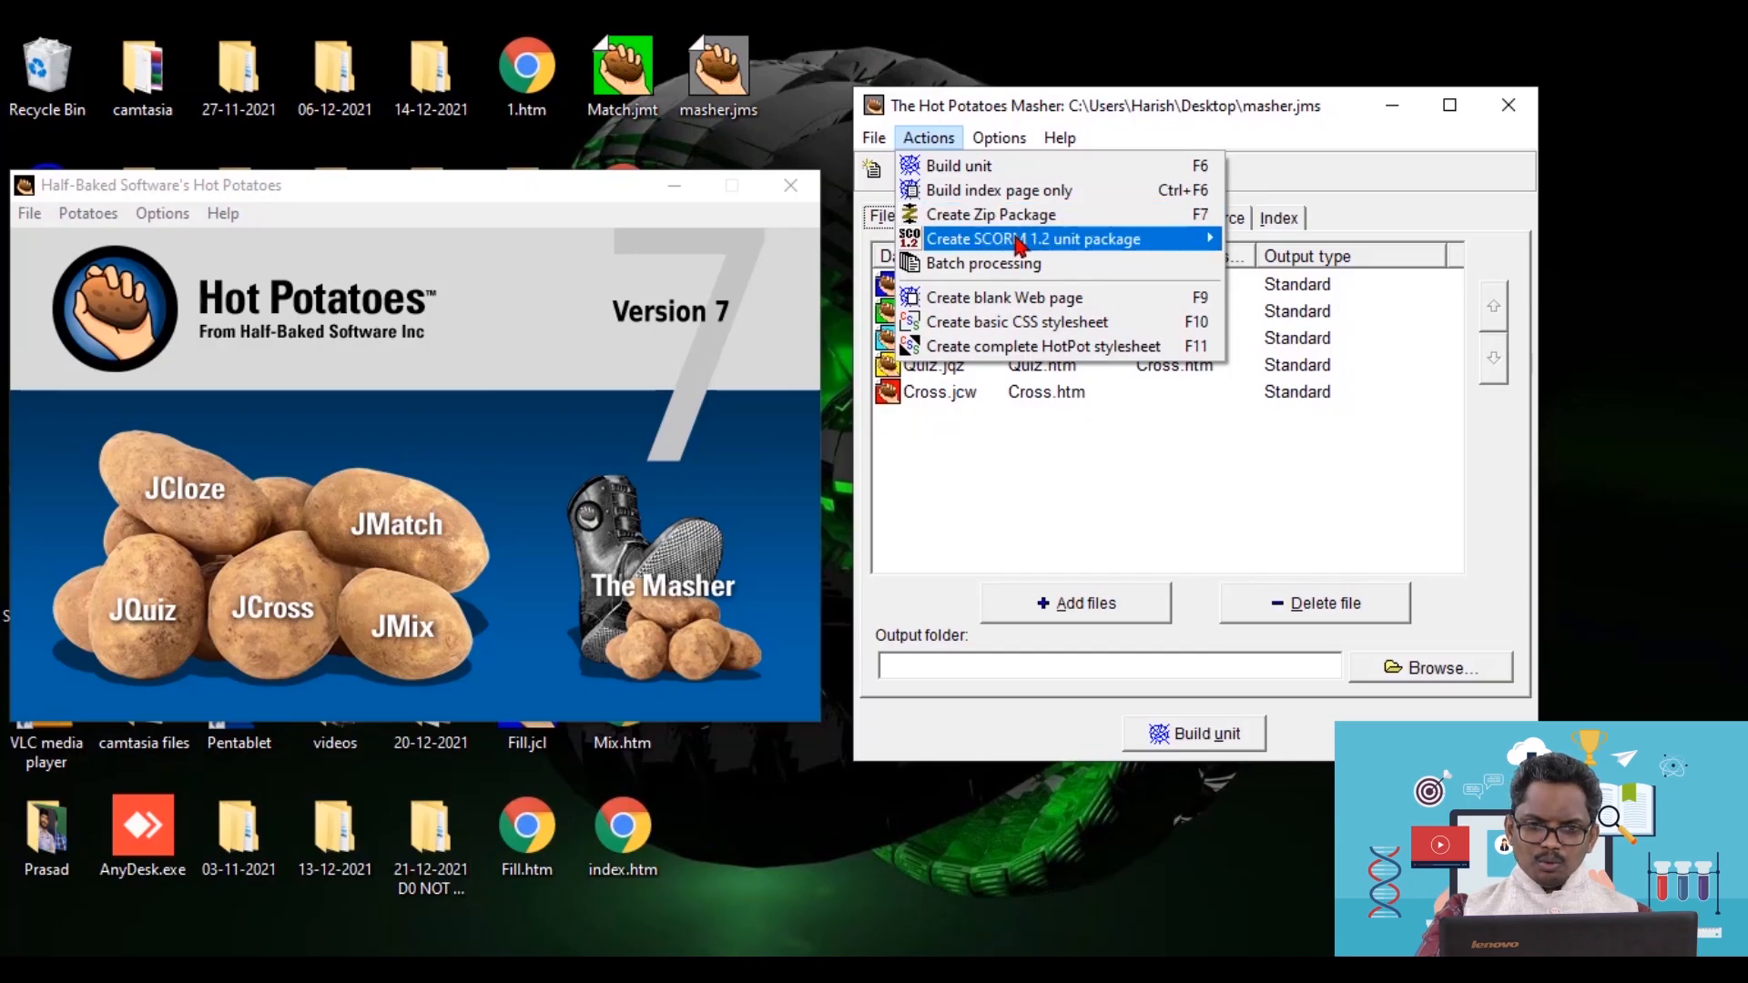
pyautogui.moveTo(1024, 255)
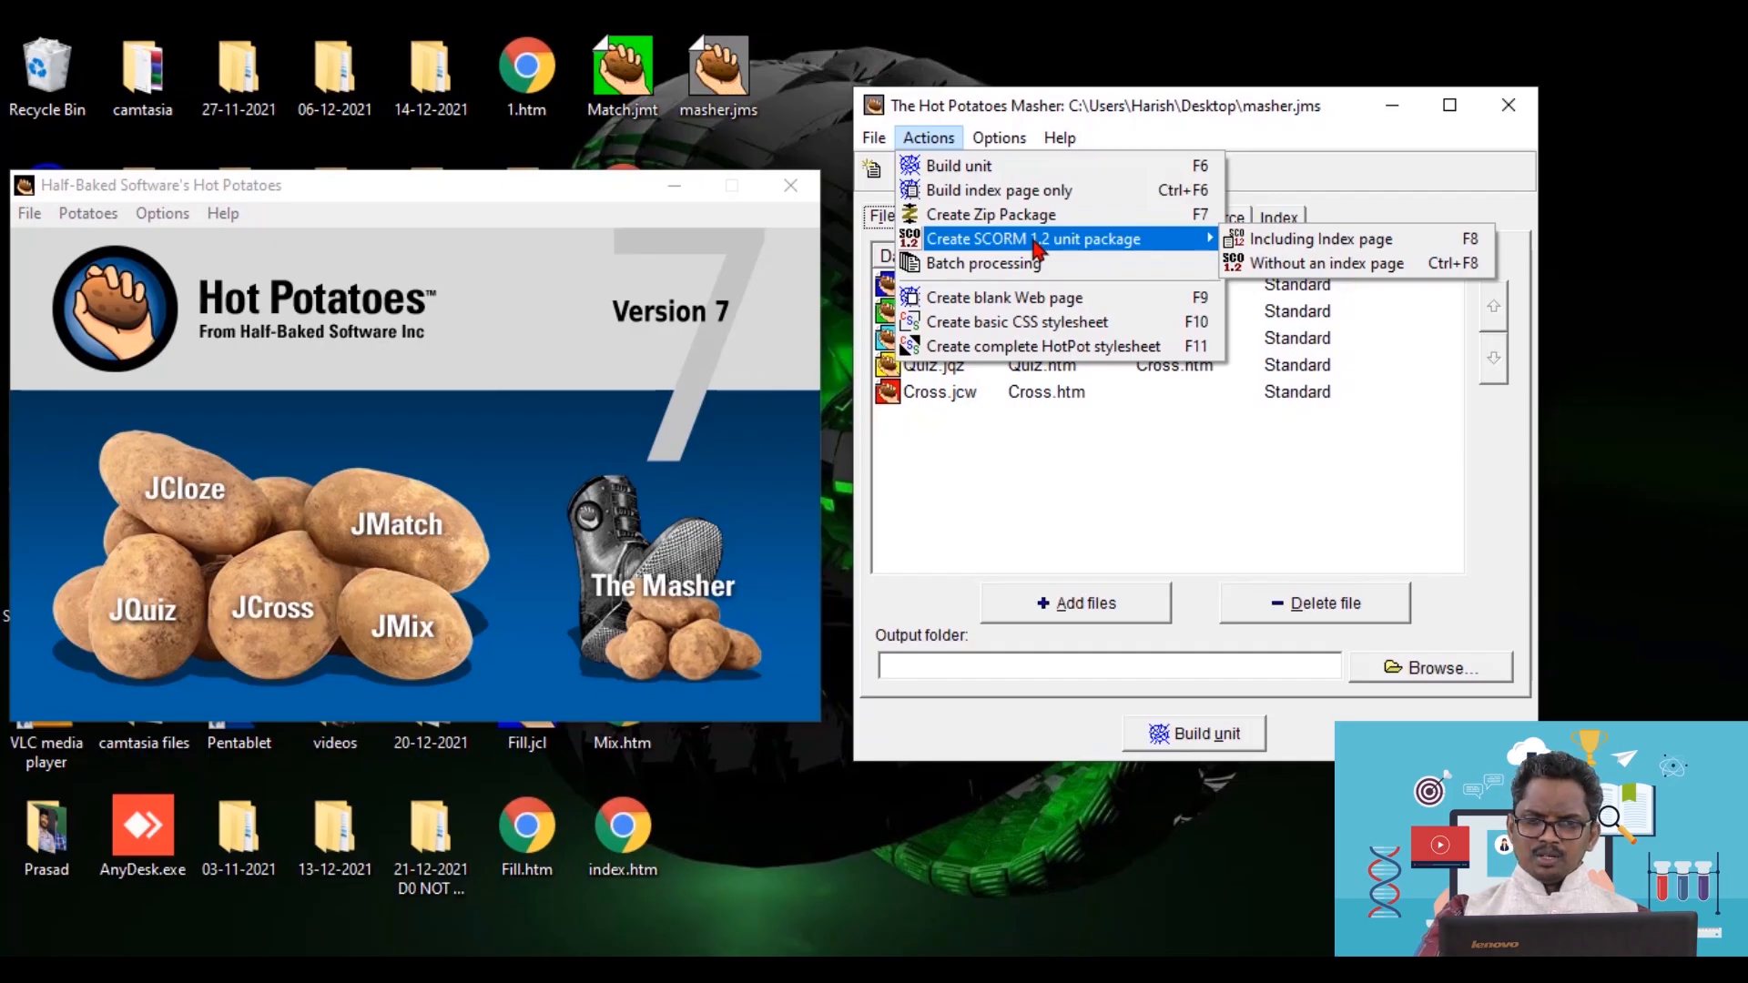
pyautogui.click(1278, 150)
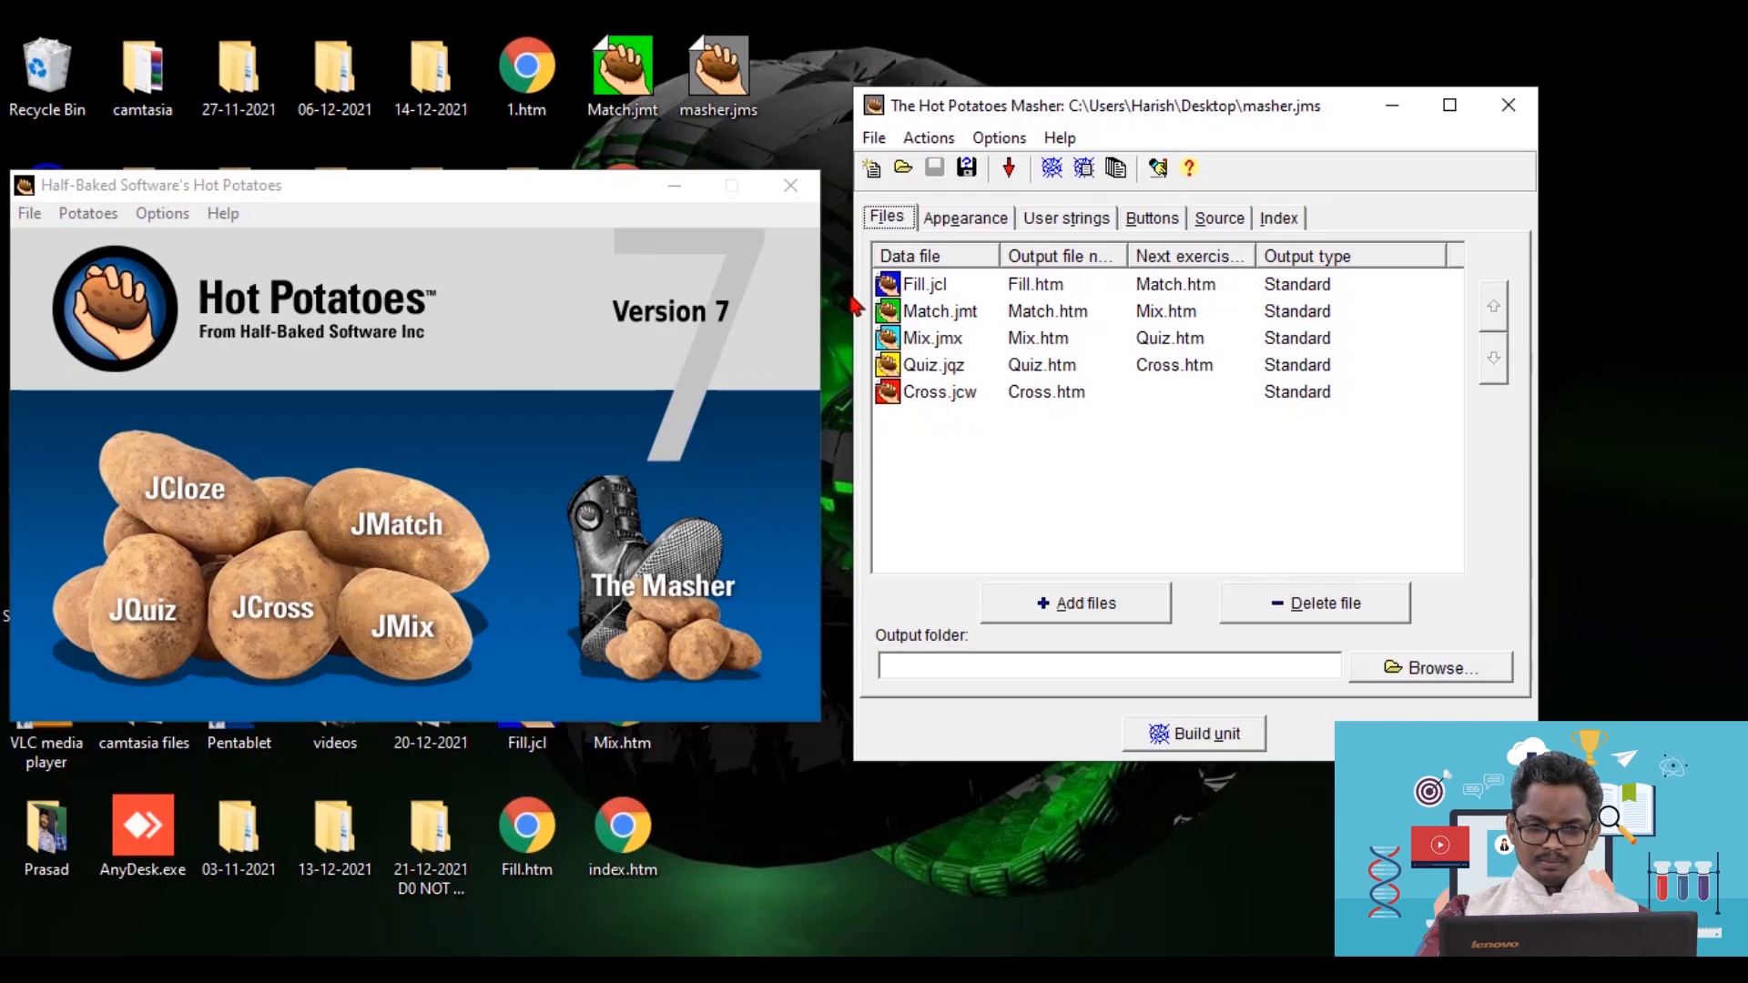
pyautogui.click(1516, 109)
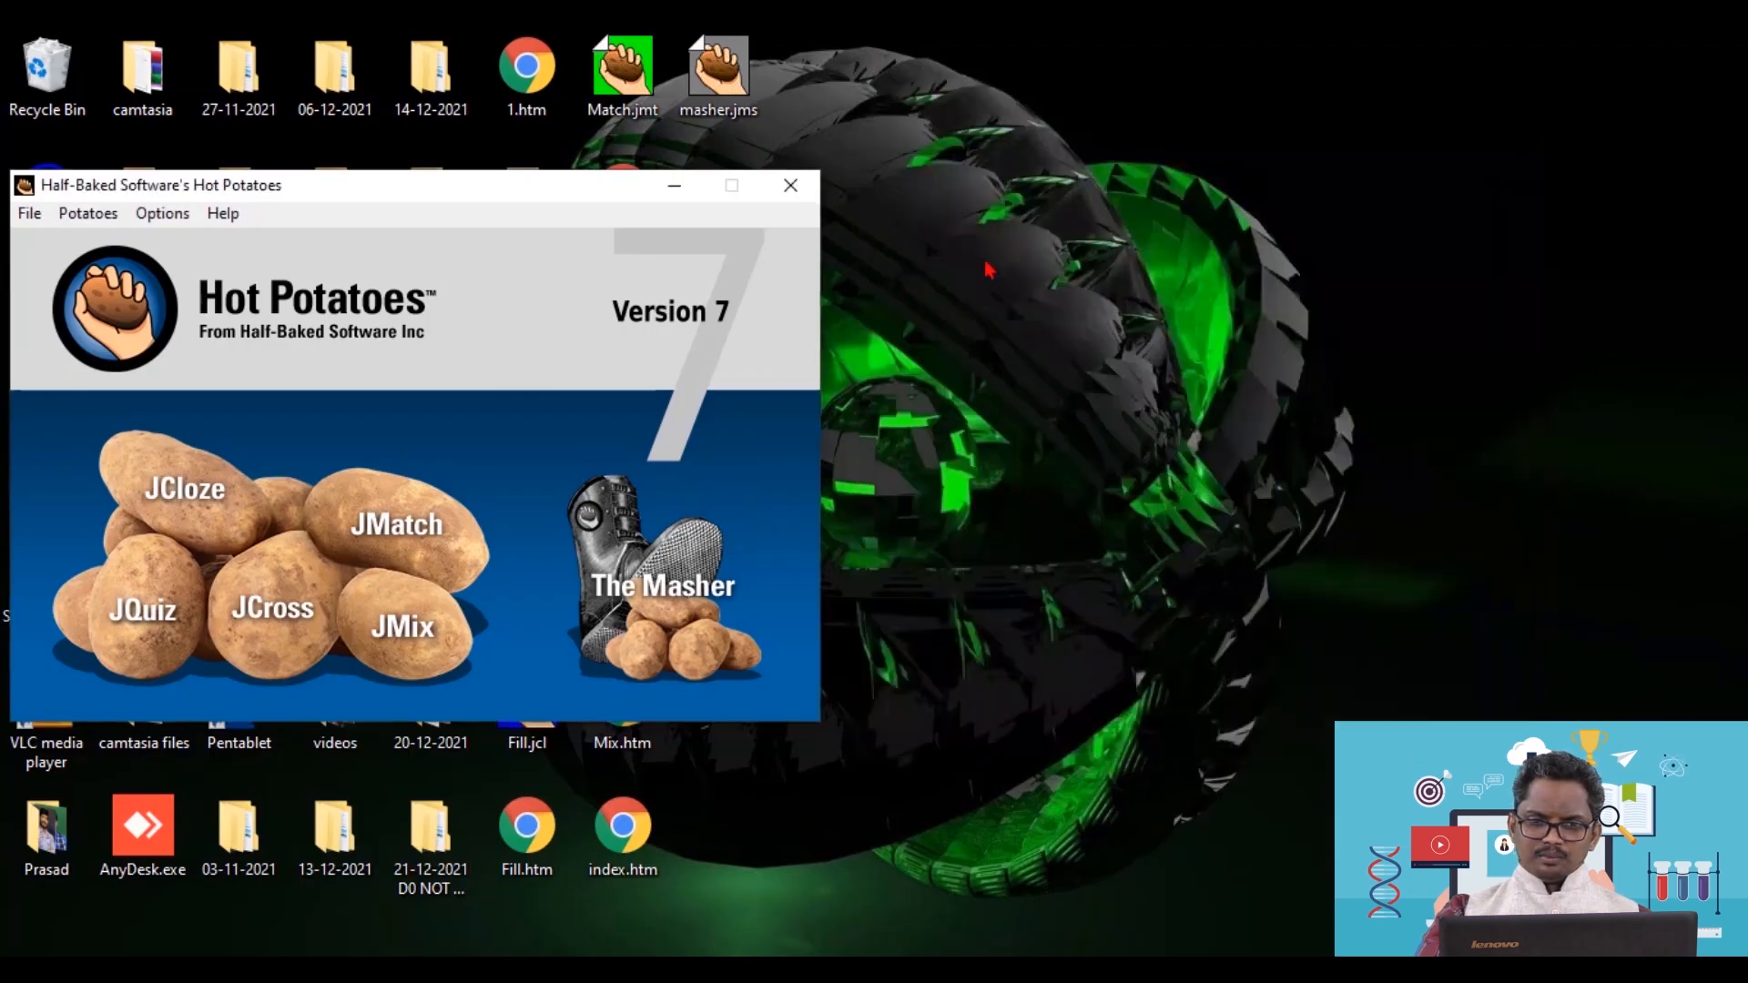